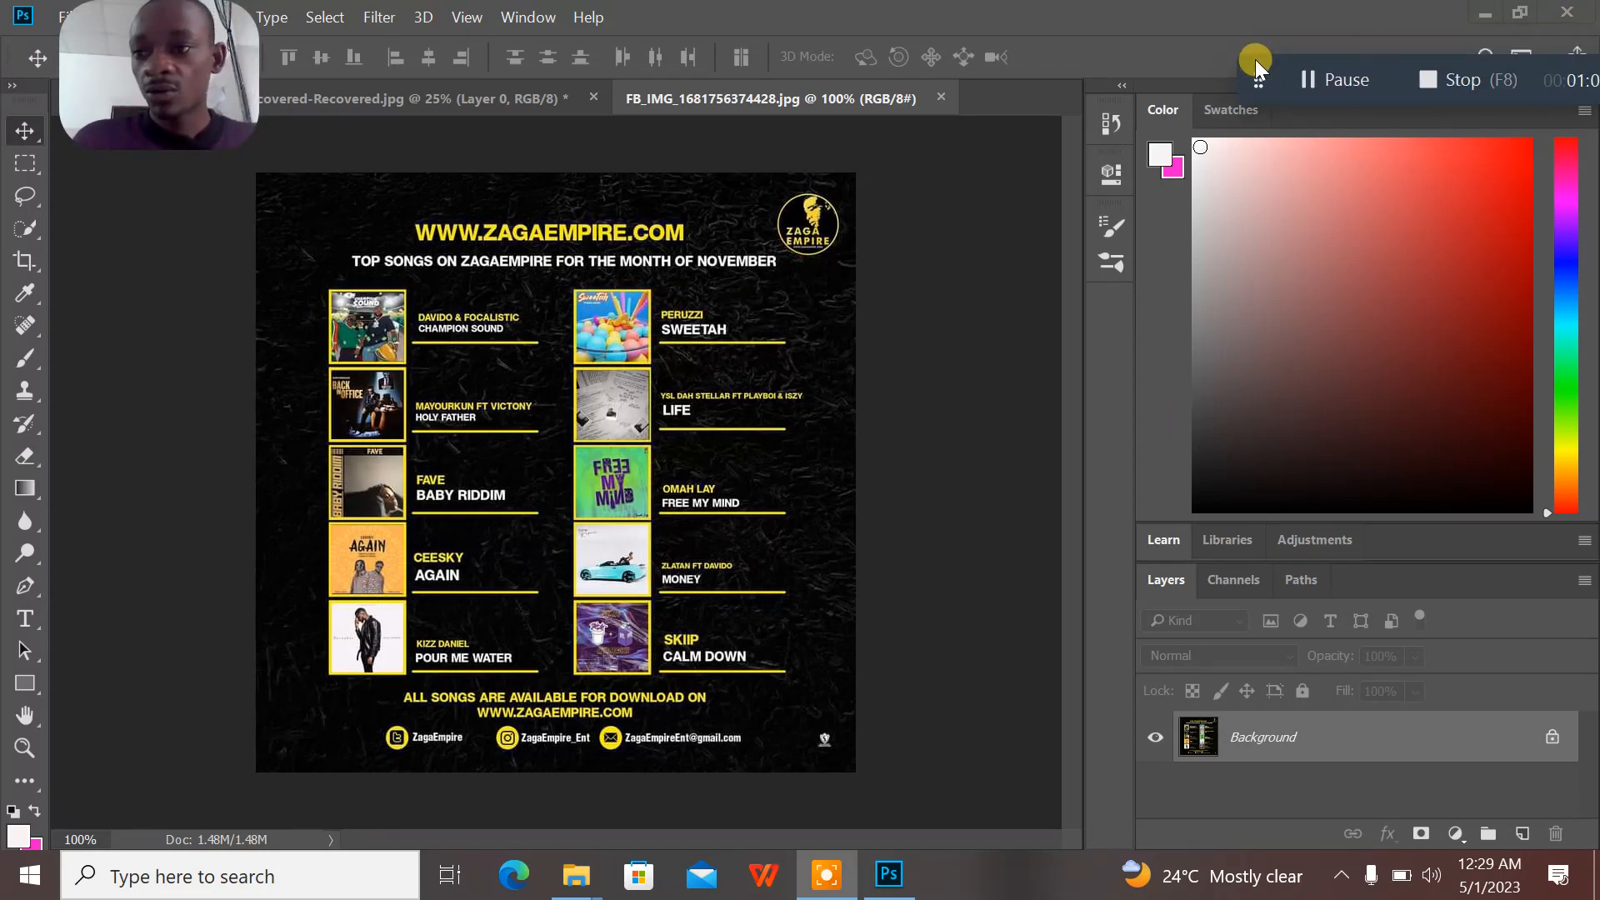
left_click(1341, 80)
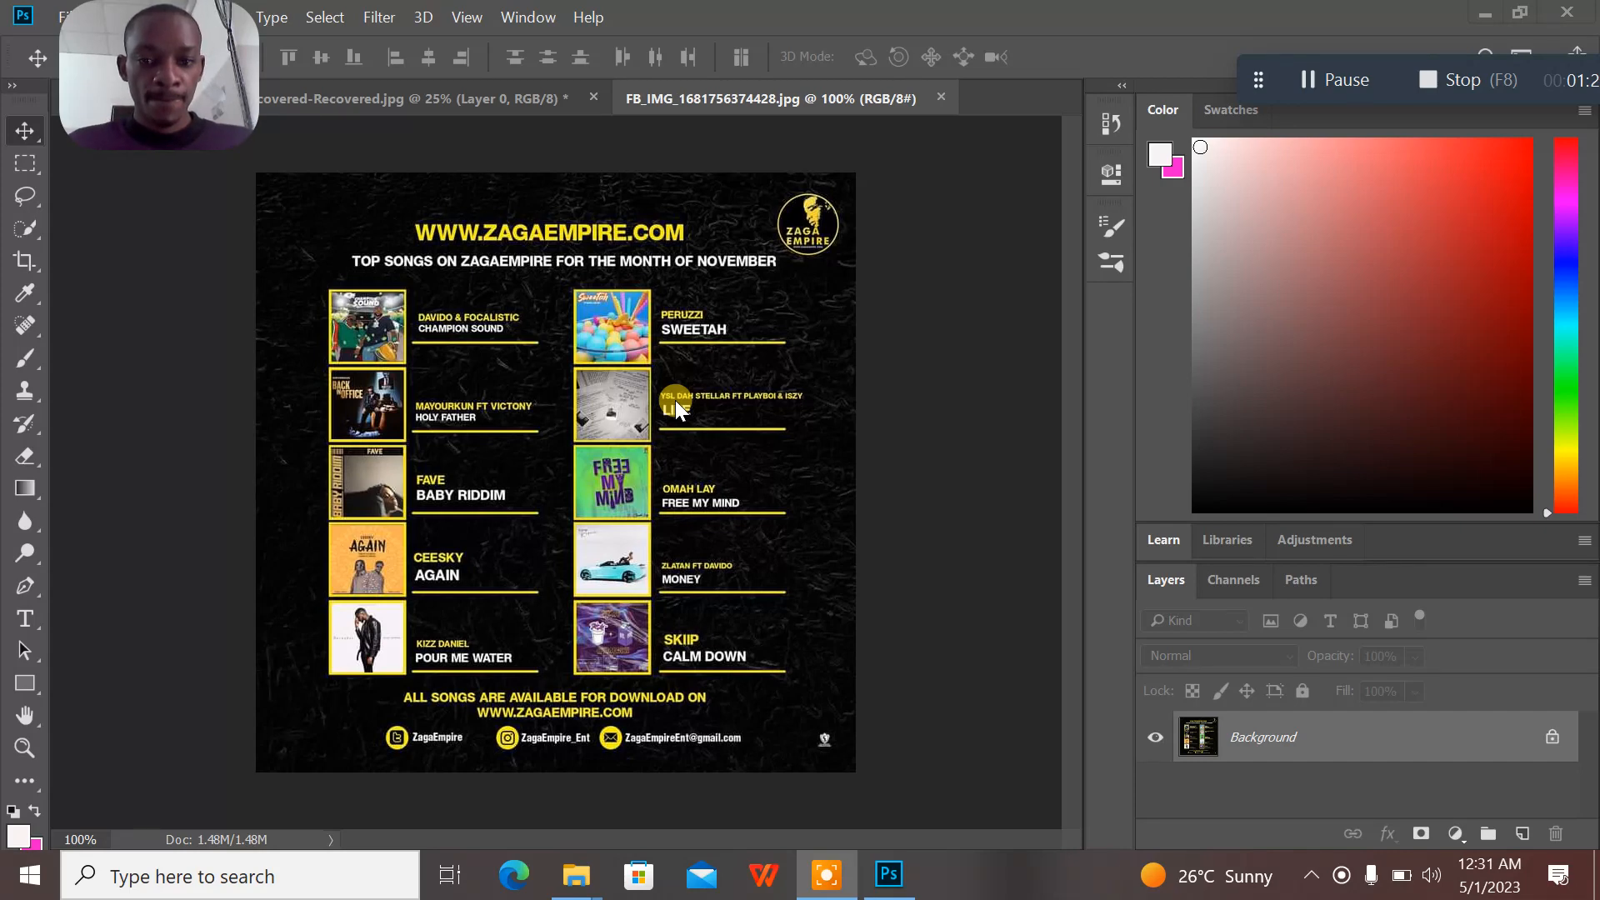
left_click(655, 517)
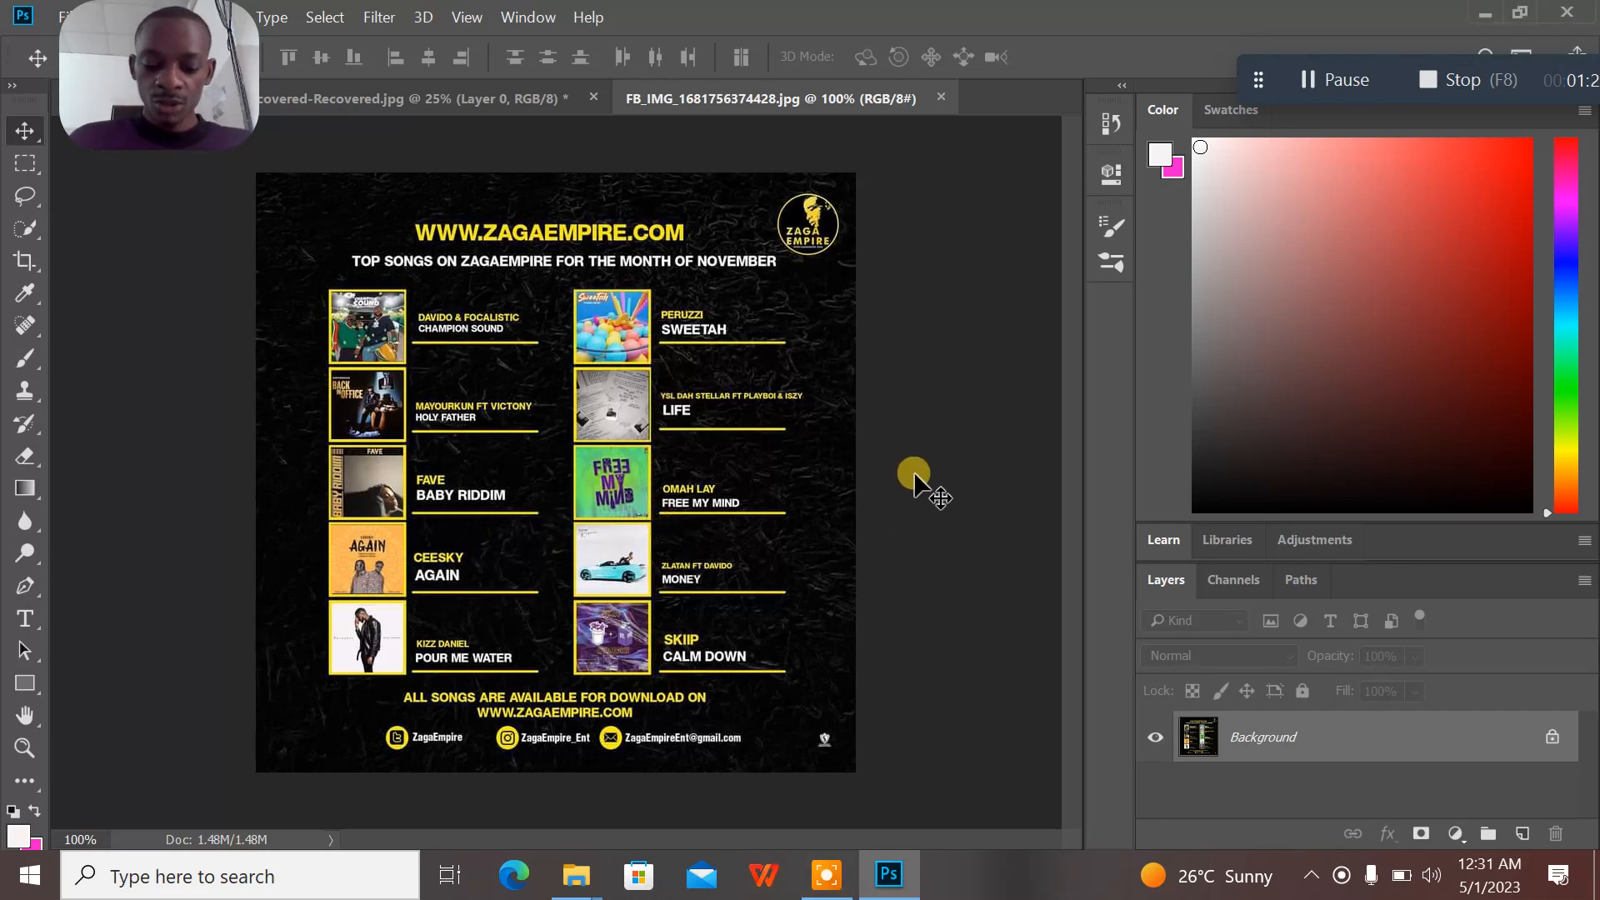
- Set up a new document 3000 pixels wide with its height set to 3000 pixels
key("ctrl+n")
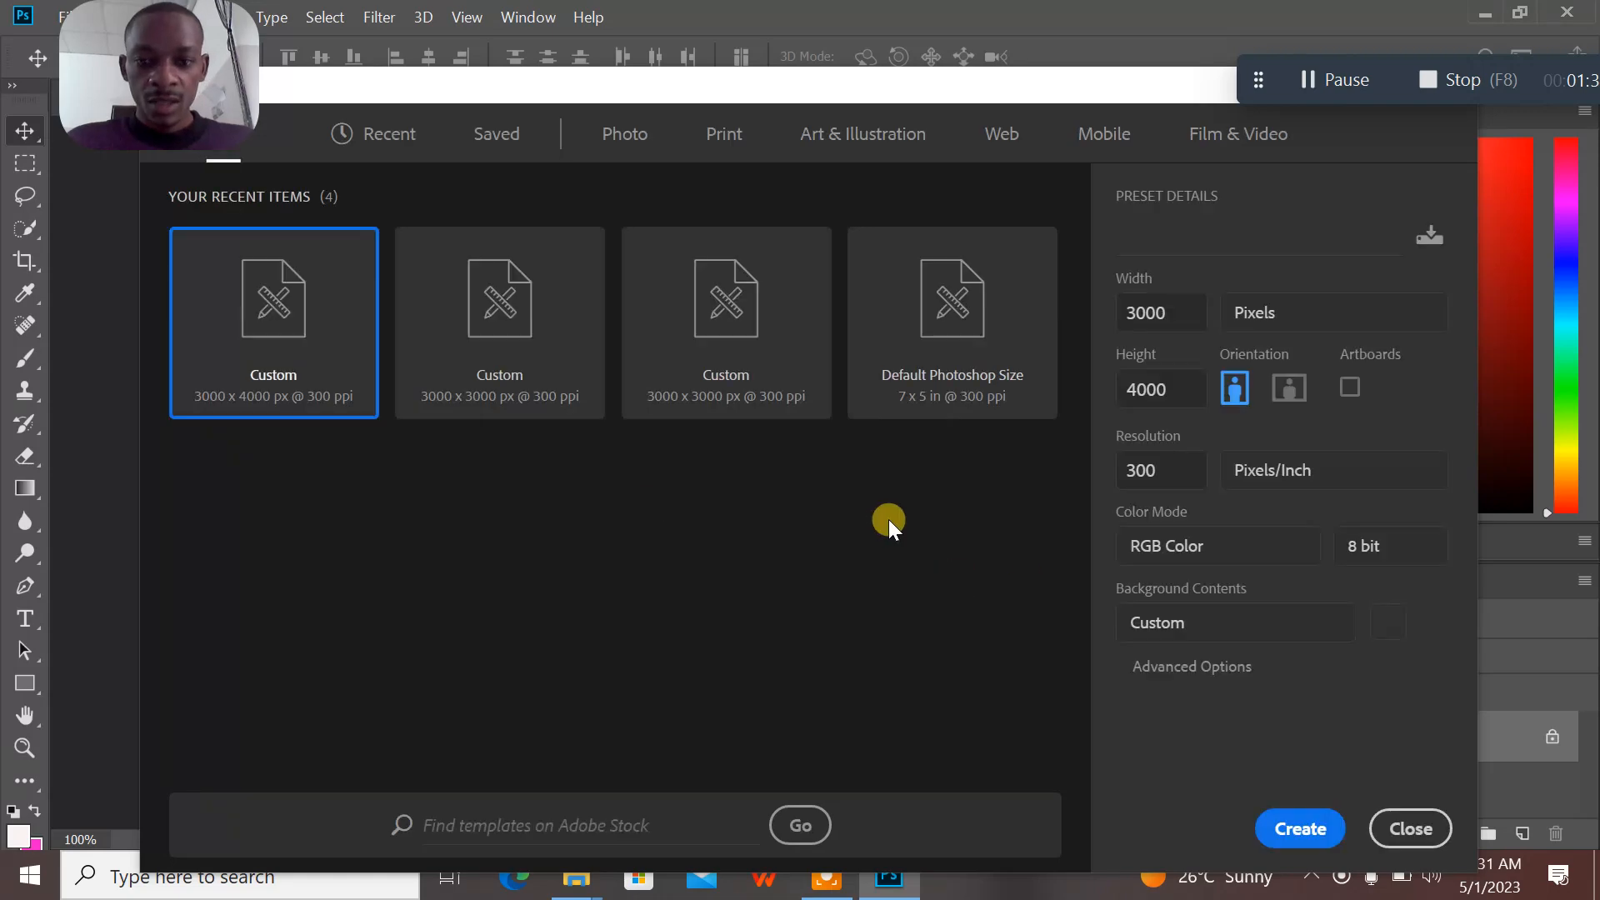
left_click(1142, 390)
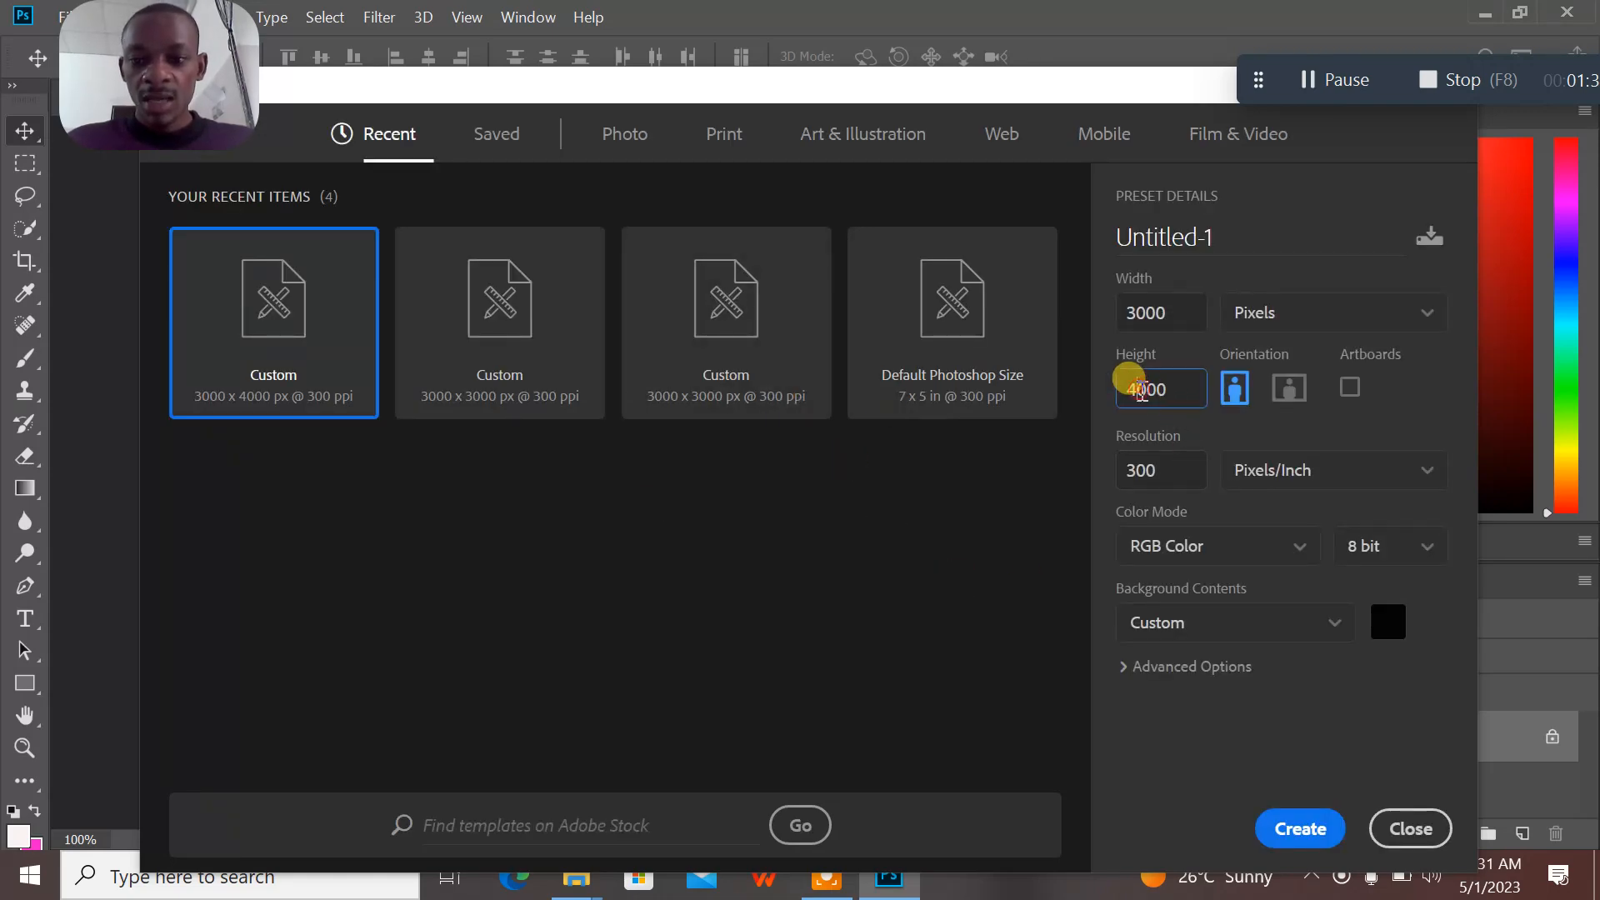
double_click(1141, 389)
type("3000")
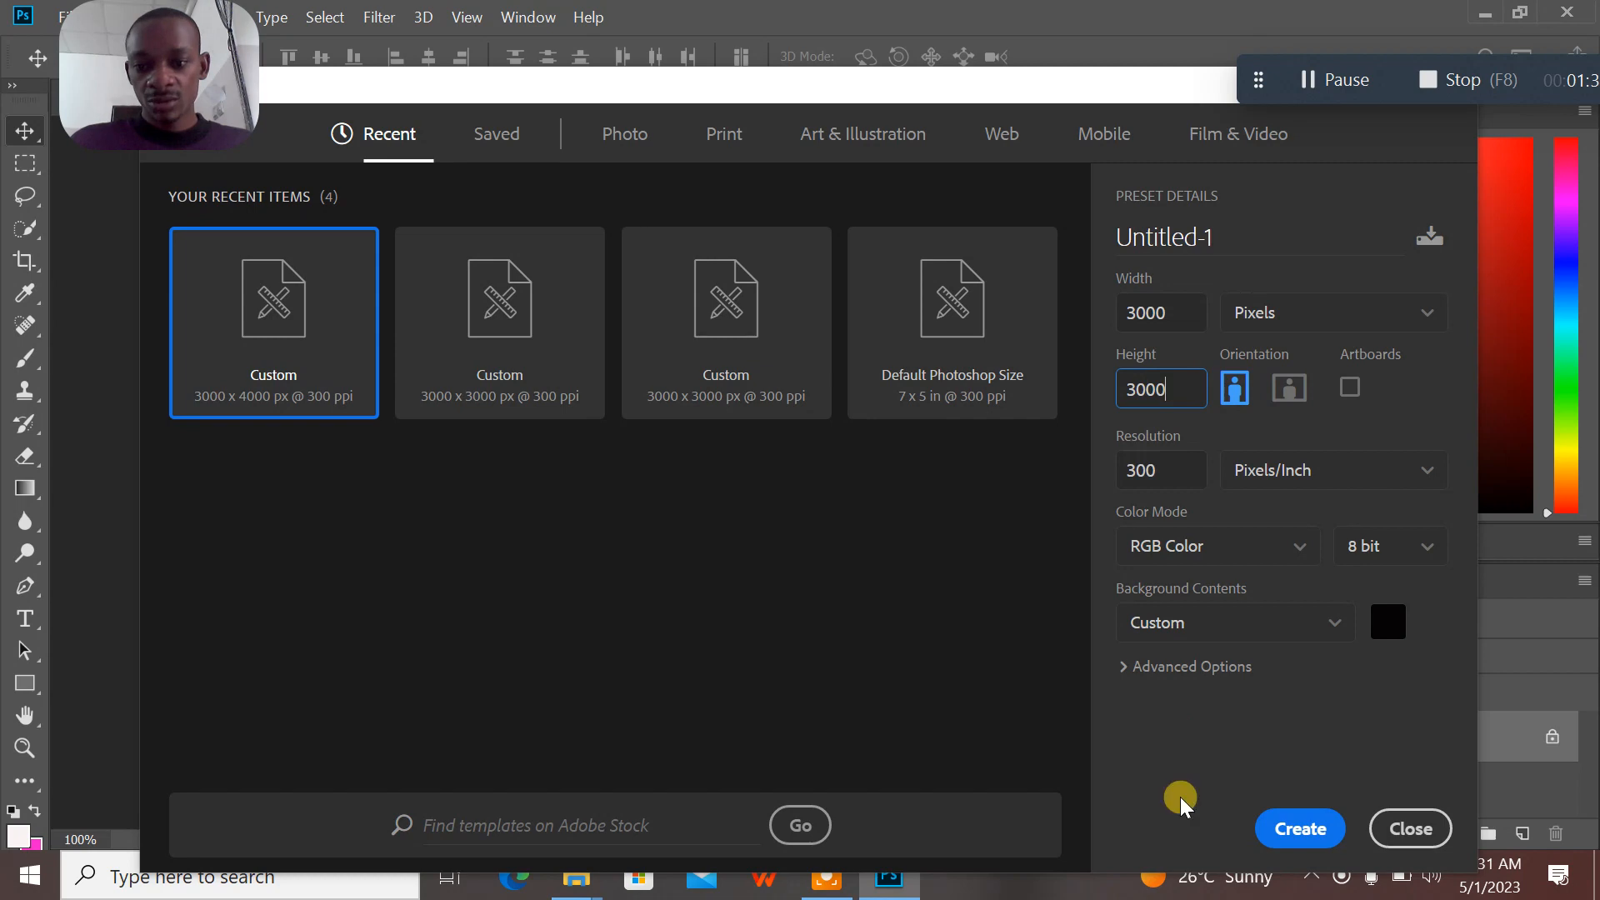
left_click(1301, 833)
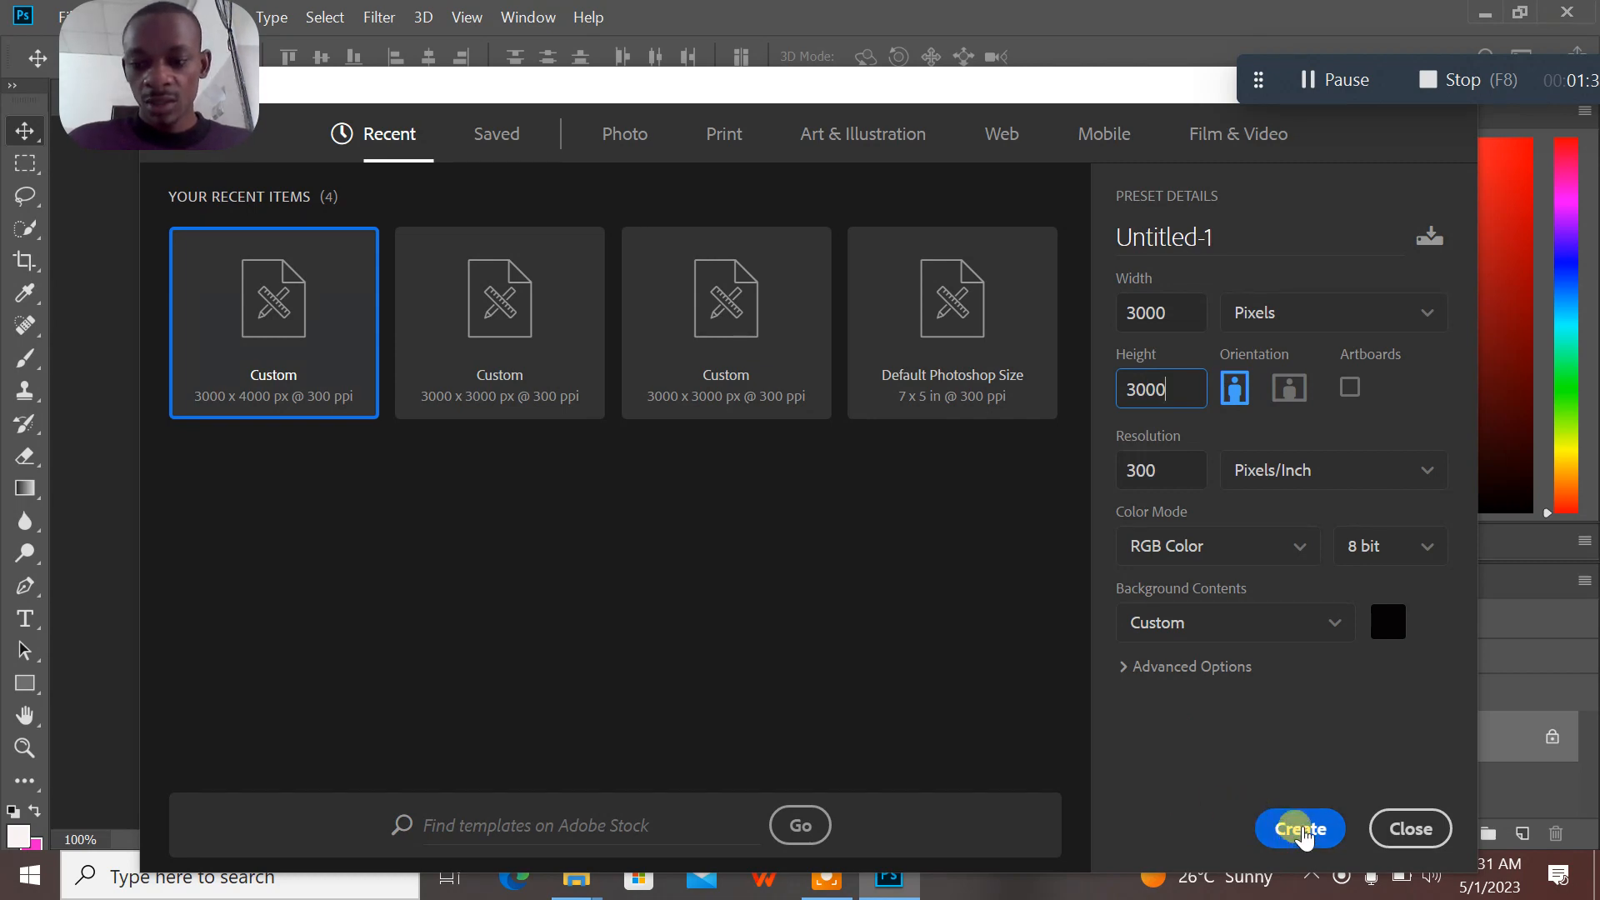
- Set the new document's background colour to near-white #f7f5f5 and create the document
left_click(1389, 623)
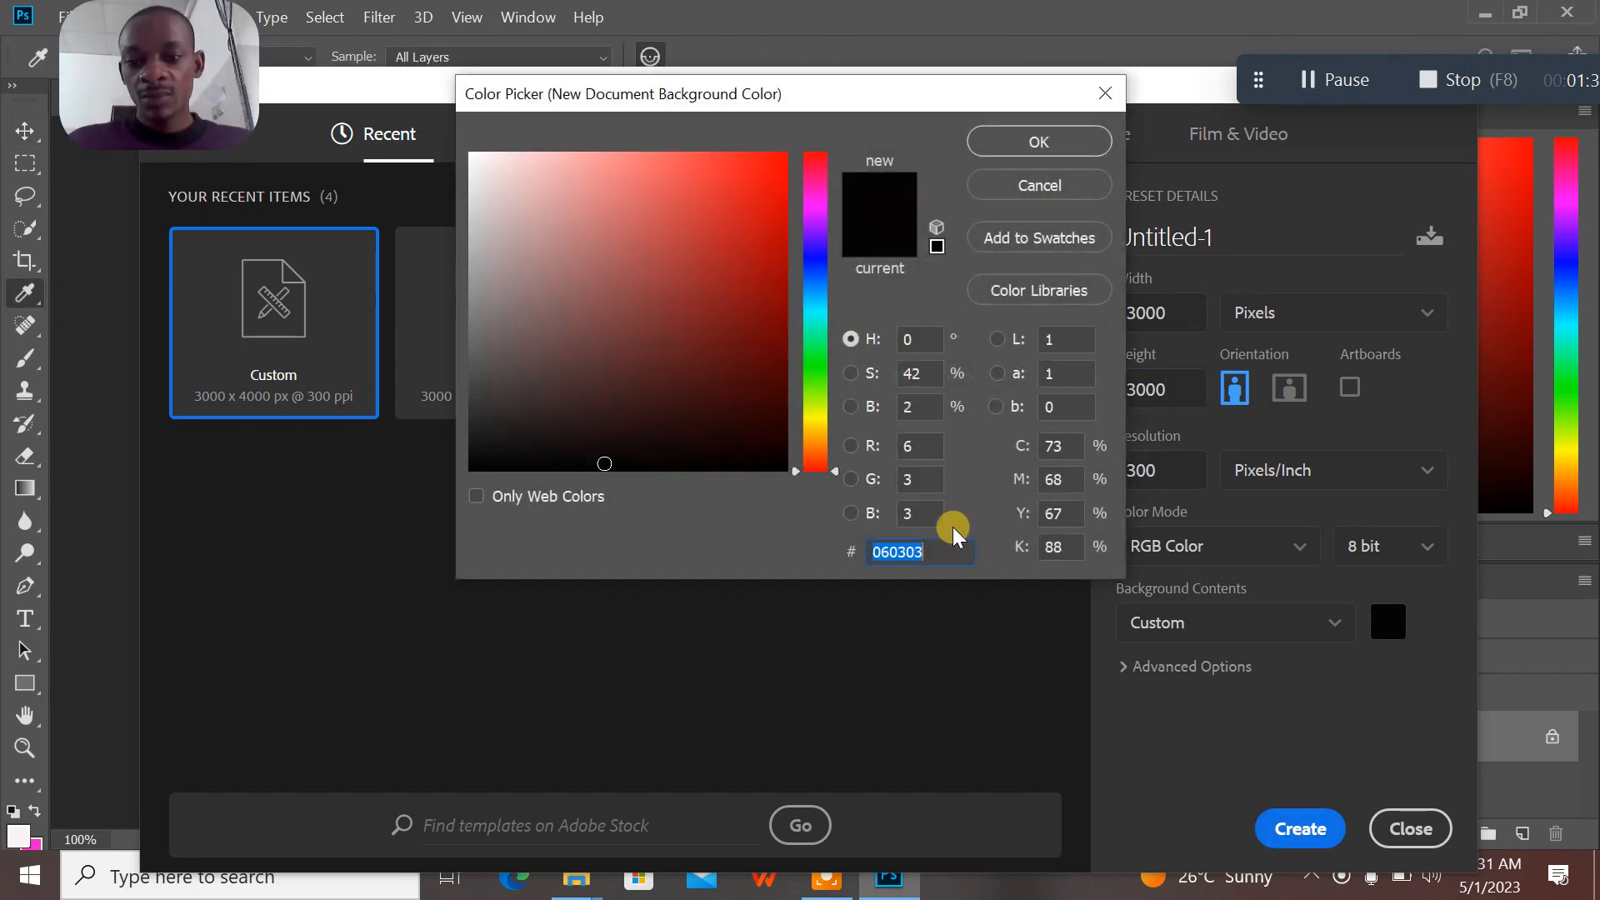
left_click(469, 153)
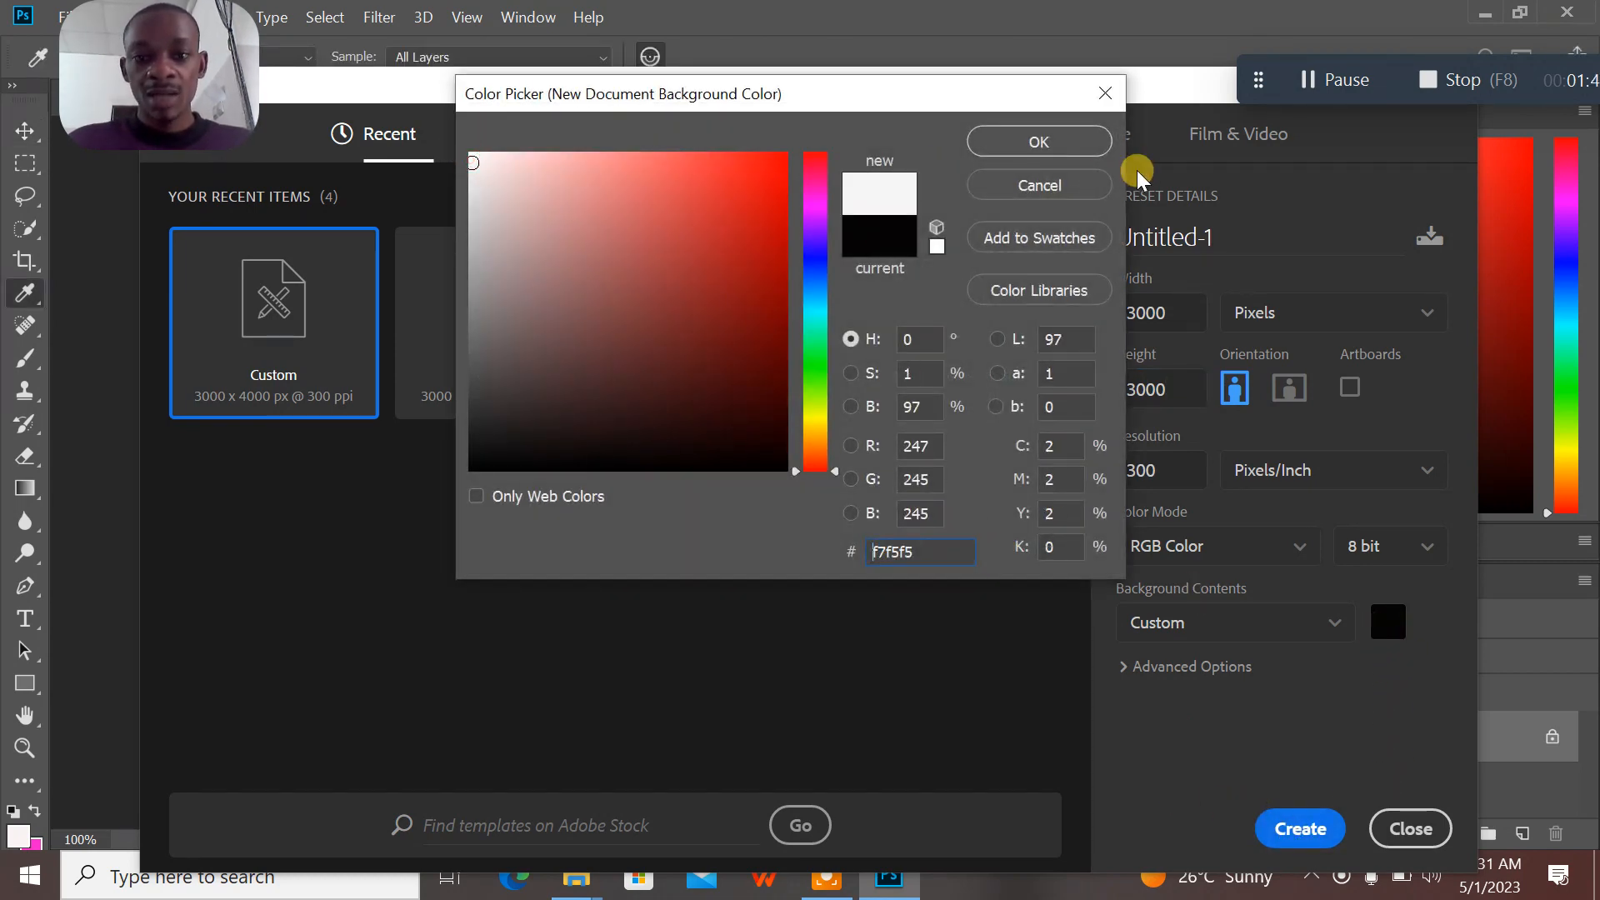
left_click(1102, 143)
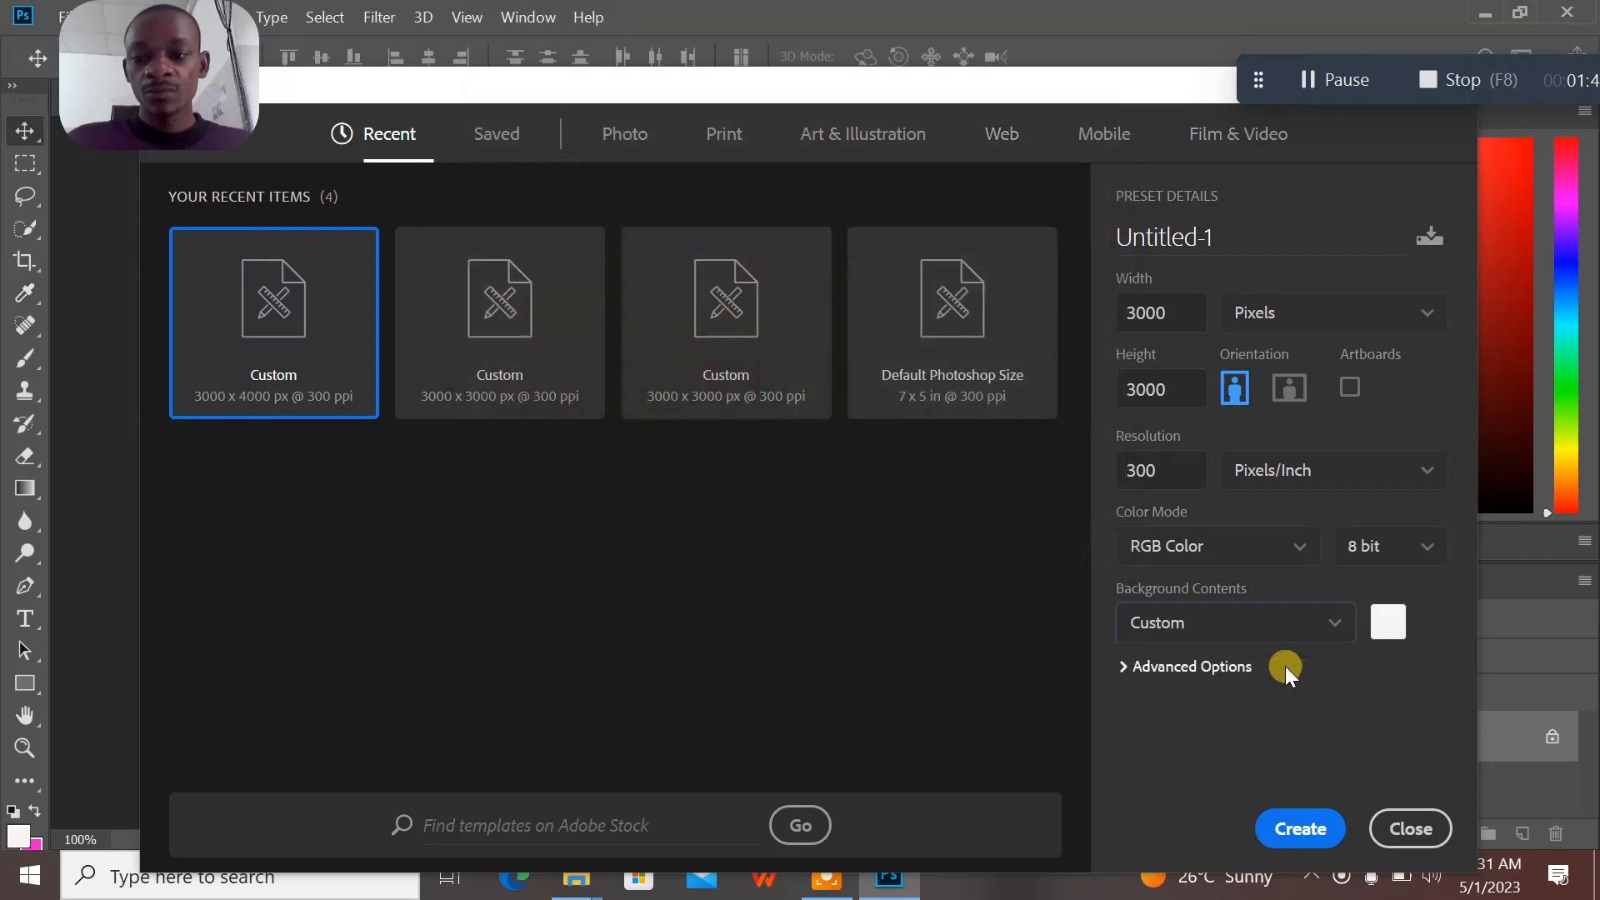
left_click(1300, 828)
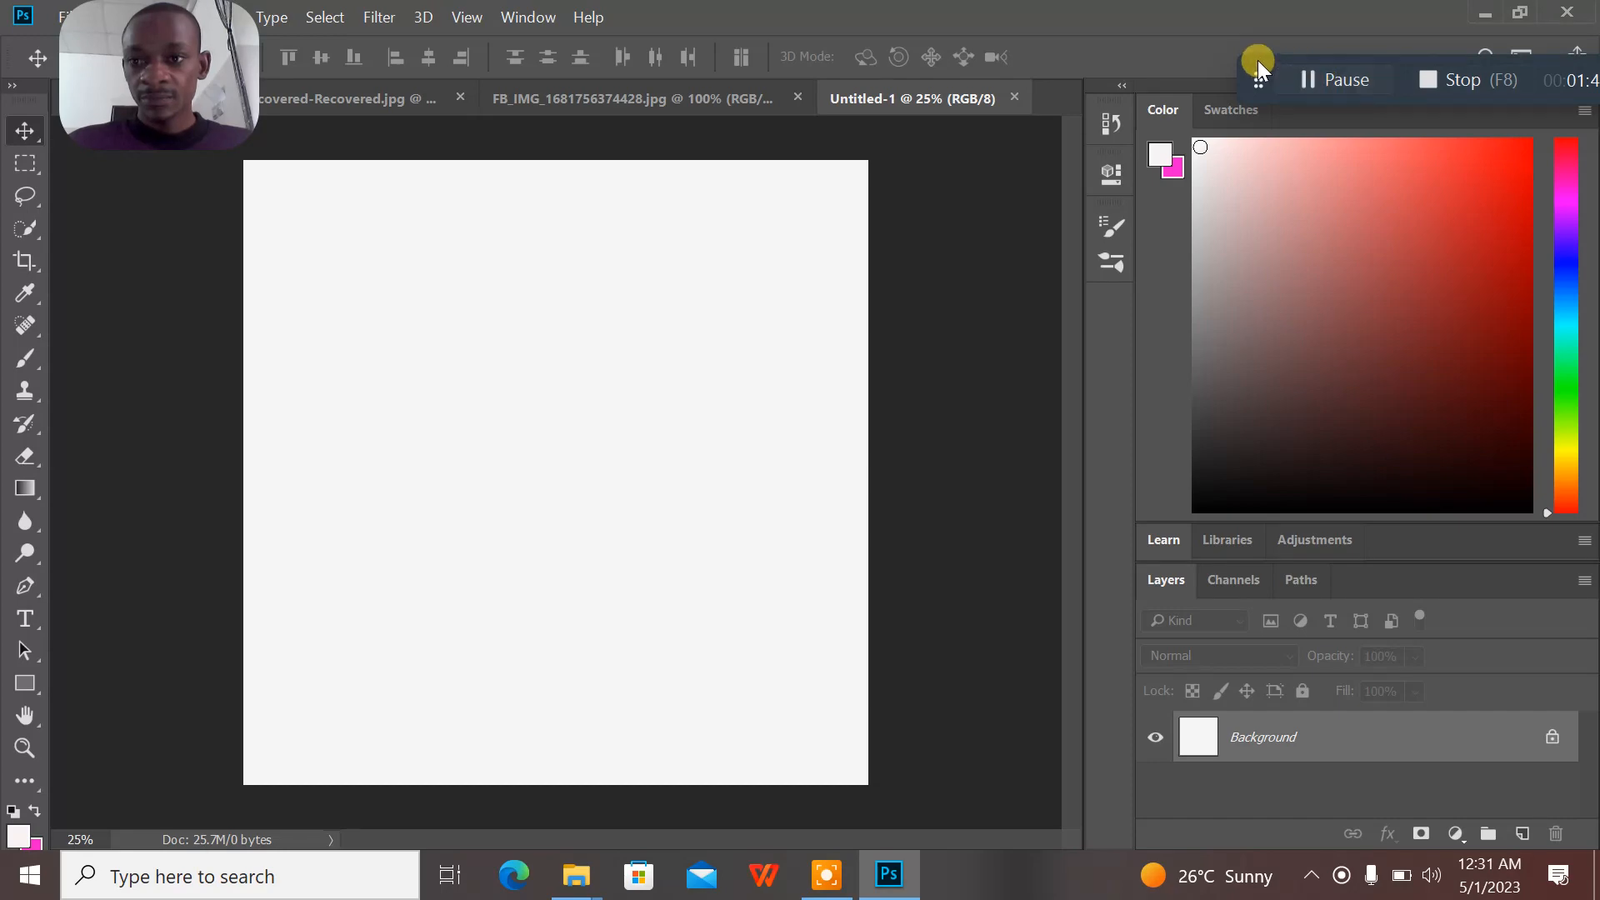
left_click_drag(1258, 65, 1530, 50)
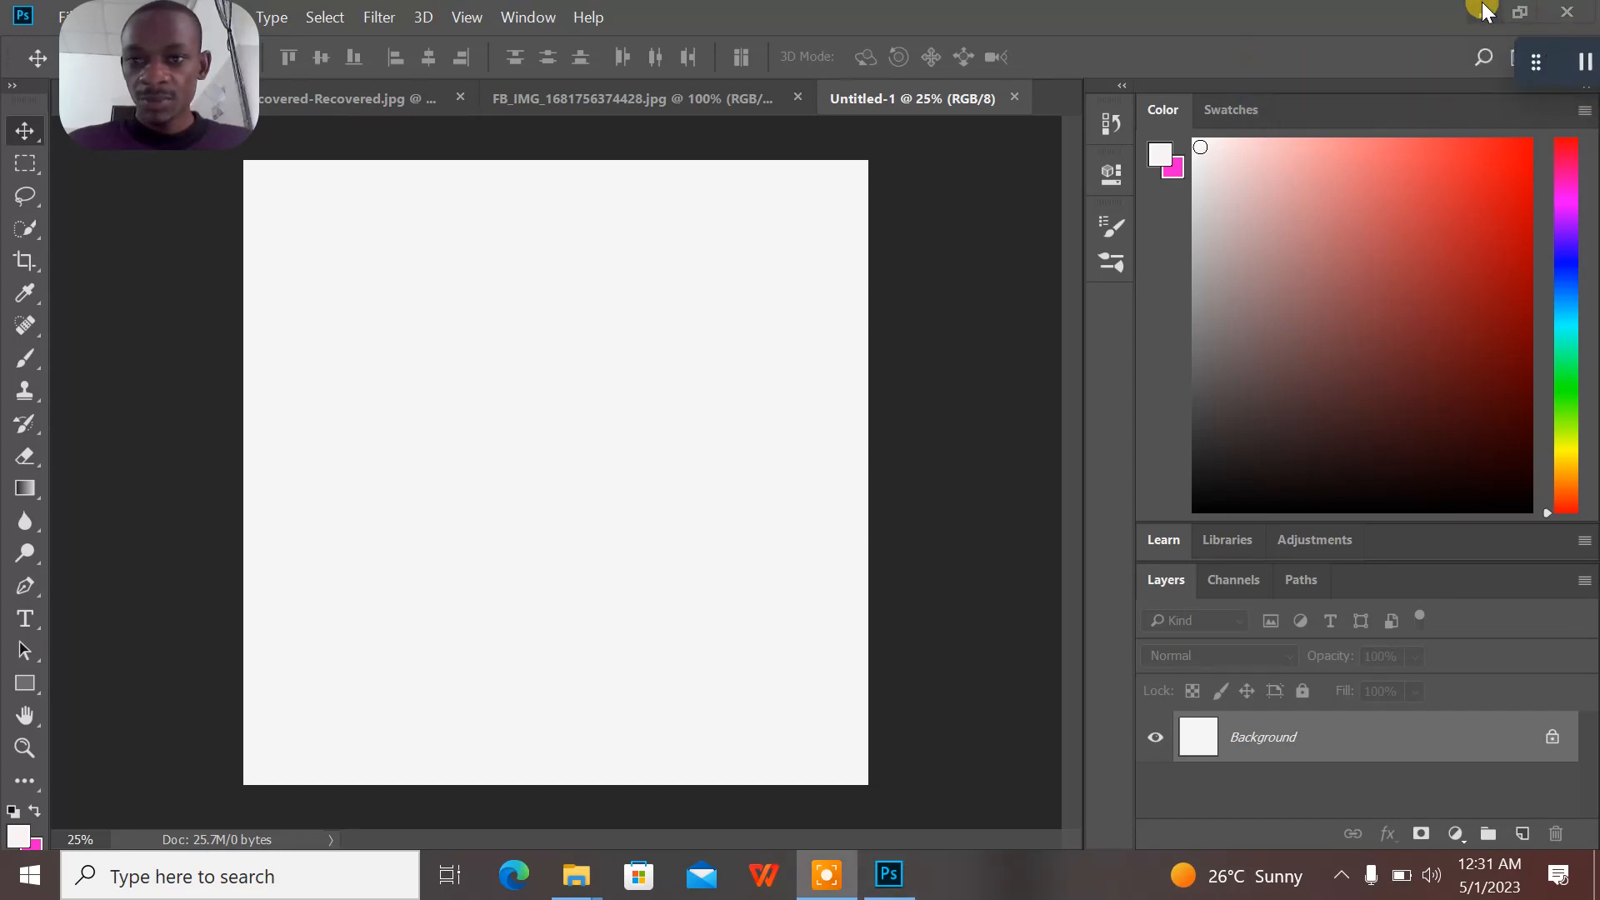
left_click(1482, 14)
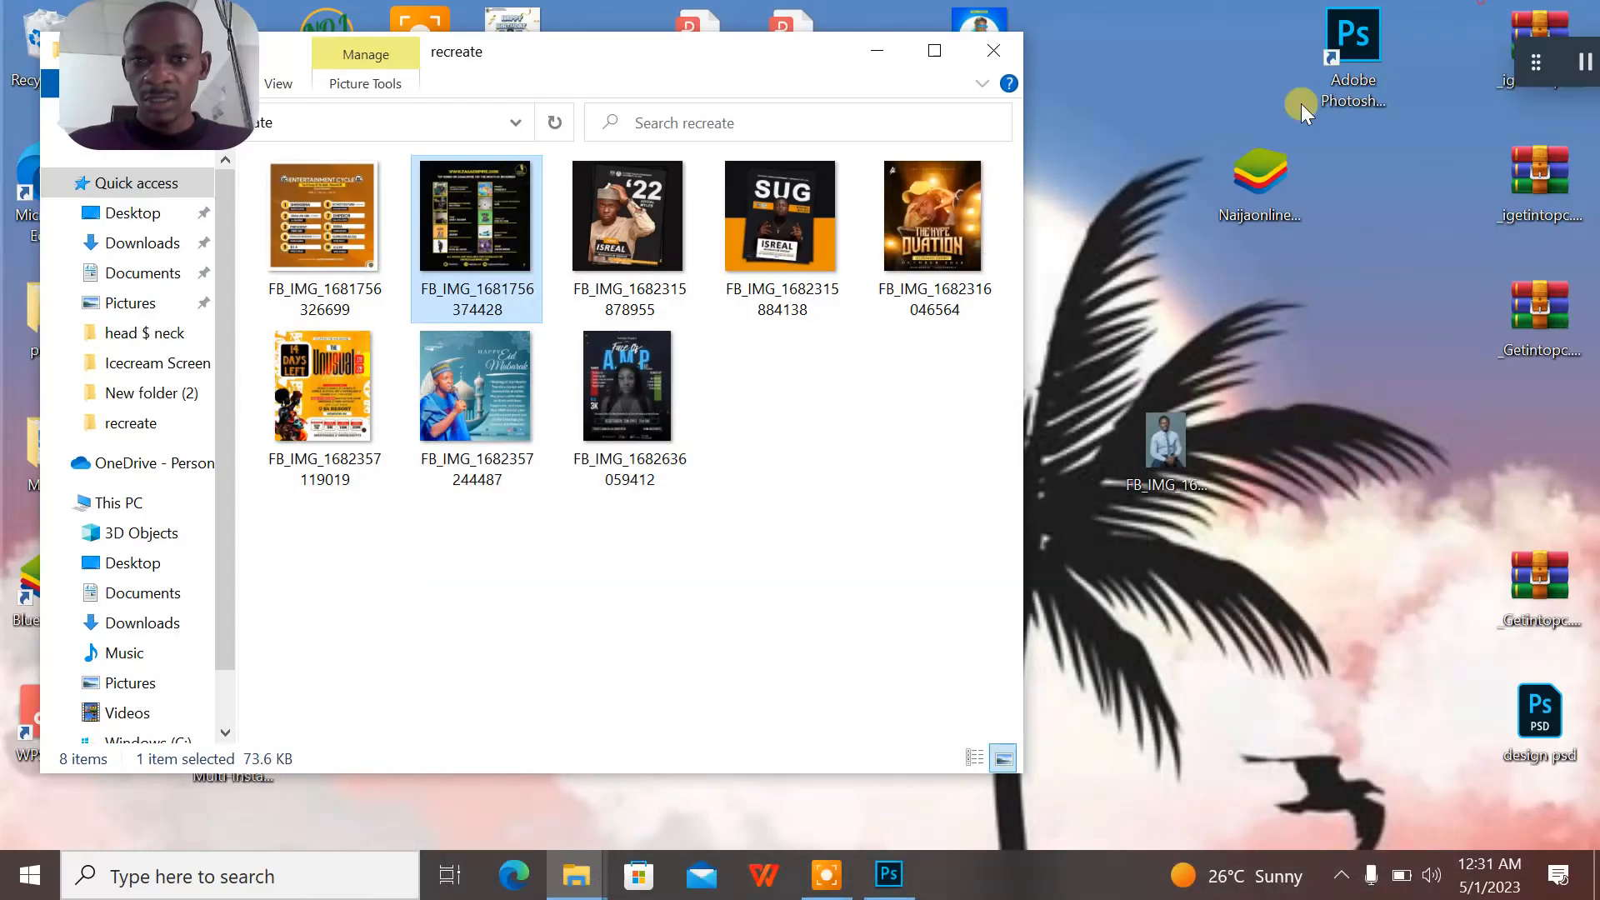
left_click(888, 874)
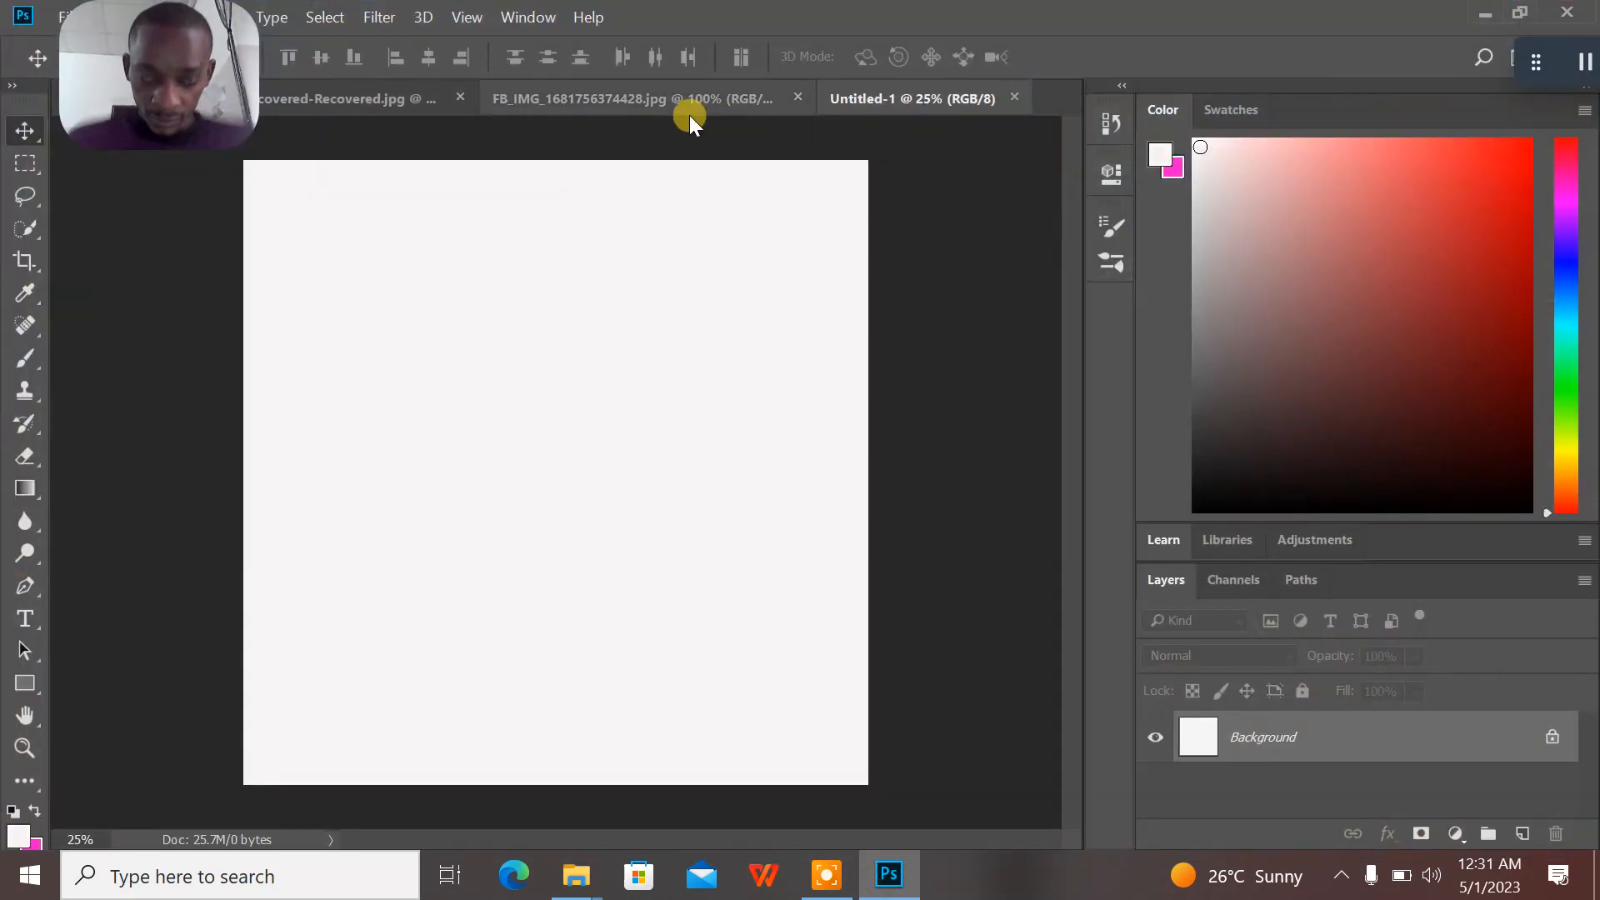
left_click(684, 113)
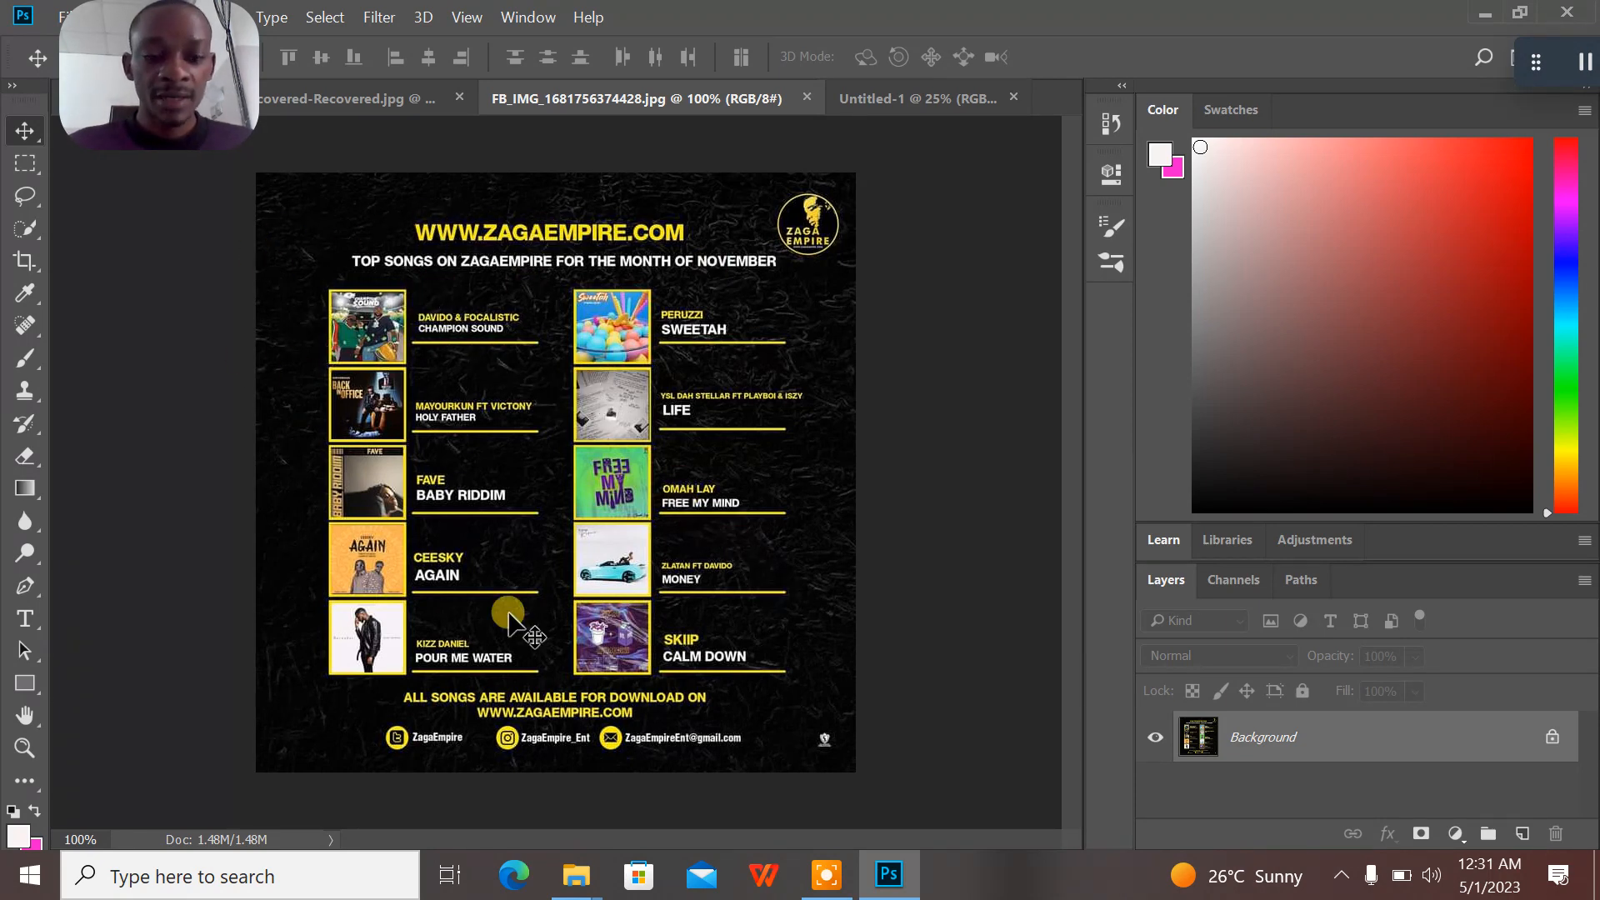
left_click(950, 95)
- Place the "web background" image from the desktop's backgrounds folder into the Untitled-1 document
left_click(1480, 11)
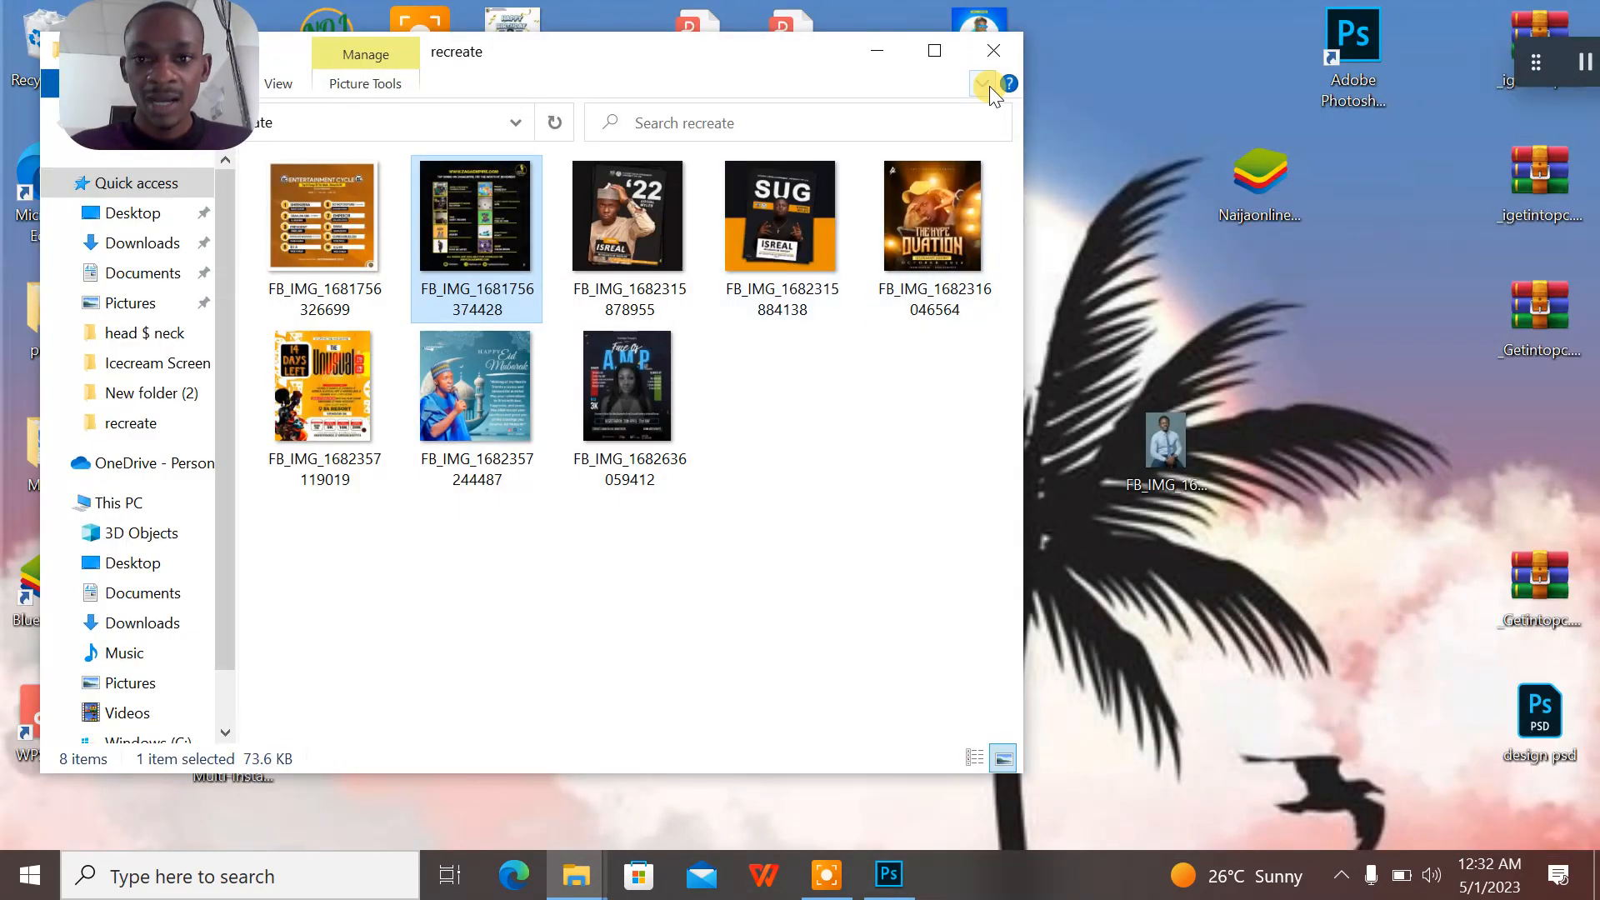
left_click(988, 53)
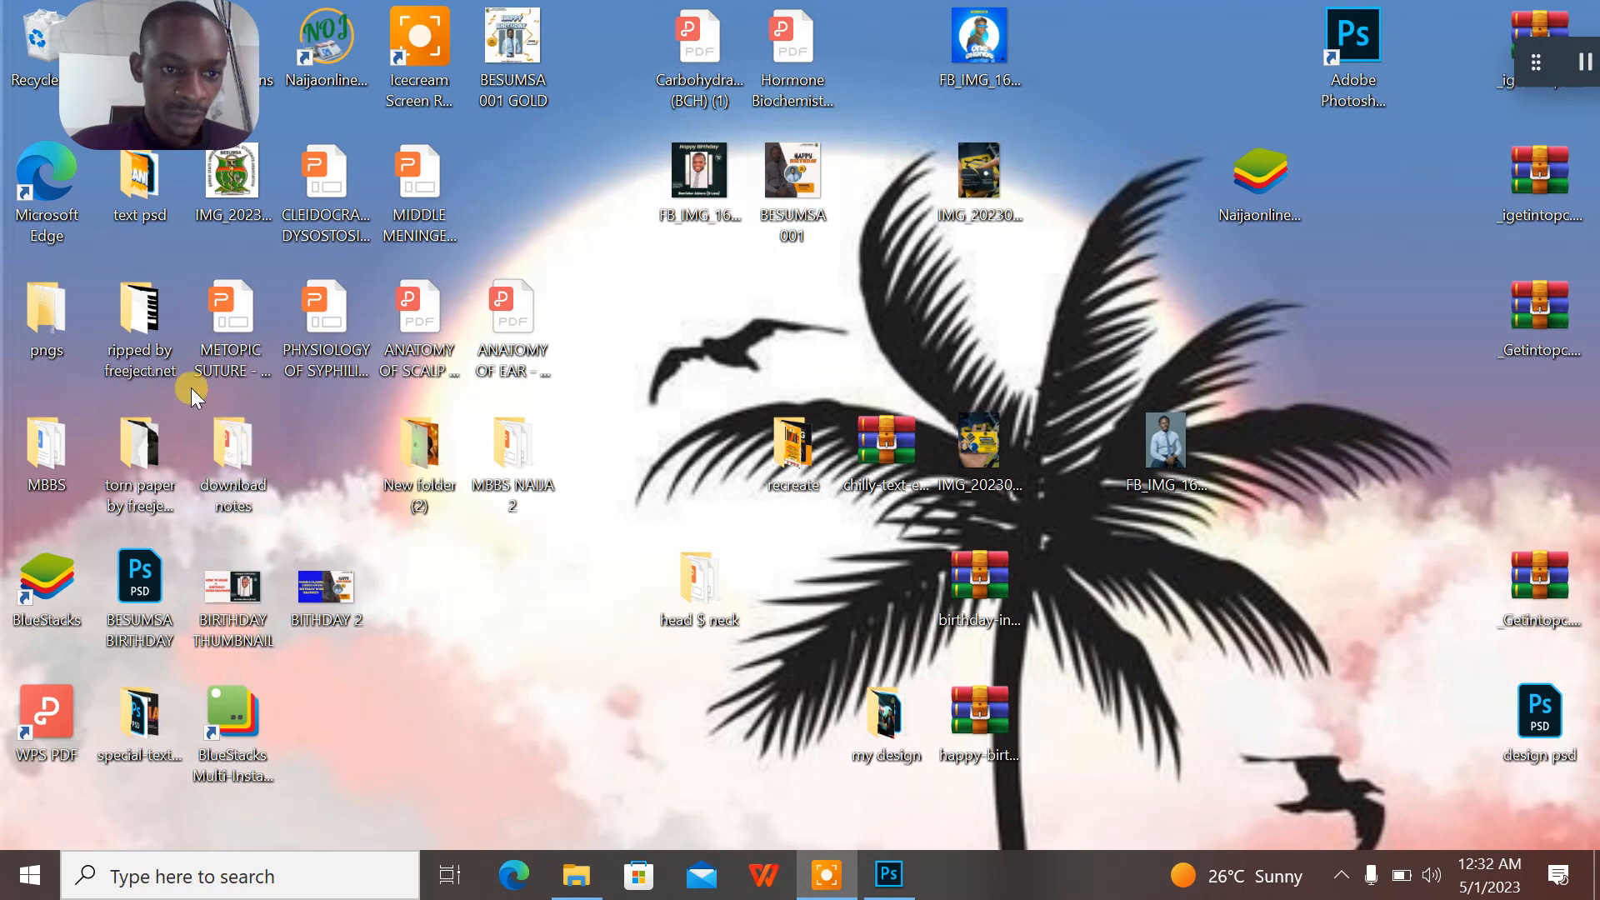
left_click_drag(168, 53, 442, 80)
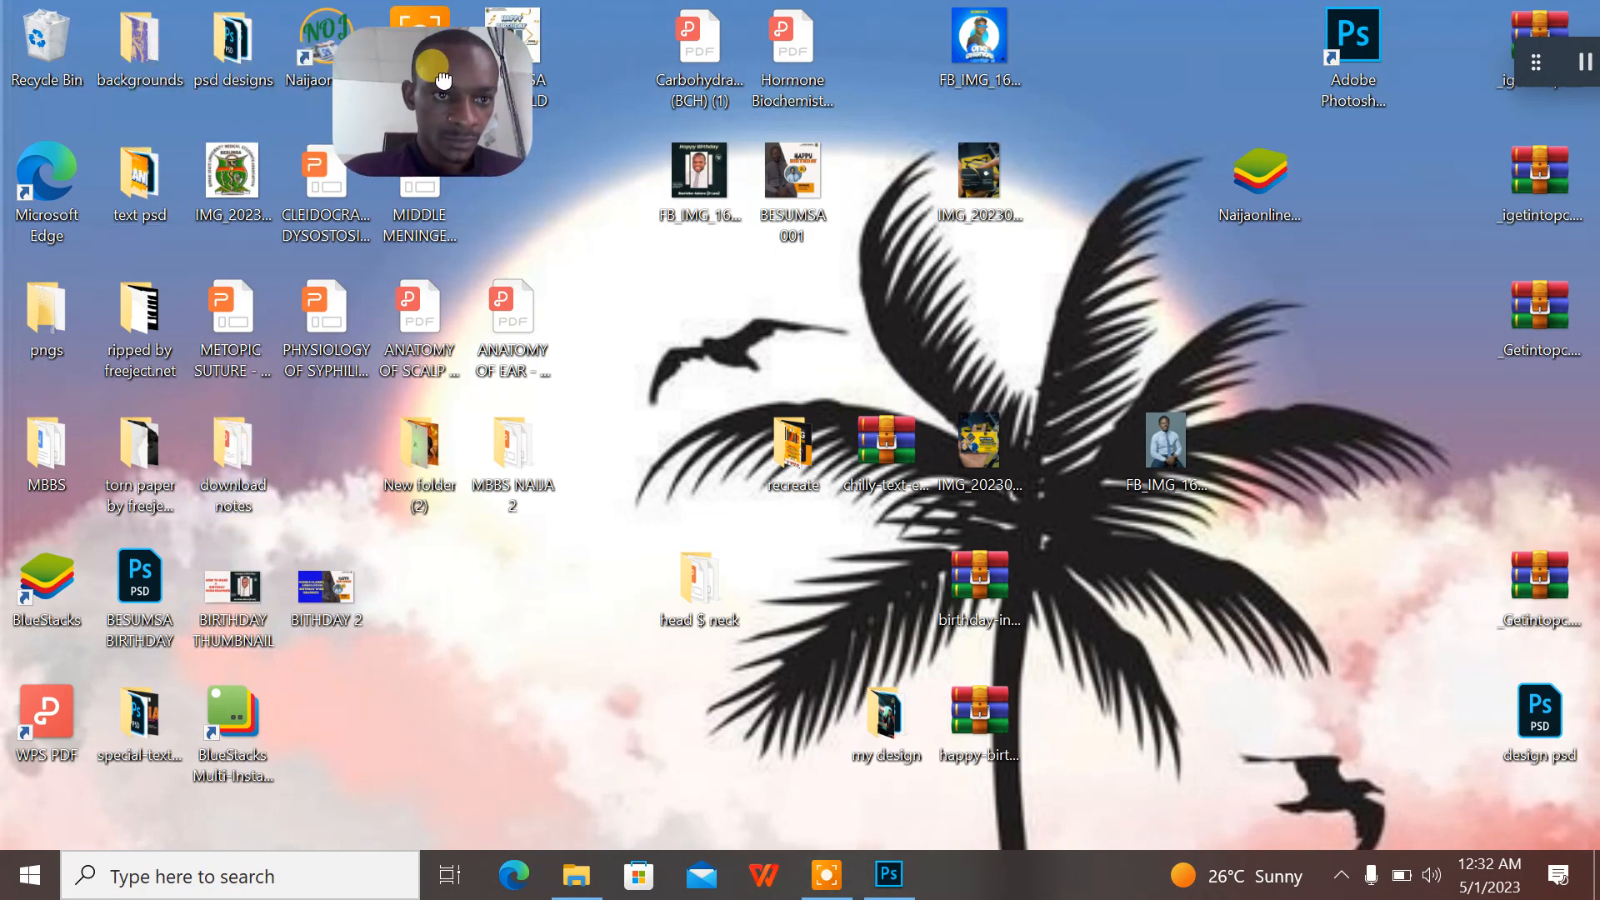
double_click(143, 41)
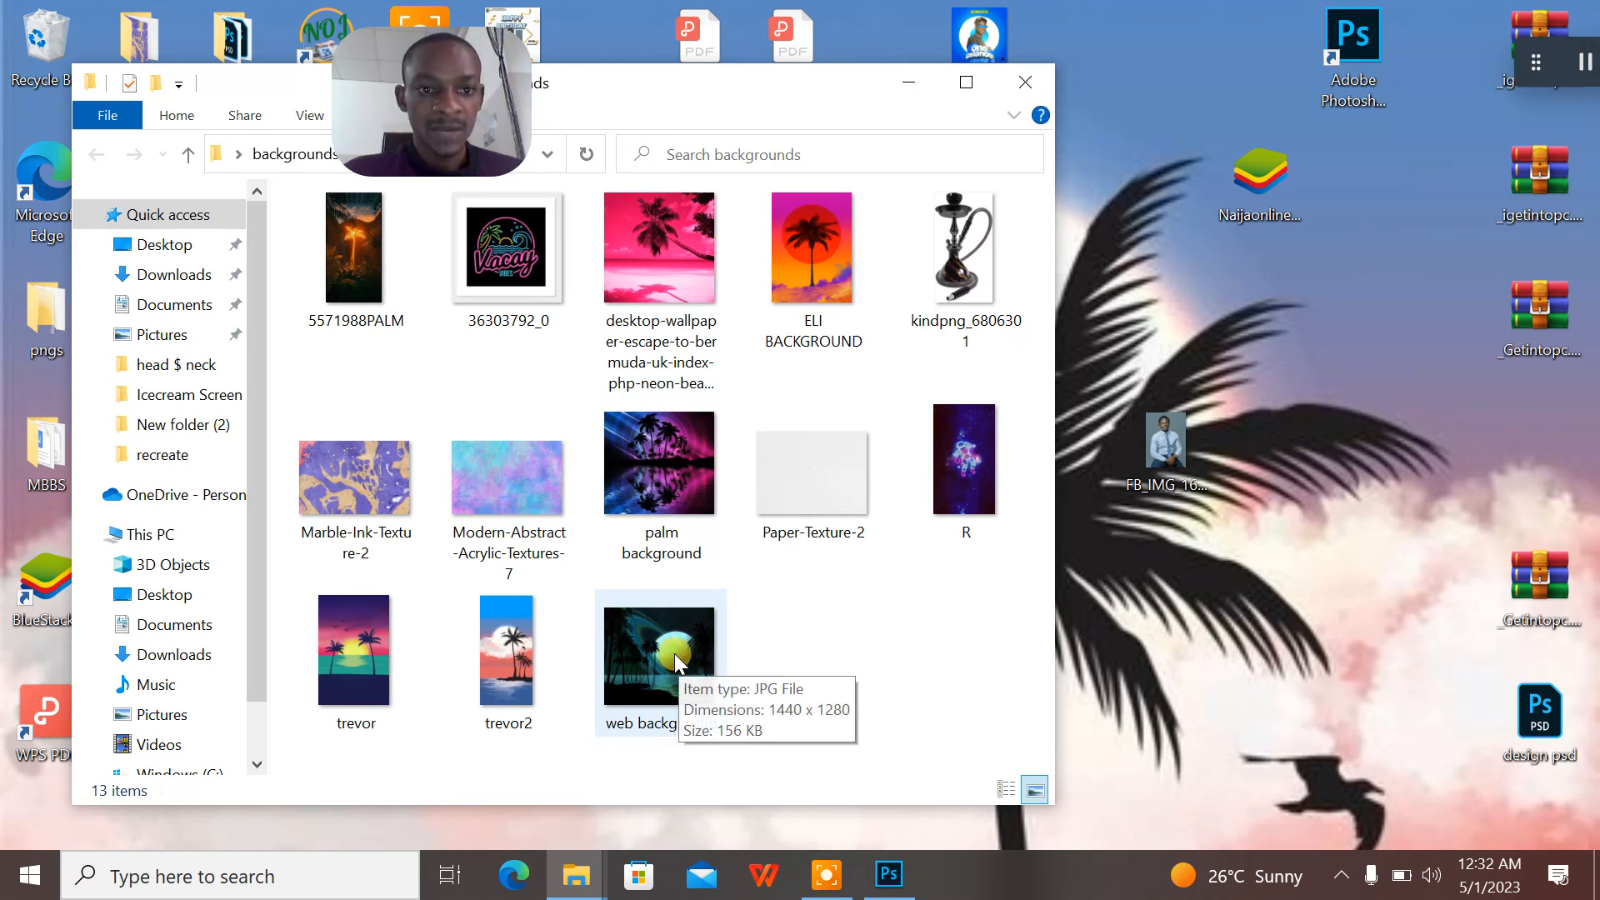
left_click_drag(452, 98, 144, 74)
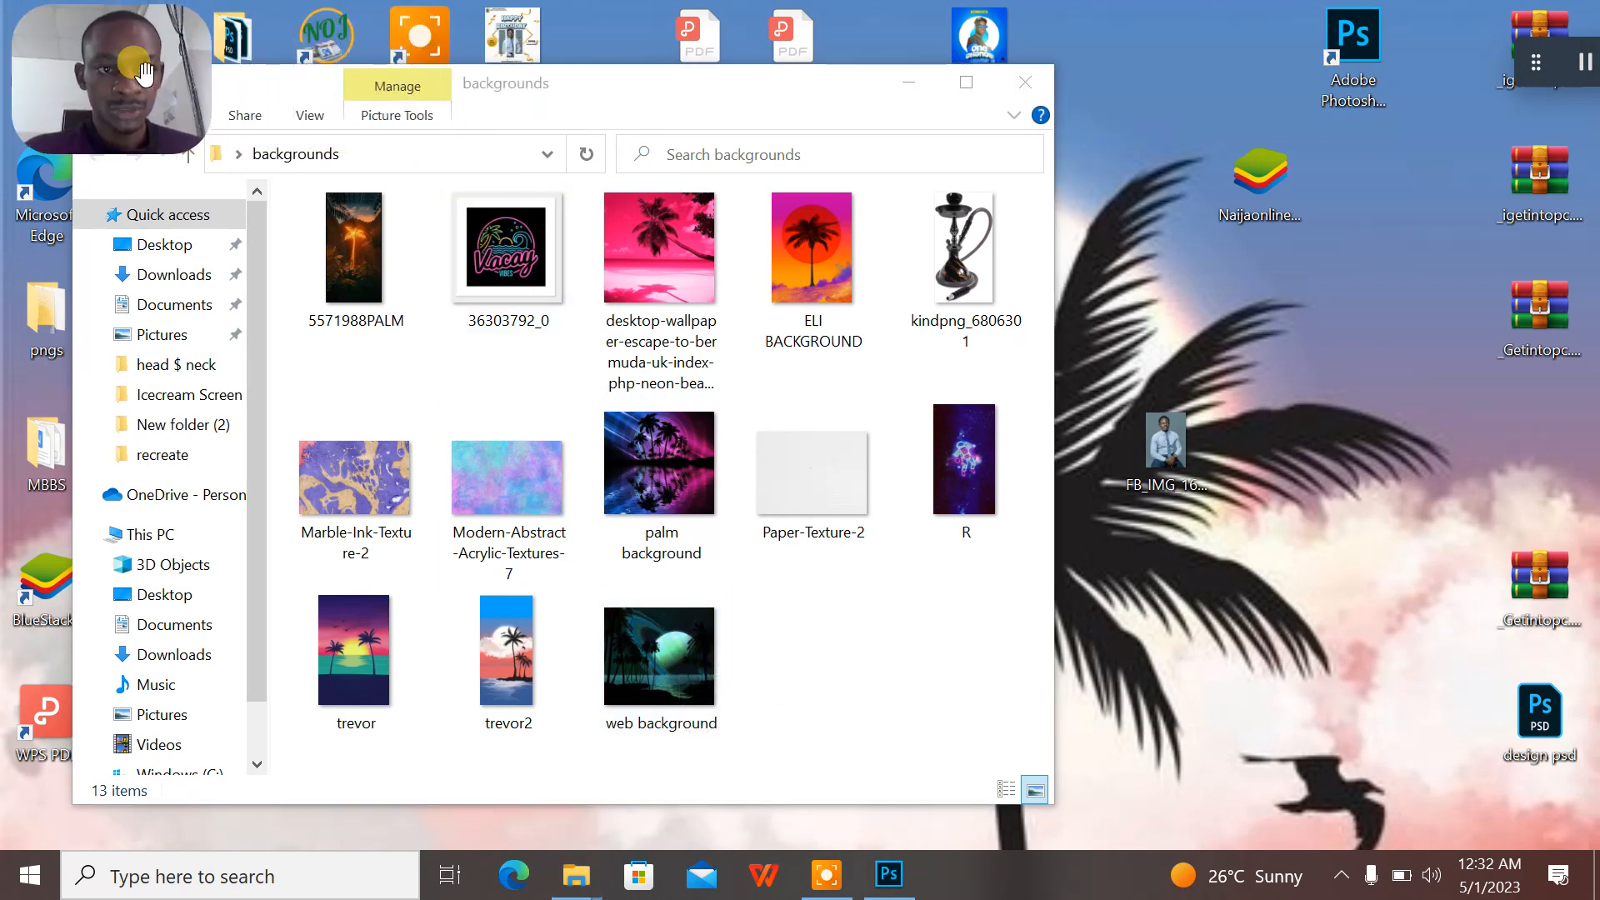
left_click_drag(660, 652, 600, 442)
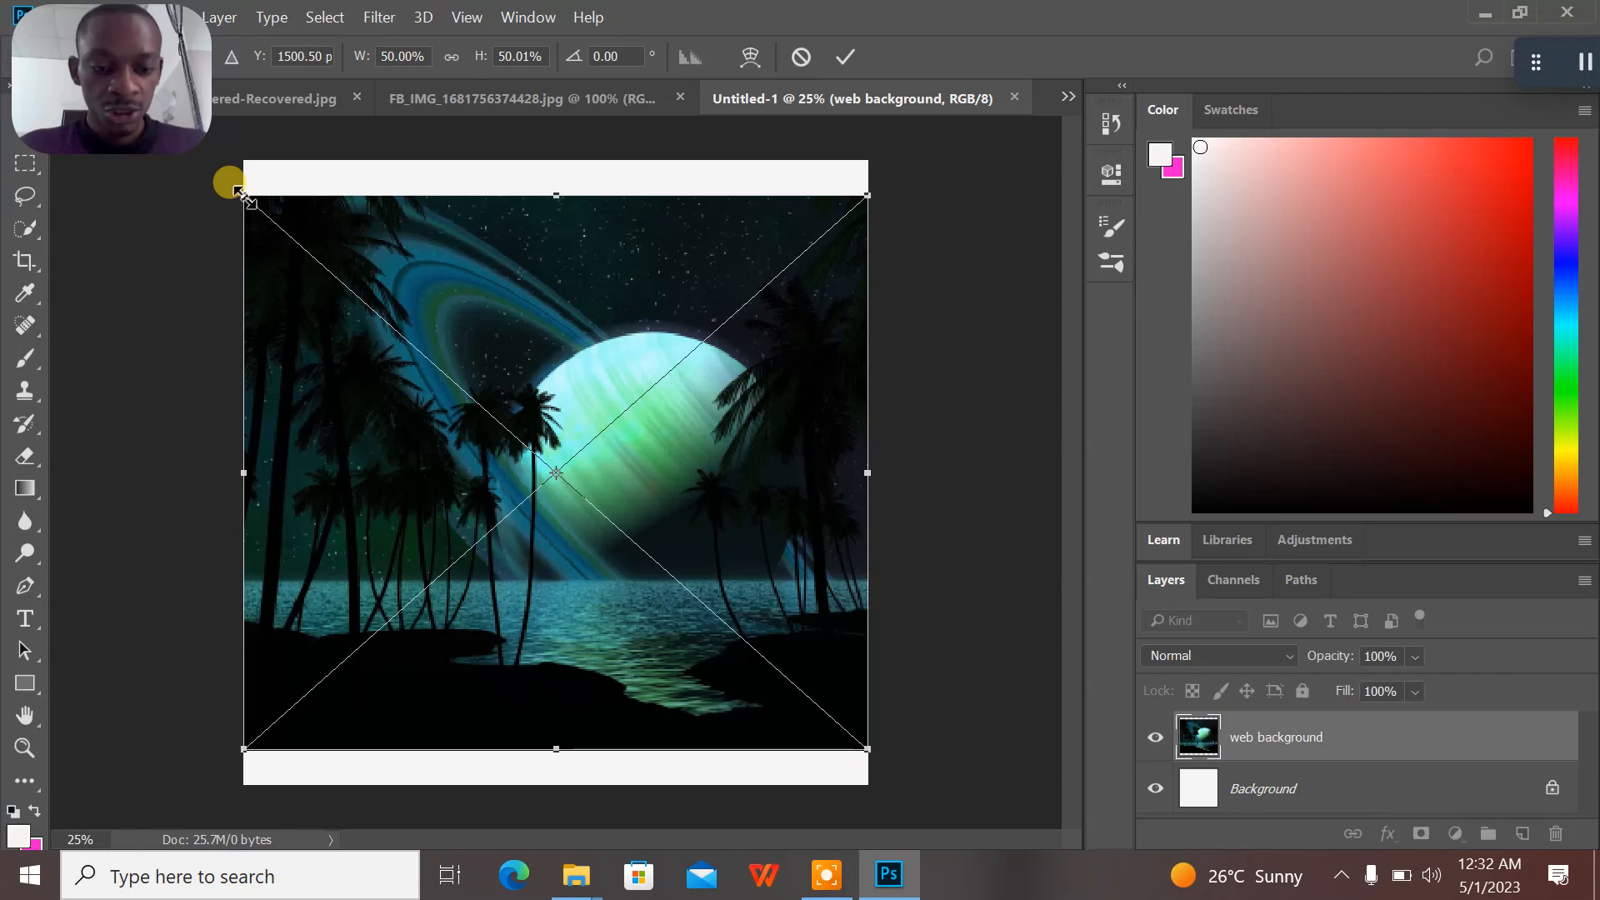
- Scale the placed web background to about 57.6% and reposition it so it covers the whole canvas
left_click_drag(240, 195, 134, 125)
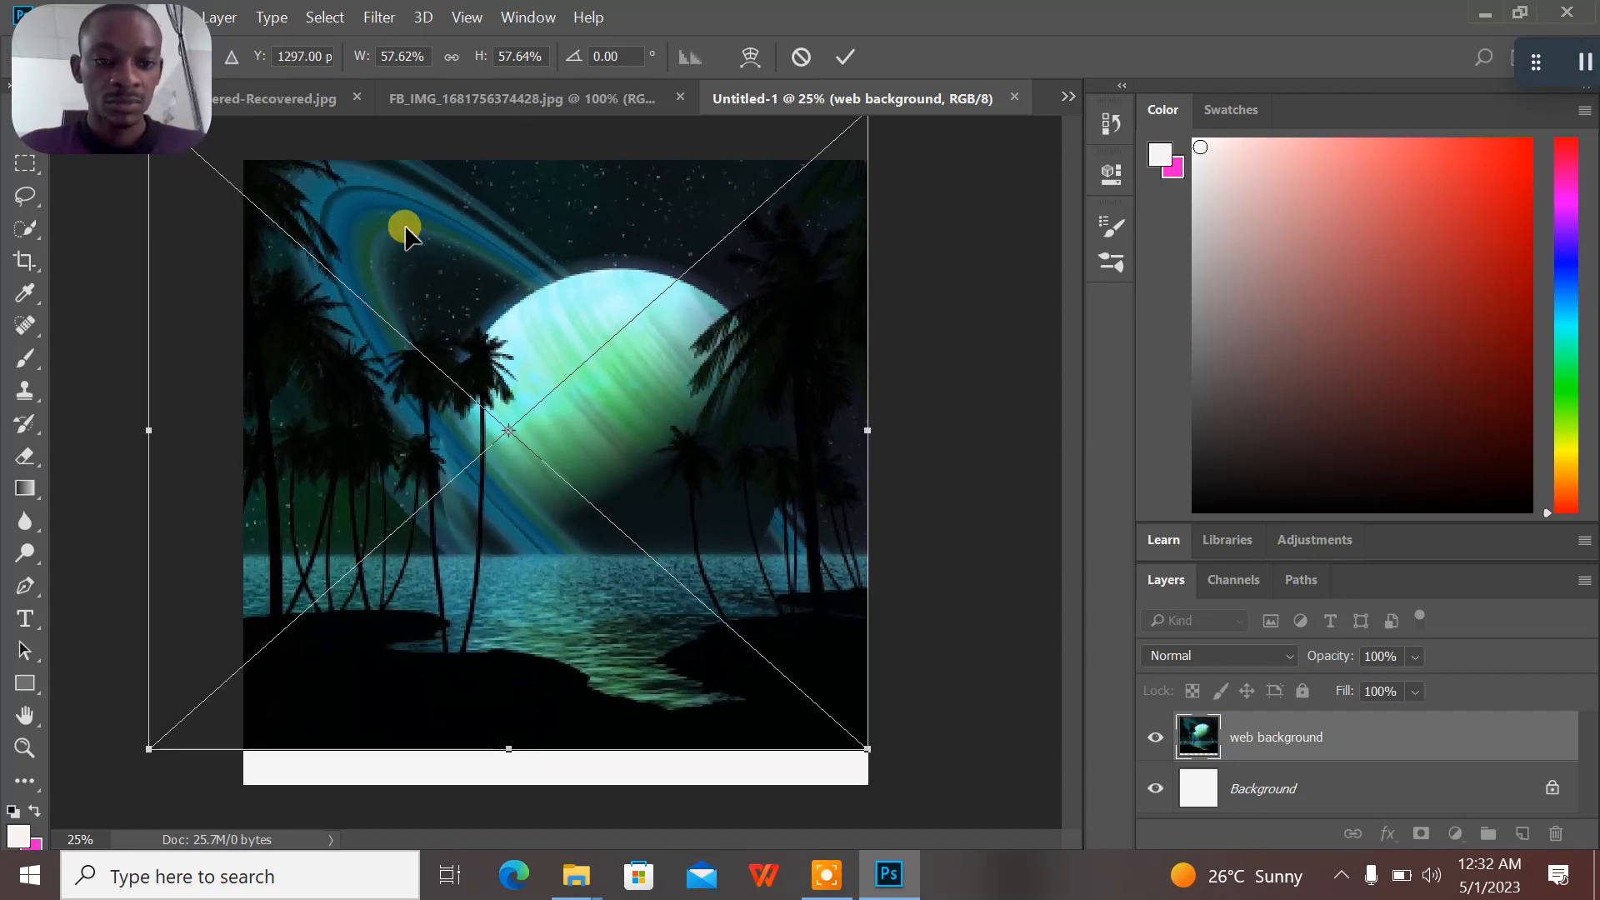
left_click_drag(404, 225, 437, 275)
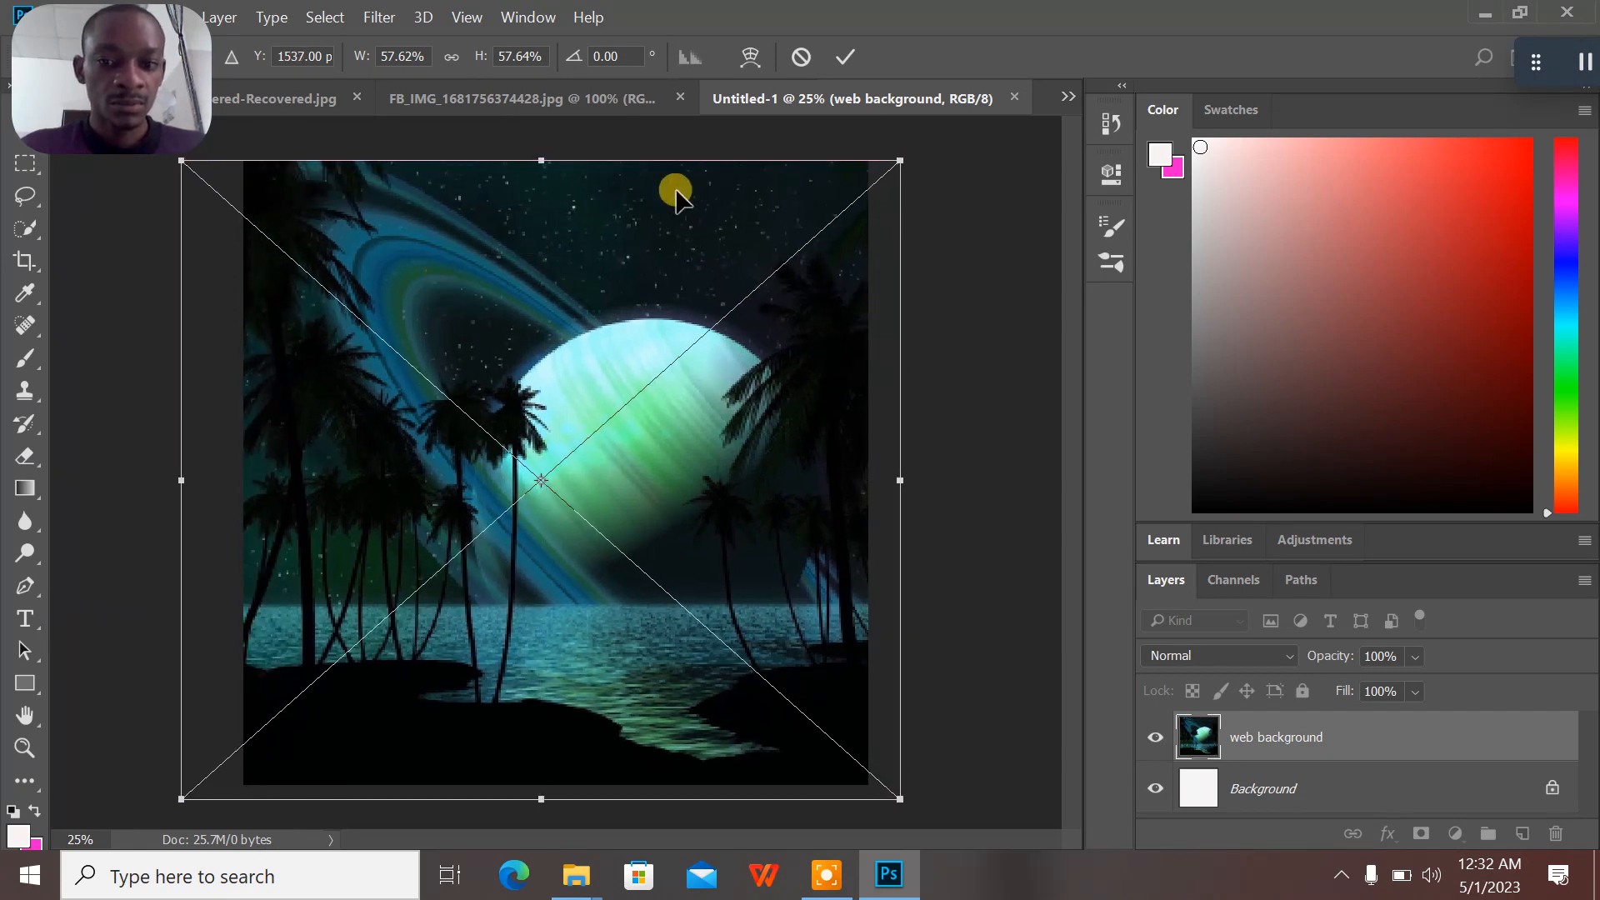
left_click(847, 59)
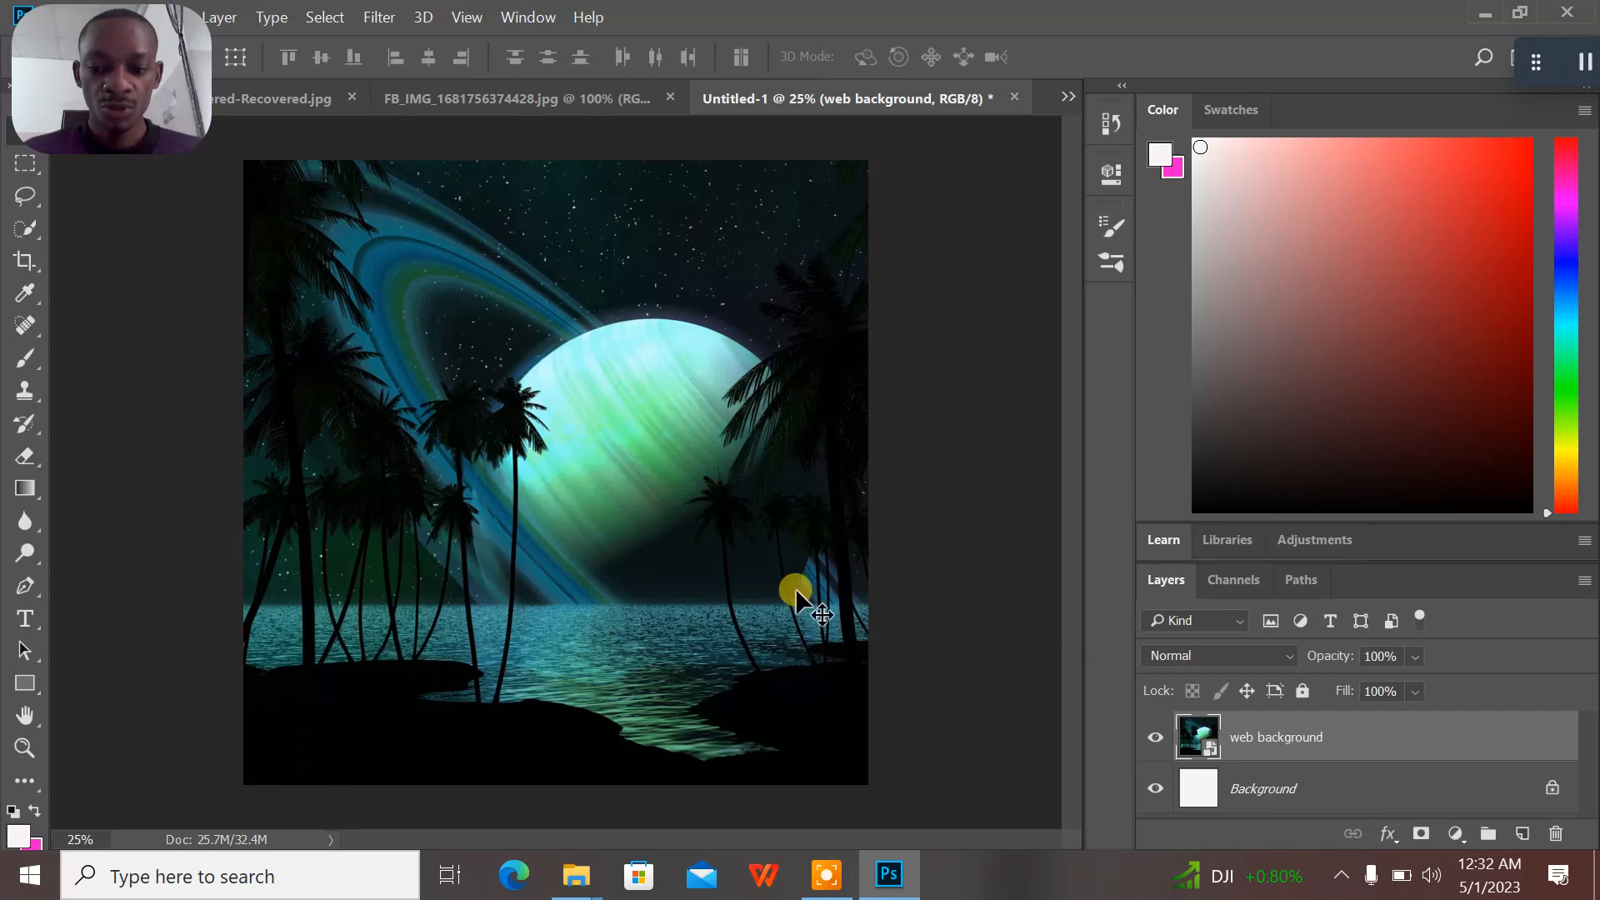
- Apply a Gaussian Blur with a radius of 38.7 pixels to the web background layer
left_click(380, 18)
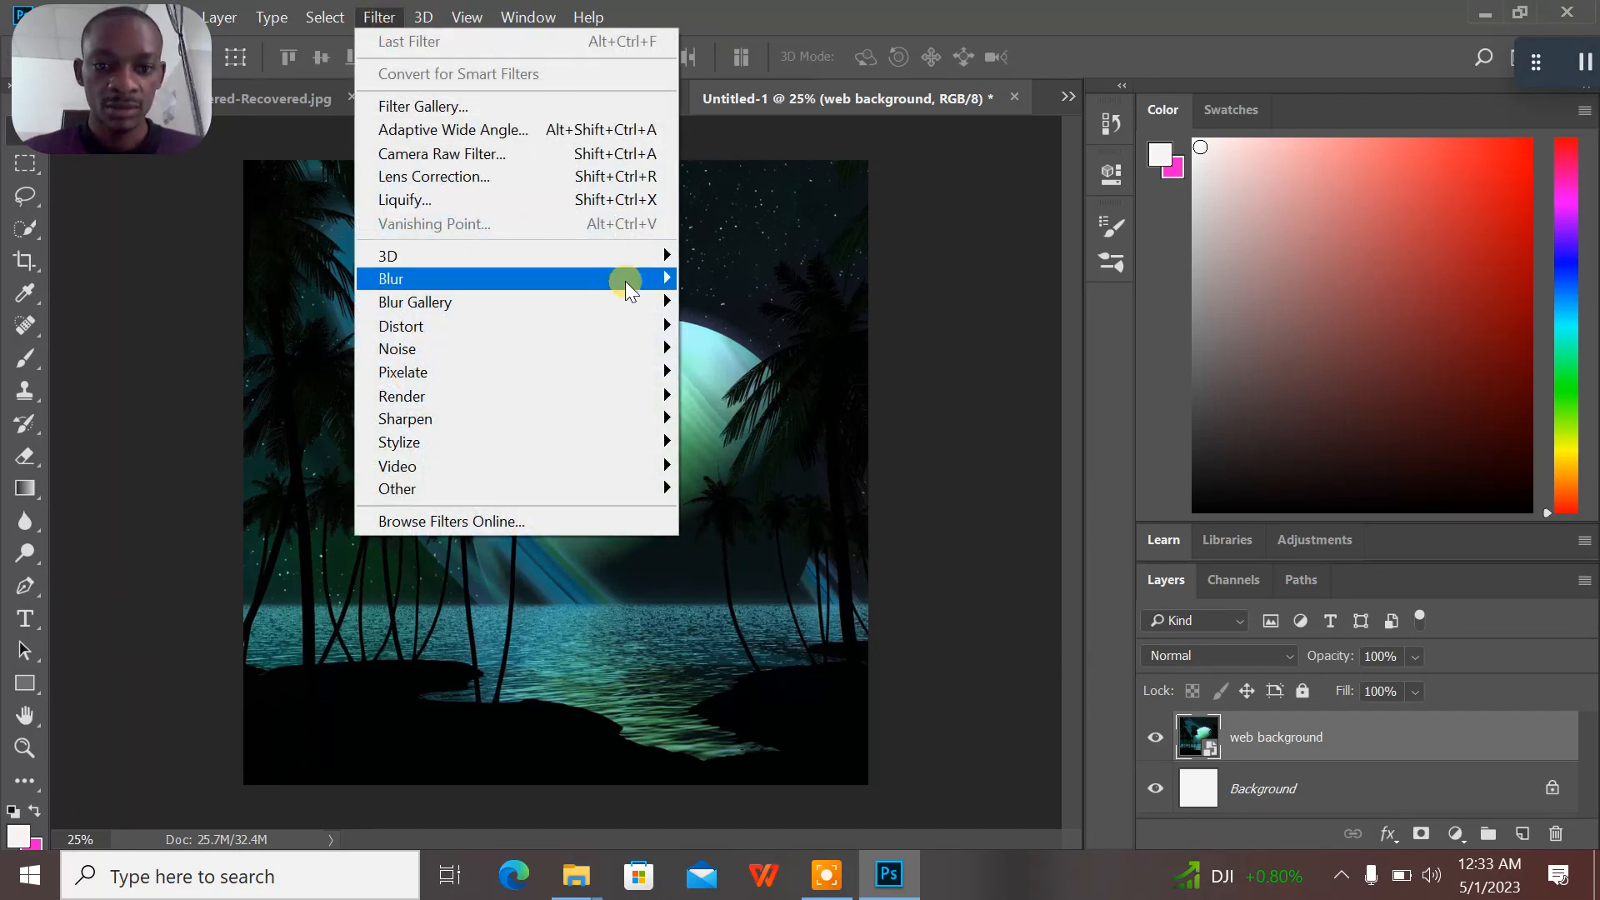
mouse_move(669, 278)
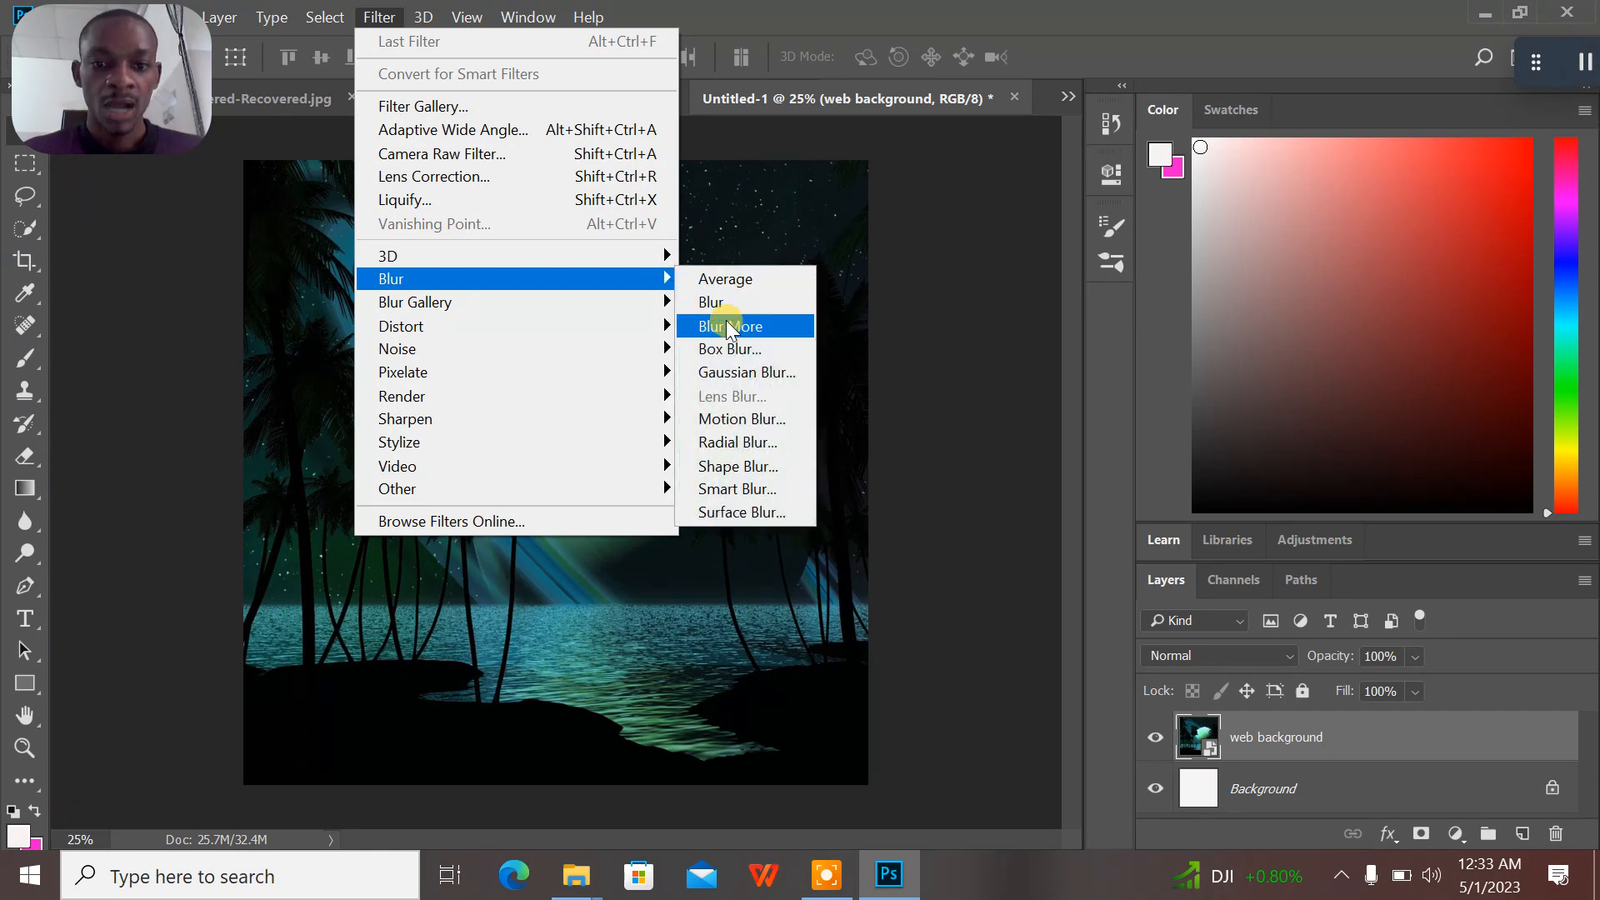
left_click(738, 373)
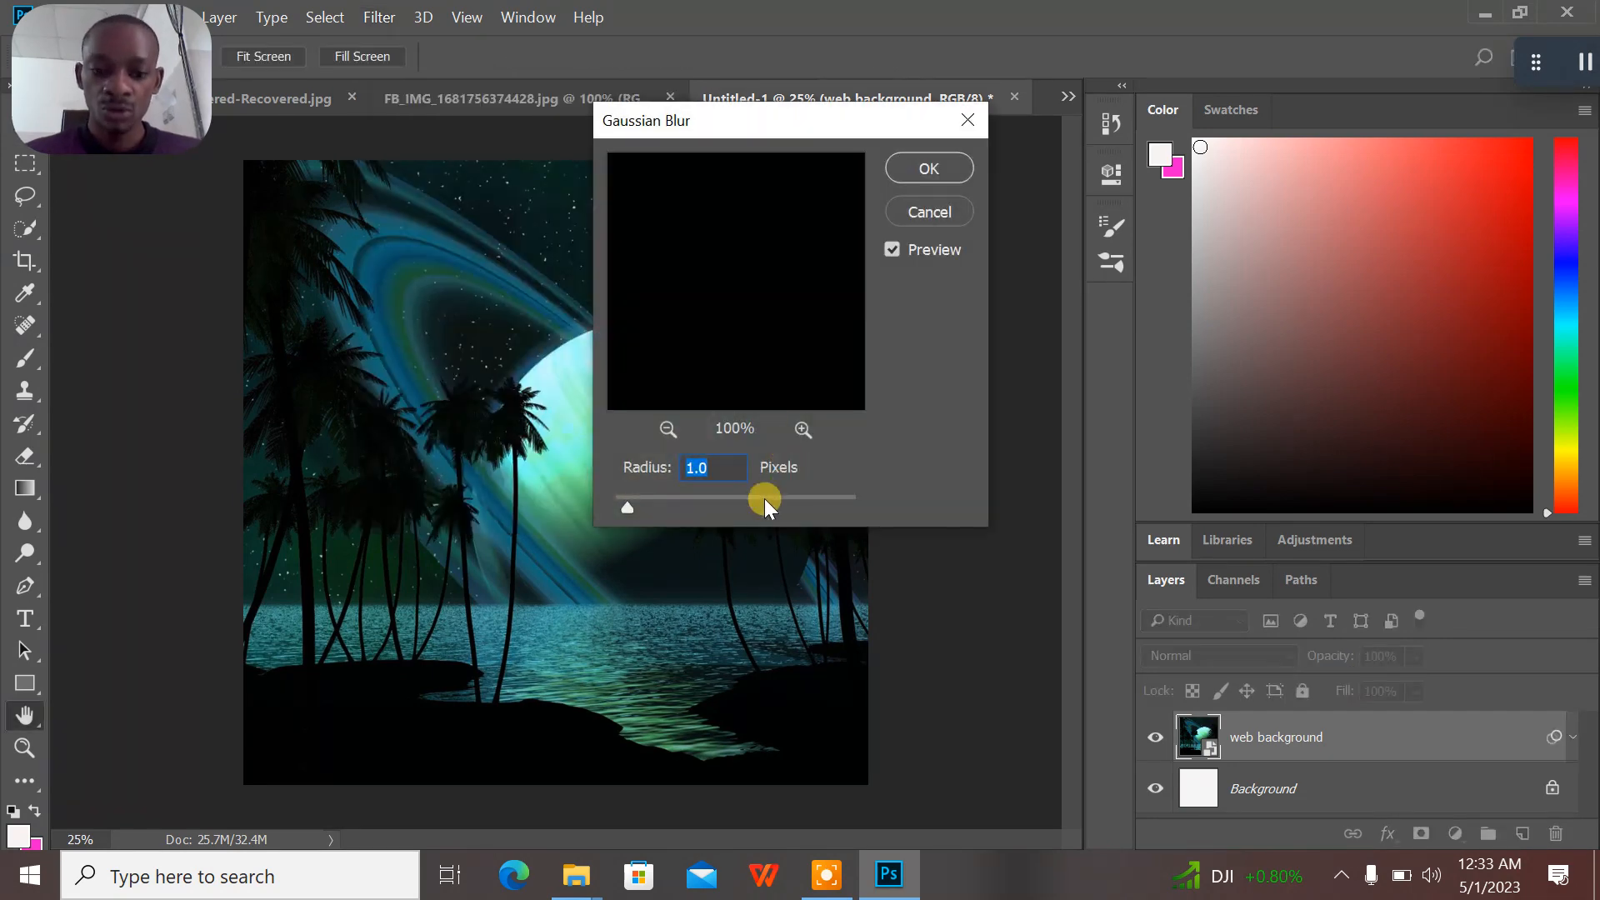
left_click_drag(627, 508, 737, 507)
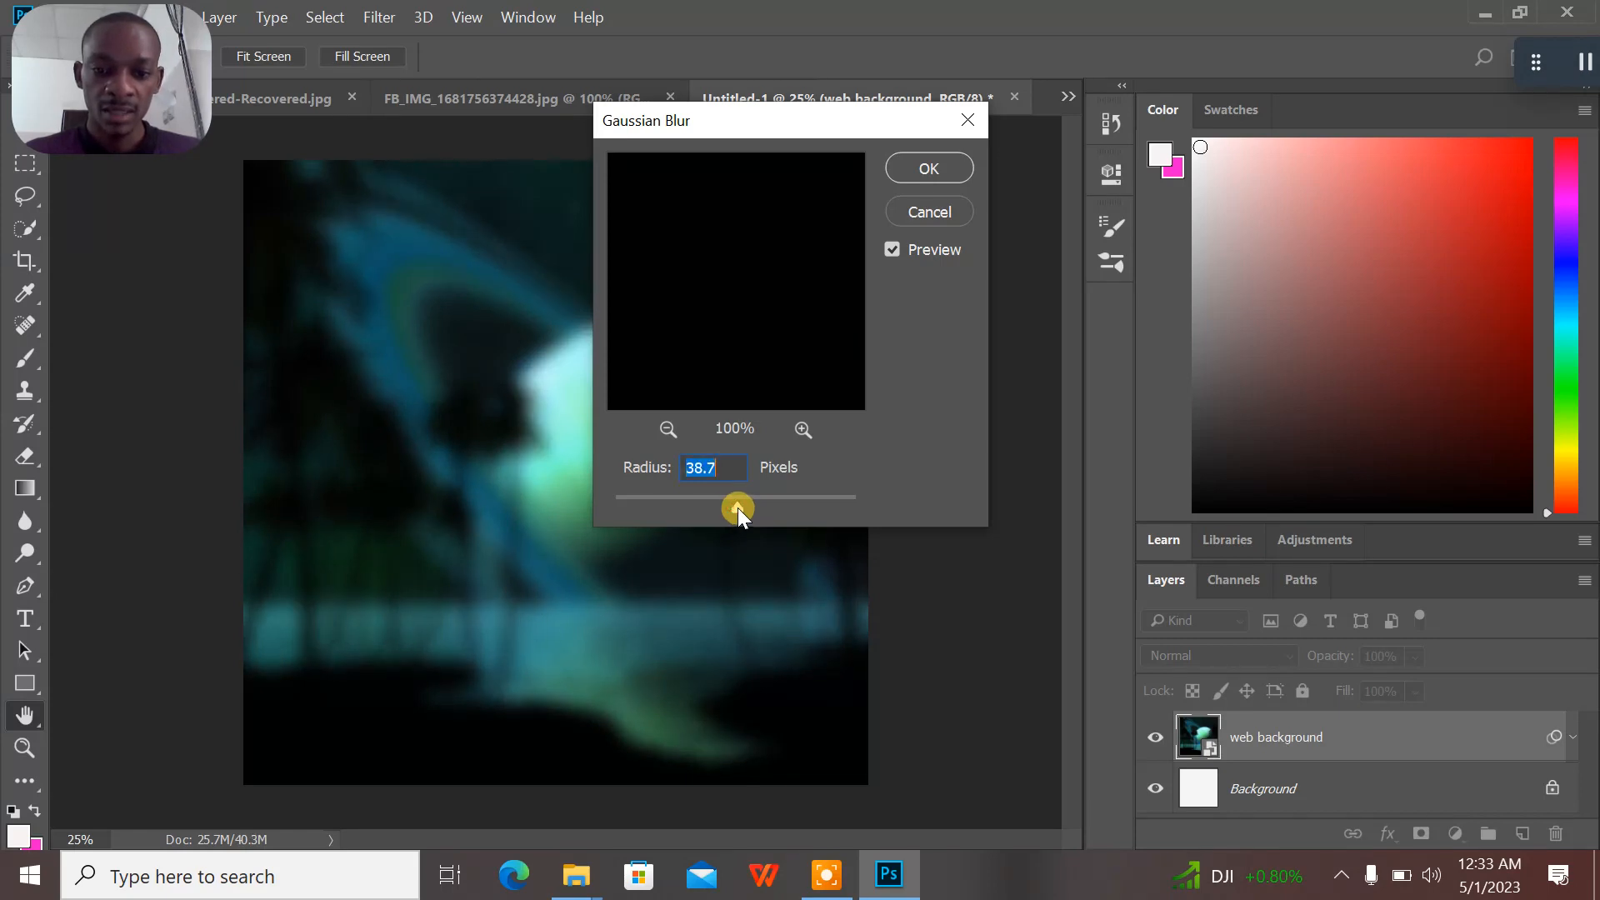
left_click(550, 523)
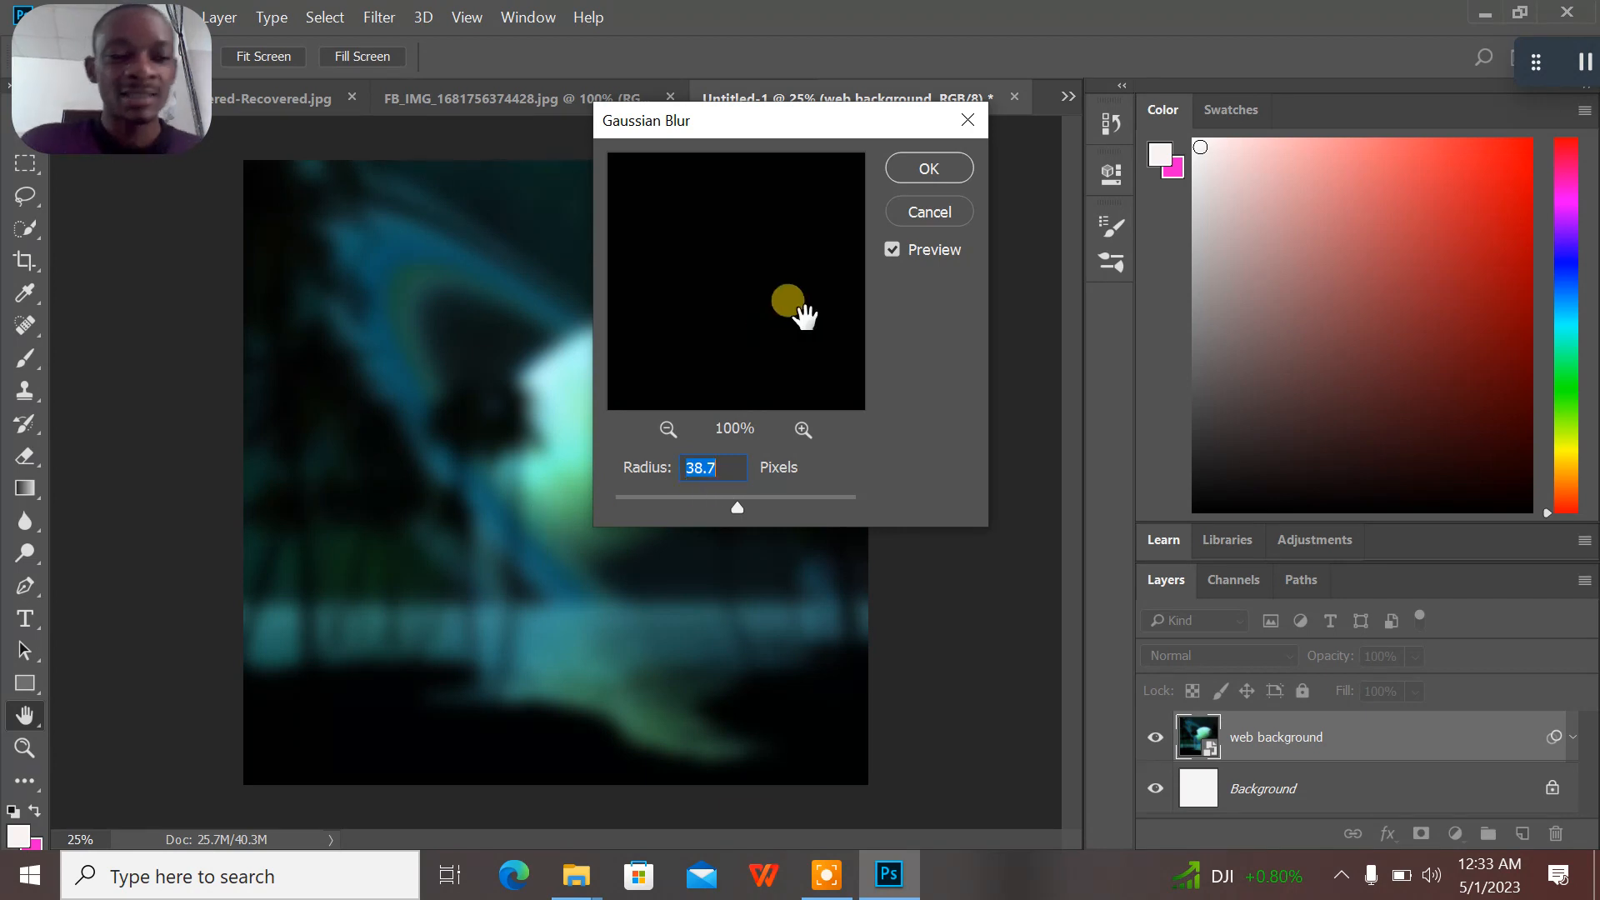
left_click(943, 170)
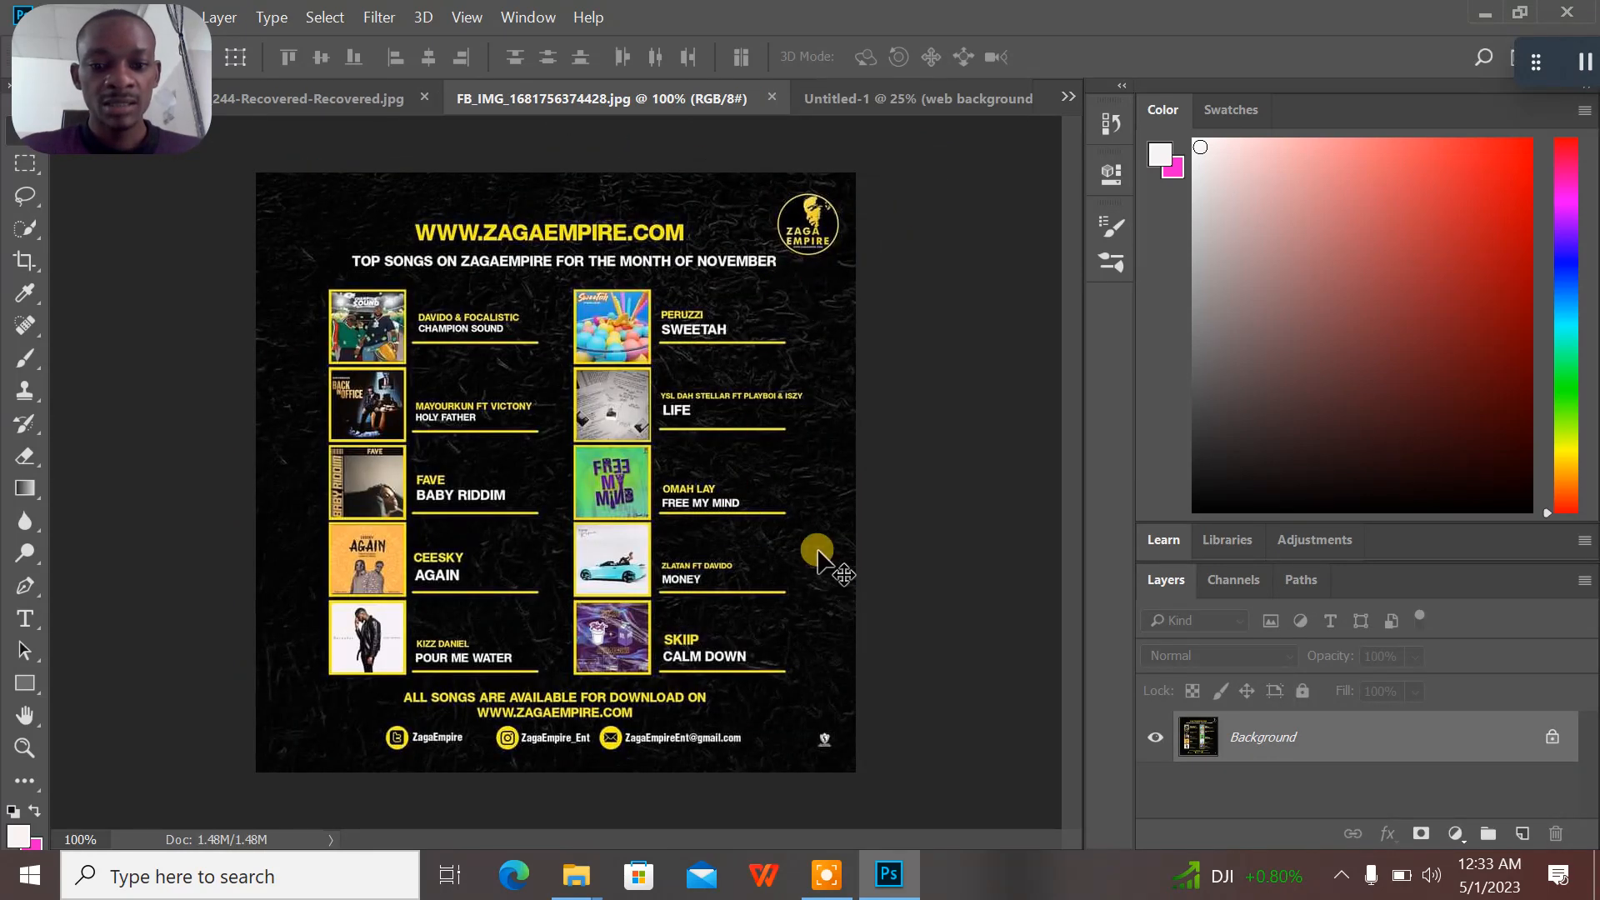
left_click(855, 107)
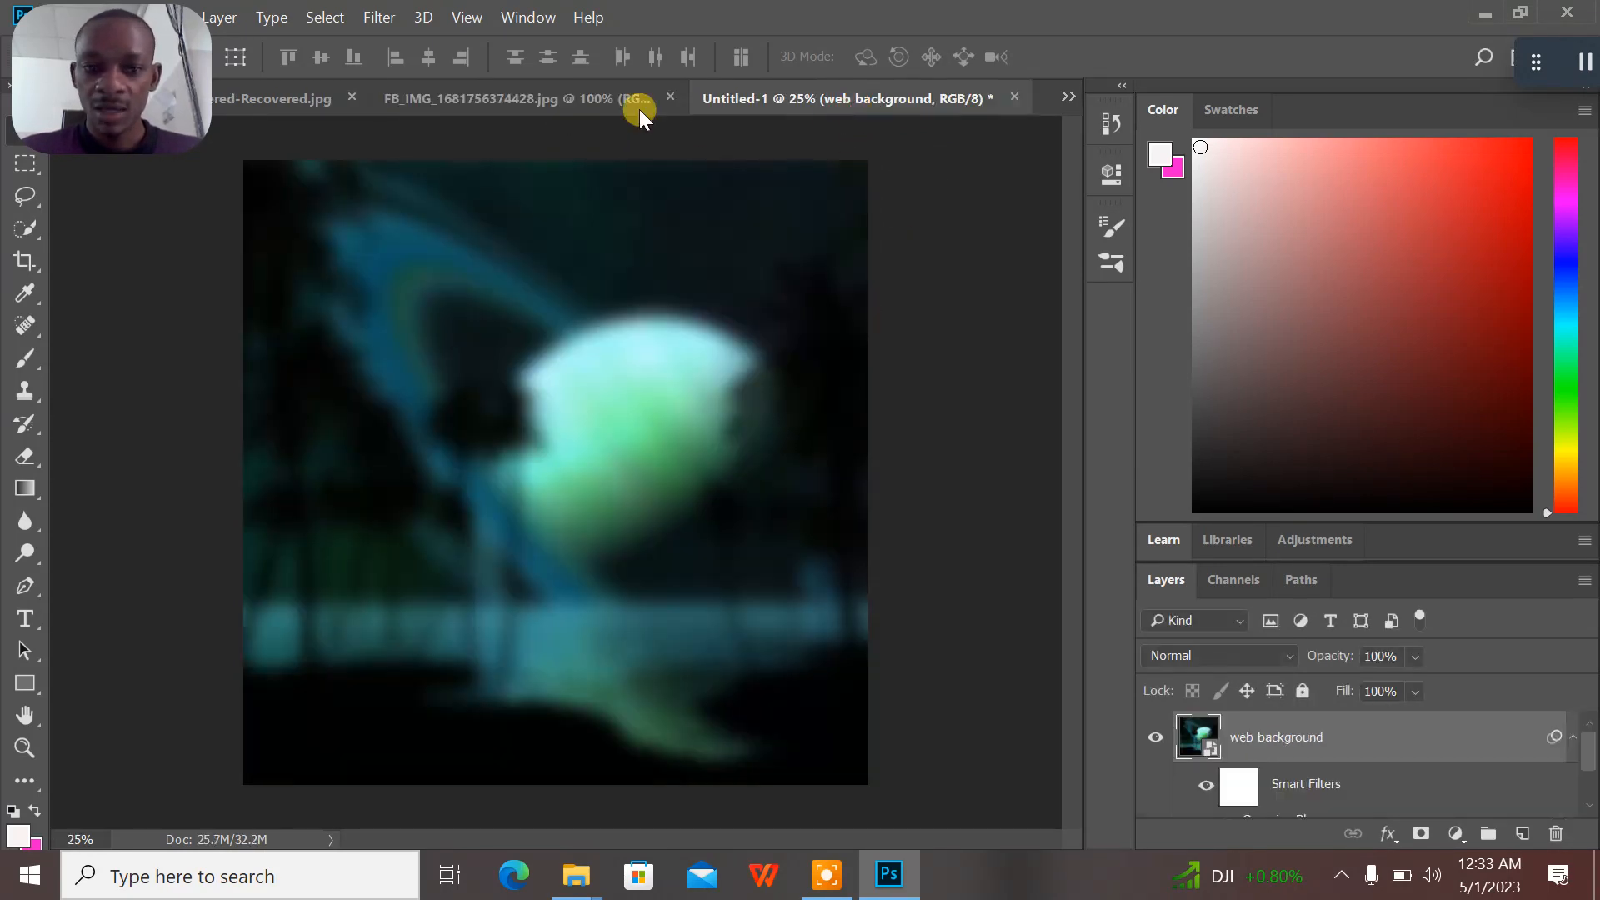
left_click(522, 96)
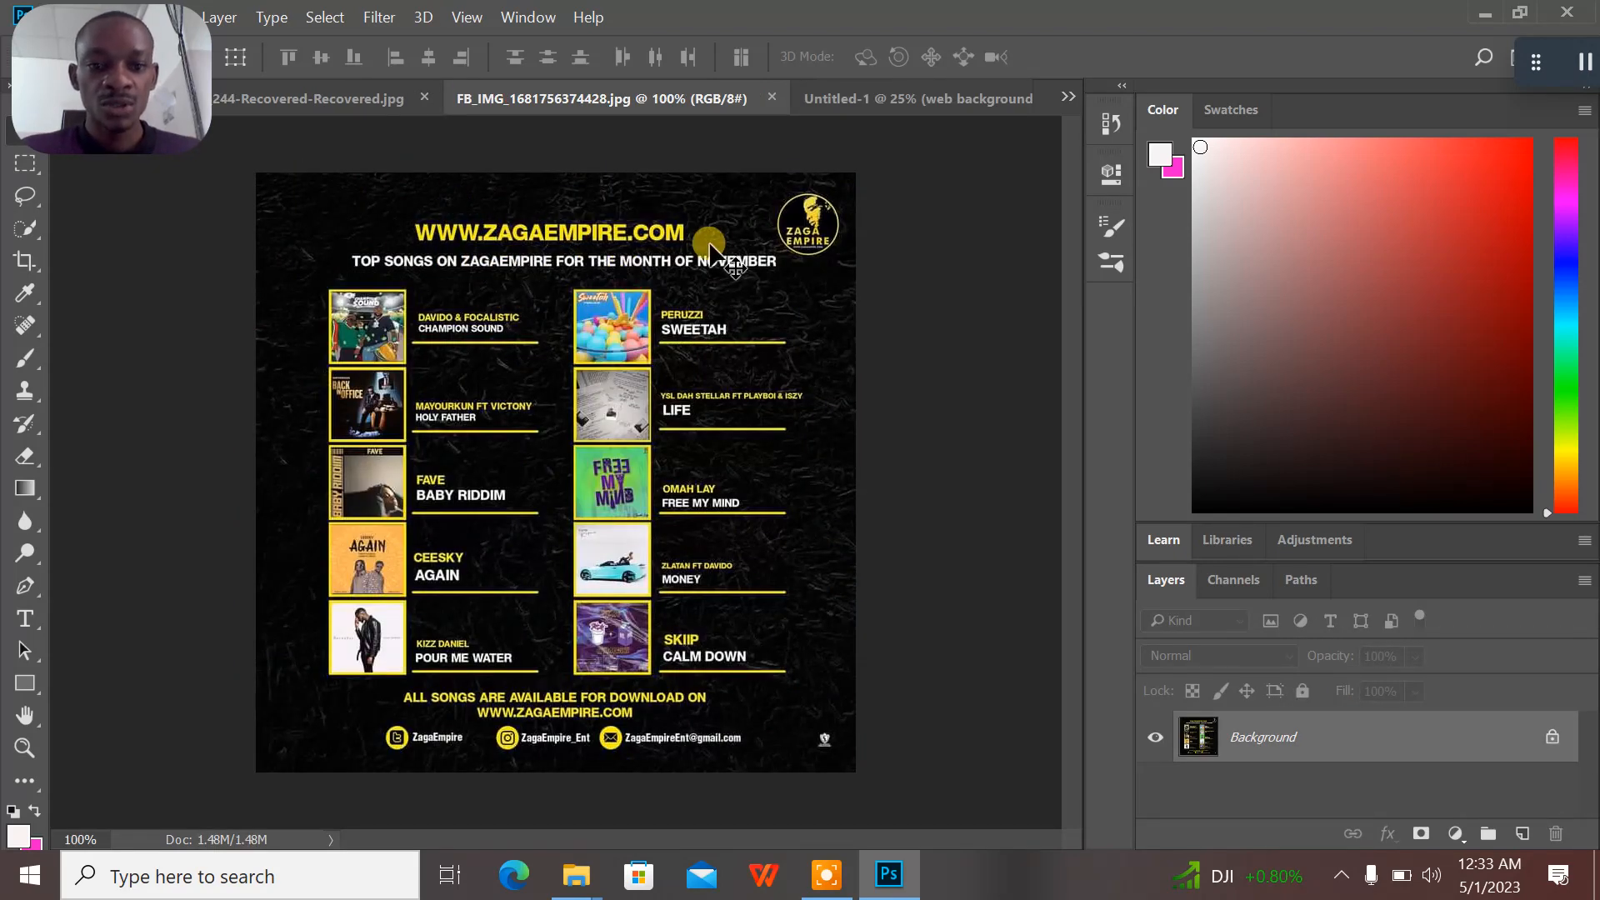
left_click(879, 98)
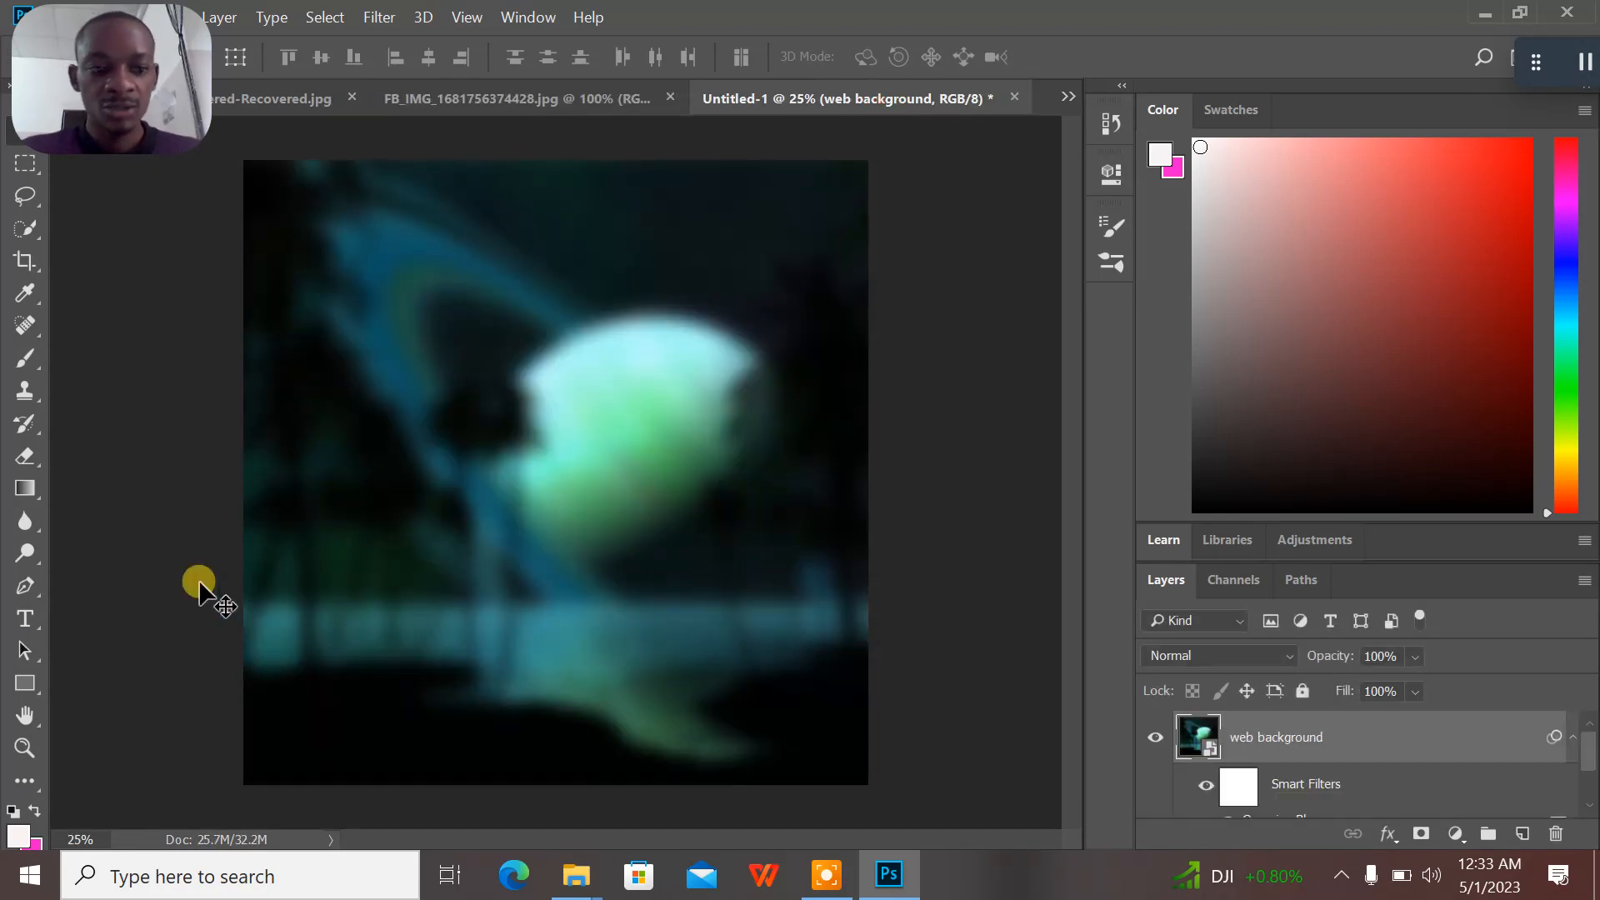
left_click(25, 618)
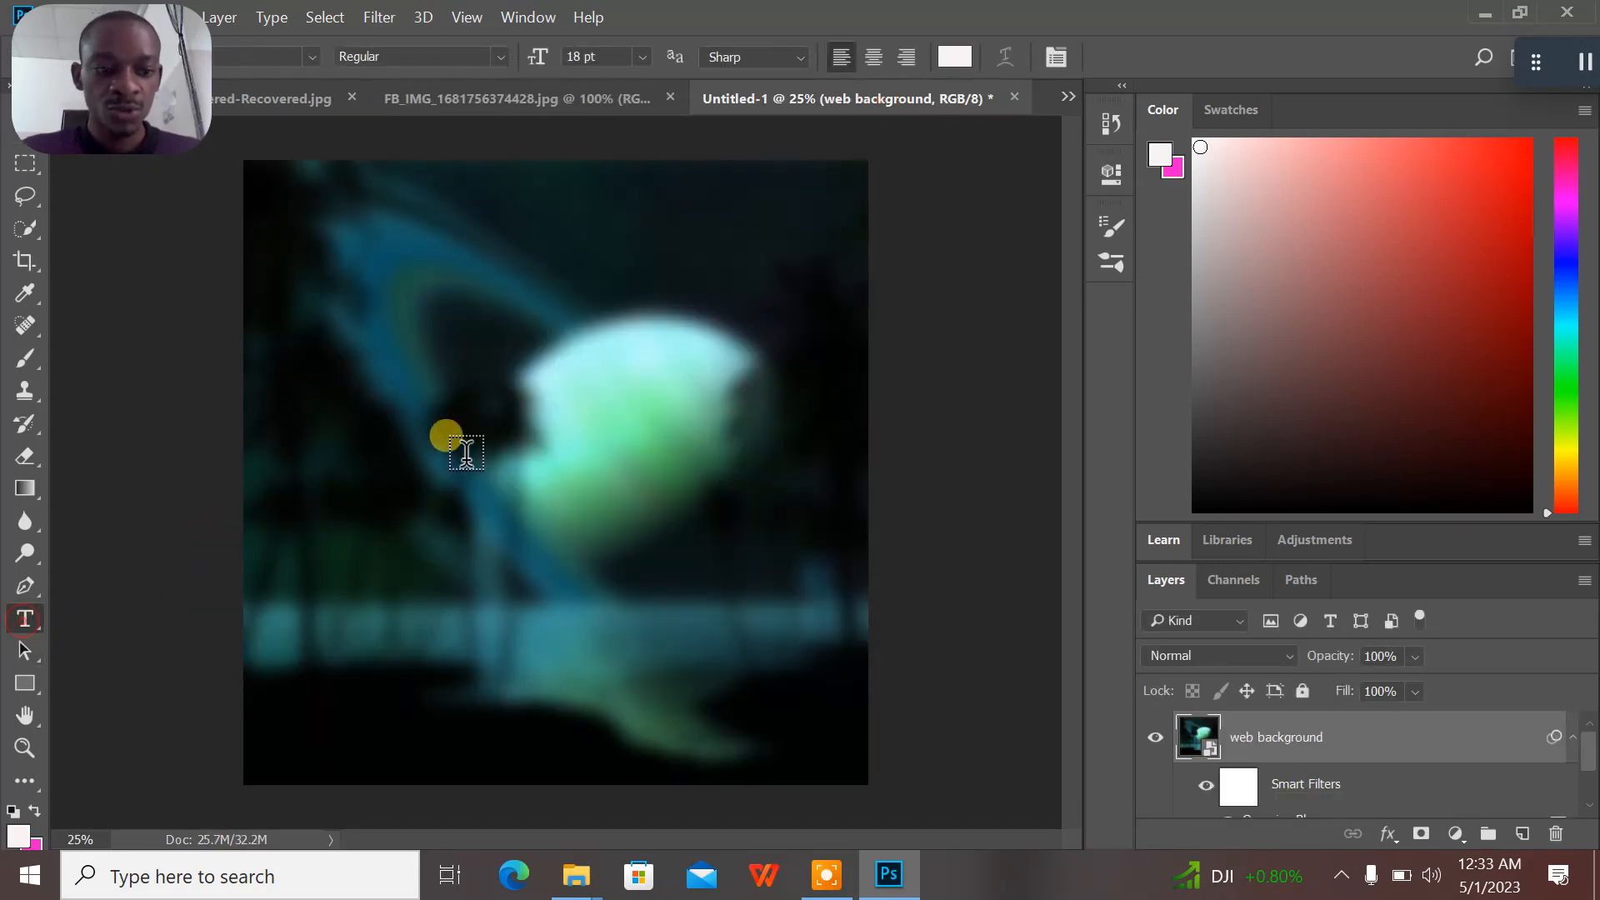
left_click(457, 238)
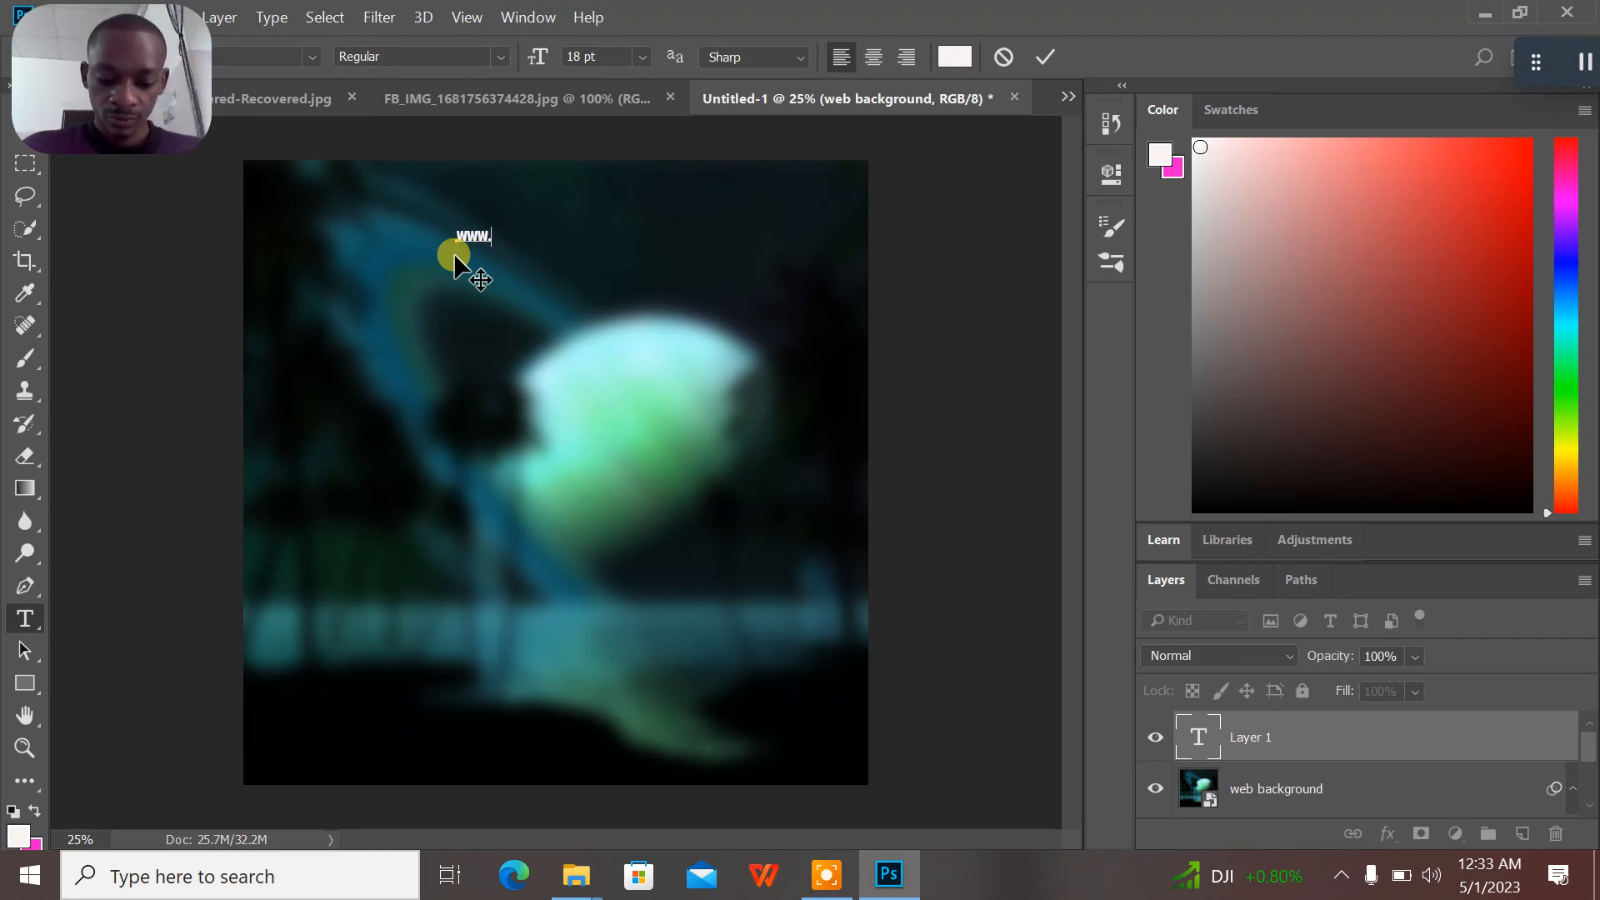
type("tec")
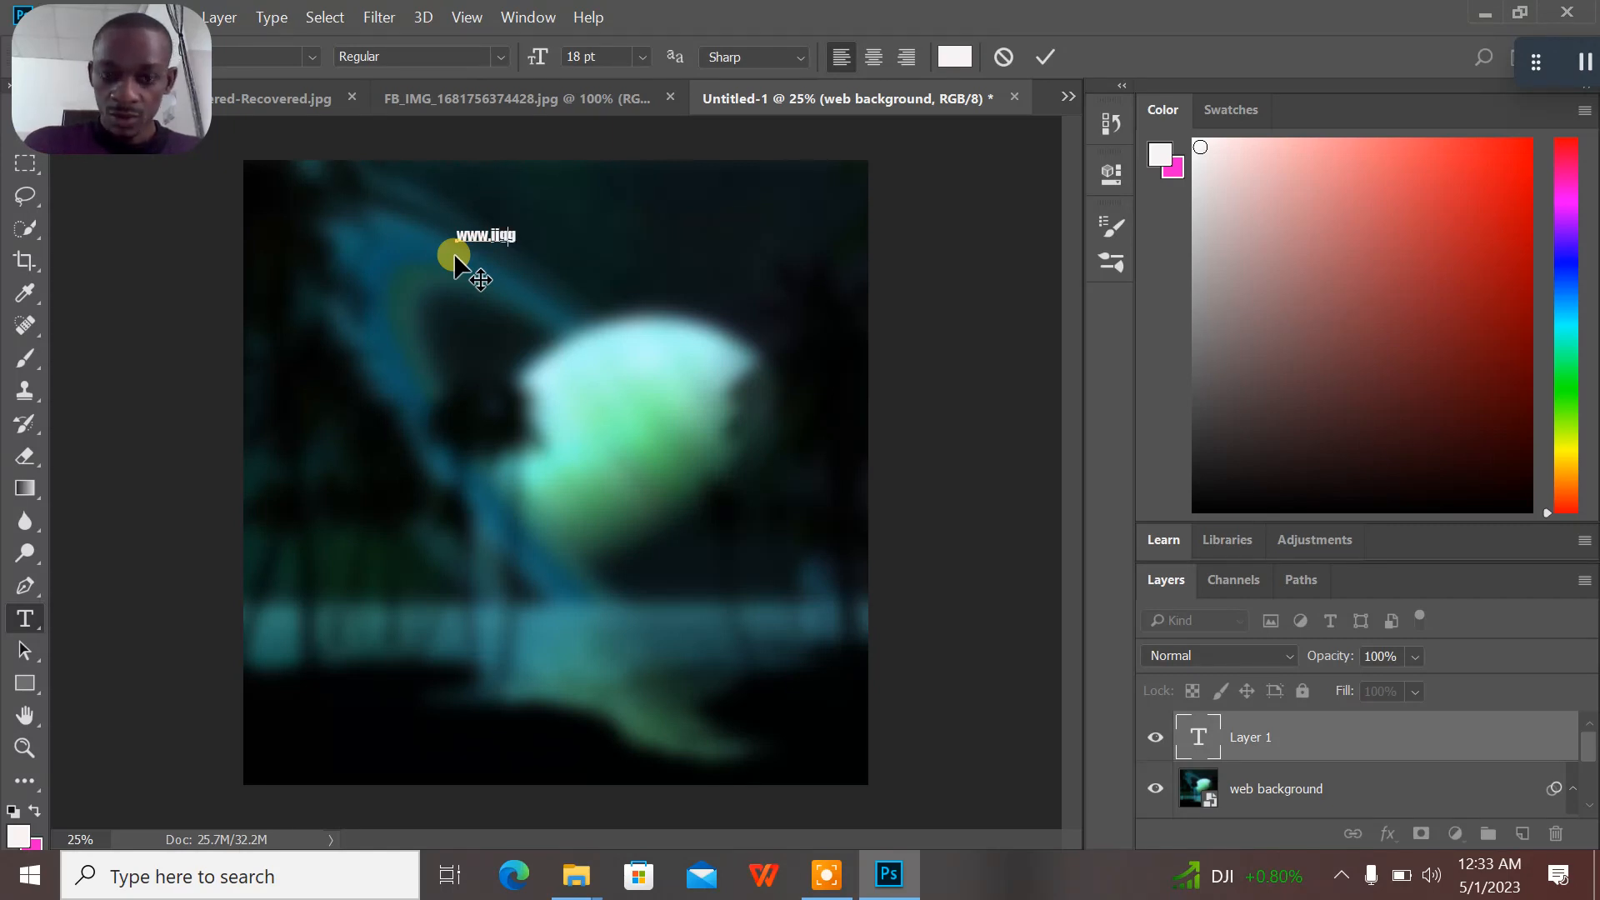
key("BackSpace")
key("BackSpace")
key("BackSpace")
key("BackSpace")
key("Caps_Lock")
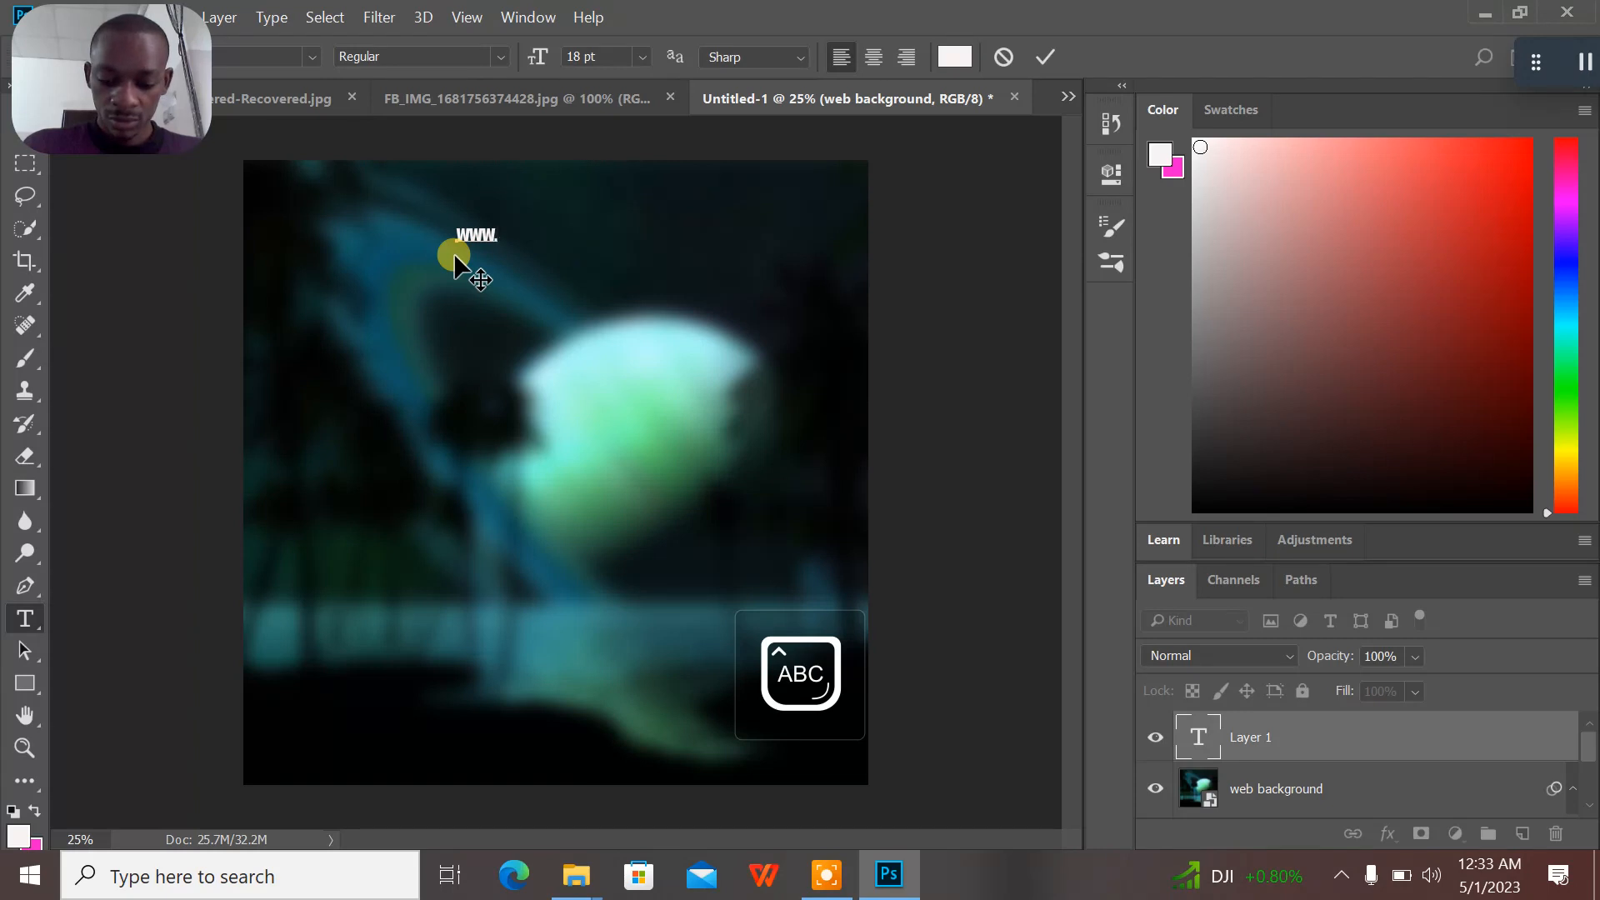
type("JIGGY")
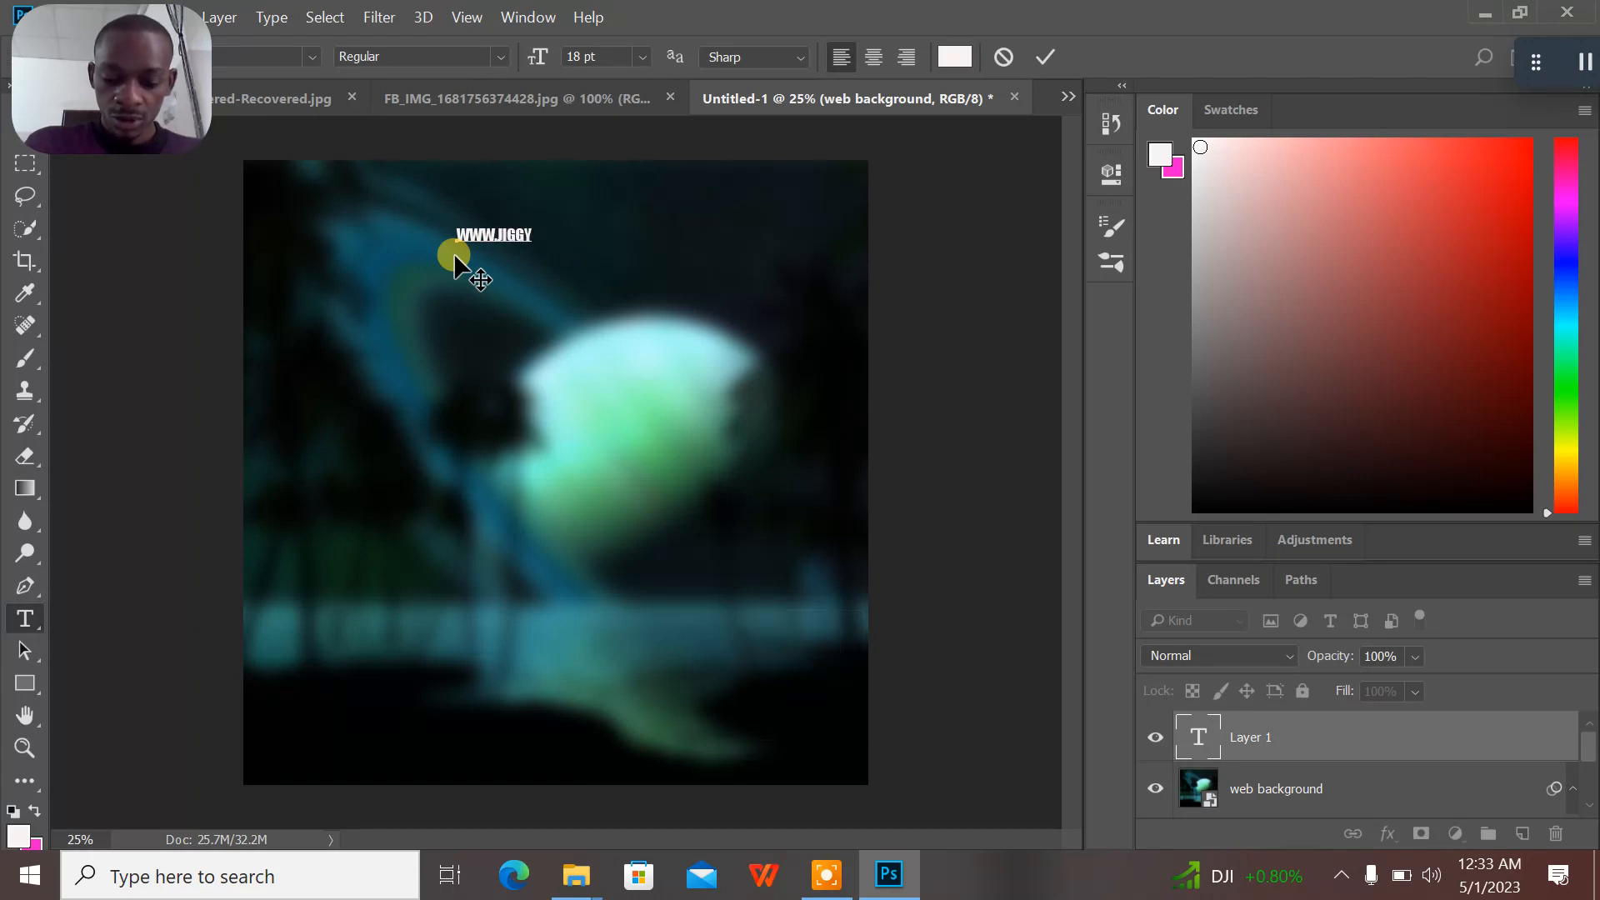
type("NONSTI")
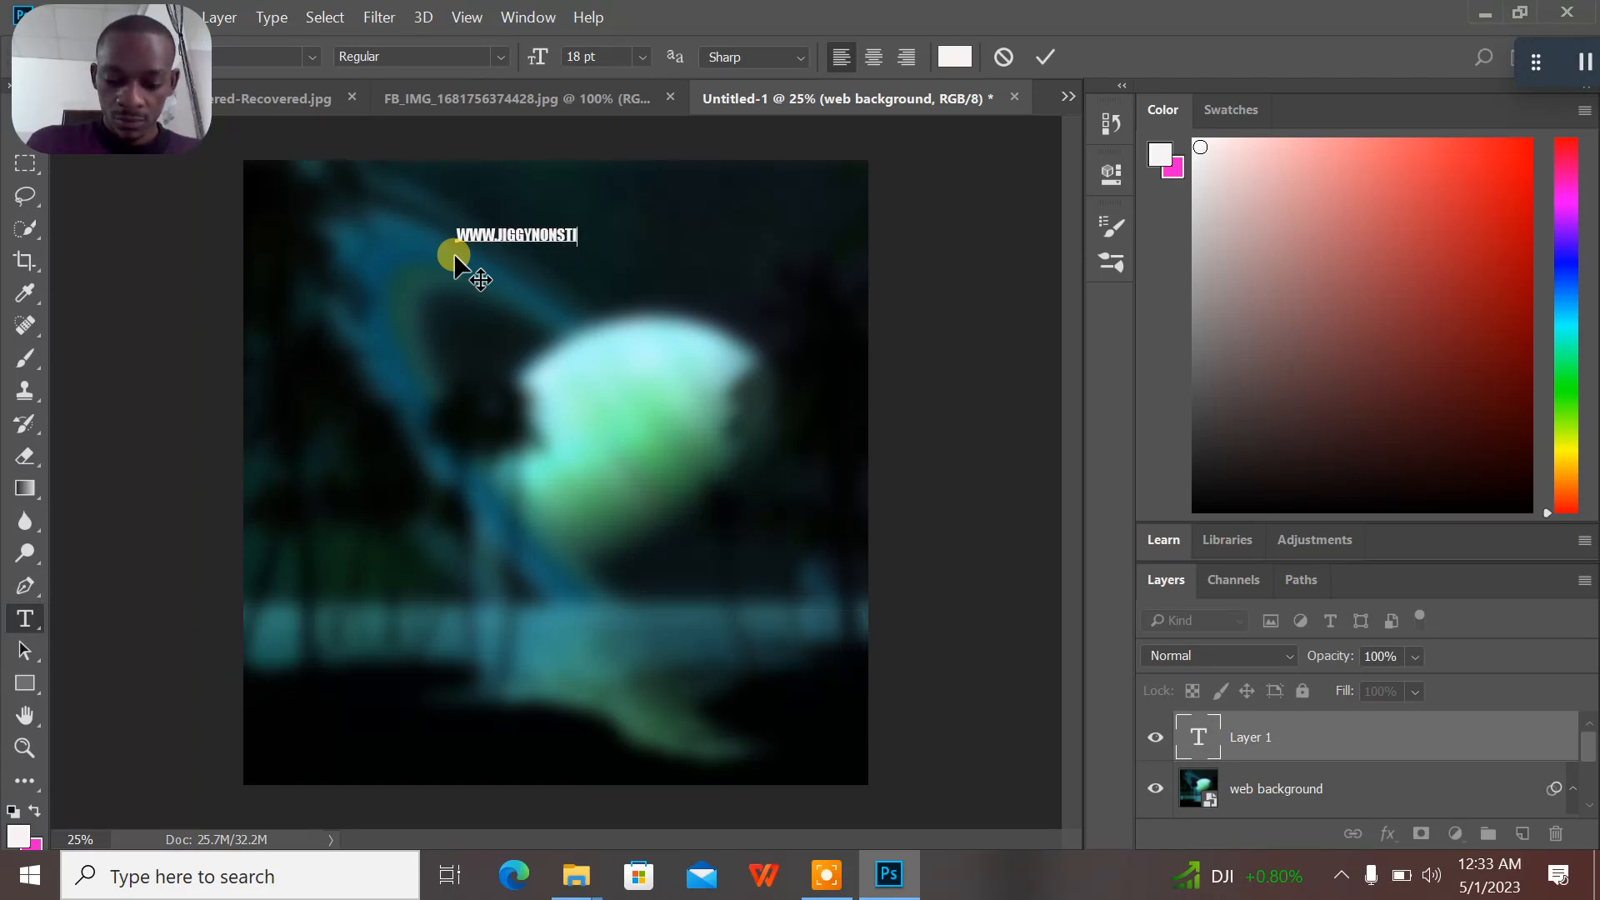
key("BackSpace")
type("OP")
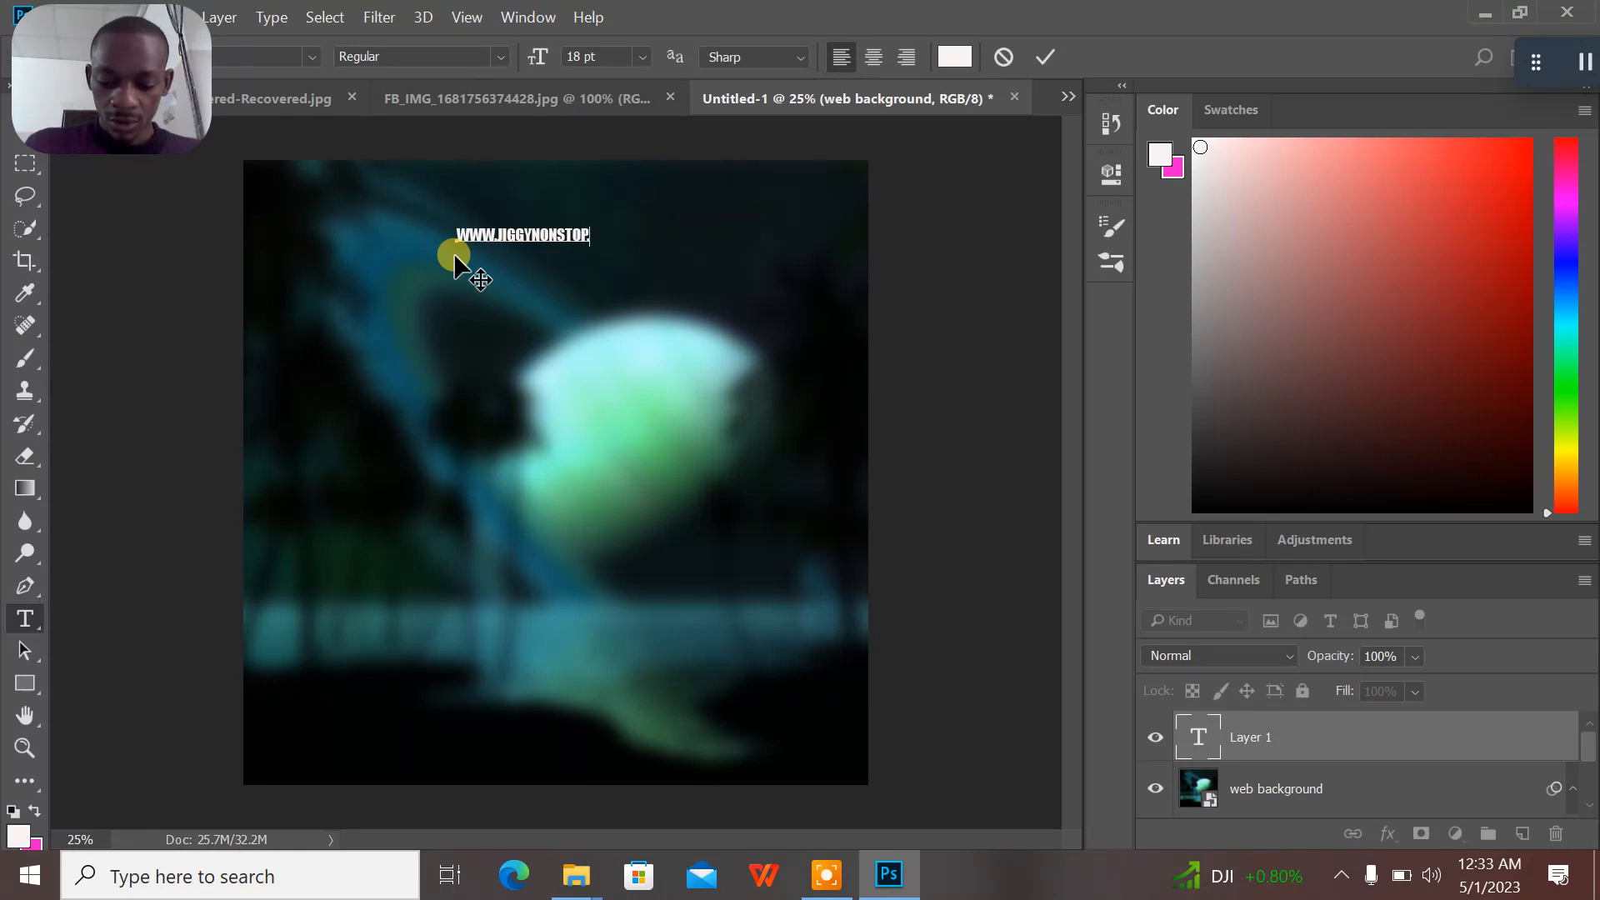
type(".CO")
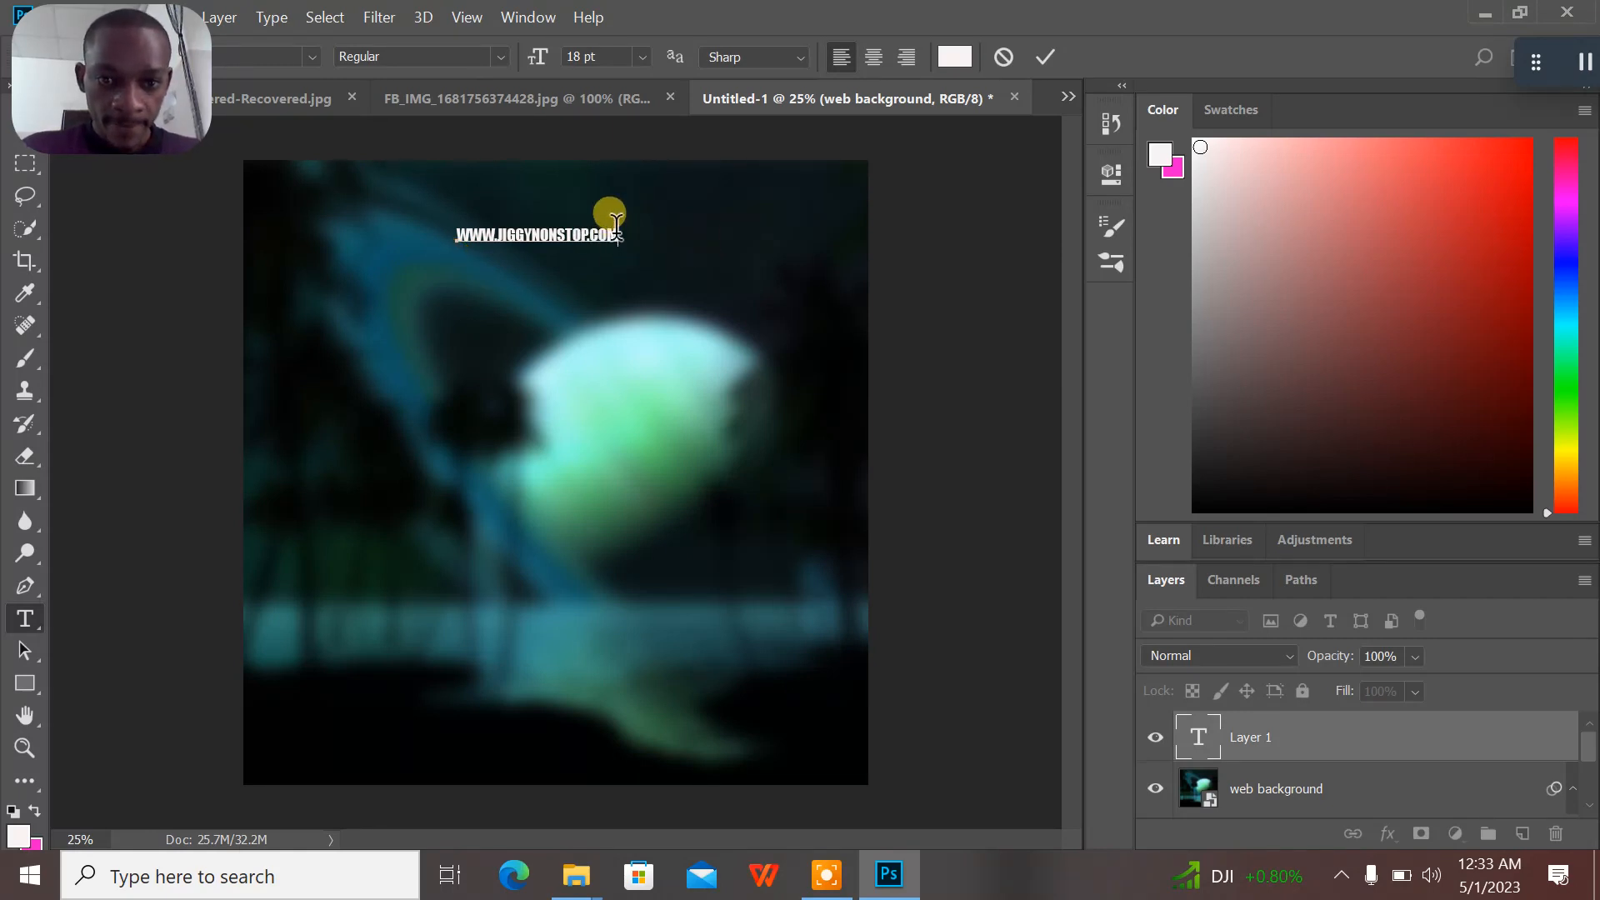
type("M")
- Set the website heading's font size to 24 pt and move it up, roughly centred near the canvas's upper edge
left_click_drag(616, 225, 429, 223)
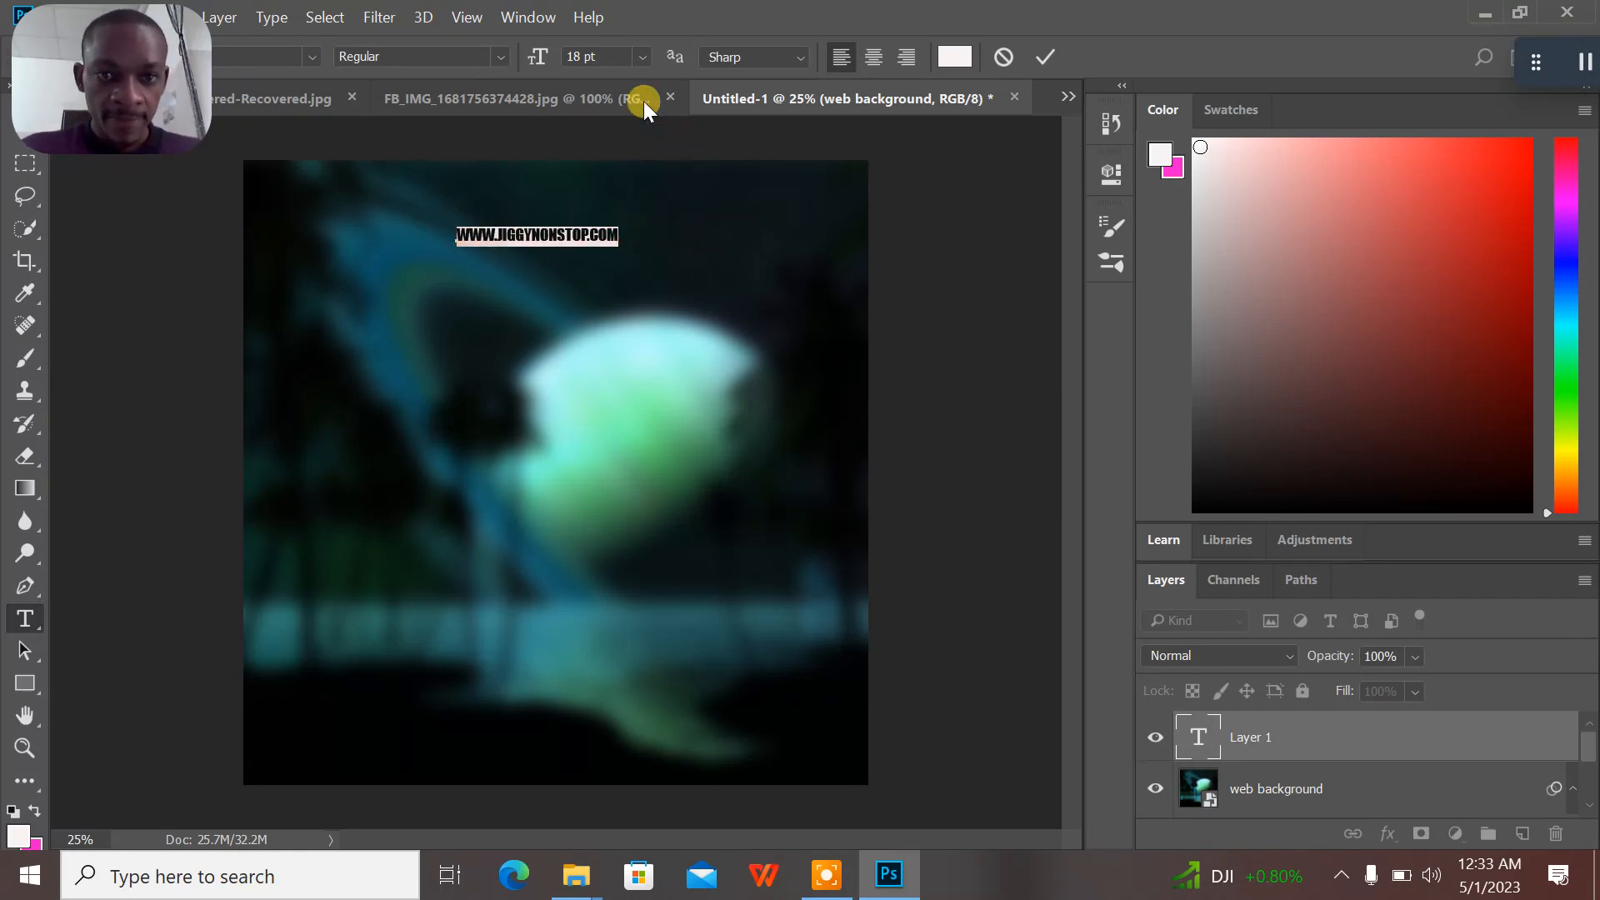
left_click(641, 56)
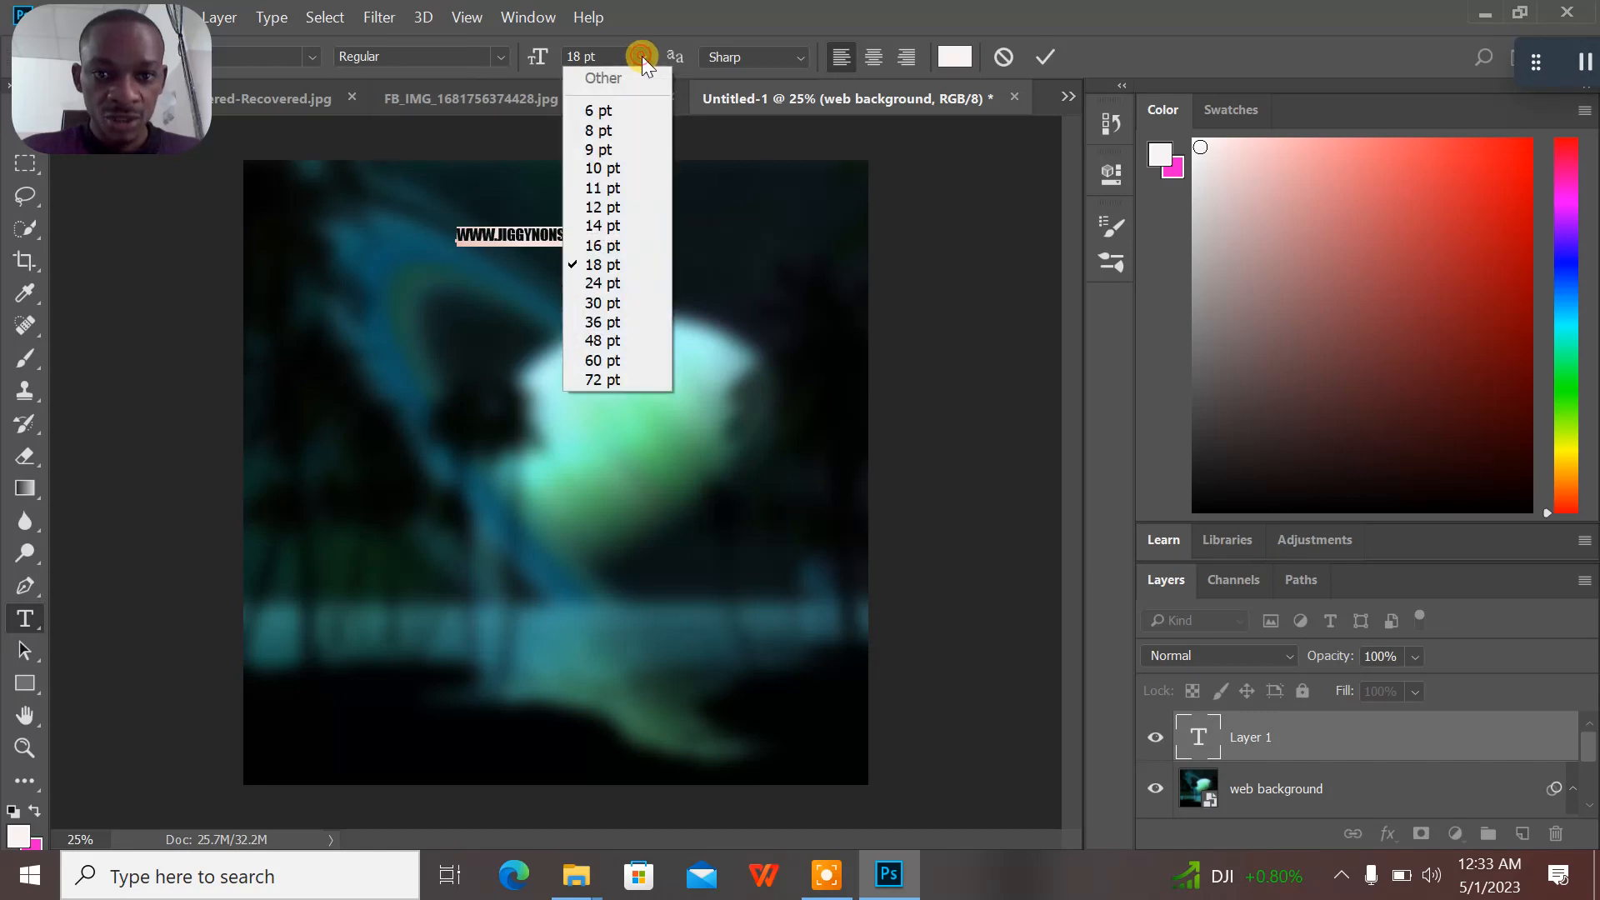
left_click(628, 281)
left_click_drag(694, 249, 673, 221)
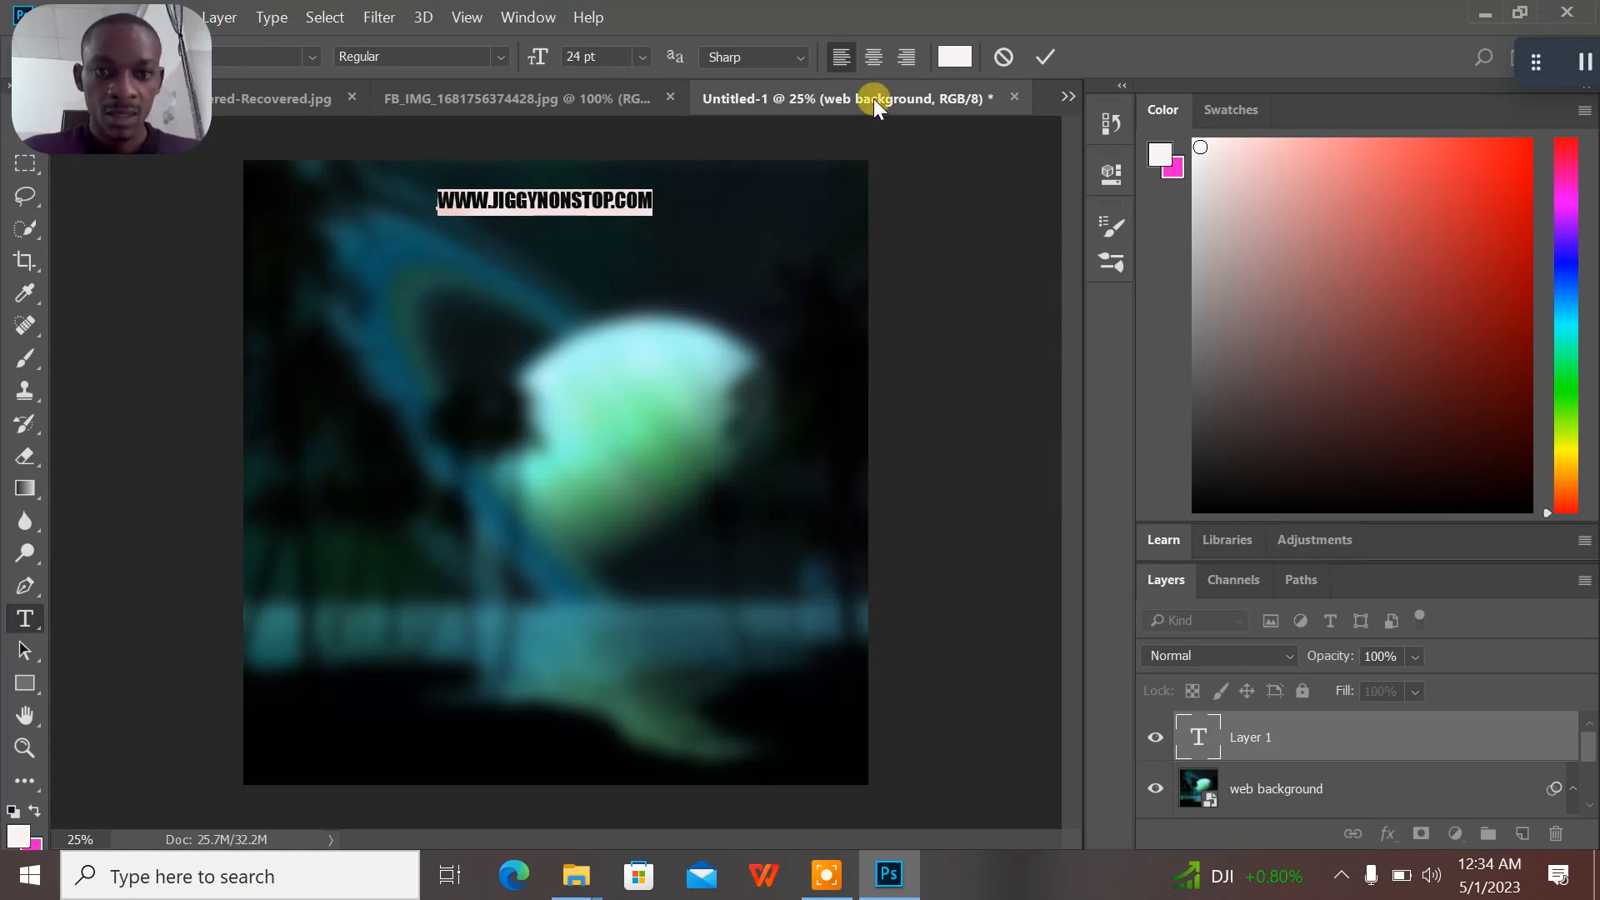
- Recolour the website heading to orange #f28f01 and commit the text
left_click(954, 57)
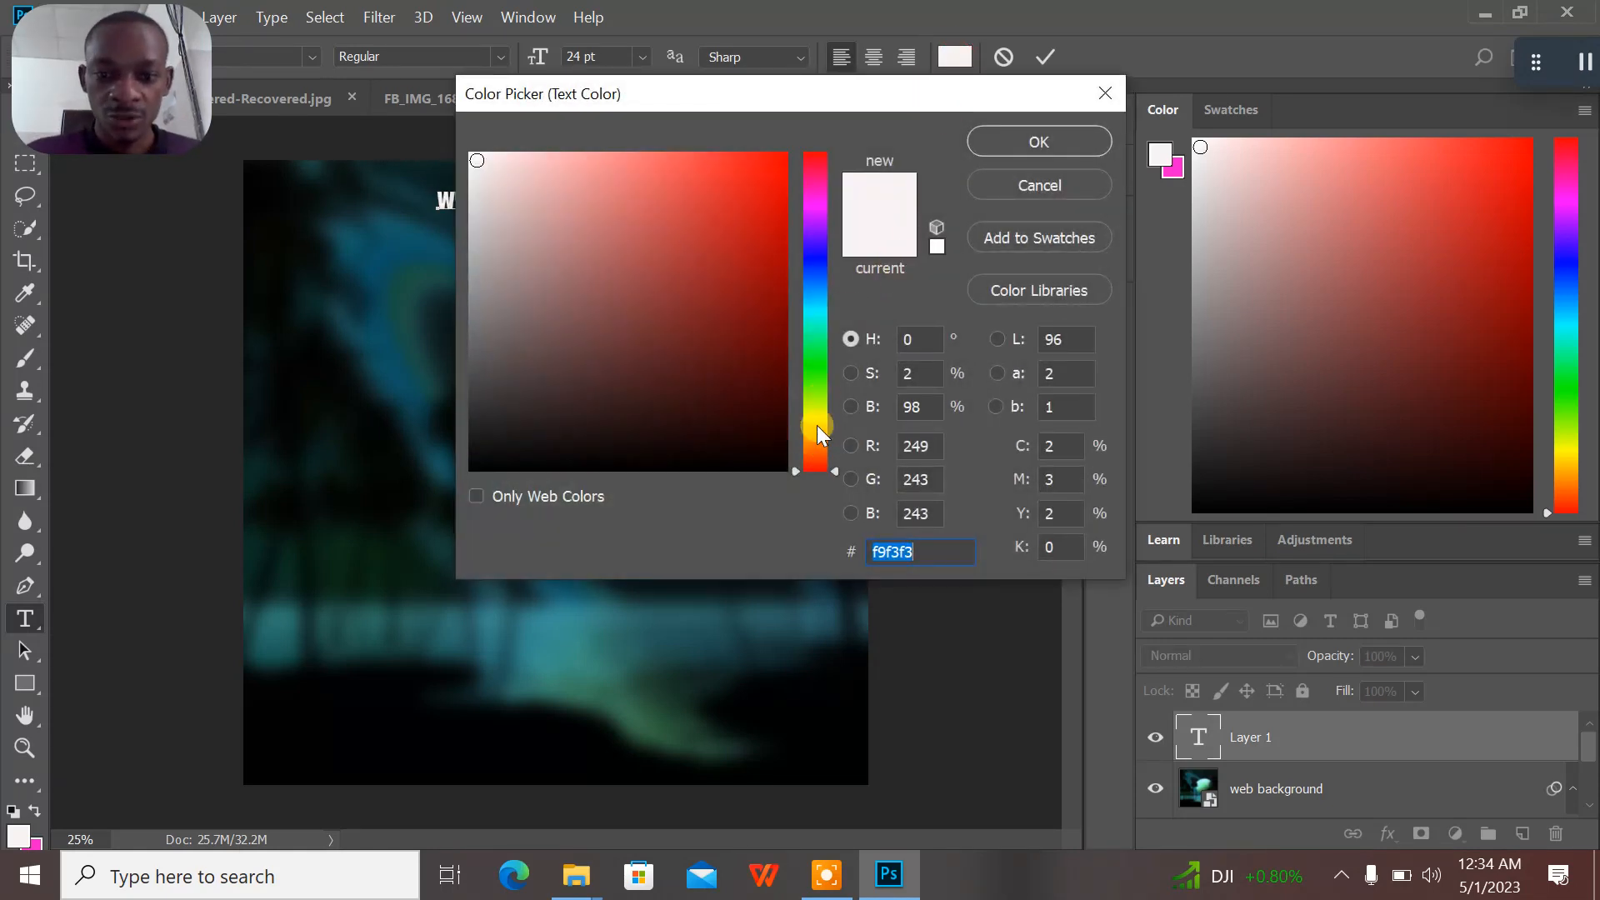
left_click_drag(755, 98, 1057, 92)
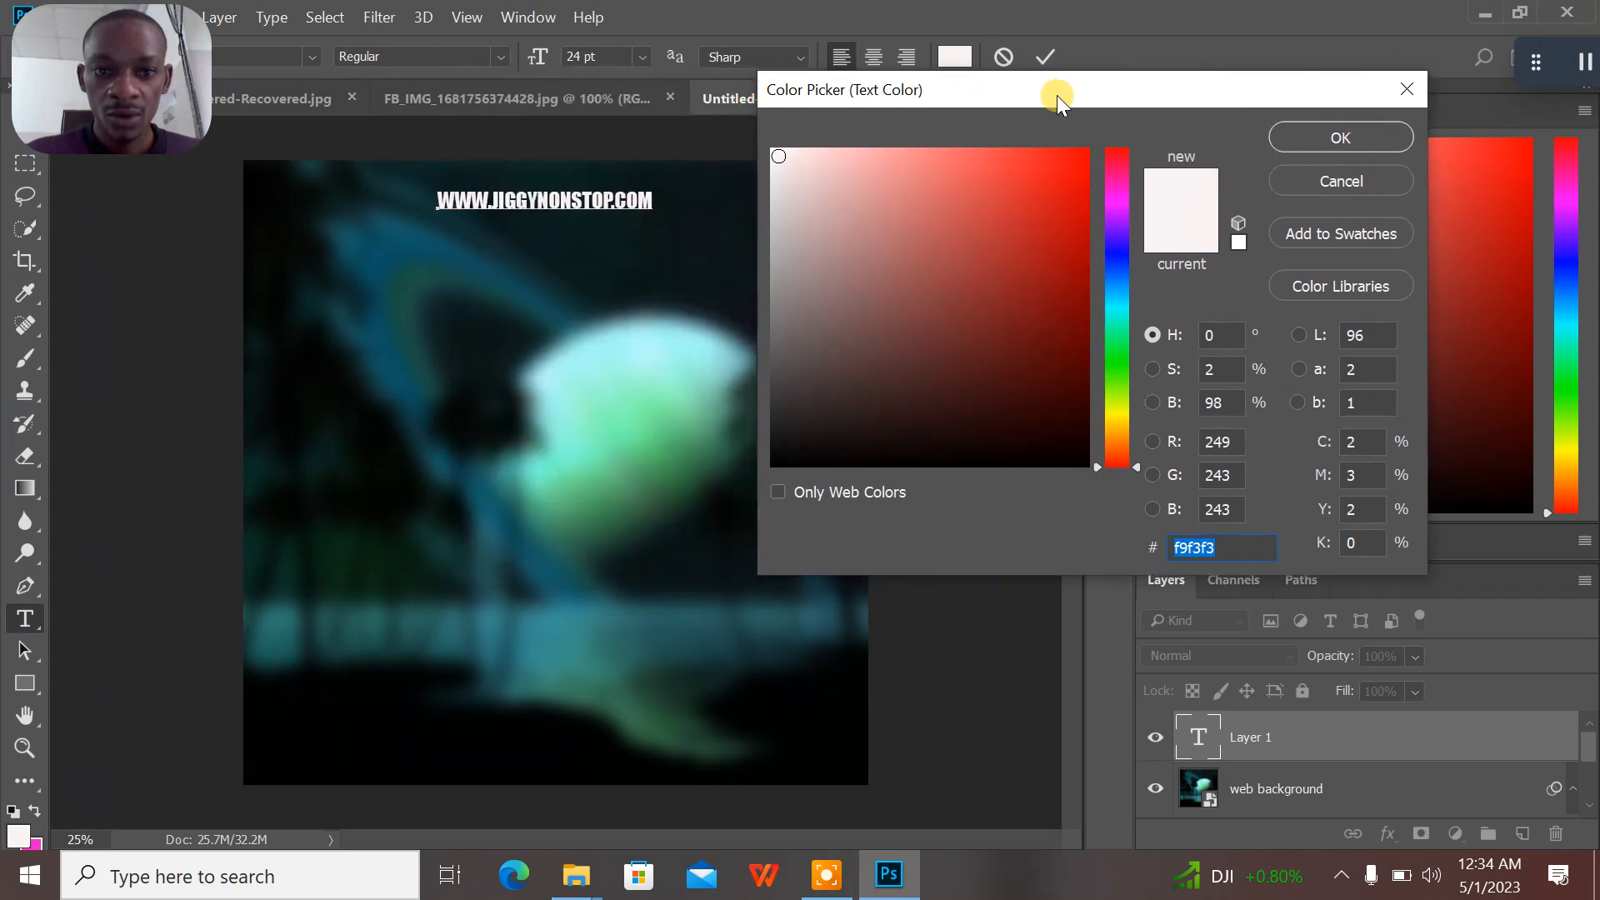
left_click(1120, 434)
mouse_move(1068, 237)
left_mouse_down()
mouse_move(1061, 209)
mouse_move(1085, 164)
left_mouse_up()
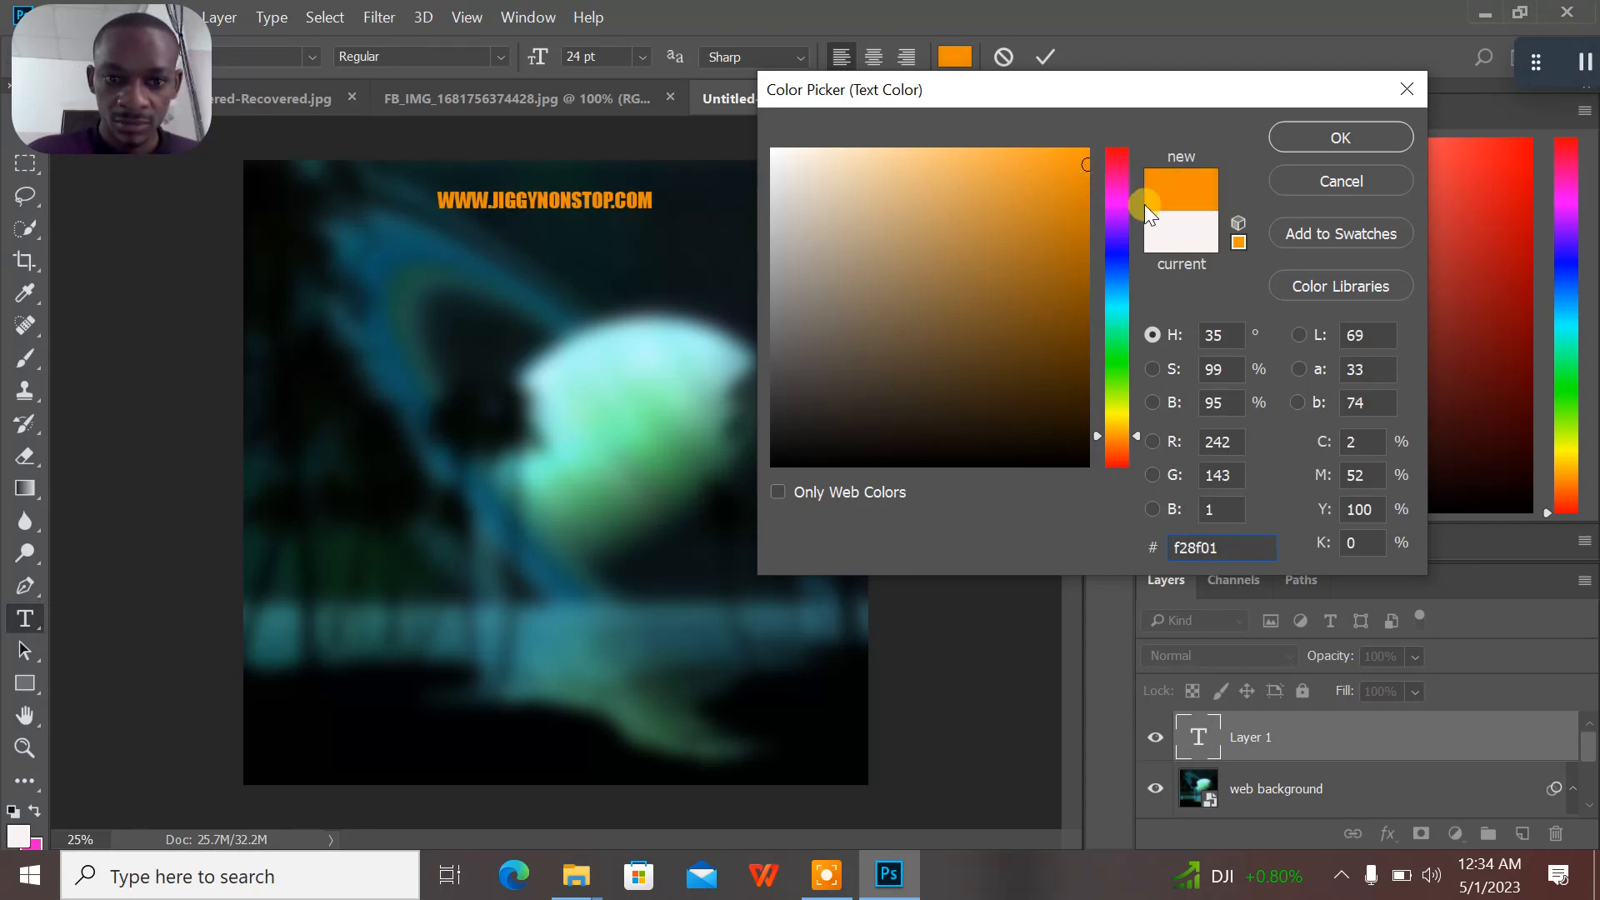
left_click(1329, 145)
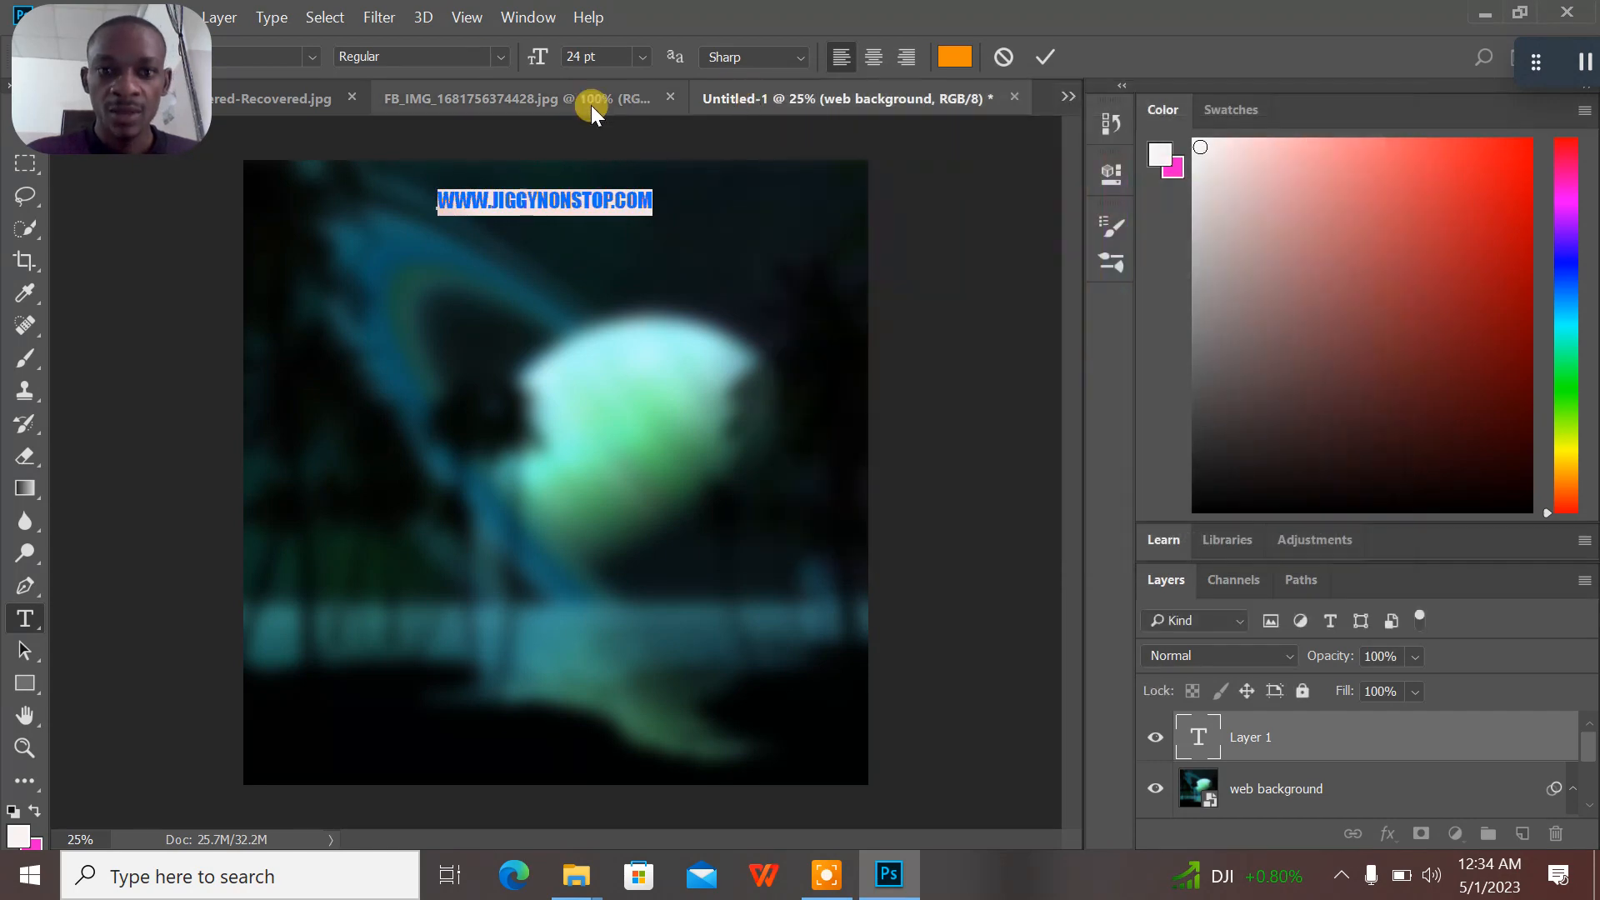
left_click(1045, 55)
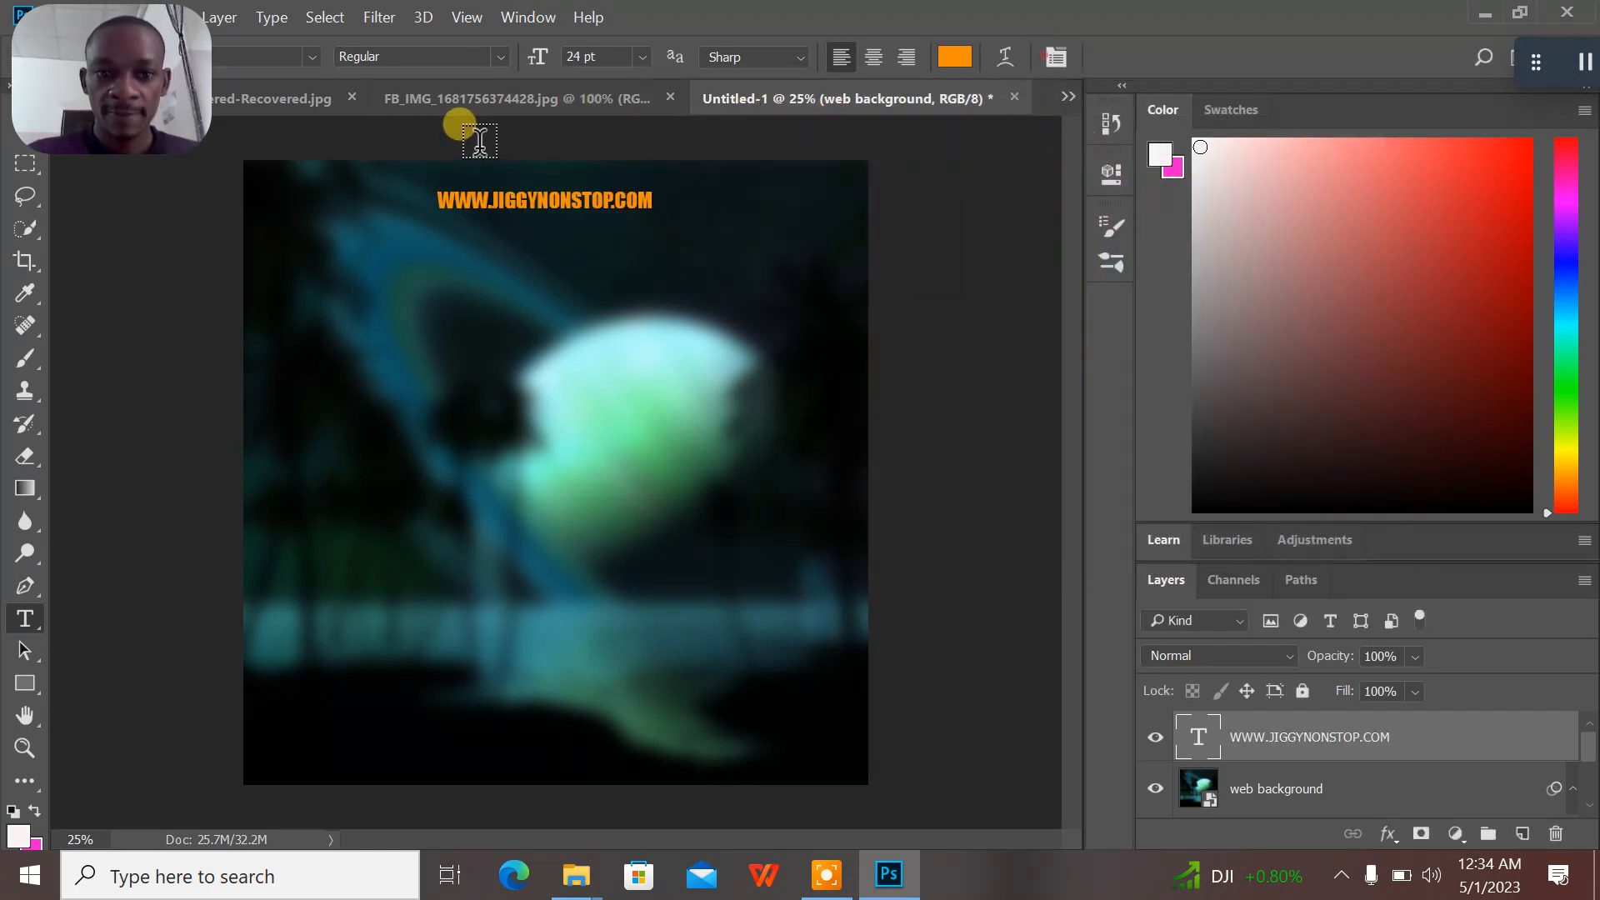
- Check the reference flyer and add the subtitle "TOP 10 SONGS FOR APRIL 2023, WITH HYPEMAN" plus the hypeman's stage name below the heading
left_click(492, 108)
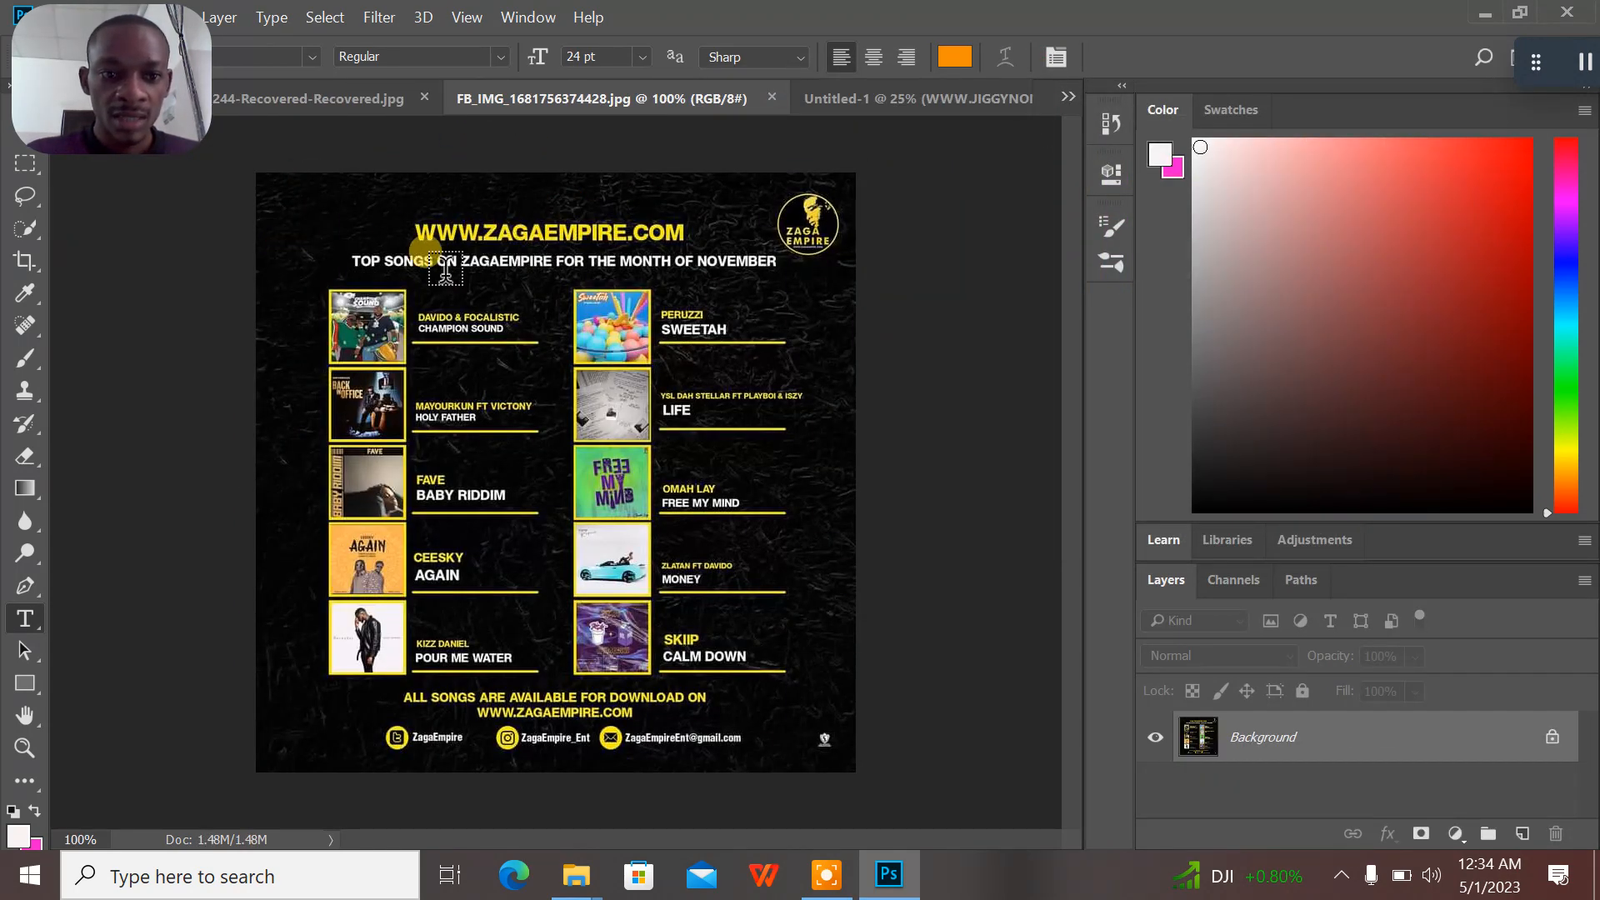
left_click(878, 97)
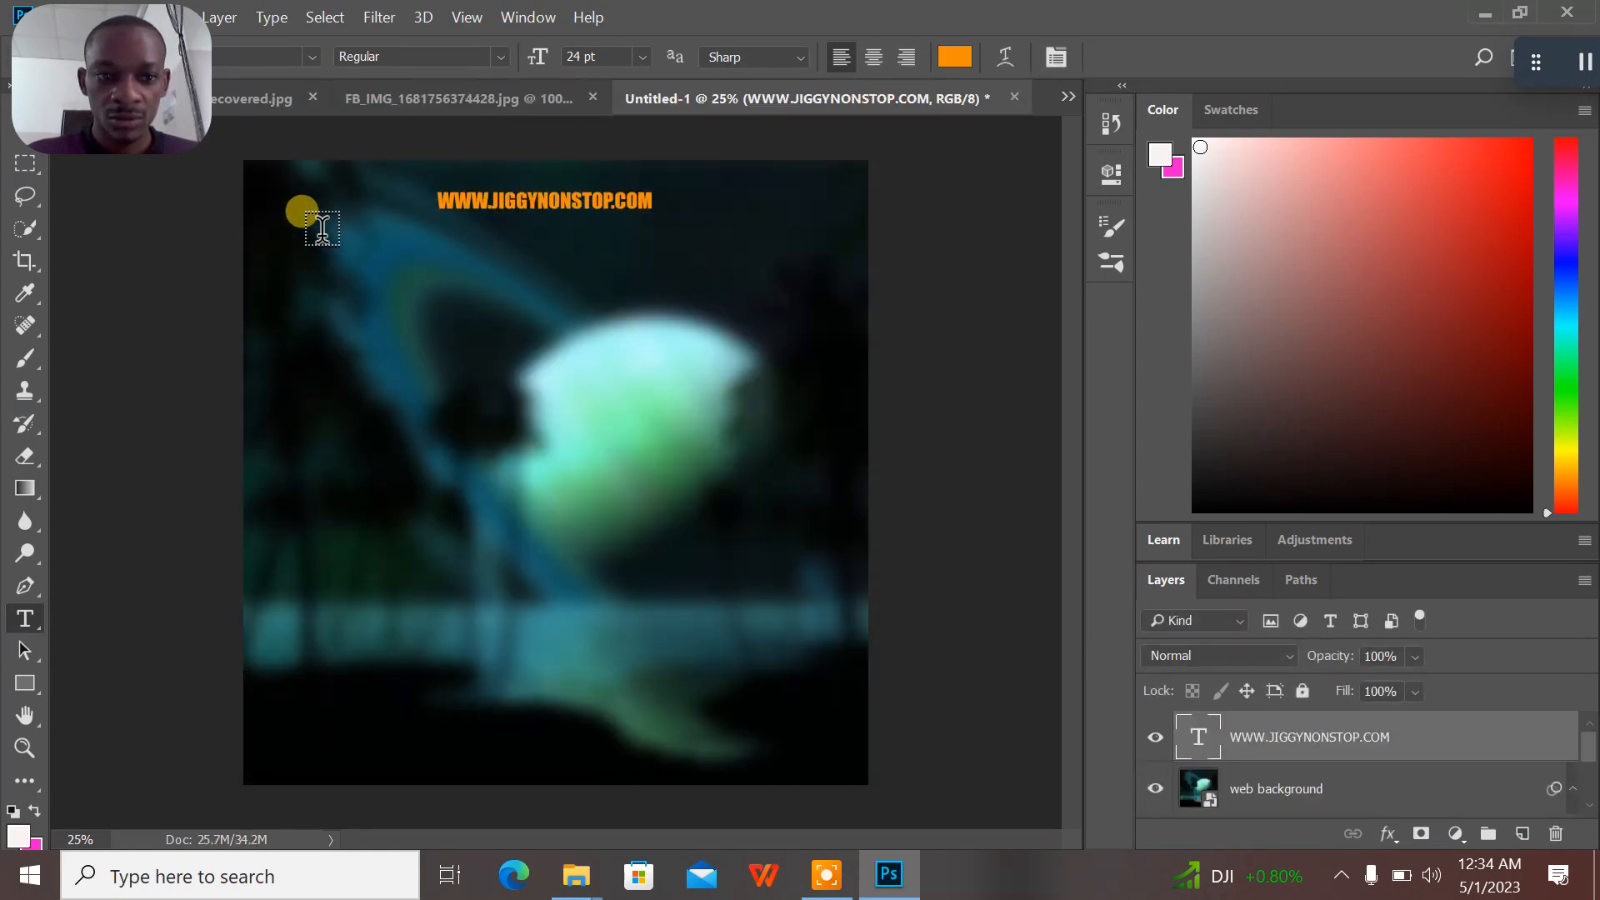
left_click(319, 235)
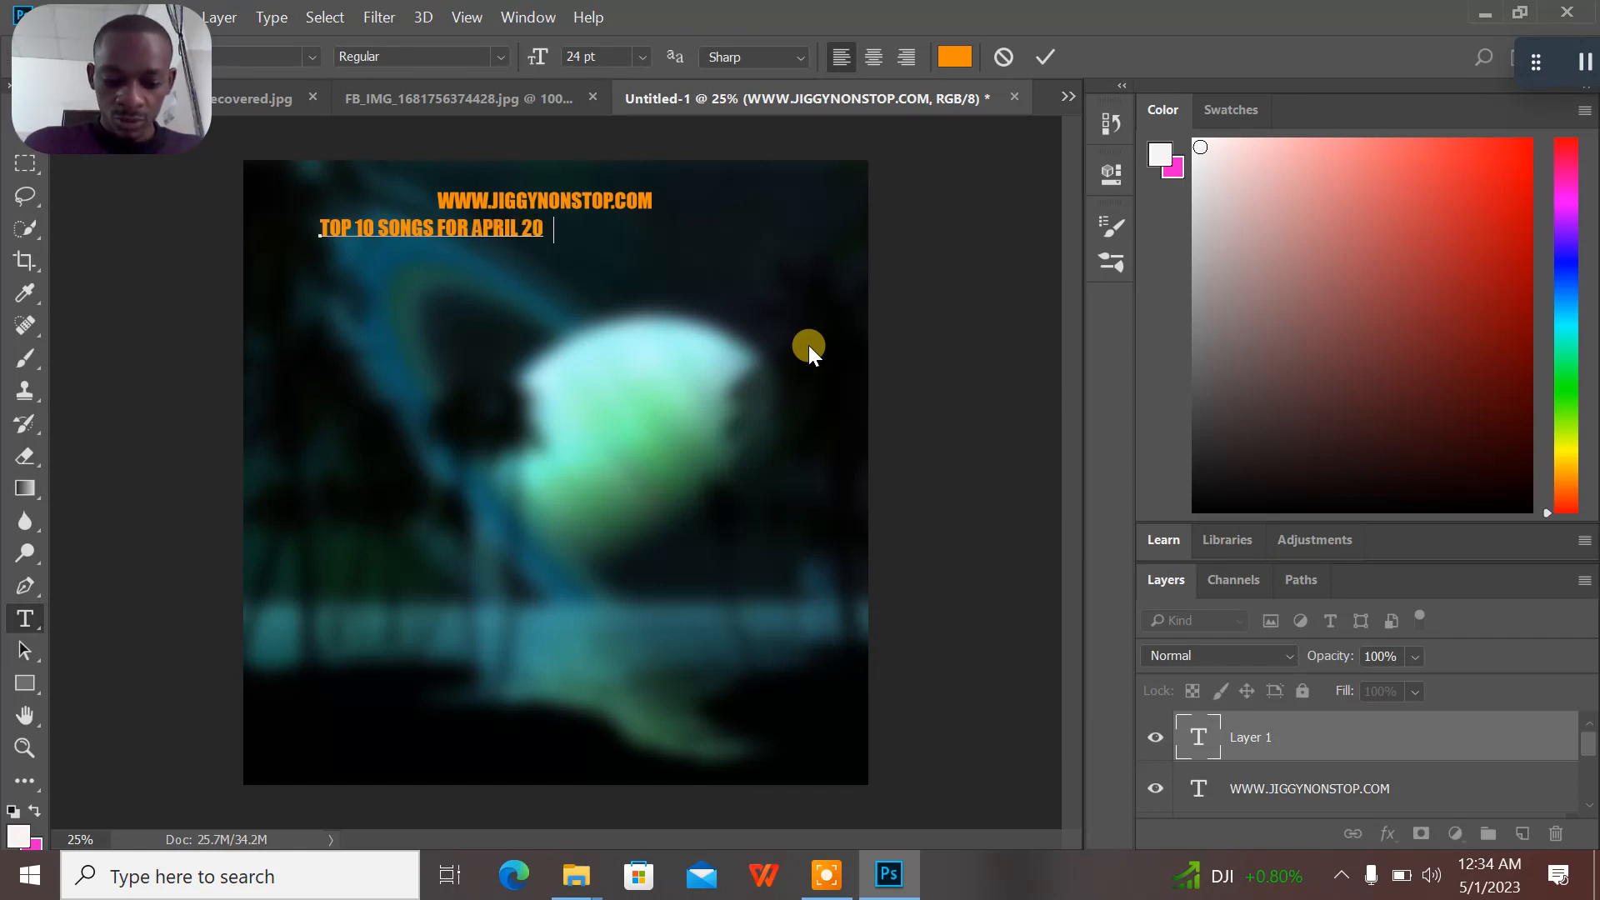
type(", WI")
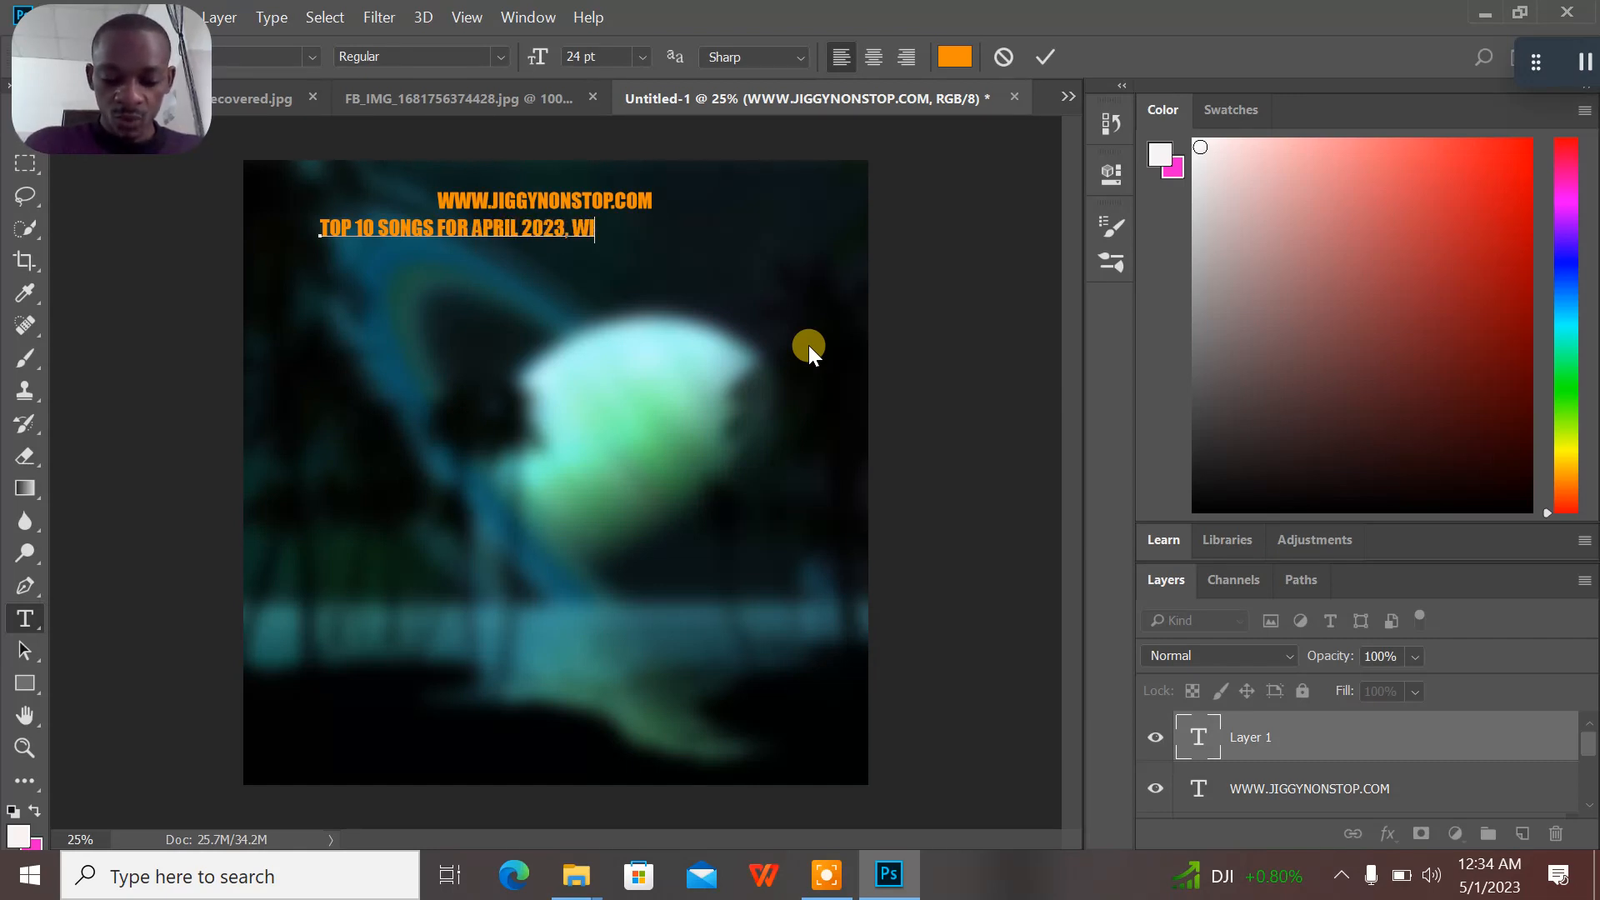
type("TH HY")
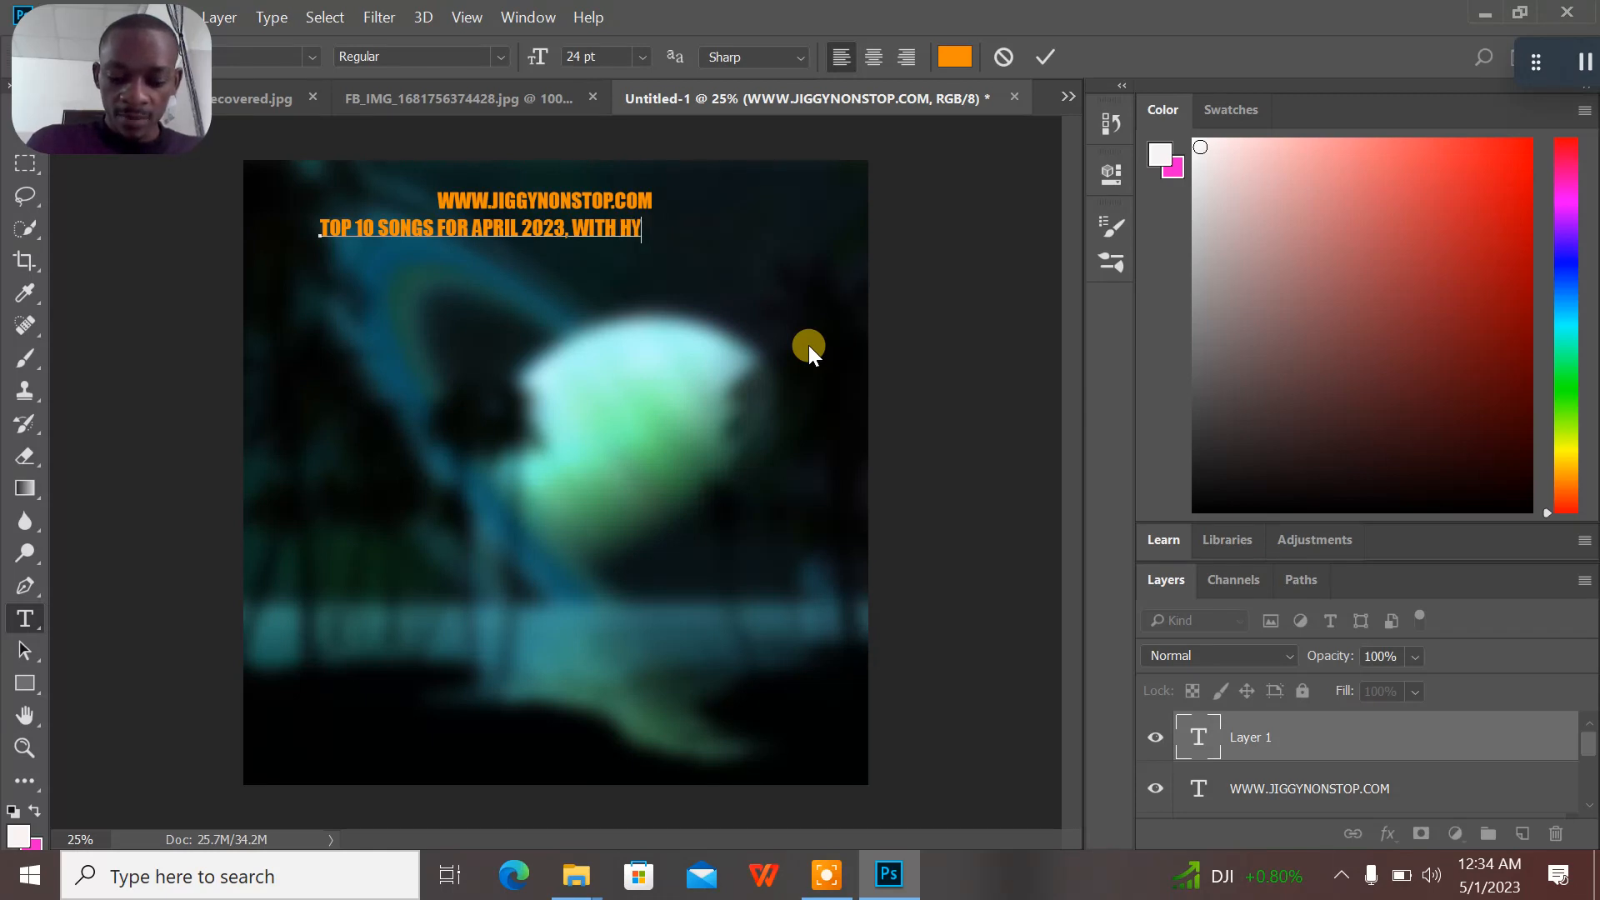
type("PEMA N ")
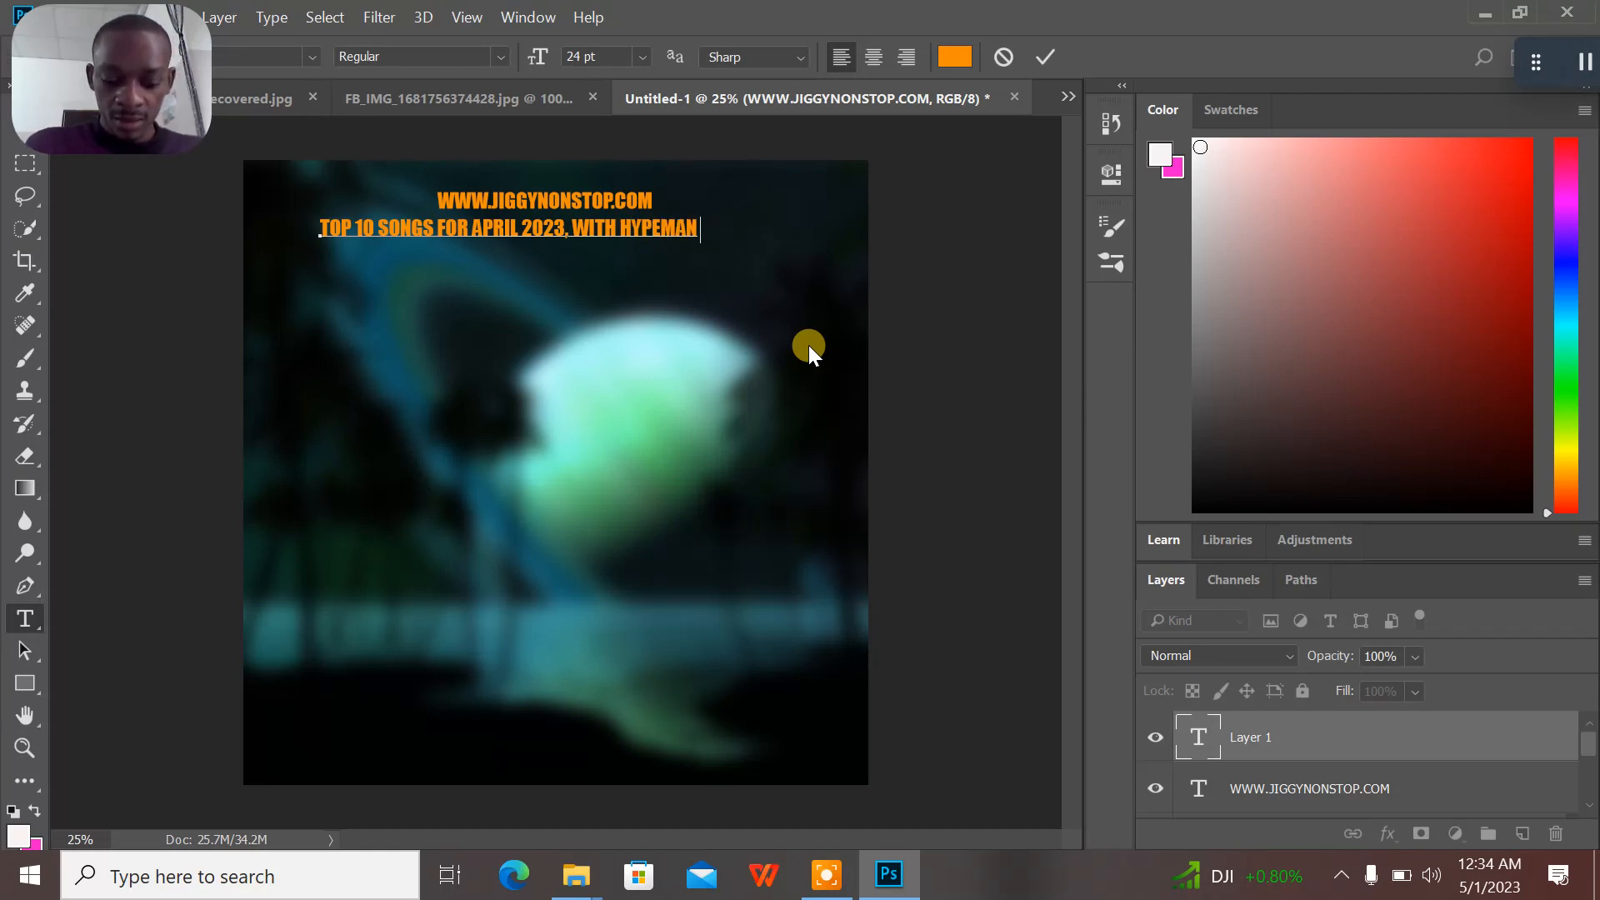
type("VIZZY")
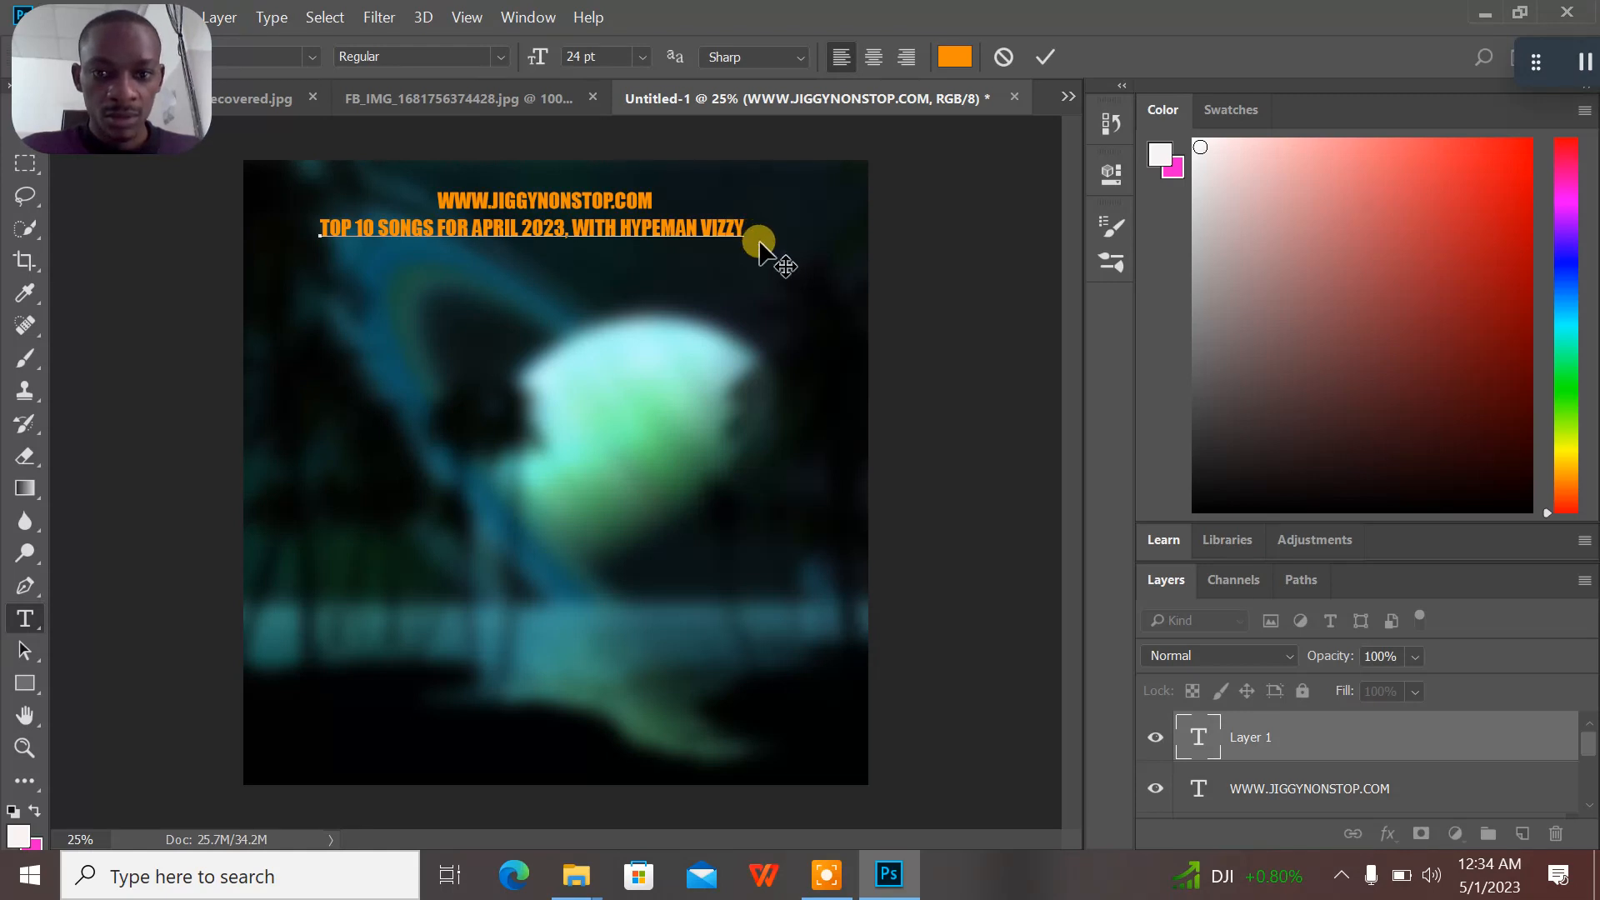
- Select the whole subtitle line and recolour it to near-white #f6f6f6
left_click_drag(768, 241, 345, 133)
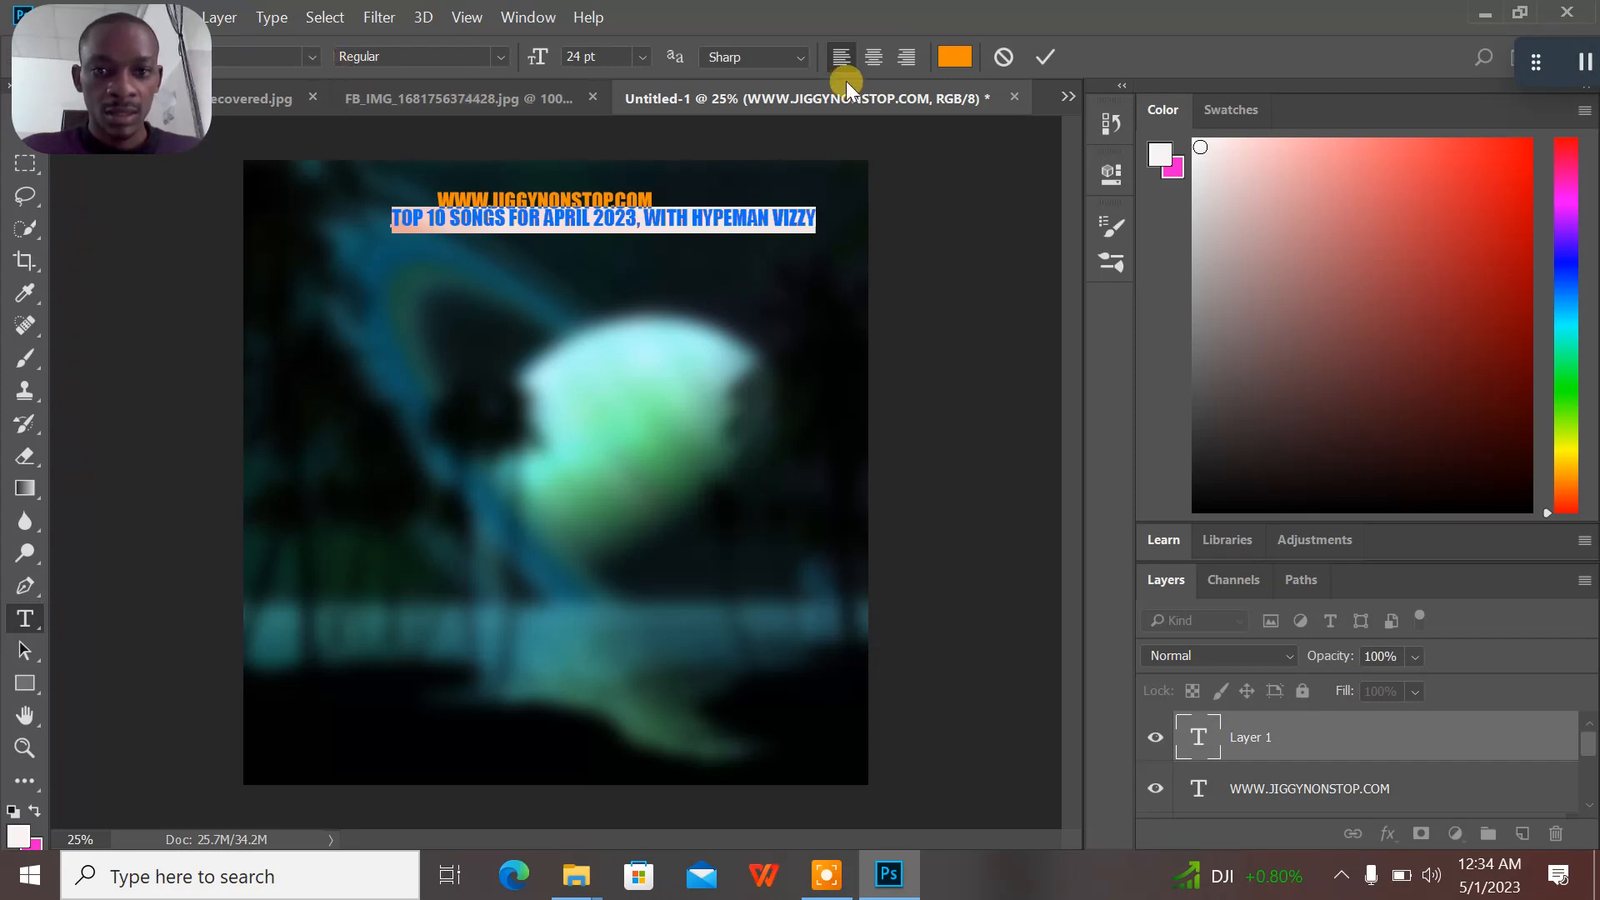
left_click(954, 57)
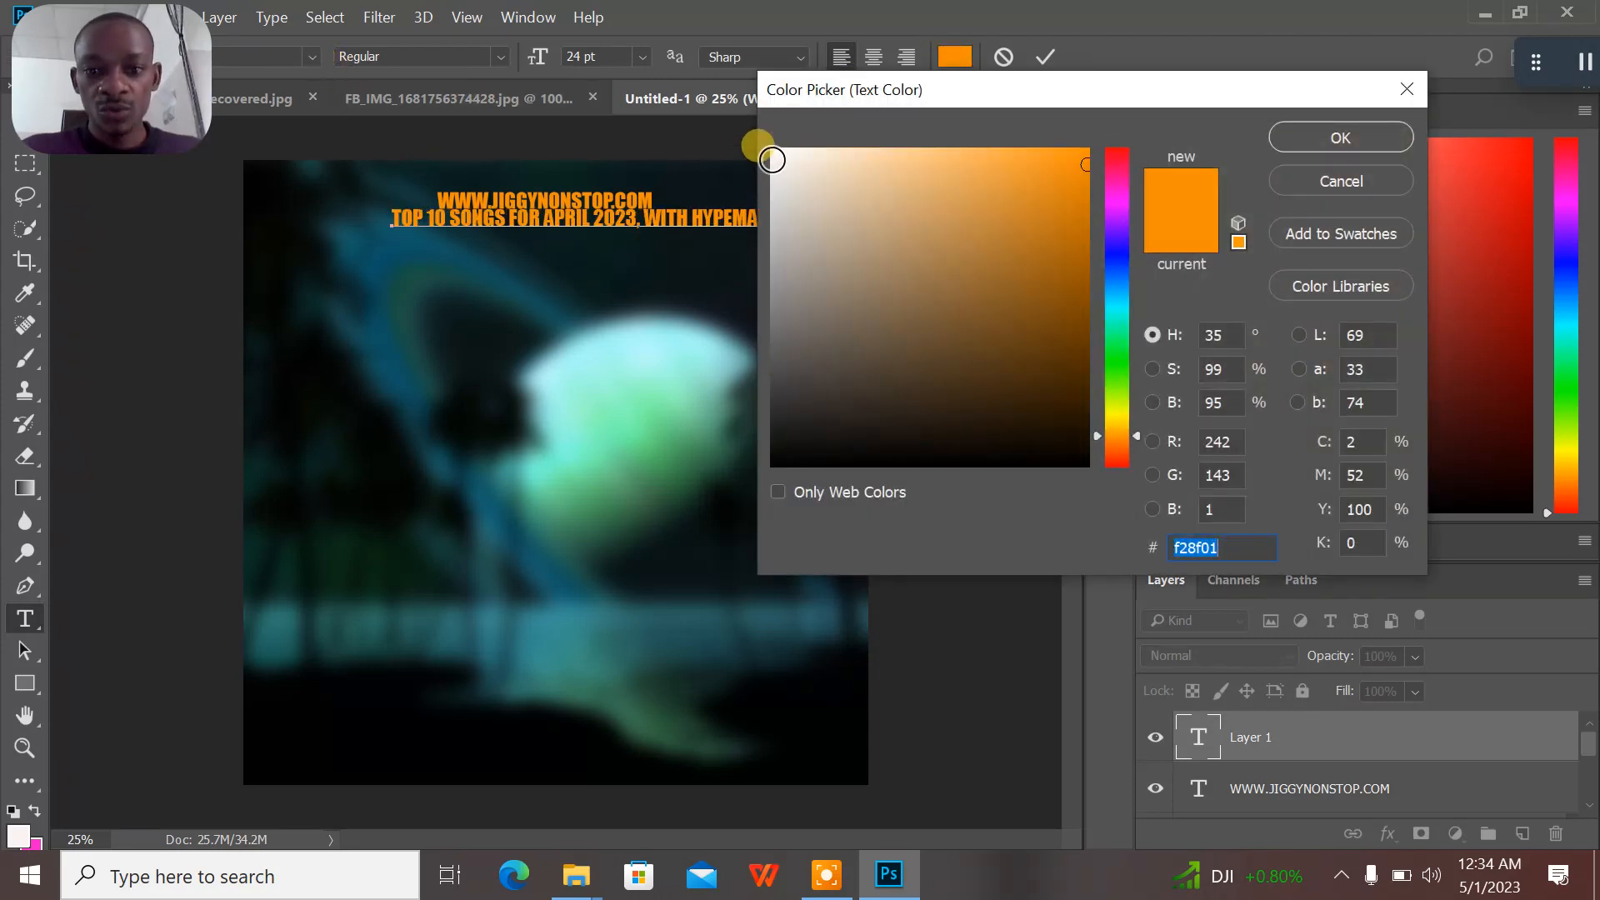
left_click(772, 159)
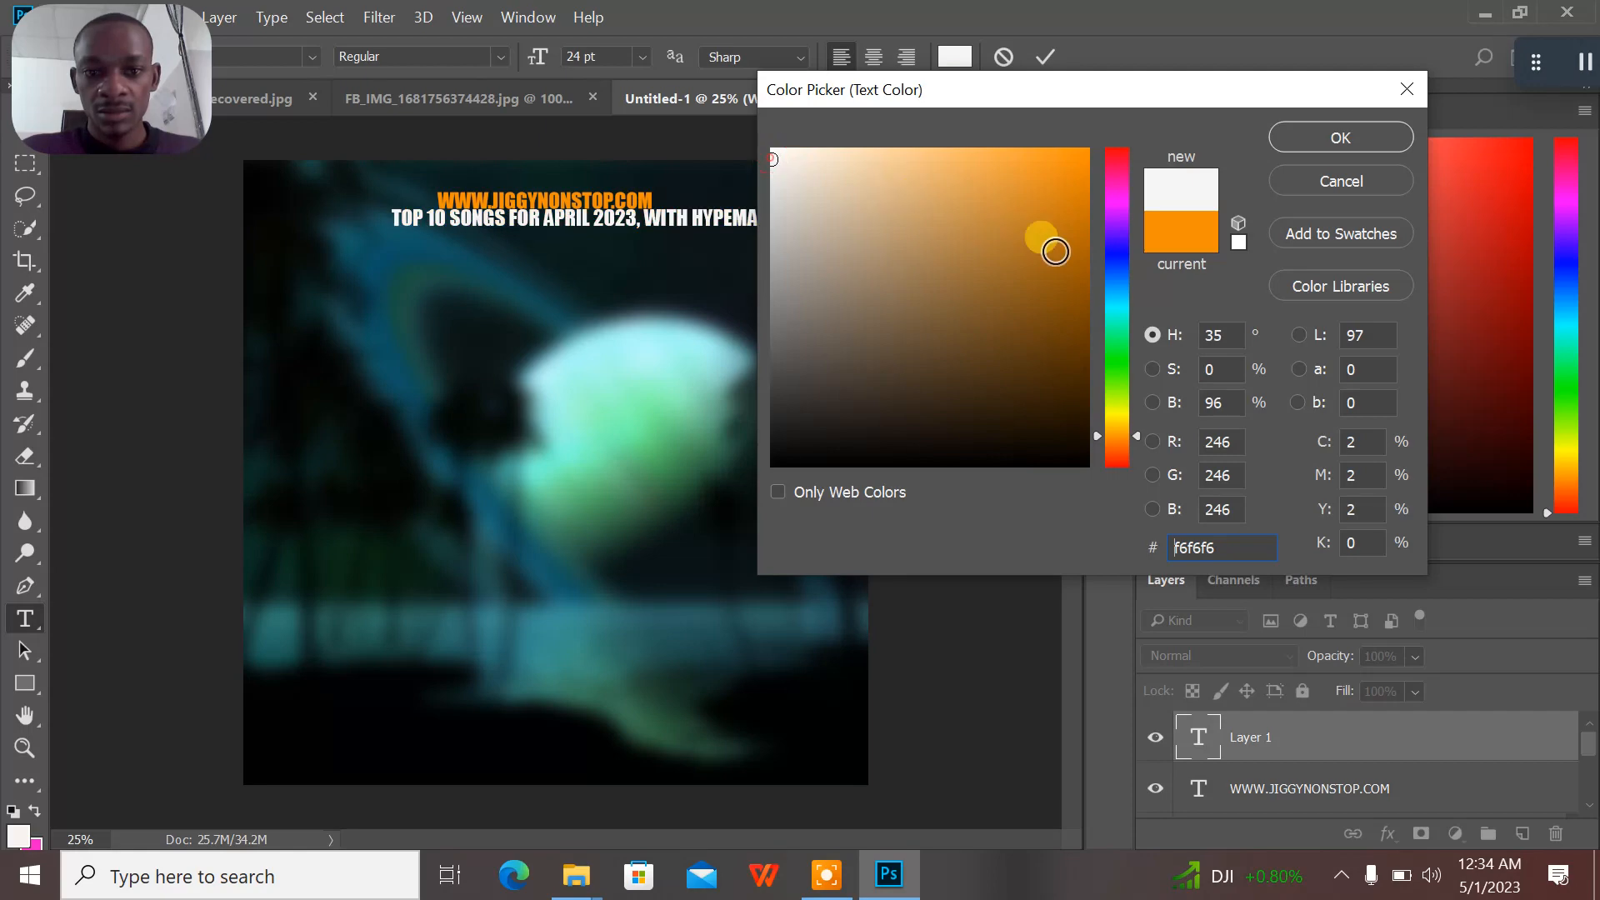
left_click(1348, 135)
- Set the subtitle in Montserrat Black at 14 pt, centre it under the website heading and commit the text
left_click(312, 56)
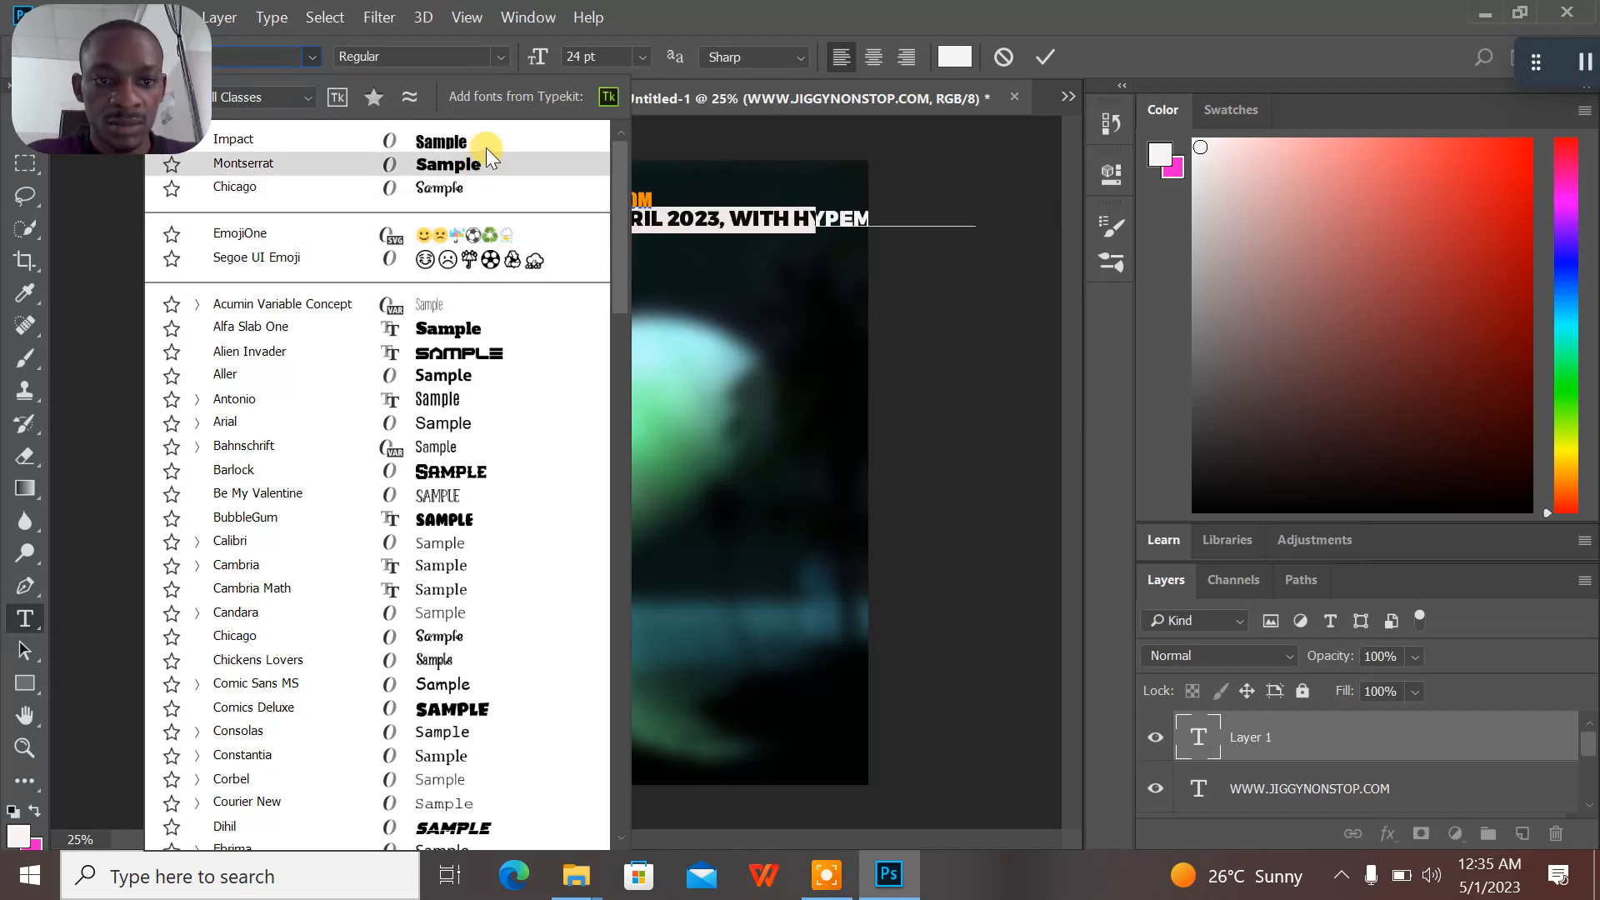
left_click(487, 170)
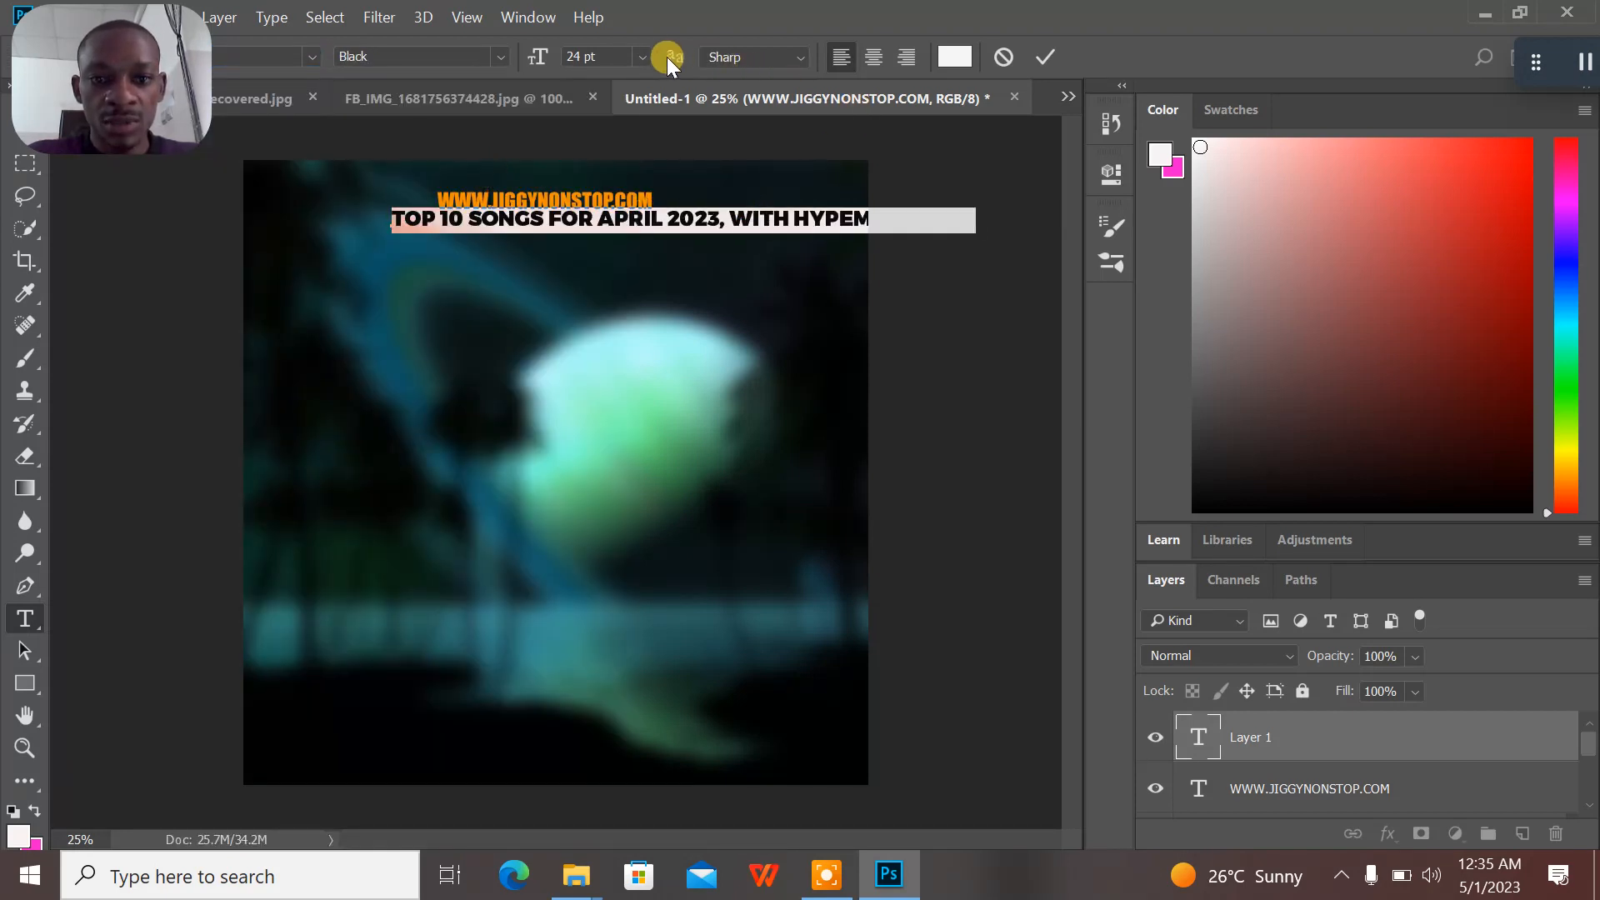
left_click(641, 55)
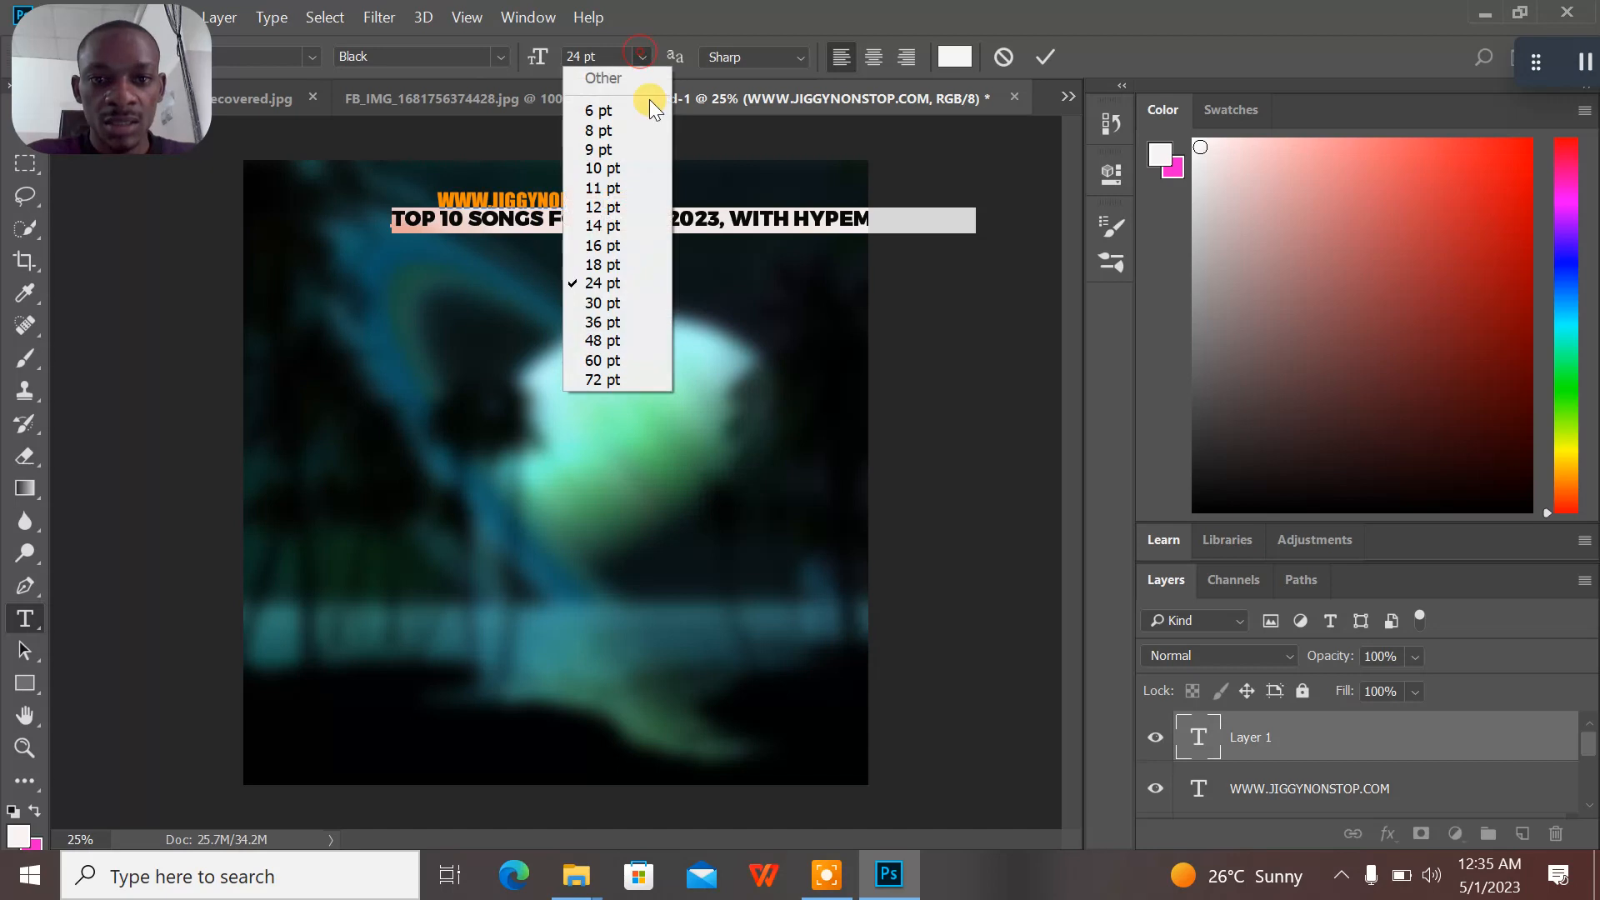
left_click(615, 230)
mouse_move(743, 239)
left_mouse_down()
mouse_move(733, 261)
mouse_move(719, 244)
left_mouse_up()
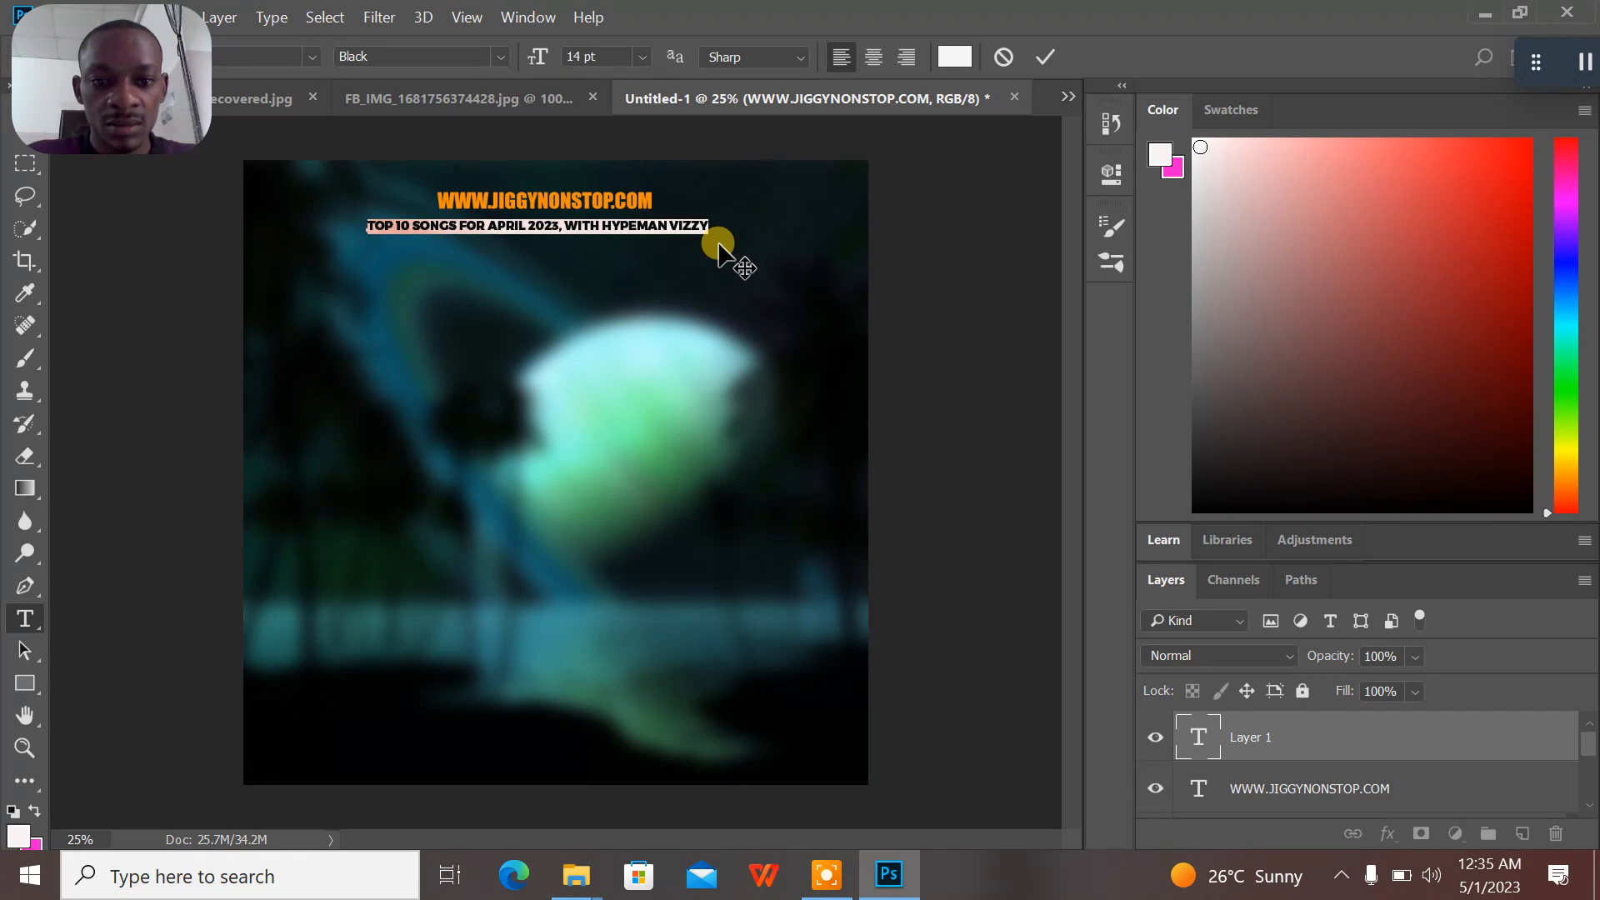
left_click(1041, 56)
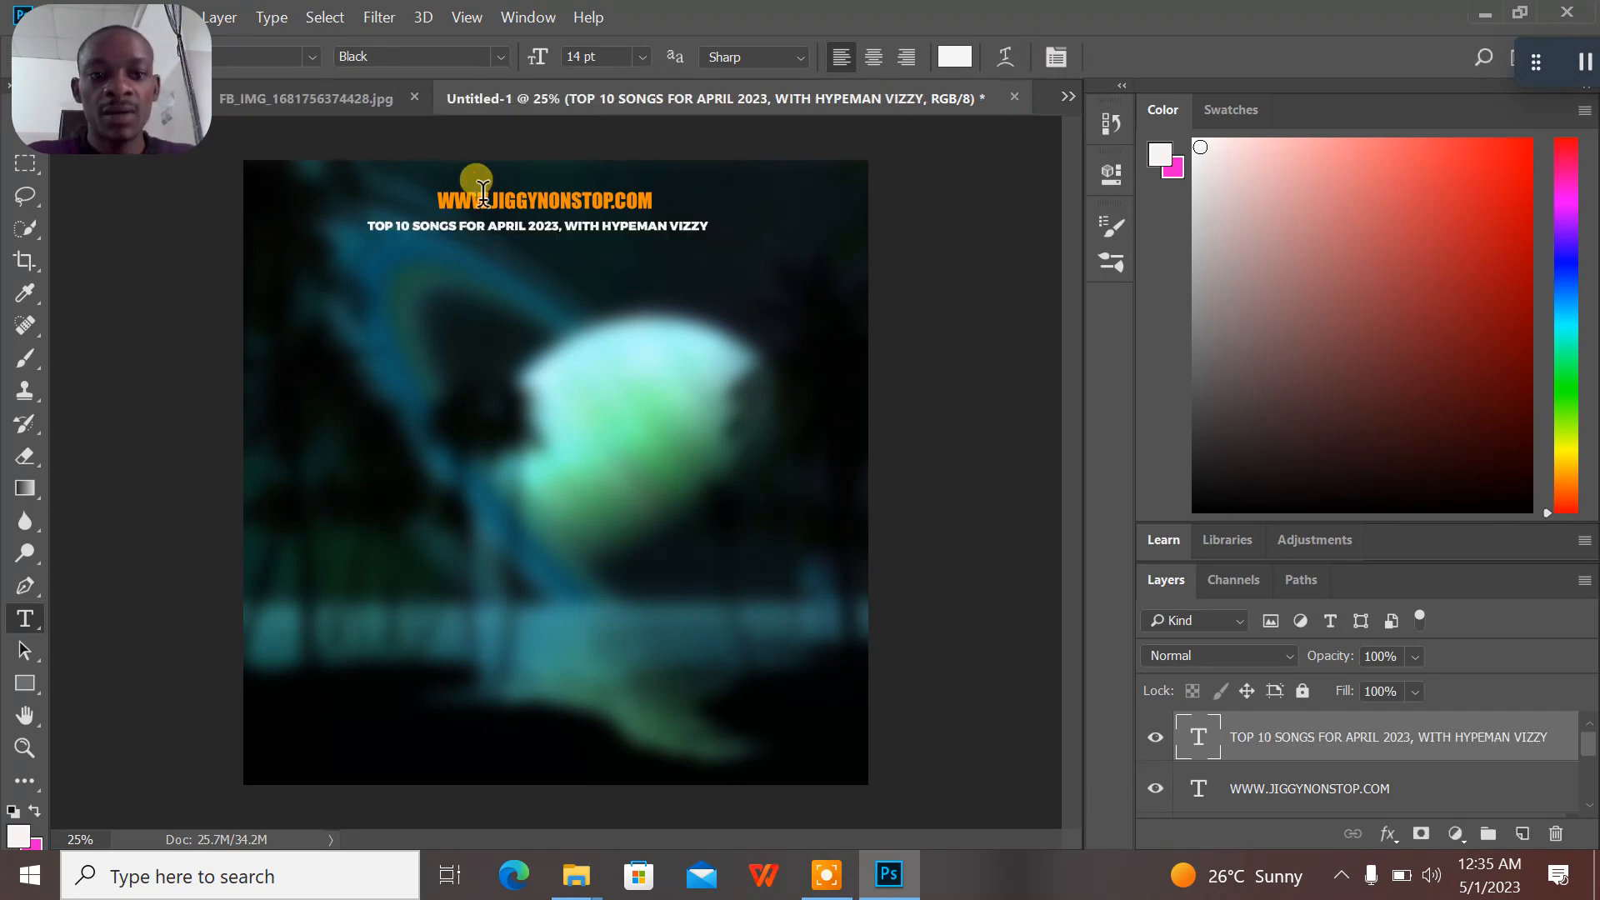
- Compare the new document's heading and subtitle layout with the reference top-songs flyer
left_click(337, 108)
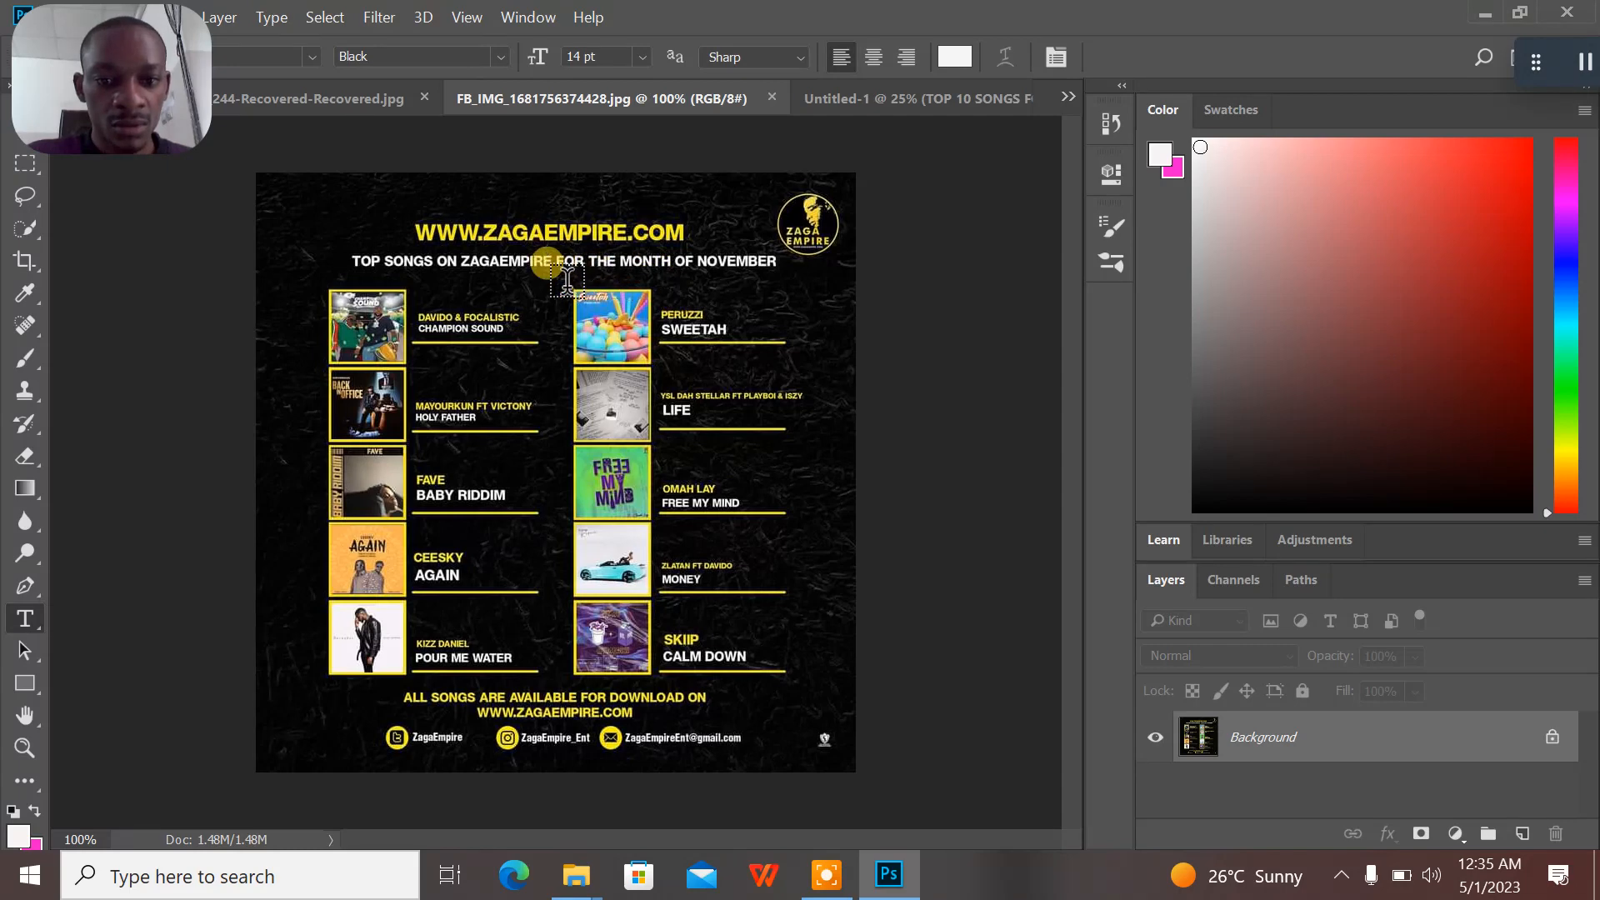
left_click(853, 105)
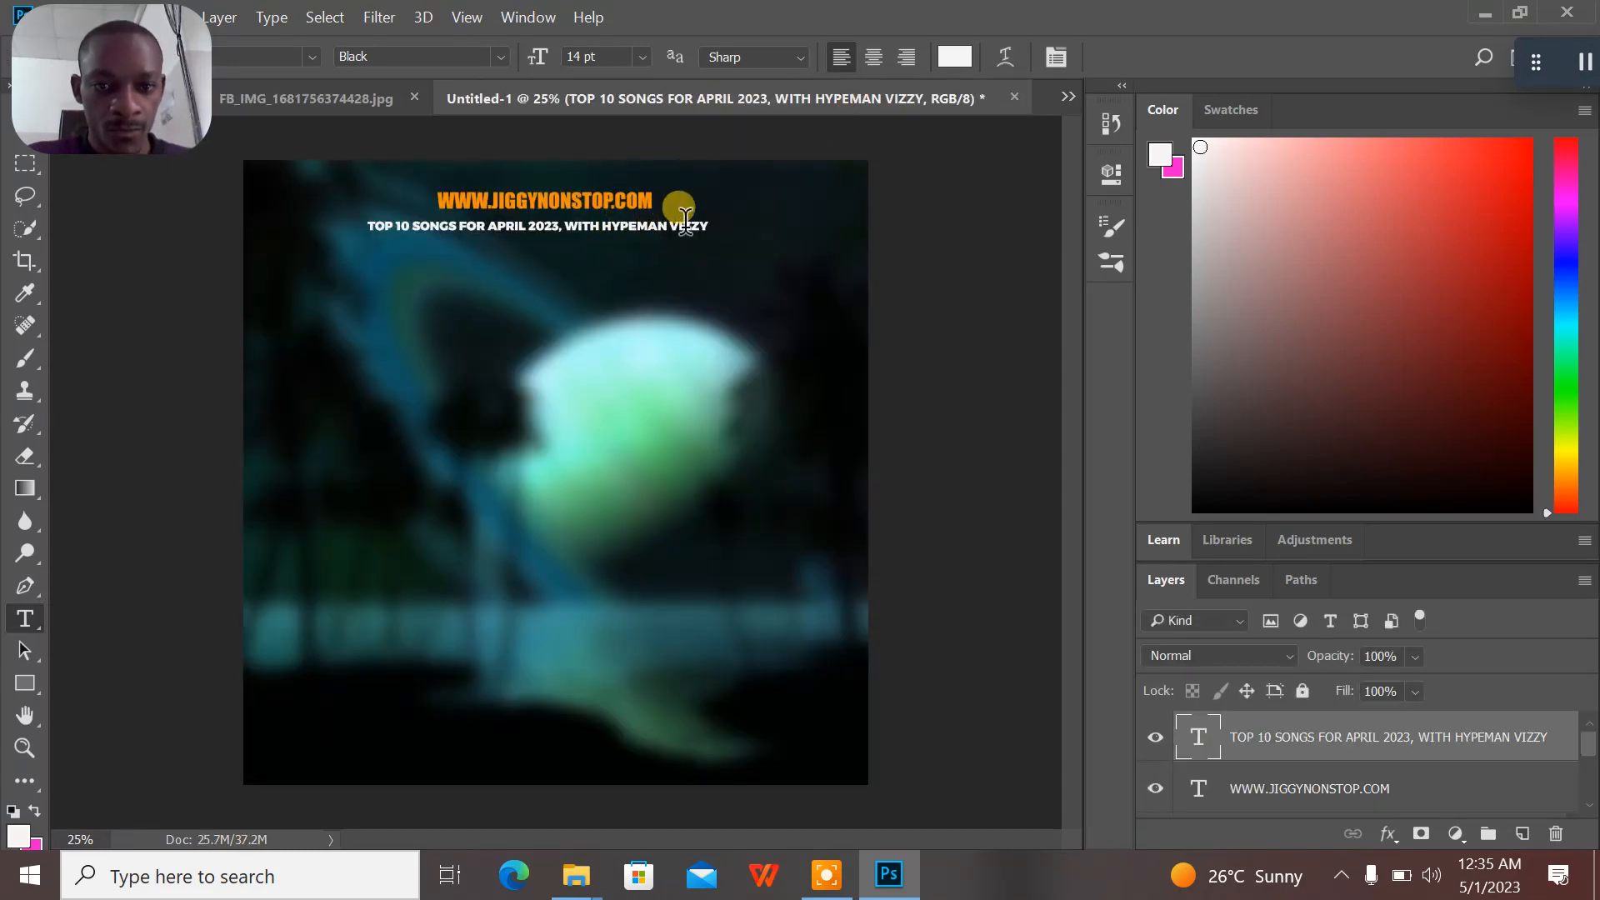
left_click(325, 100)
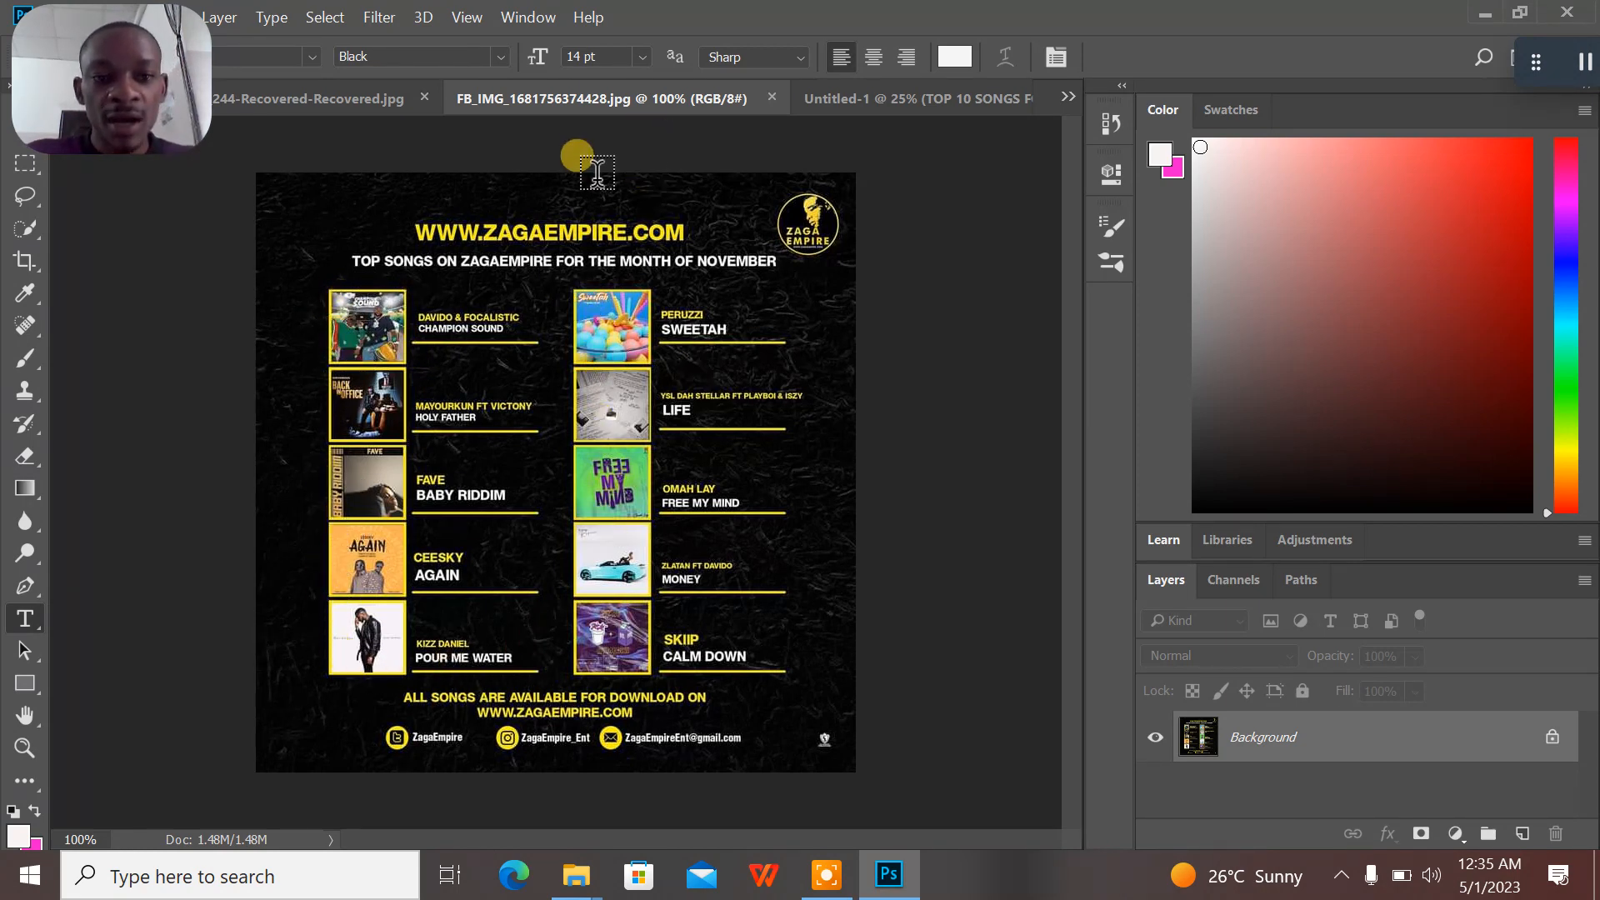
left_click(884, 99)
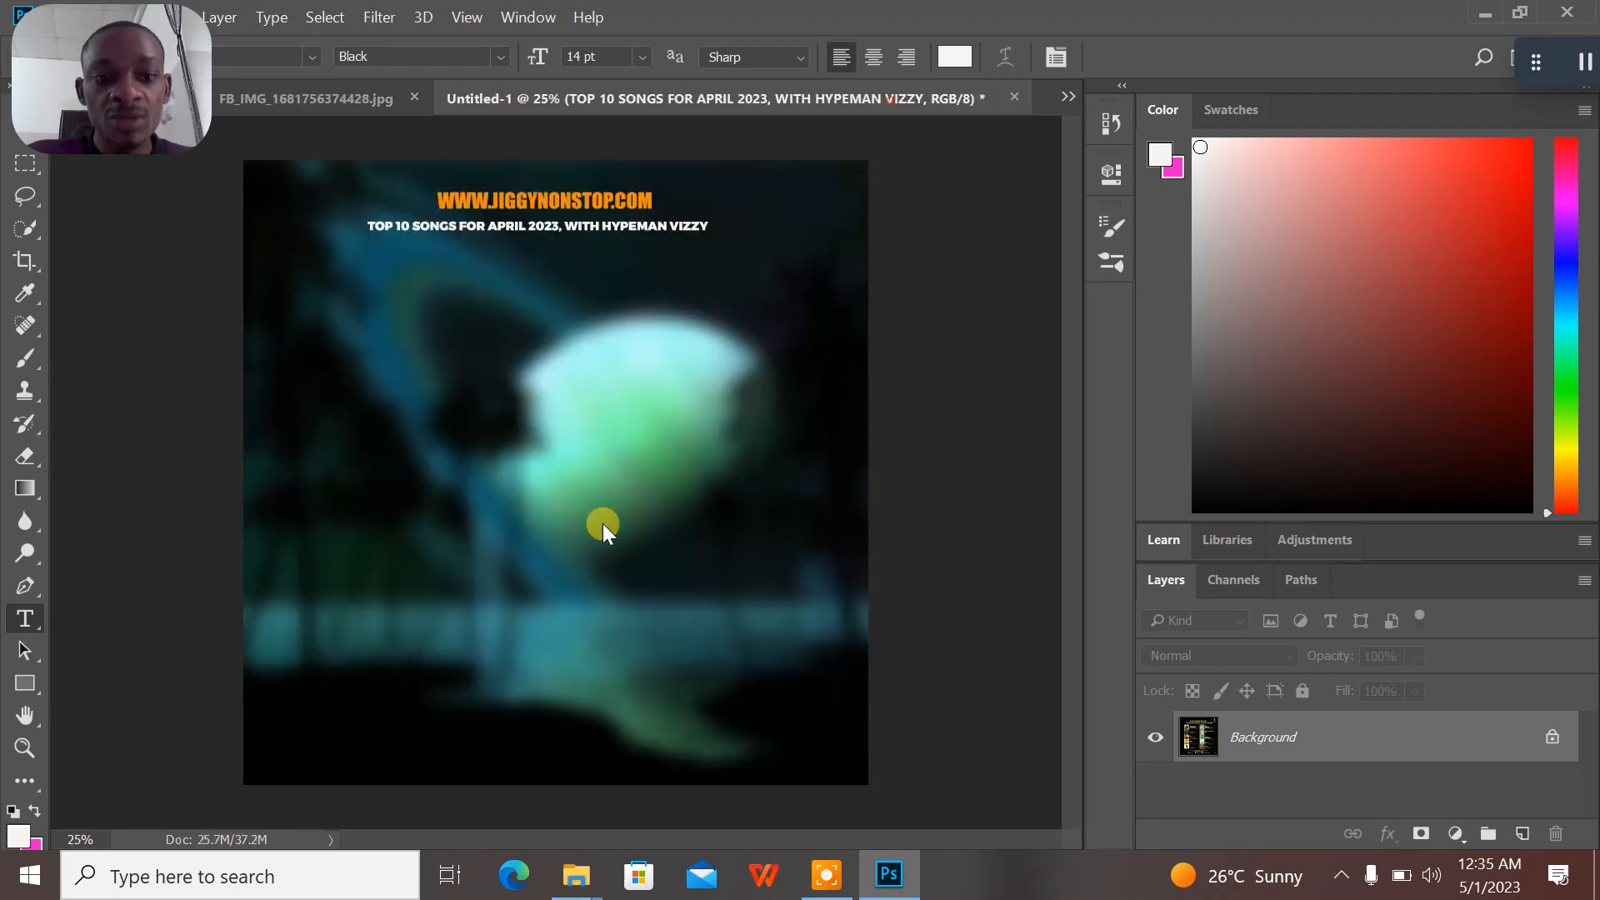
left_click(28, 682)
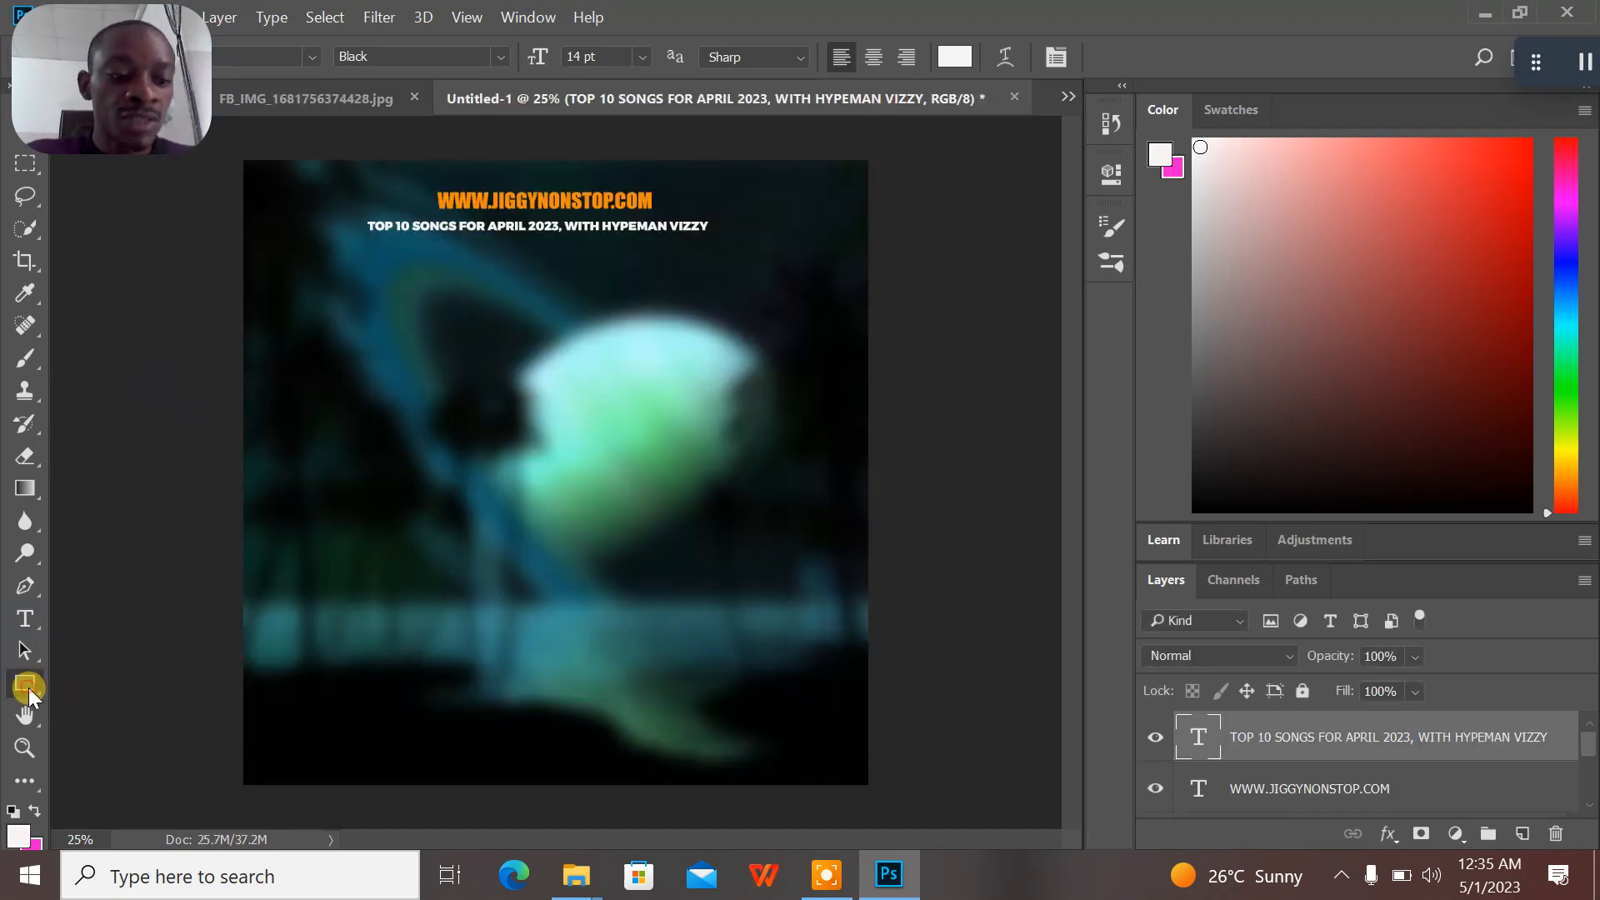
left_click(339, 289)
left_click(726, 345)
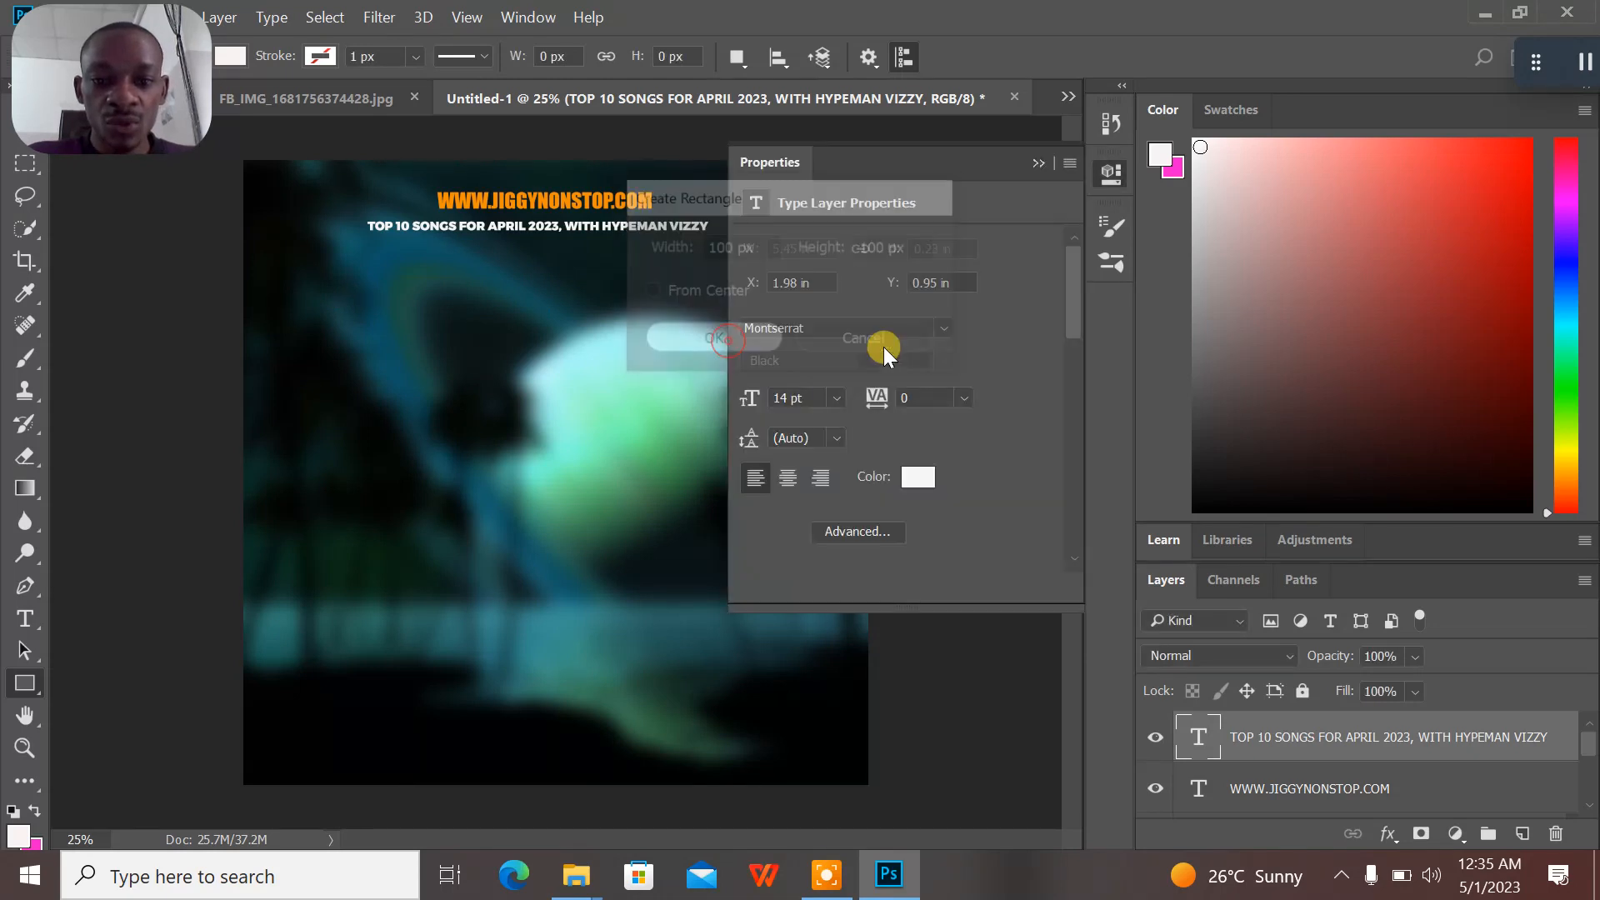
left_click(1041, 163)
key("ctrl+z")
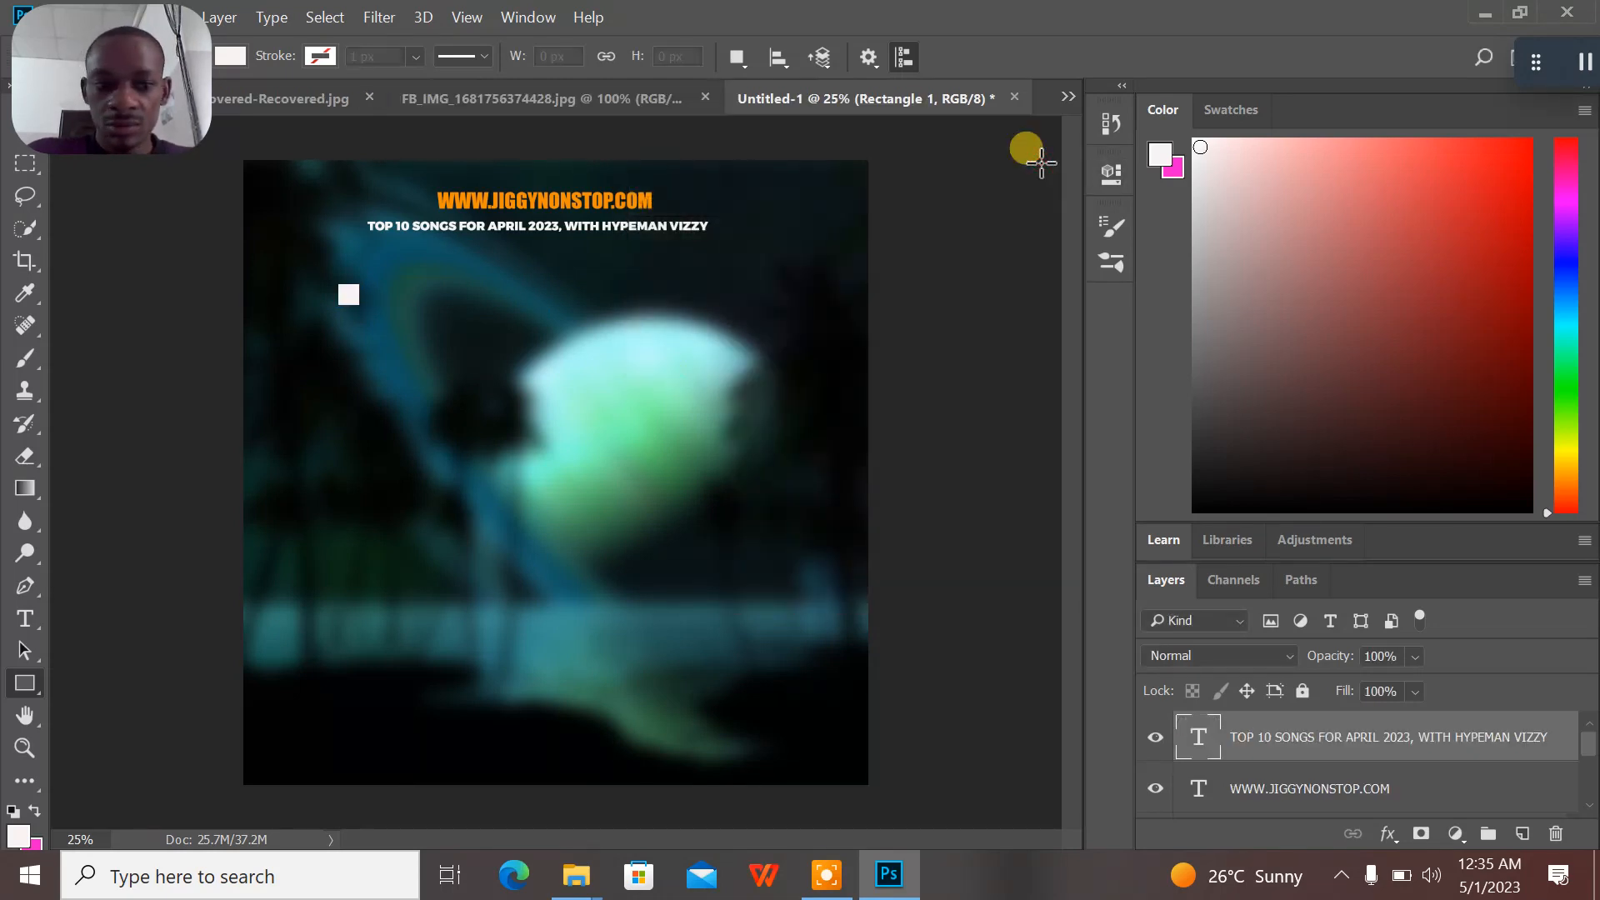
- Draw a near-white square about 426 by 425 px below the start of the subtitle using the Rectangle tool
left_click_drag(353, 285, 443, 371)
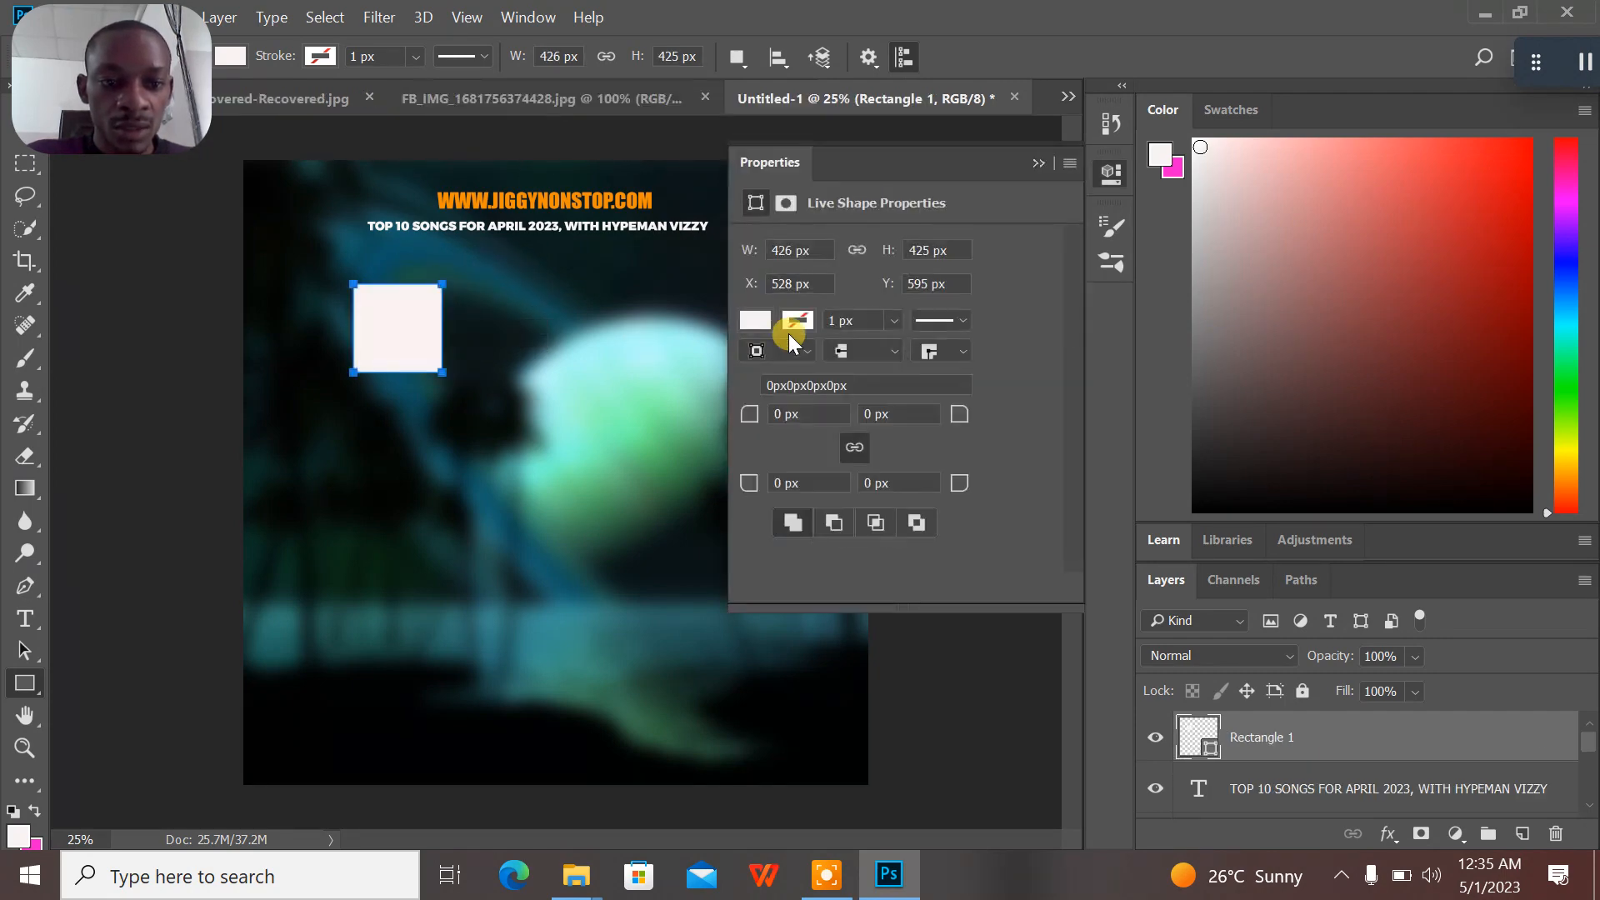
left_click(1038, 163)
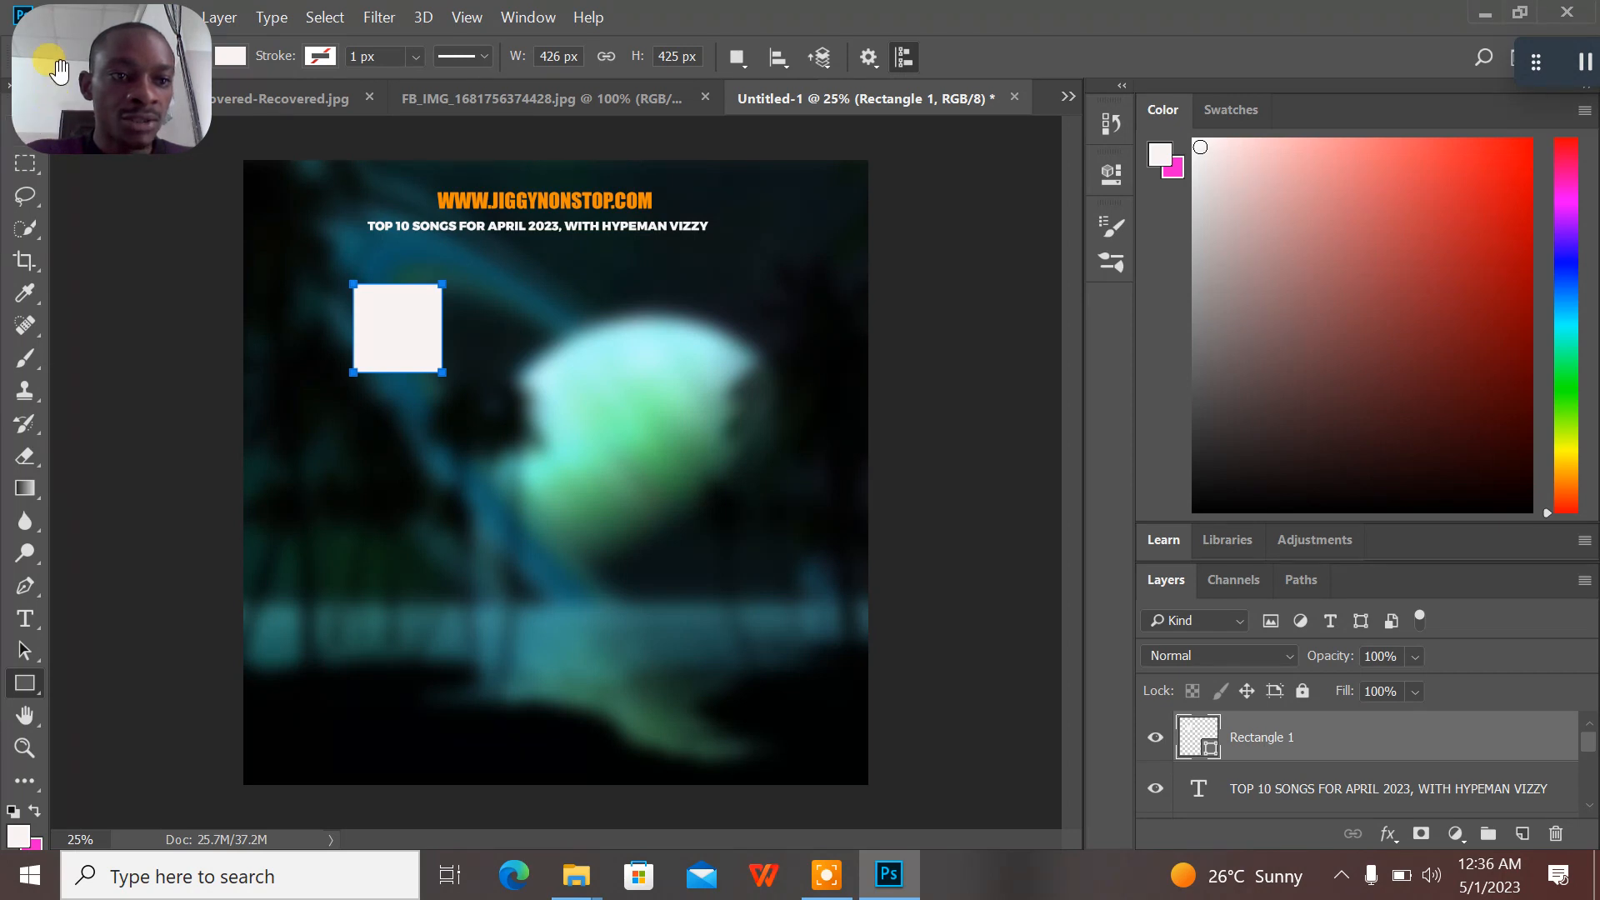
left_click_drag(58, 62, 150, 51)
left_click_drag(316, 46, 1433, 46)
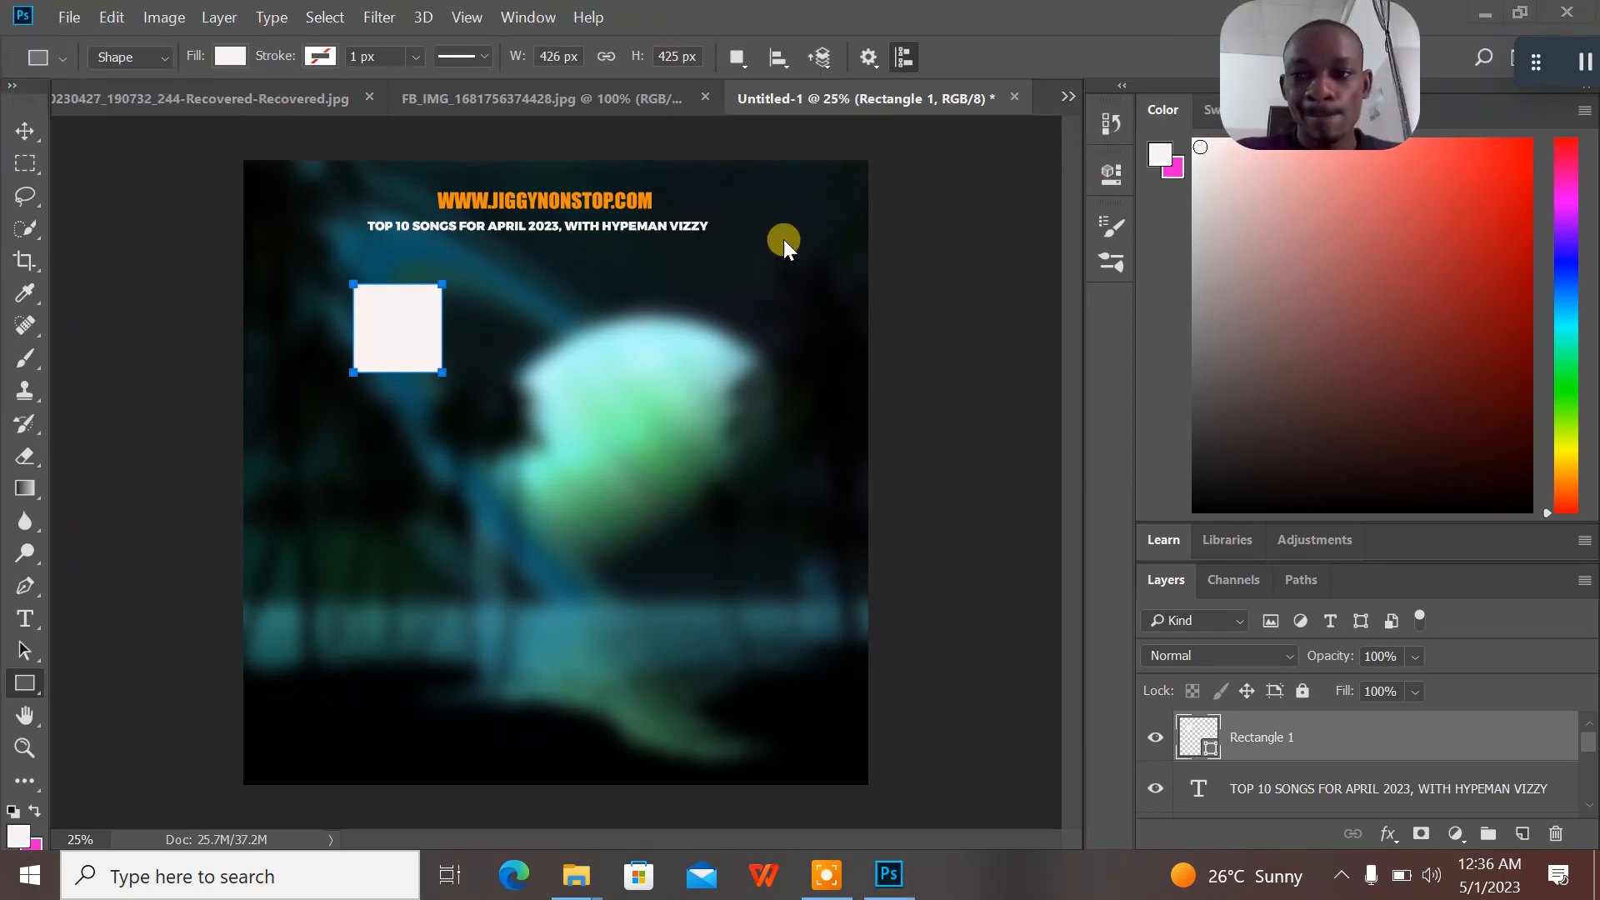
- Move the near-white square horizontally closer to the canvas's left edge
left_click(27, 132)
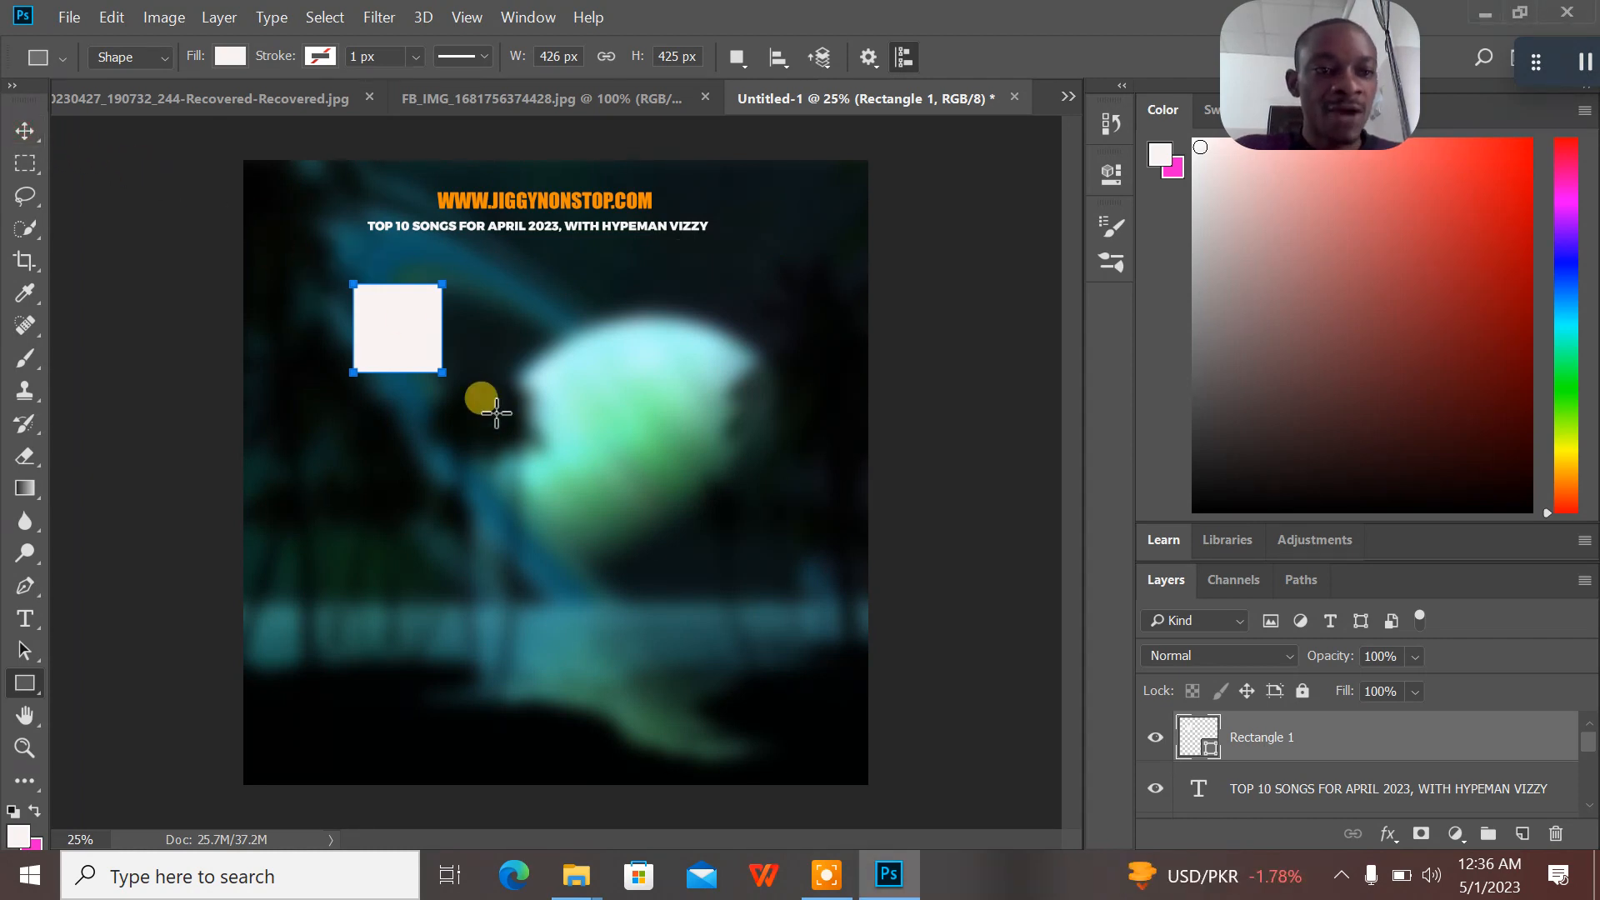
left_click(25, 131)
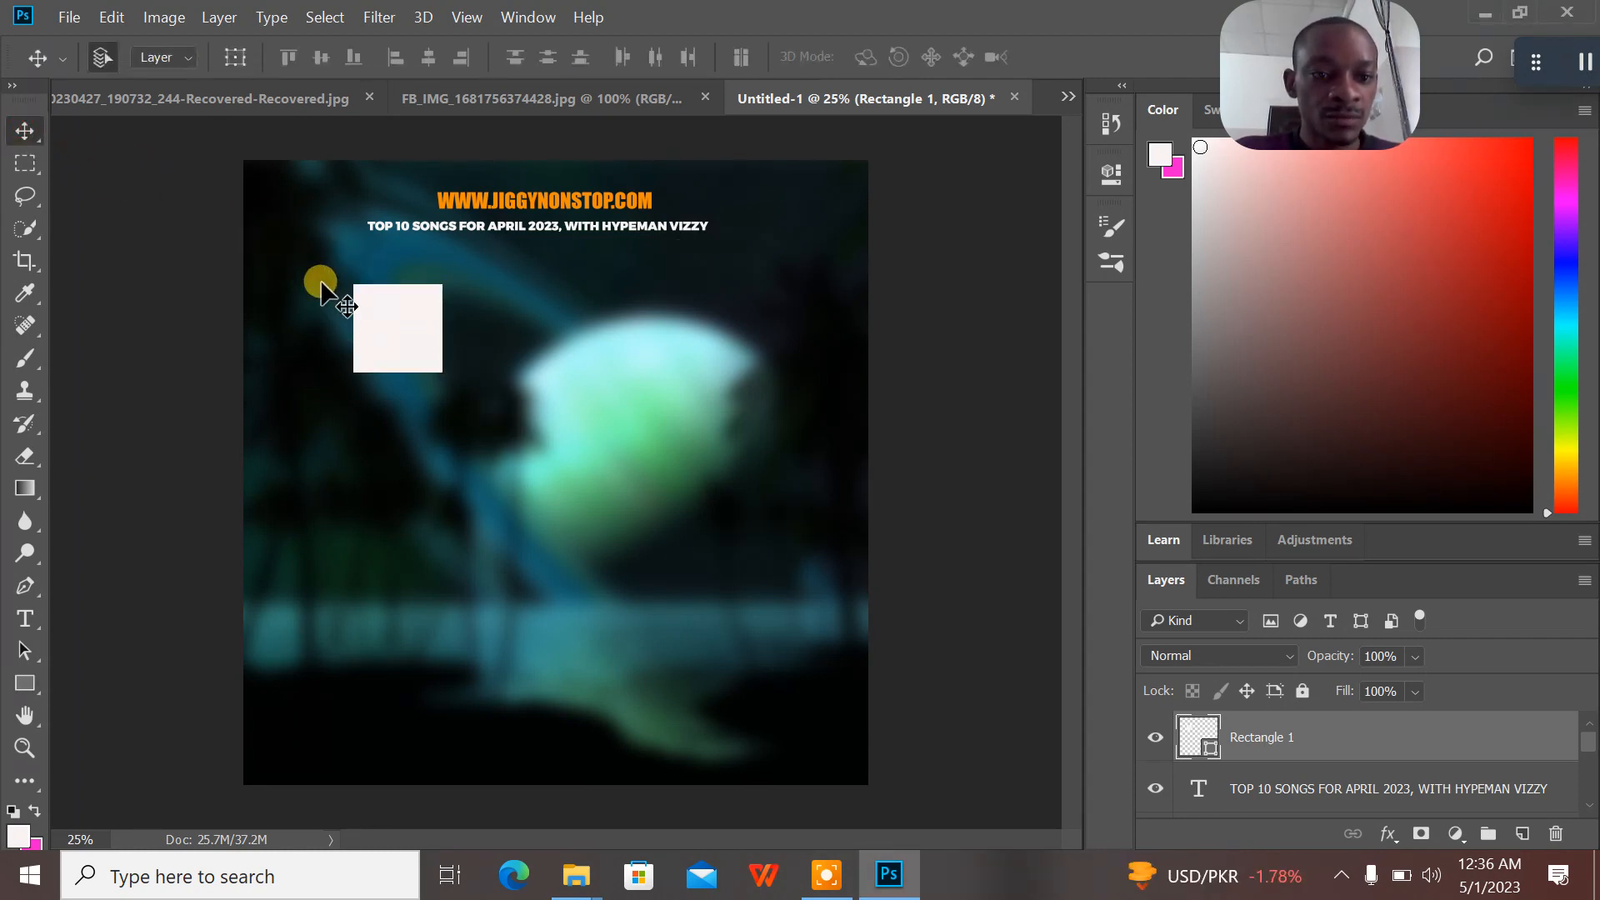
left_click_drag(390, 325, 332, 325)
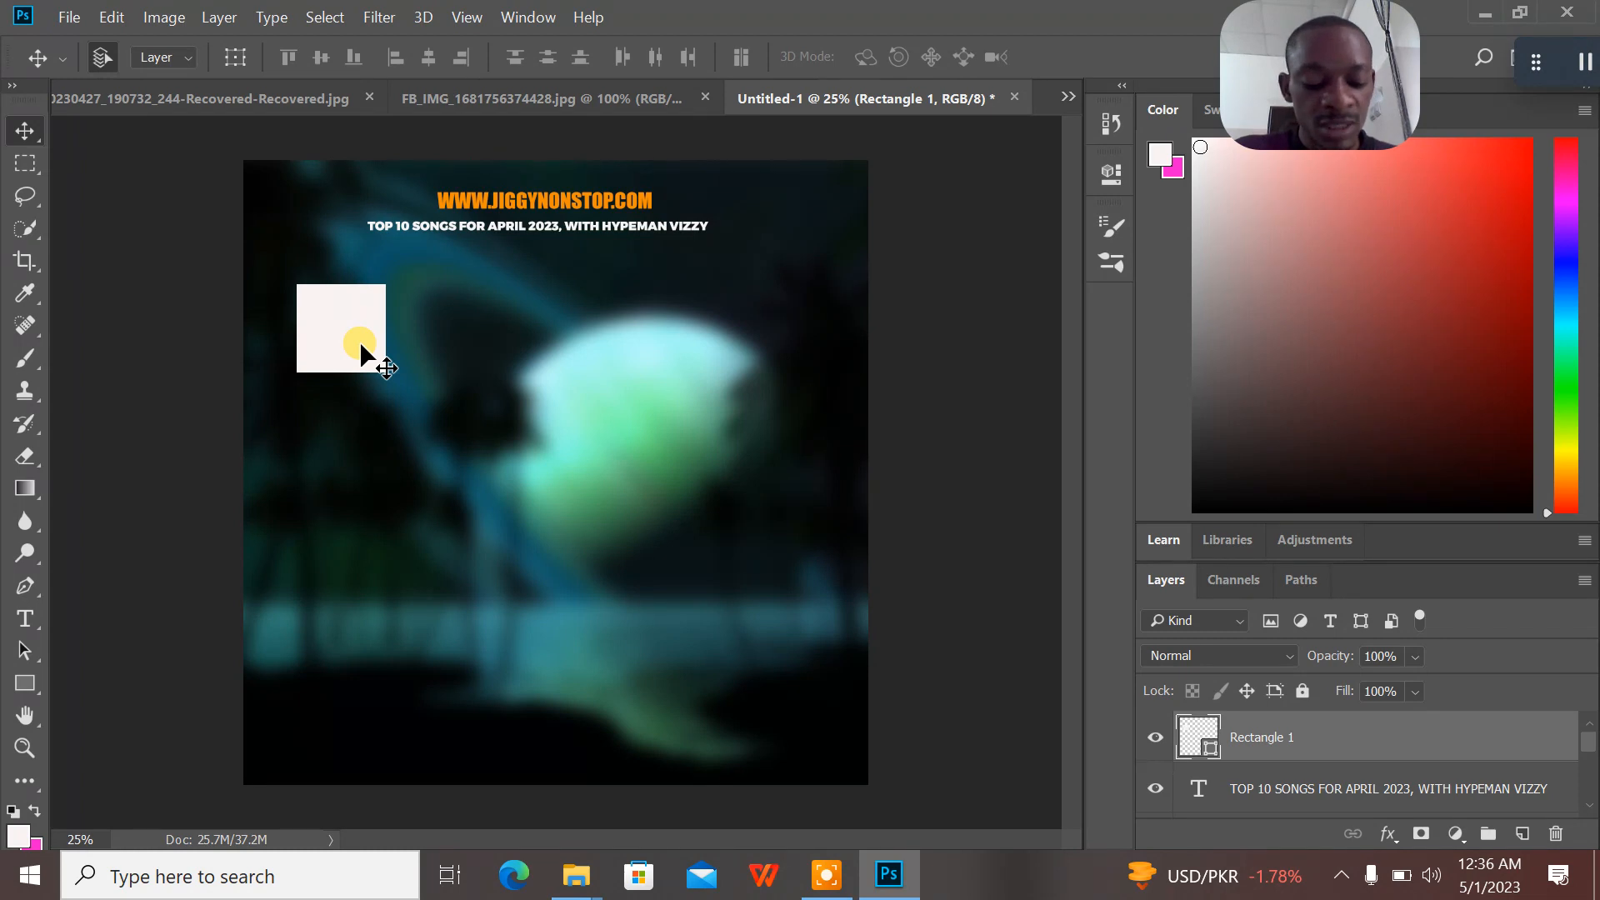
- Duplicate the square four times straight down to form an evenly spaced column of five squares
left_click_drag(360, 345, 339, 735)
left_click(348, 537, "alt")
left_click(338, 627, "alt")
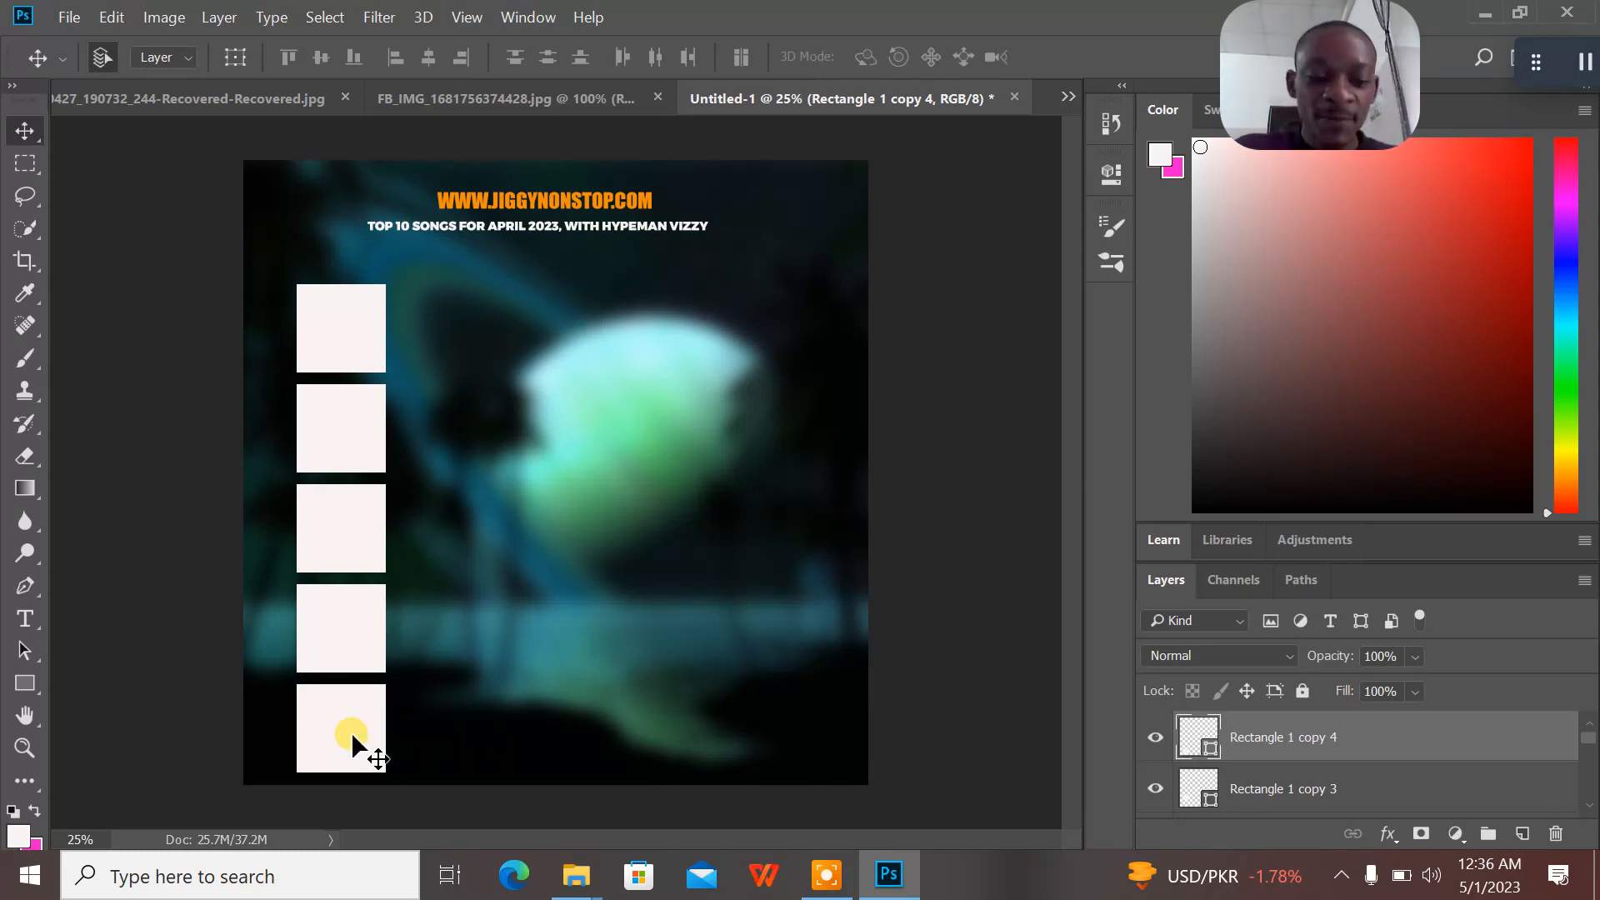
- Duplicate the squares into a second column of five in the canvas's right half, aligned row by row with the first
left_click_drag(353, 737, 647, 349)
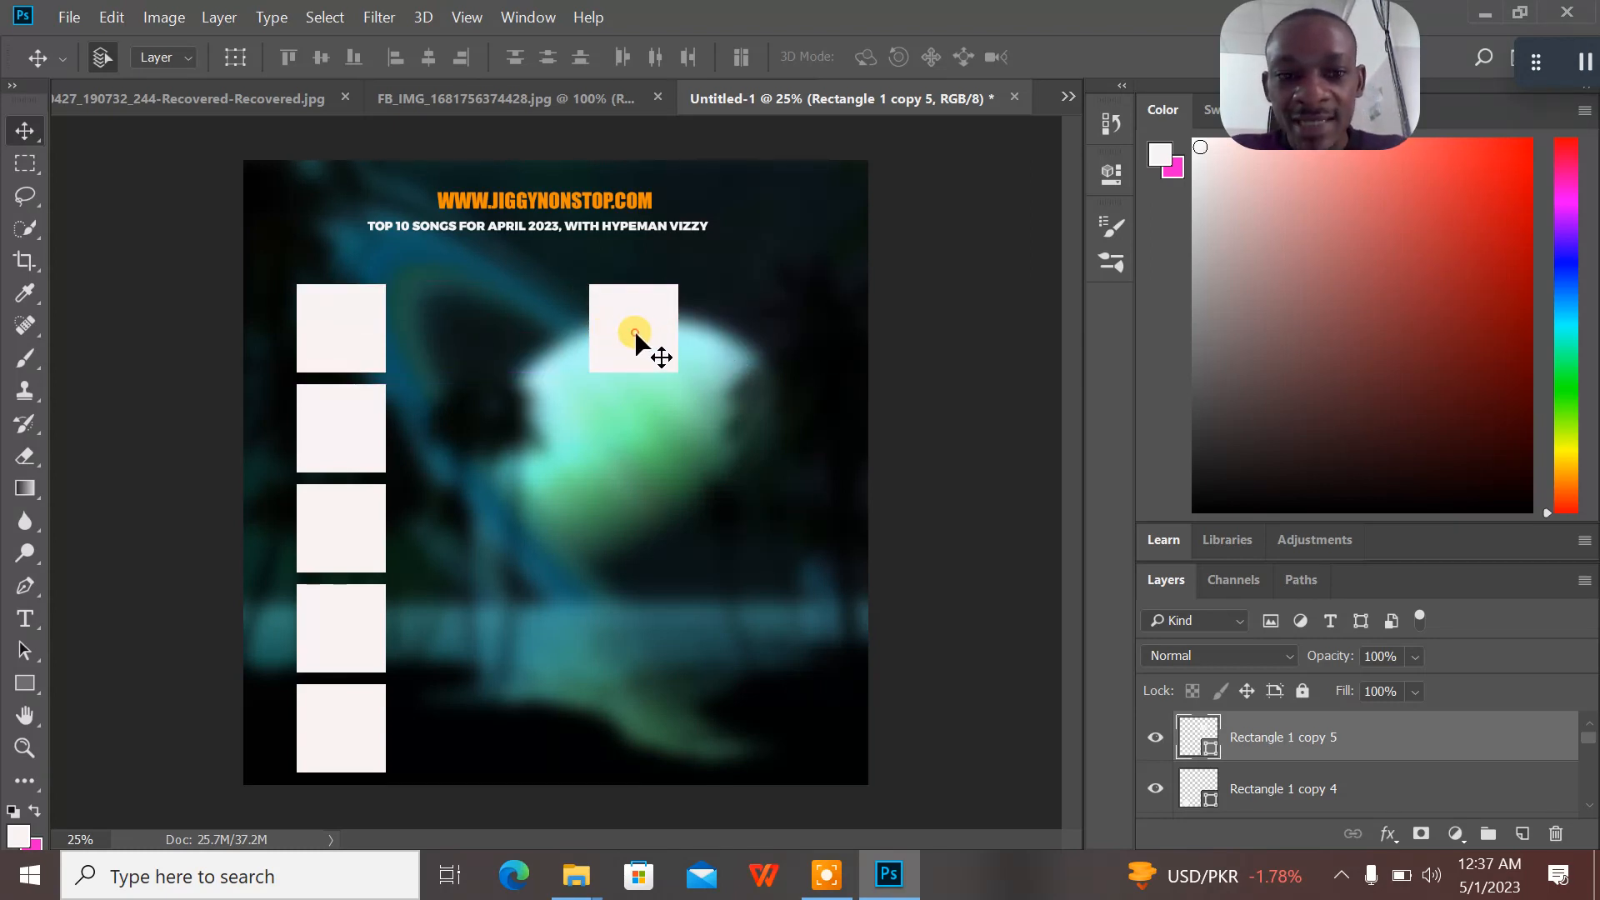
left_click_drag(635, 335, 628, 726)
left_click(627, 422, "alt")
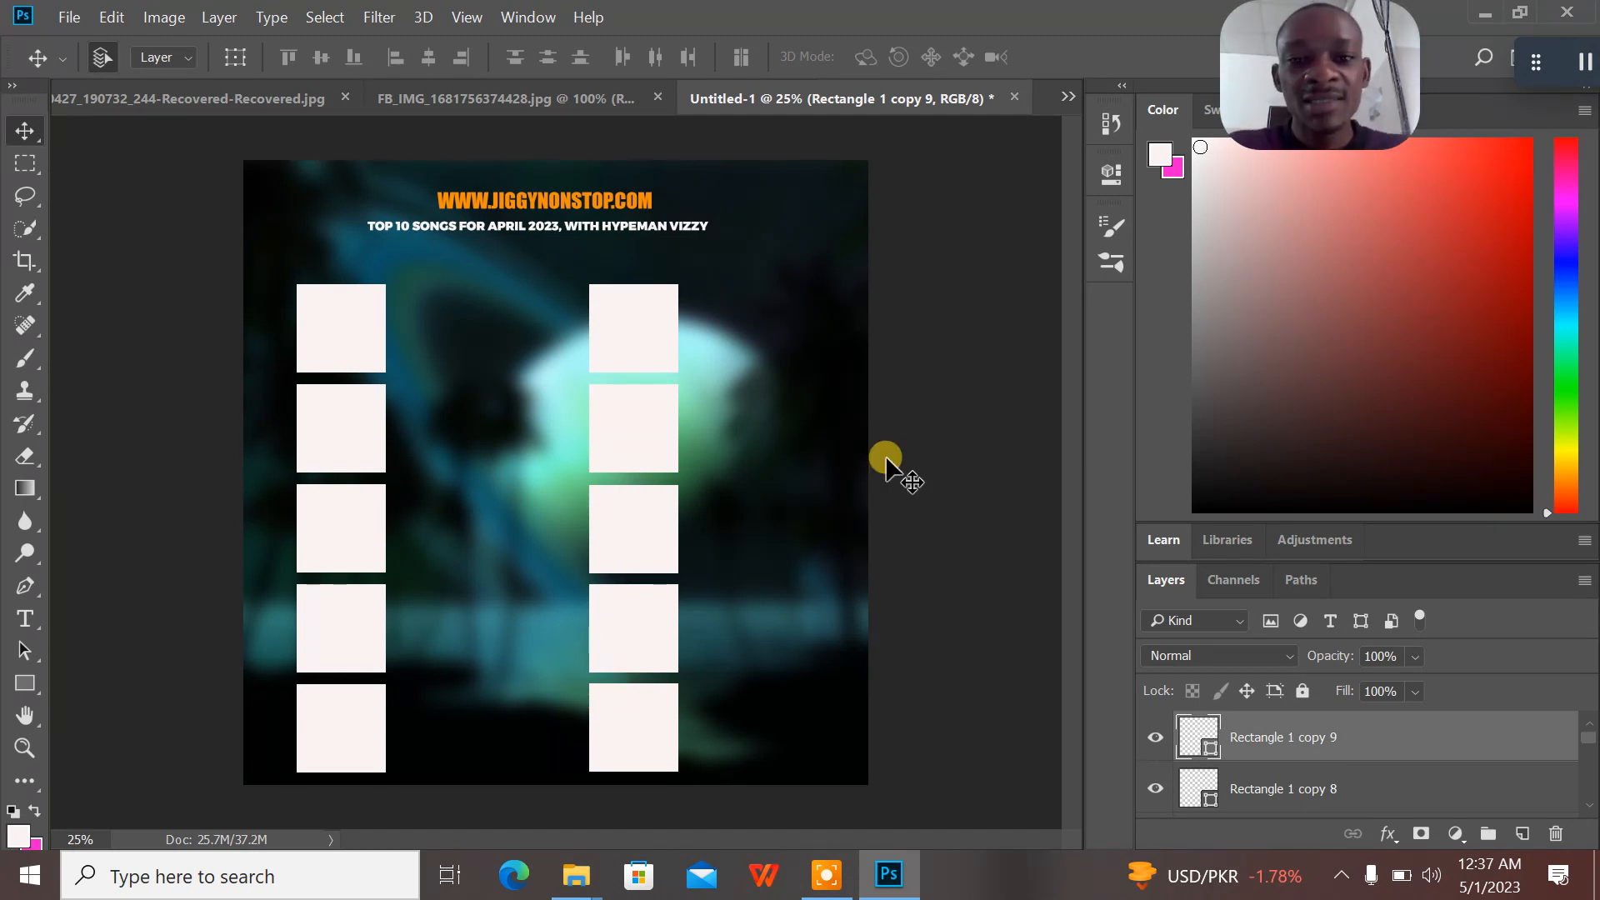
- Compare the two-column grid of squares with the cover layout of the reference top-songs flyer
left_click(523, 100)
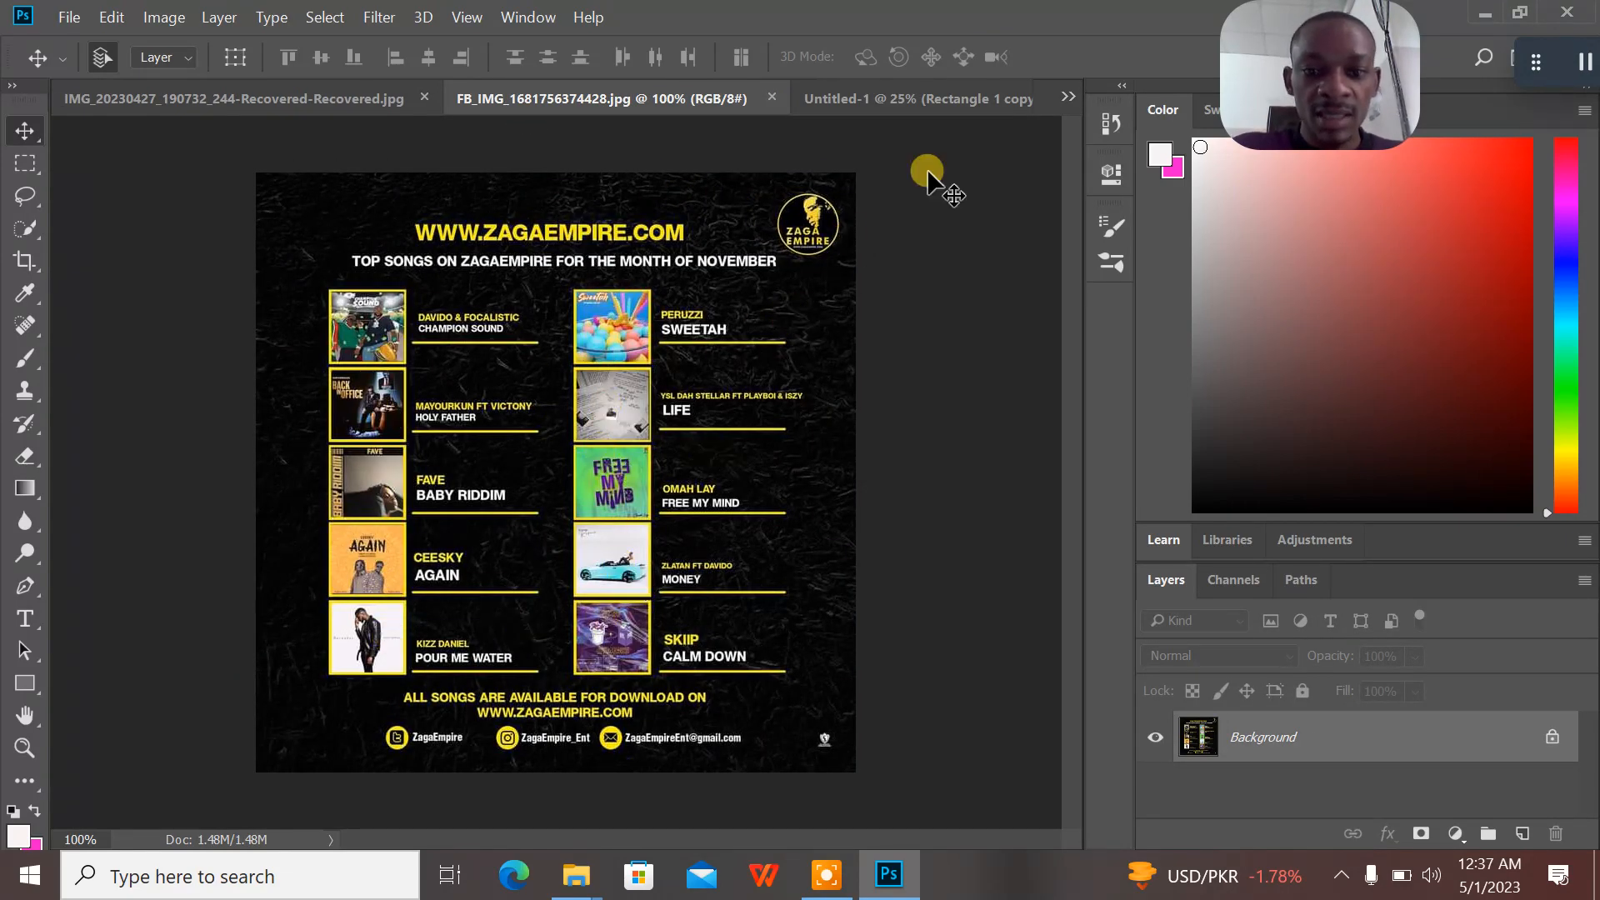
left_click(903, 98)
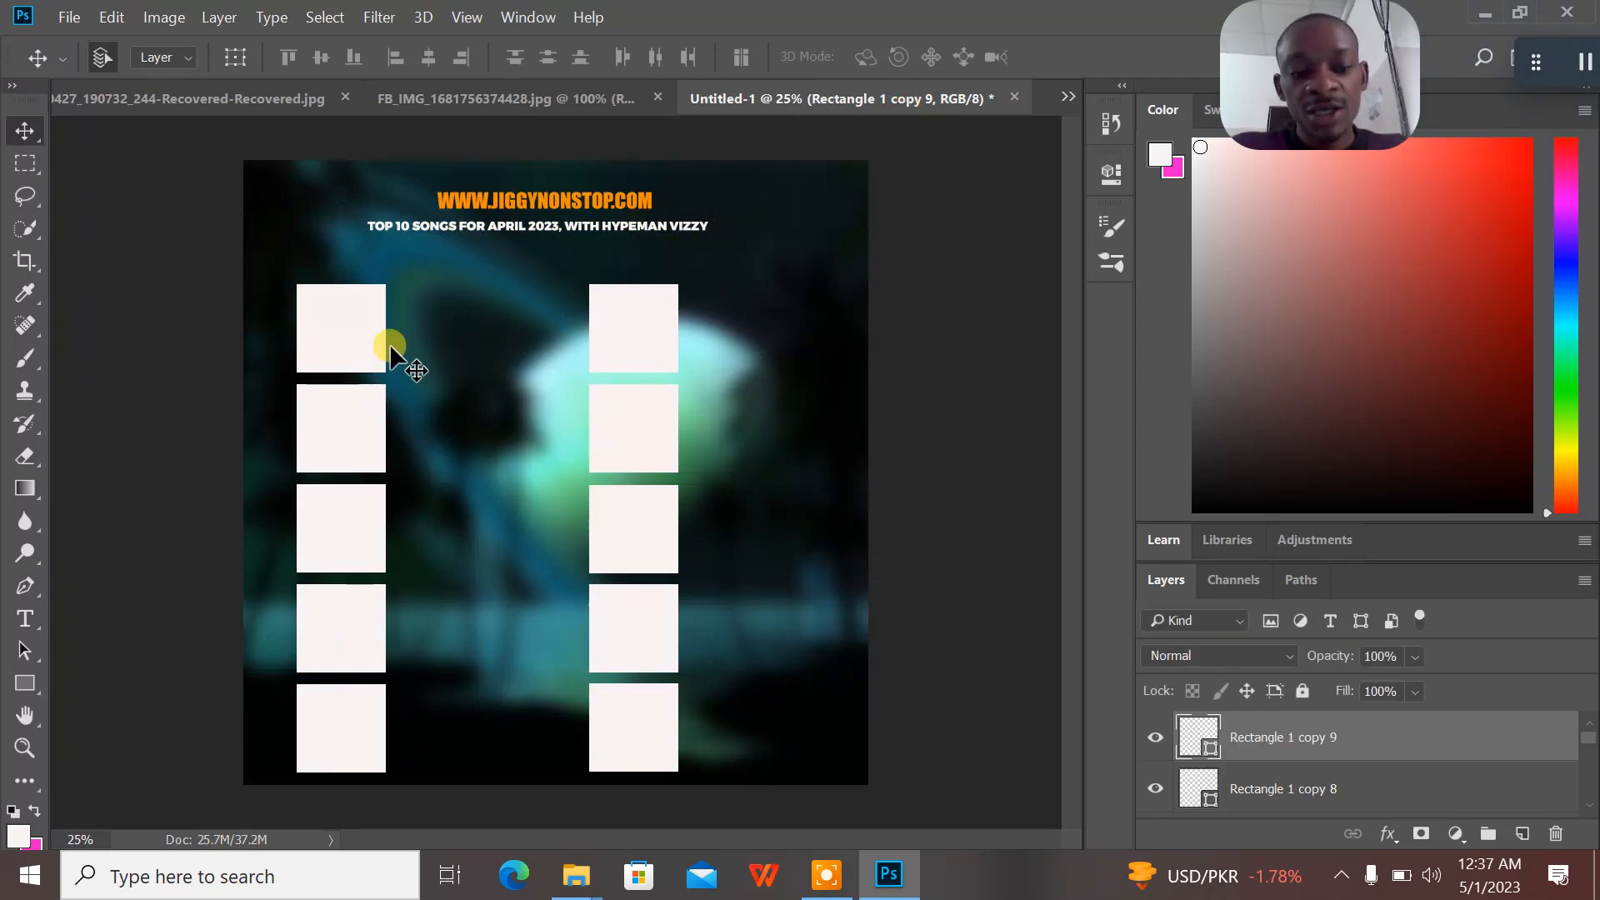
left_click(528, 99)
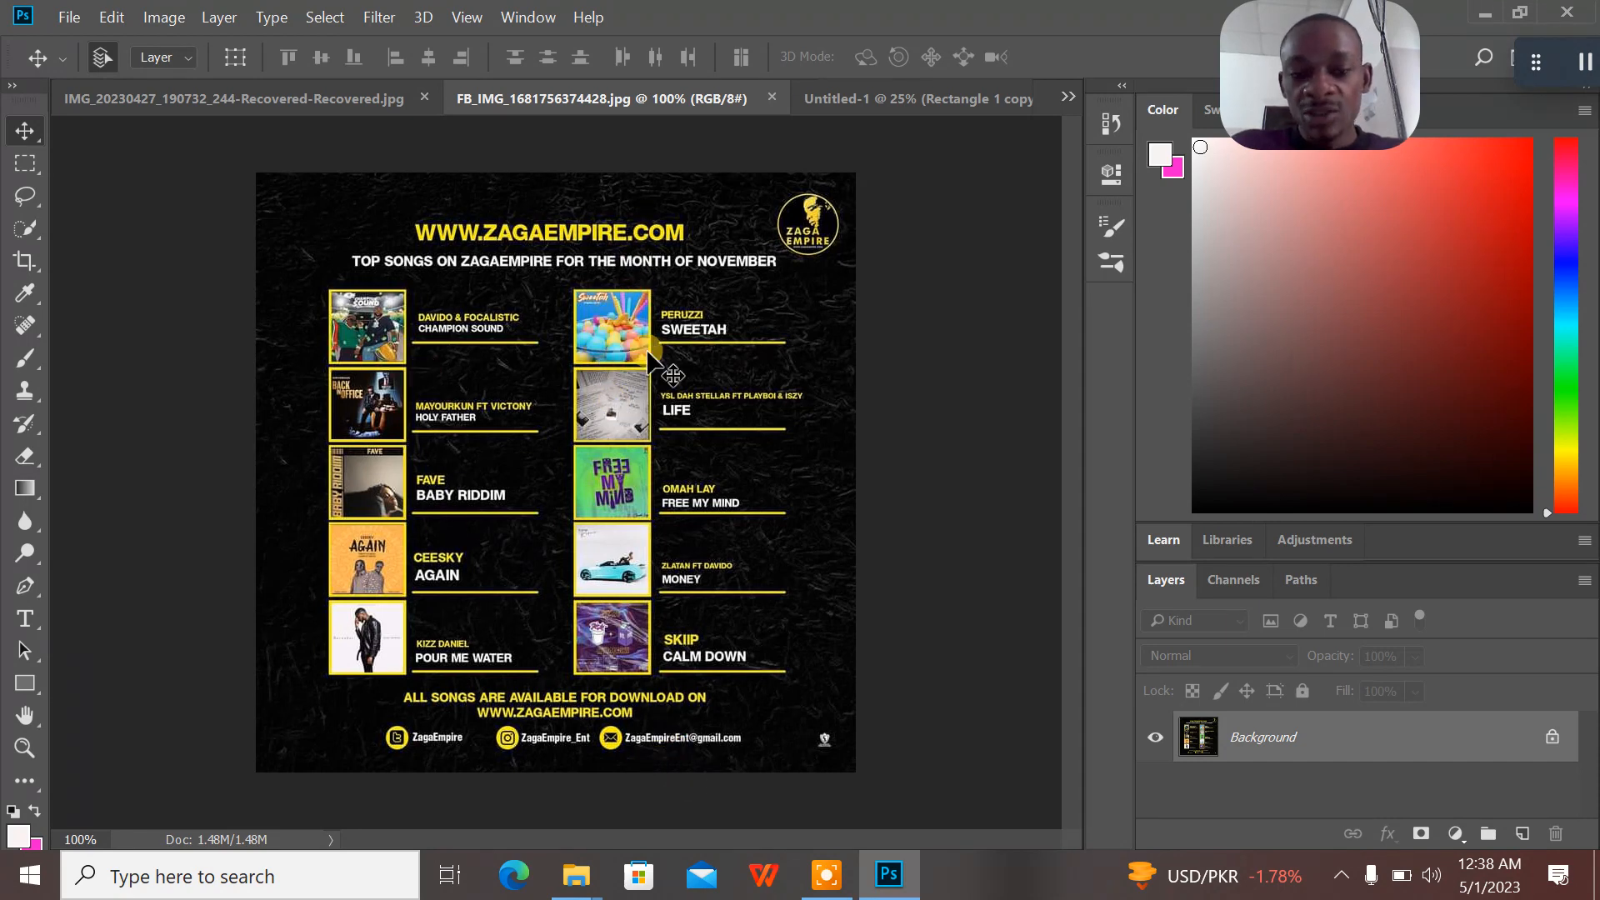
left_click(886, 99)
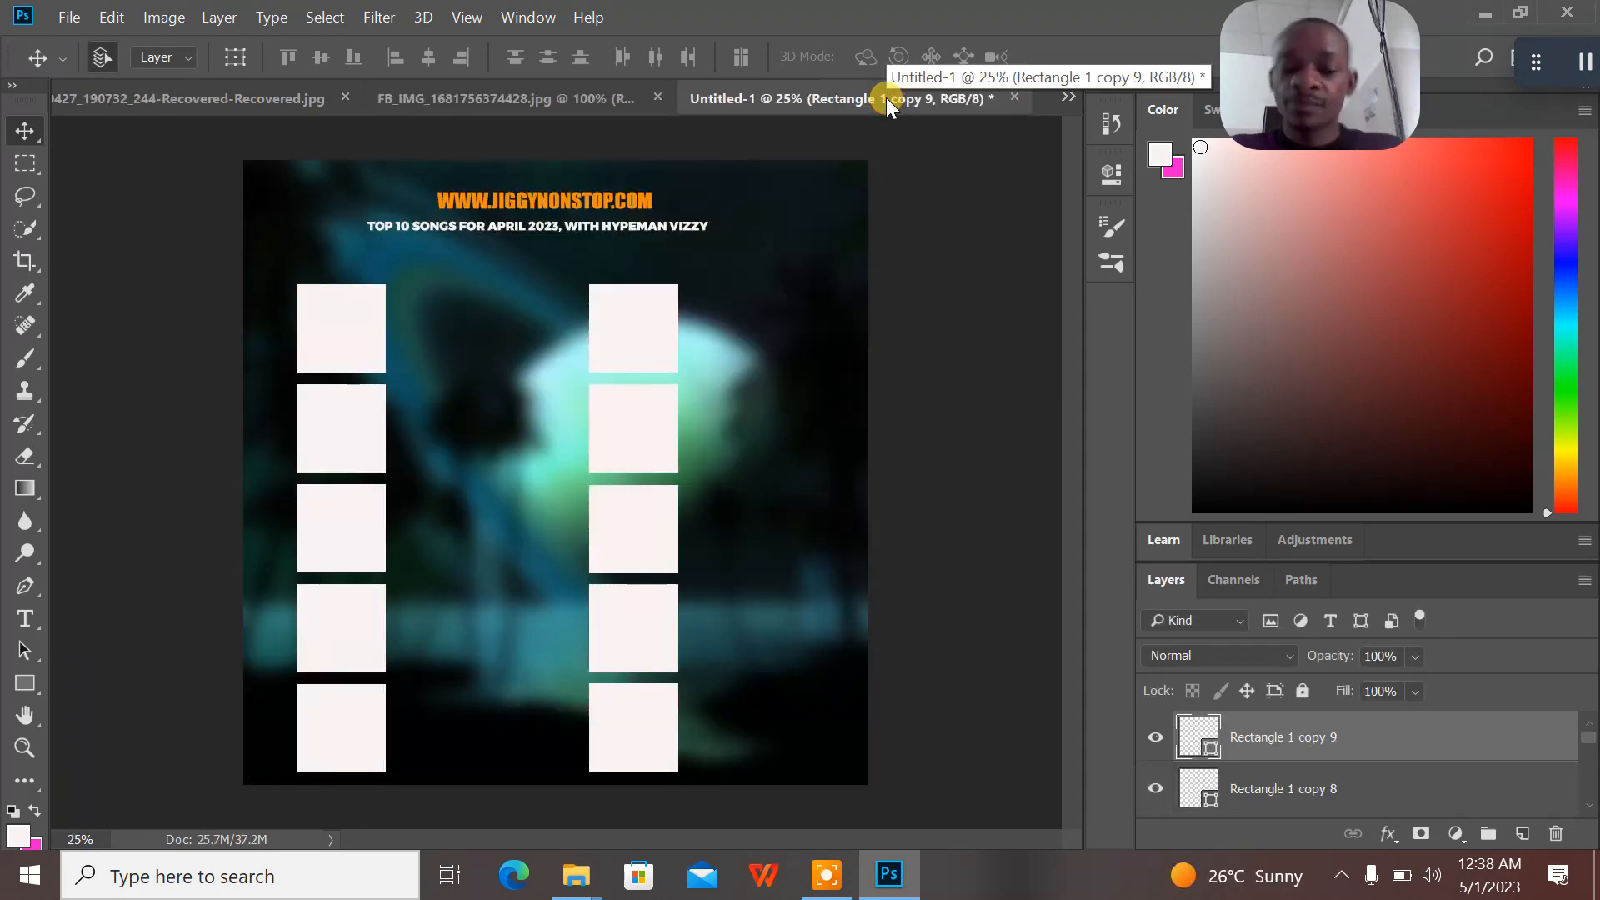
- Select the top square of the first column and open the desktop's New folder (2) containing the song cover images
left_click(353, 339)
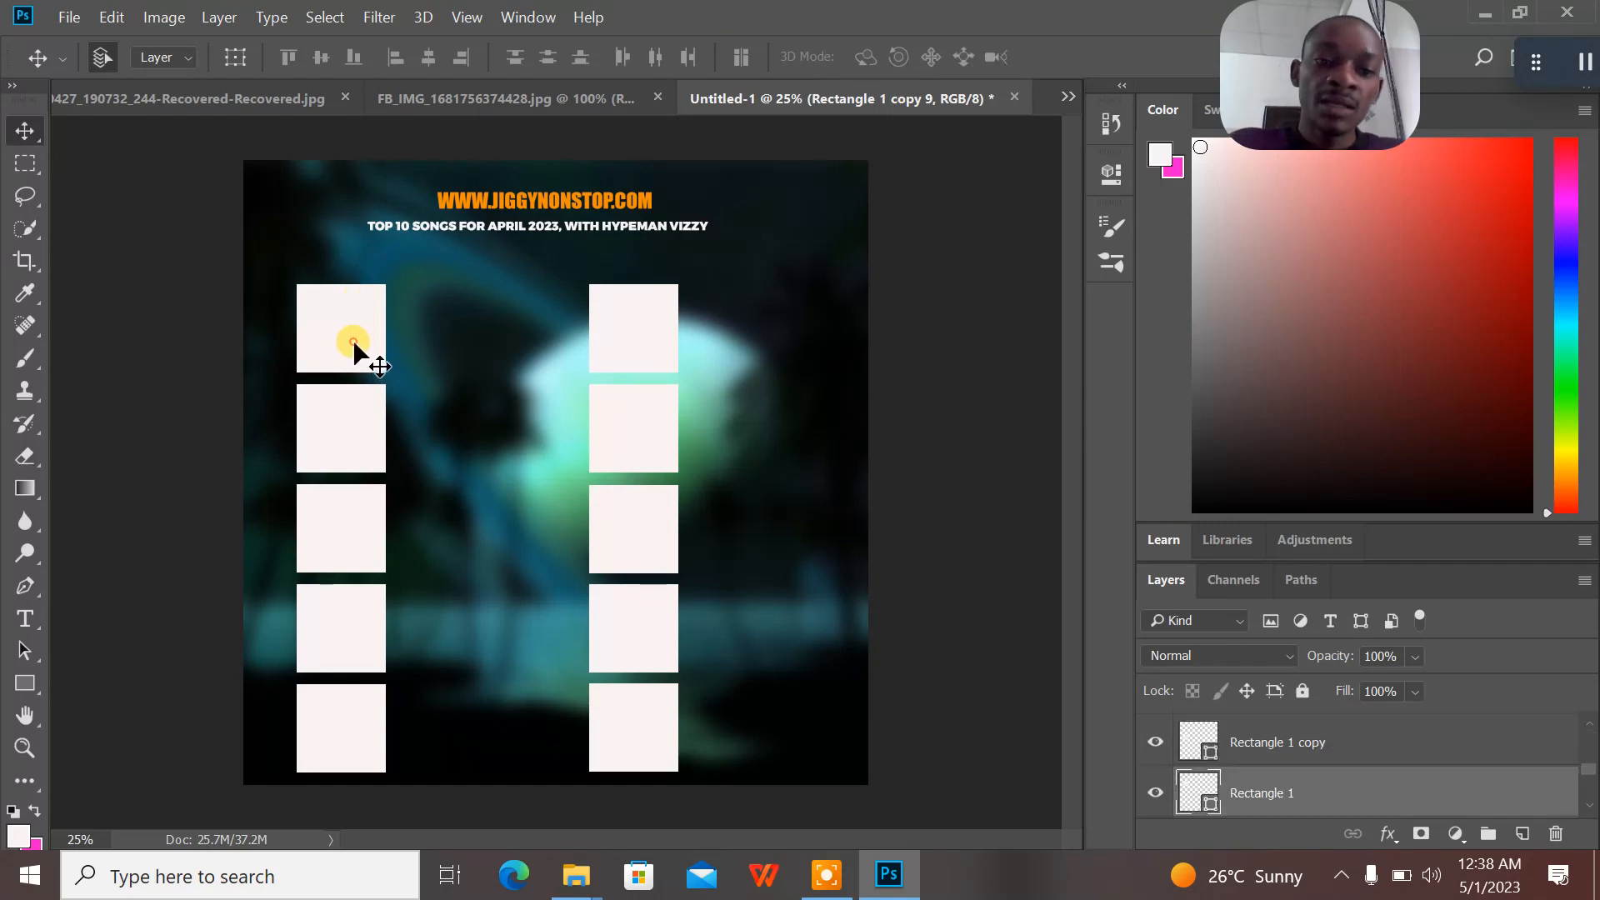
left_click(1483, 16)
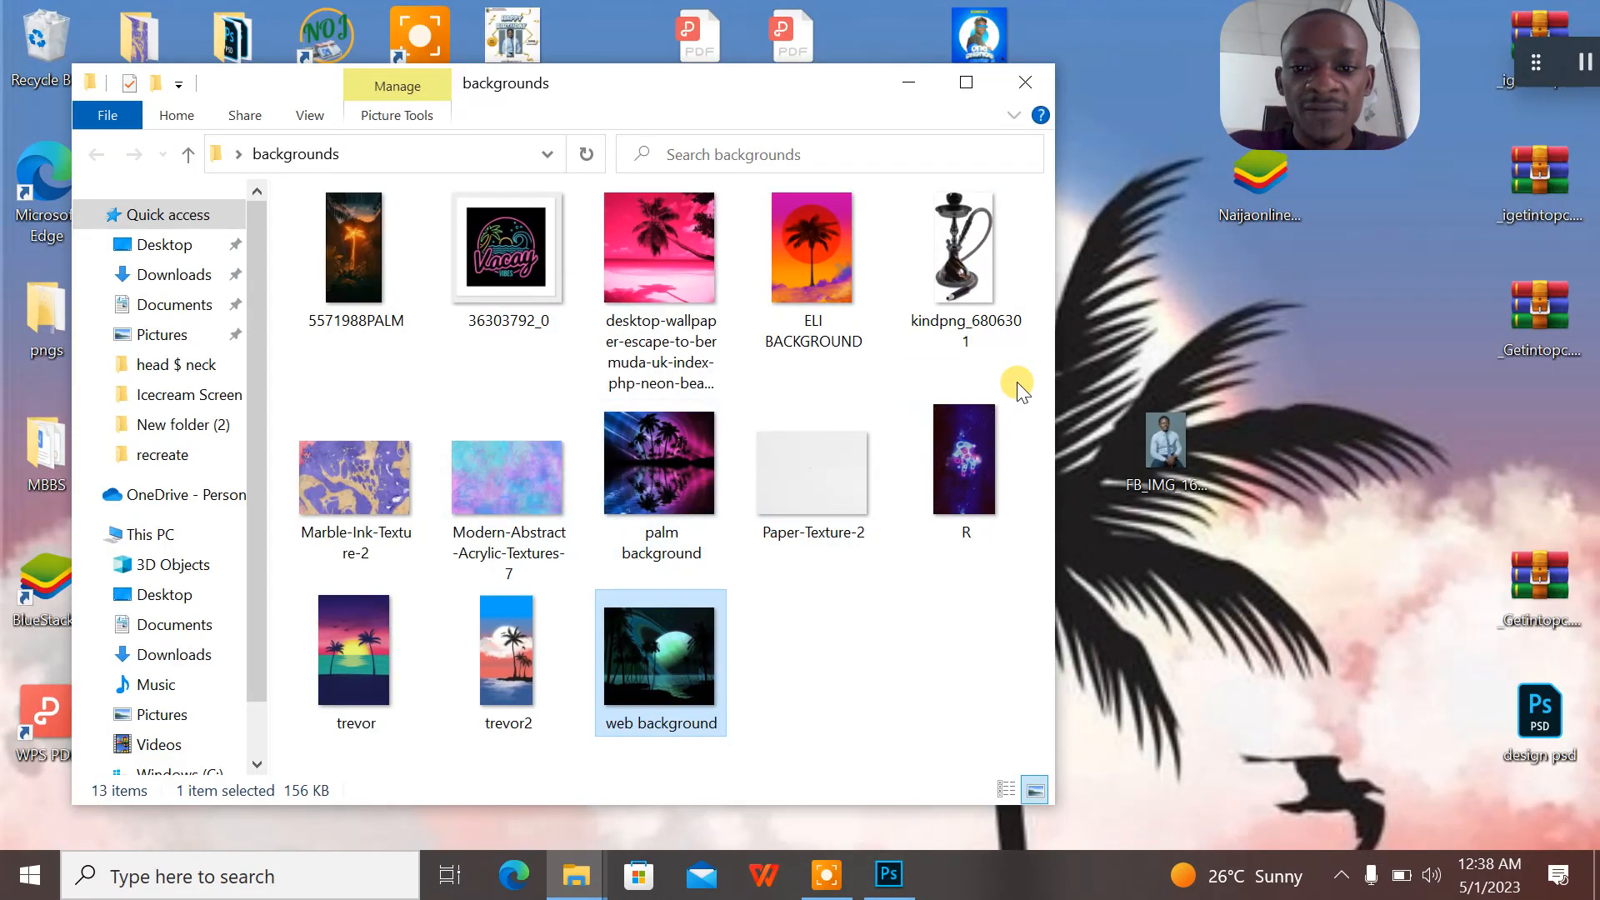
left_click(1020, 83)
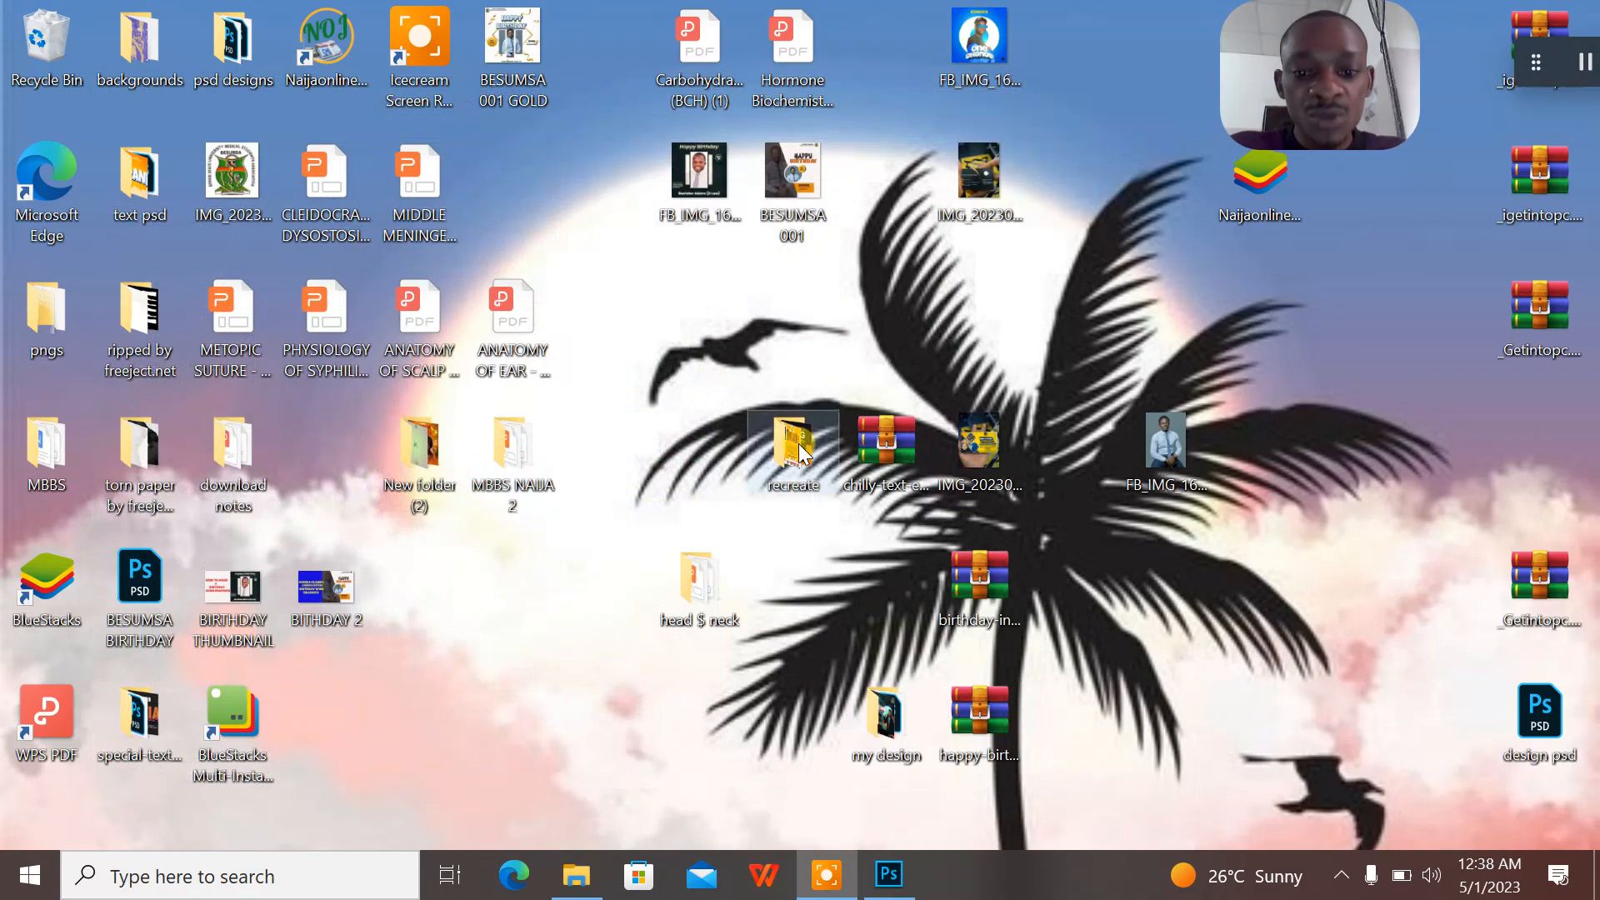
double_click(435, 461)
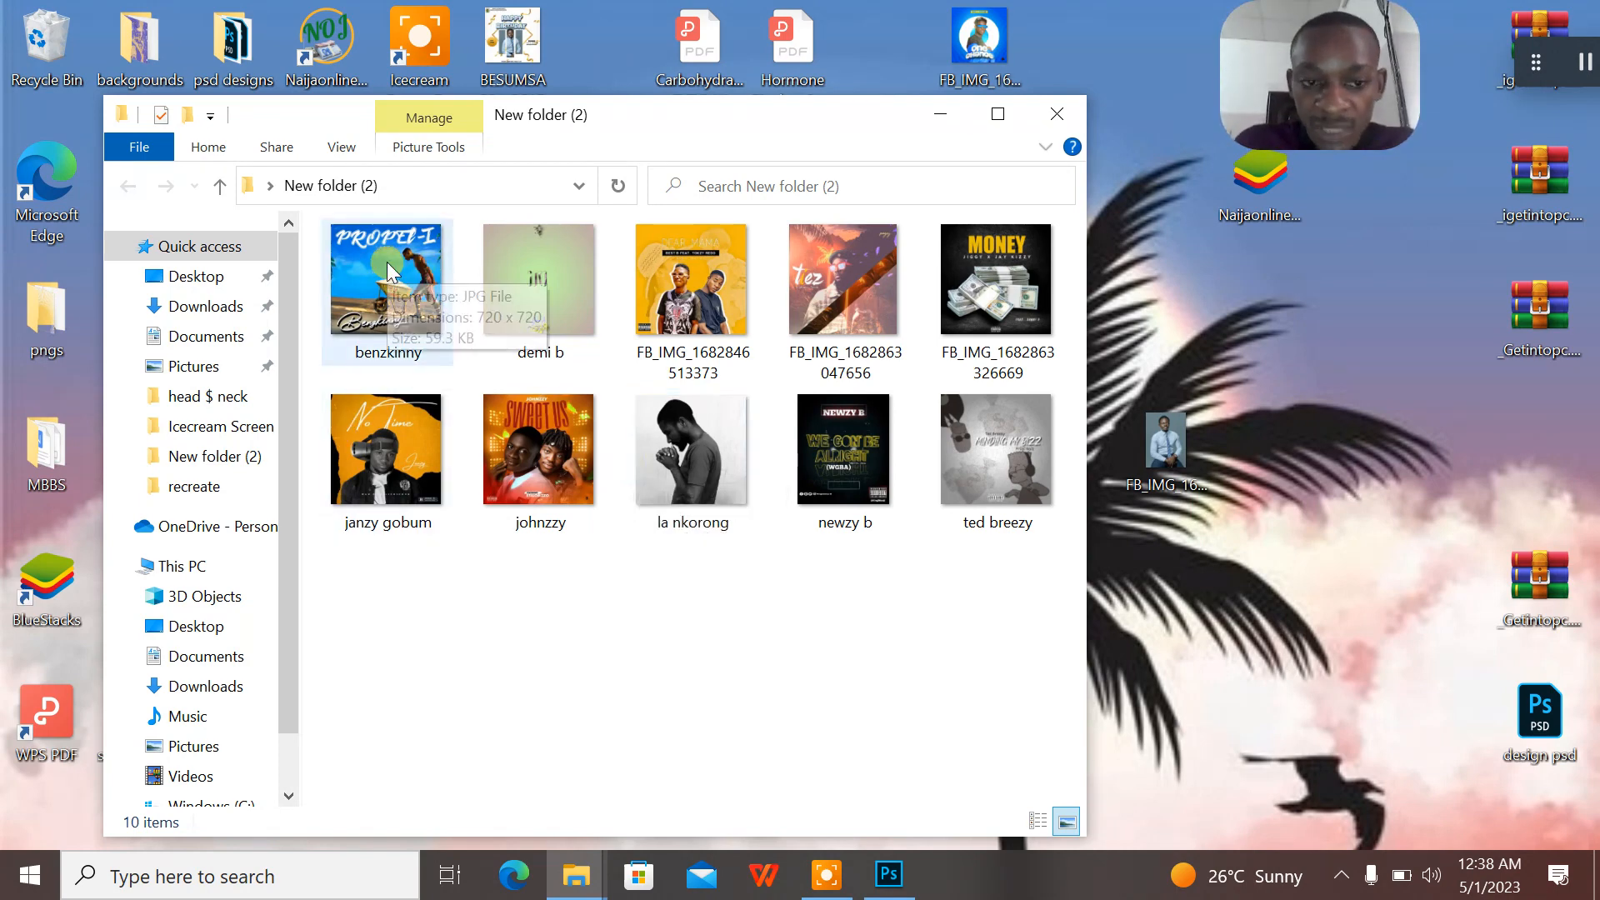
- Place the benzkinny cover image in the flyer, scale it down towards the canvas's lower-right corner and commit it
left_click_drag(383, 271, 612, 408)
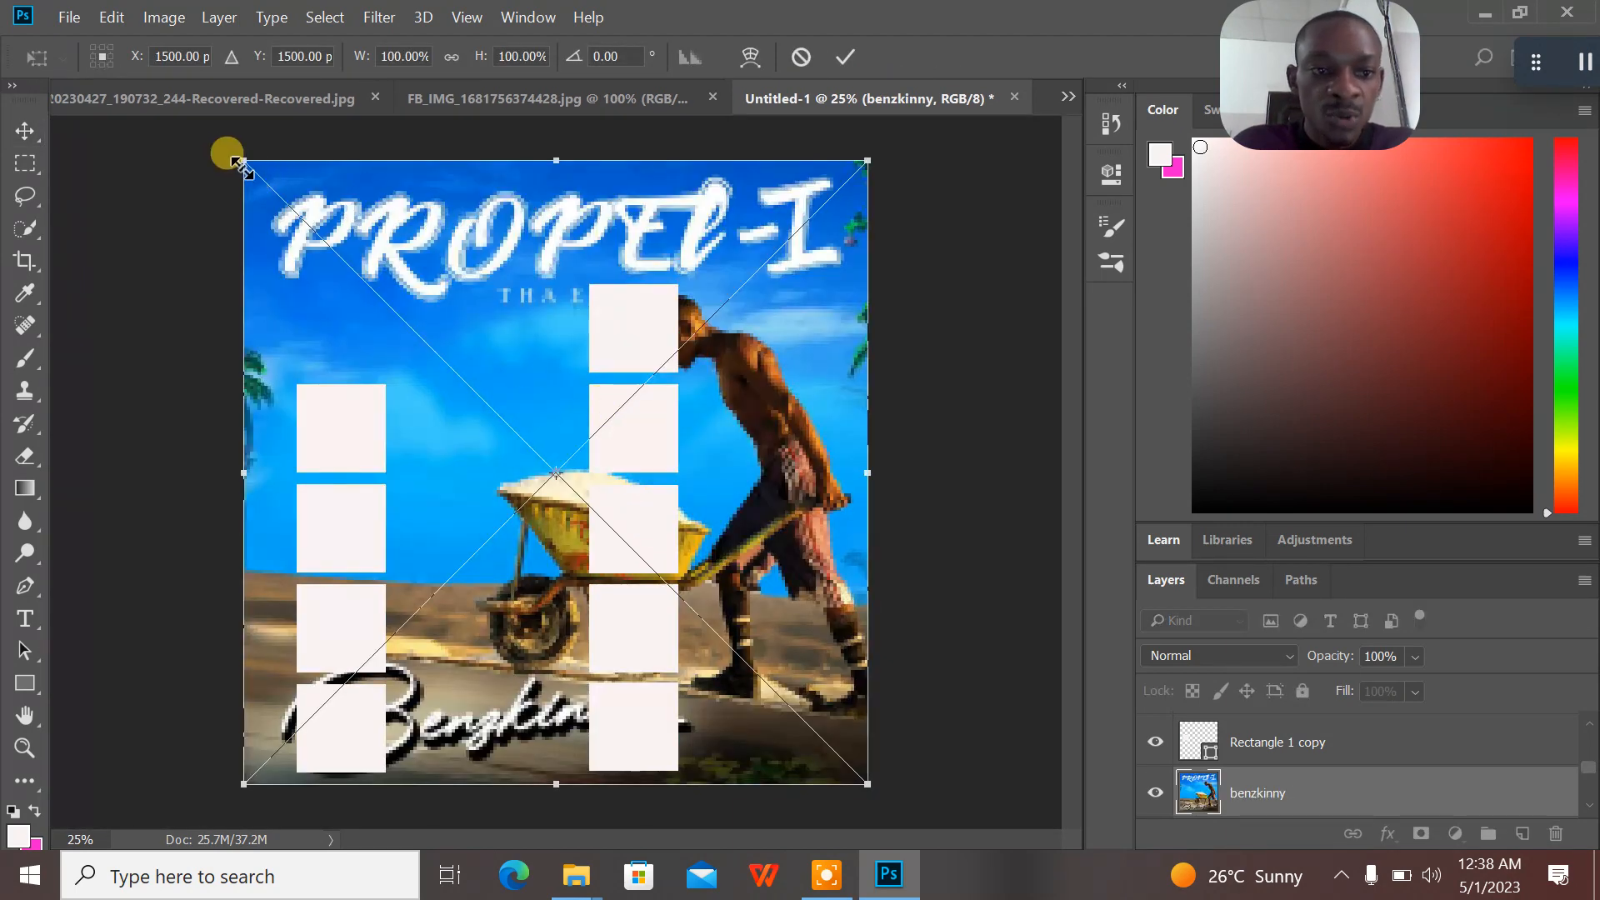
left_click_drag(242, 155, 780, 628)
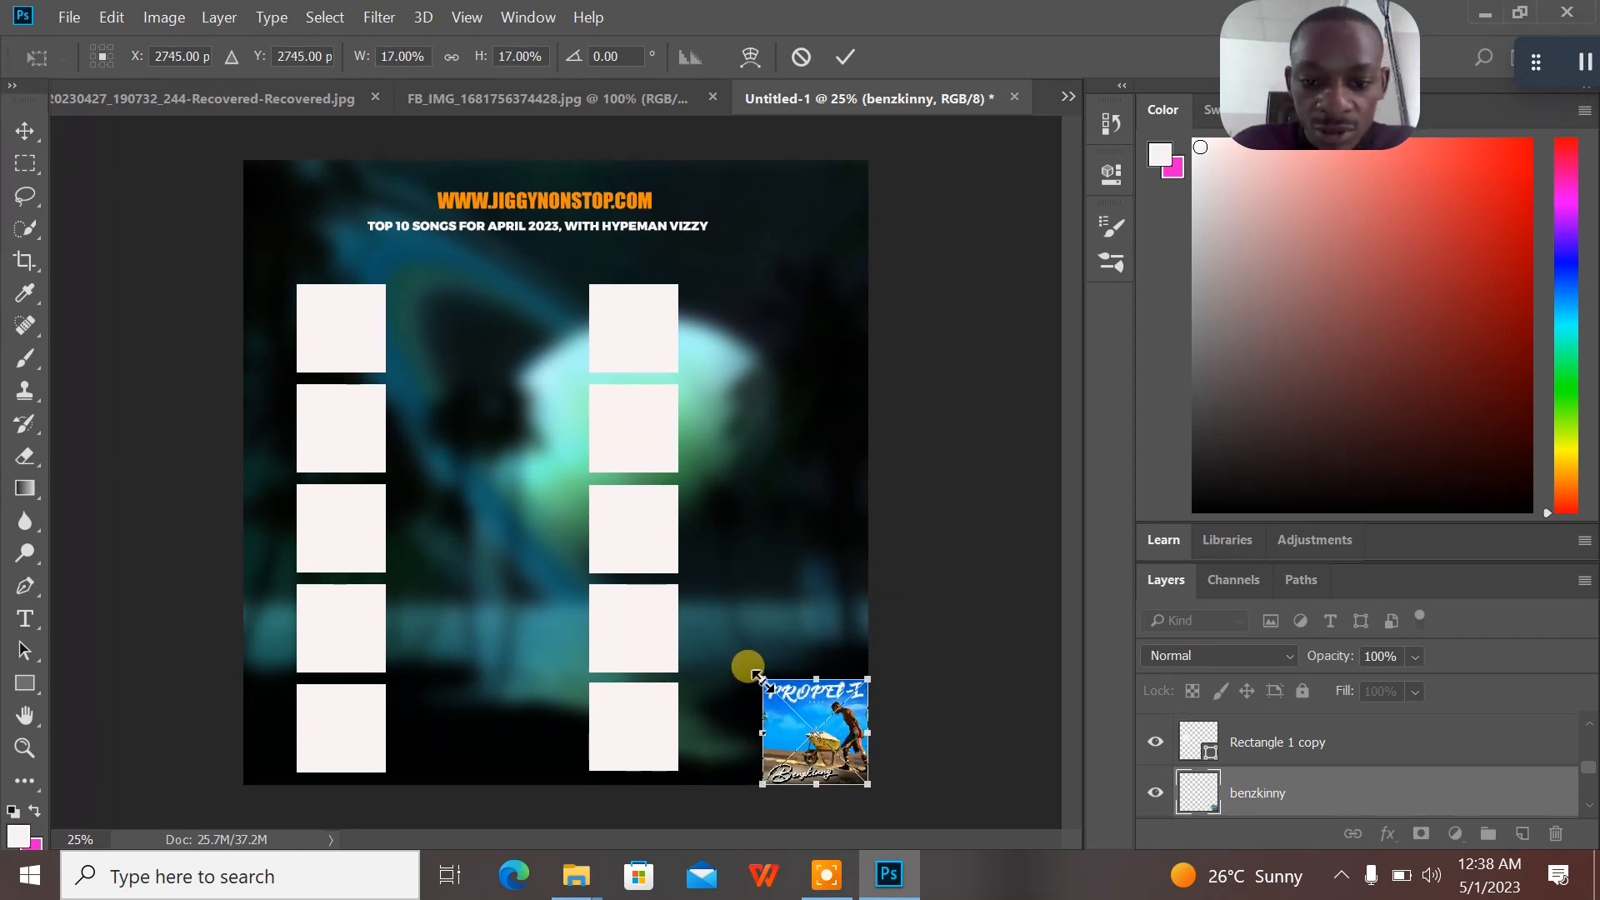
left_click_drag(761, 676, 714, 631)
left_click(837, 57)
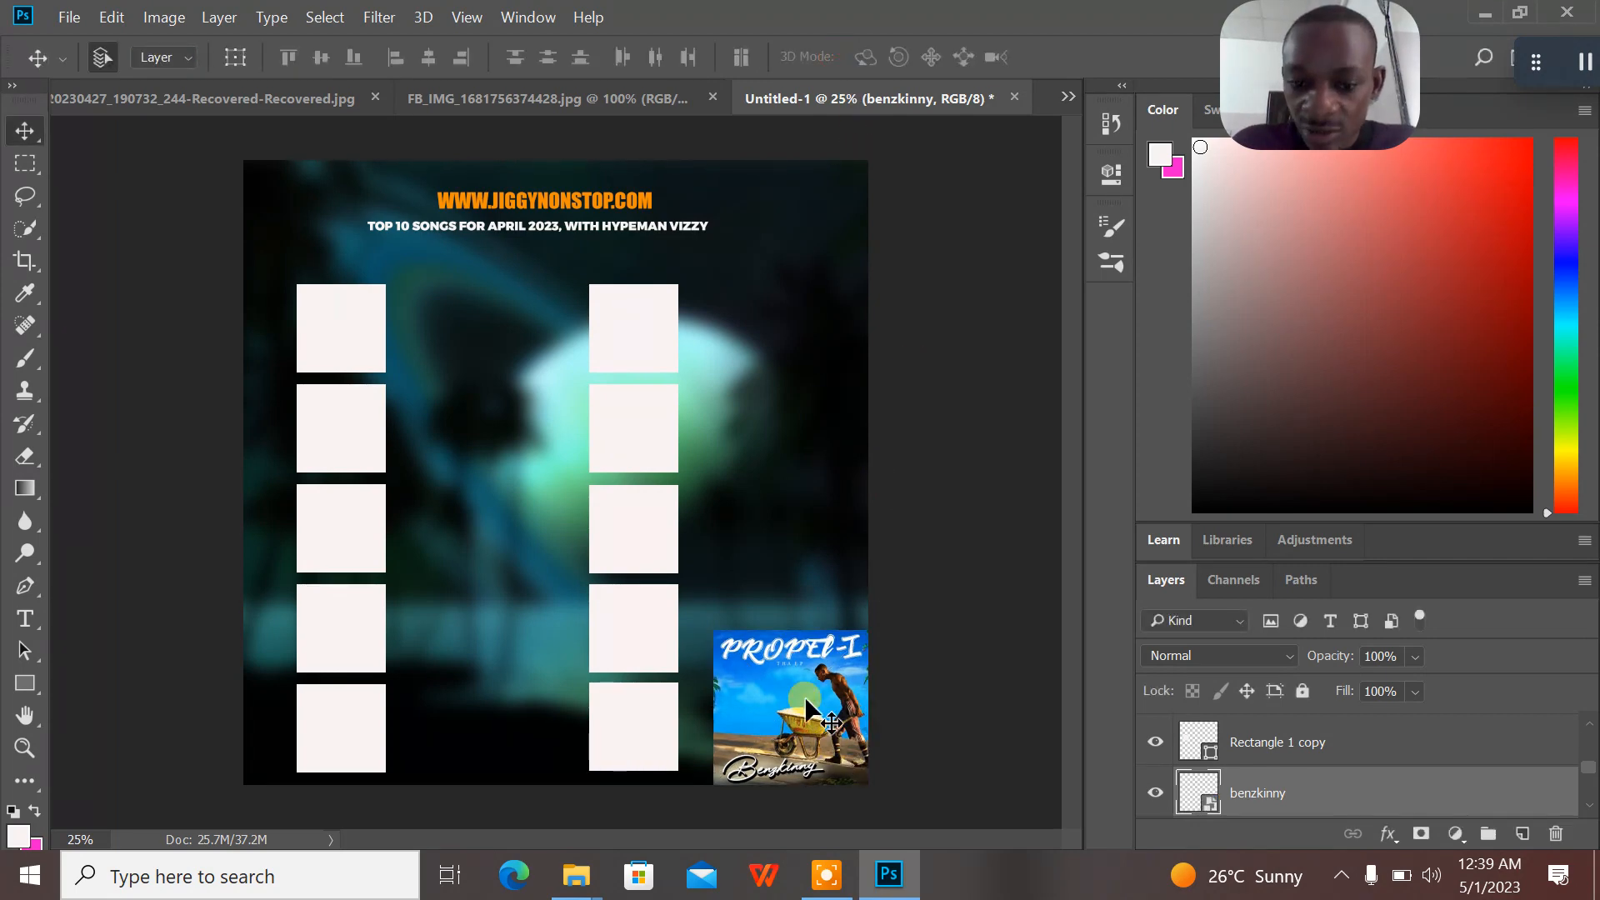
- Delete the placed benzkinny cover image from the flyer
left_click(338, 340)
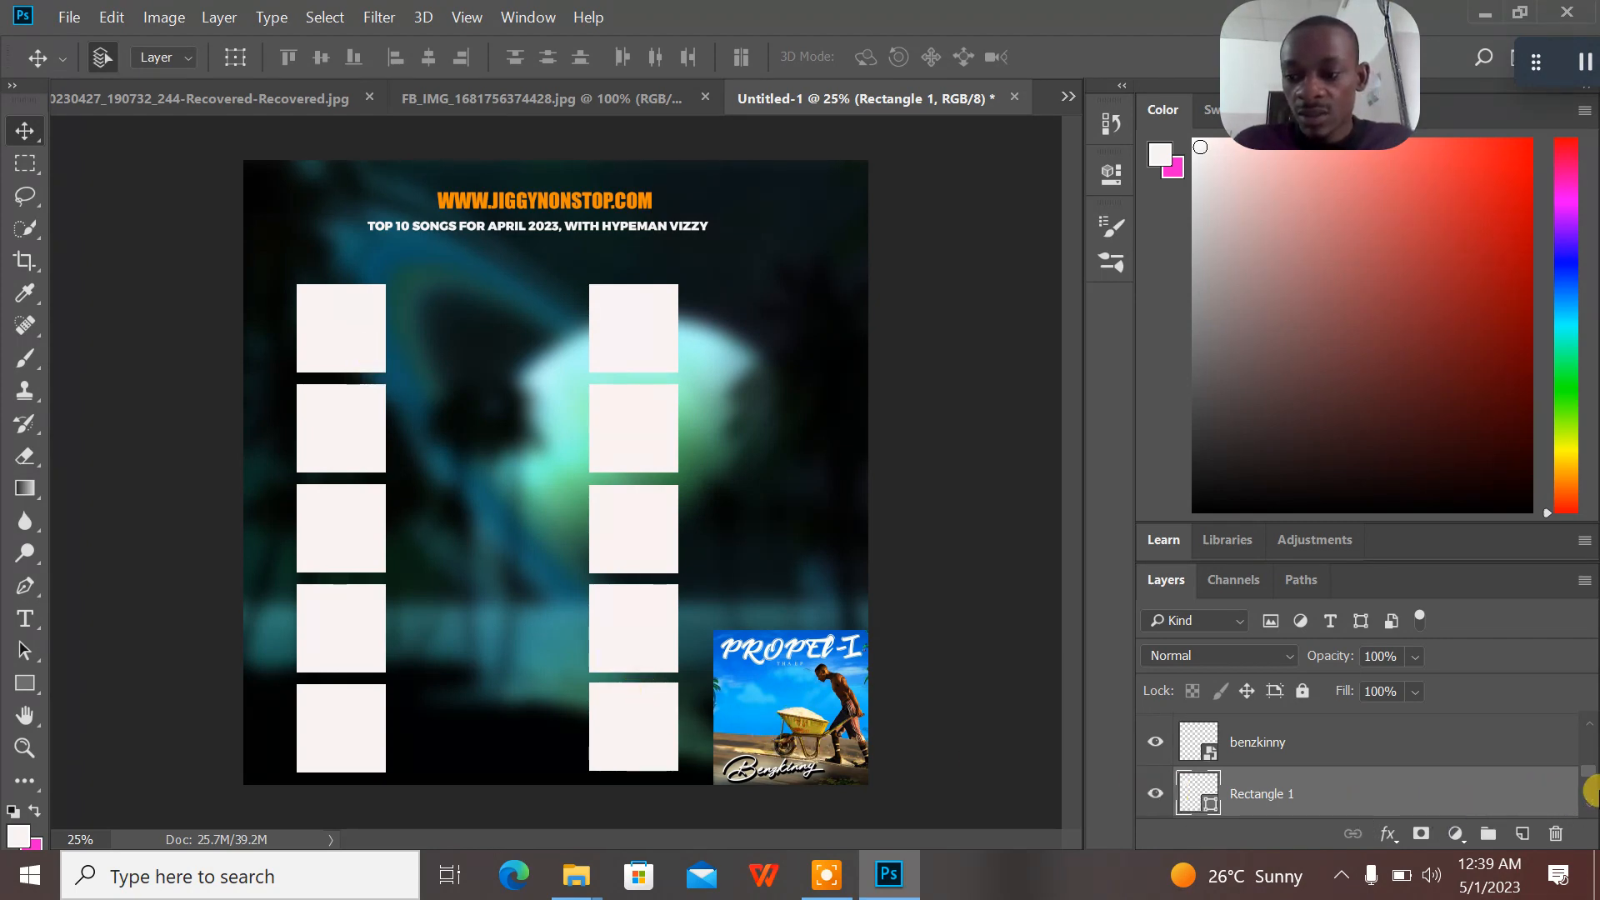
left_click(821, 710)
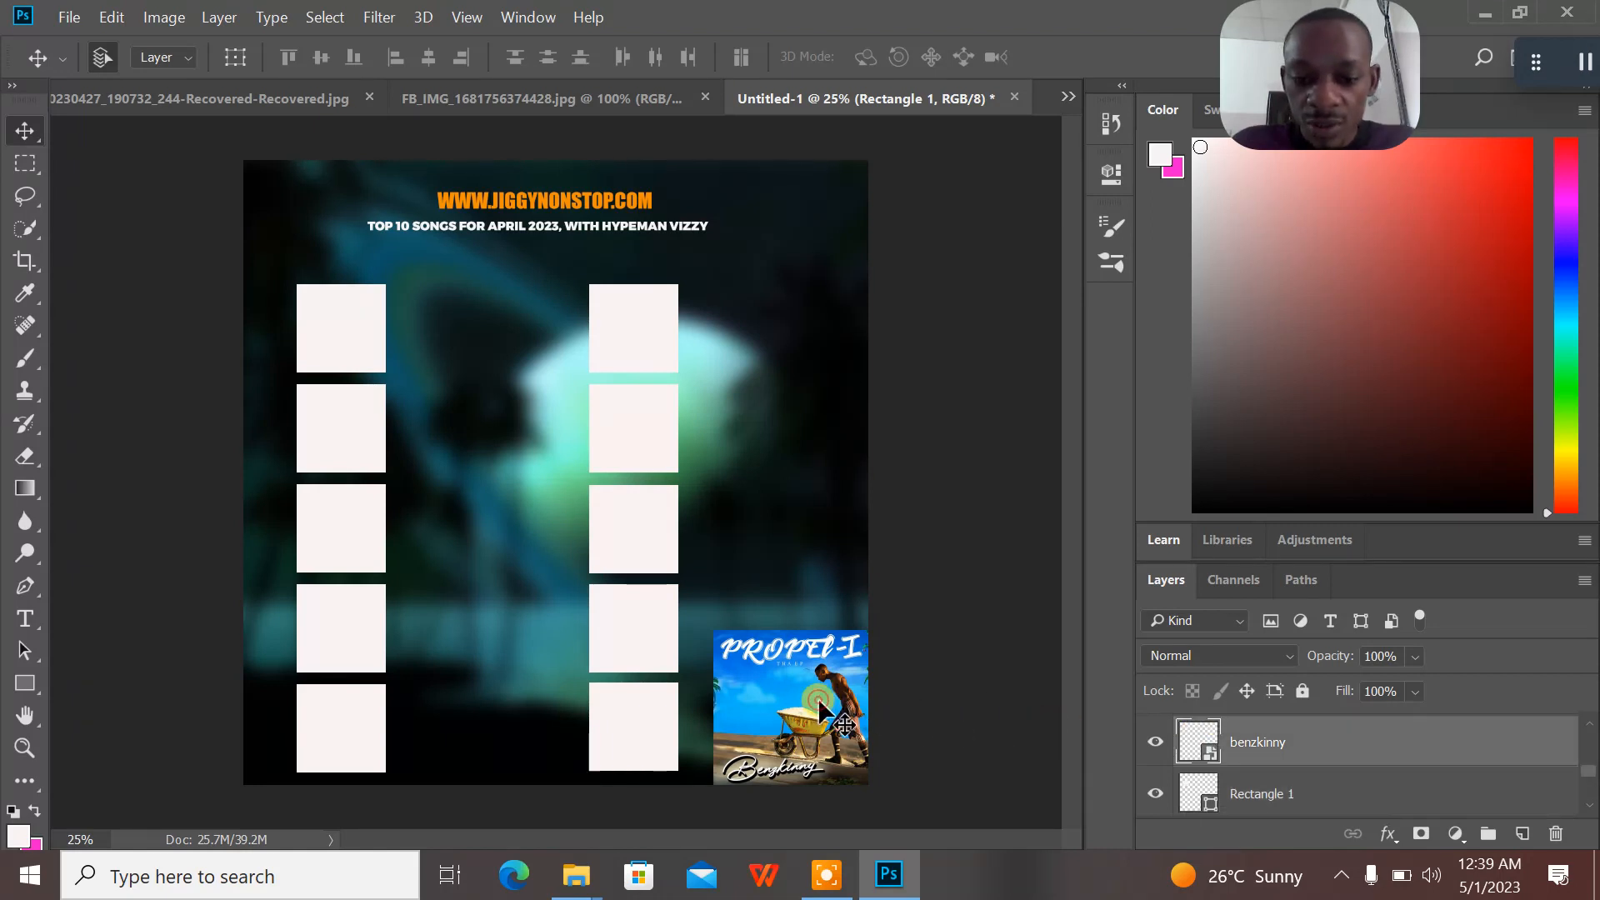
key("Delete")
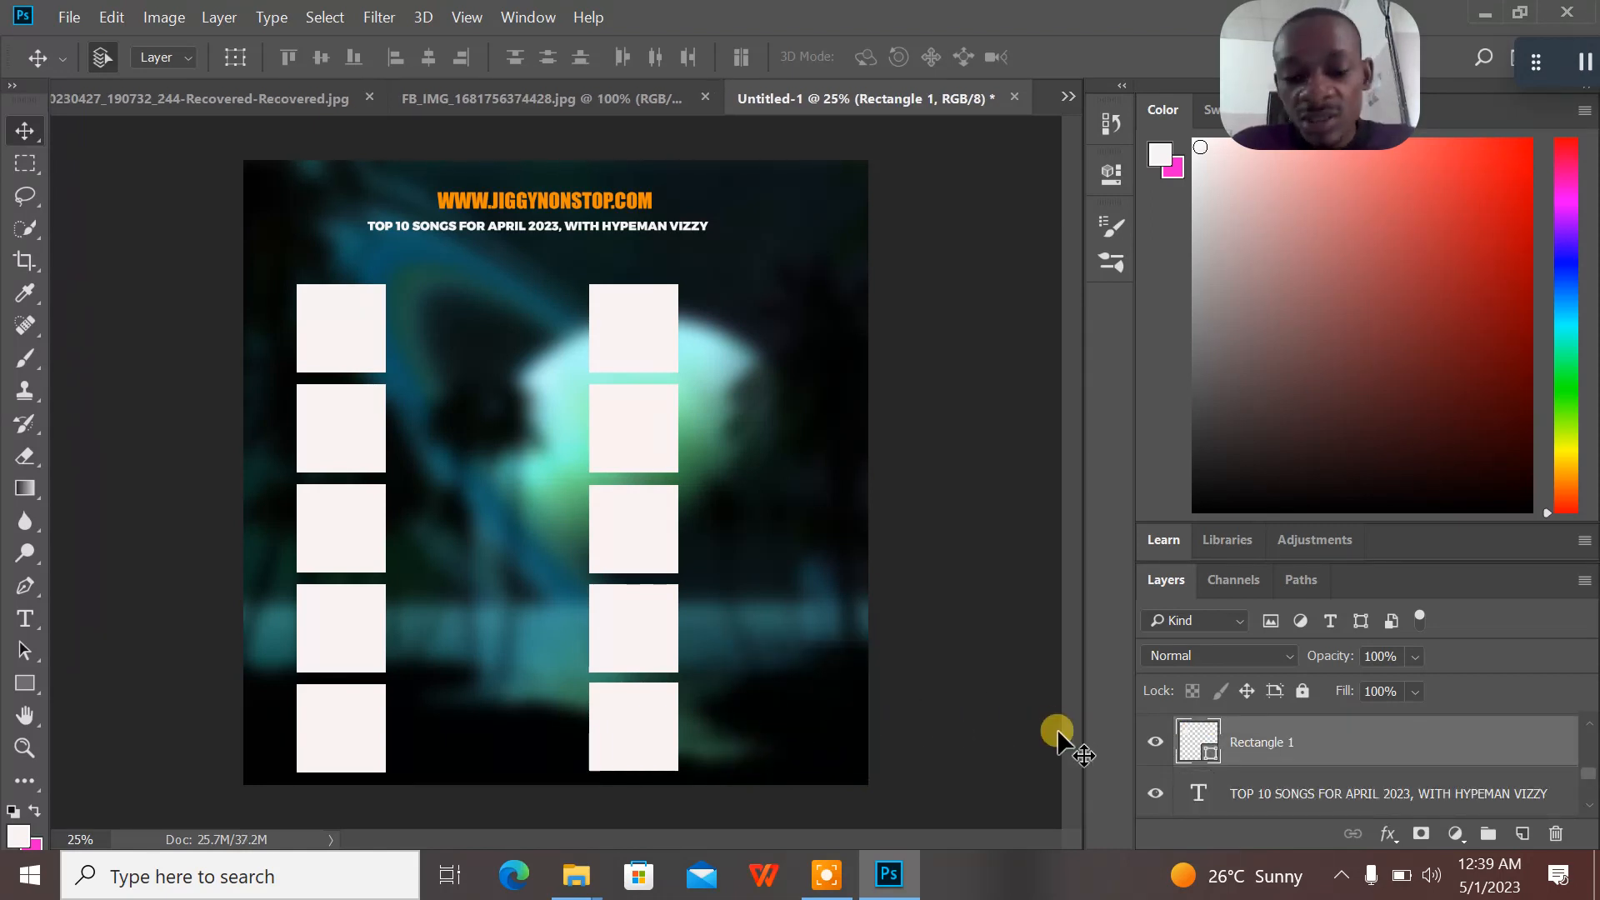
- Select the first column's top square, place the benzkinny cover above its layer and scale it to about 24%
left_click(350, 336)
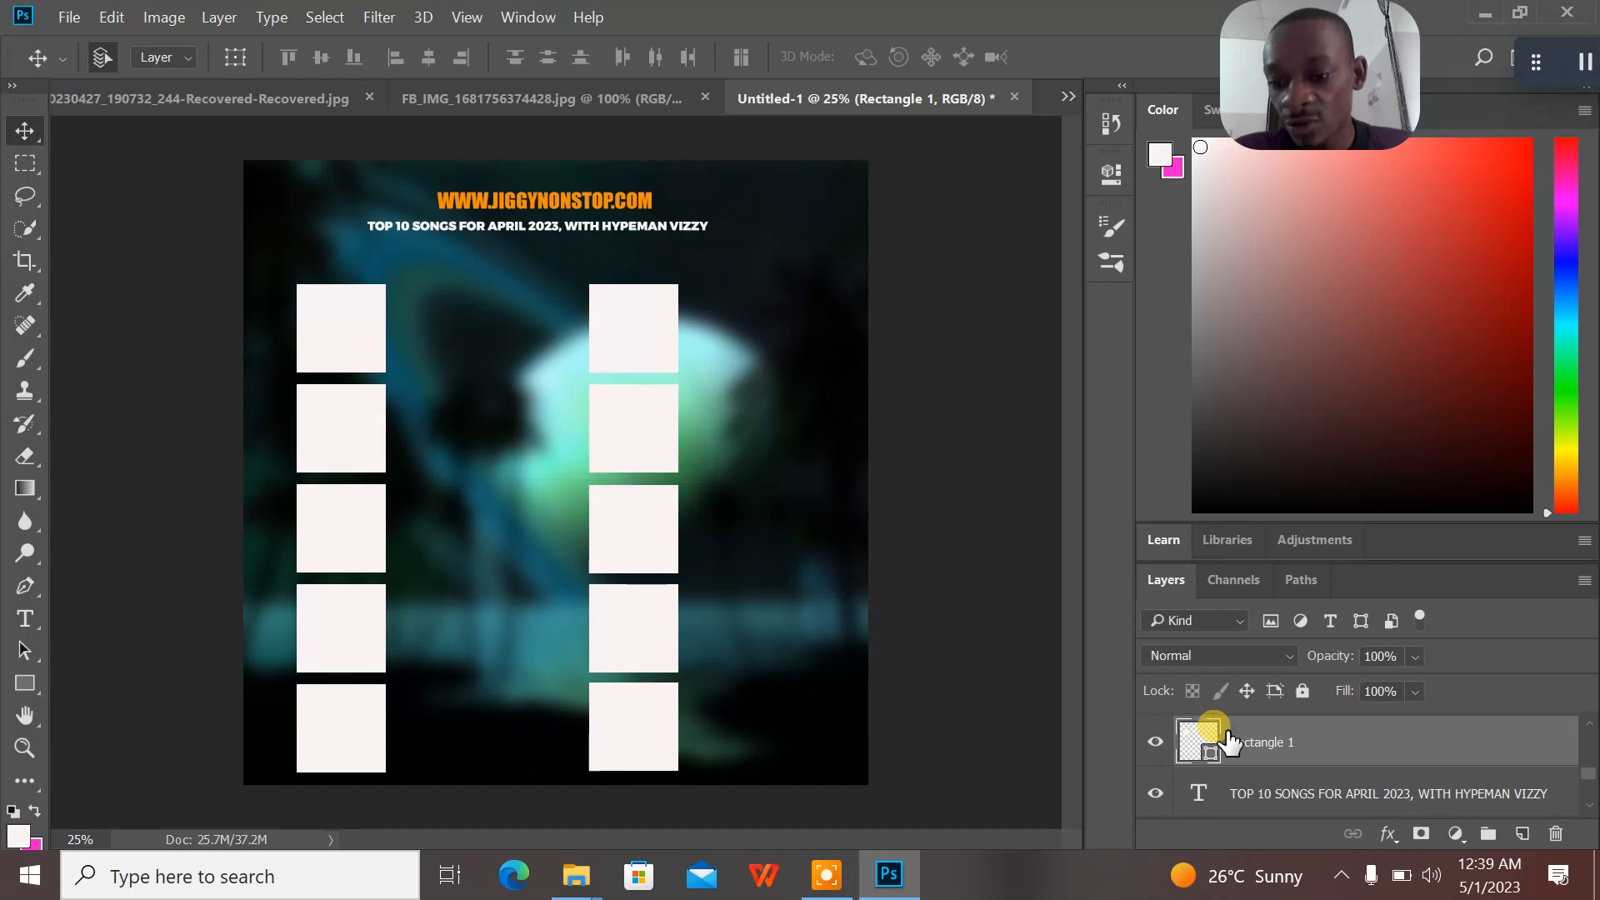
left_click(342, 348)
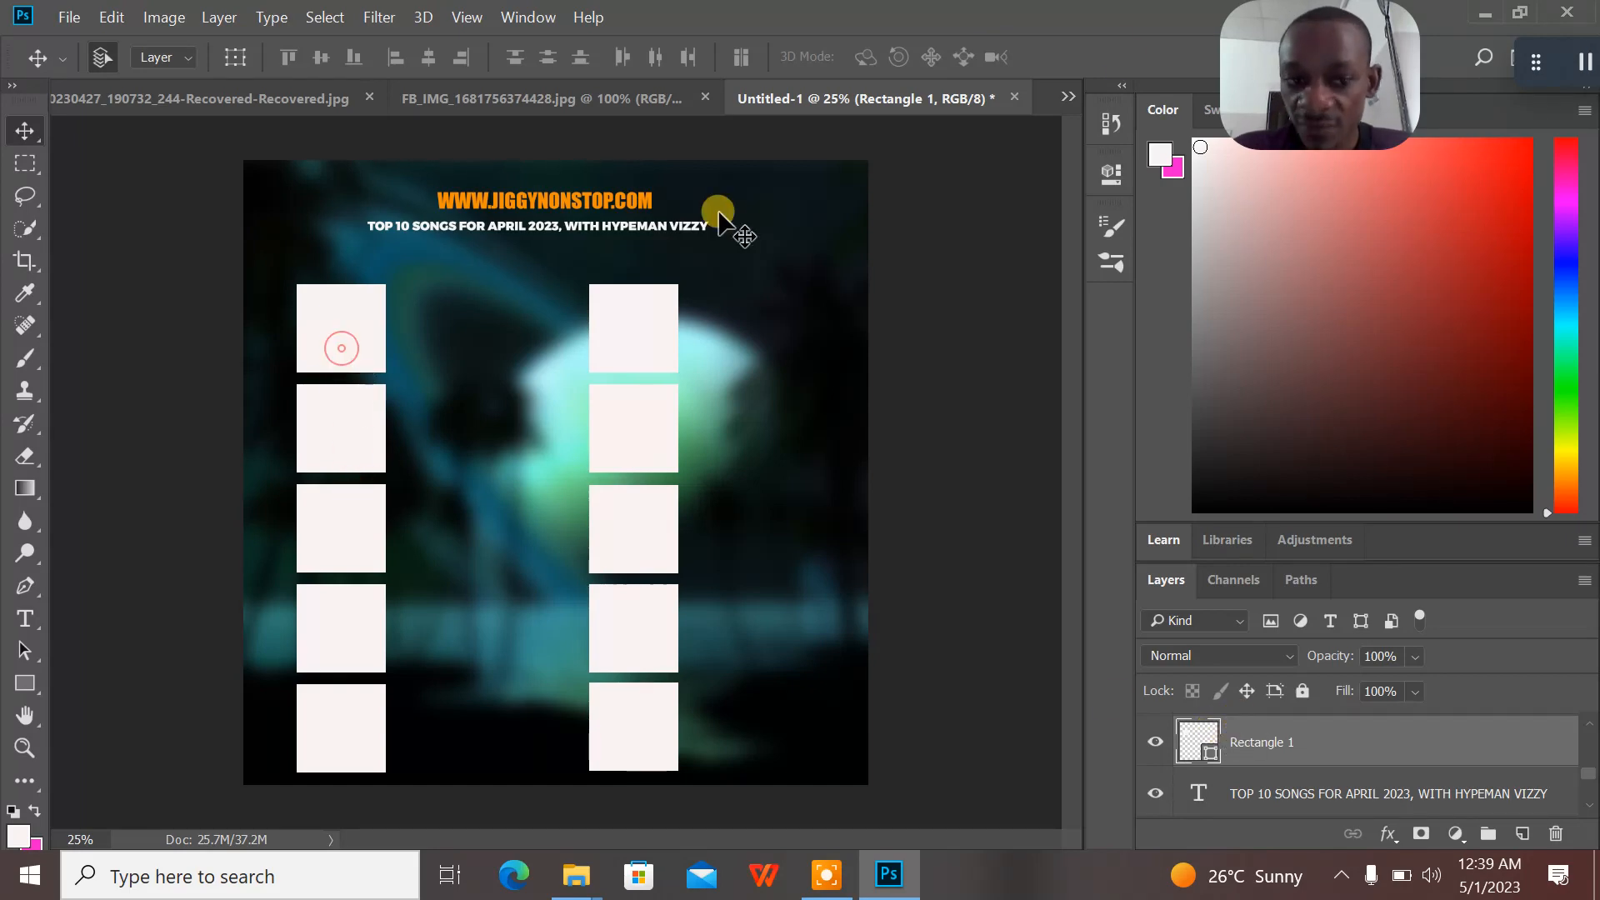
left_click(888, 874)
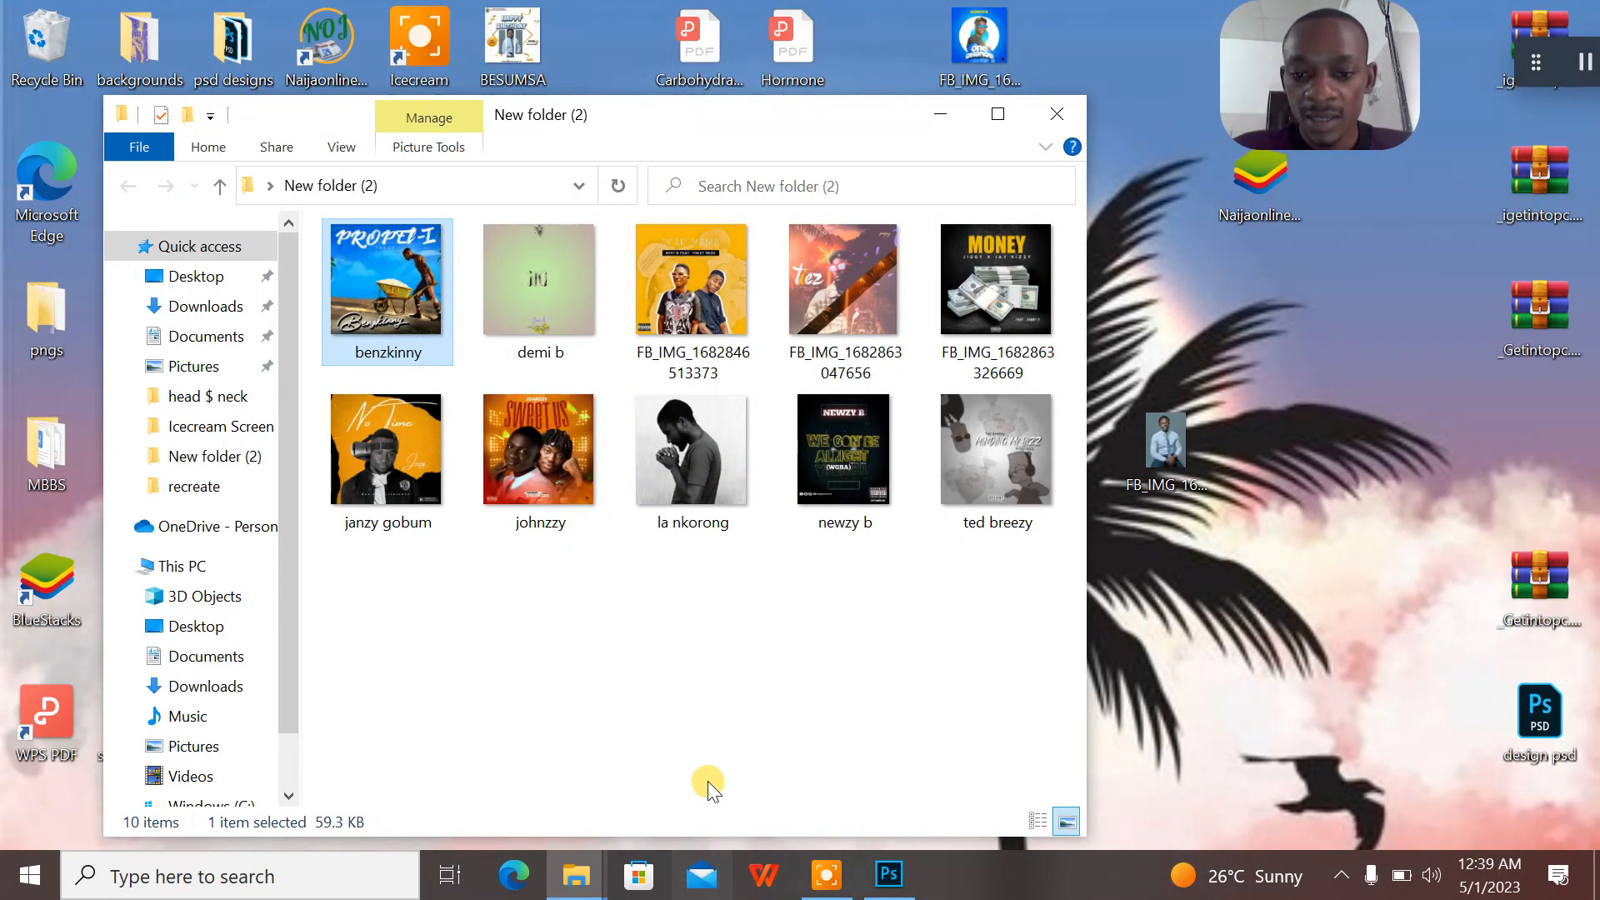
left_click_drag(400, 329, 427, 403)
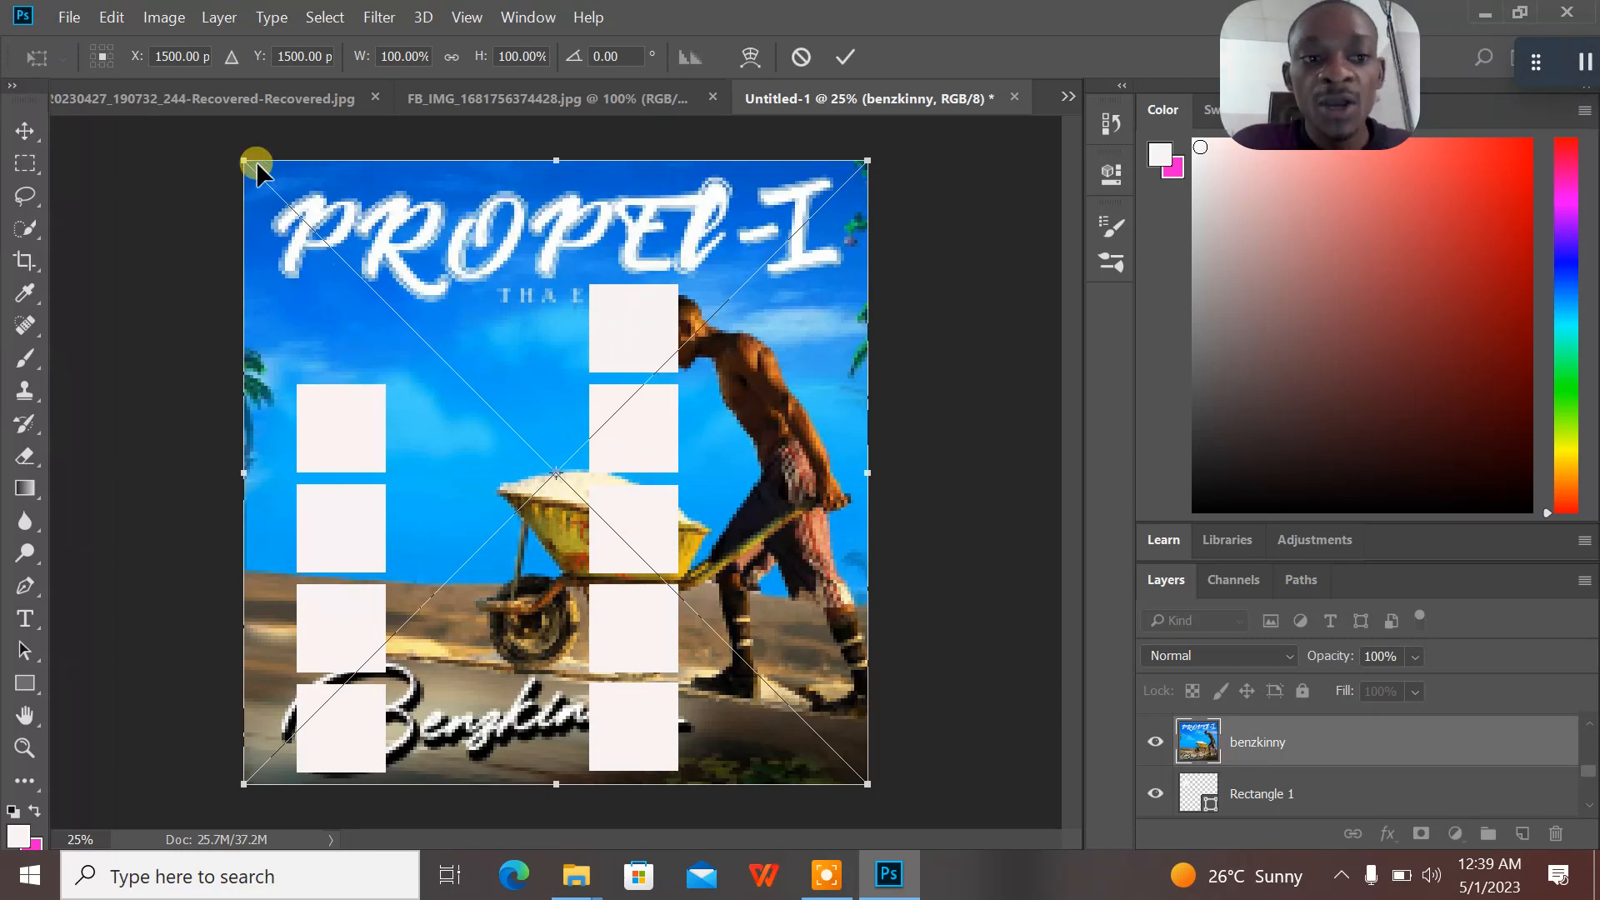
left_click_drag(235, 160, 696, 636)
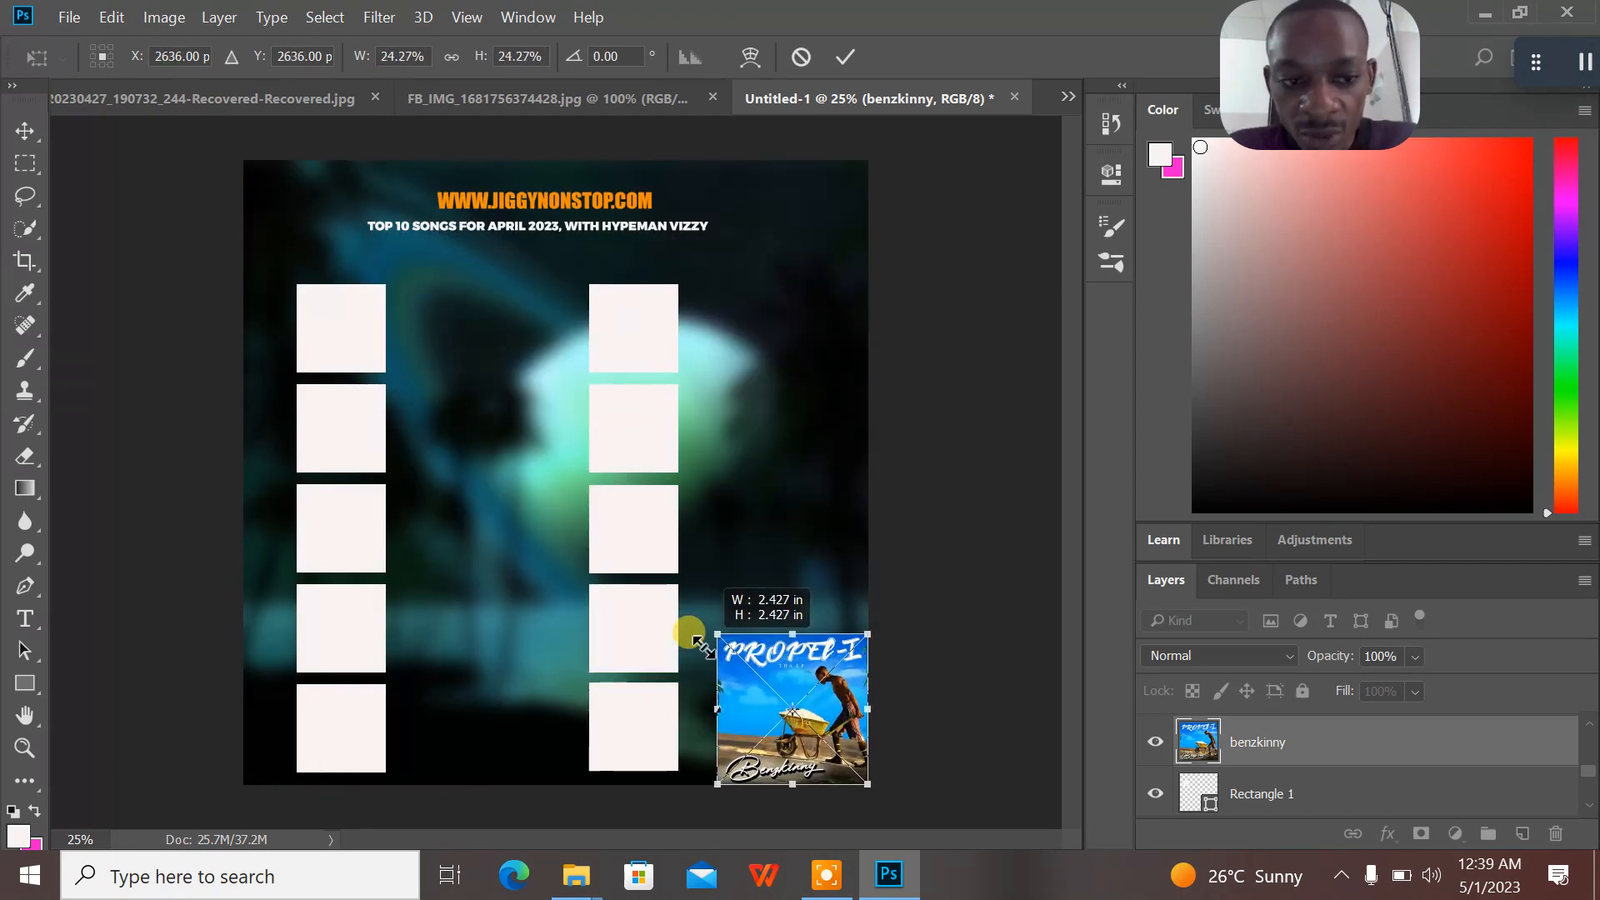
left_click(843, 55)
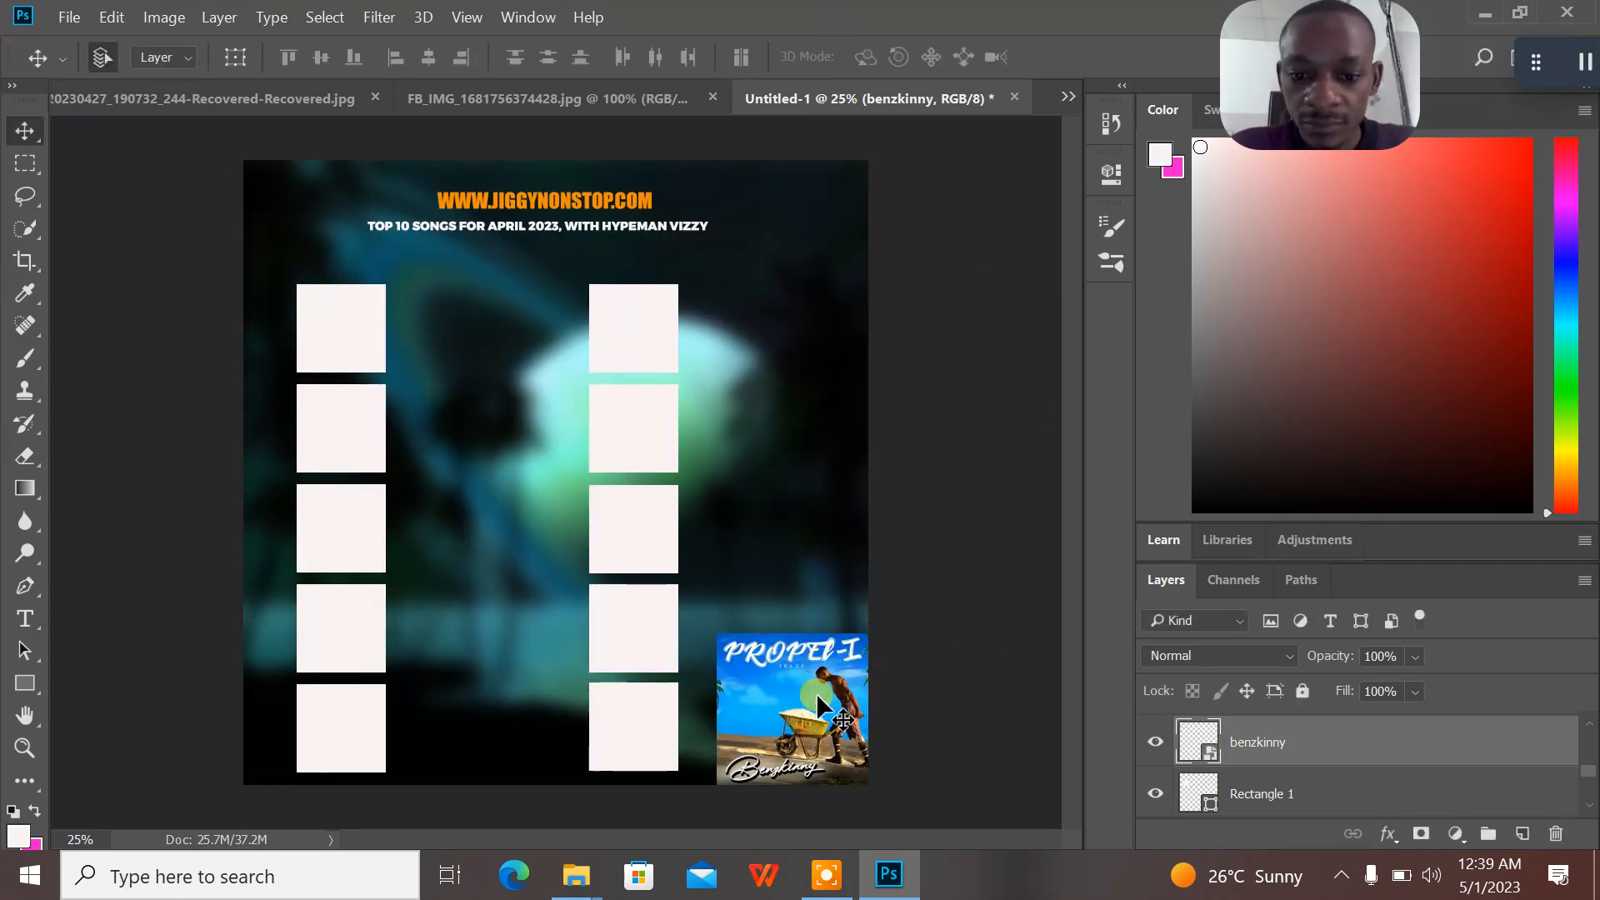
- Move the benzkinny cover over the top square of the first column and centre it there
left_click_drag(813, 692, 330, 338)
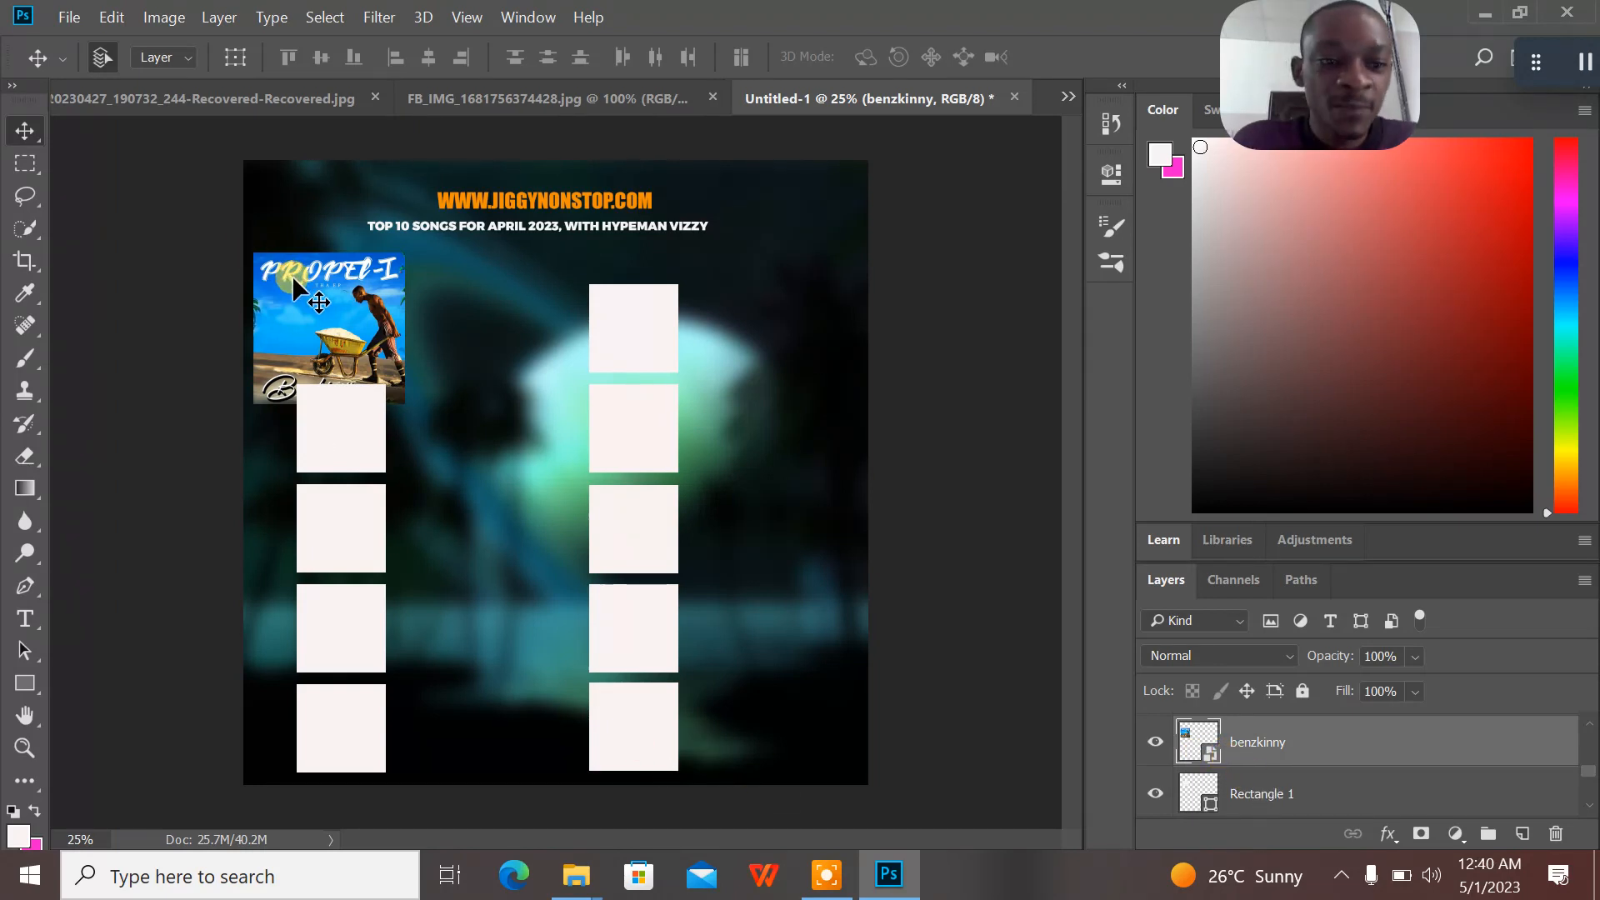
left_click_drag(292, 276, 317, 296)
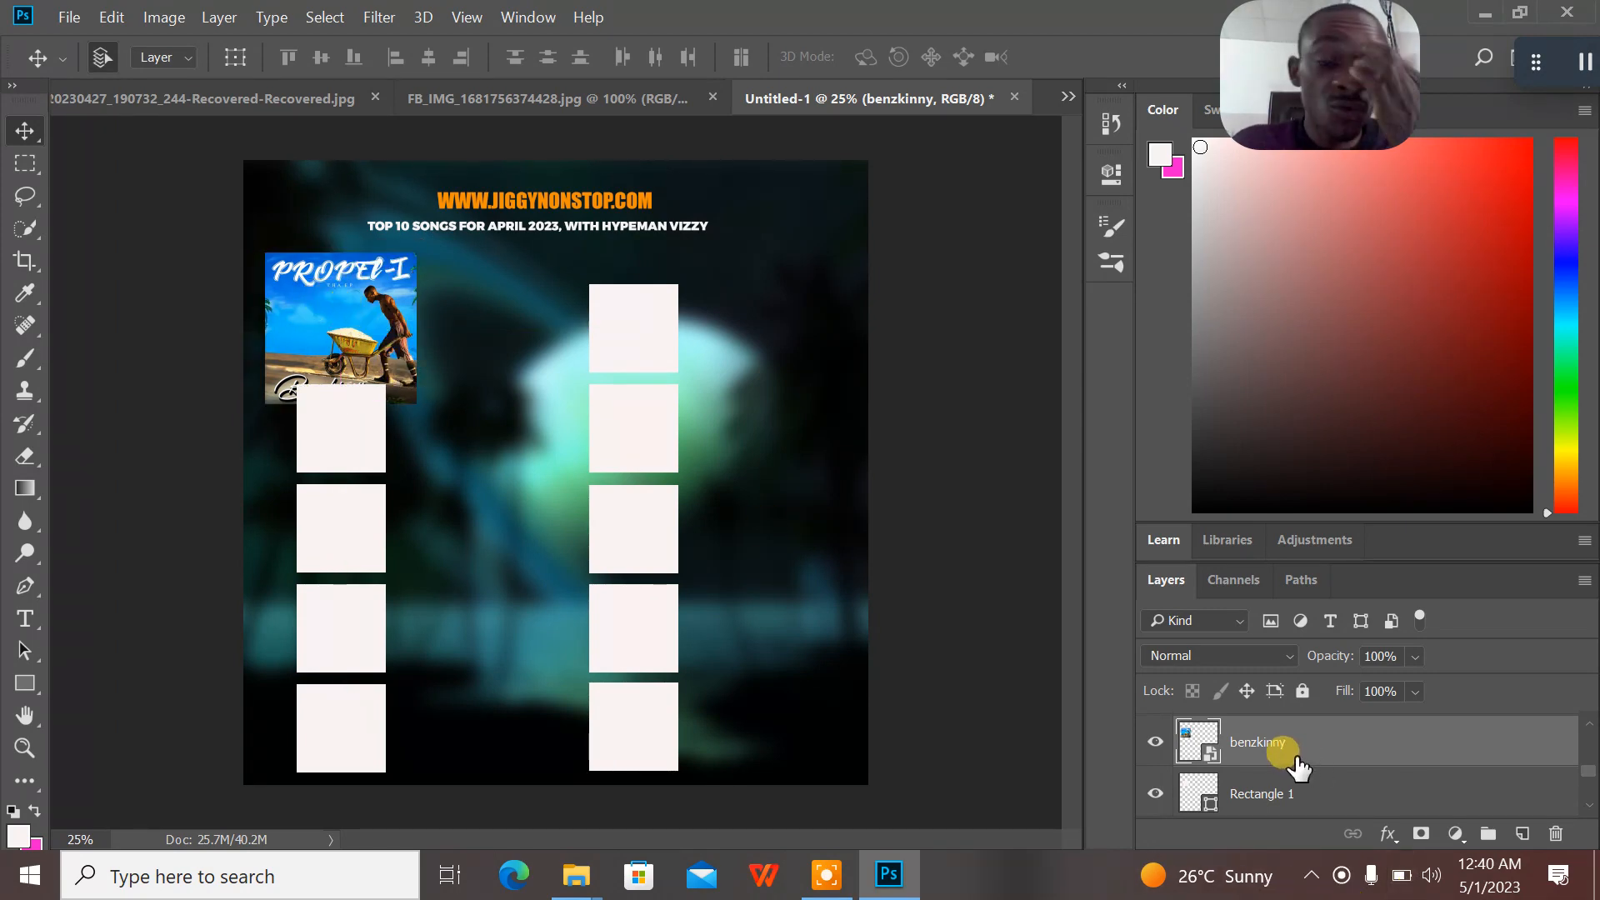
- Check the covers in the reference flyer and clip the benzkinny cover to the first column's top square with a clipping mask
left_click(628, 100)
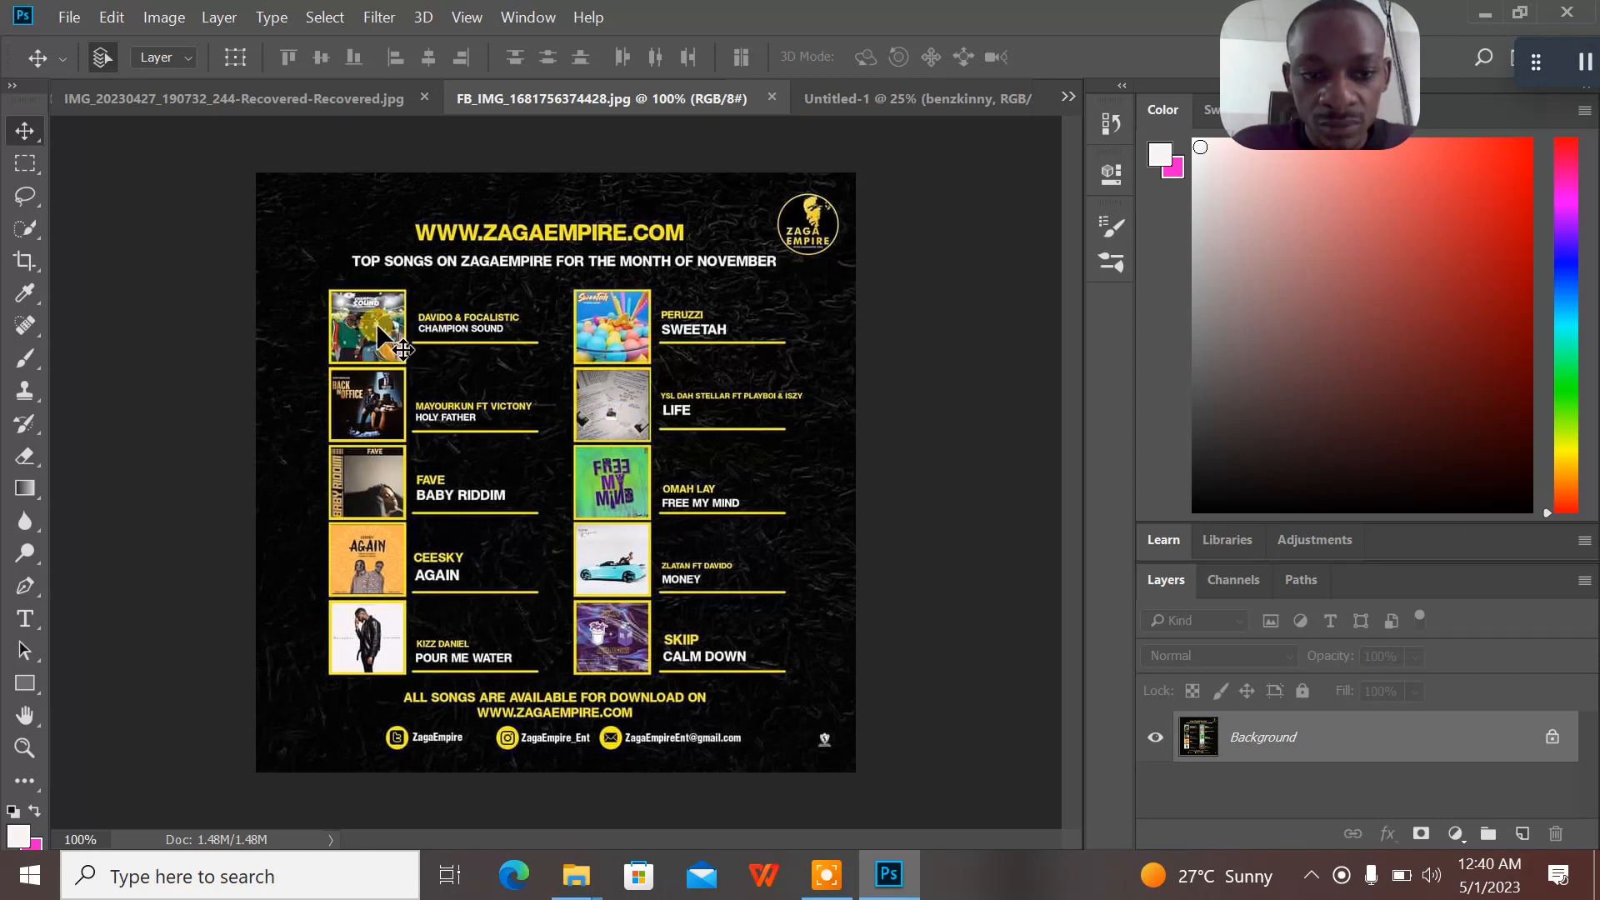
left_click(974, 99)
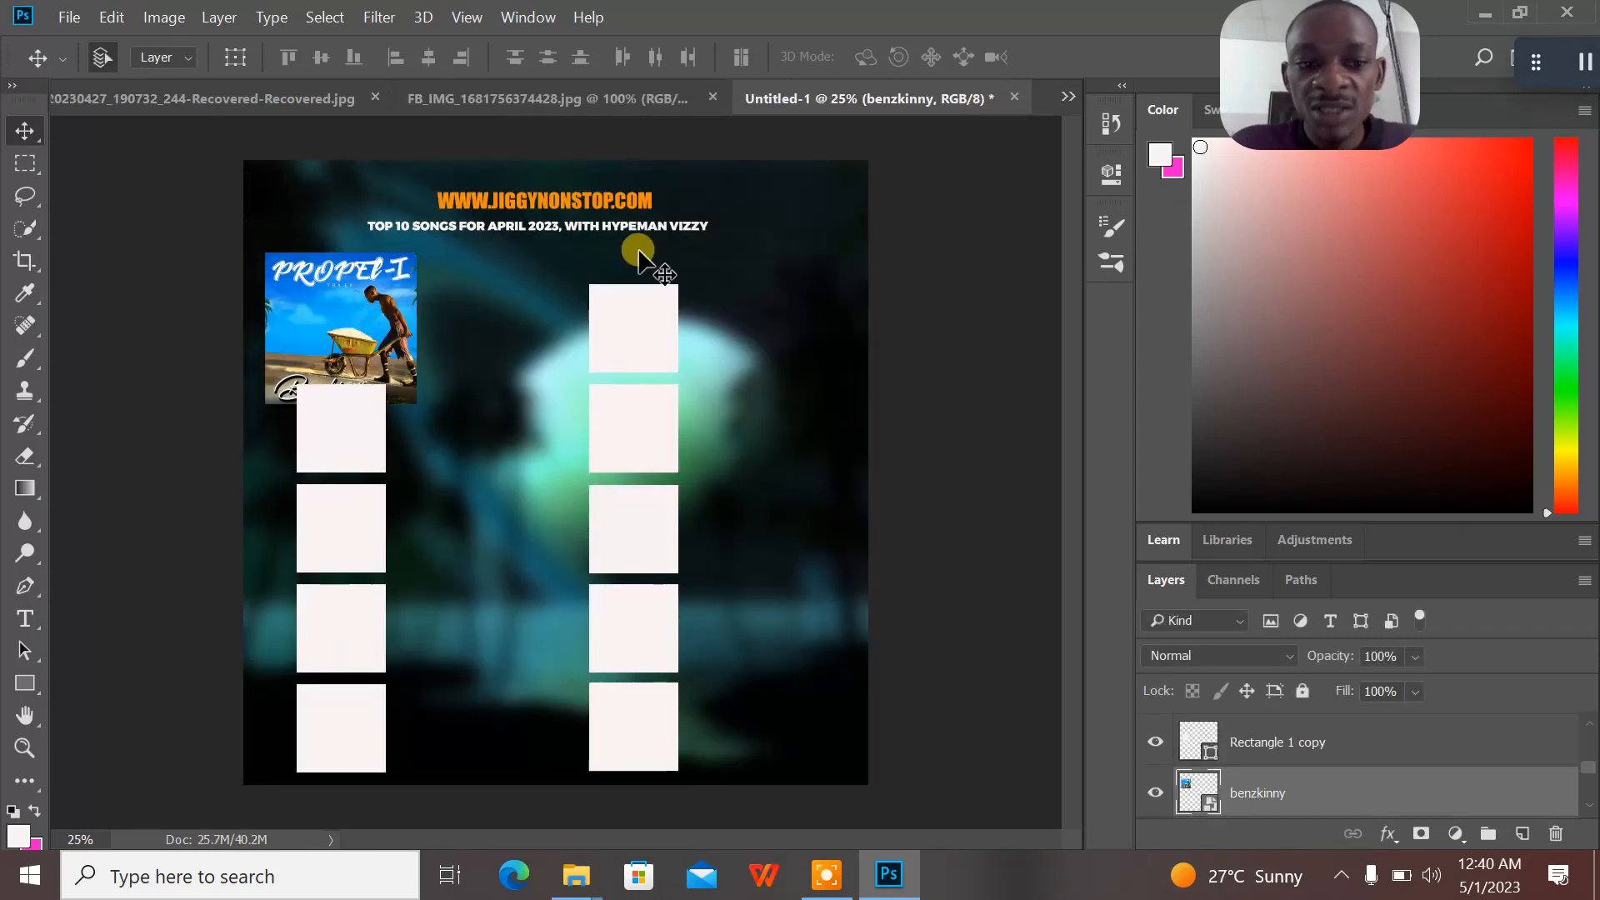
left_click(537, 99)
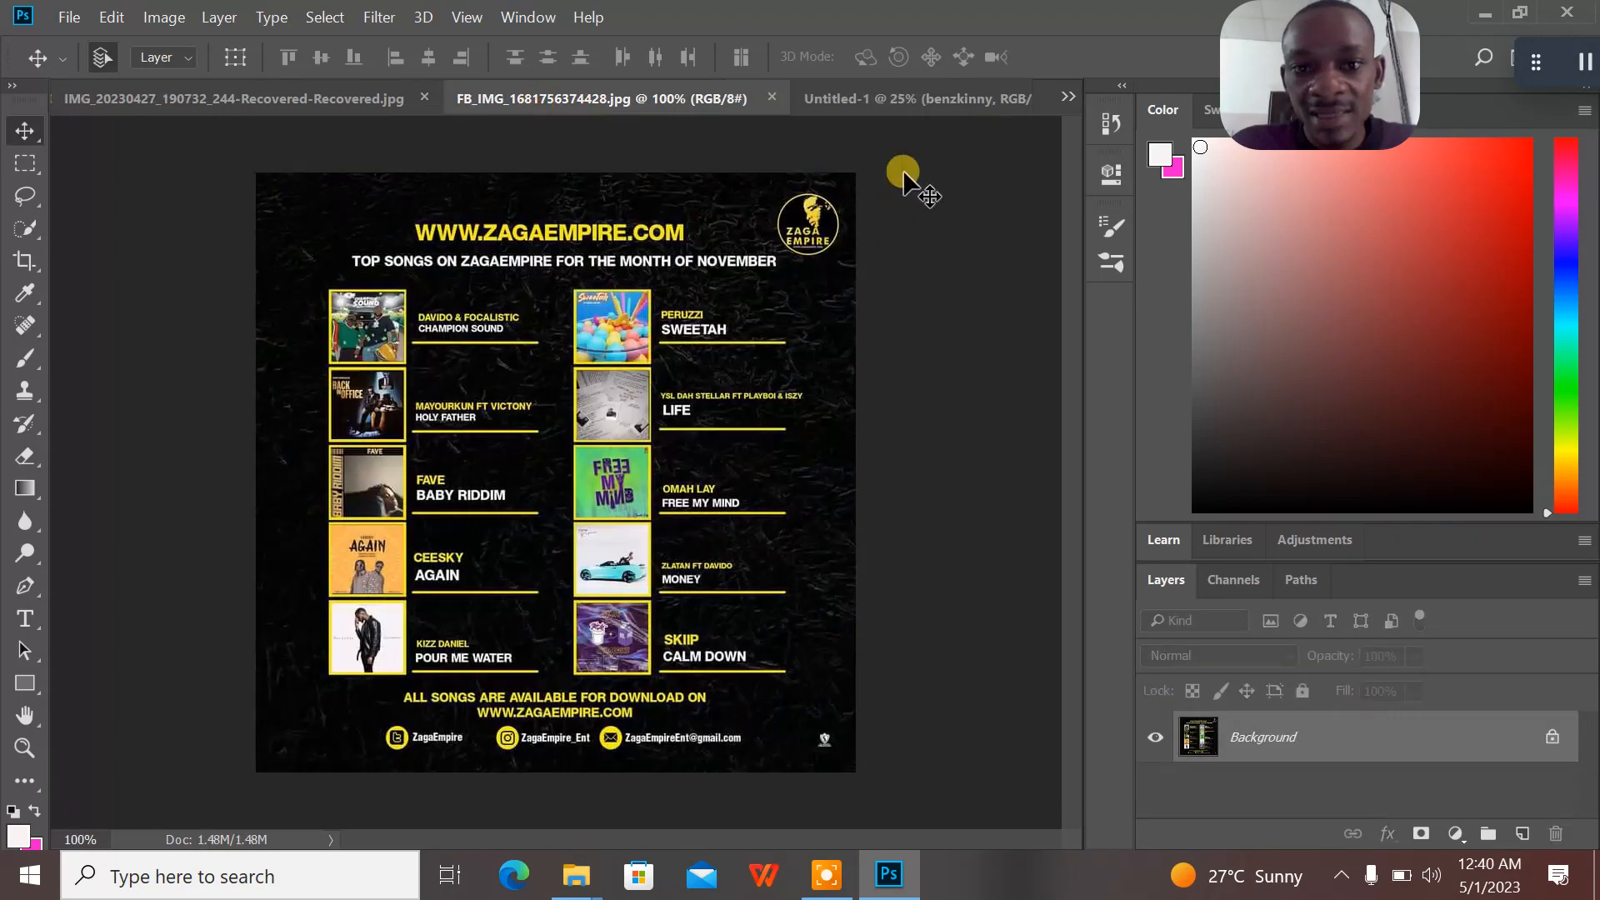
left_click(929, 102)
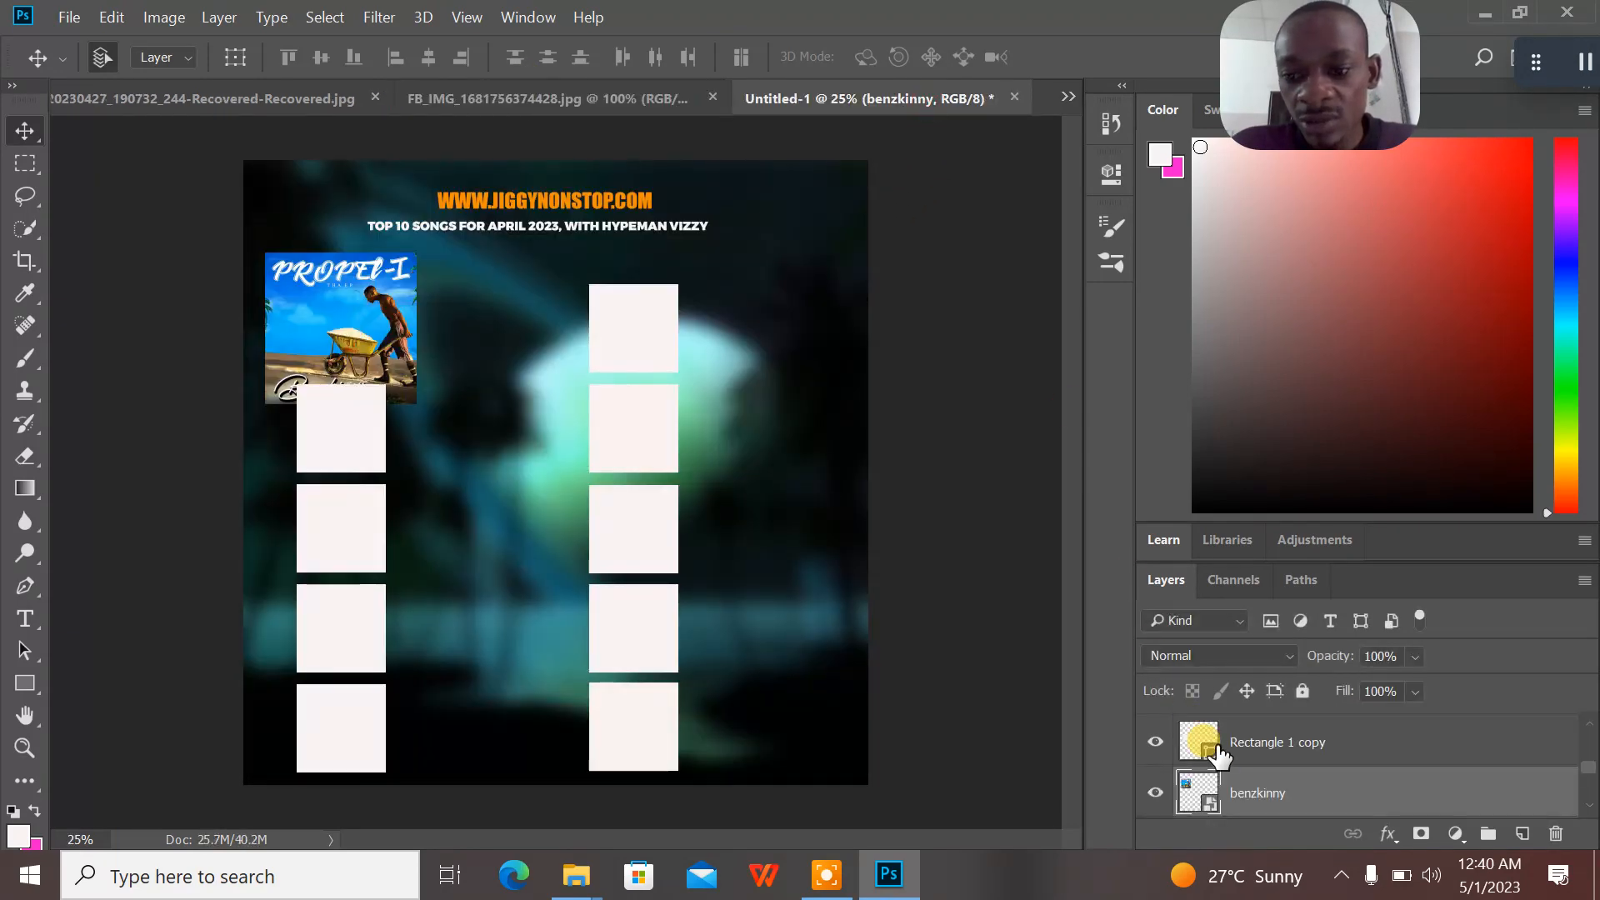
right_click(1287, 795)
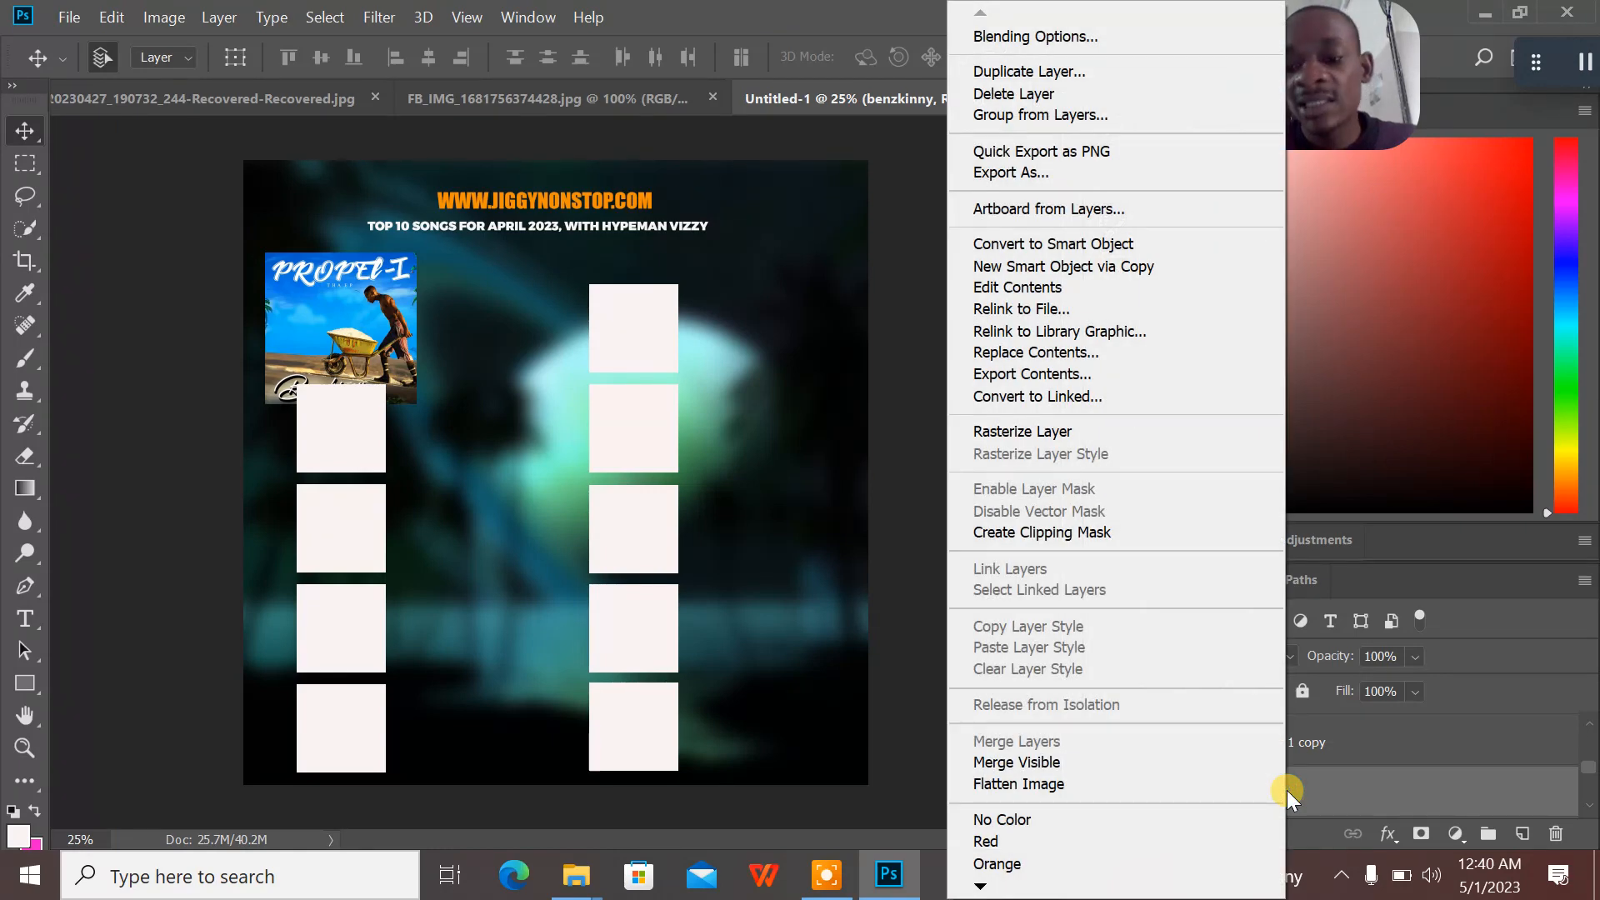
left_click(1053, 532)
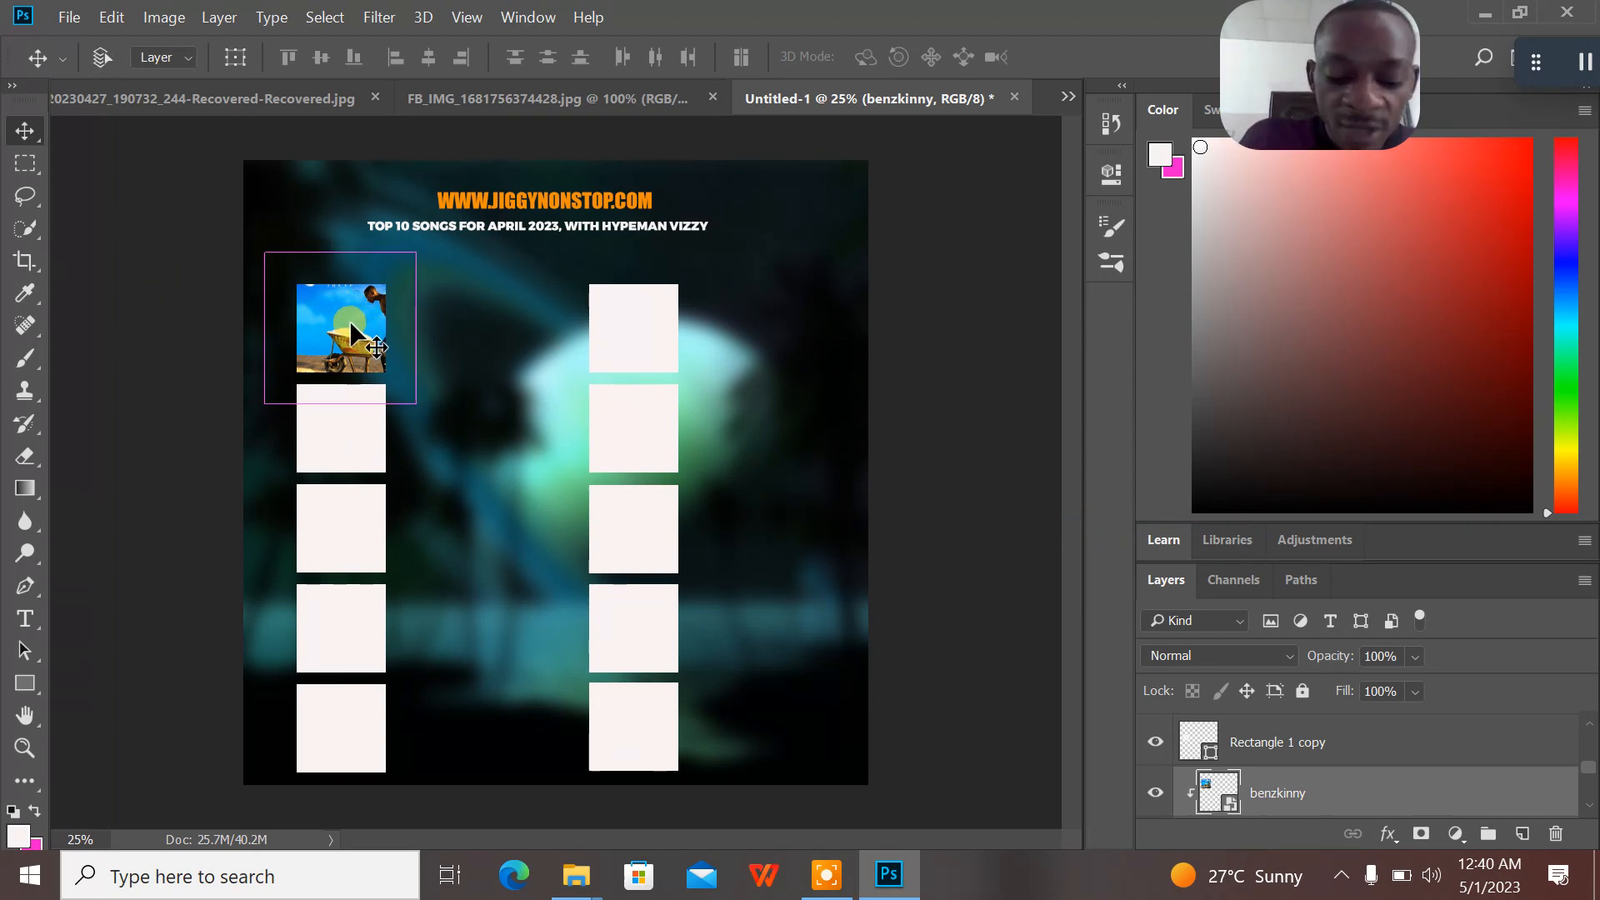
- Scale the clipped benzkinny cover down to about 14.5%, align it with the first column's top square and commit the transform
key("ctrl+t")
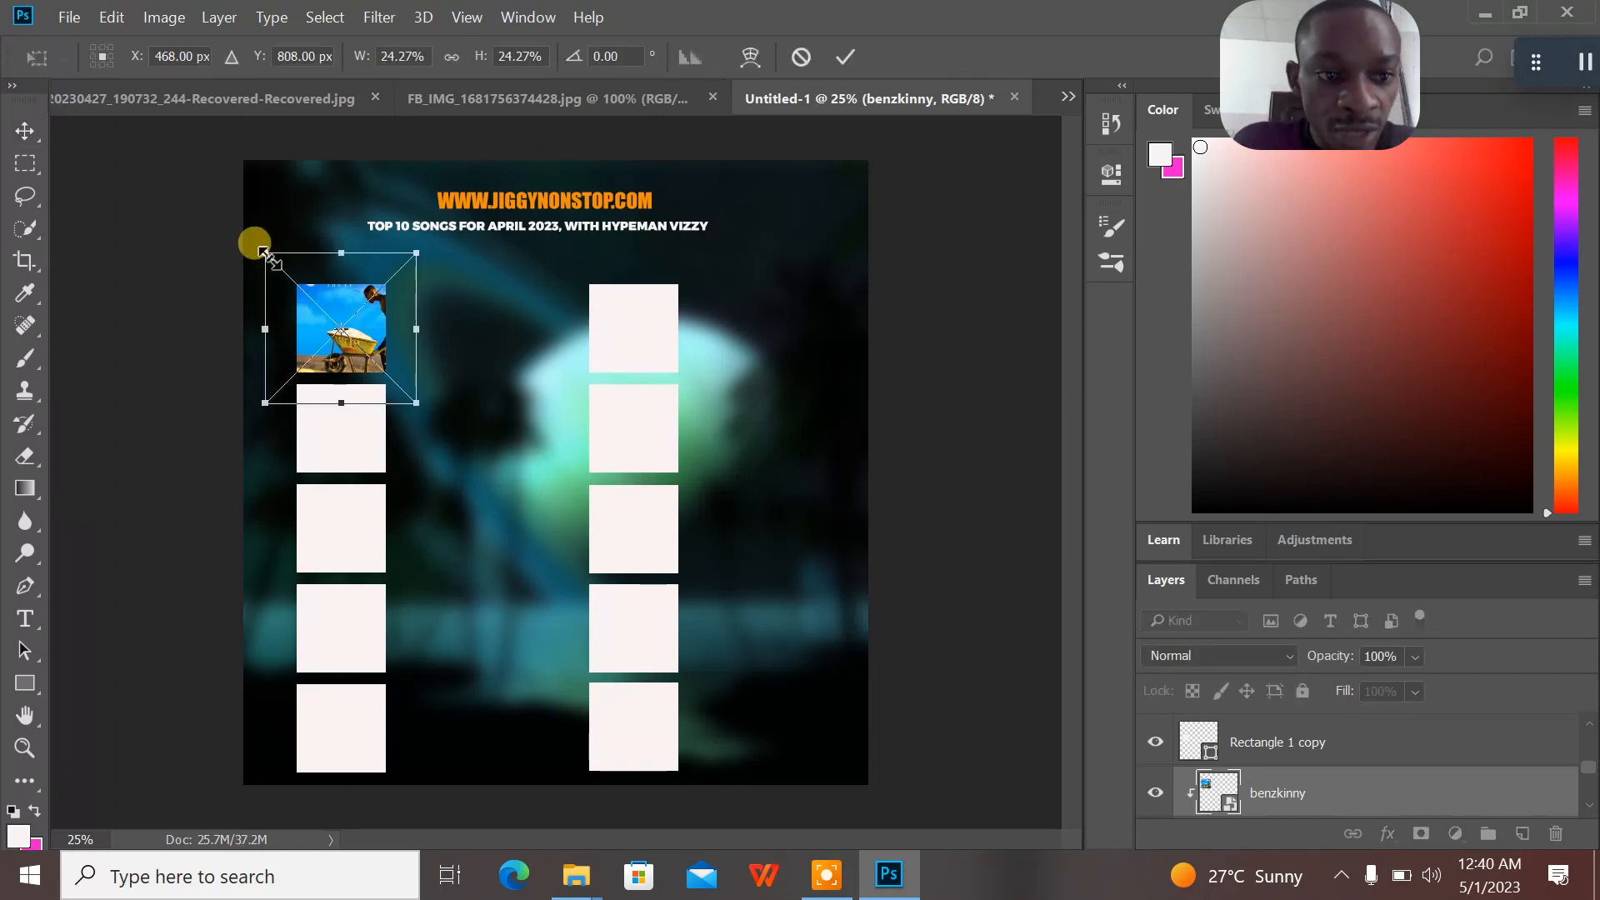
left_click_drag(261, 250, 340, 308)
left_click(286, 280)
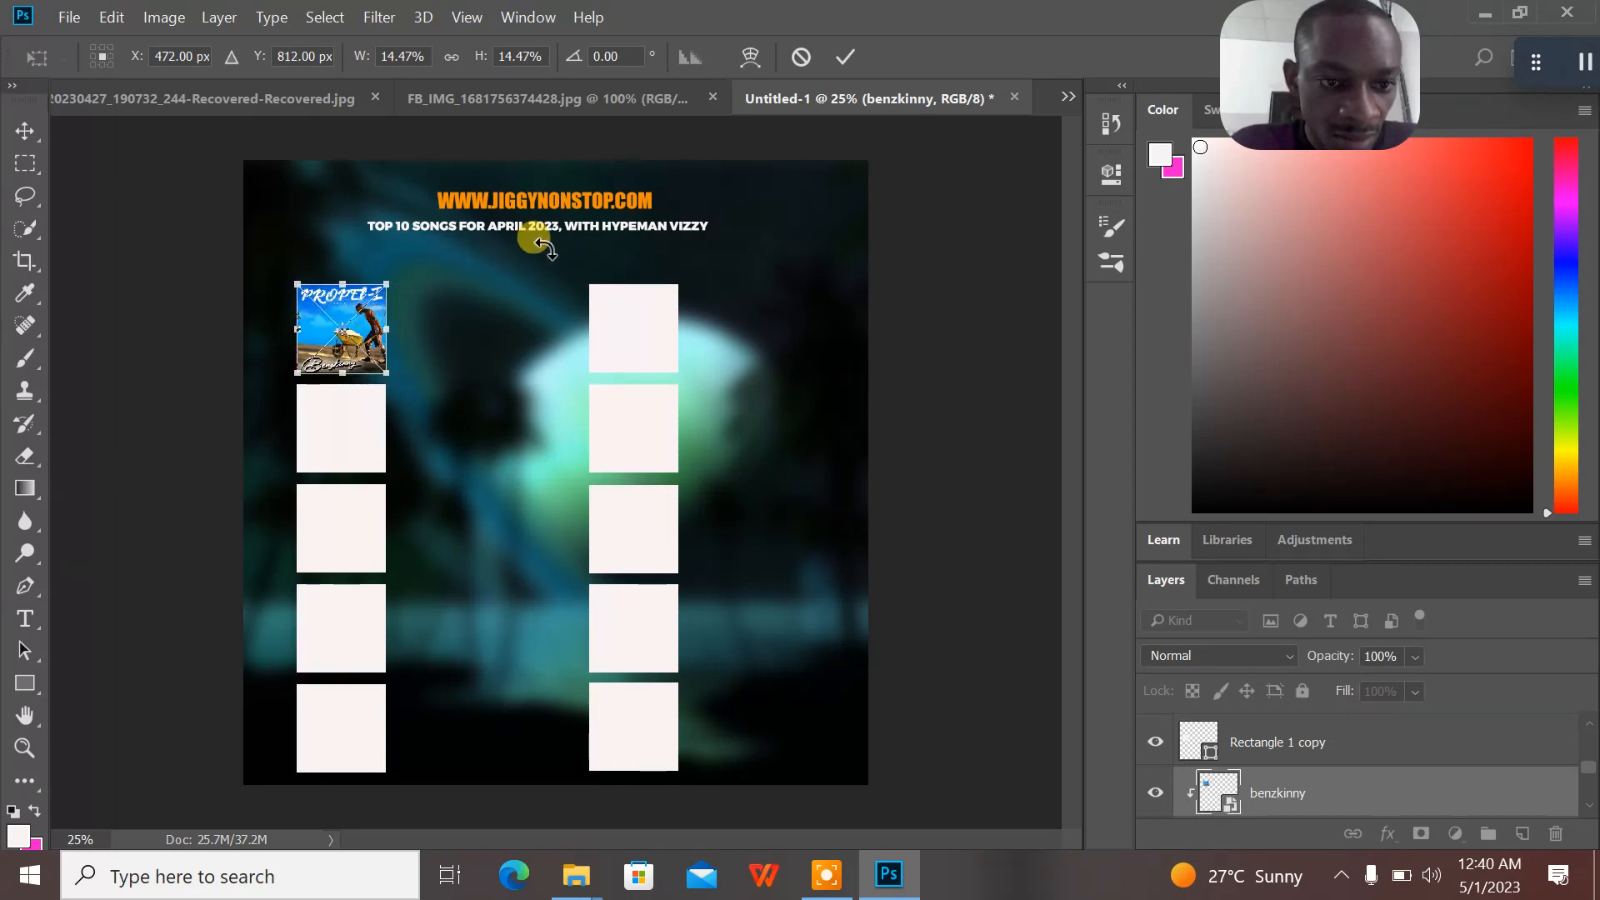
left_click(845, 55)
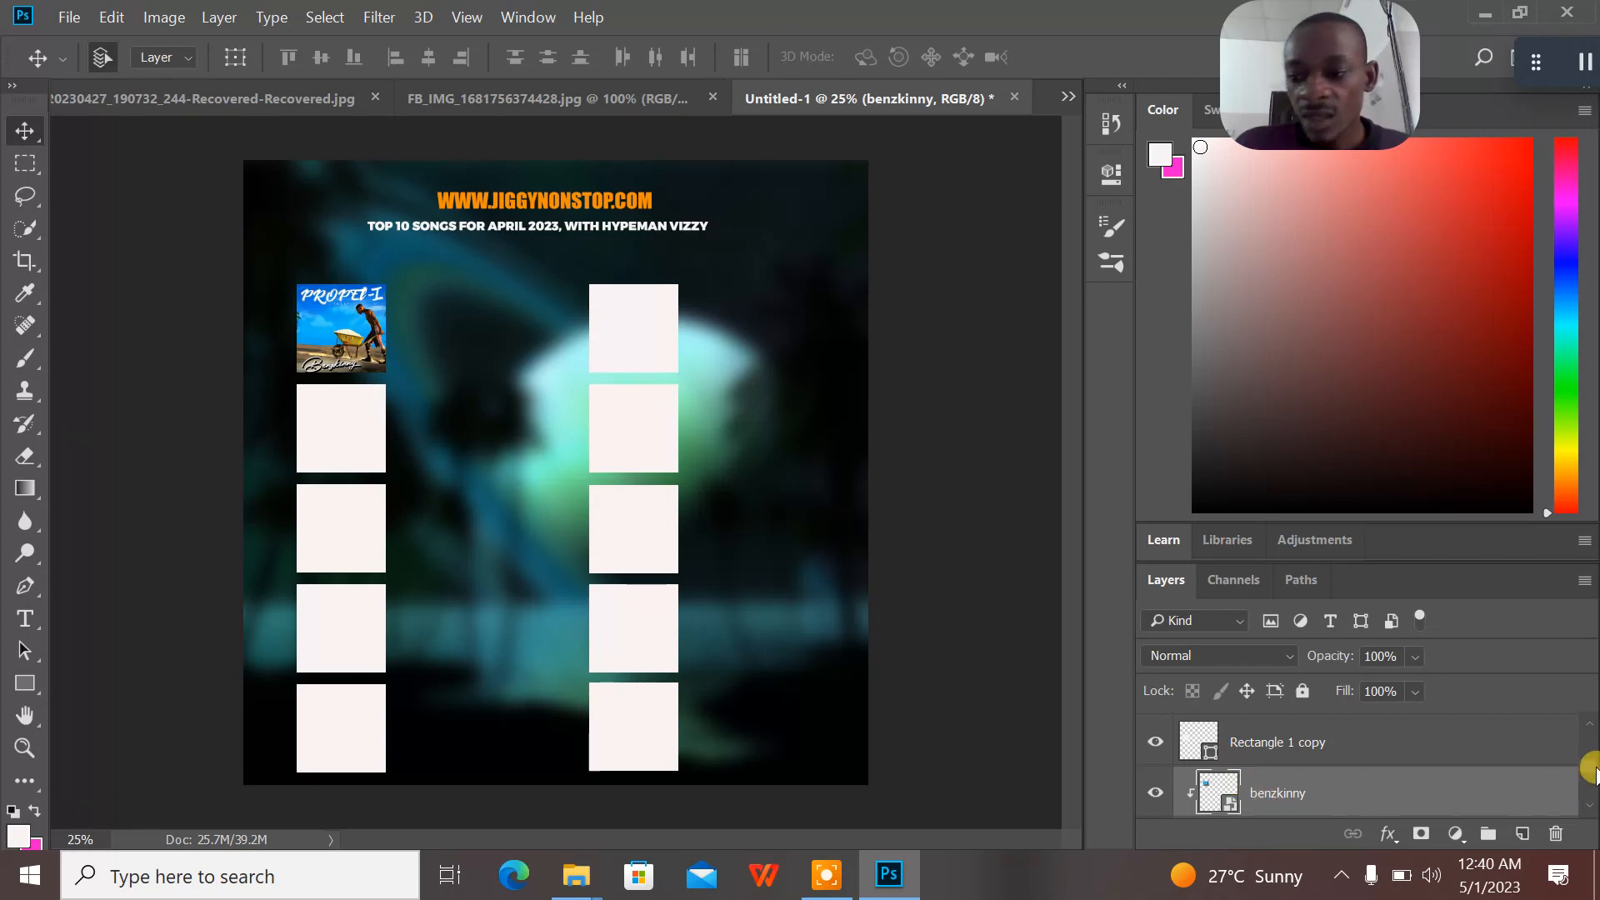
- Merge the benzkinny cover and its Rectangle 1 square into a single layer
left_click_drag(1589, 772, 1587, 772)
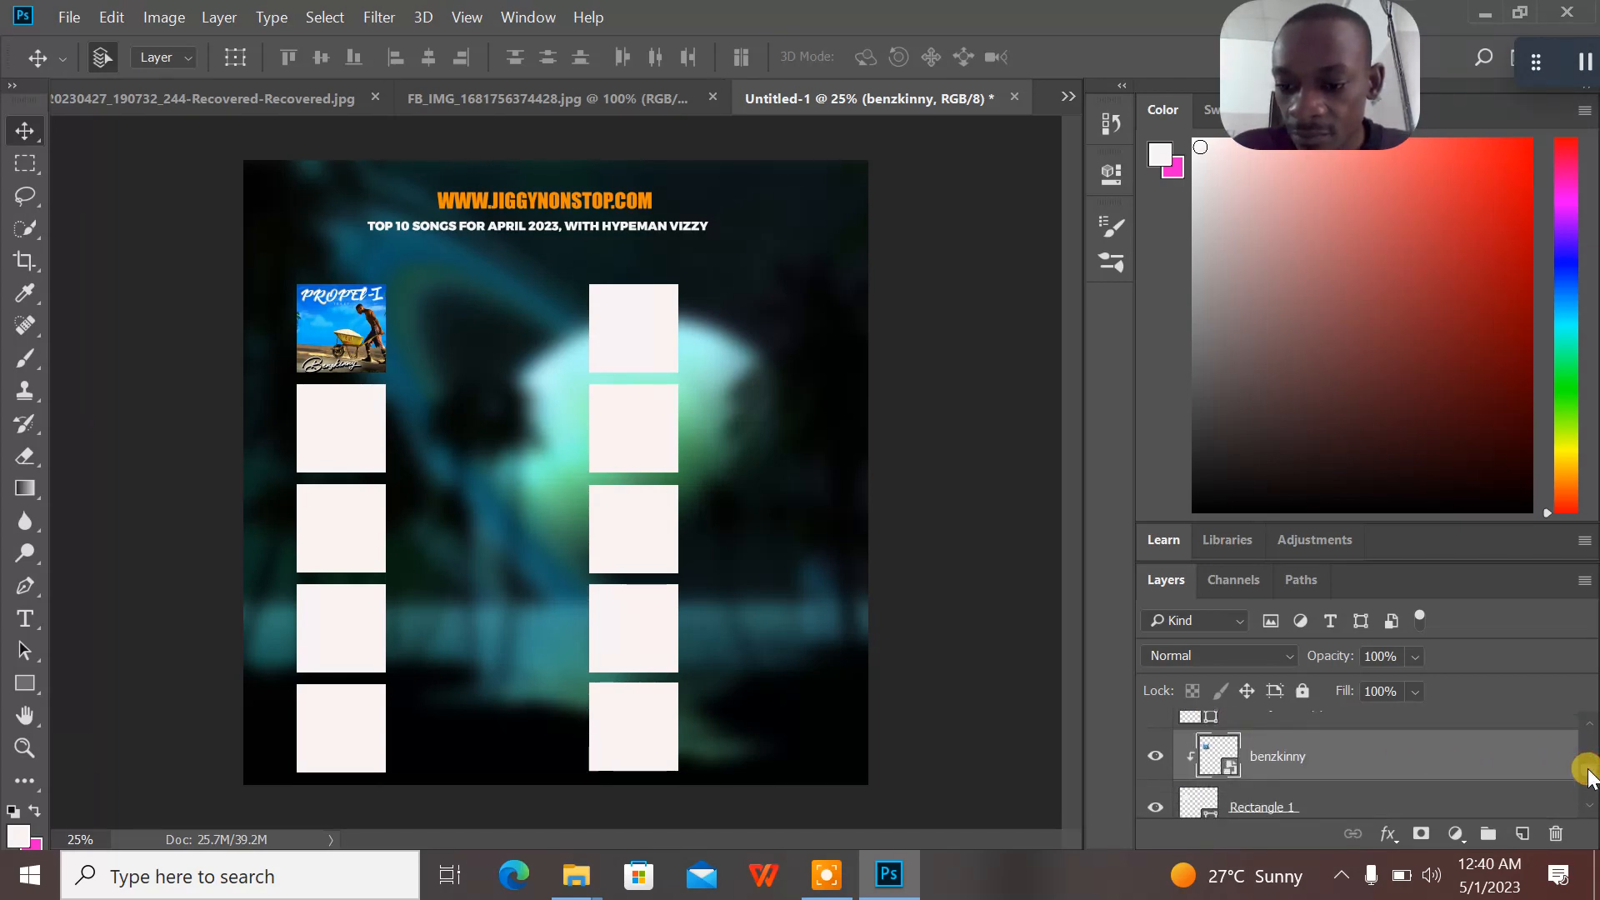
left_click(1331, 805, "shift")
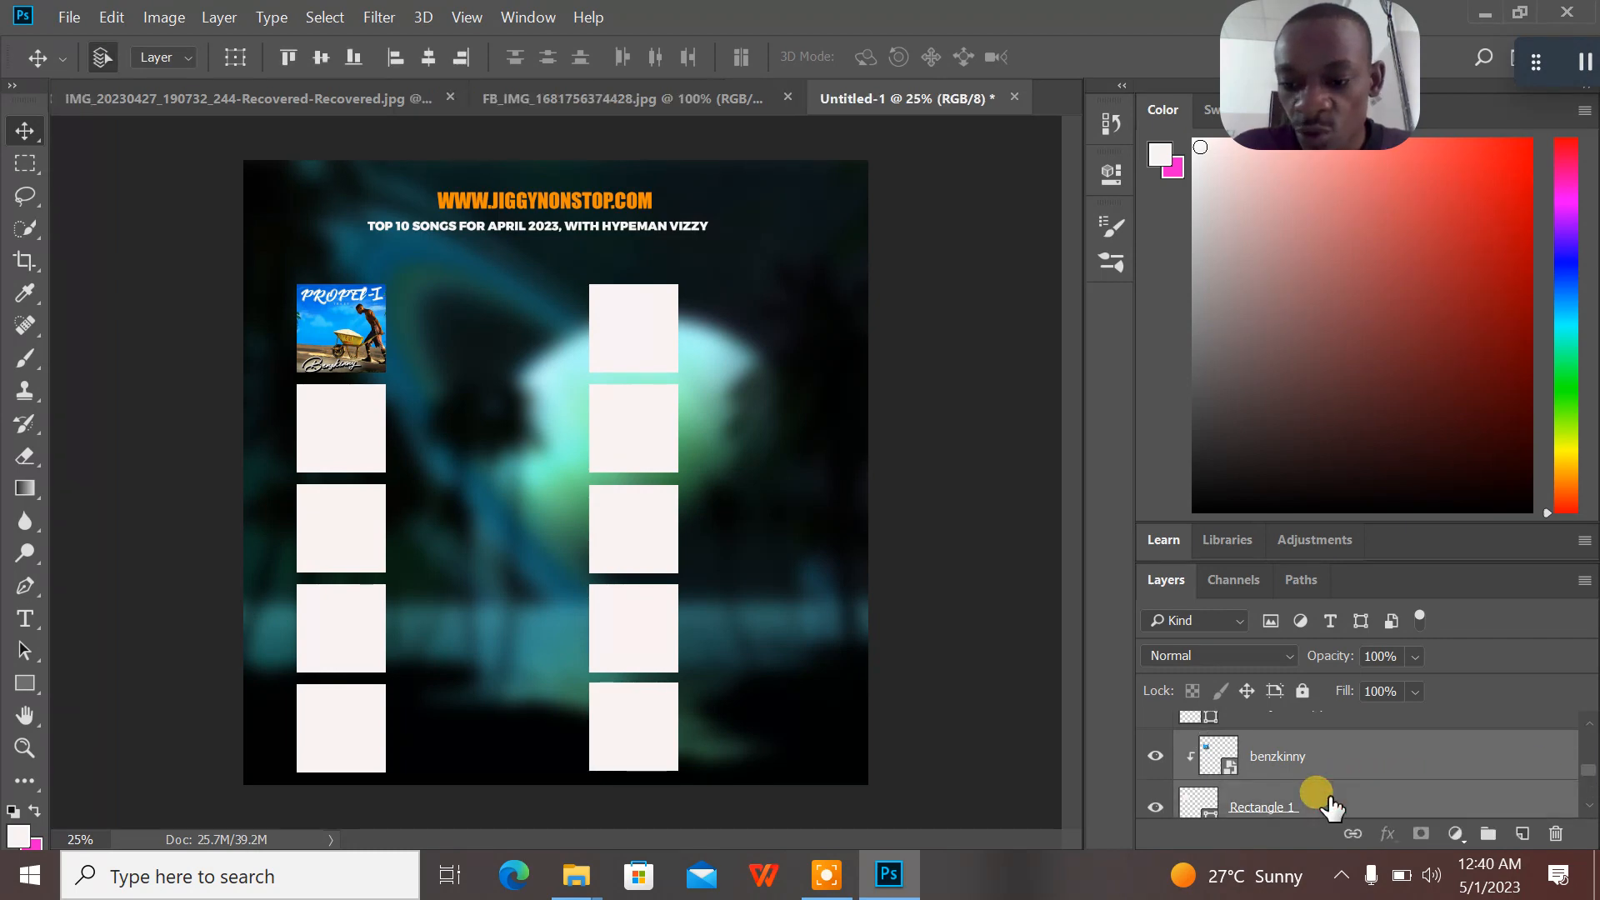
left_click(1322, 764)
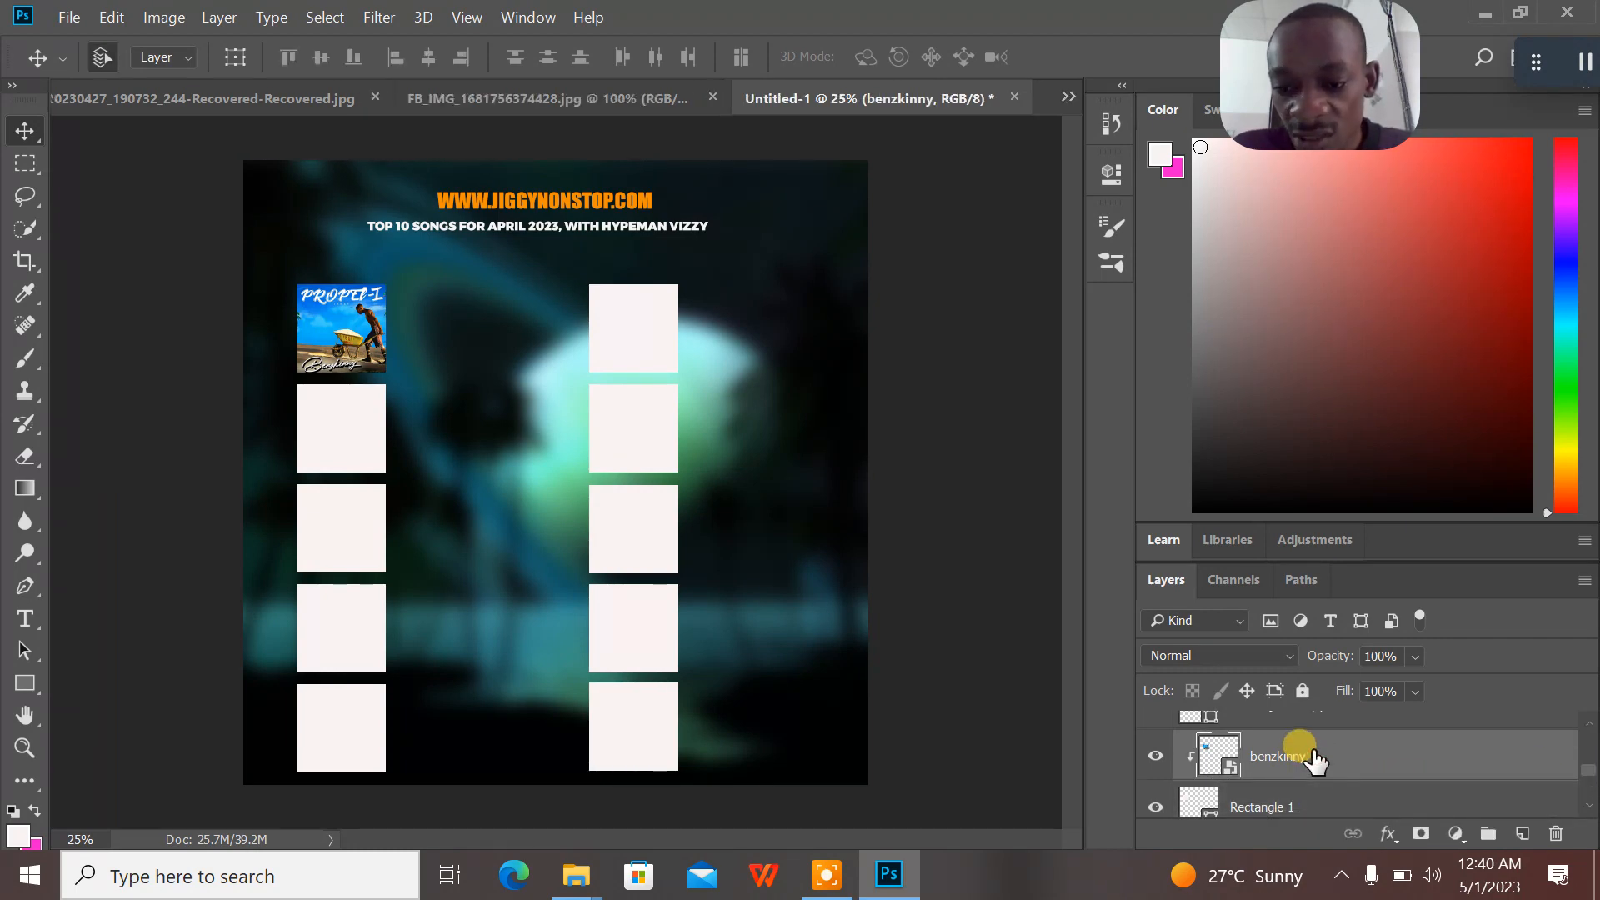
left_click(1312, 805, "ctrl")
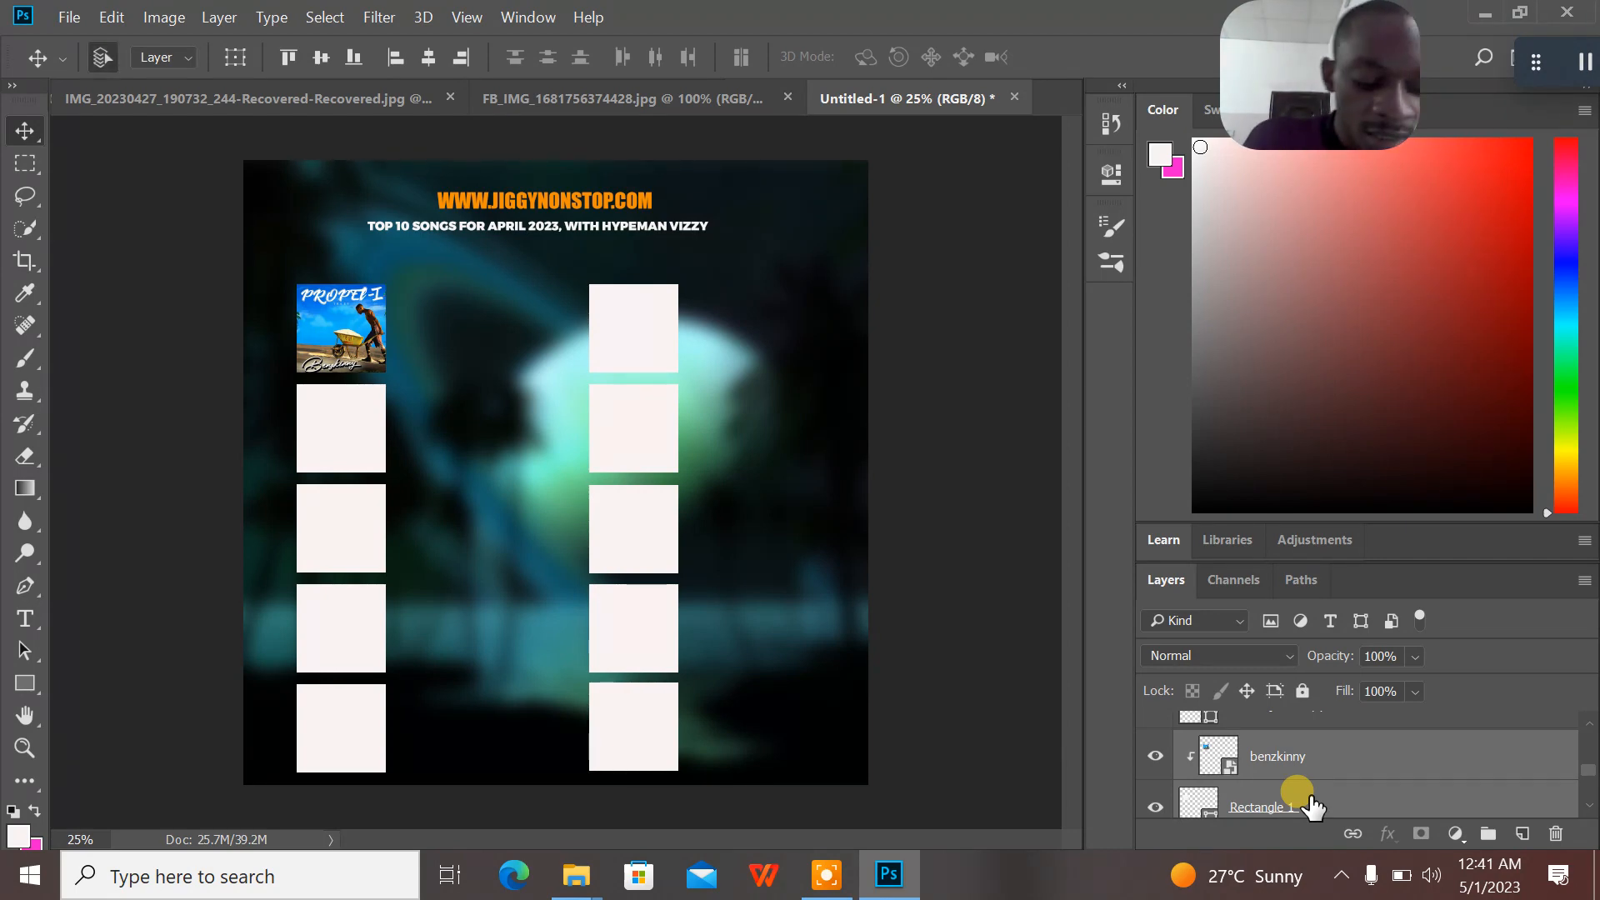
key("ctrl+e")
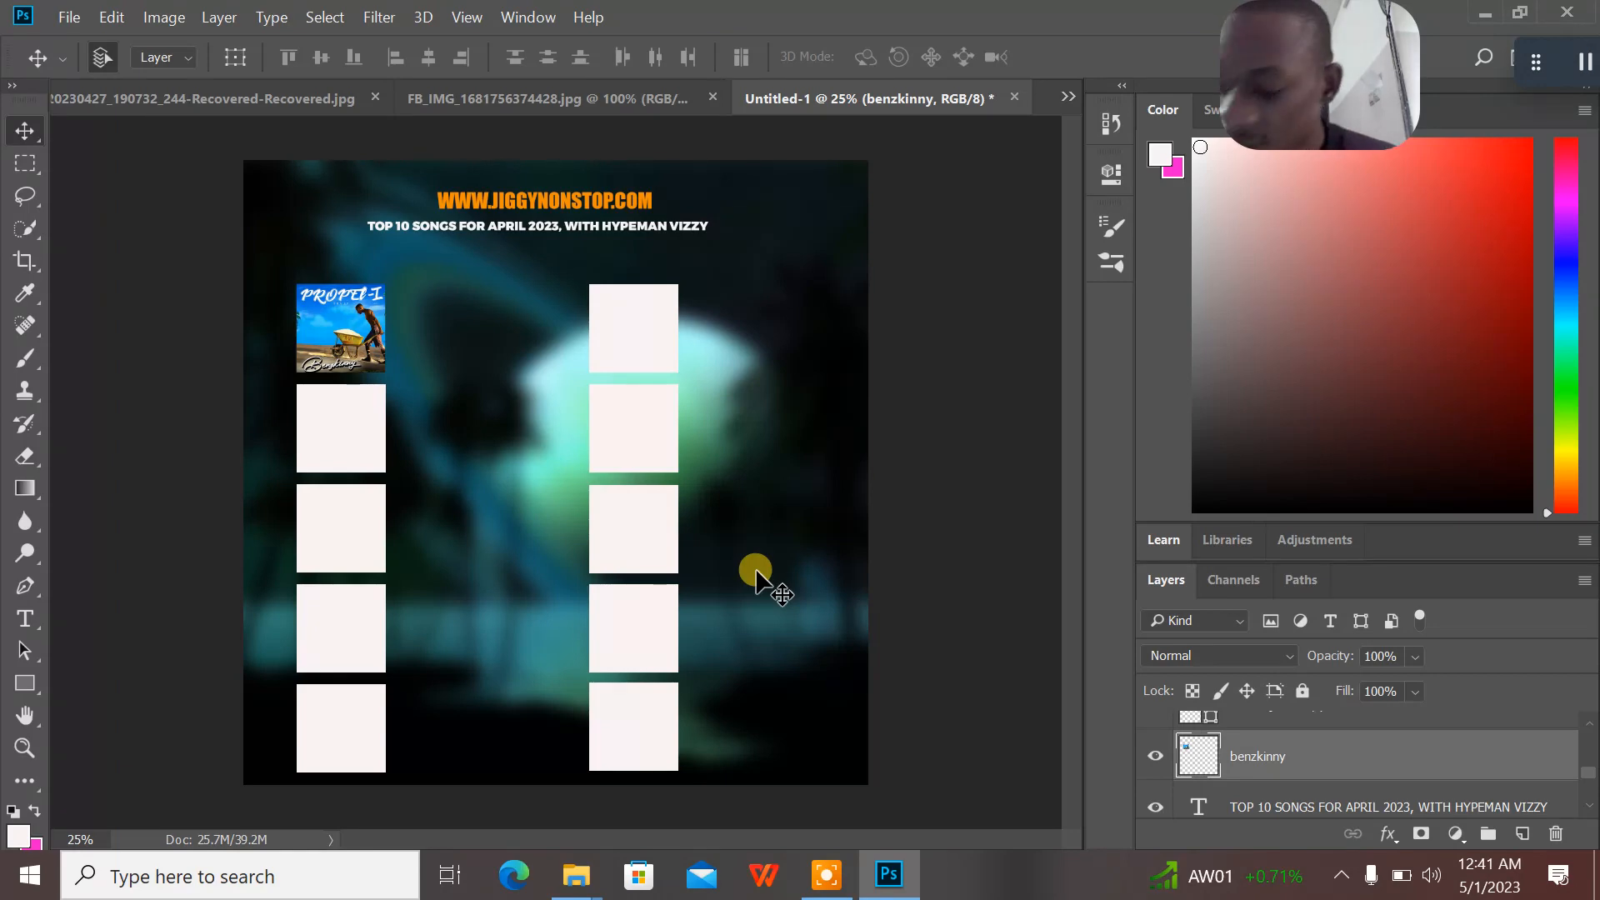
left_click(1487, 12)
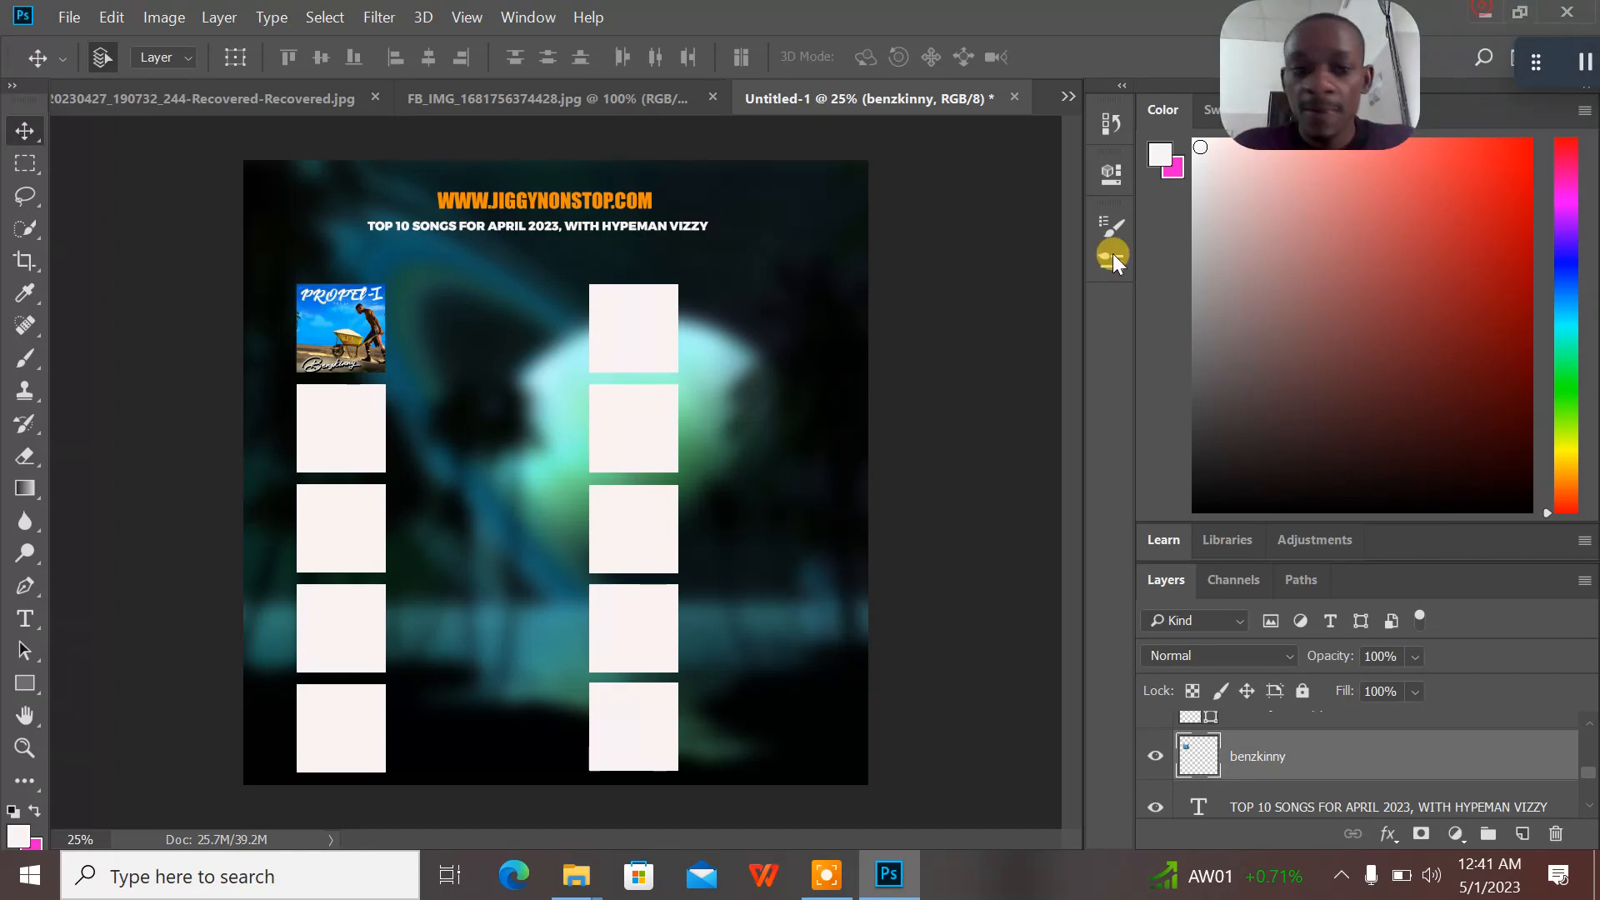
left_click_drag(843, 454, 482, 422)
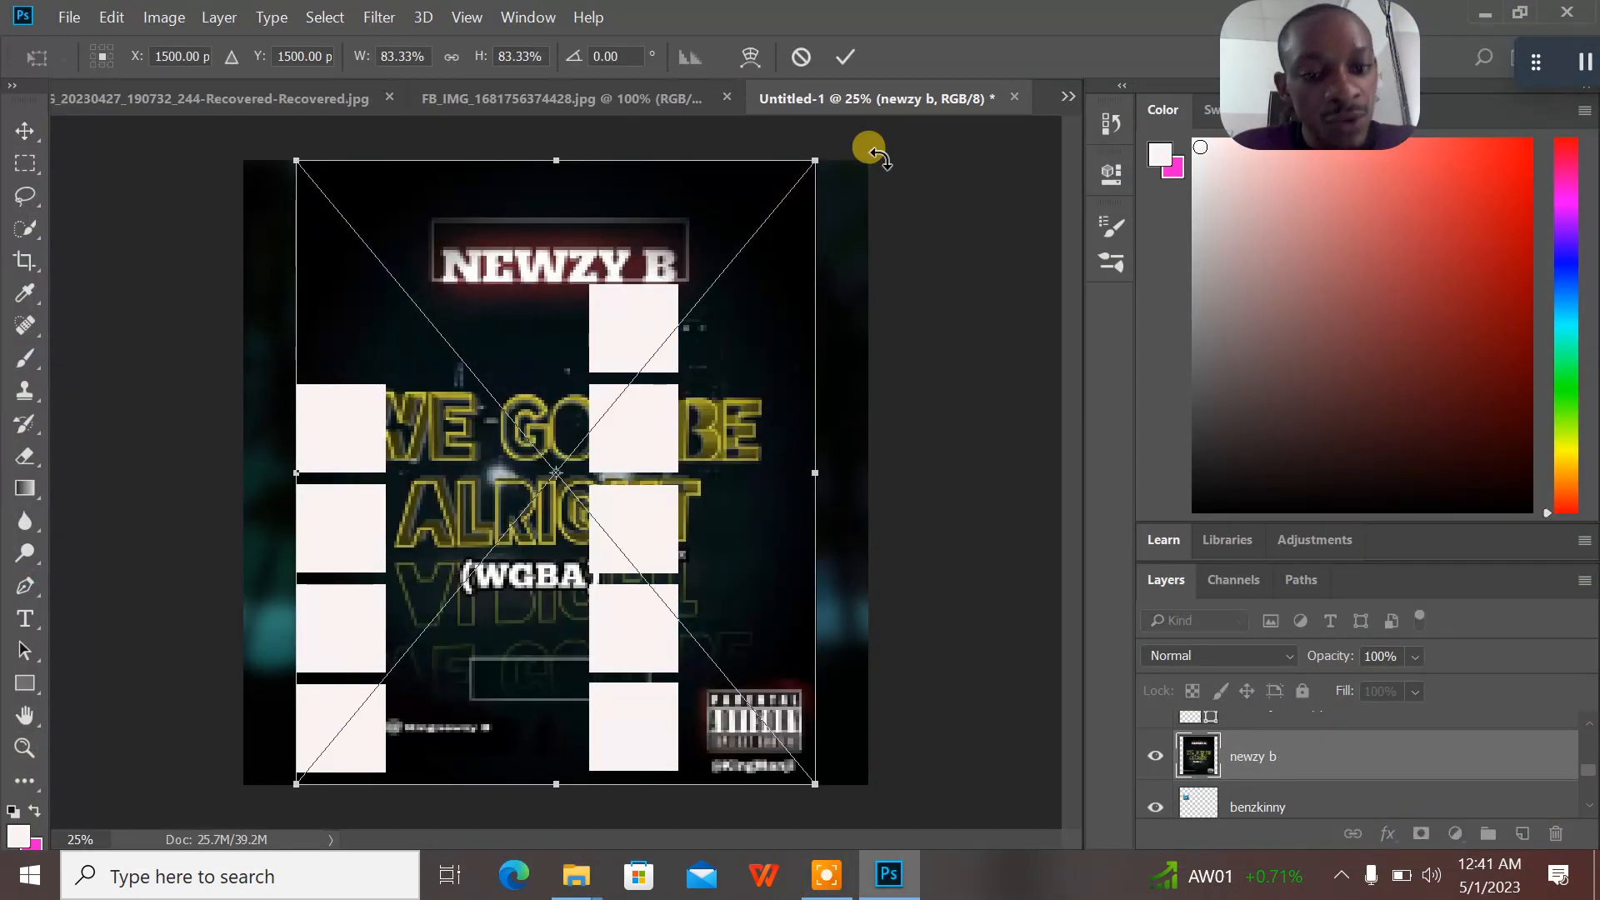
left_click(853, 58)
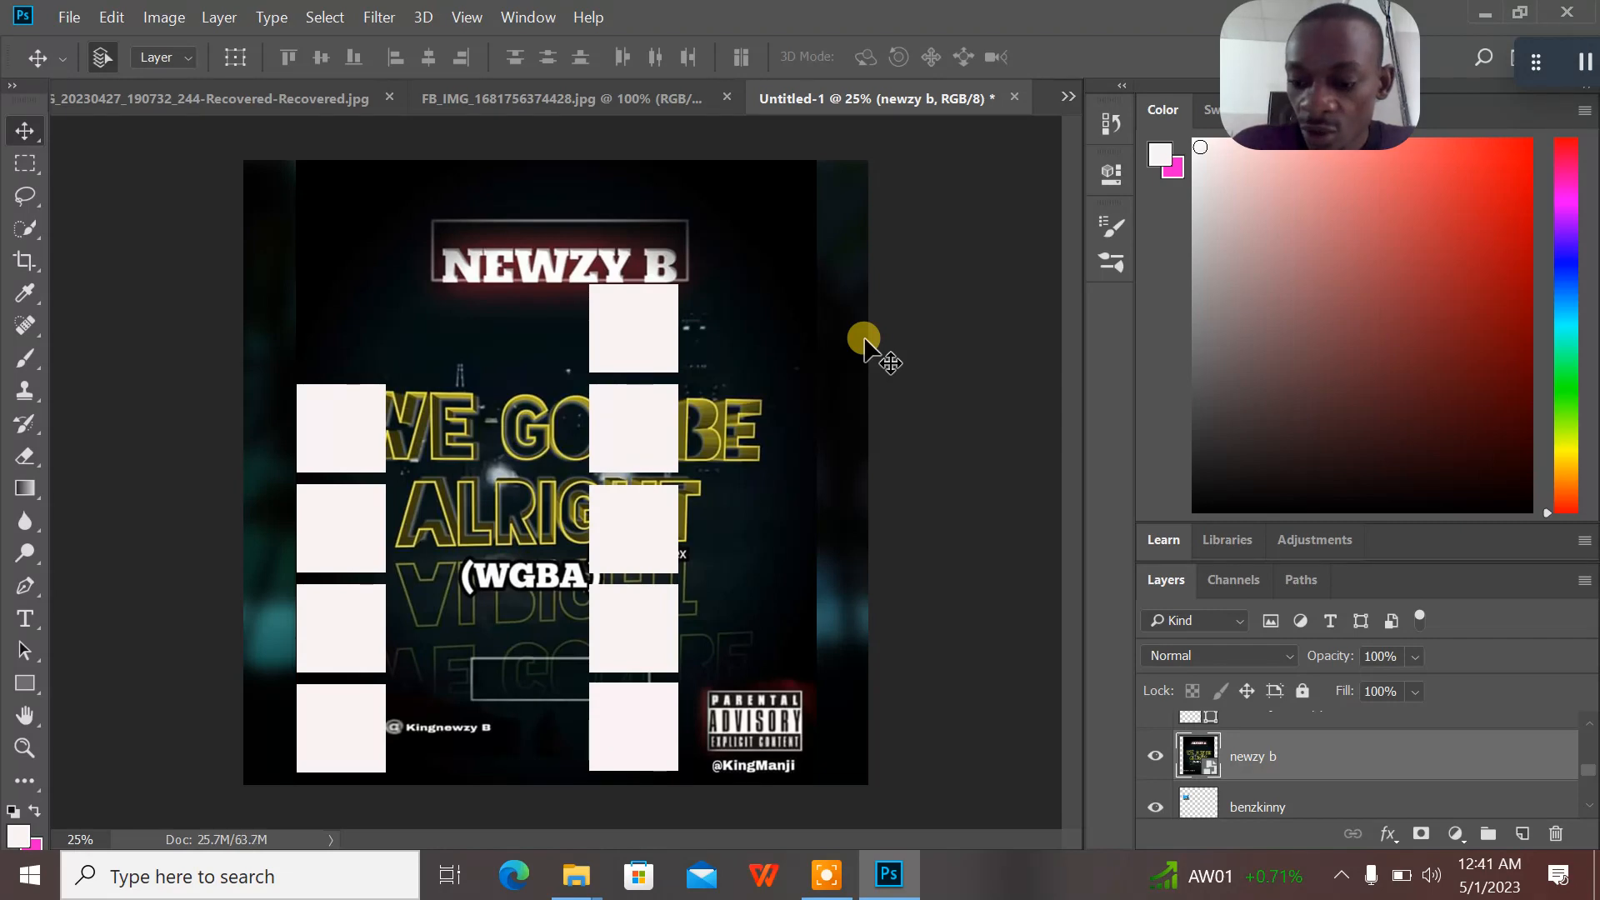
key("Delete")
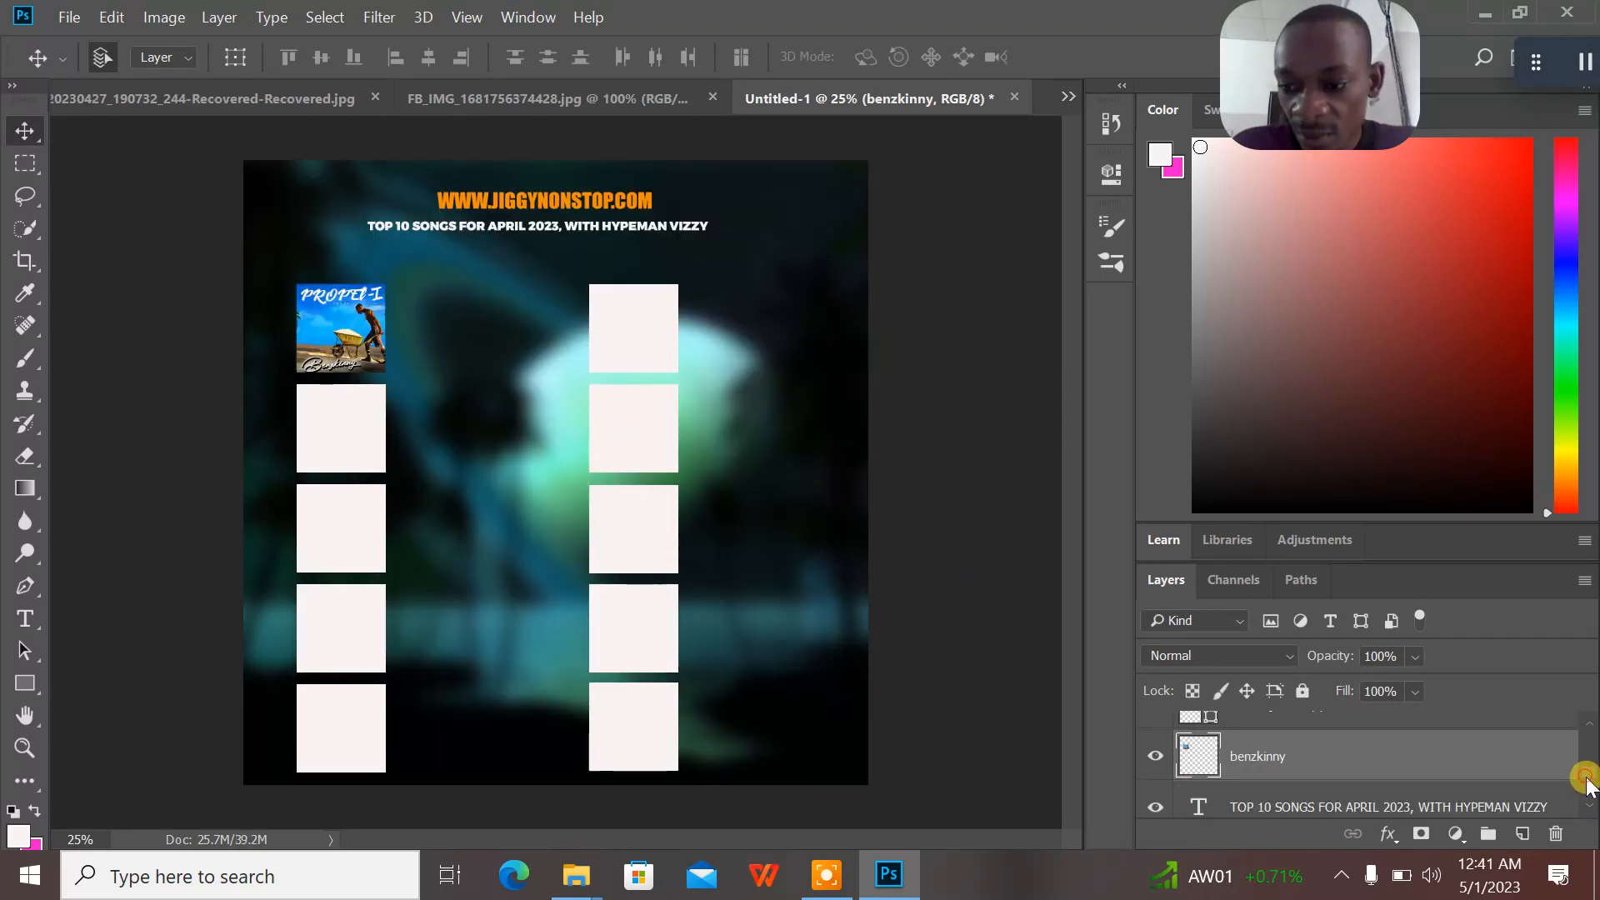
- Select the first column's second square, place the newzy b cover above its layer and scale it to about 22%
left_click_drag(1585, 778, 1585, 780)
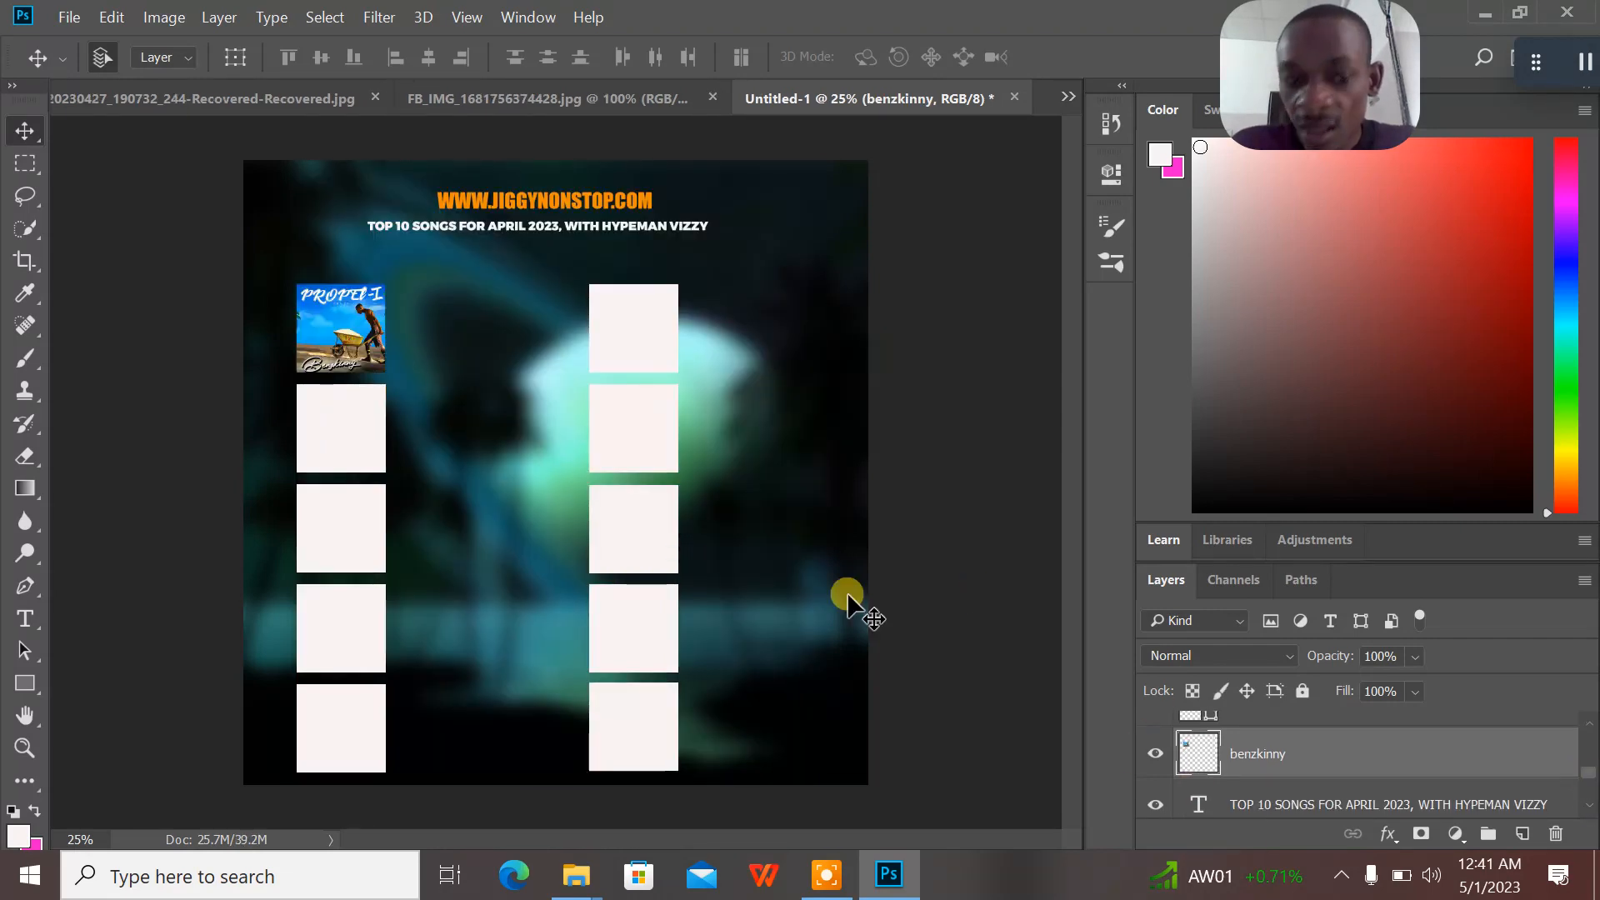
left_click(348, 435)
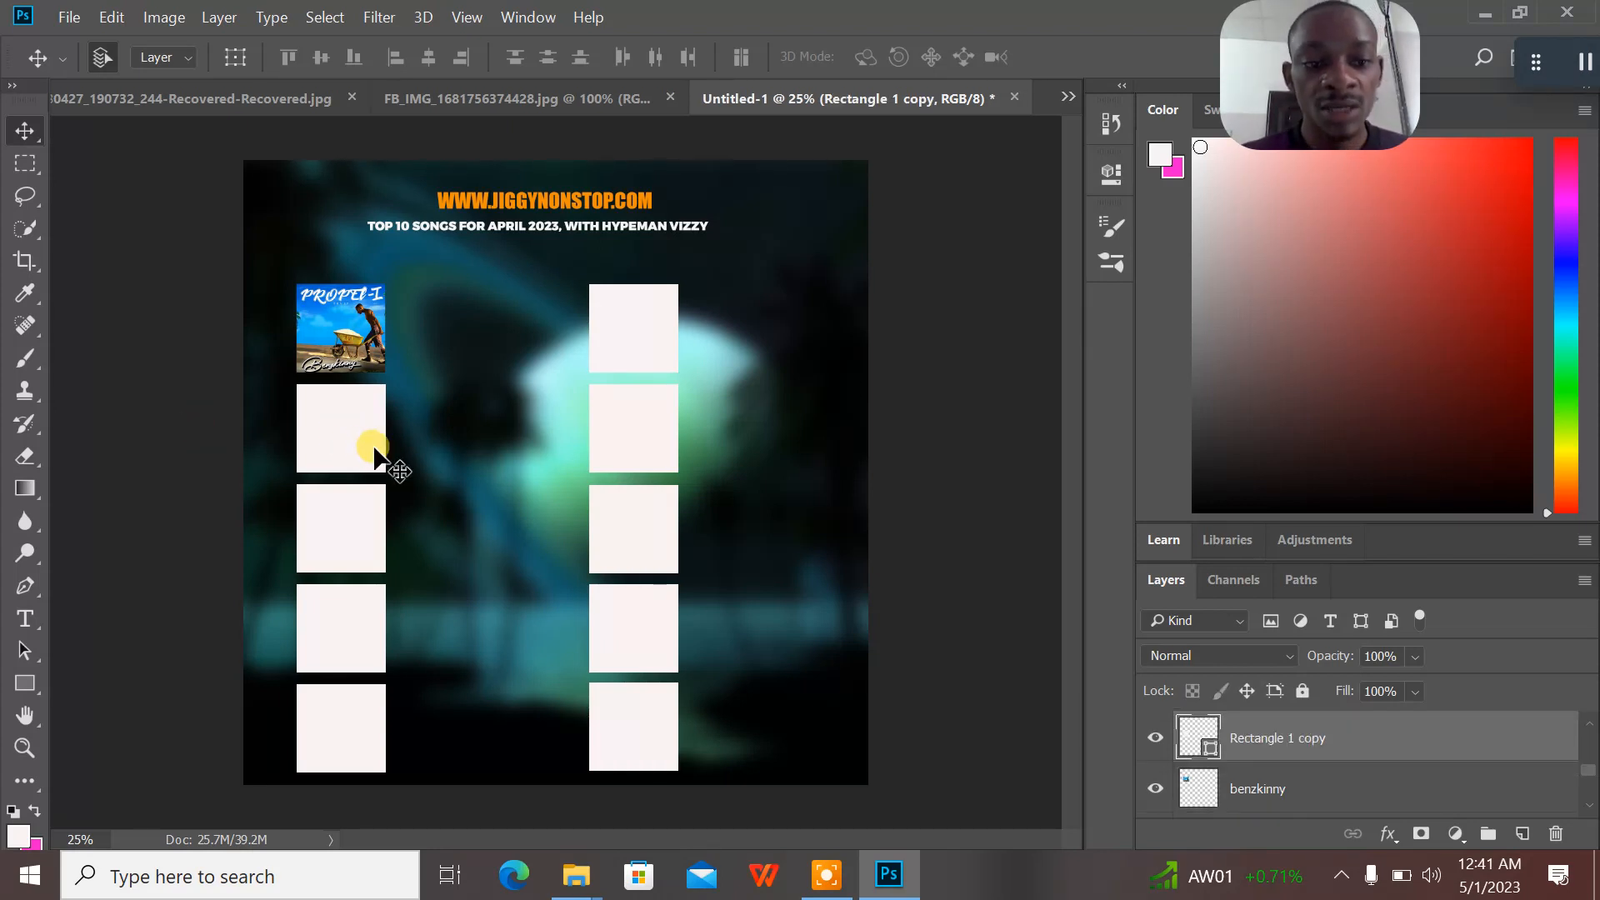
left_click(1483, 18)
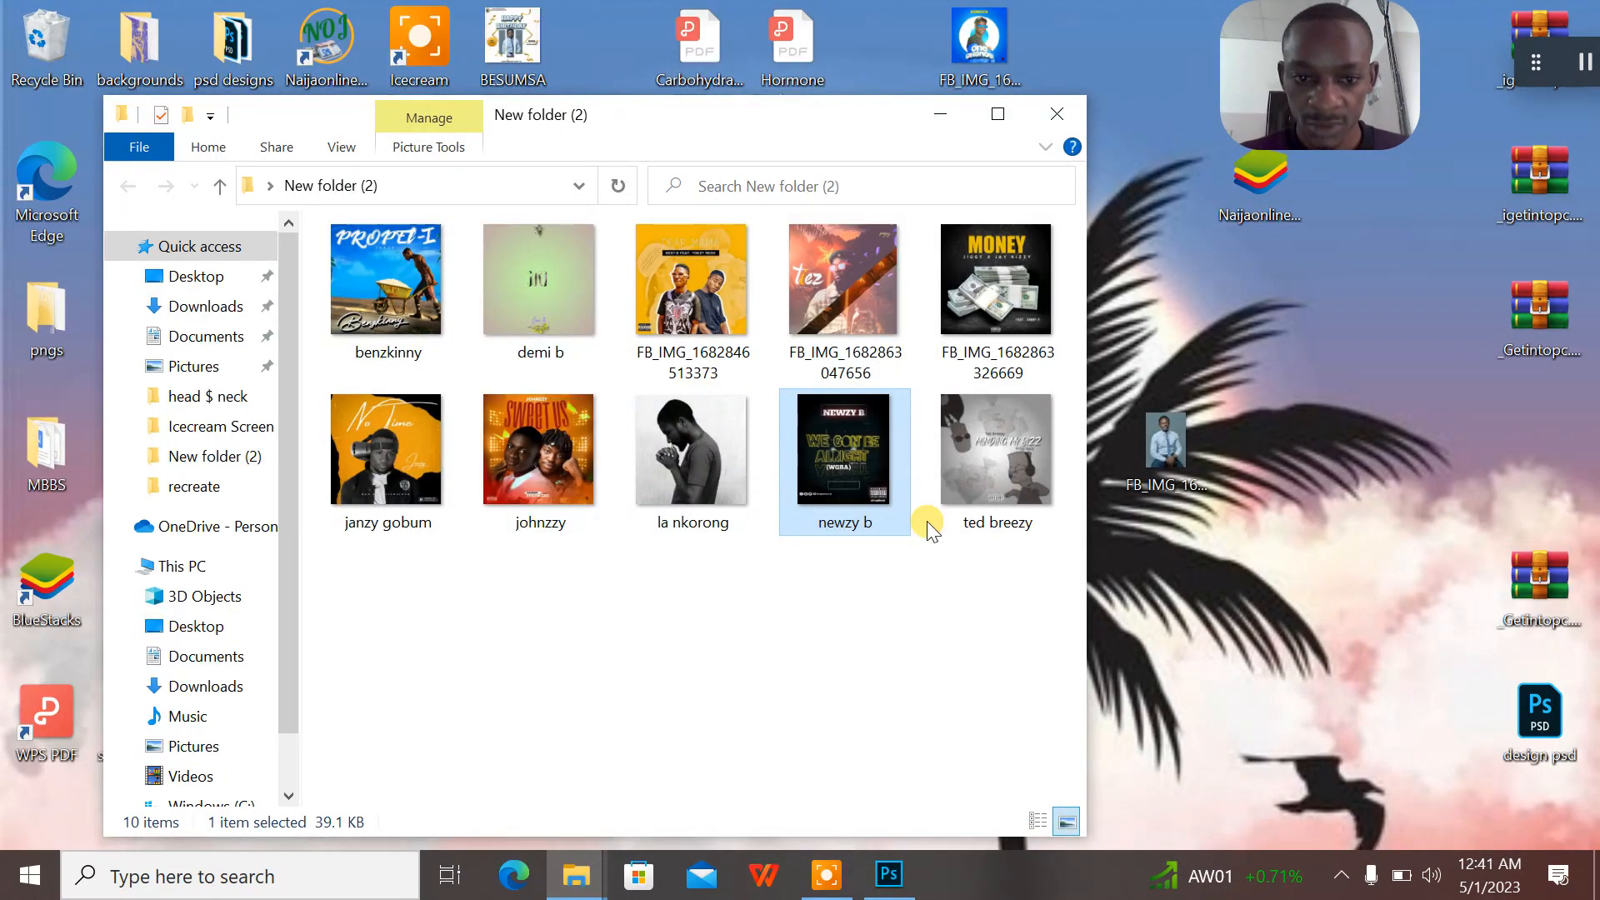
left_click_drag(857, 466, 323, 453)
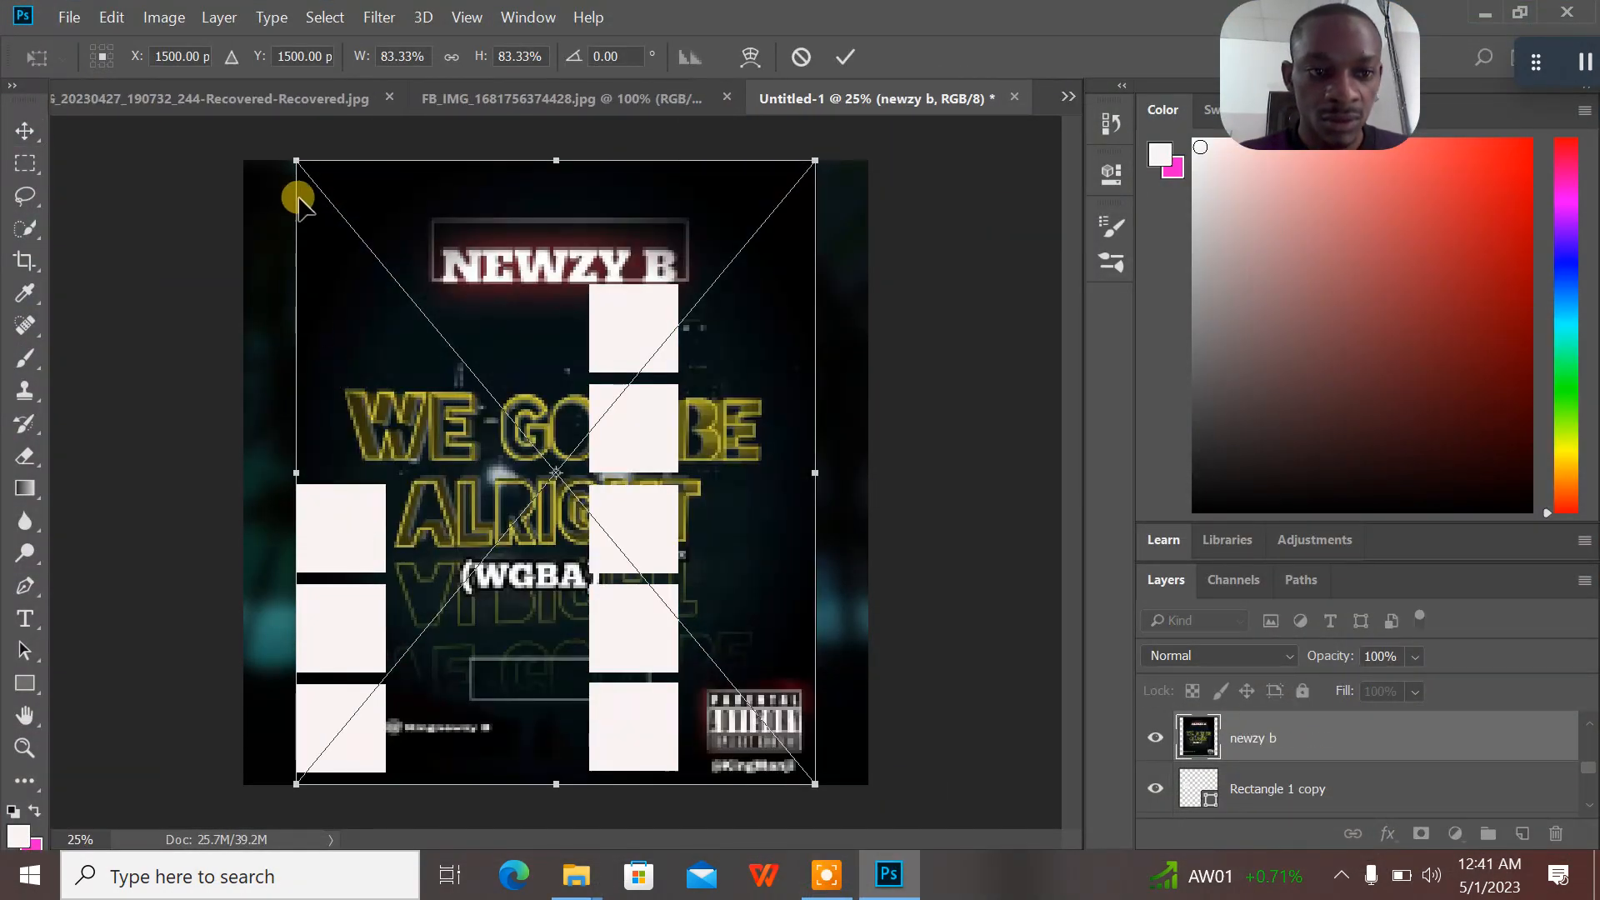
left_click_drag(287, 154, 674, 619)
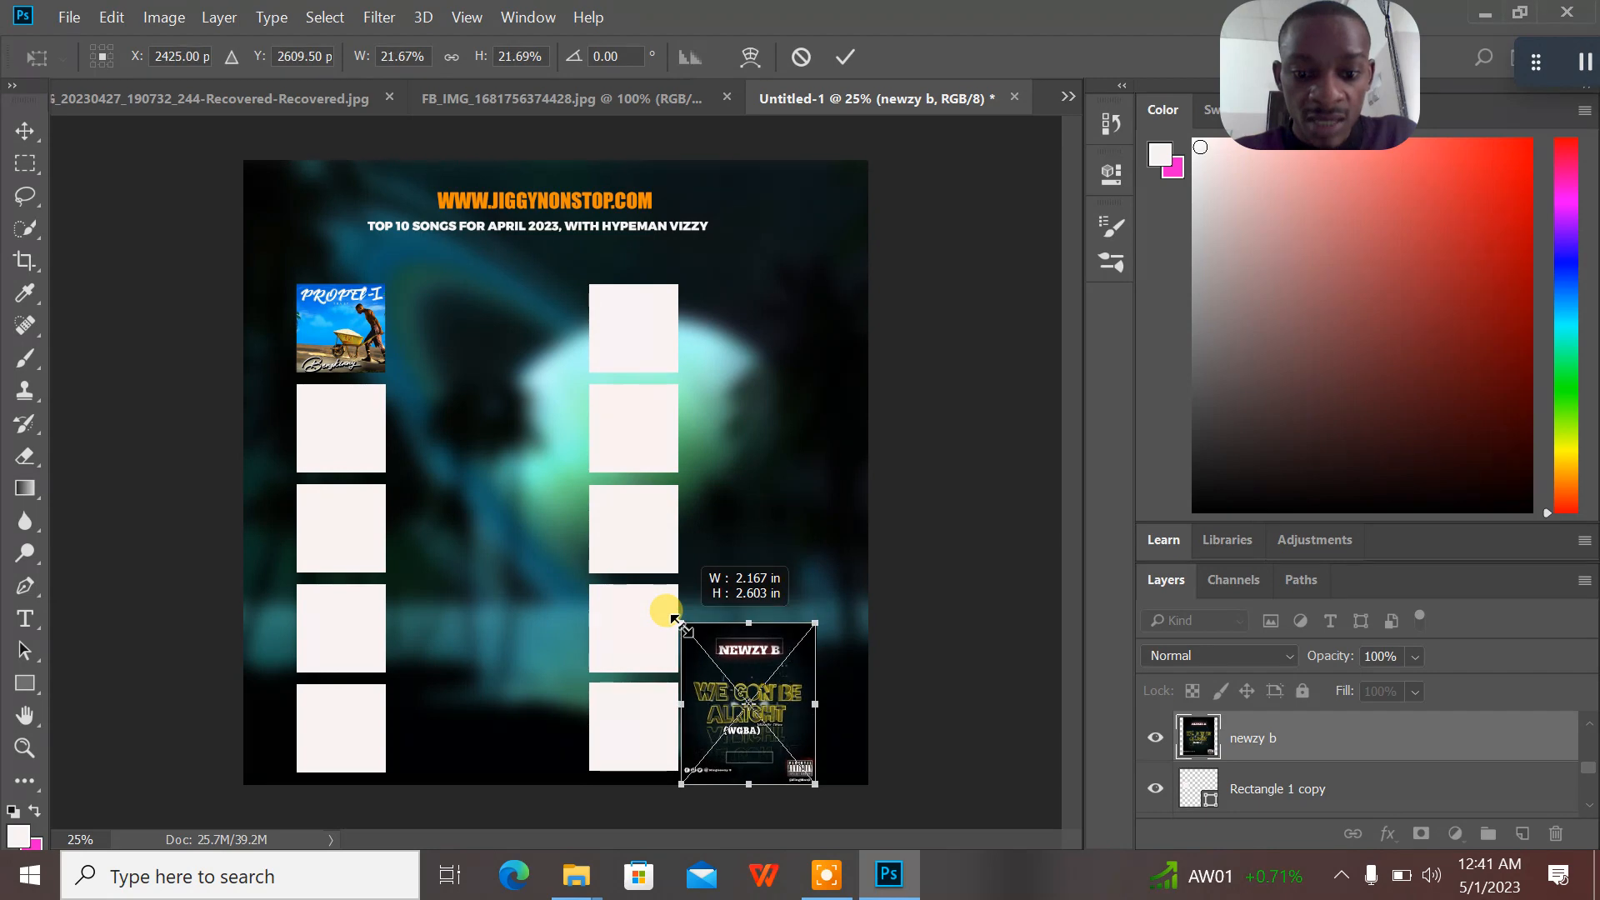
left_click(845, 56)
- Move the newzy b cover over the first column's second square and clip it to that square
left_click_drag(757, 662, 345, 406)
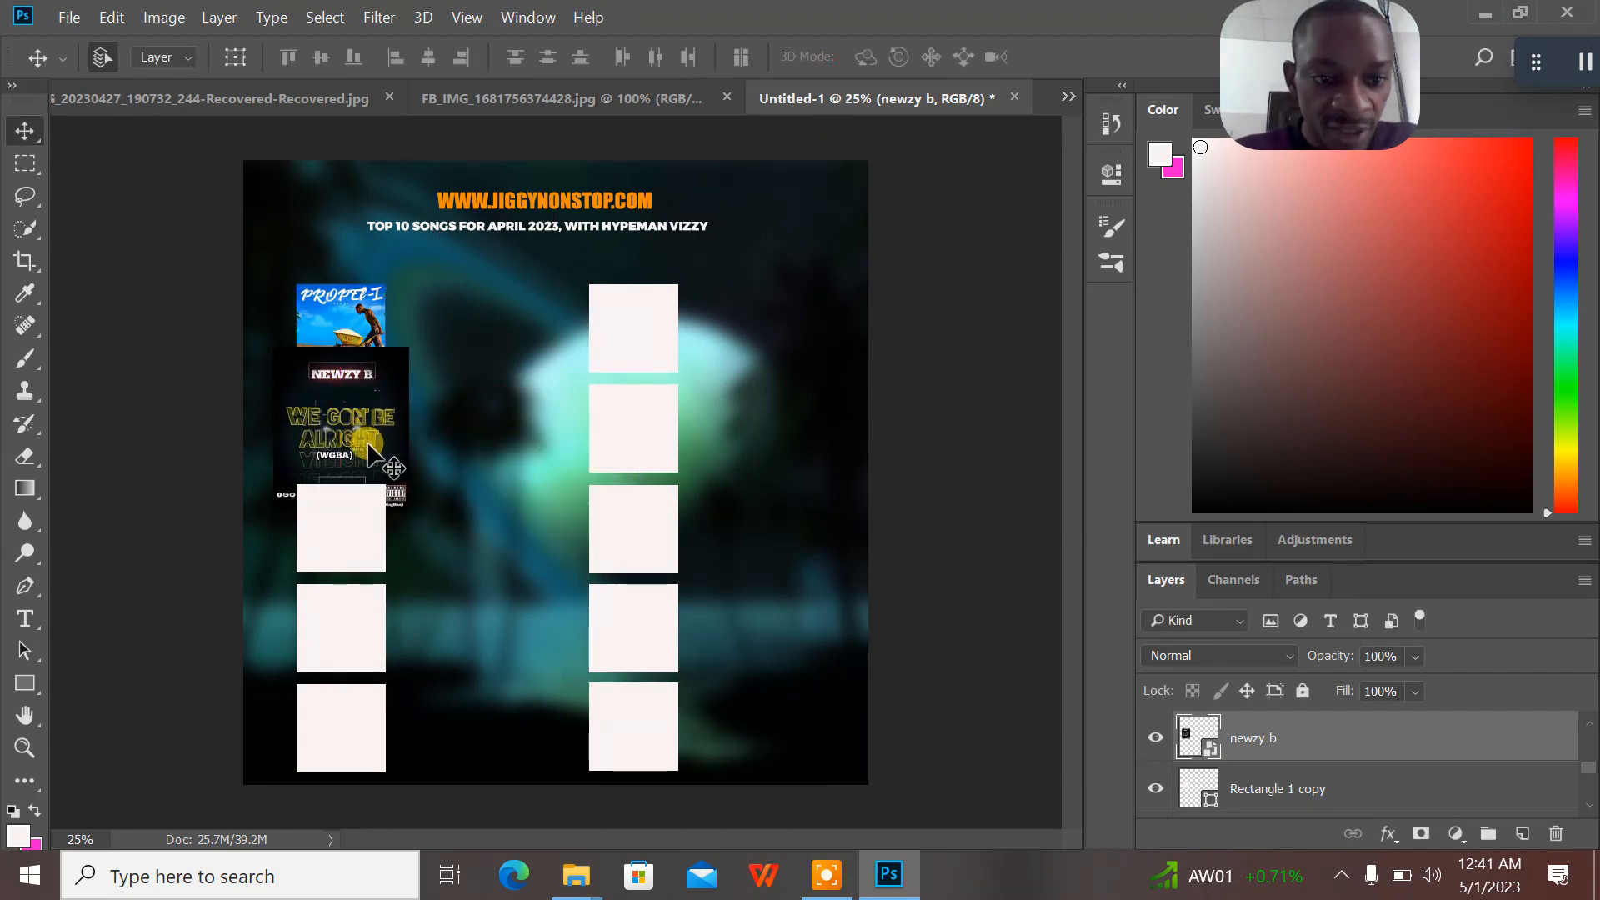
right_click(1295, 744)
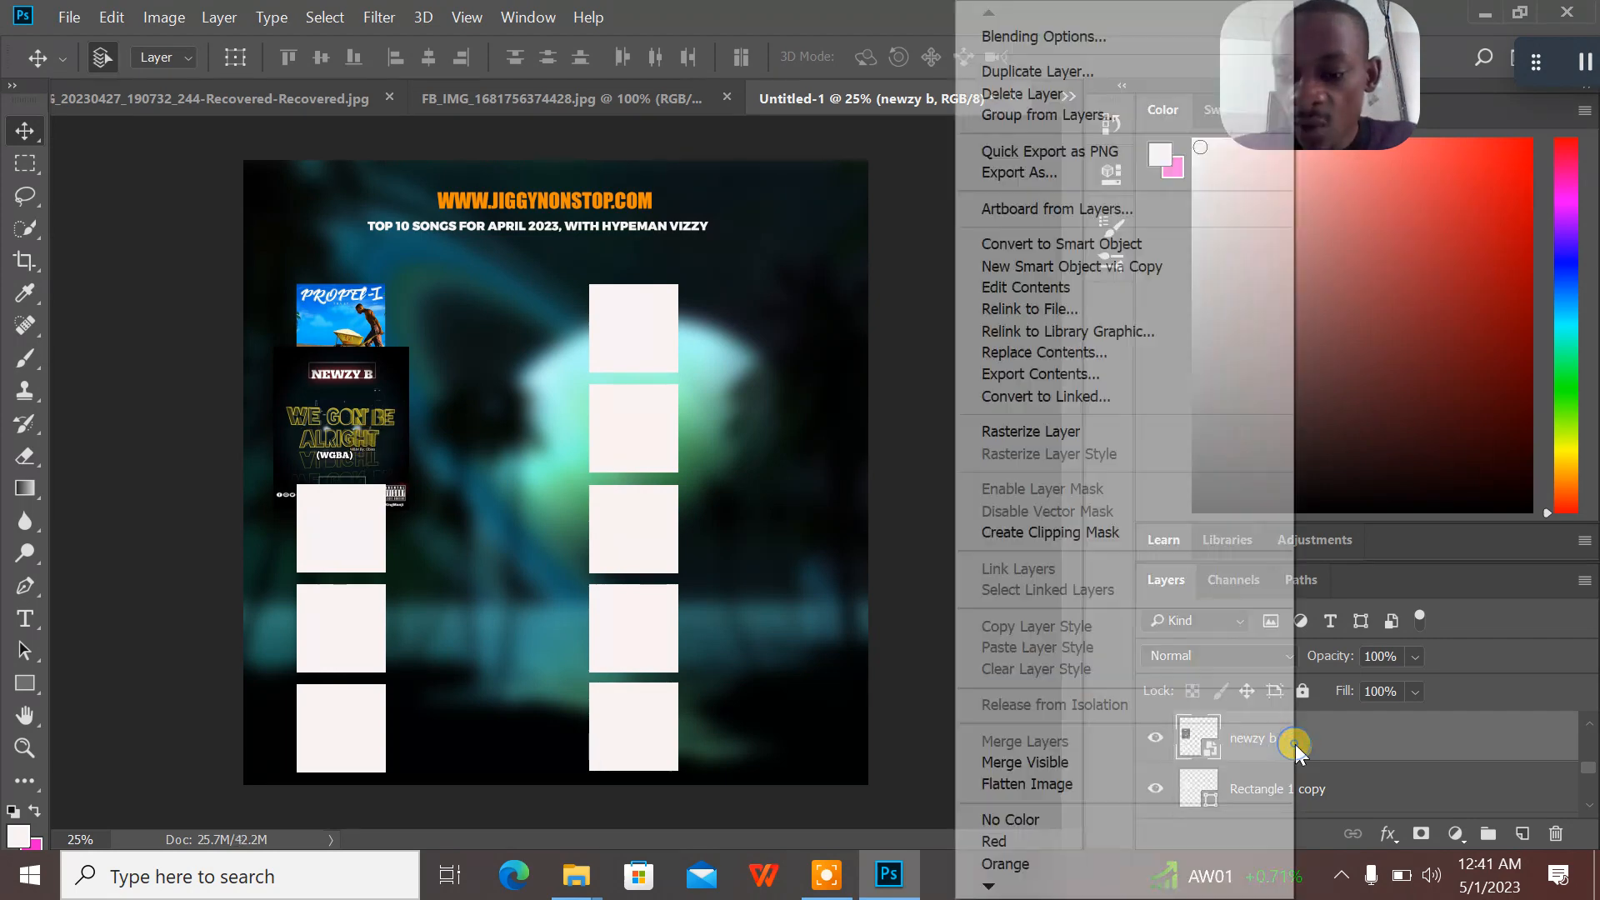
left_click(1105, 538)
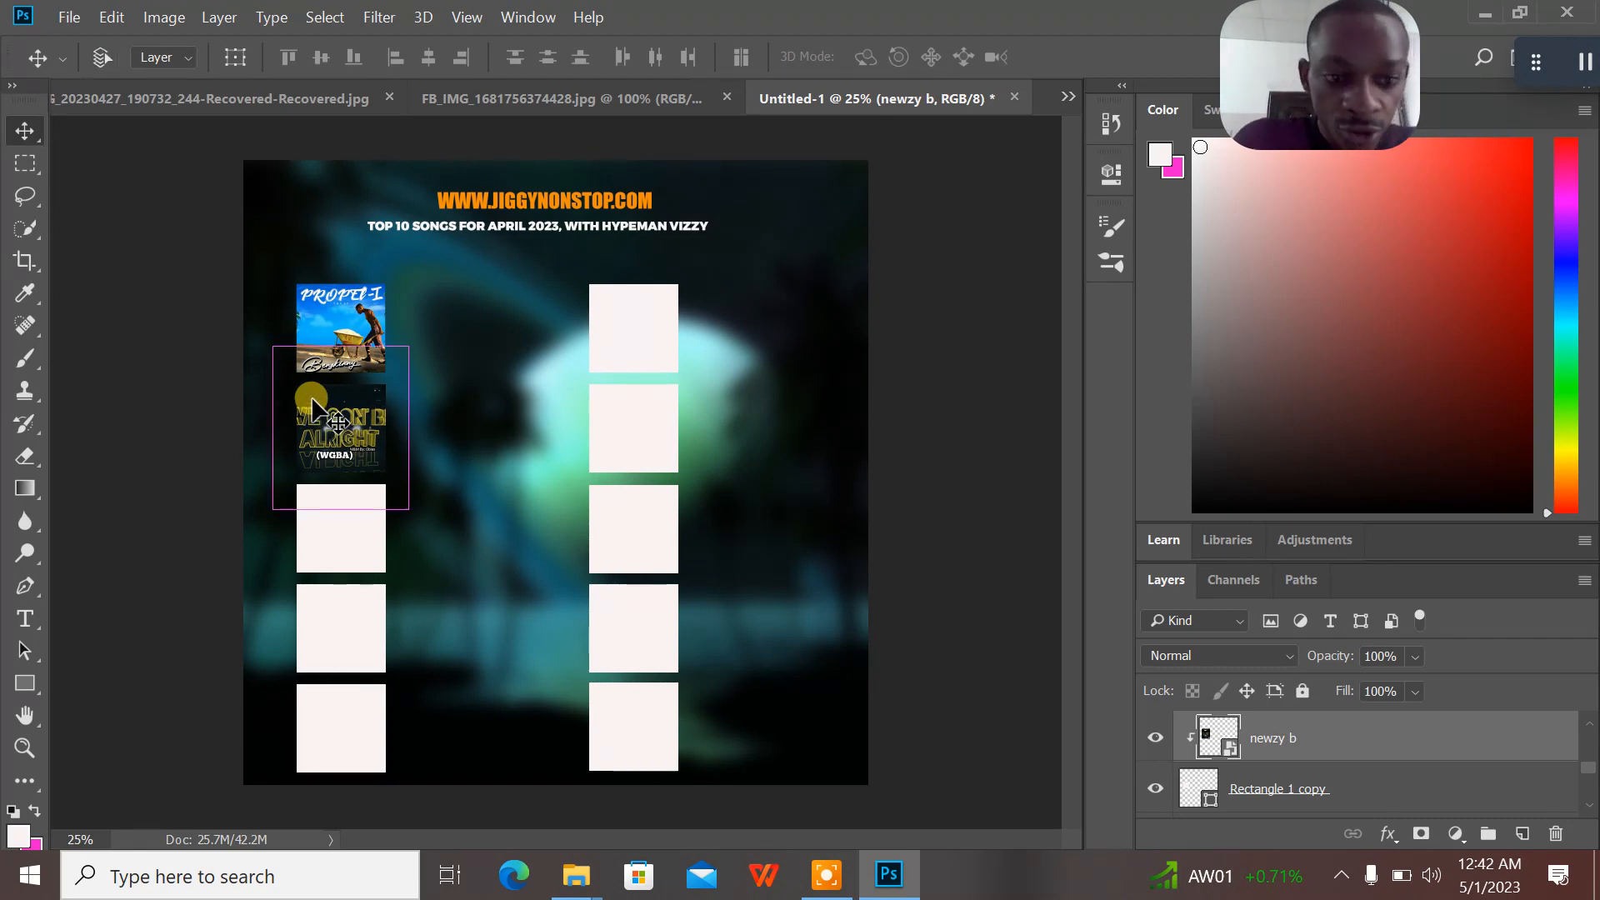
- Scale the clipped newzy b cover to about 14.8%, fit it to the second square's width and commit the transform
key("ctrl+t")
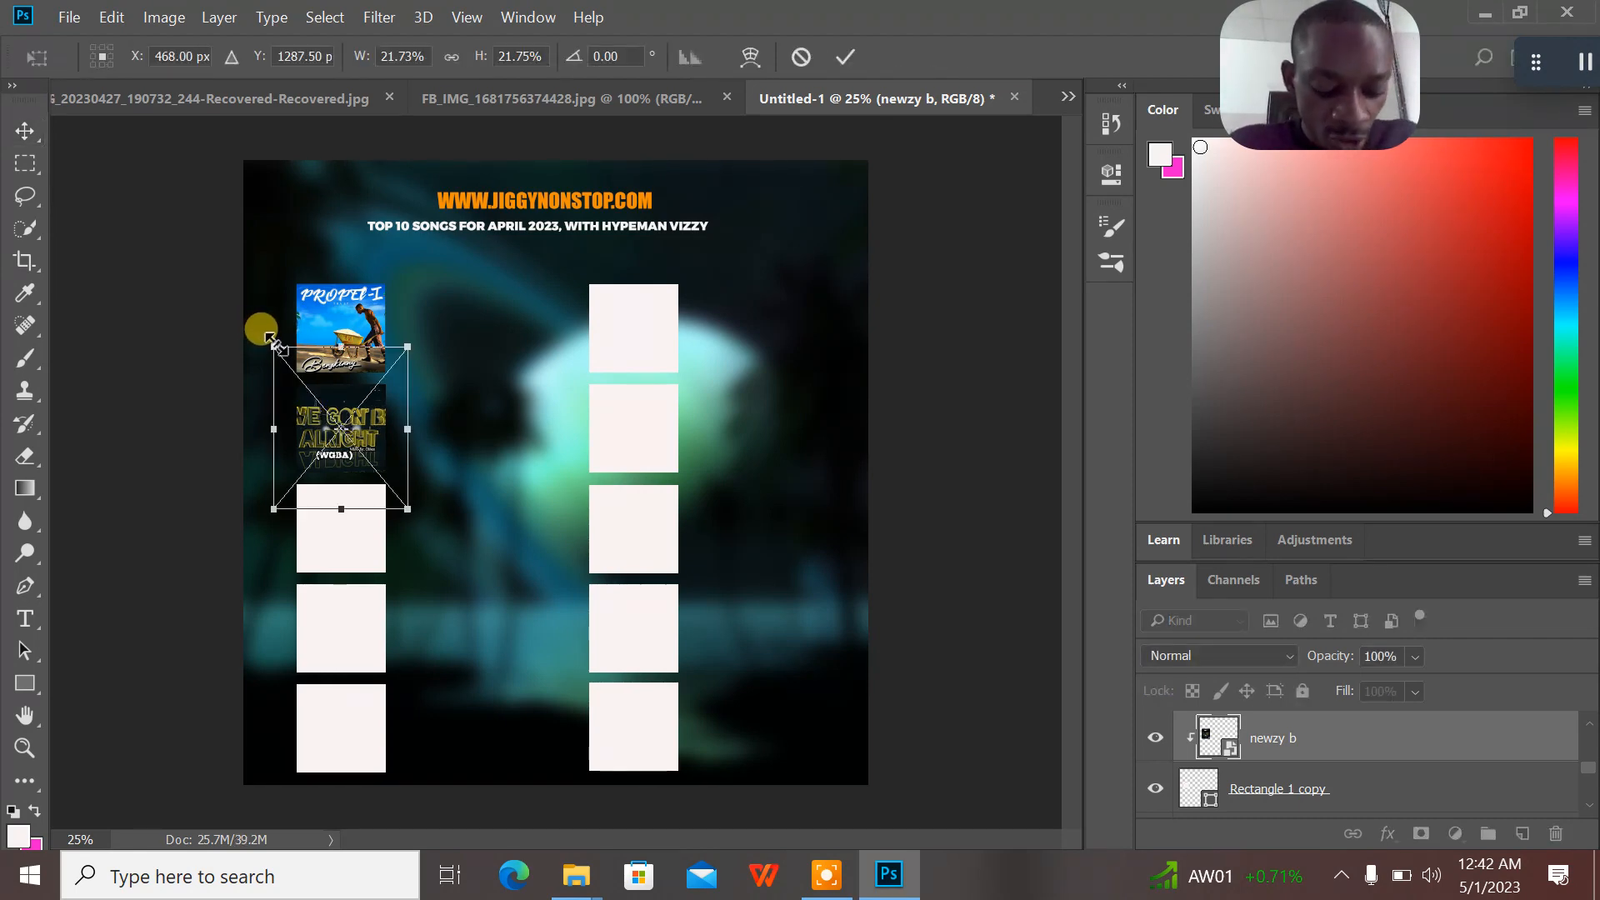
left_click_drag(270, 340, 350, 414)
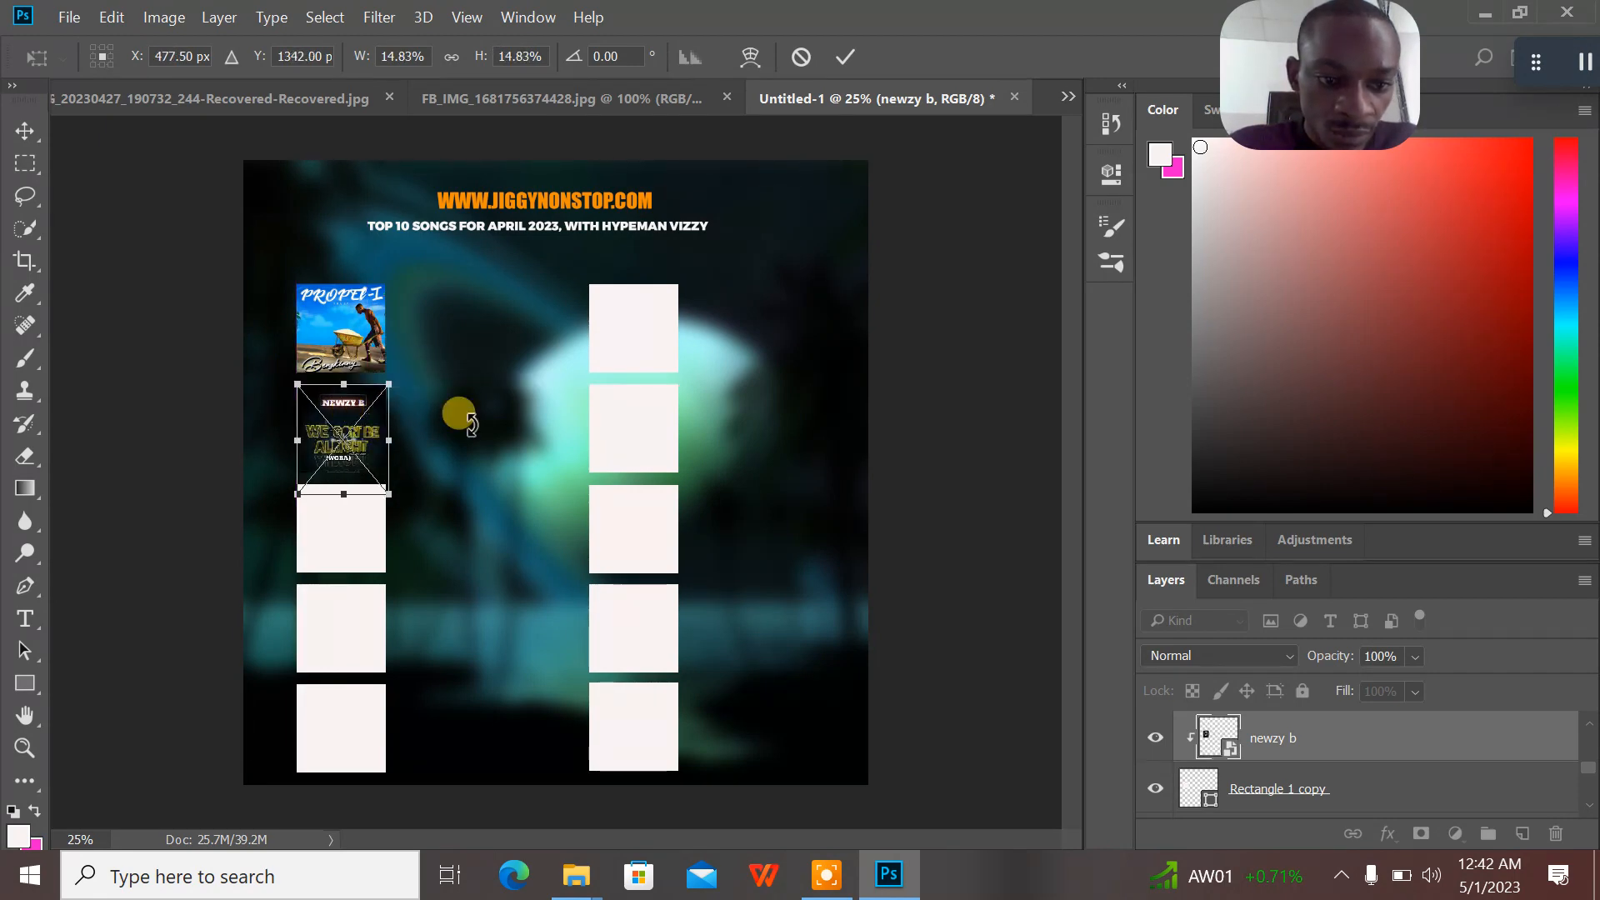
left_click(846, 56)
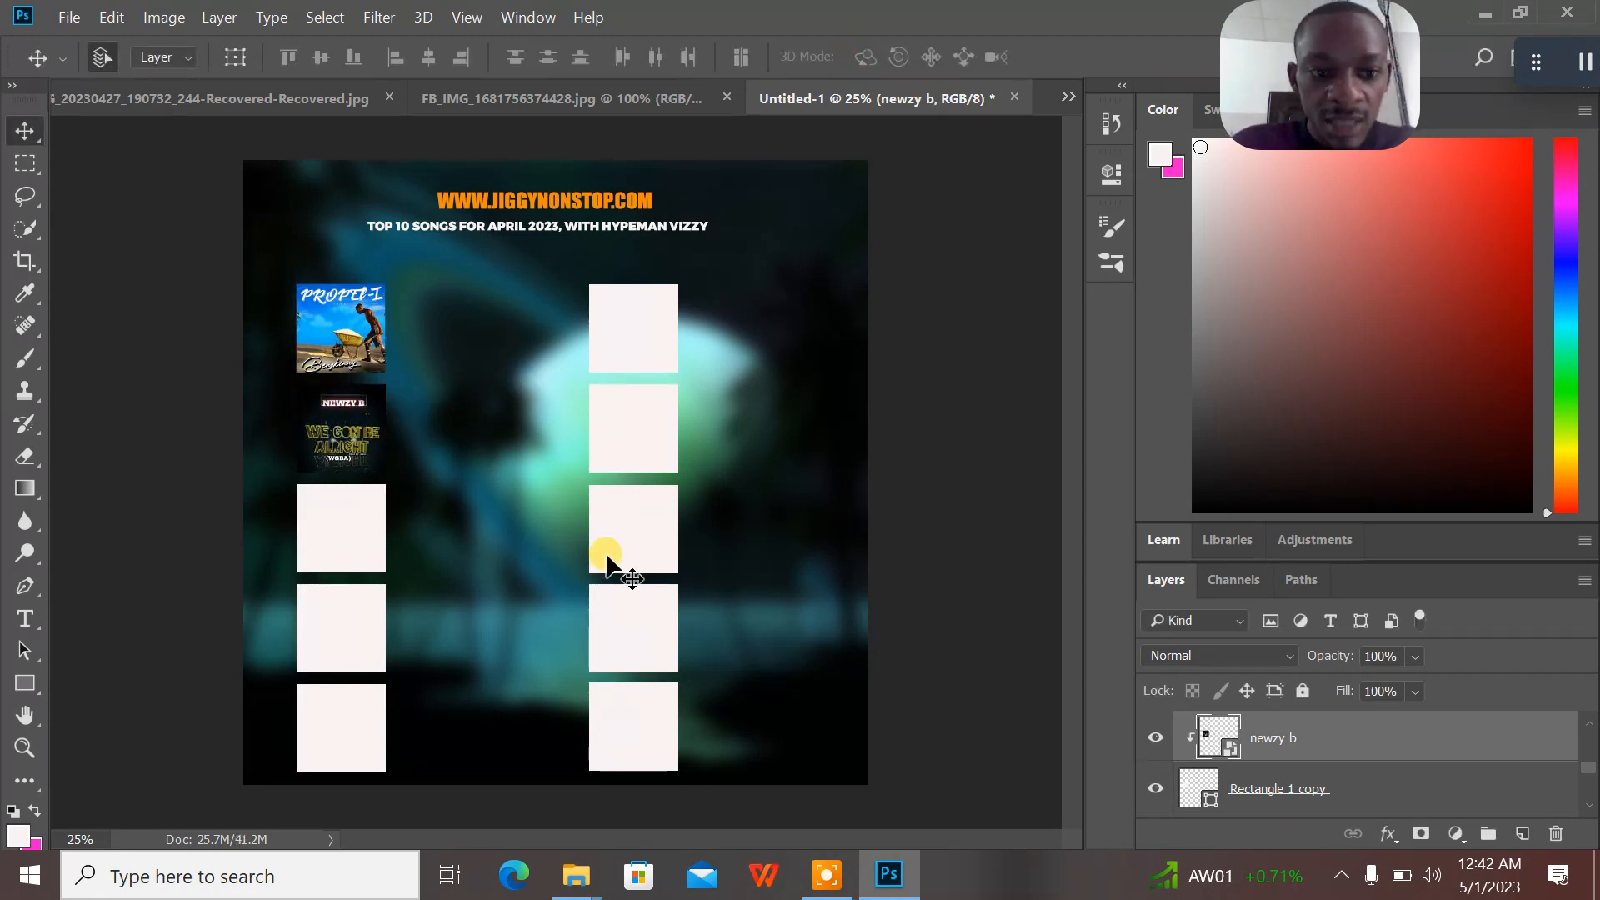
- Merge the newzy b cover and its Rectangle 1 copy square into a single layer
left_click(1299, 783)
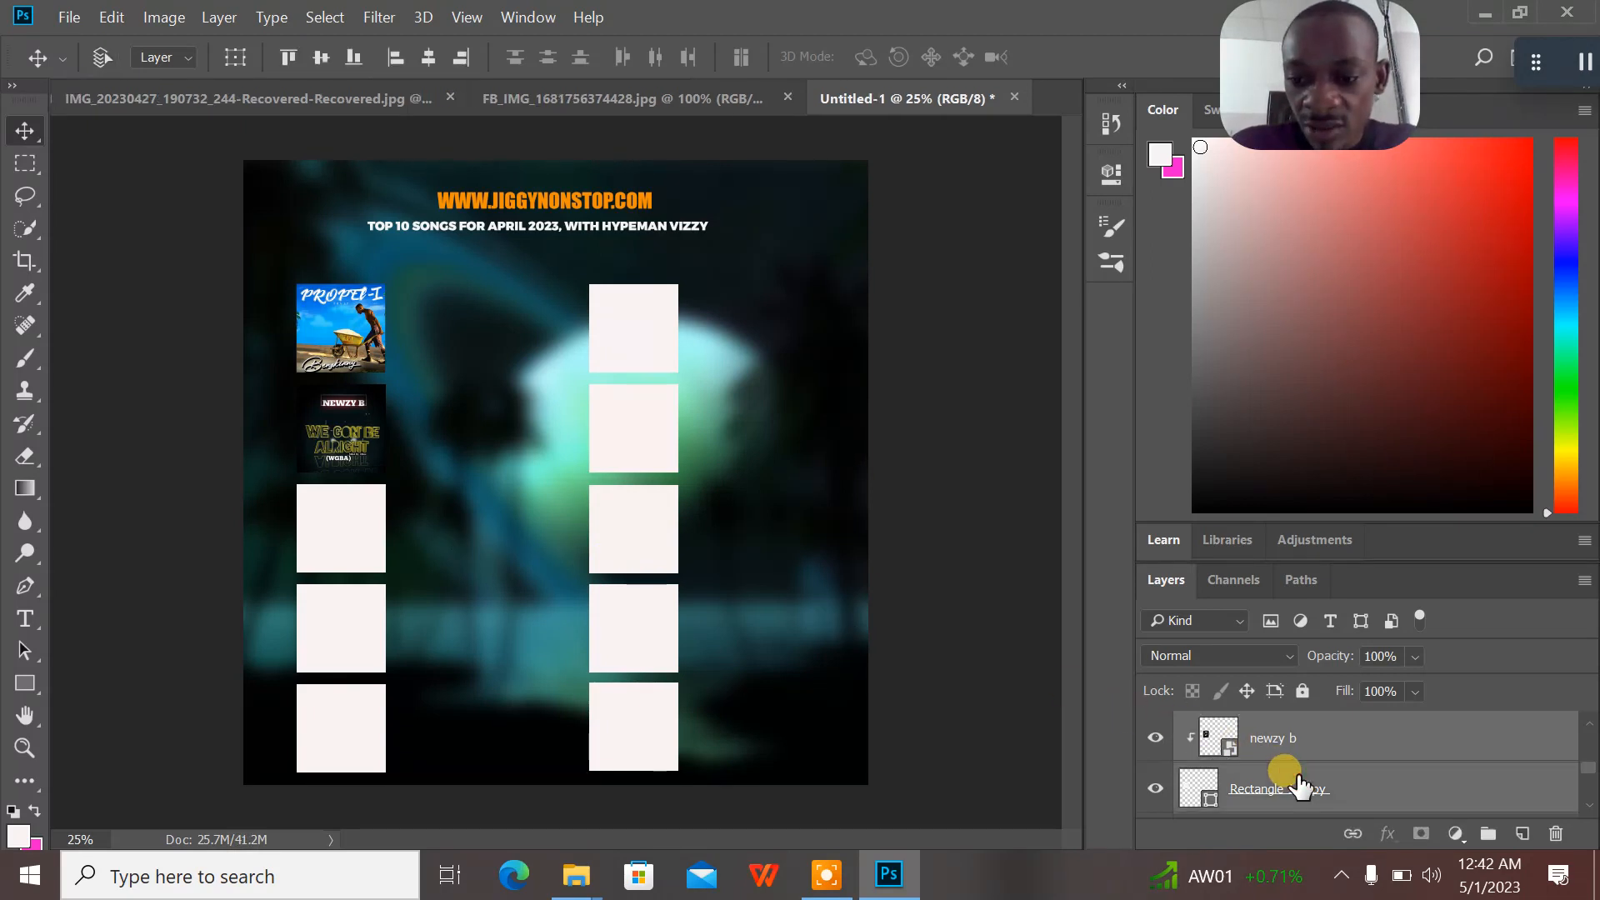
left_click(1338, 745)
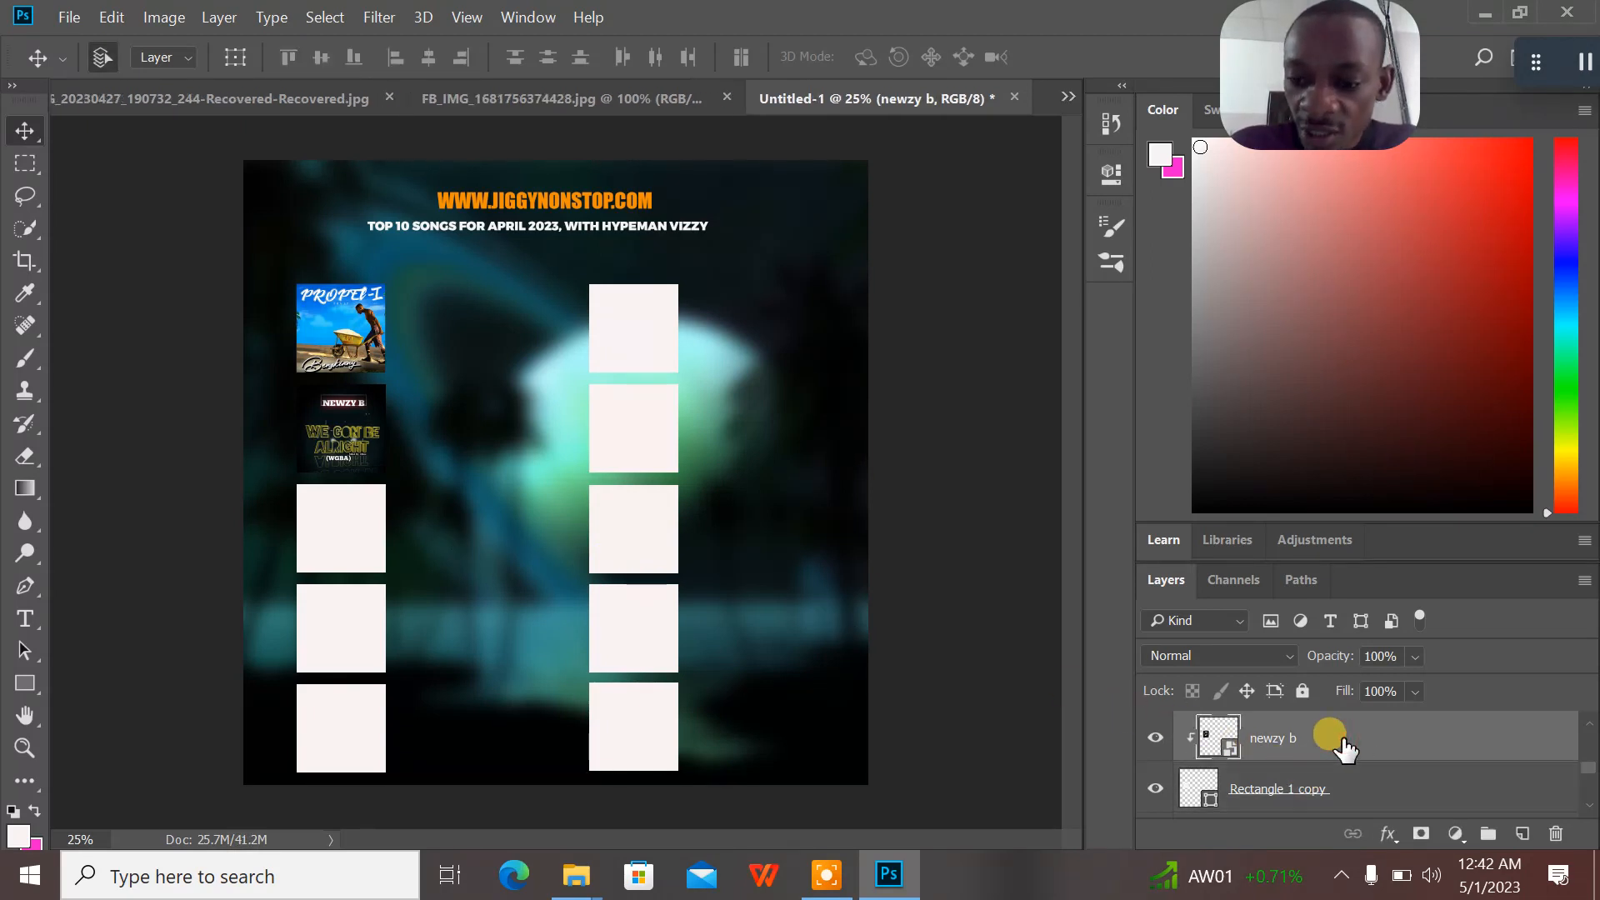
left_click(1337, 796, "ctrl")
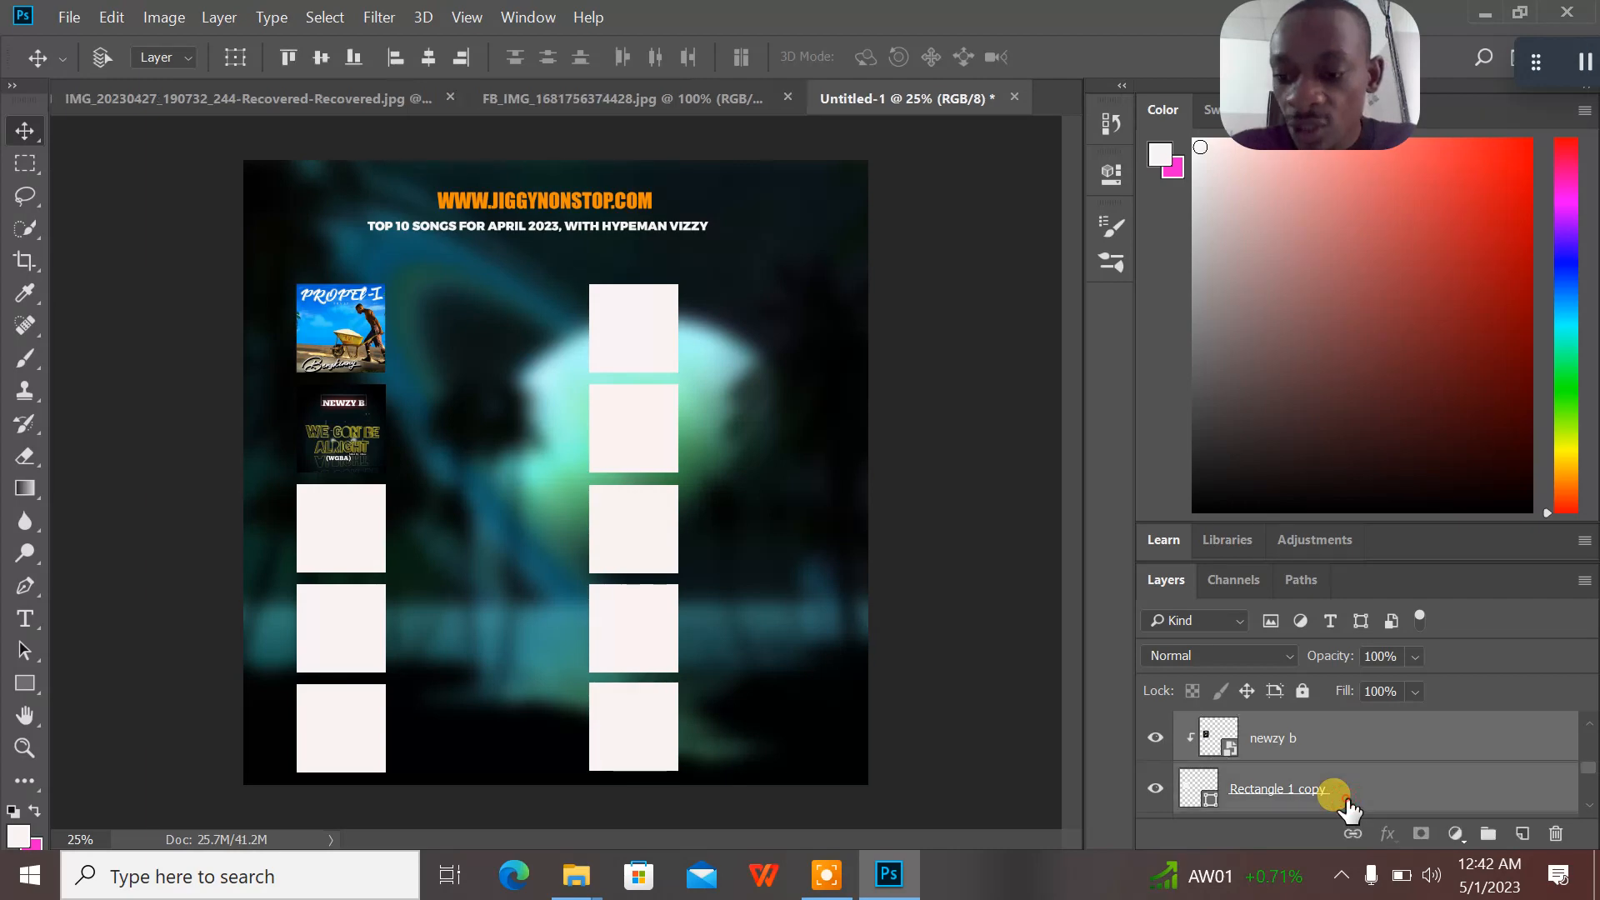
key("ctrl+e")
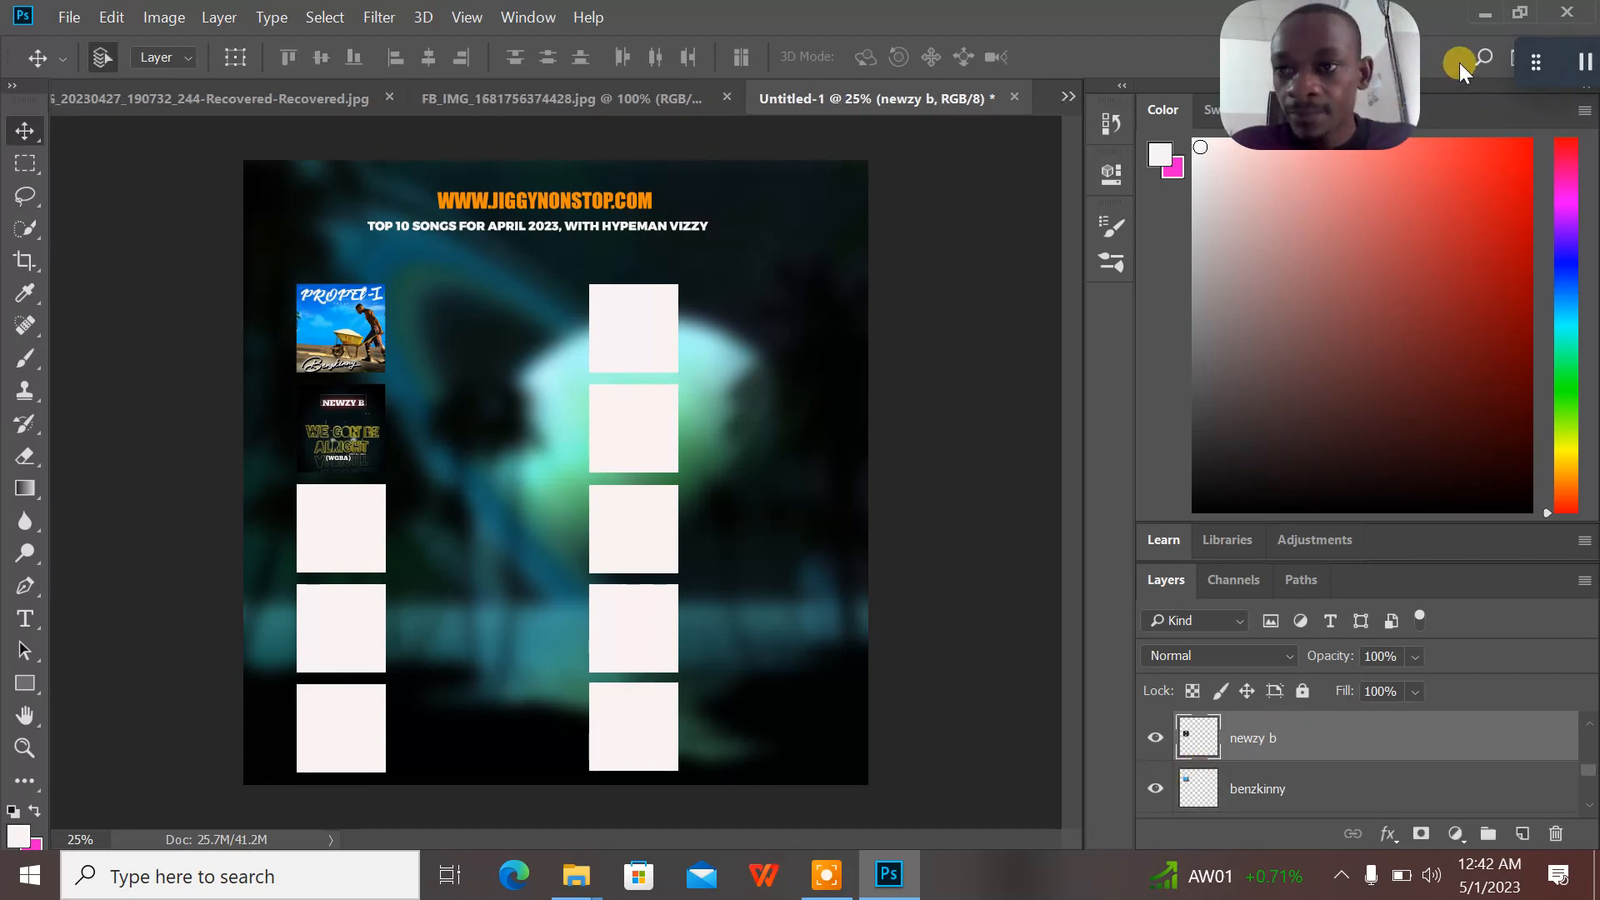
left_click(1488, 12)
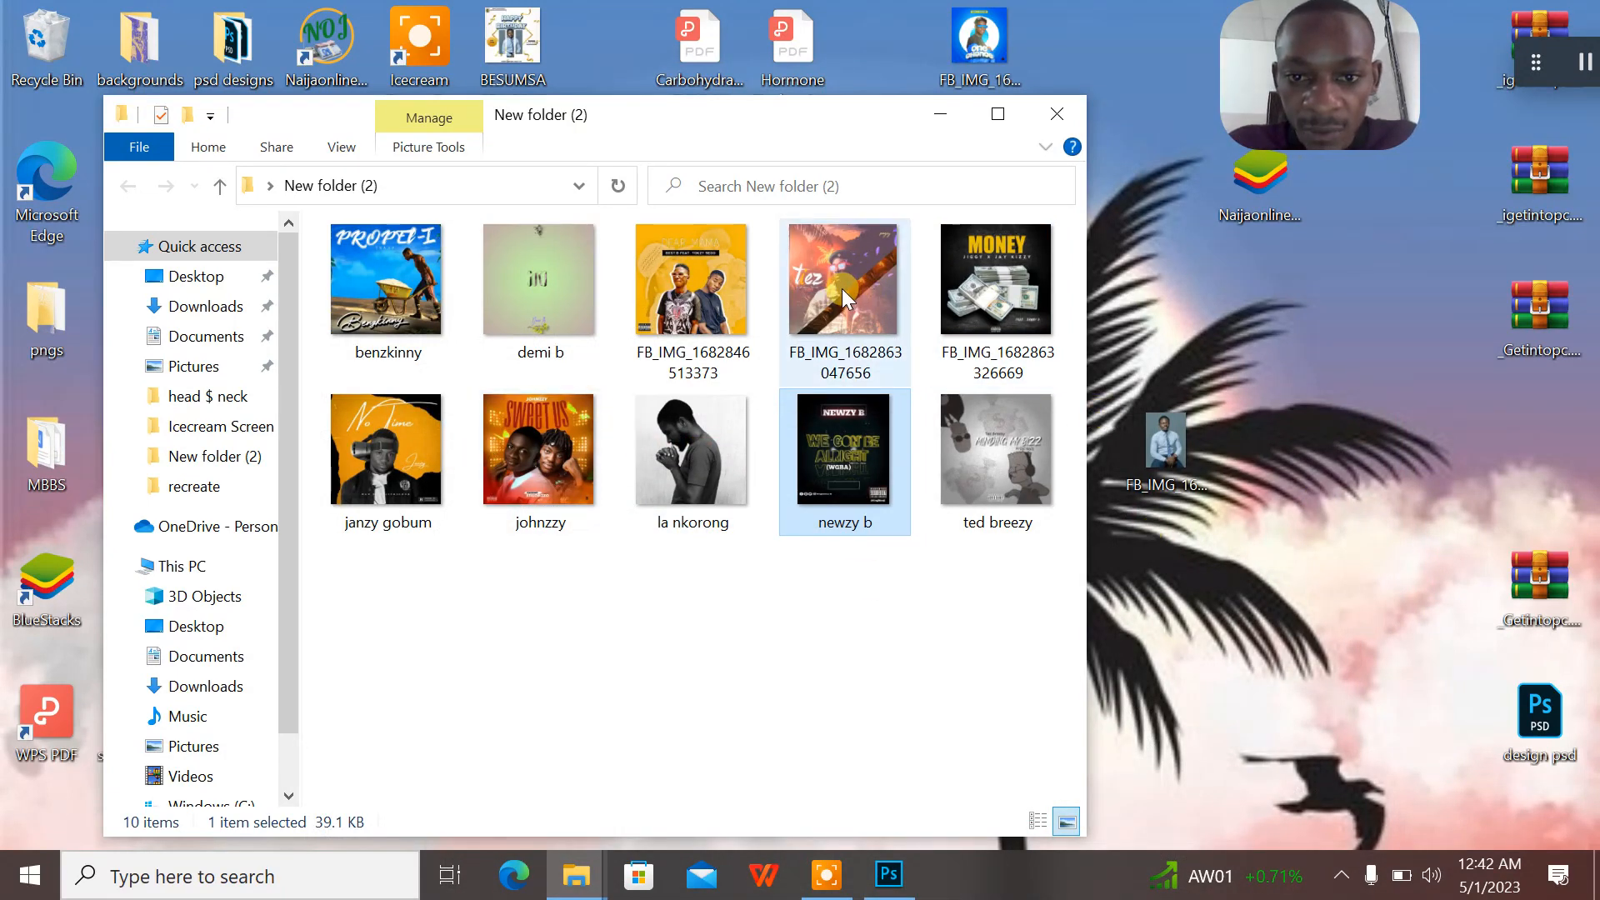
left_click_drag(846, 297, 607, 588)
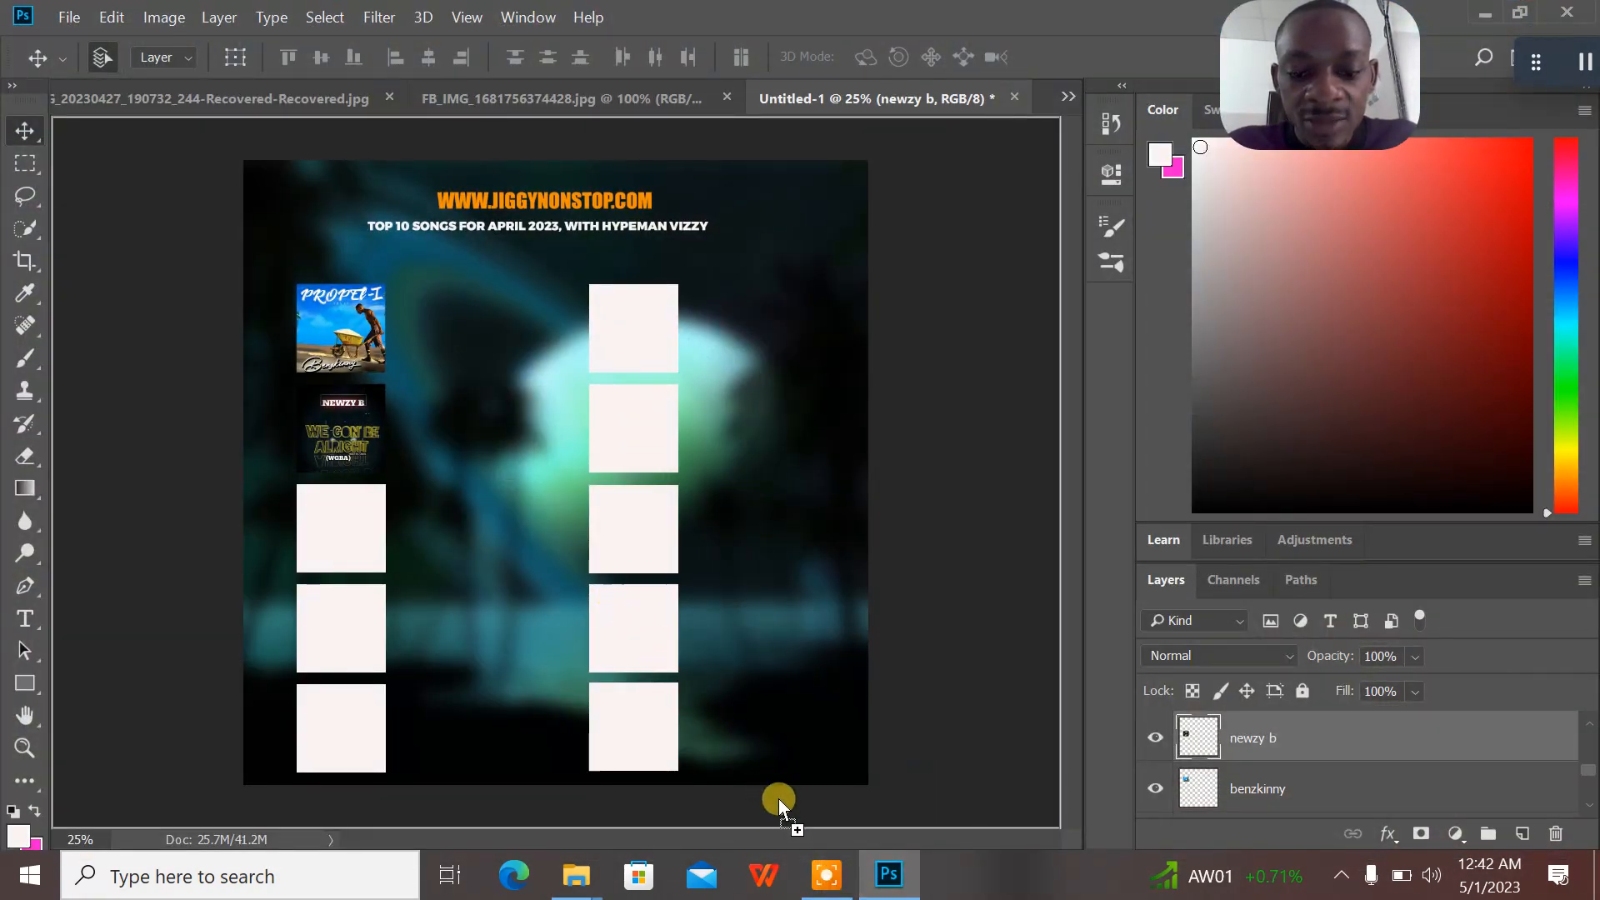
left_click_drag(778, 799, 543, 612)
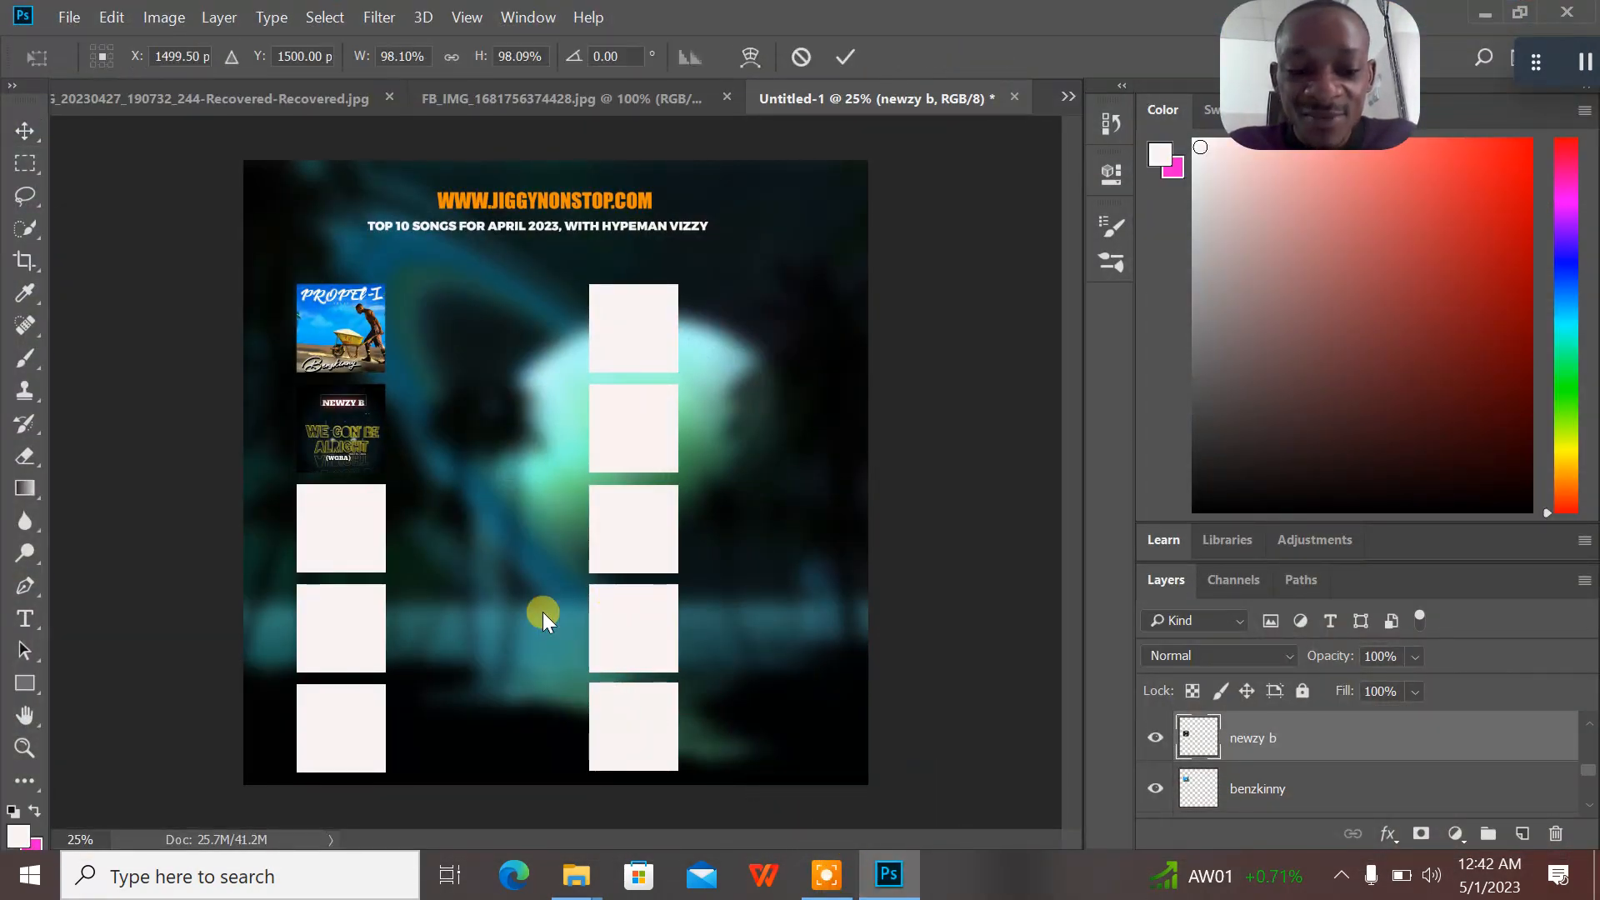
left_click(843, 51)
key("Delete")
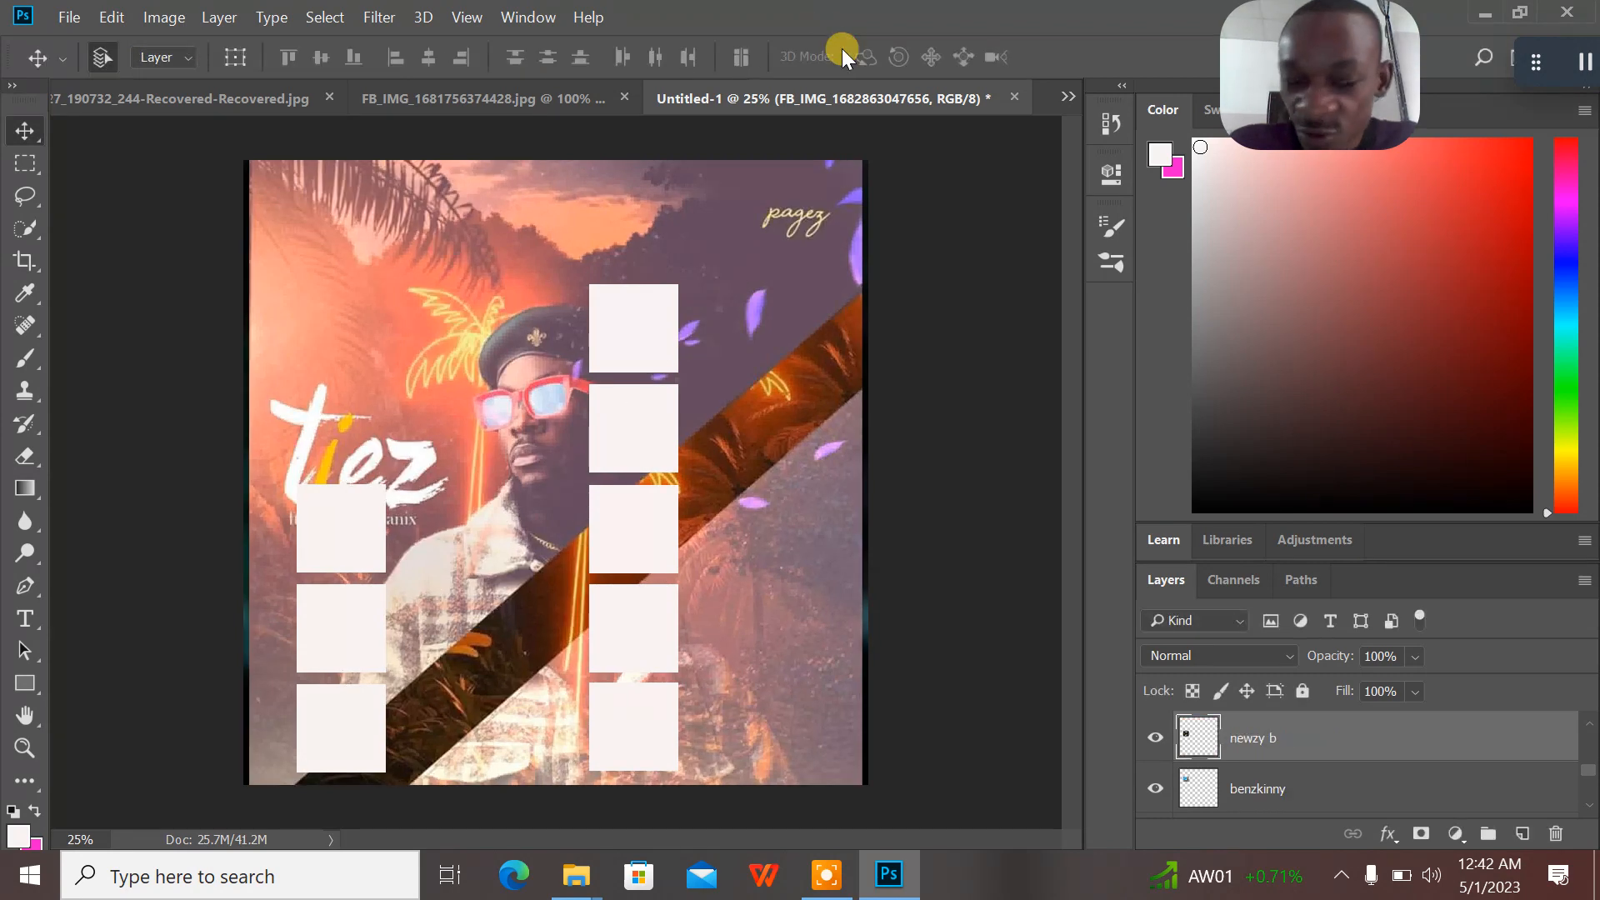
left_click(363, 507)
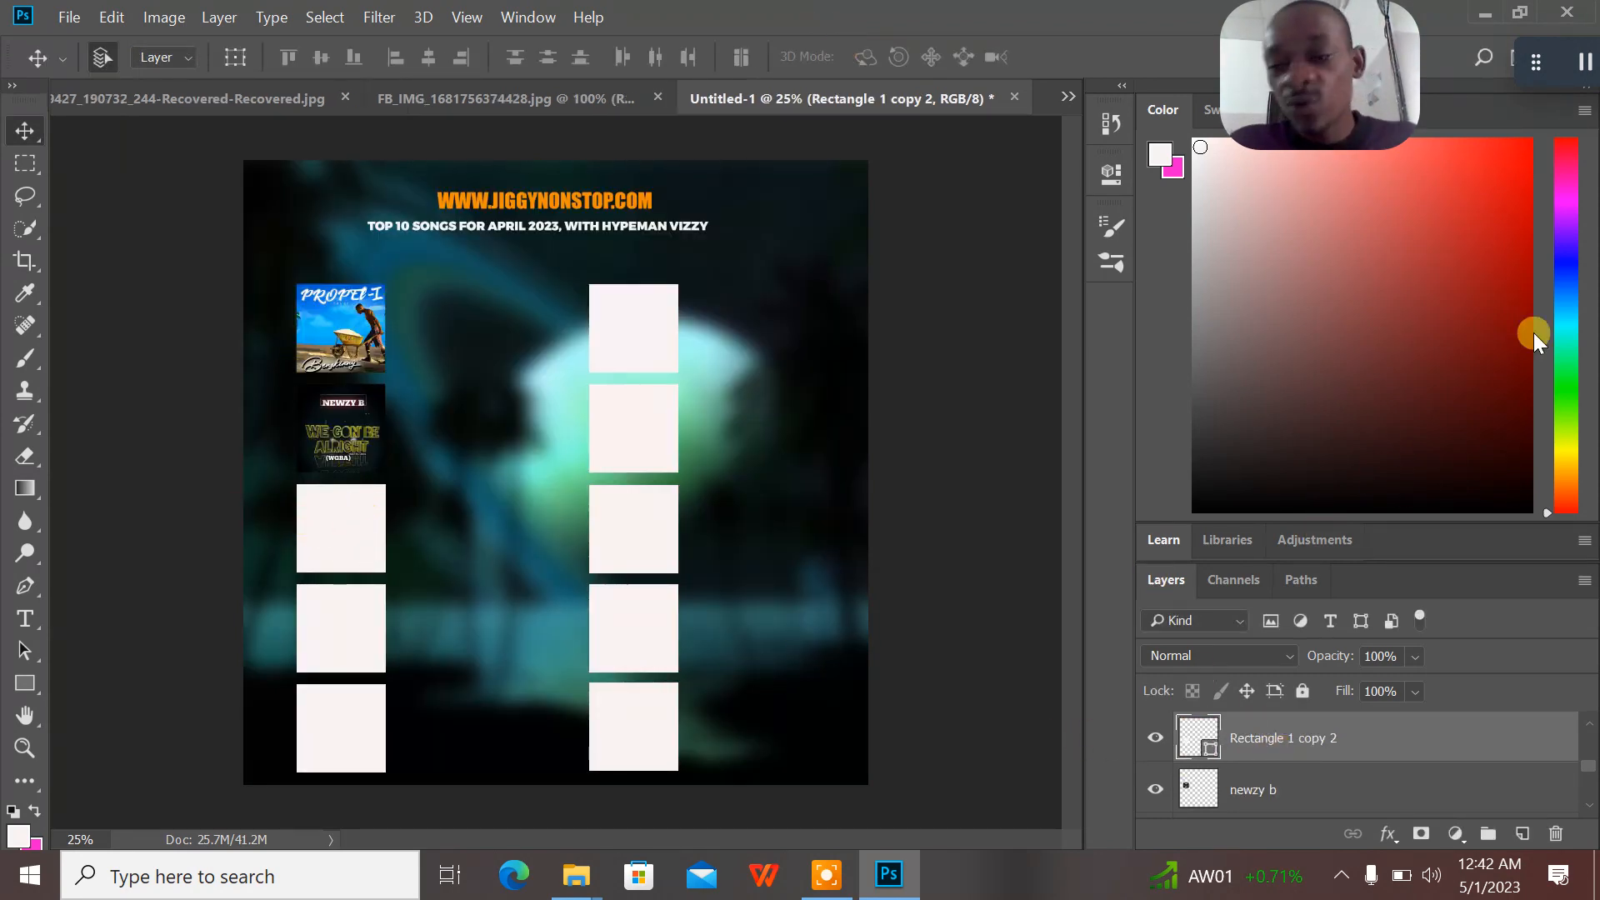
left_click(1481, 13)
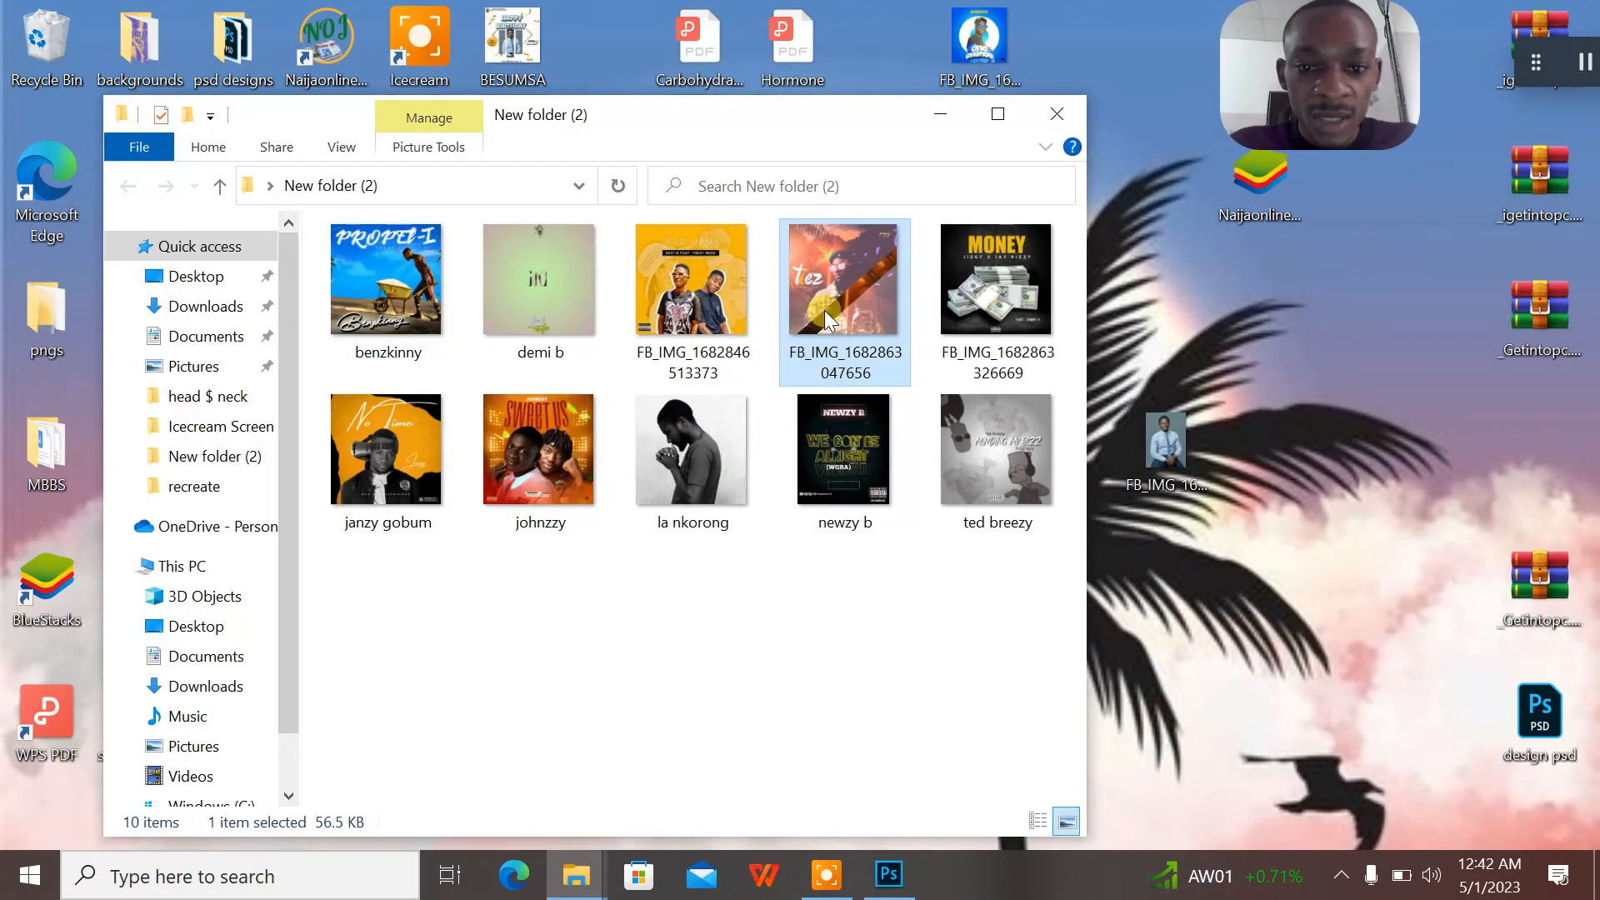
left_click_drag(837, 288, 329, 482)
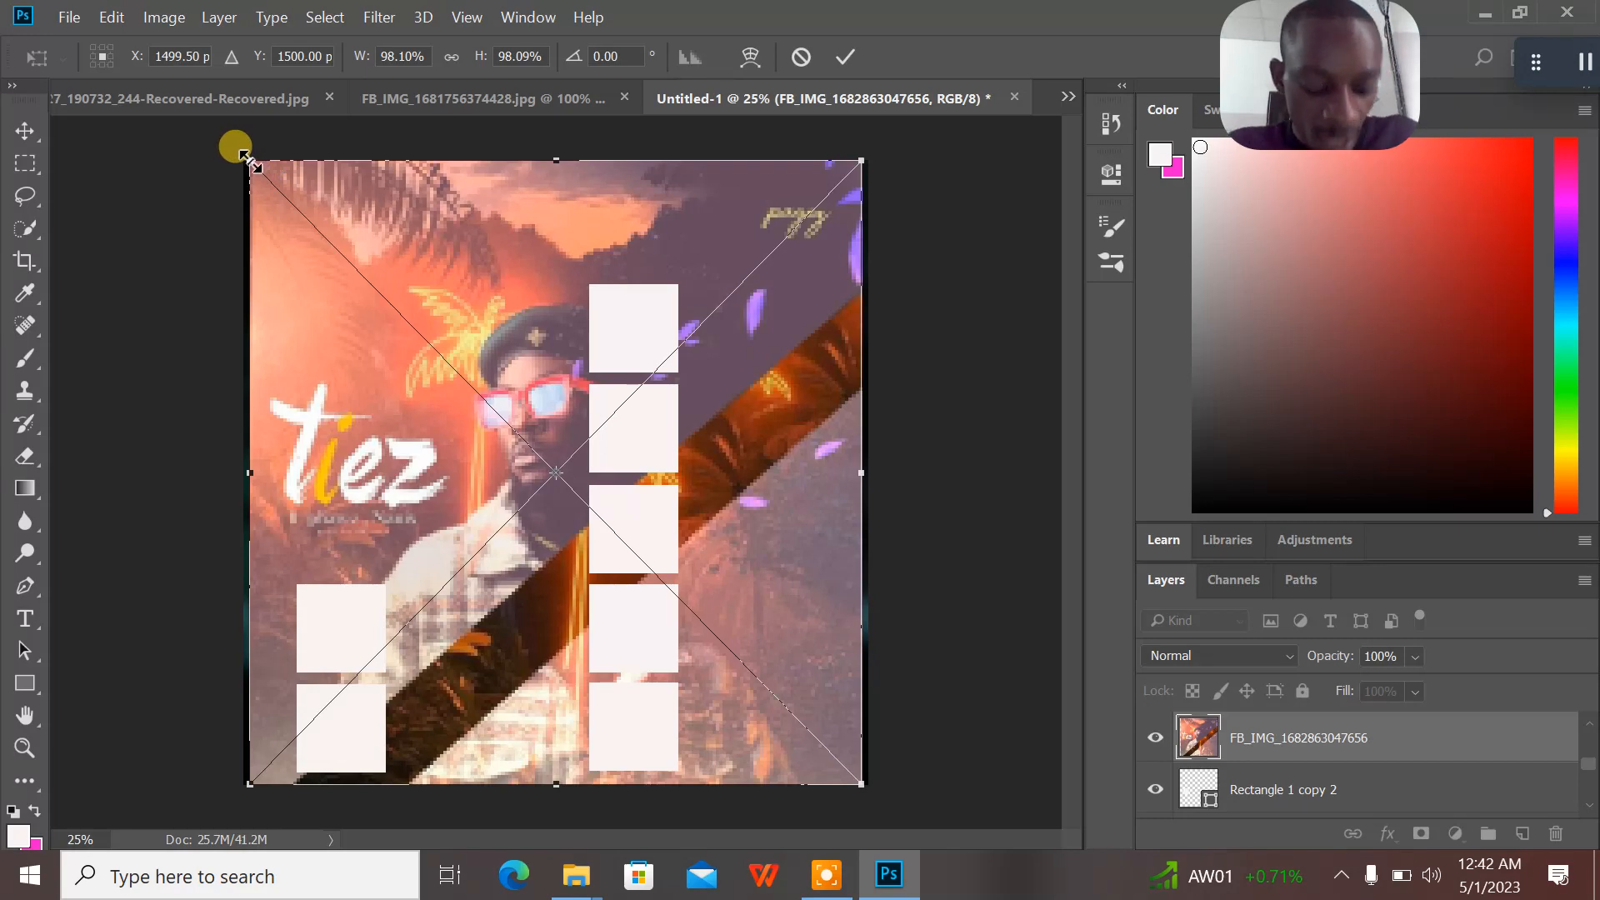
left_click_drag(244, 155, 689, 703)
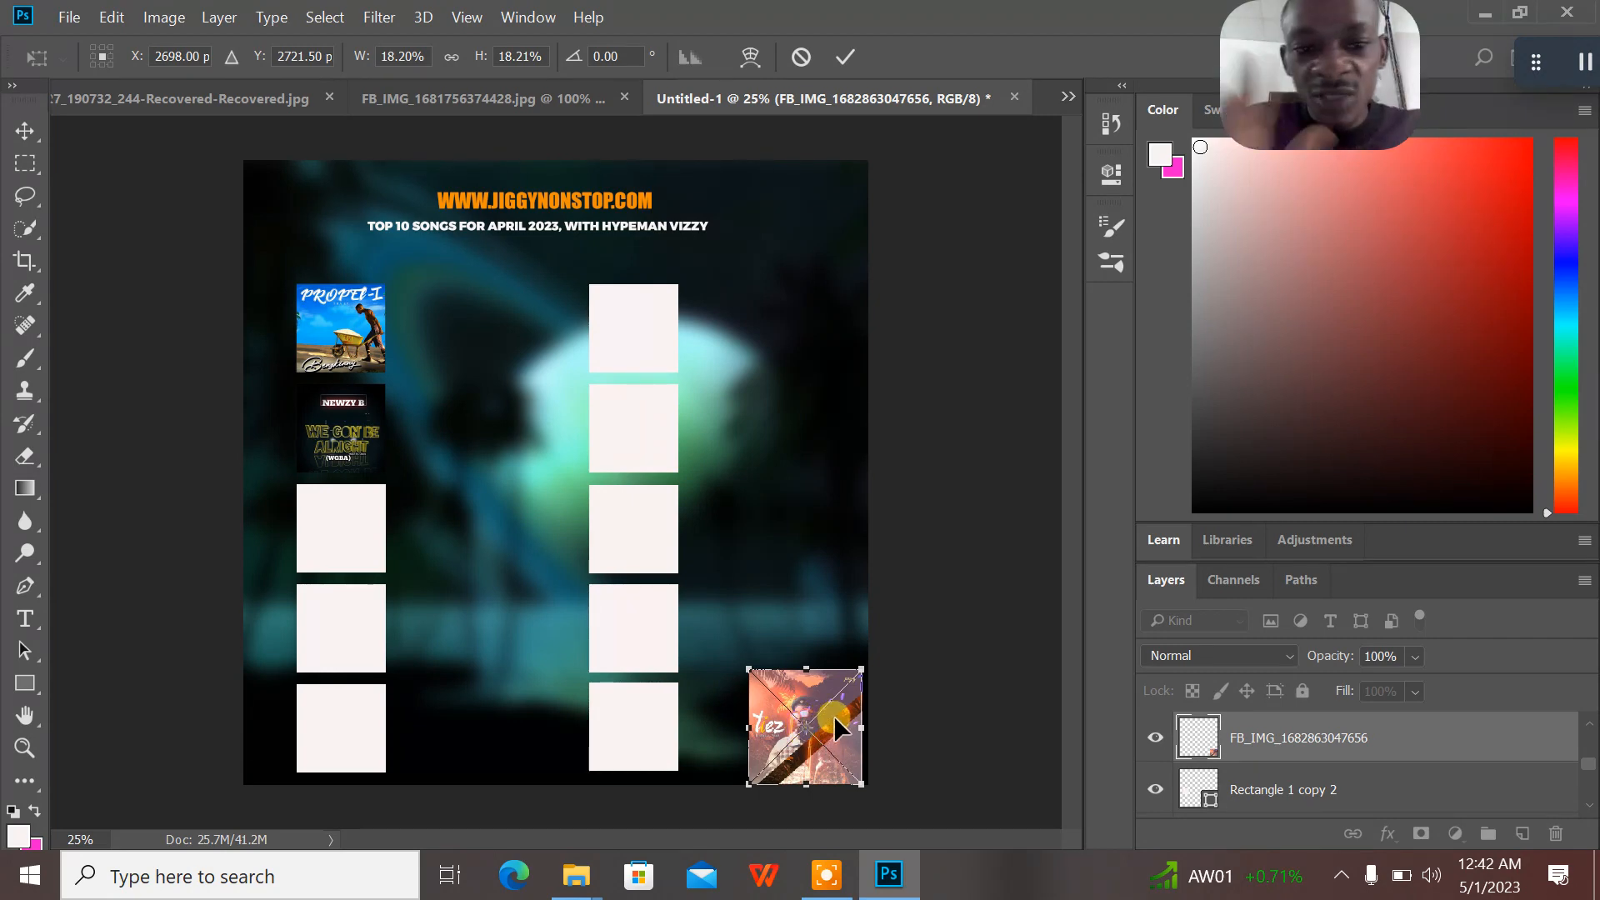
left_click_drag(833, 715, 373, 523)
left_click(845, 55)
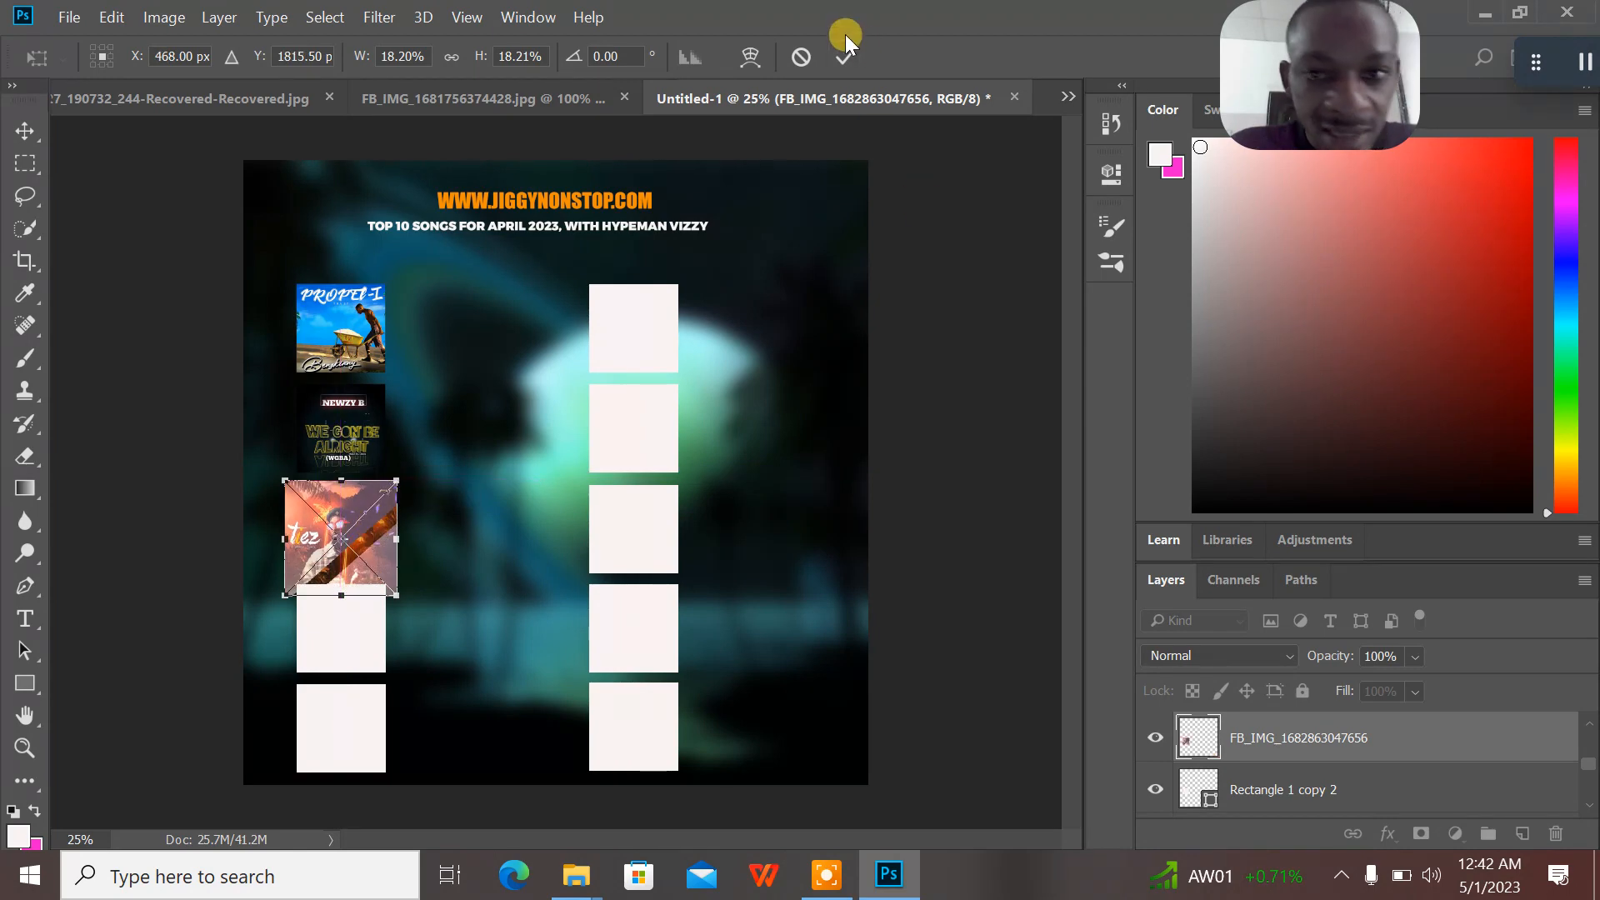
right_click(1262, 748)
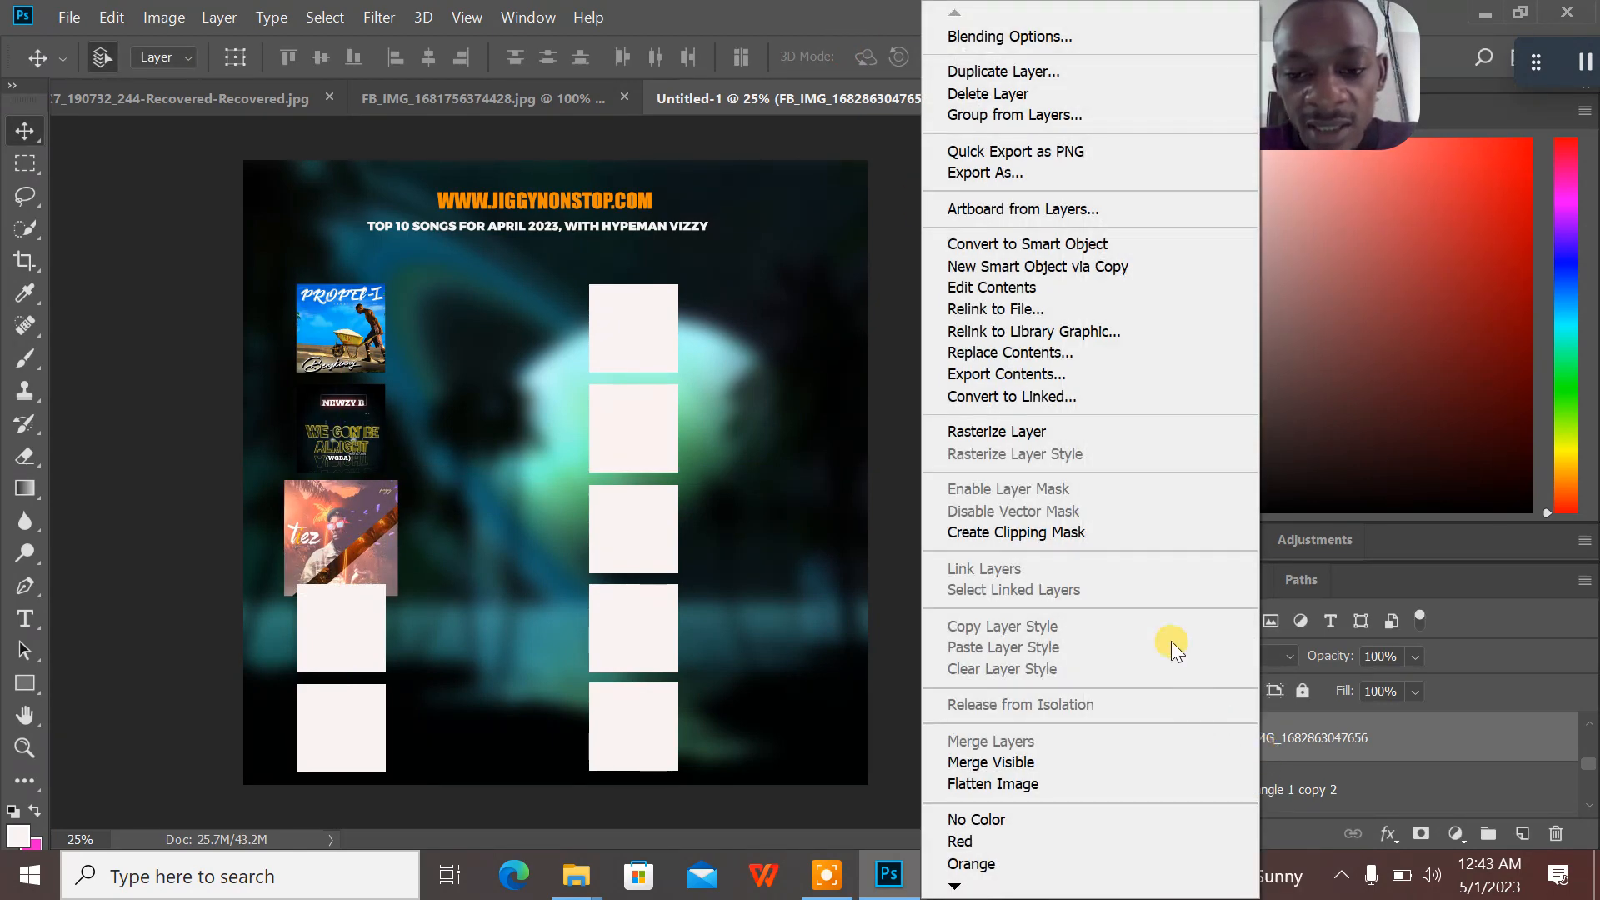
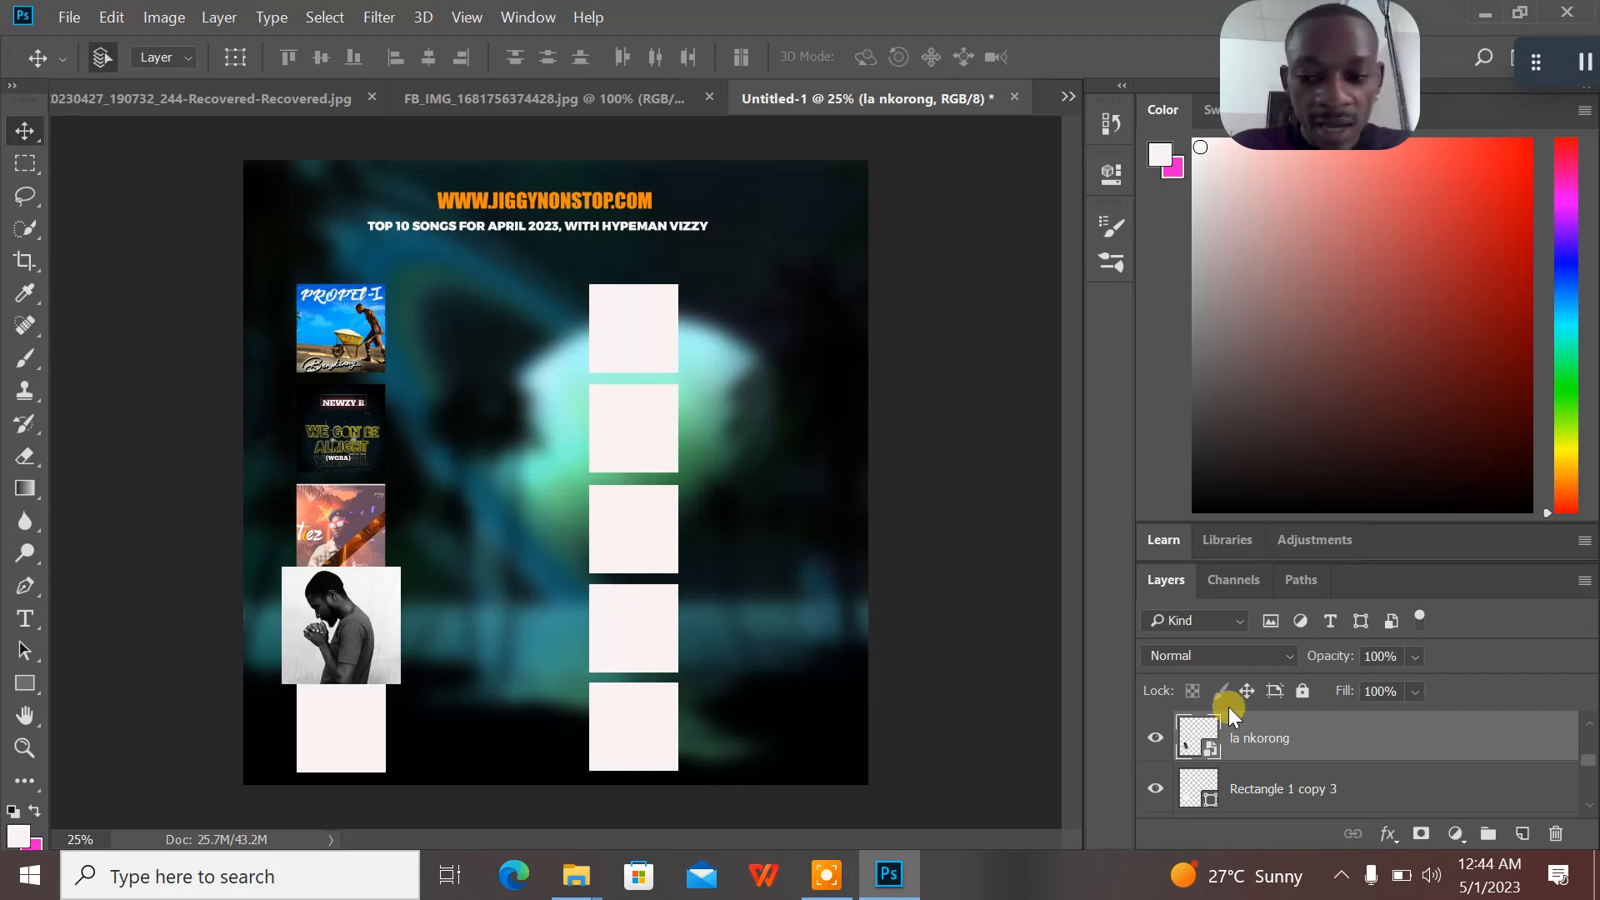
- Clip the la nkorong cover to the first column's fourth square and scale it down to fit the square
right_click(1311, 740)
left_click(1092, 533)
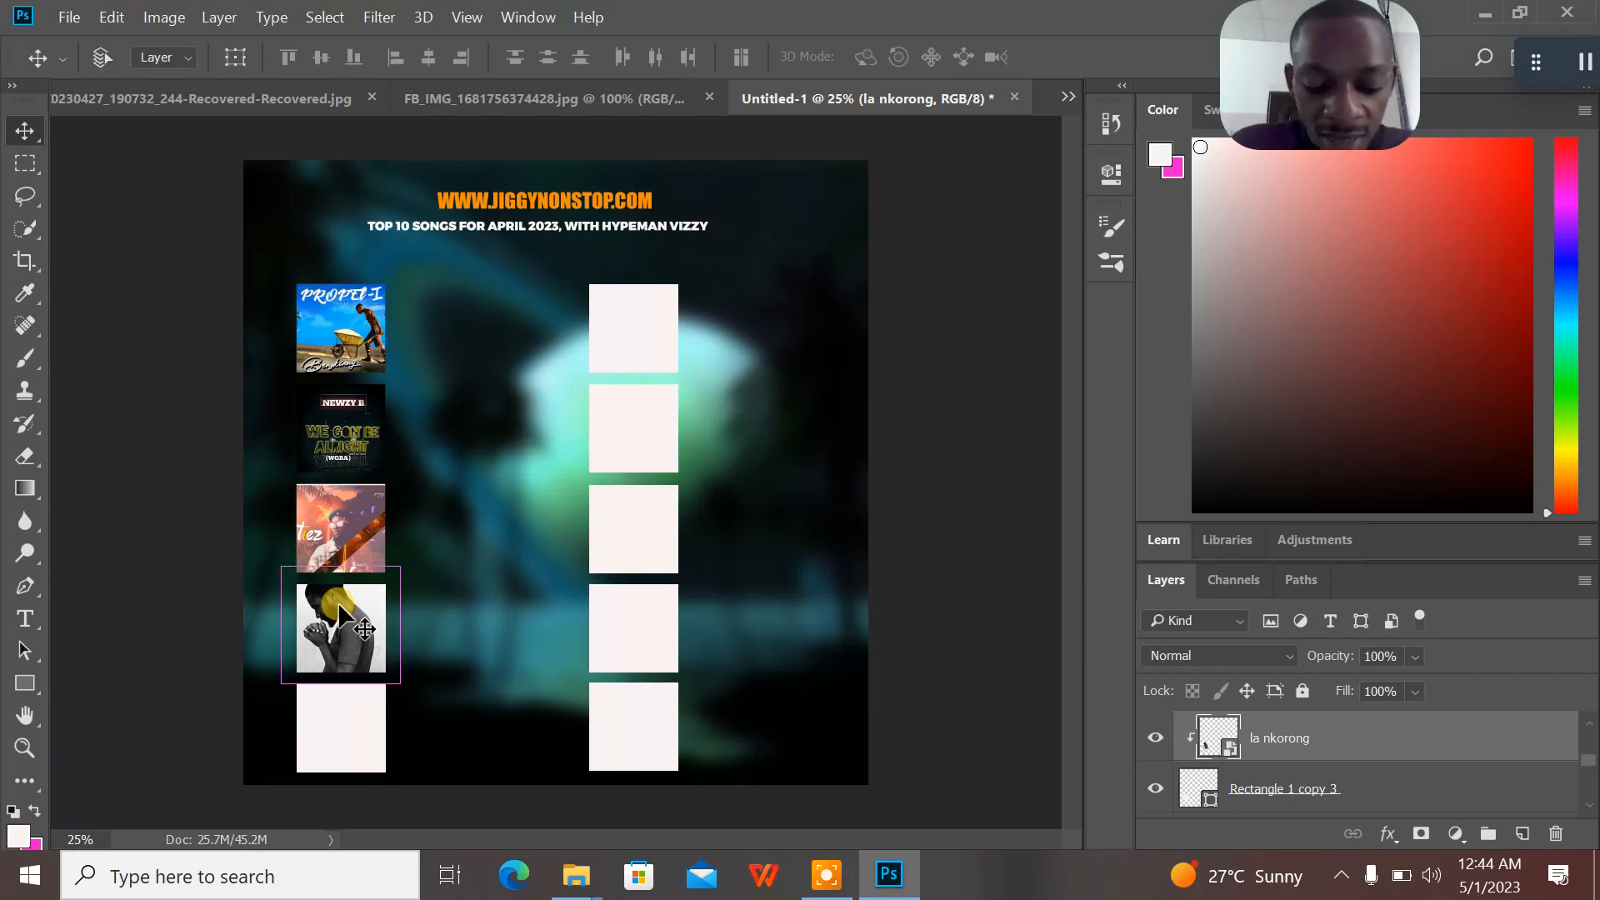
key("ctrl+t")
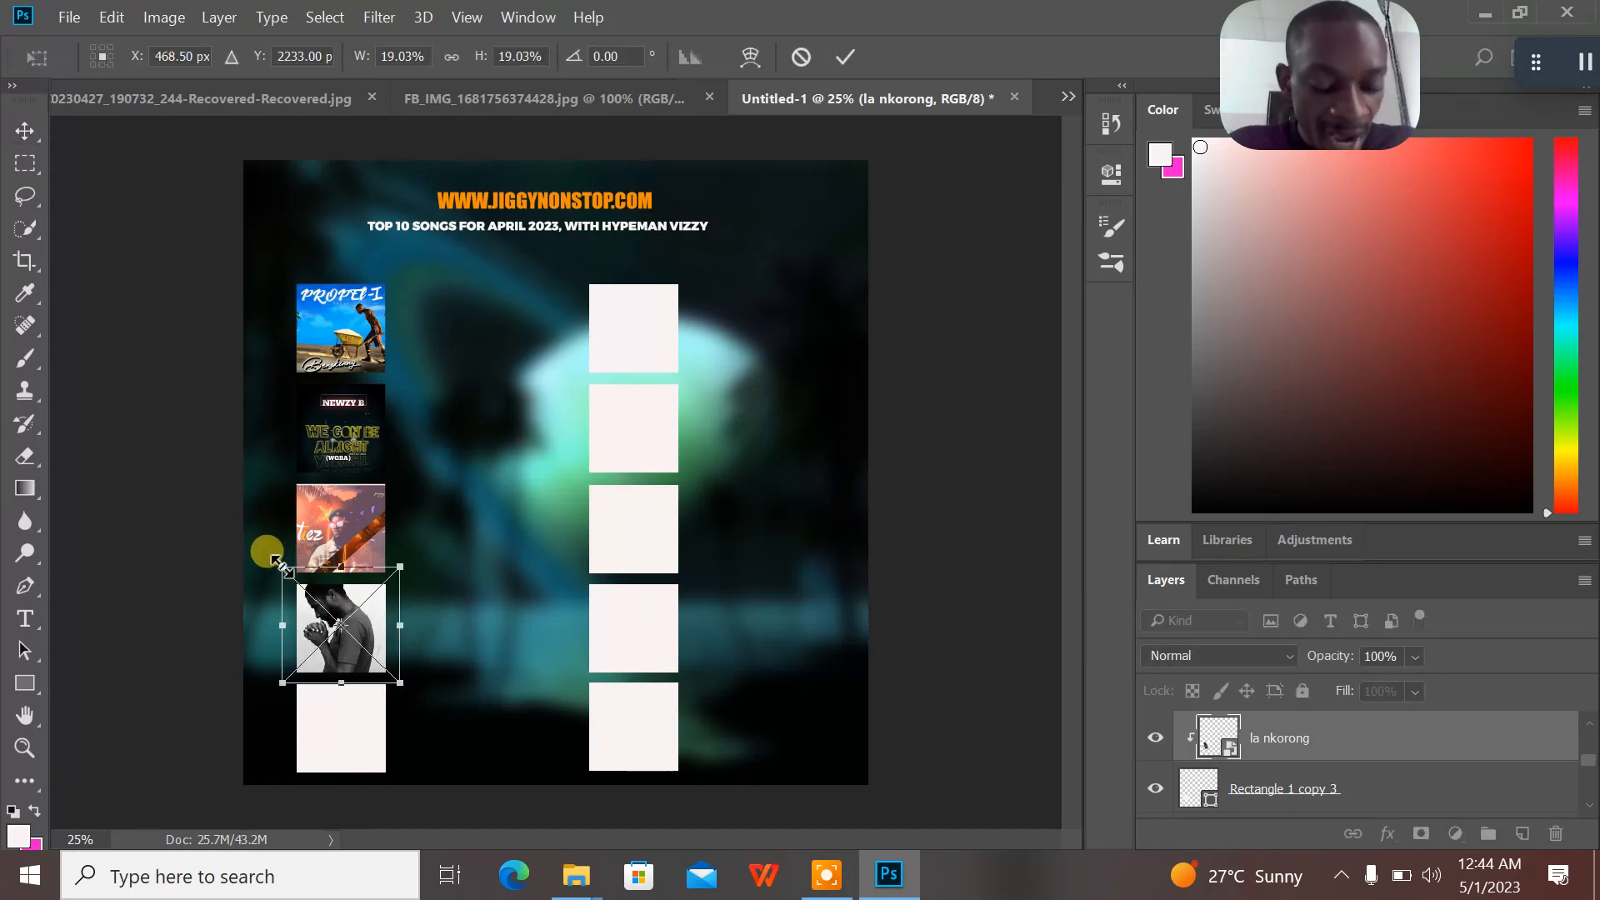
left_click_drag(276, 561, 297, 584)
left_click(844, 55)
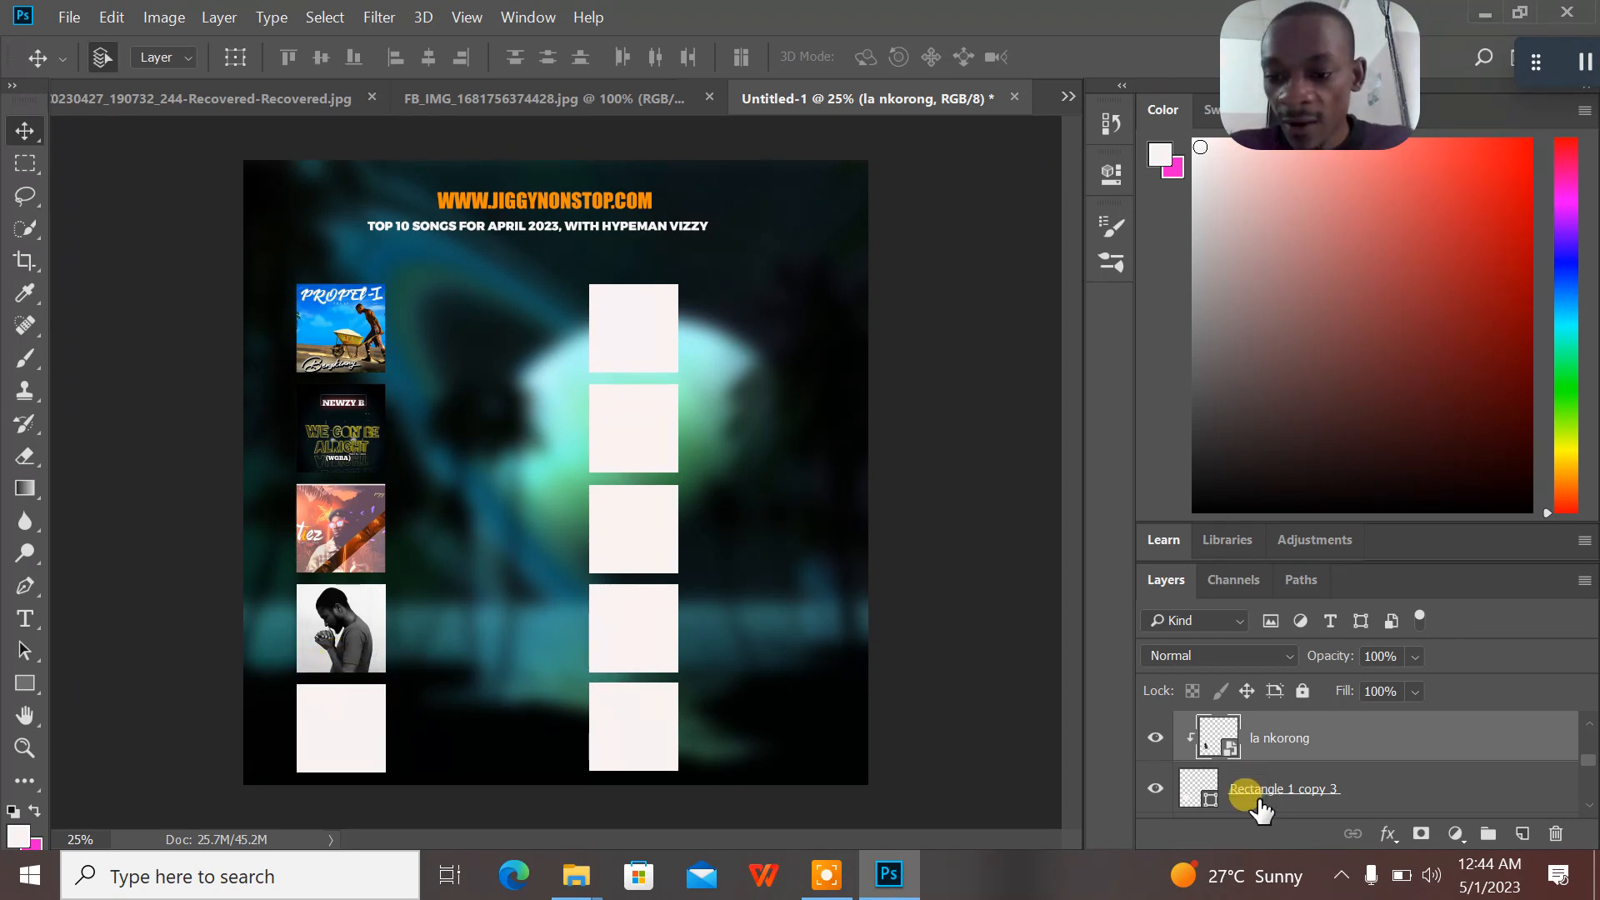
- Merge the la nkorong cover and its Rectangle 1 copy 3 square into a single layer
left_click(1328, 789, "shift")
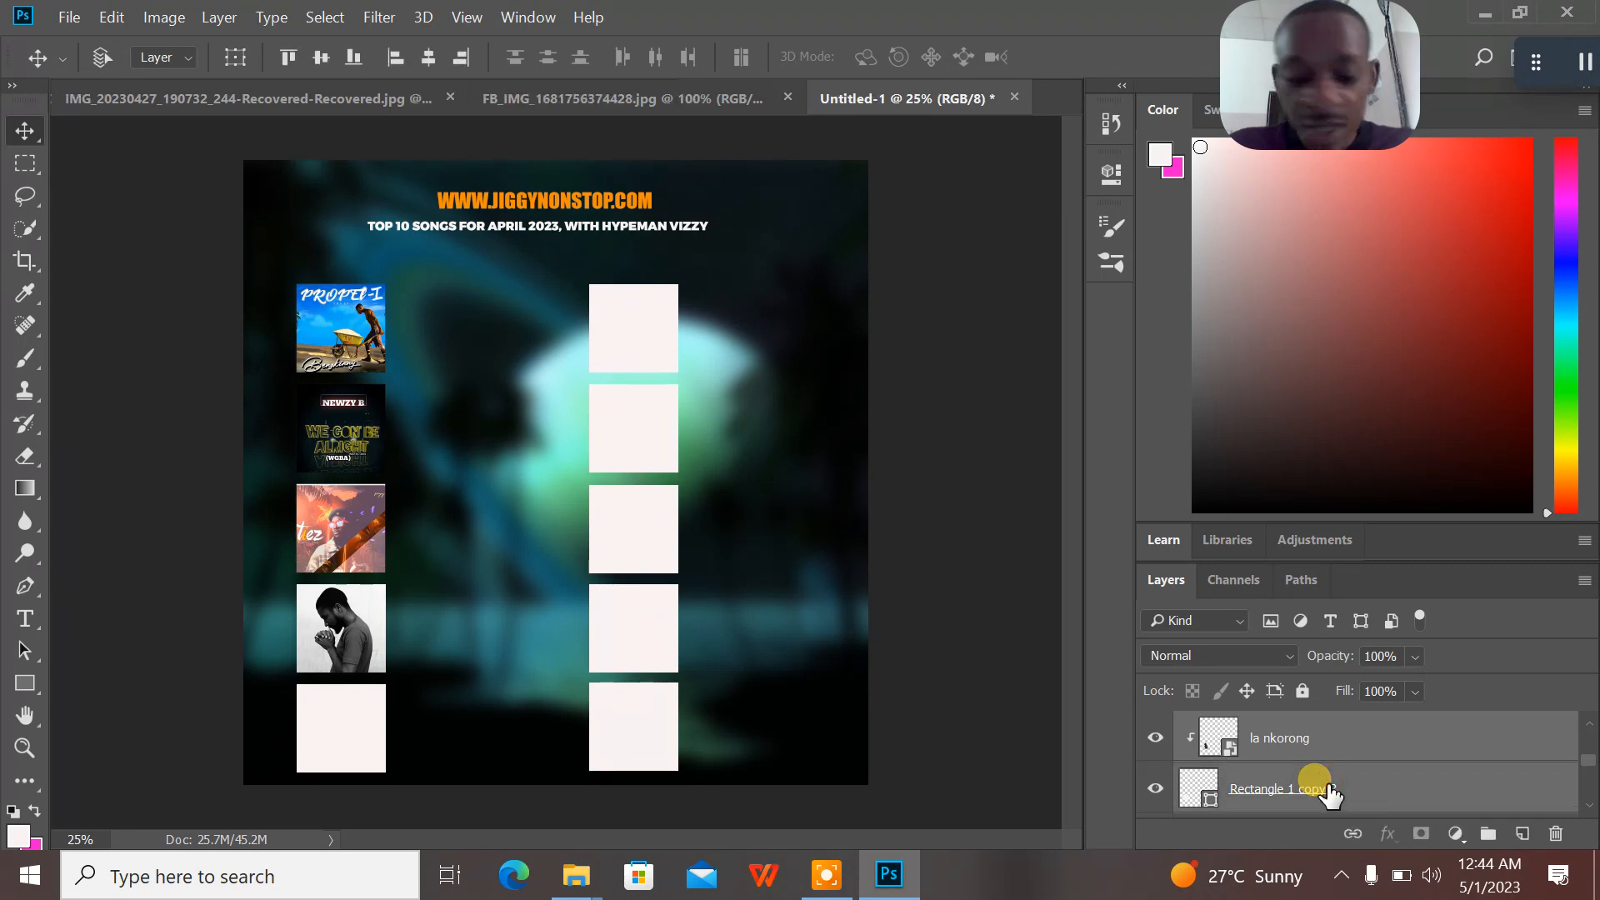
key("ctrl+e")
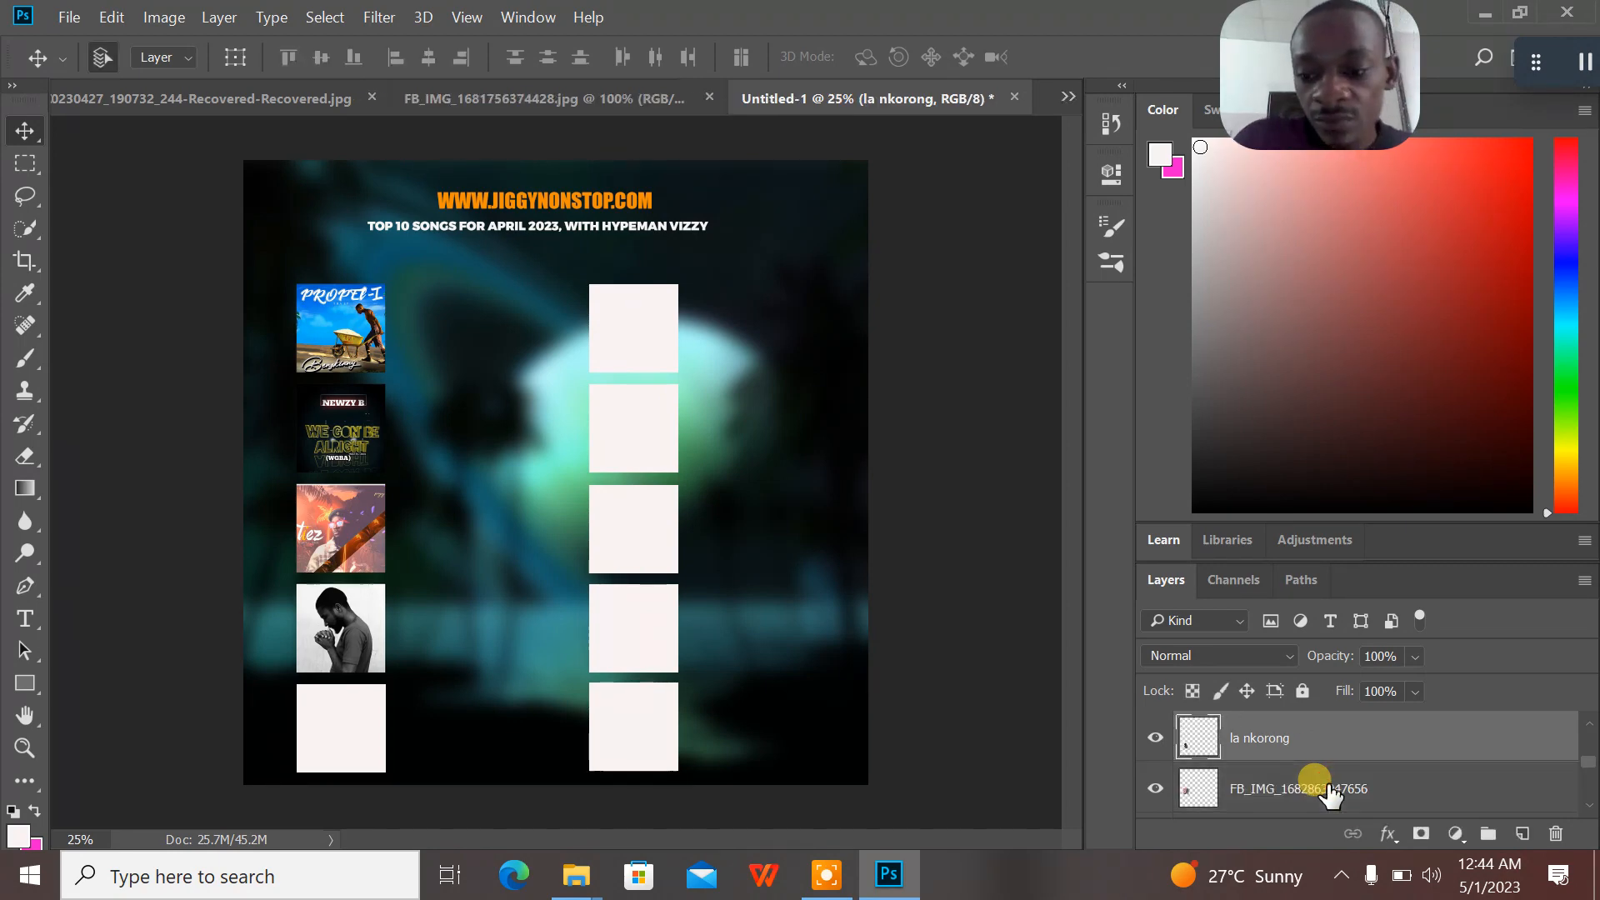
scroll(1583, 771, "up", 1)
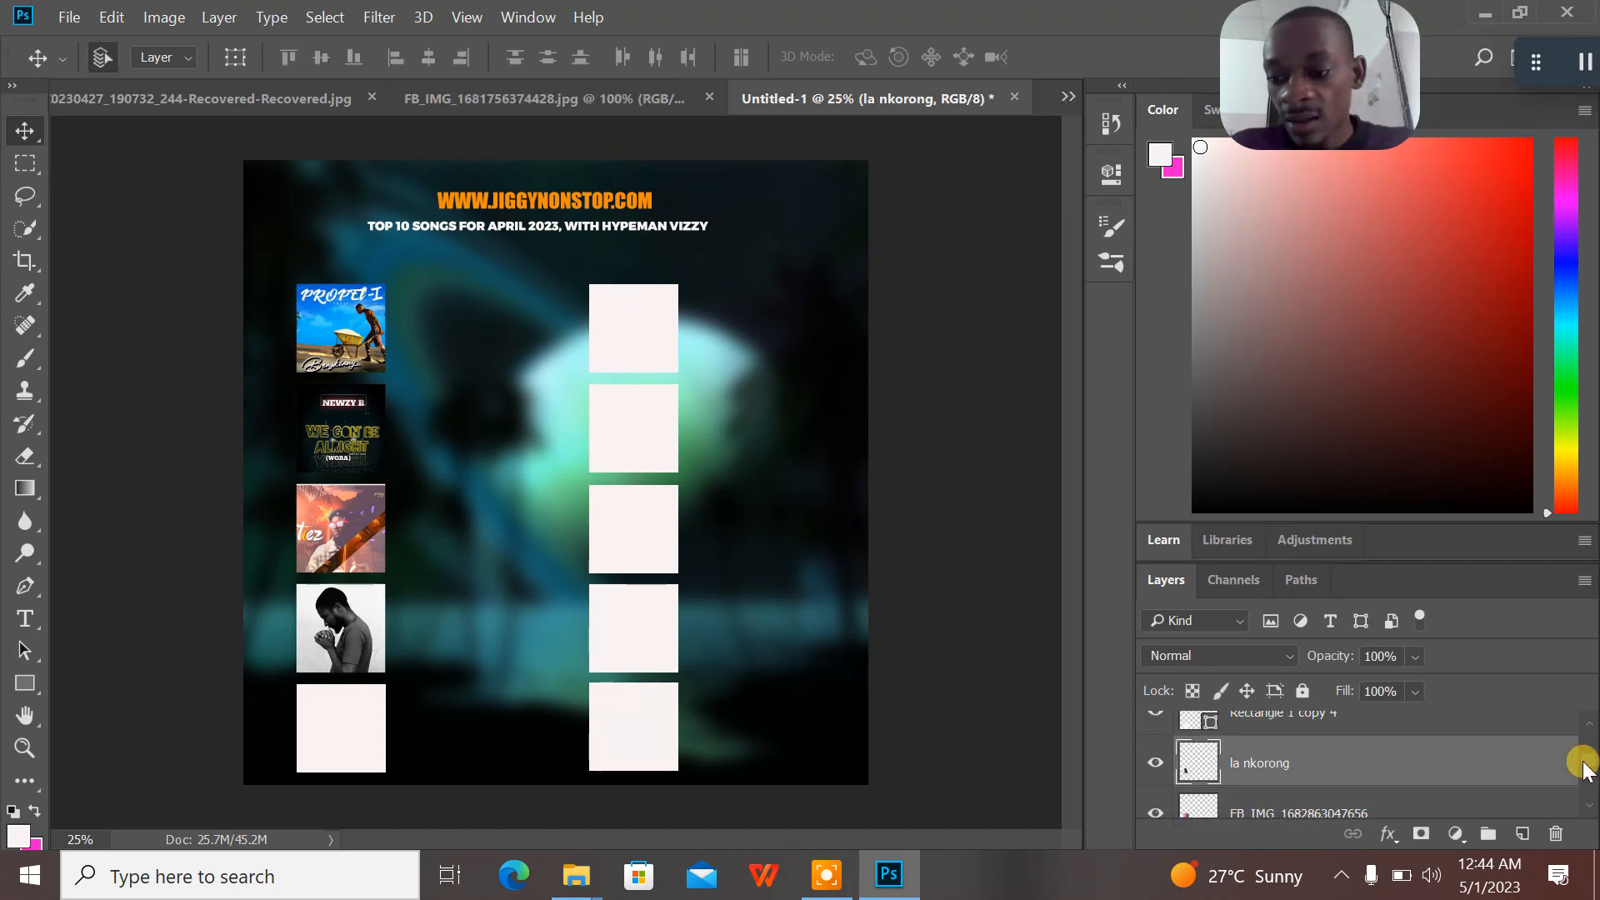
scroll(1583, 769, "up", 1)
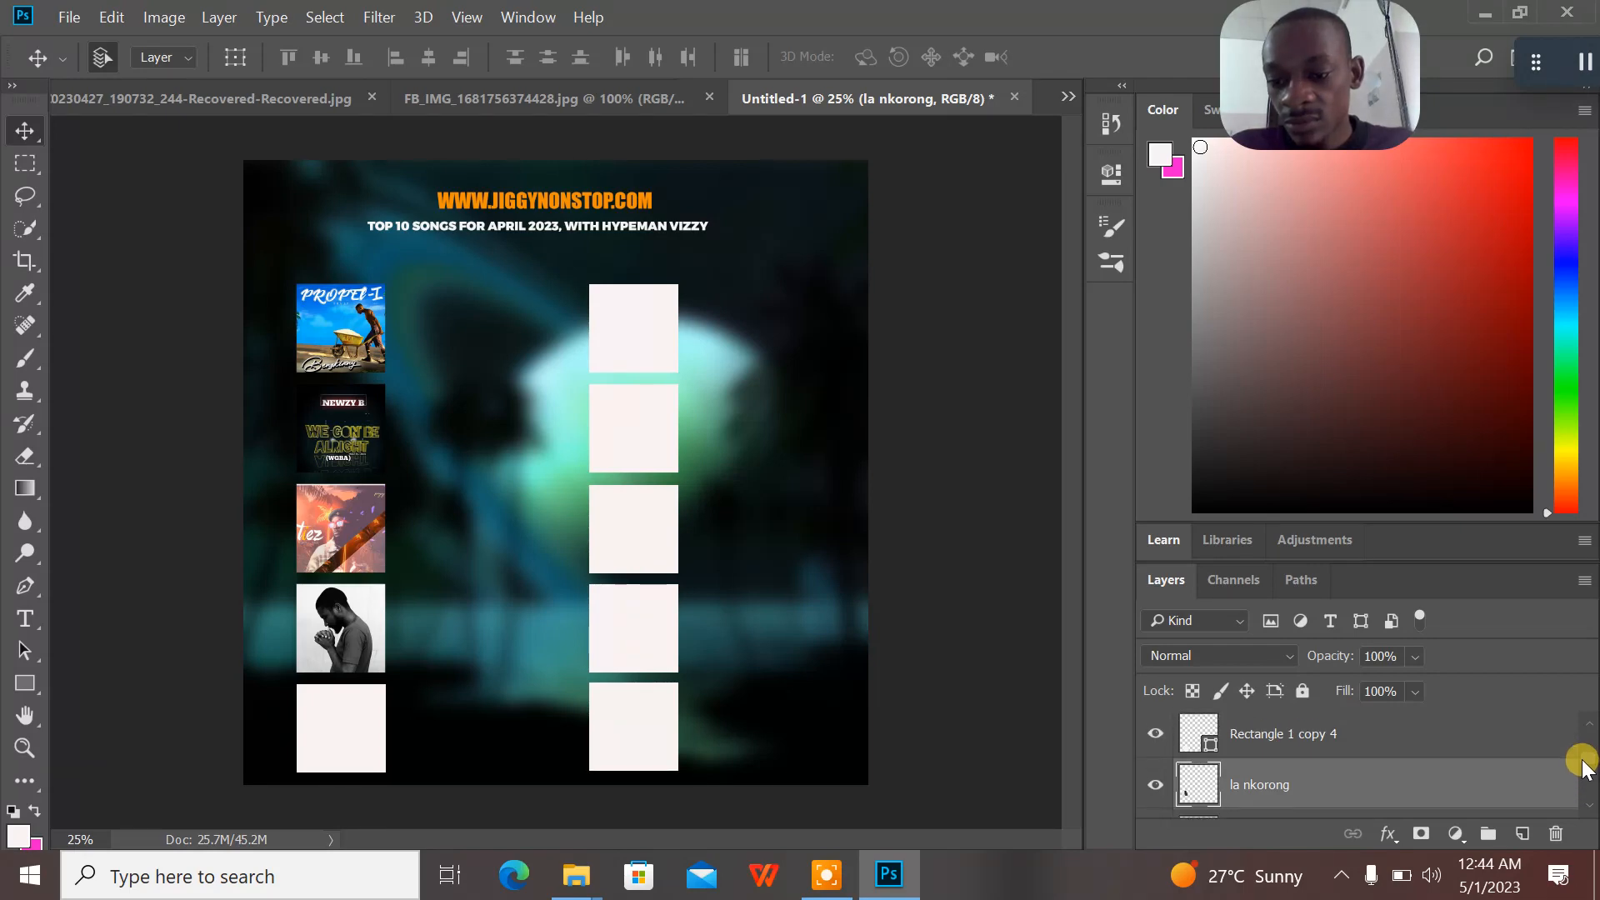
scroll(1583, 765, "up", 1)
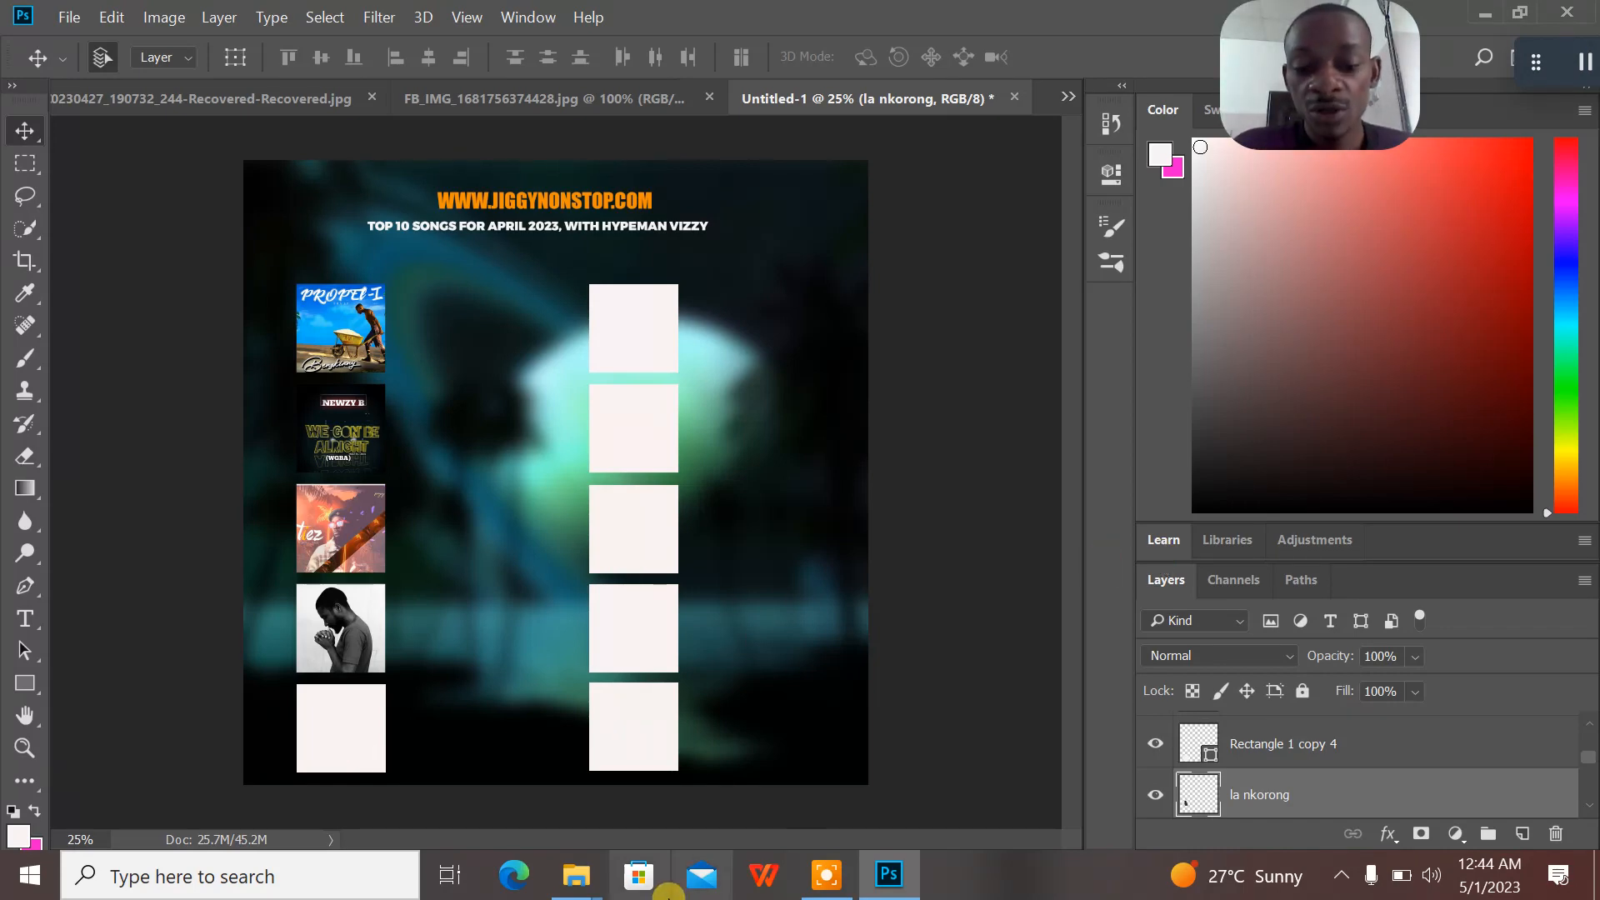
mouse_move(581, 885)
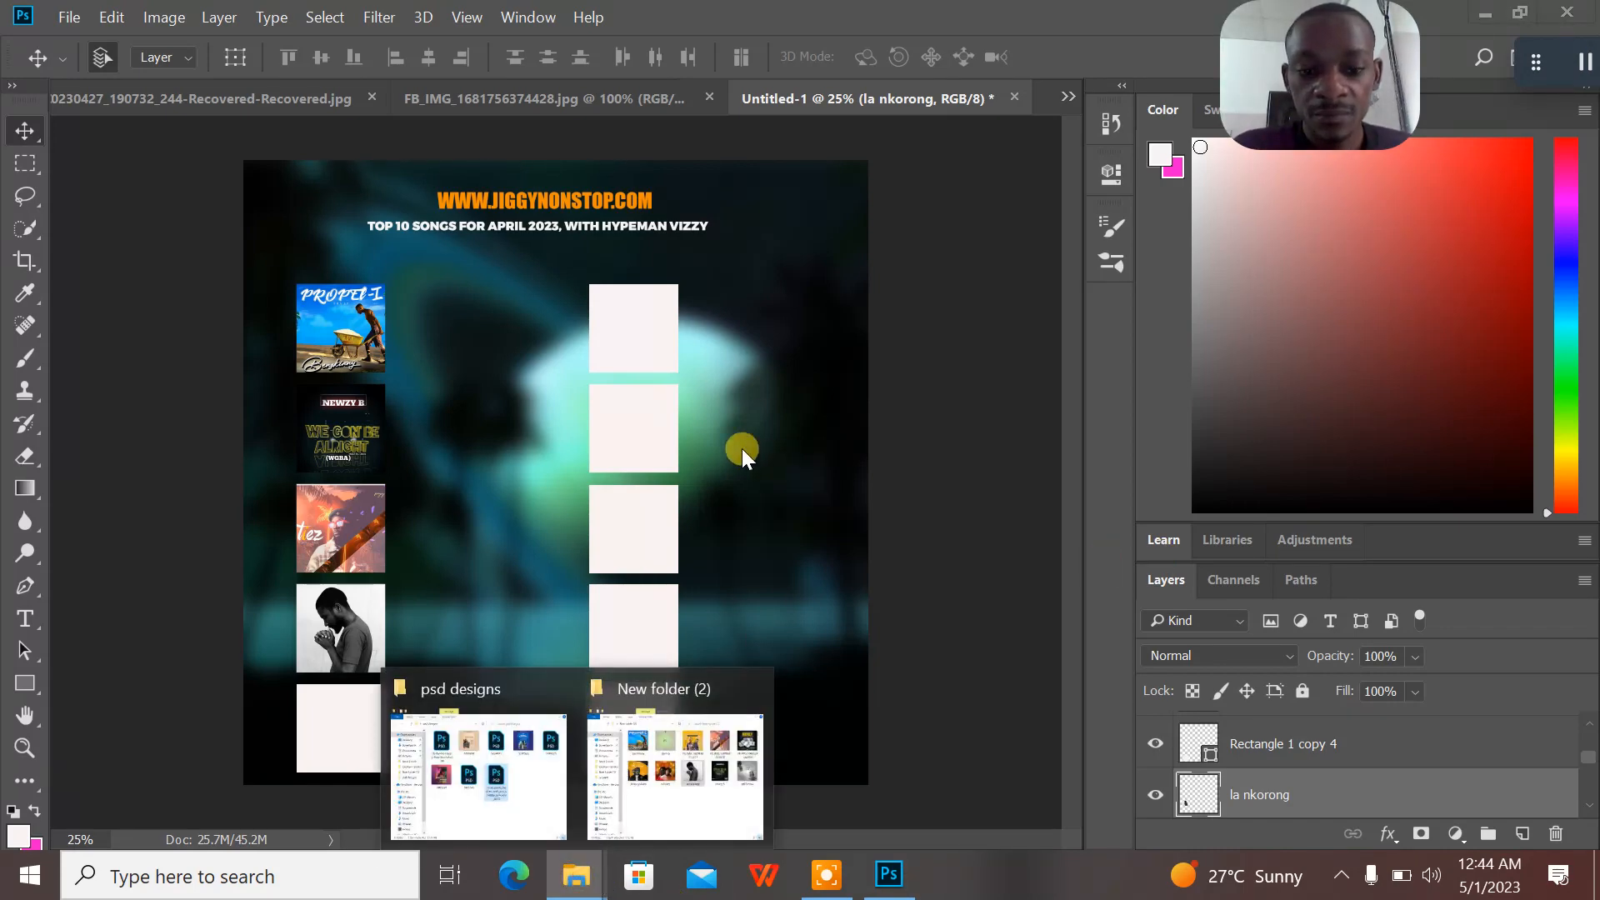
left_click(656, 763)
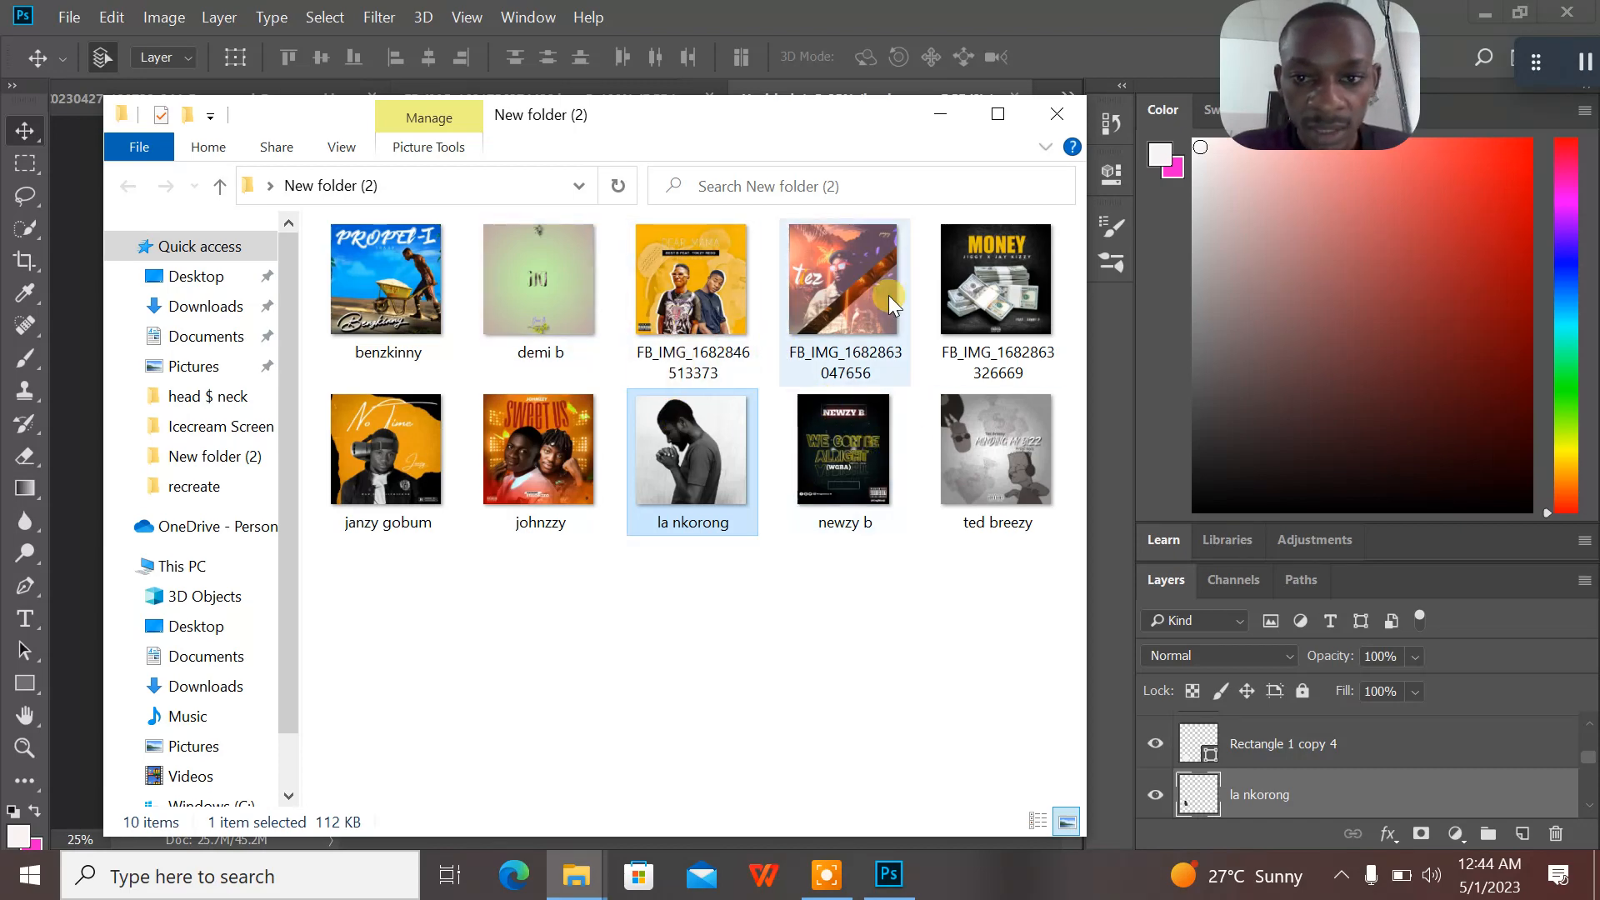
left_click_drag(958, 408, 678, 807)
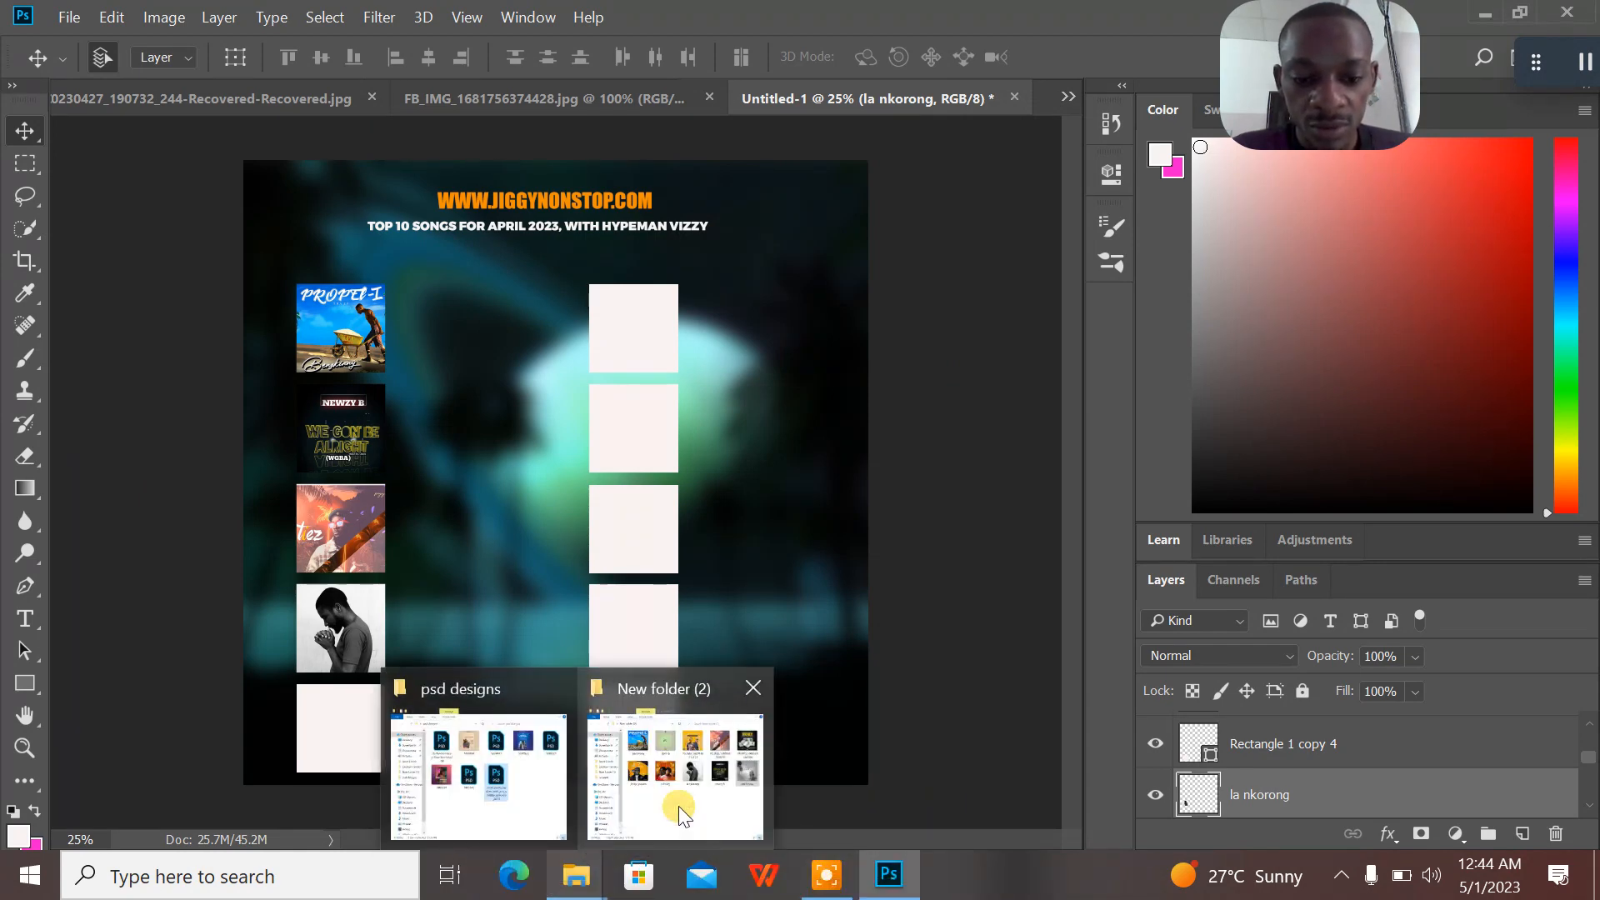
left_click(793, 614)
mouse_move(793, 612)
left_mouse_down()
mouse_move(328, 725)
mouse_move(772, 612)
left_mouse_up()
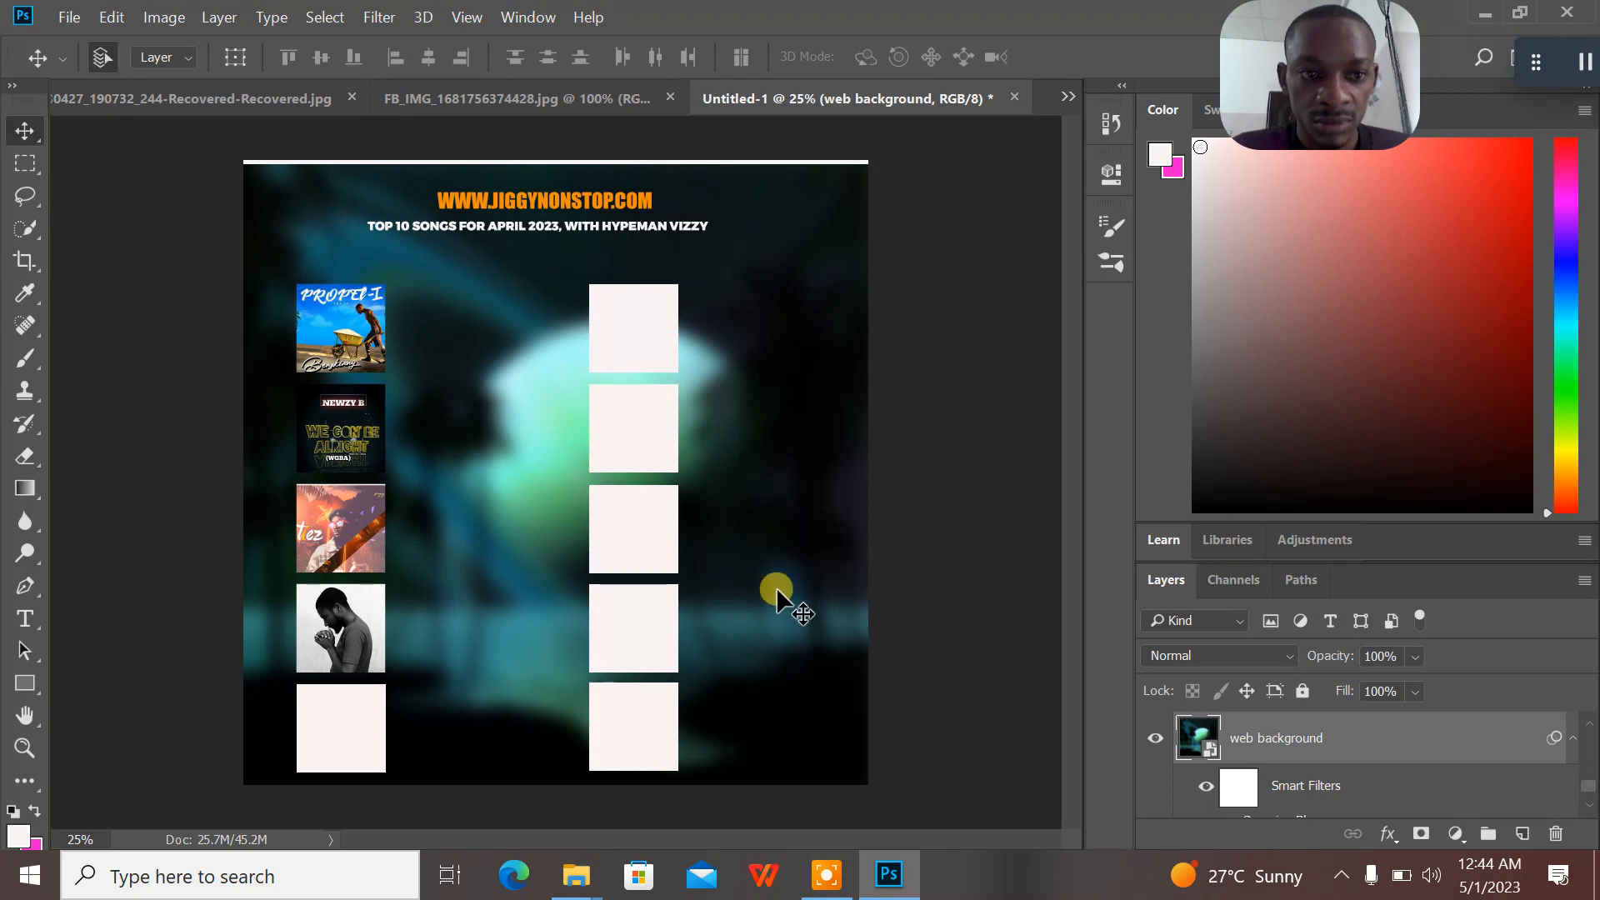
key("ctrl+z")
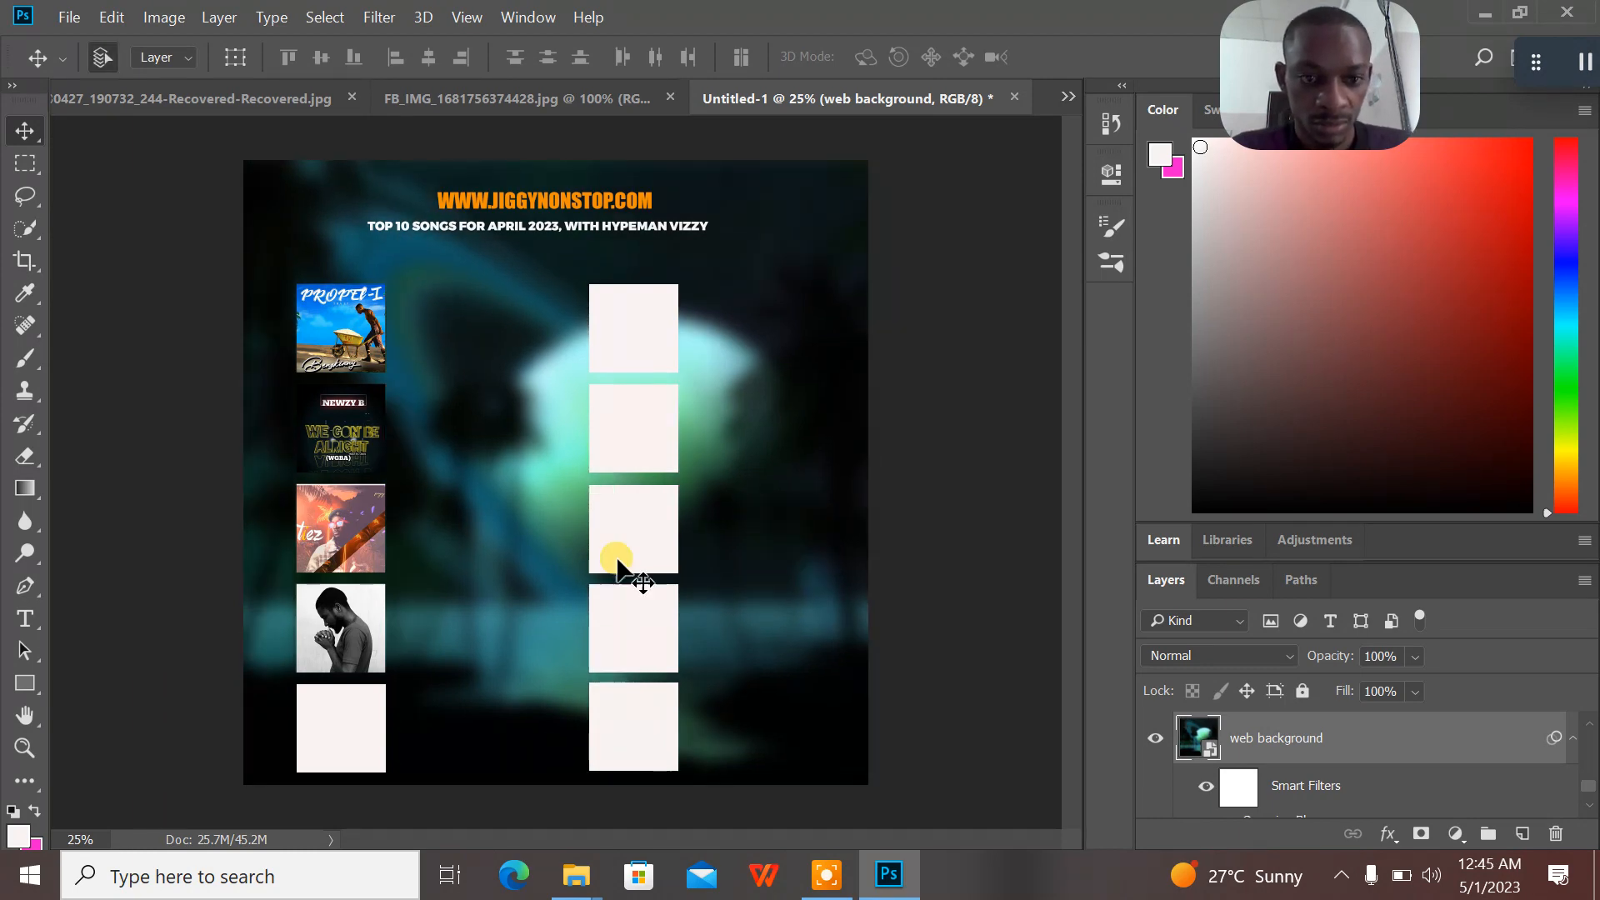
- Select the first column's fifth square, place the ted breezy cover above its layer, scale it to 12% and move it over the square
left_click(336, 727)
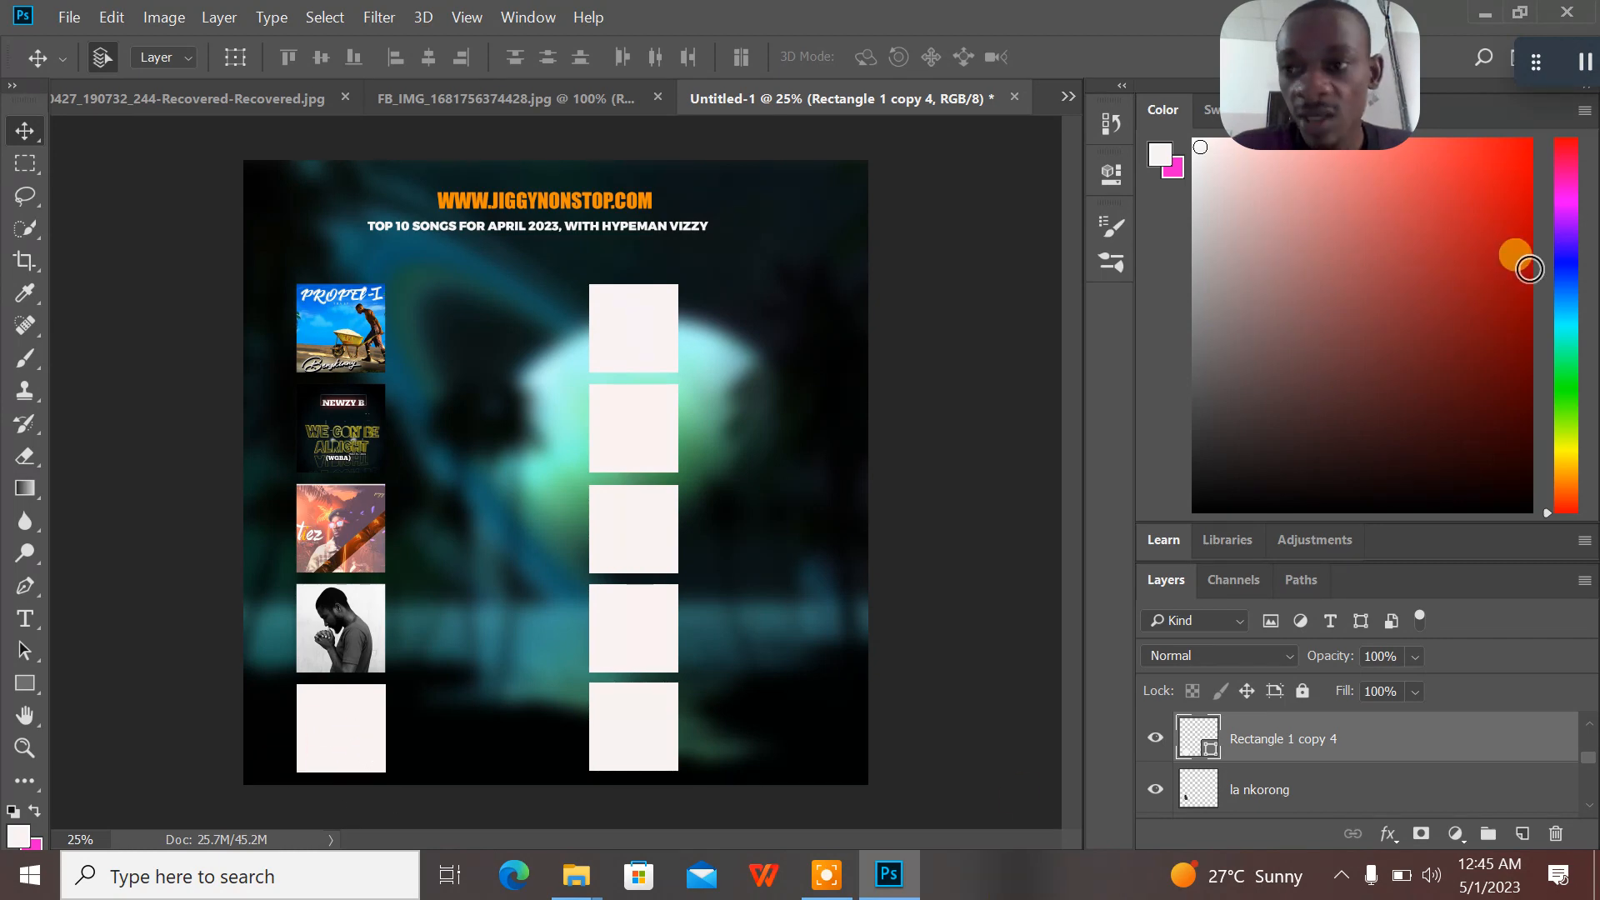
left_click(1483, 12)
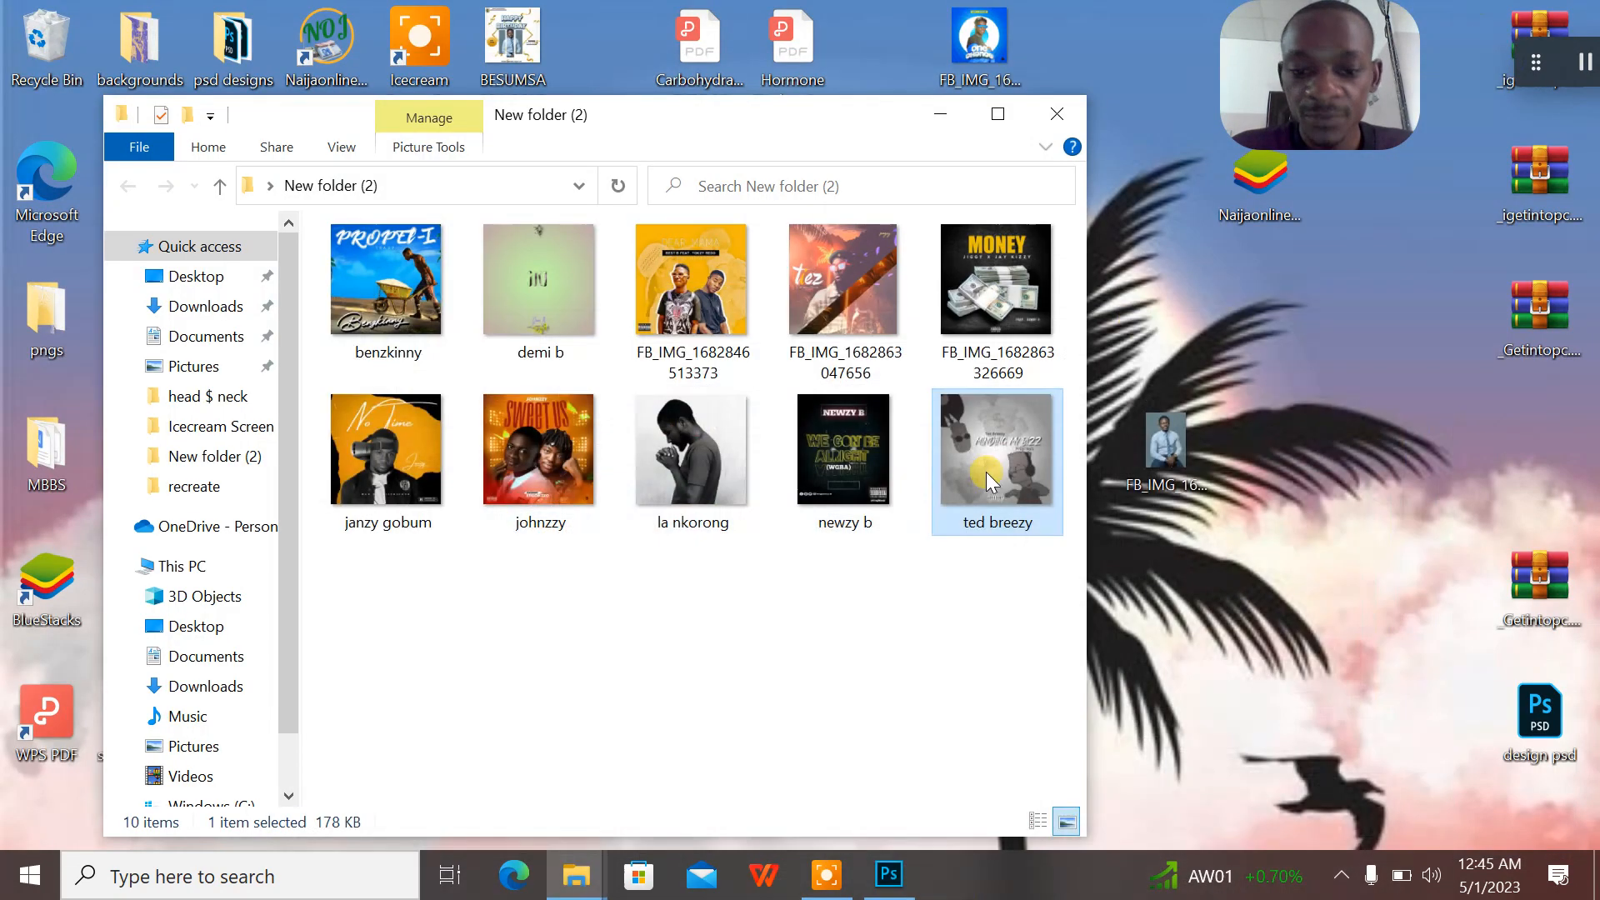
left_click_drag(940, 471, 334, 725)
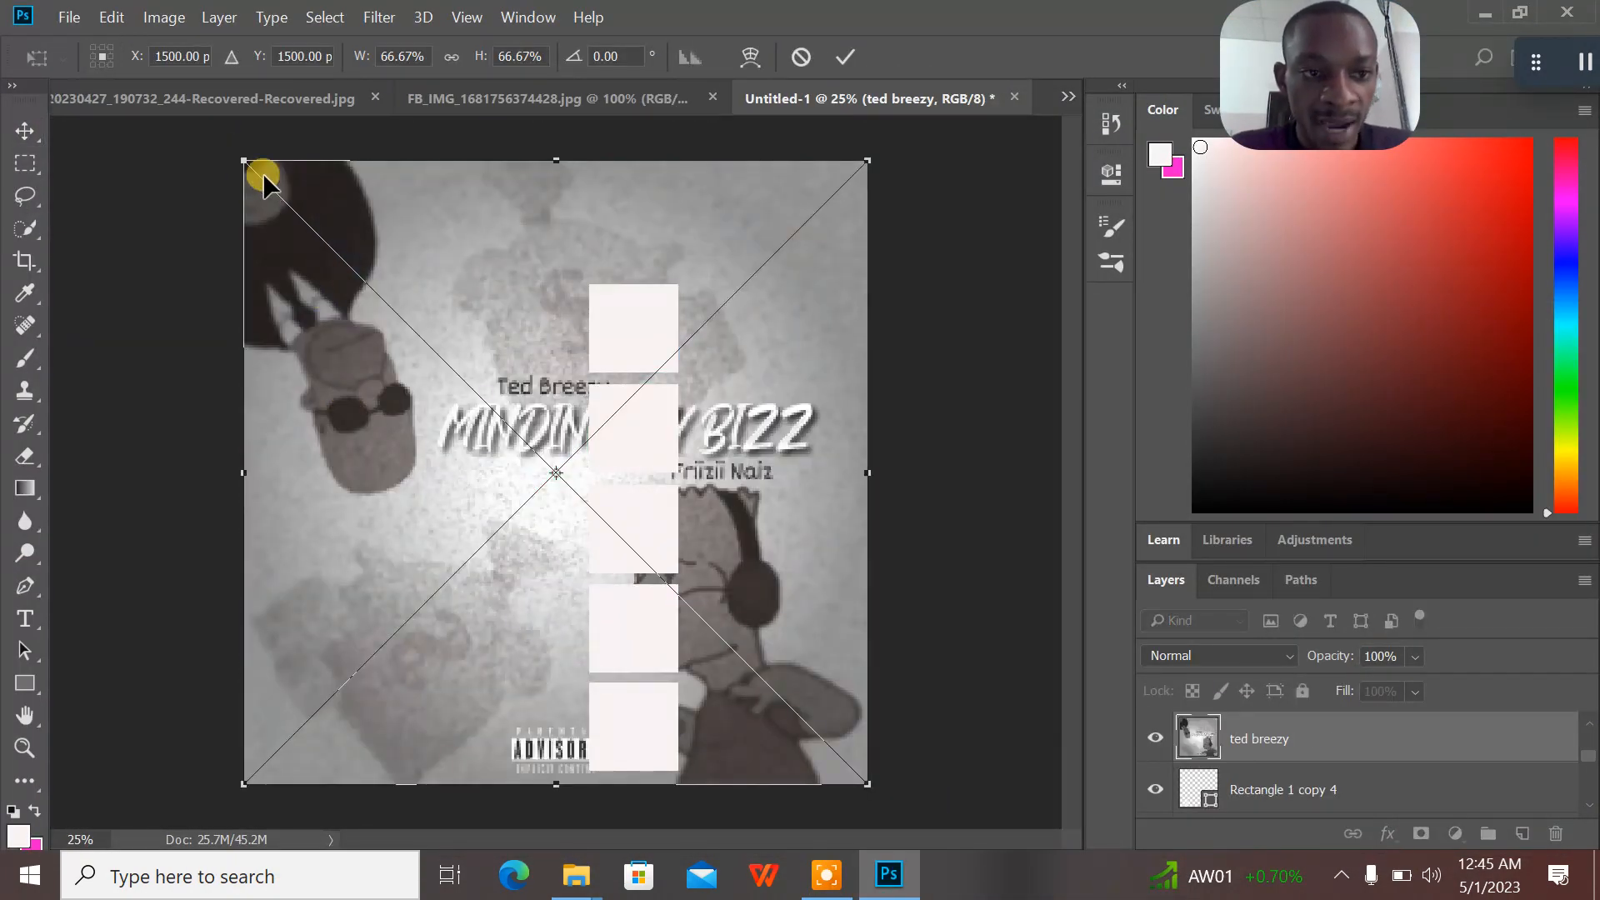
left_click_drag(238, 155, 735, 688)
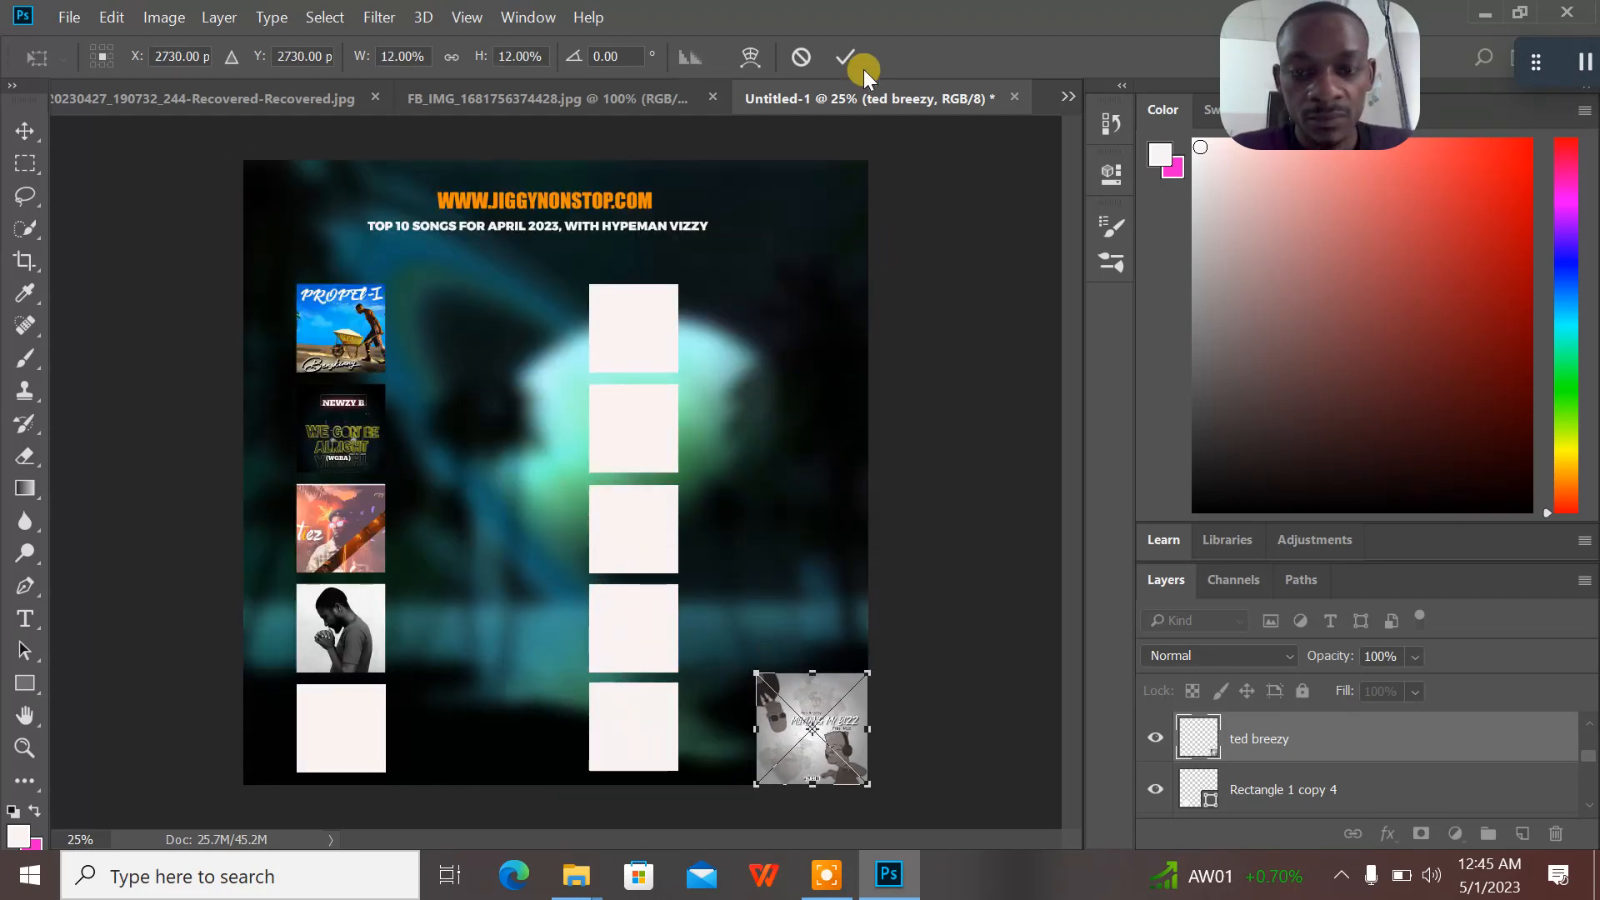
left_click(840, 51)
left_click_drag(840, 727, 380, 728)
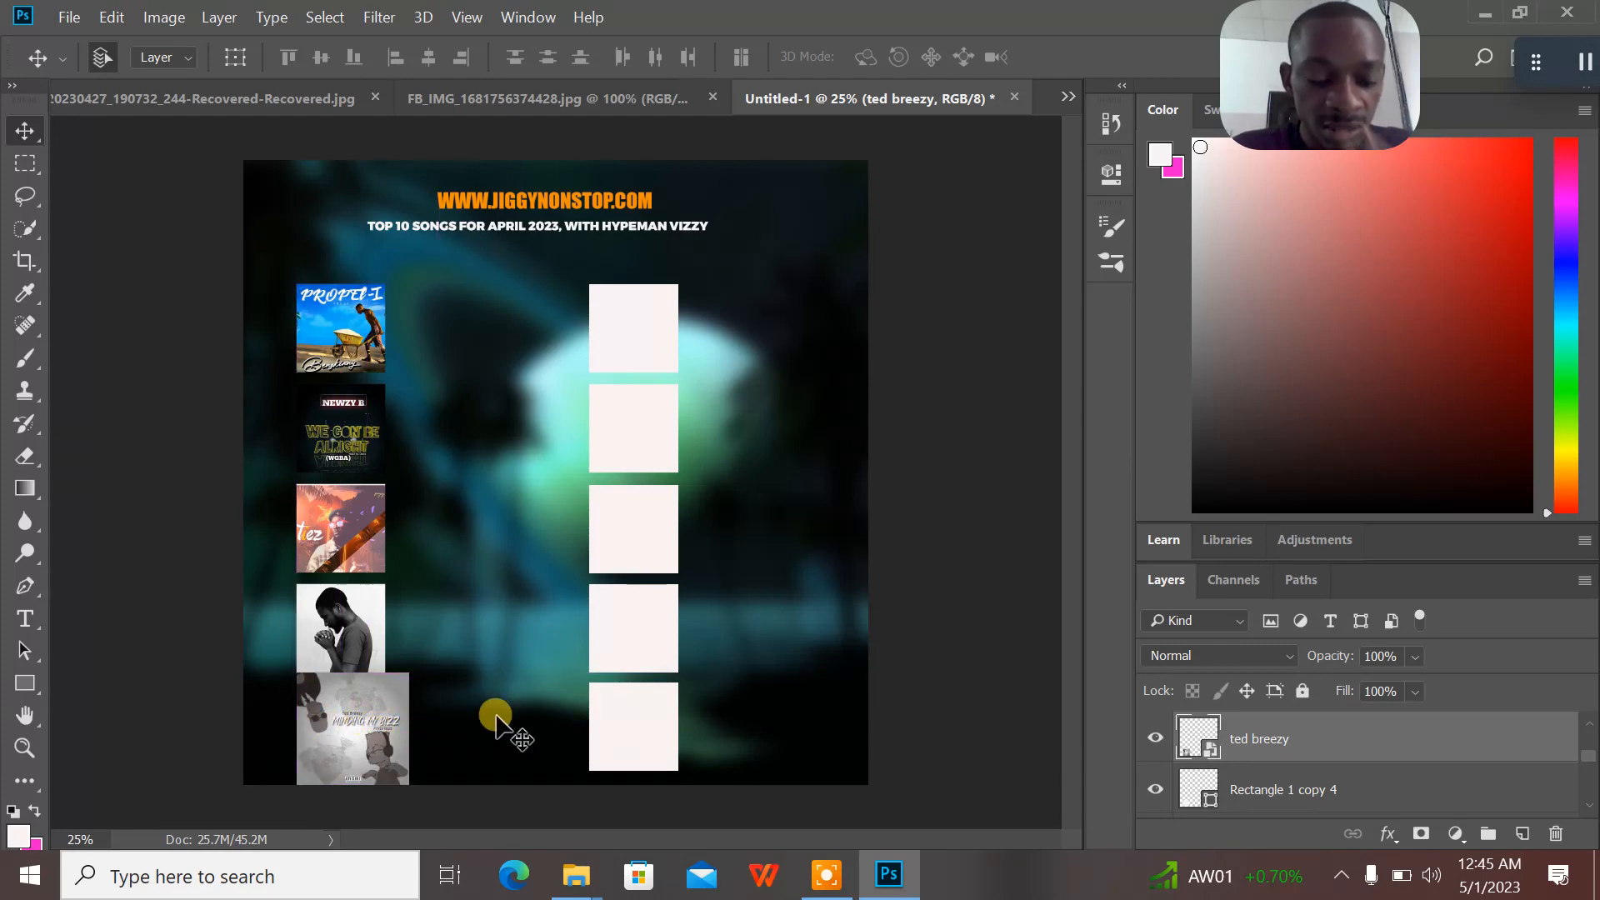
- Clip the ted breezy cover to the first column's fifth square and position it inside the square
right_click(1265, 744)
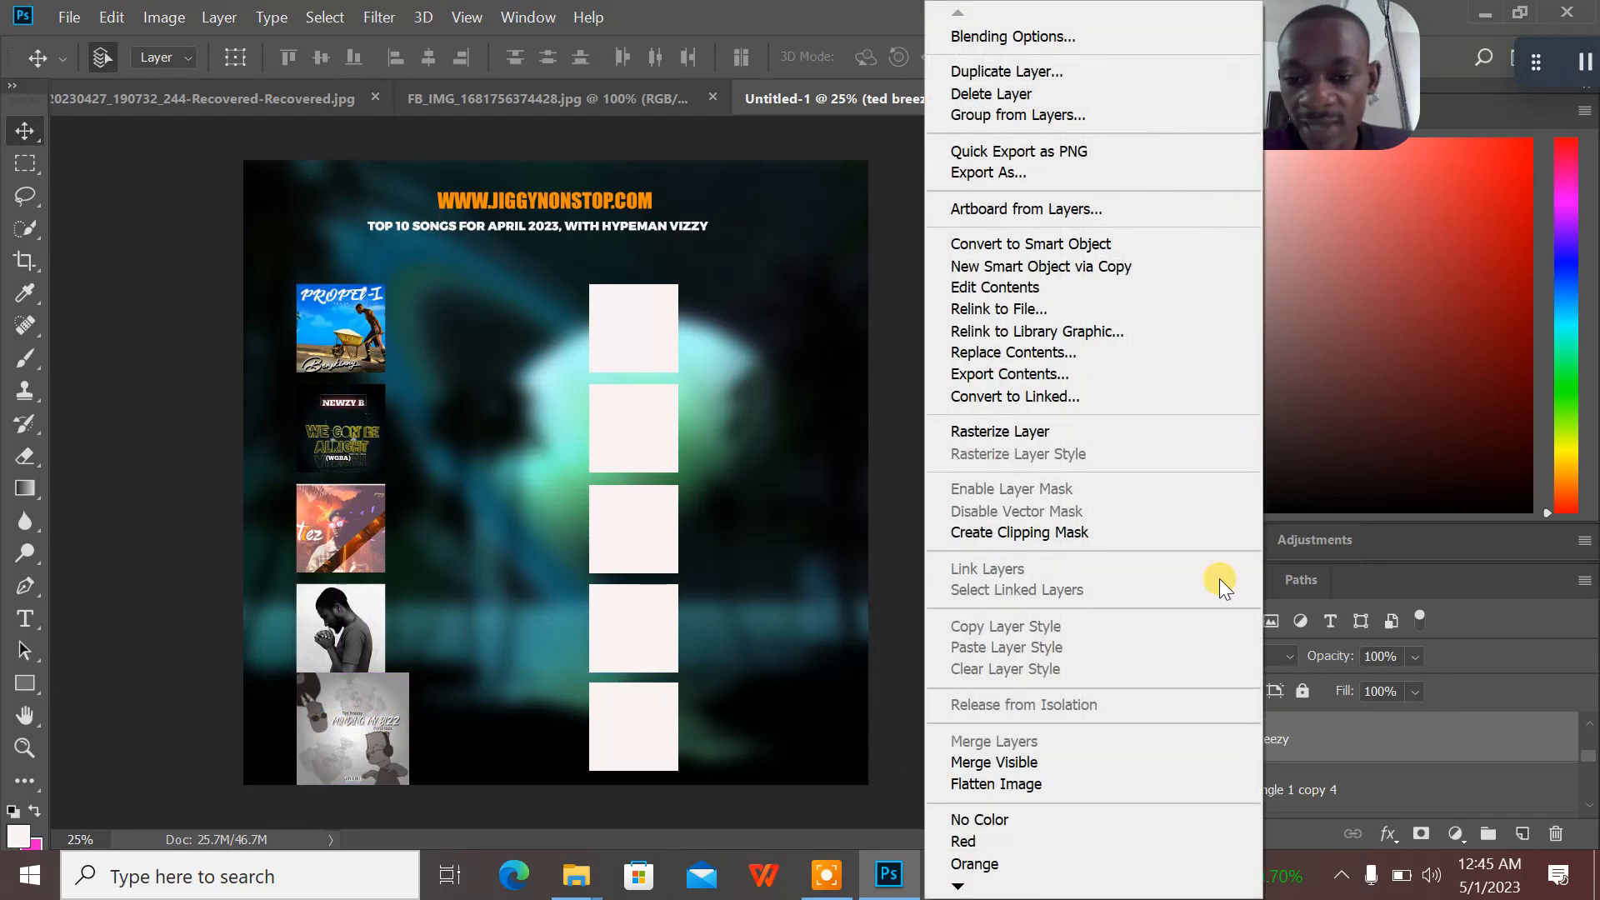
left_click(1102, 531)
left_click_drag(317, 723, 375, 727)
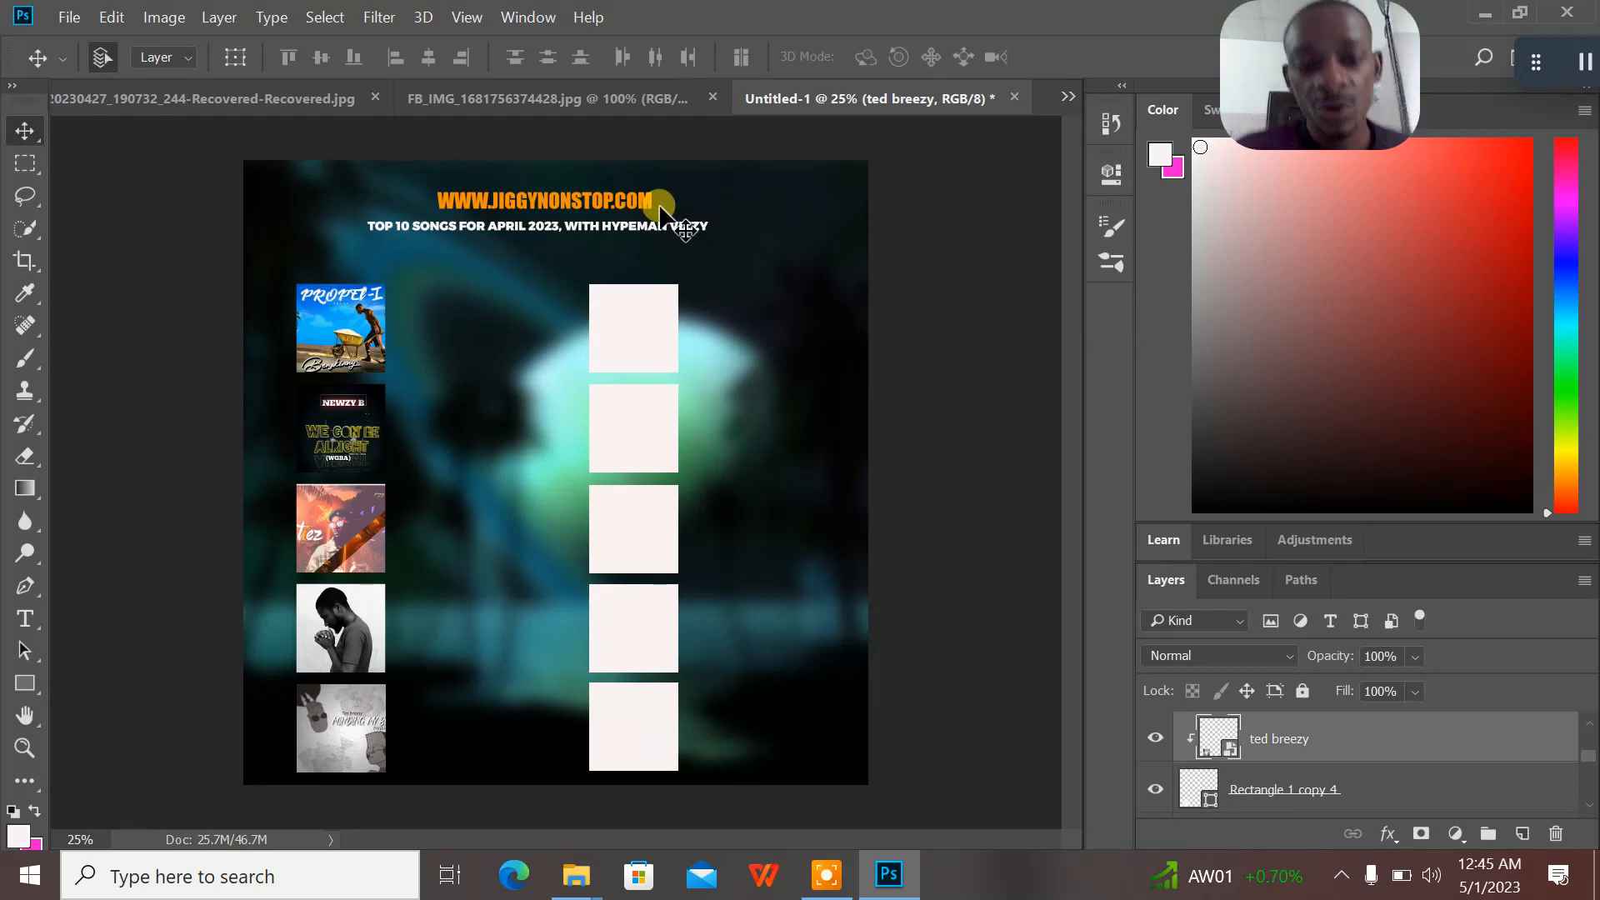
- Merge the ted breezy cover and its Rectangle 1 copy 4 square into a single layer
left_click(1336, 789, "shift")
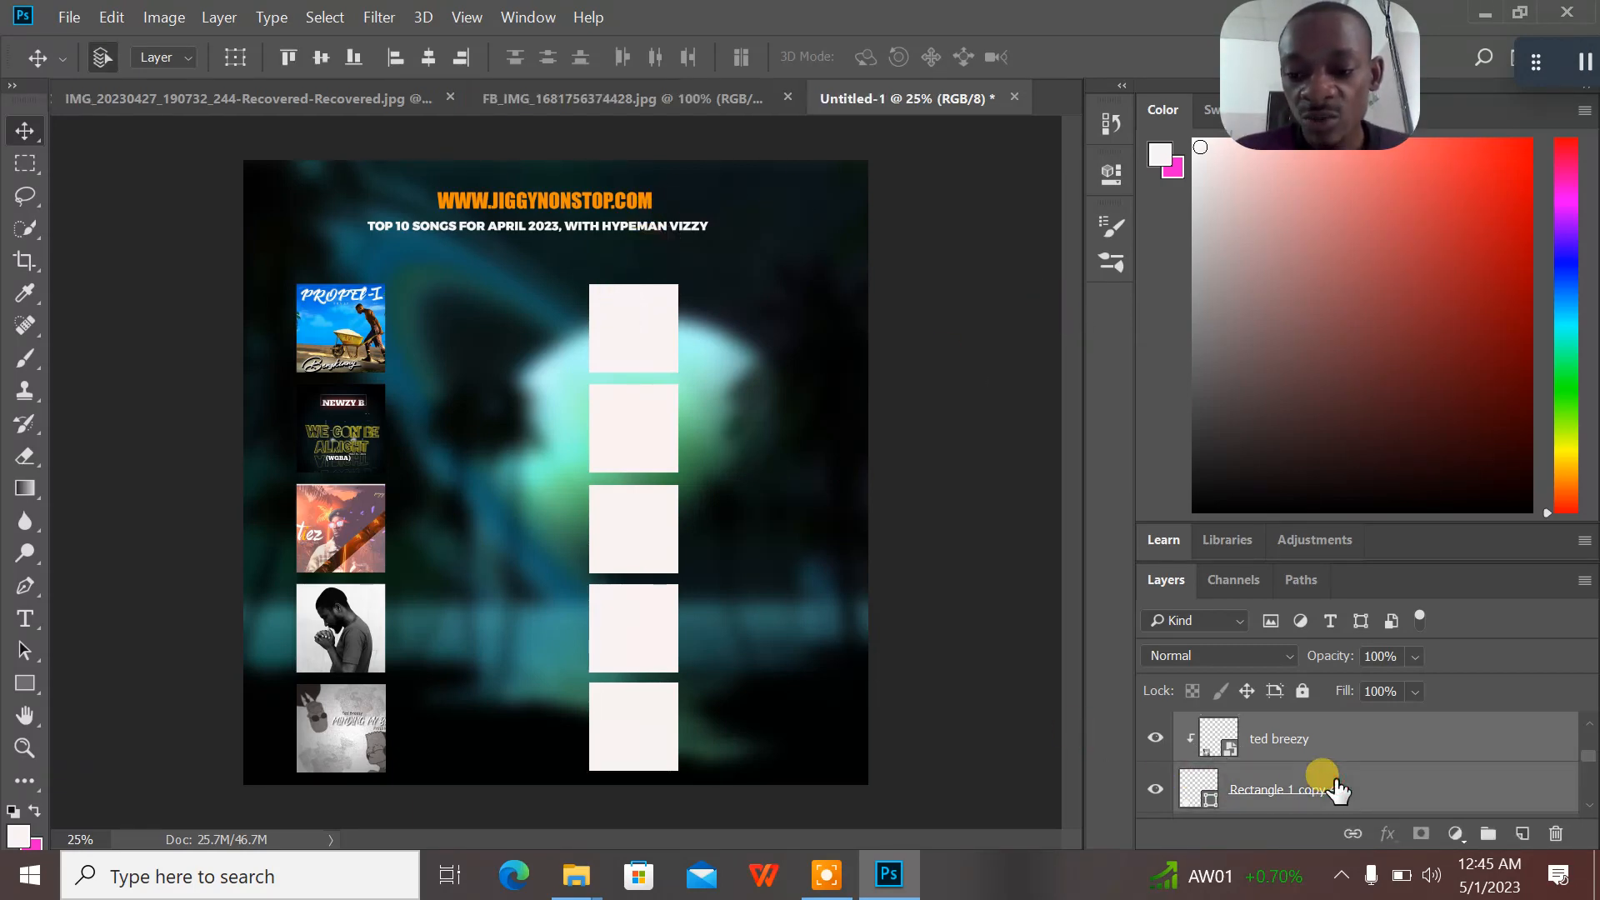
left_click(1336, 731)
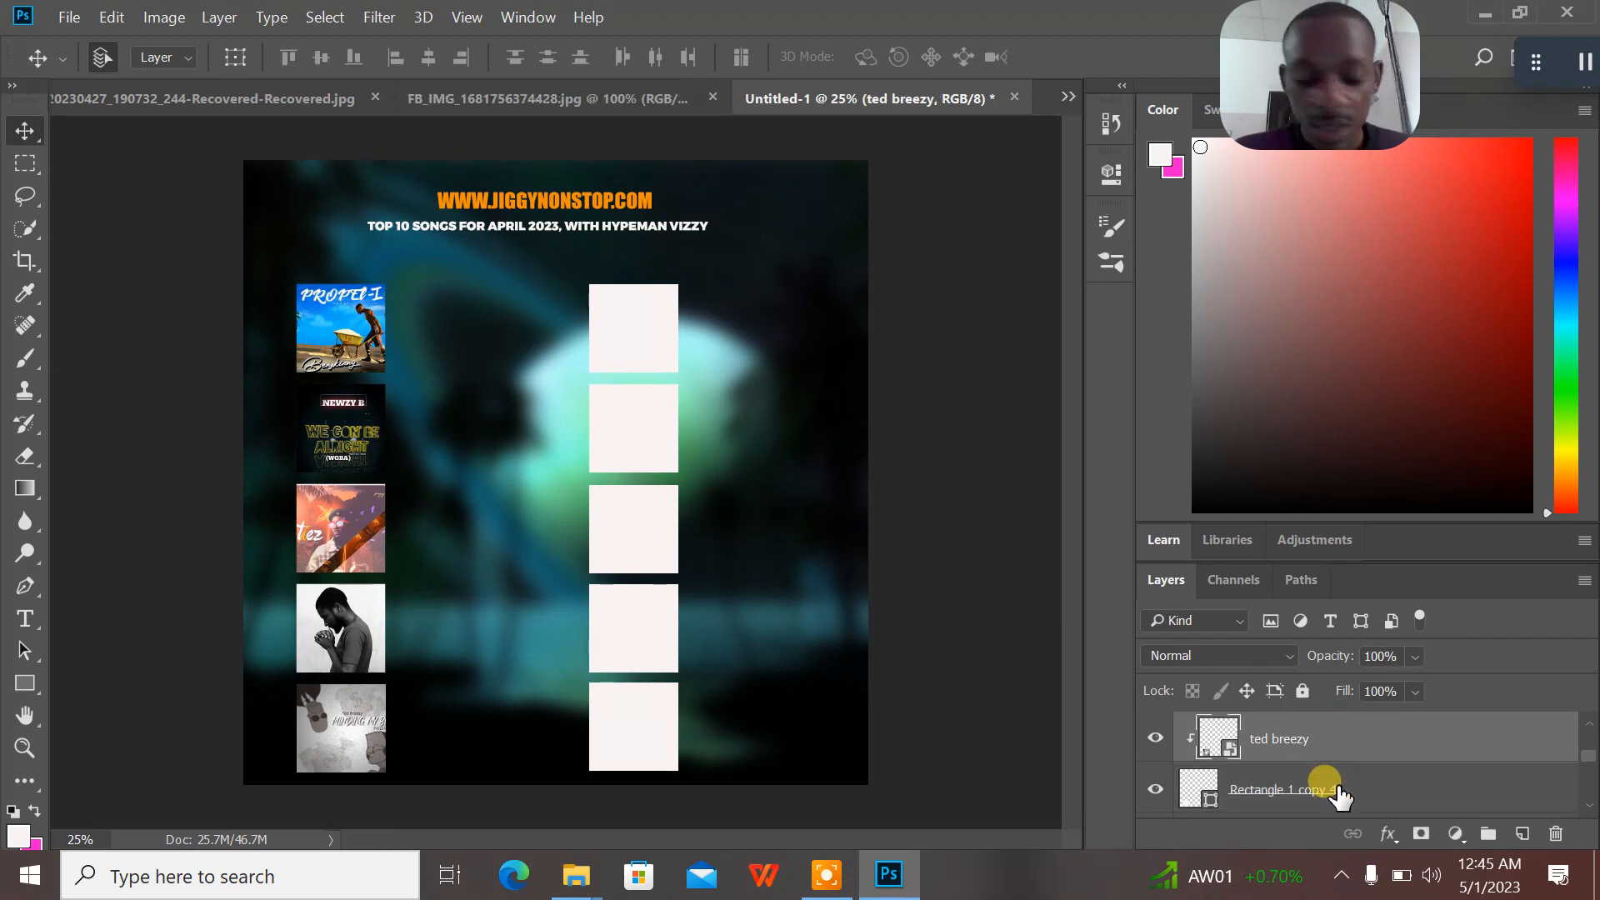
left_click(1336, 789, "shift")
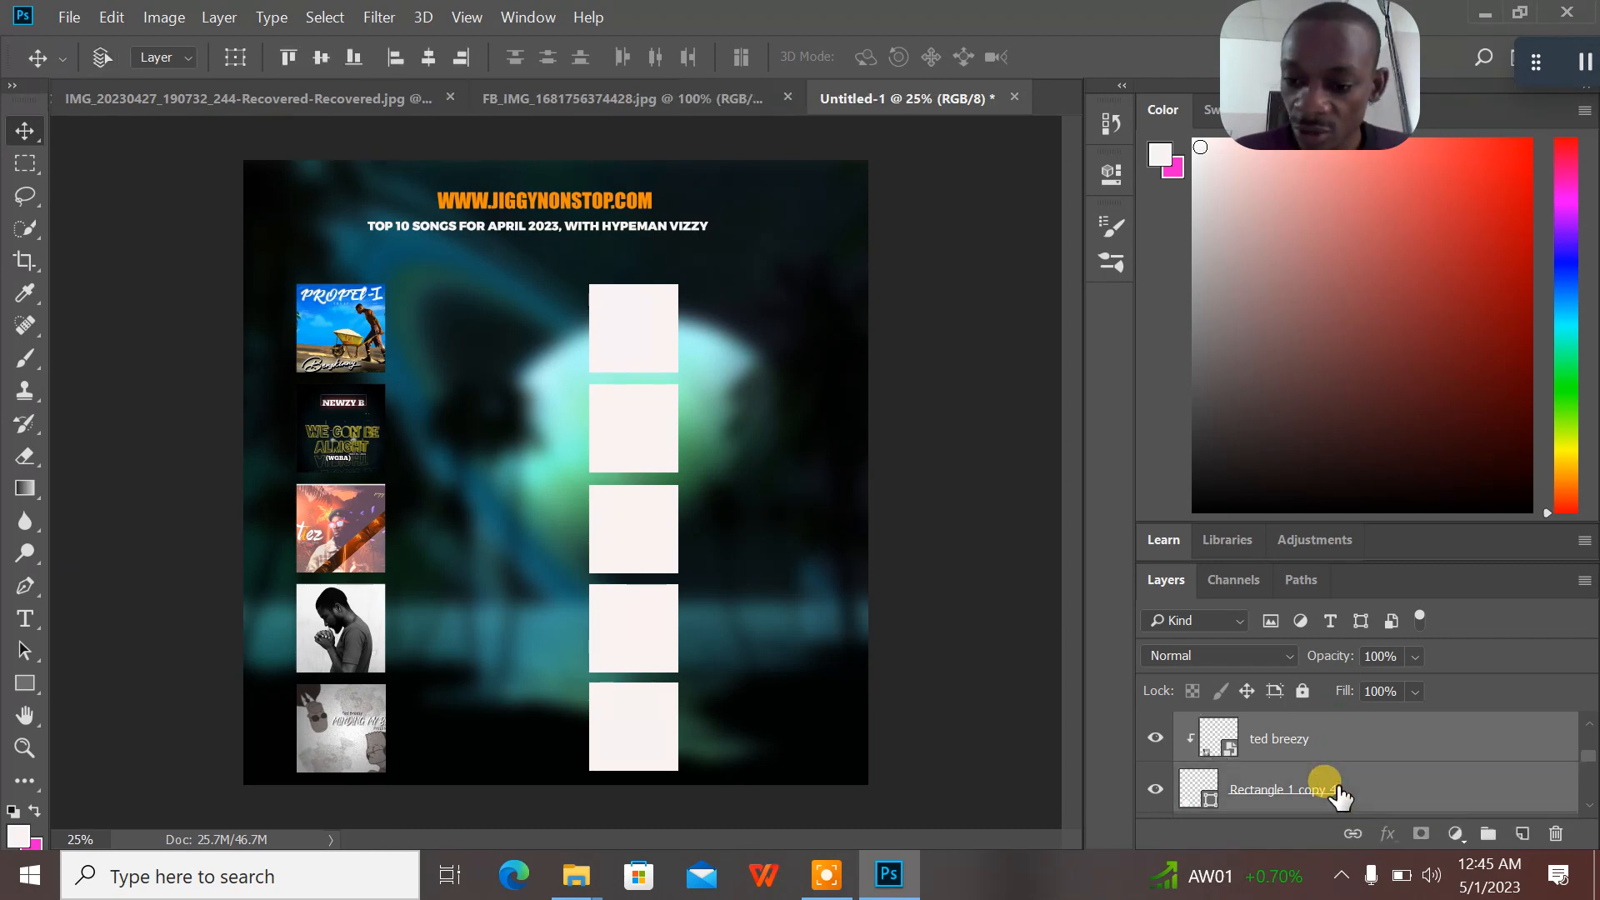
key("ctrl+e")
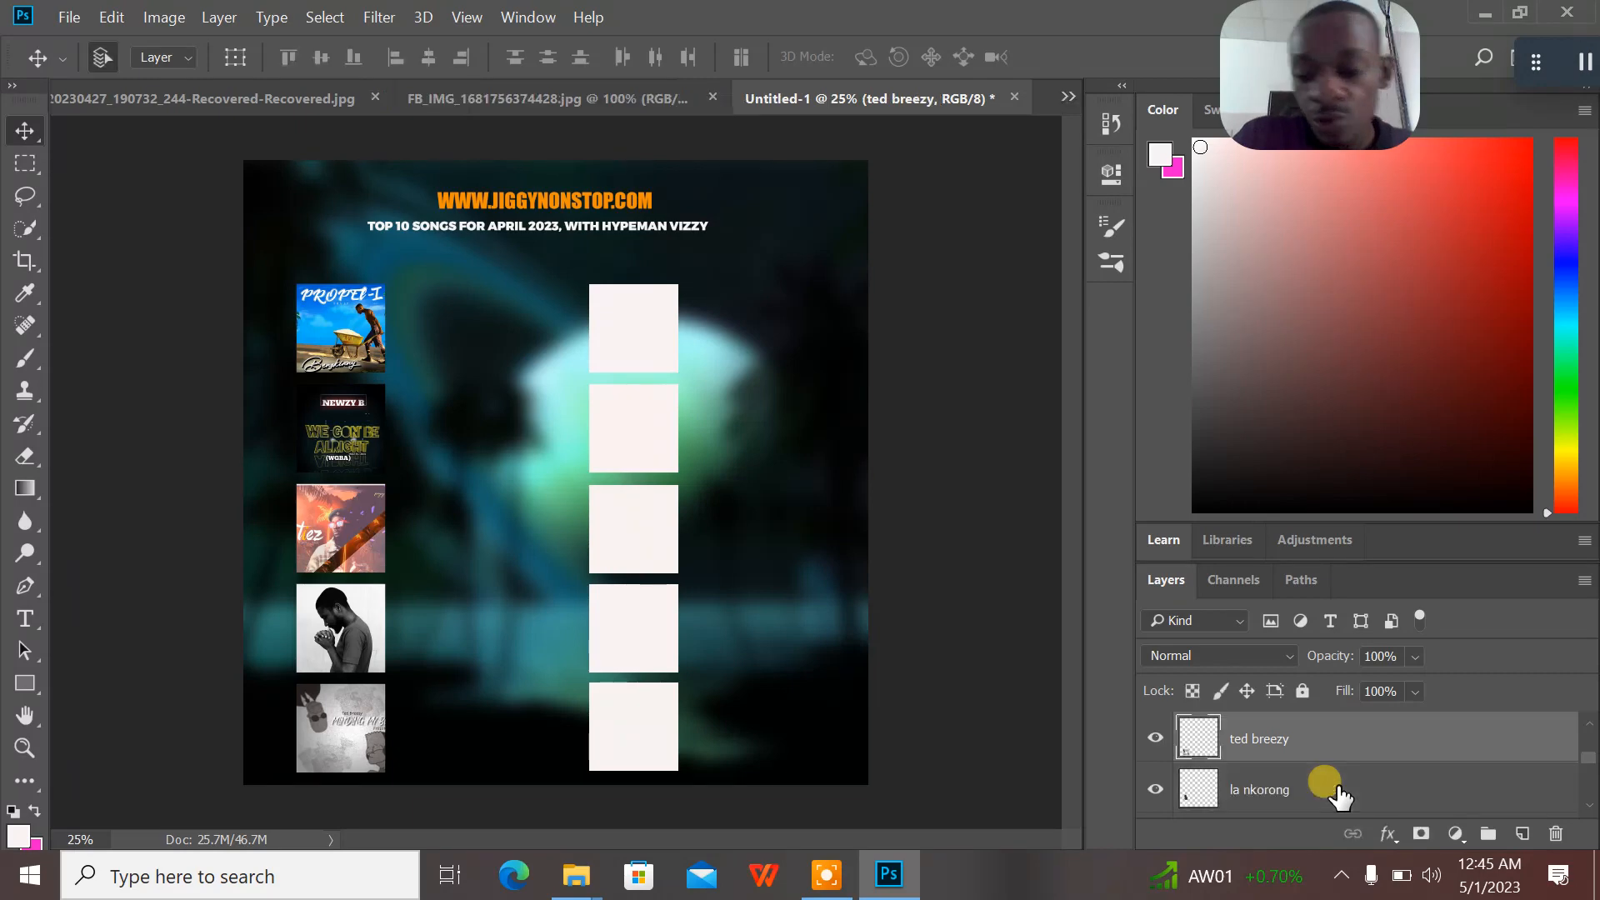
- Select the second column's first square, place the demi b cover above its layer, scale it to about 11% and move it over the square
left_click(609, 325)
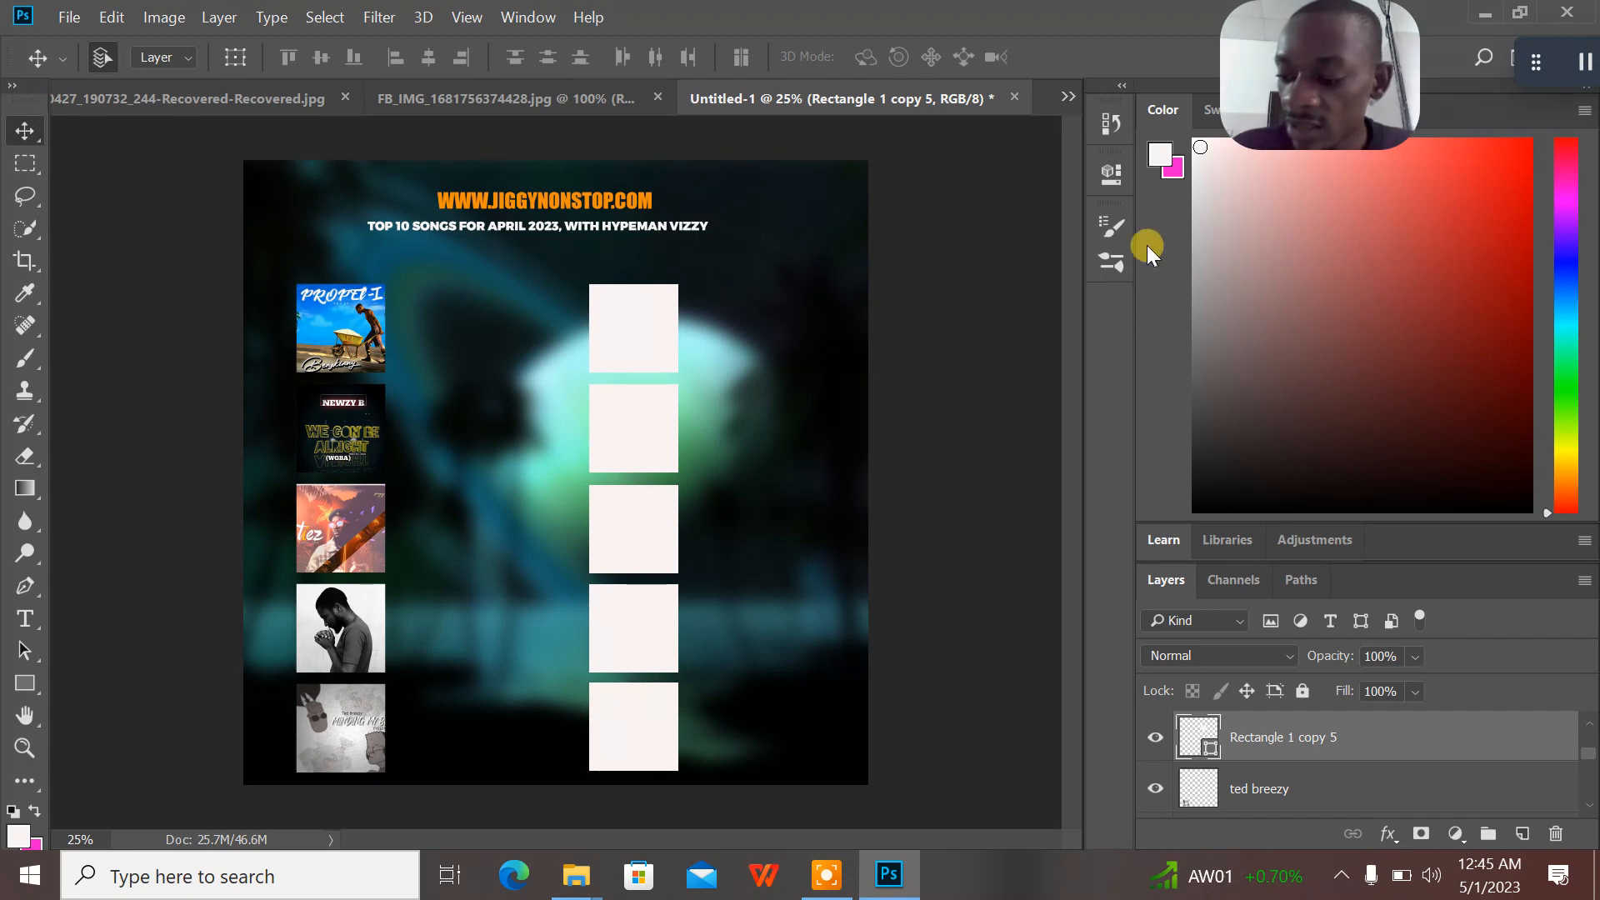
left_click(1487, 11)
left_click_drag(577, 282, 550, 388)
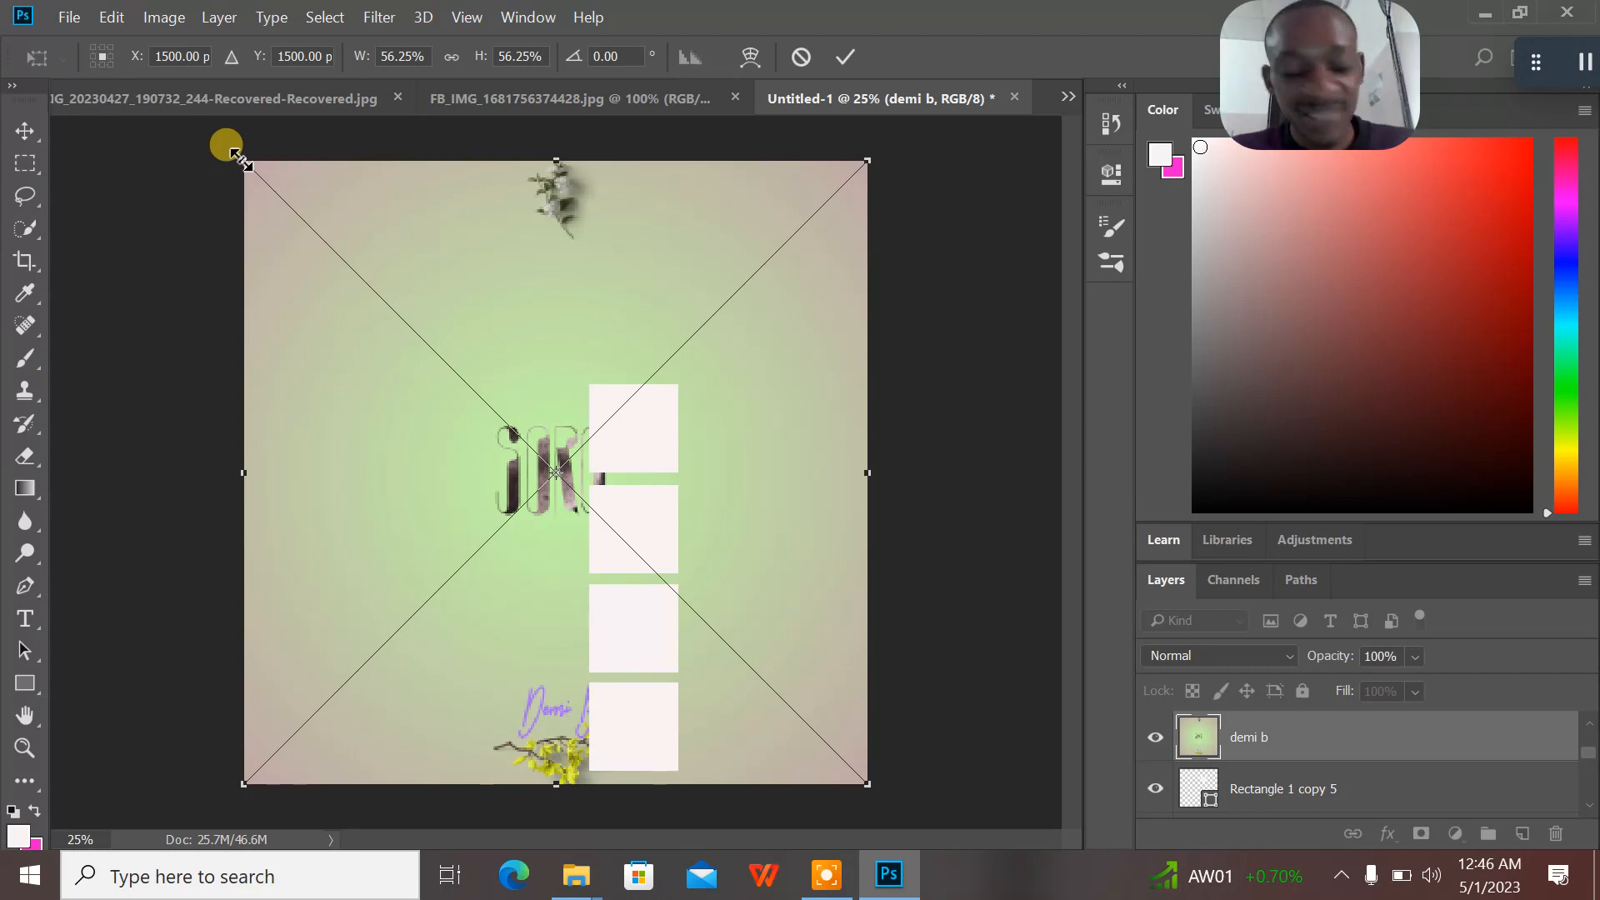
key("Caps_Lock")
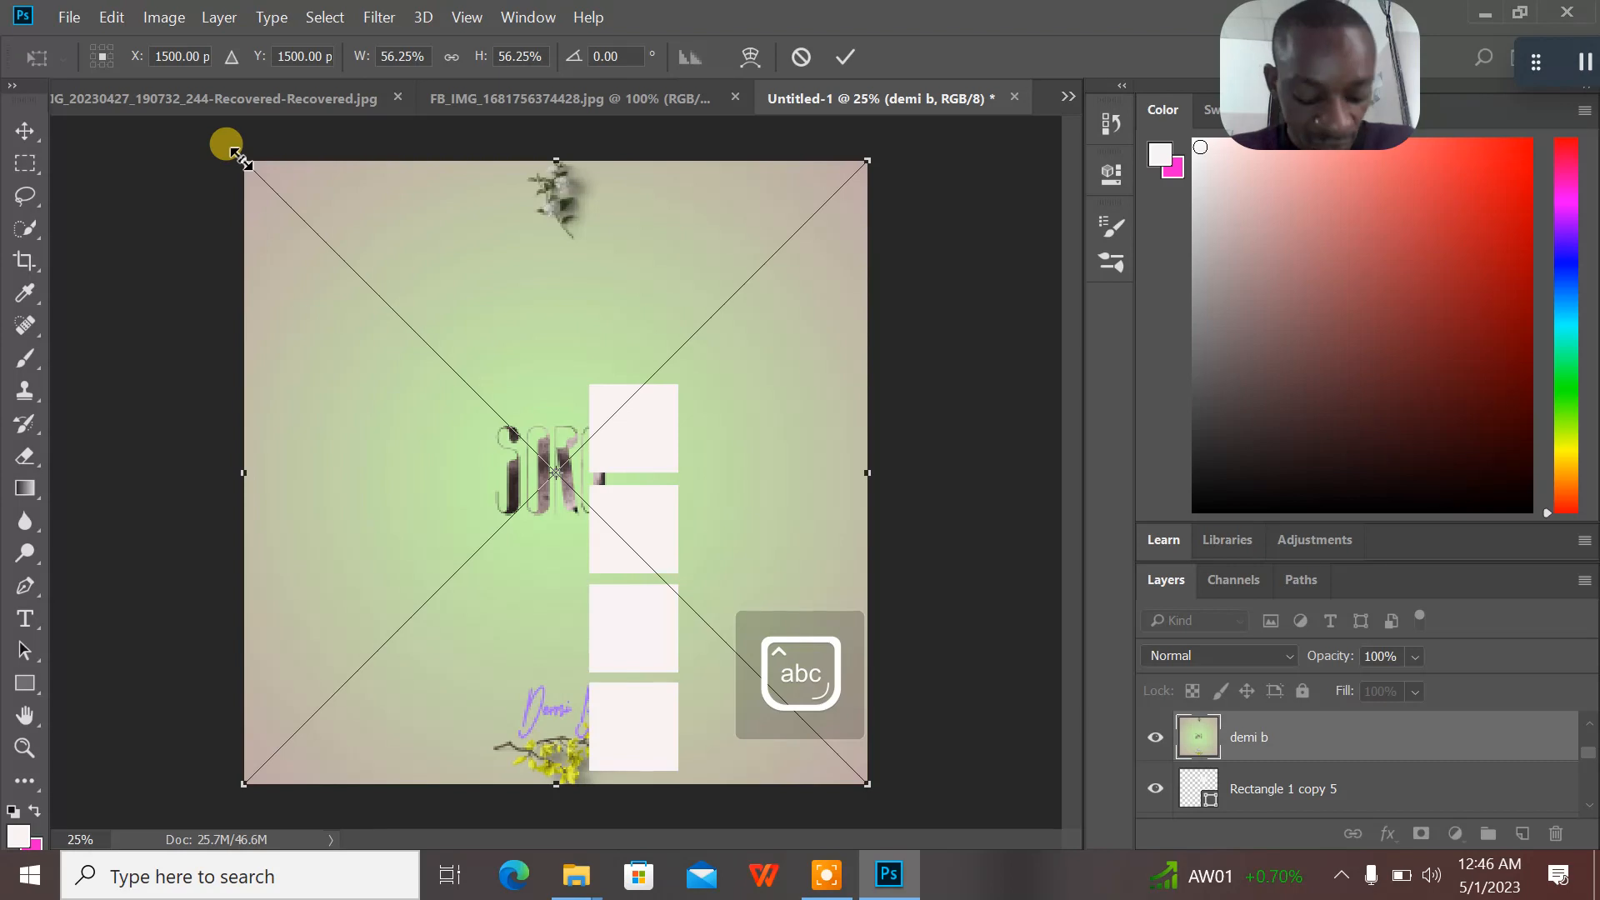
left_click_drag(237, 155, 731, 679)
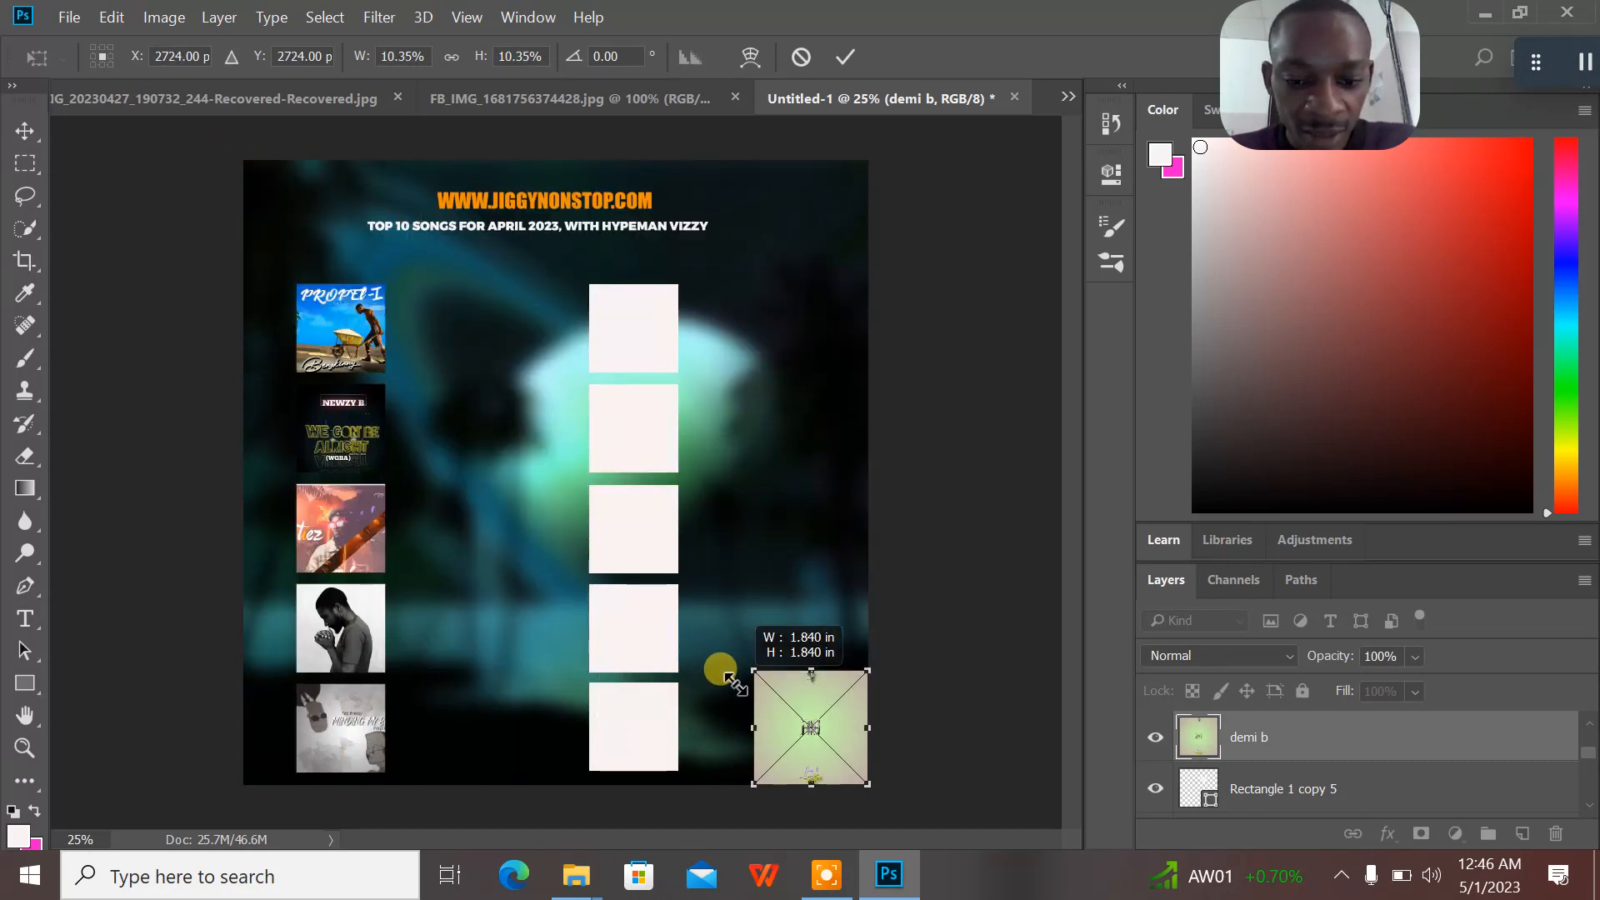
left_click(845, 57)
left_click_drag(827, 690, 652, 294)
- Clip the demi b cover to the second column's first square and position it inside the square
right_click(1296, 737)
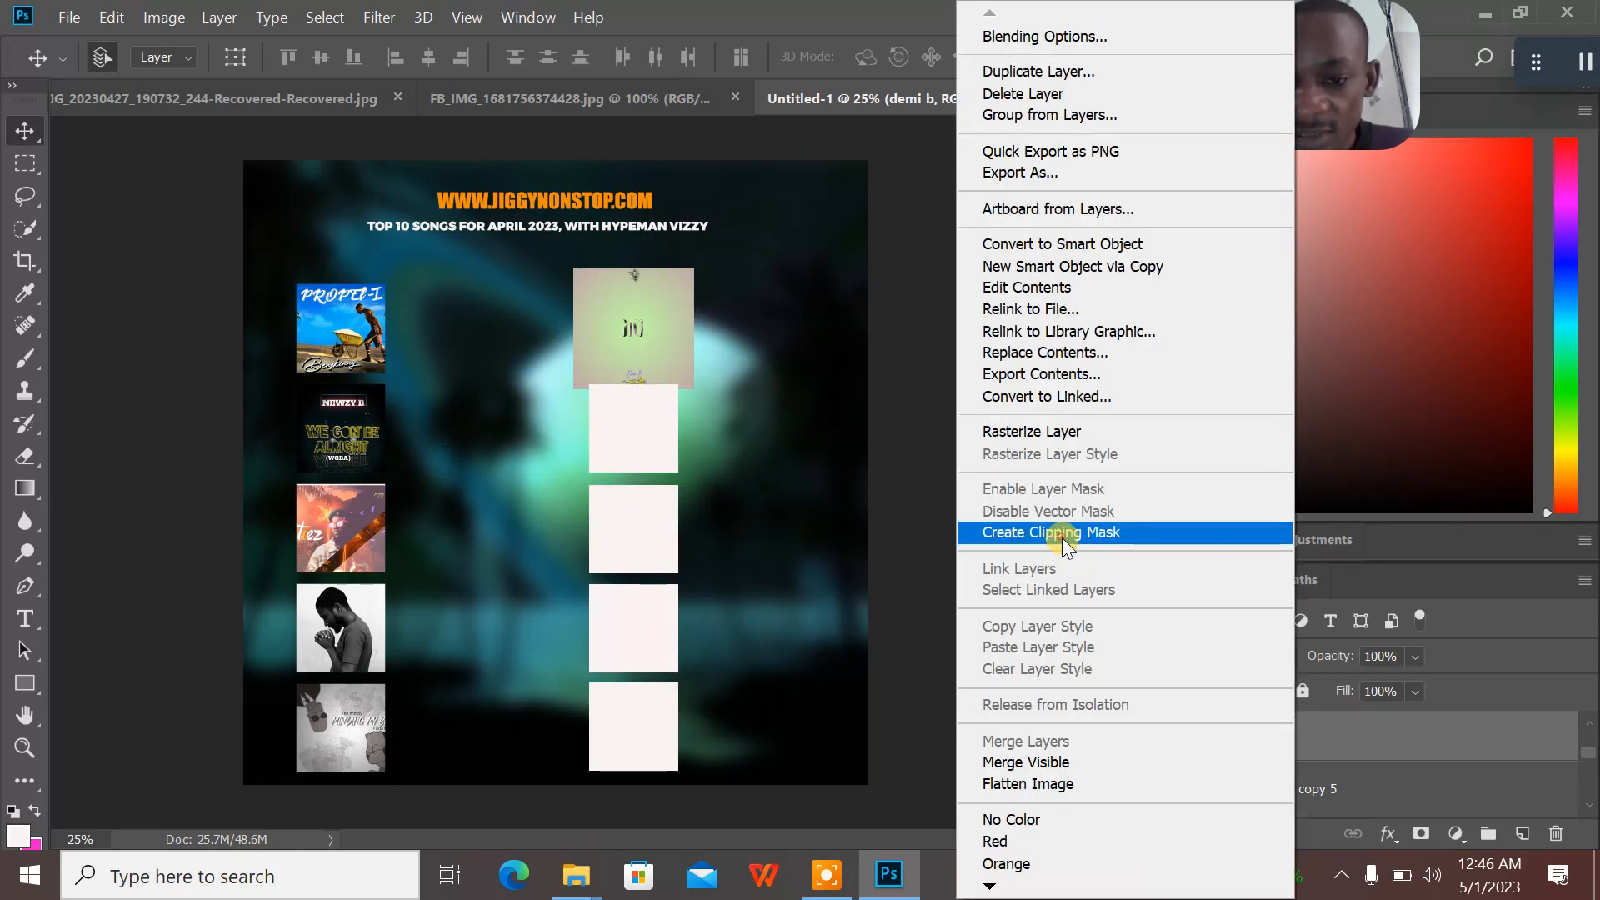
left_click(1062, 538)
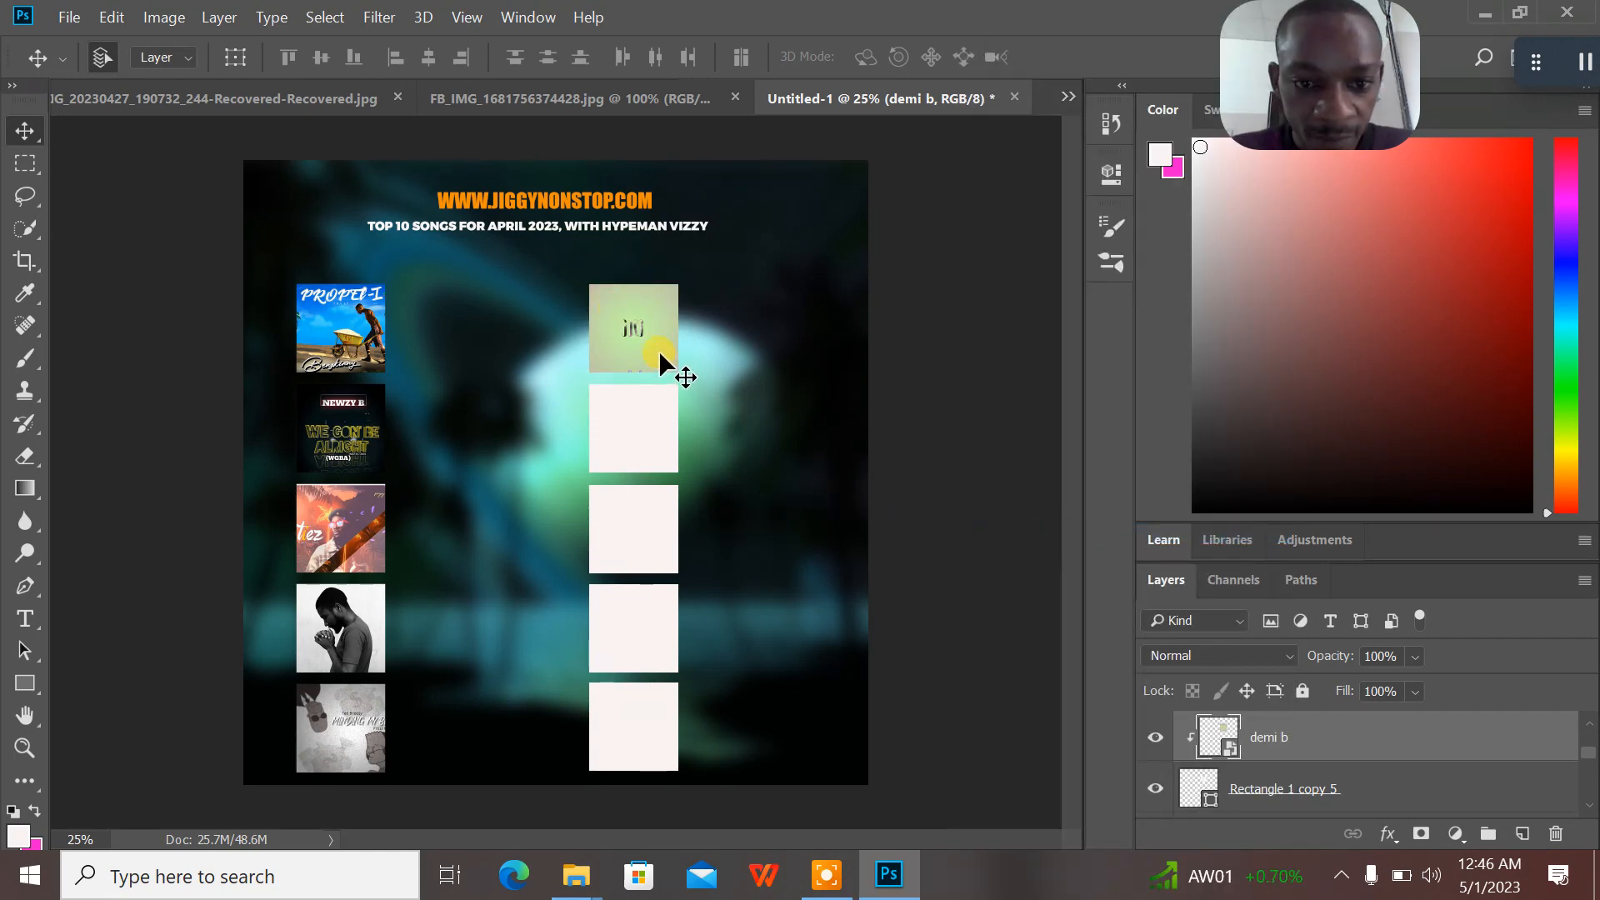
left_click_drag(659, 347, 649, 347)
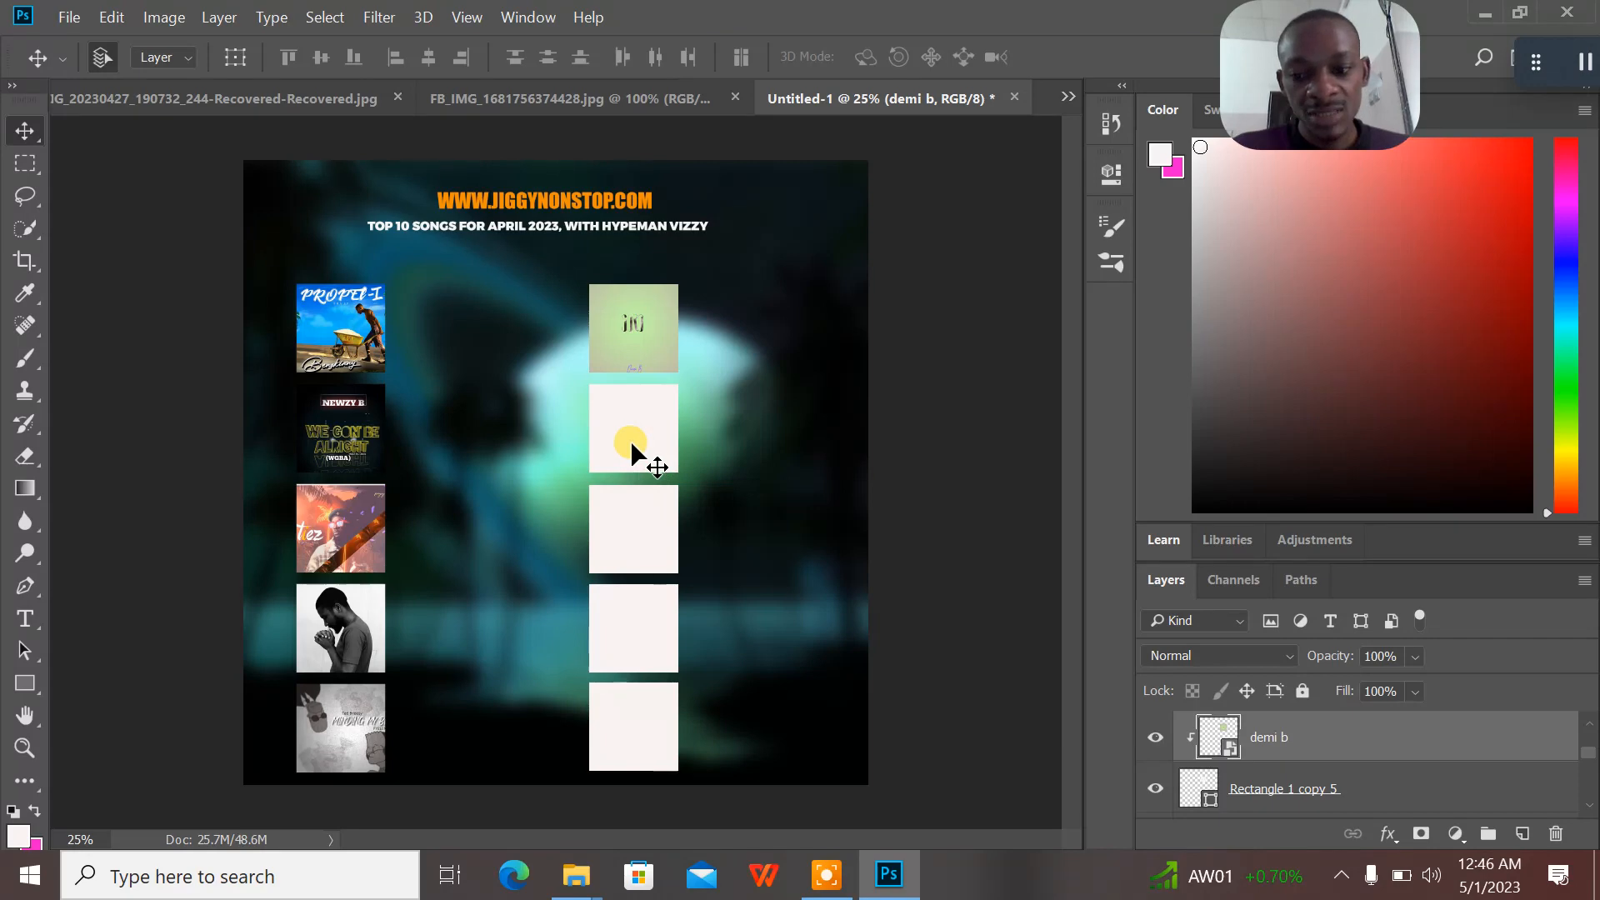
- Merge the demi b cover and its Rectangle 1 copy 5 square into a single layer
left_click(1343, 789, "shift")
right_click(1344, 788)
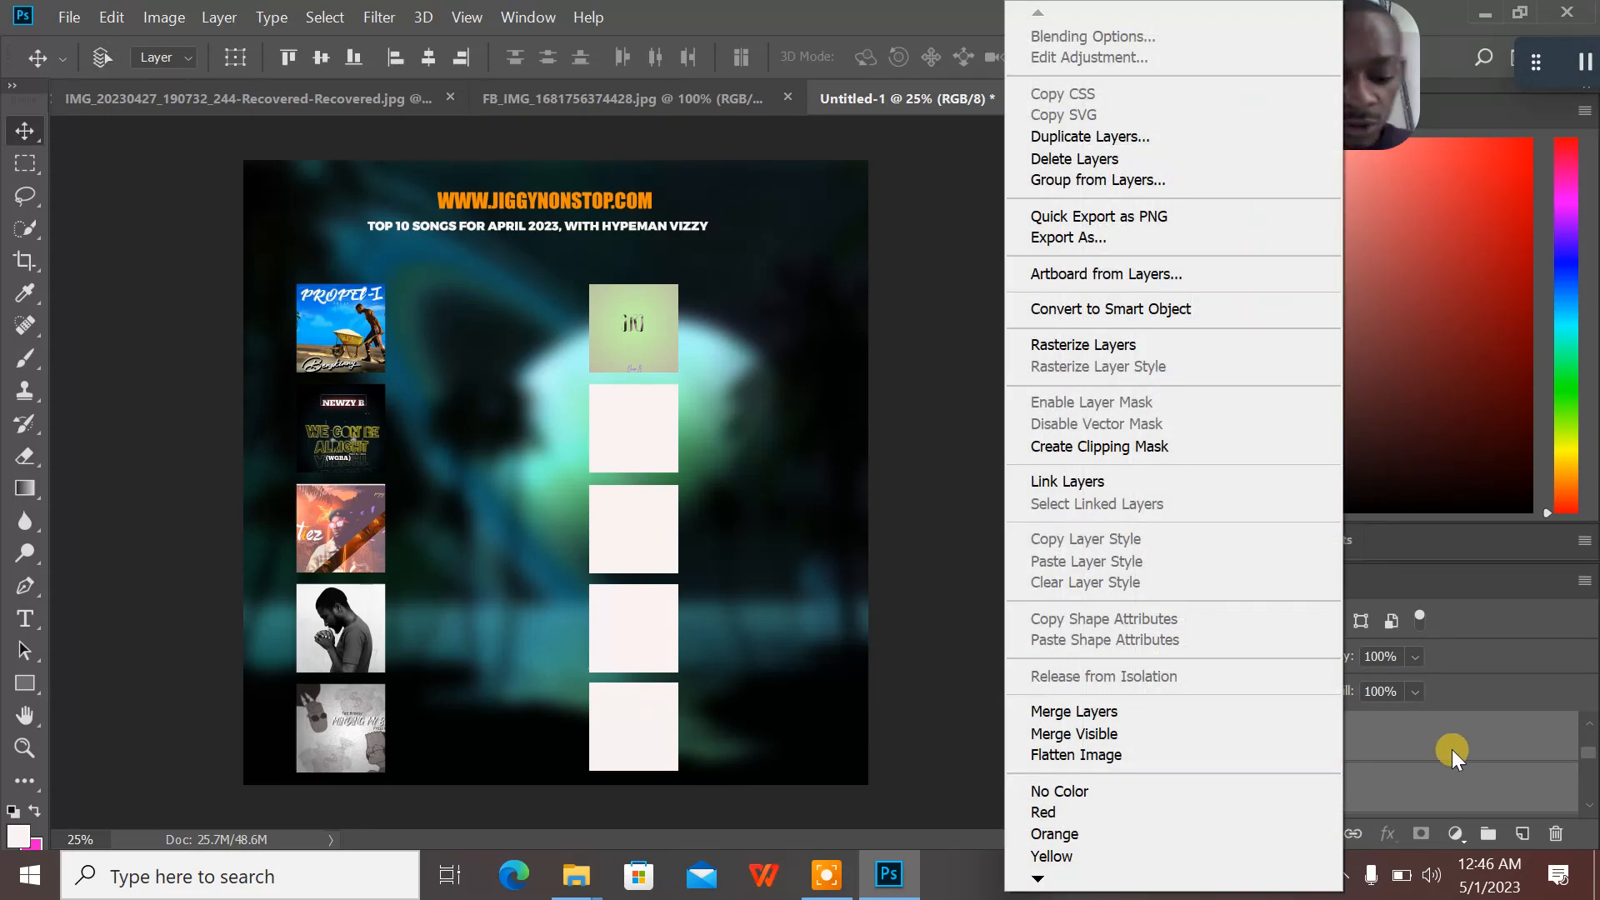
left_click(1408, 748)
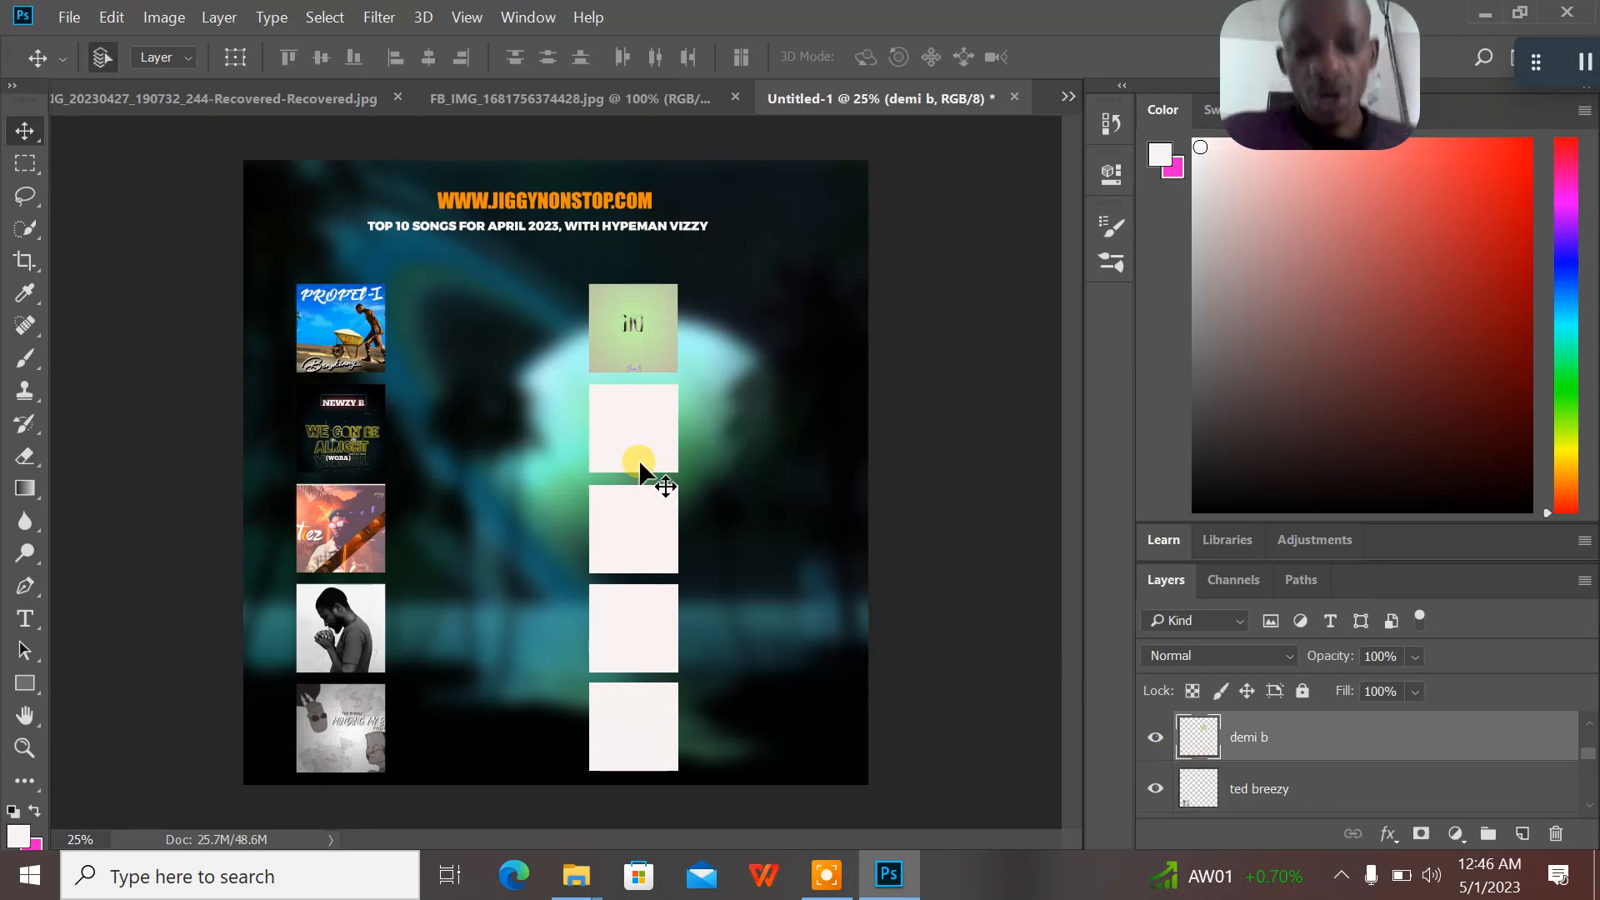
- Place the johnzzy cover over the second column's second square at about 20% scale and clip it to that square
left_click(631, 431)
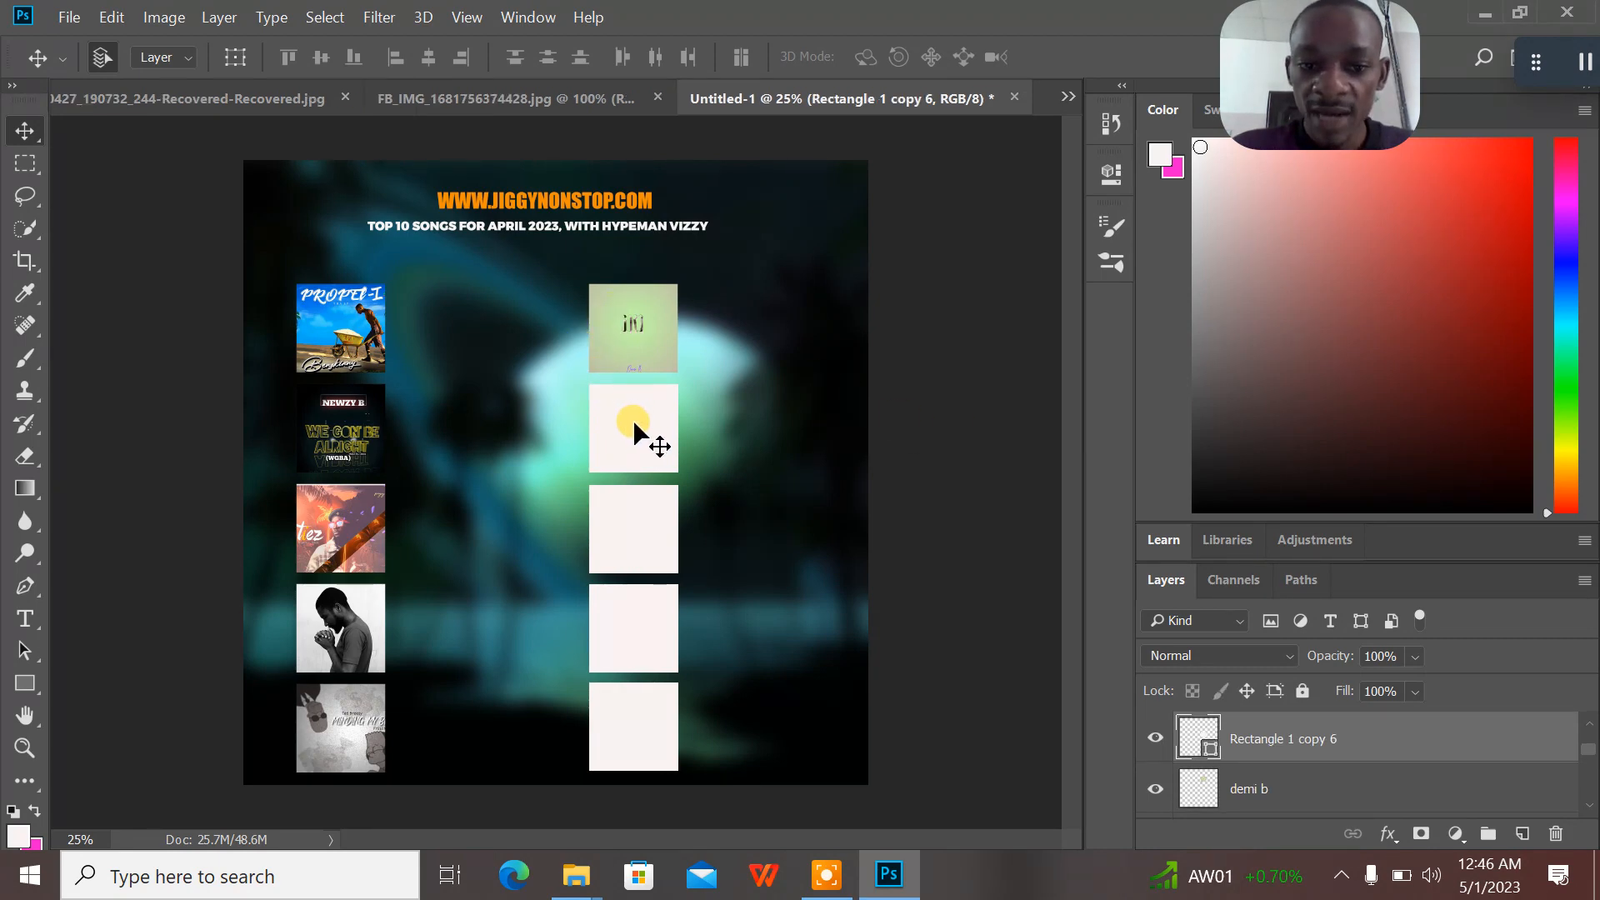
left_click(1482, 14)
left_click_drag(546, 425, 631, 498)
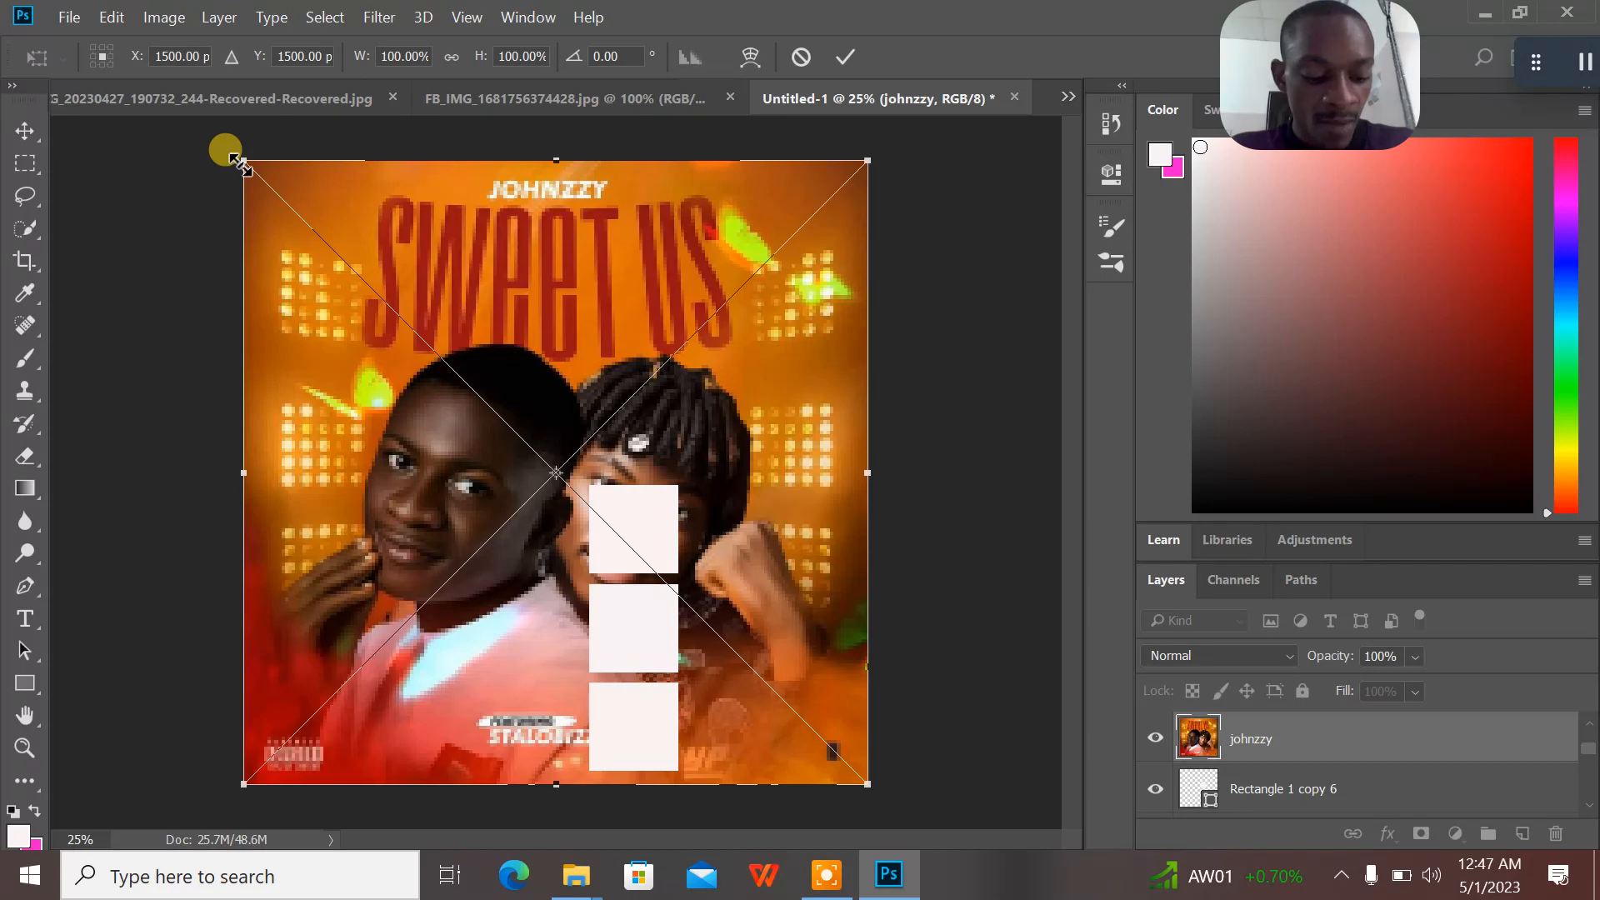
left_click_drag(234, 159, 739, 652)
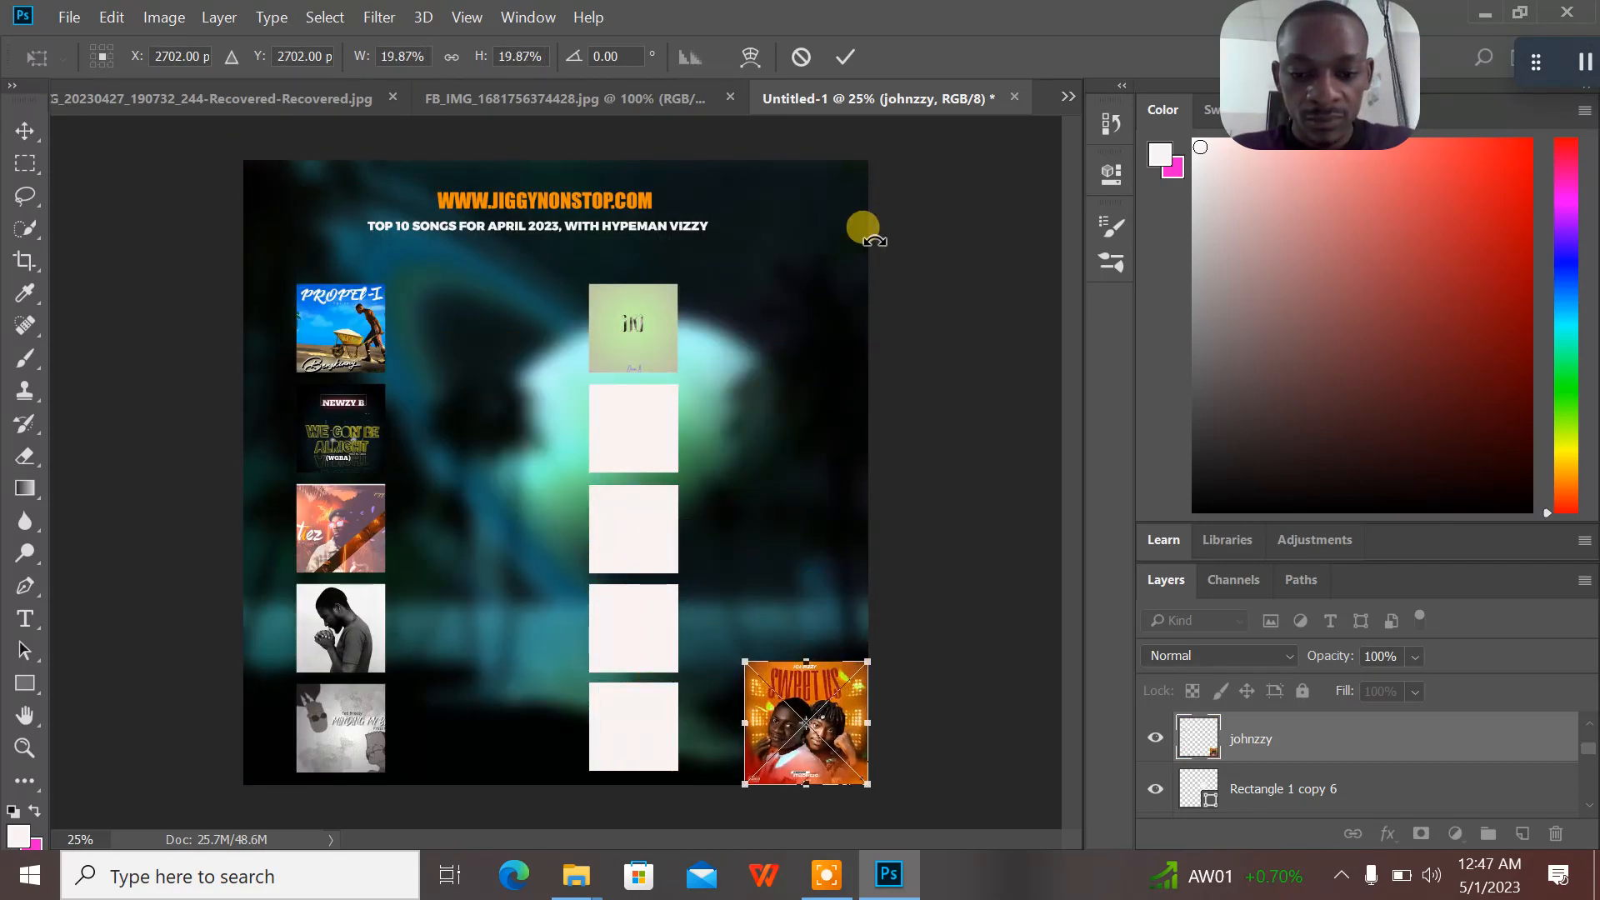
left_click(846, 57)
left_click_drag(806, 707, 618, 418)
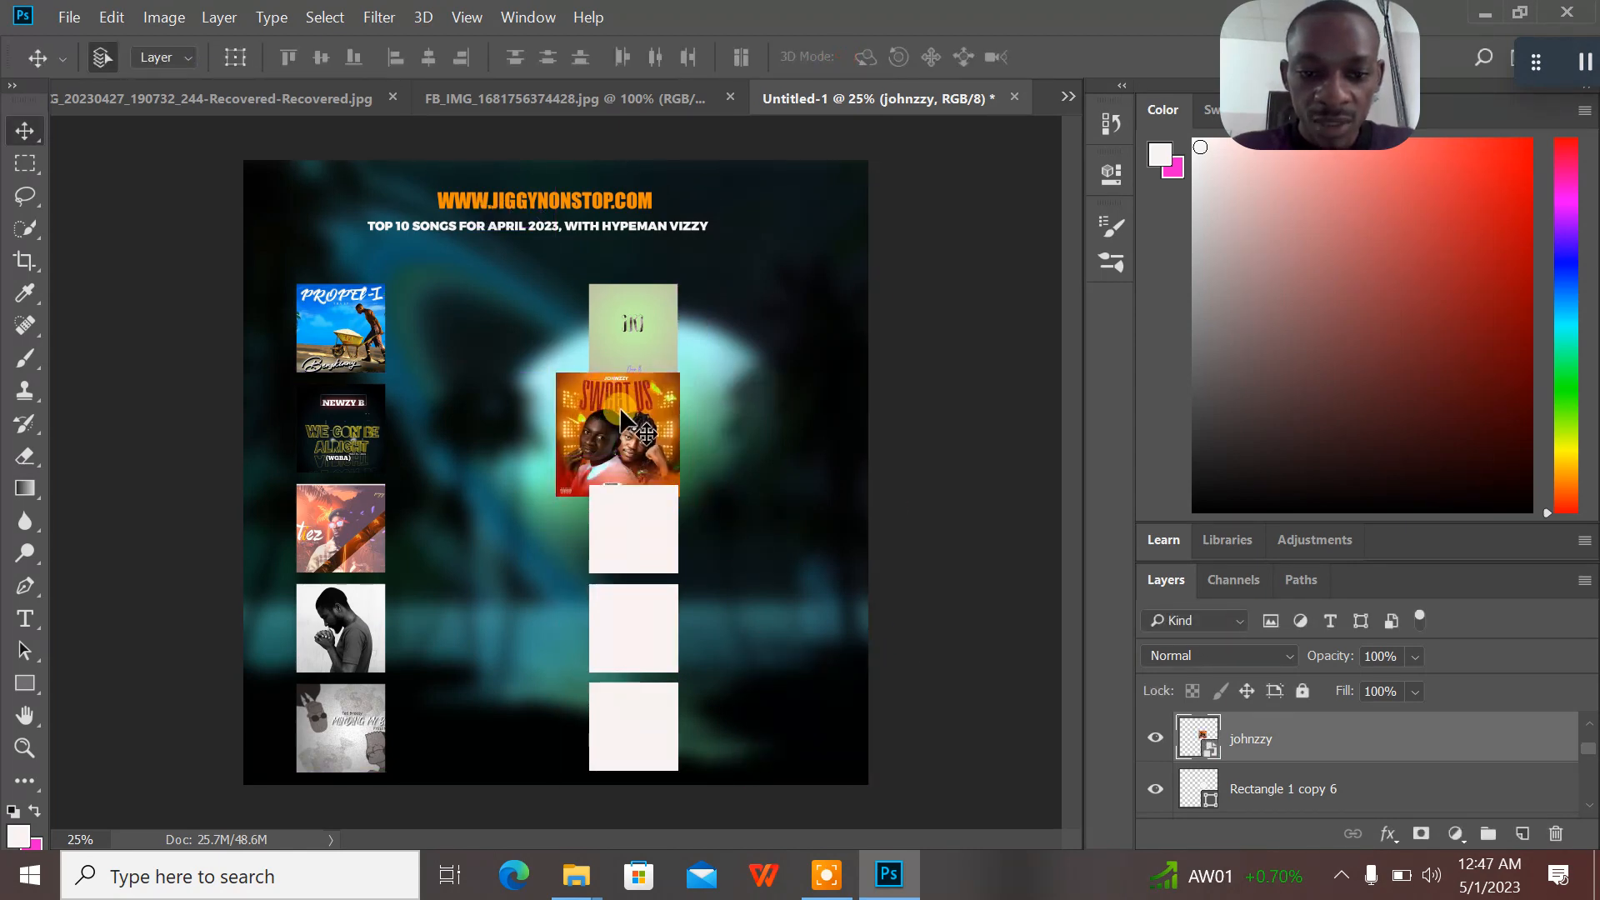
right_click(1298, 740)
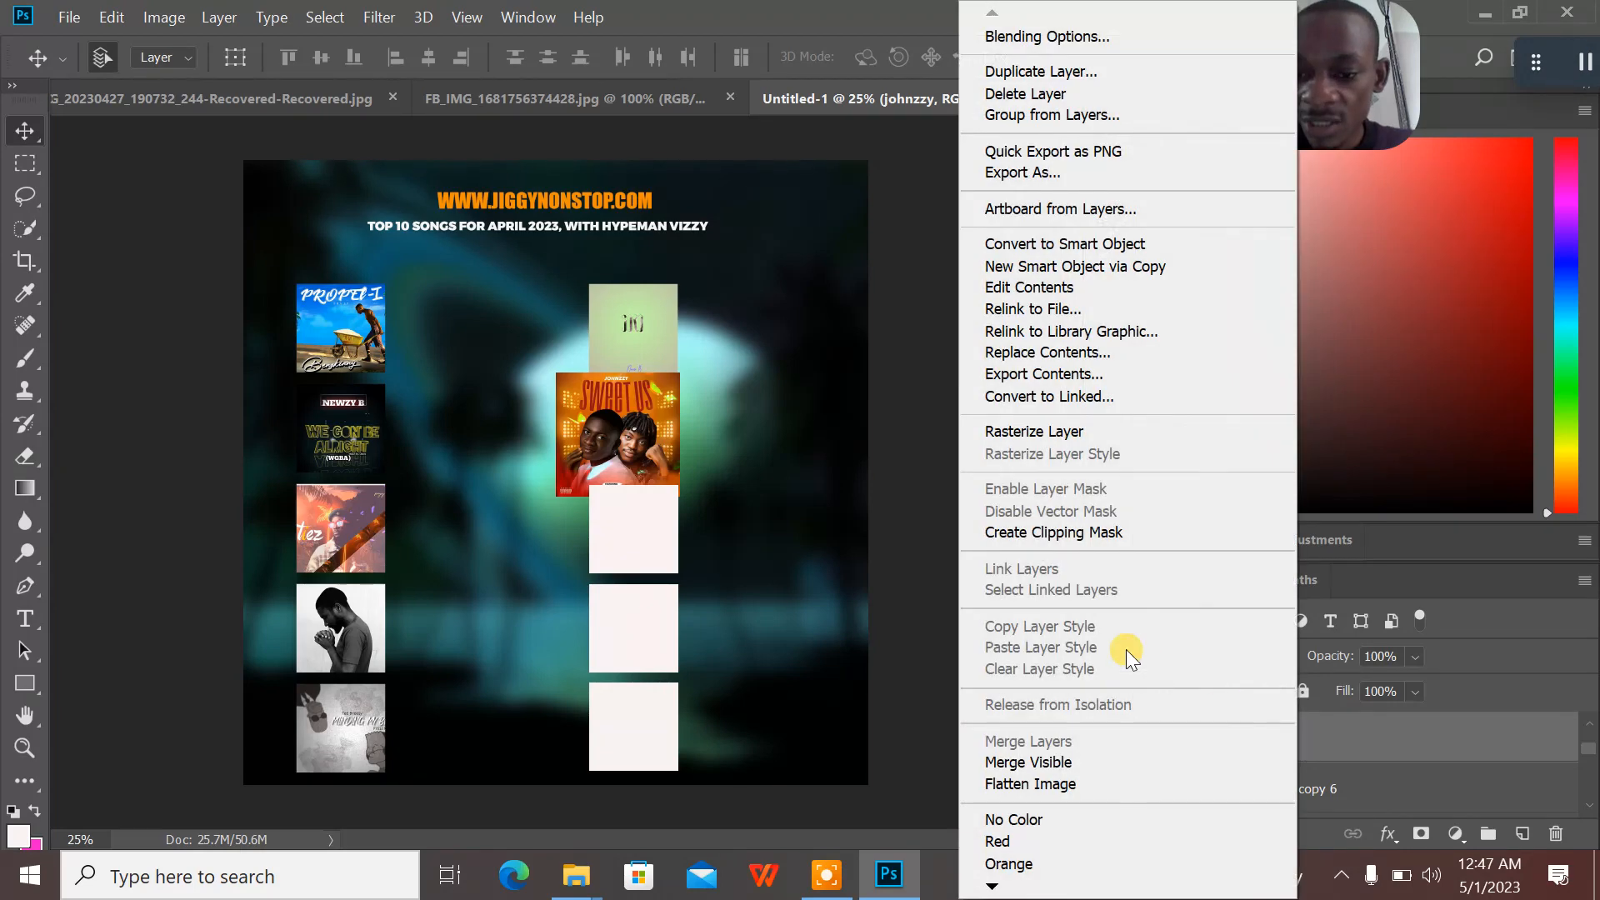
left_click(1092, 534)
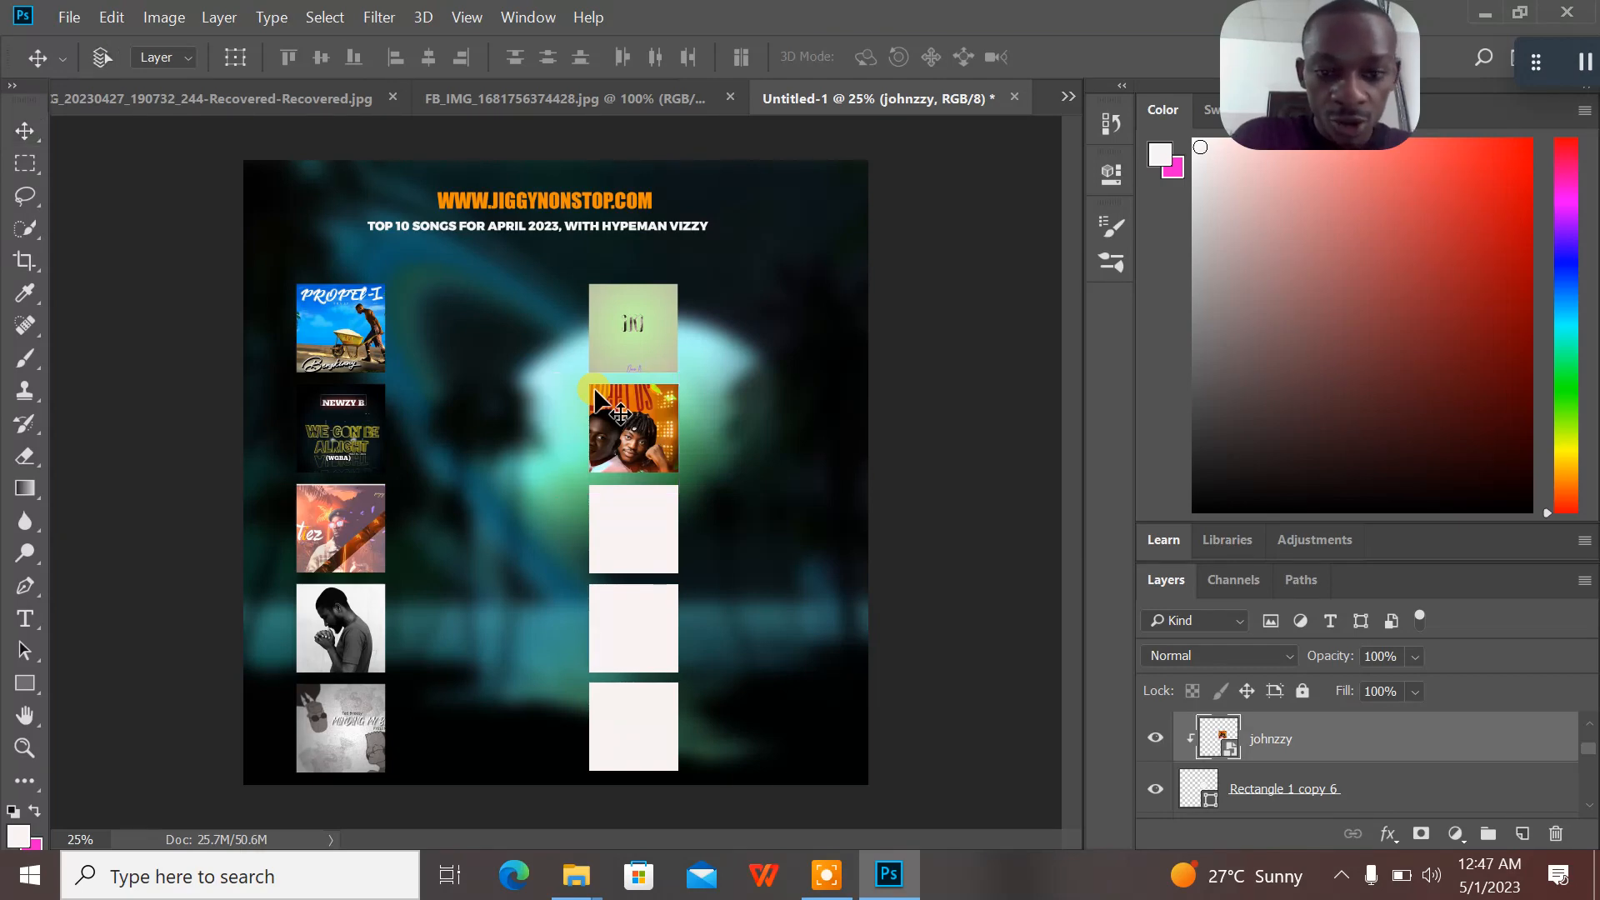
- Scale the clipped johnzzy cover to about 14% to fit its square, and merge it with Rectangle 1 copy 6 into a single layer
key("ctrl+t")
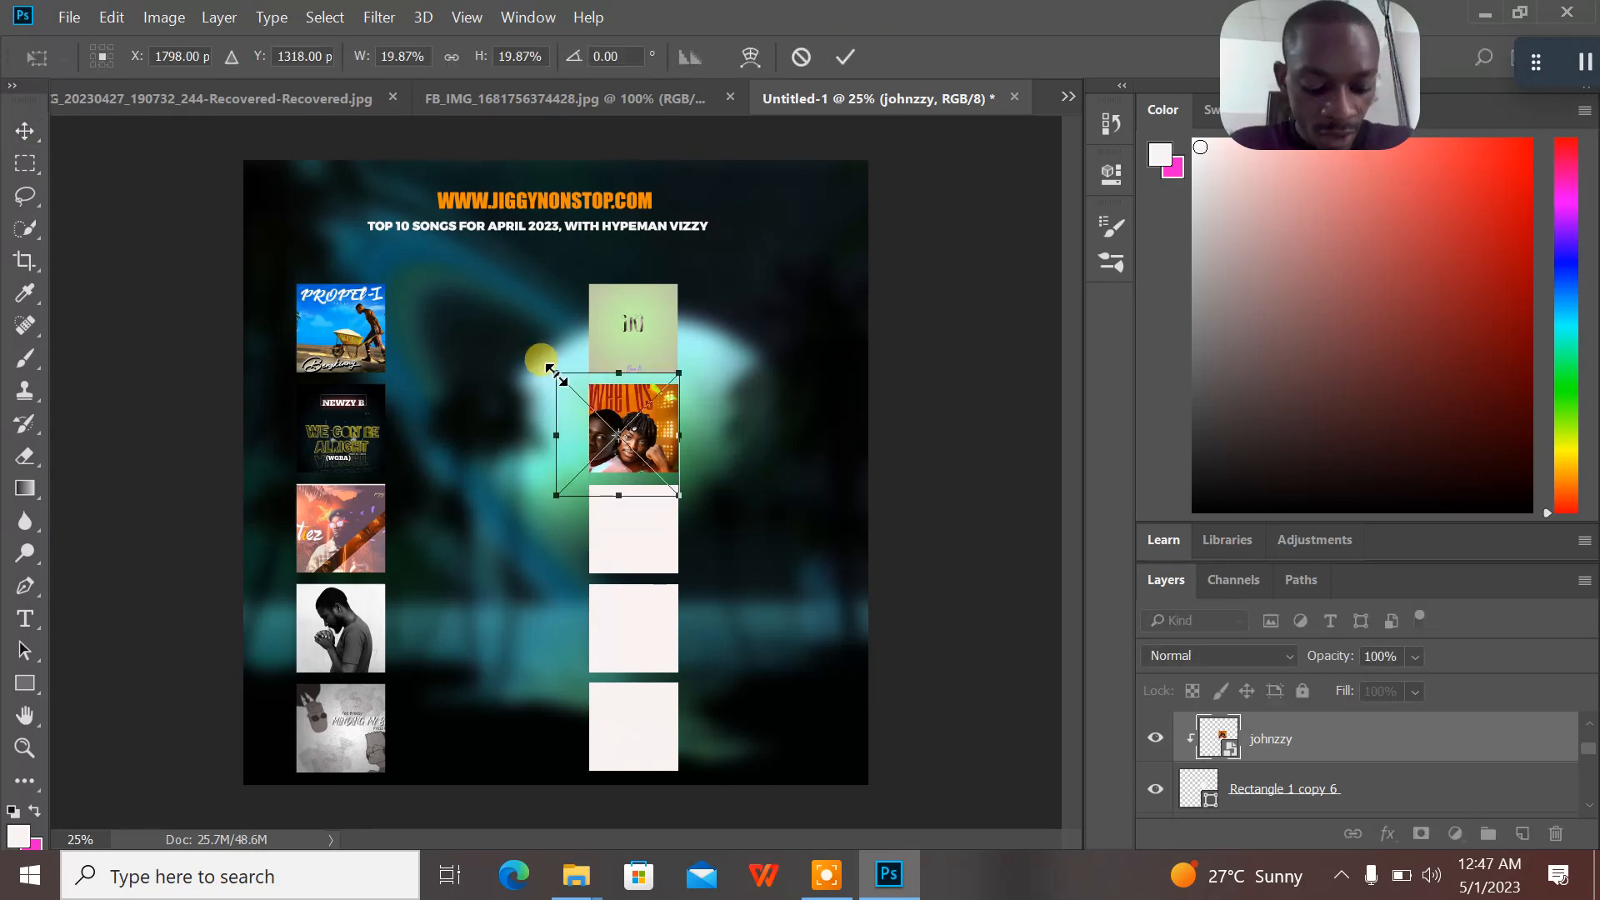
left_click_drag(550, 369, 627, 414)
left_click_drag(630, 406, 634, 406)
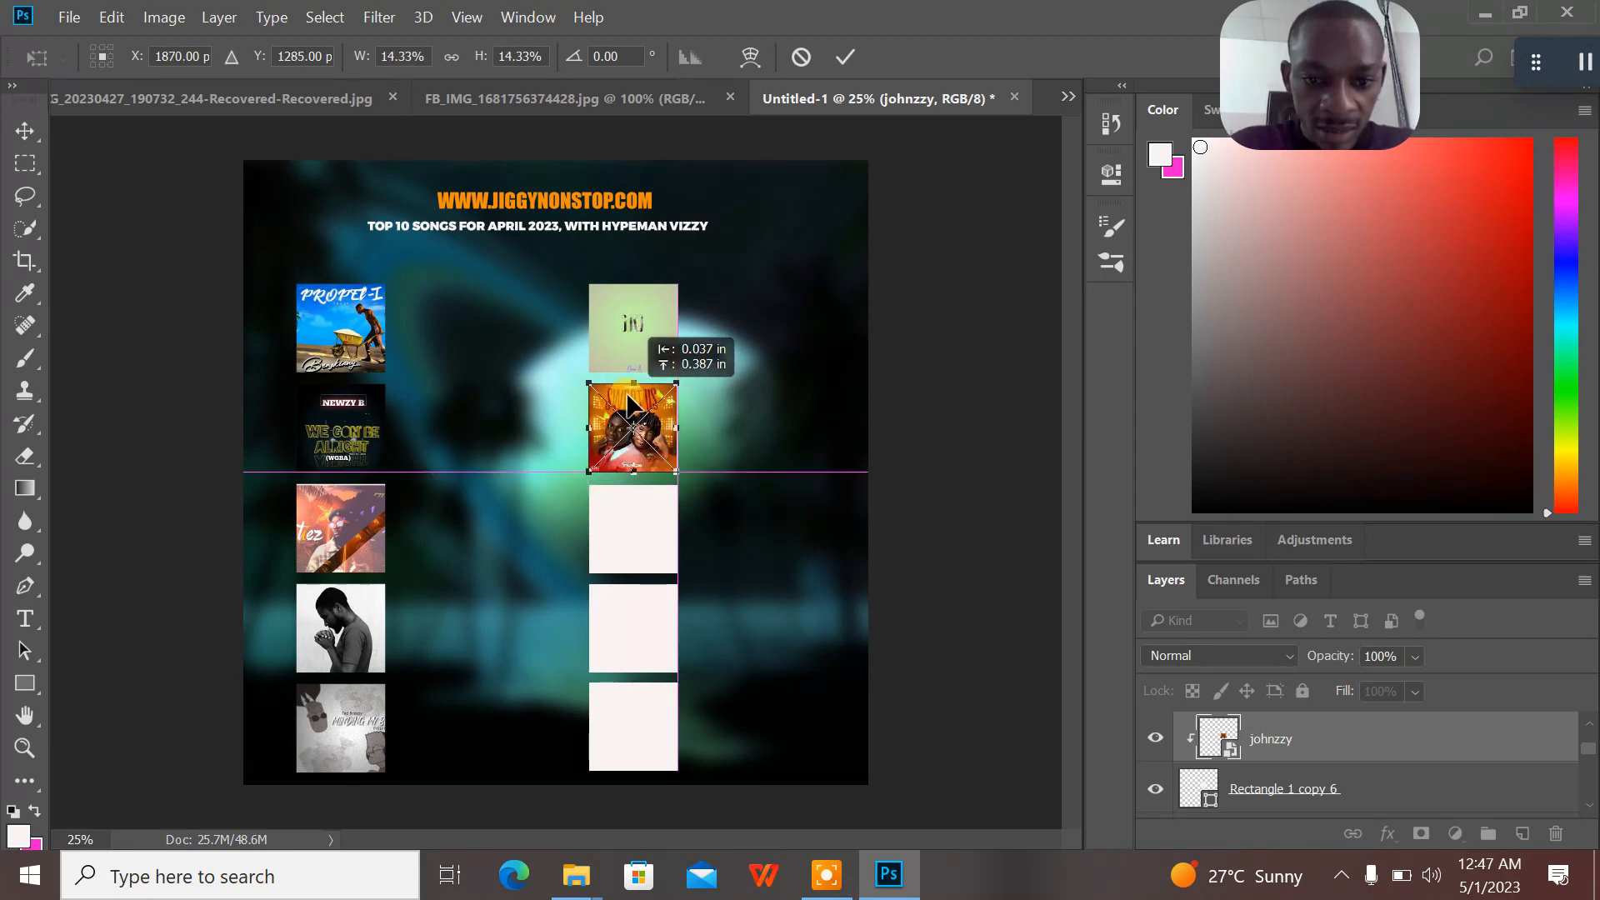
left_click(847, 59)
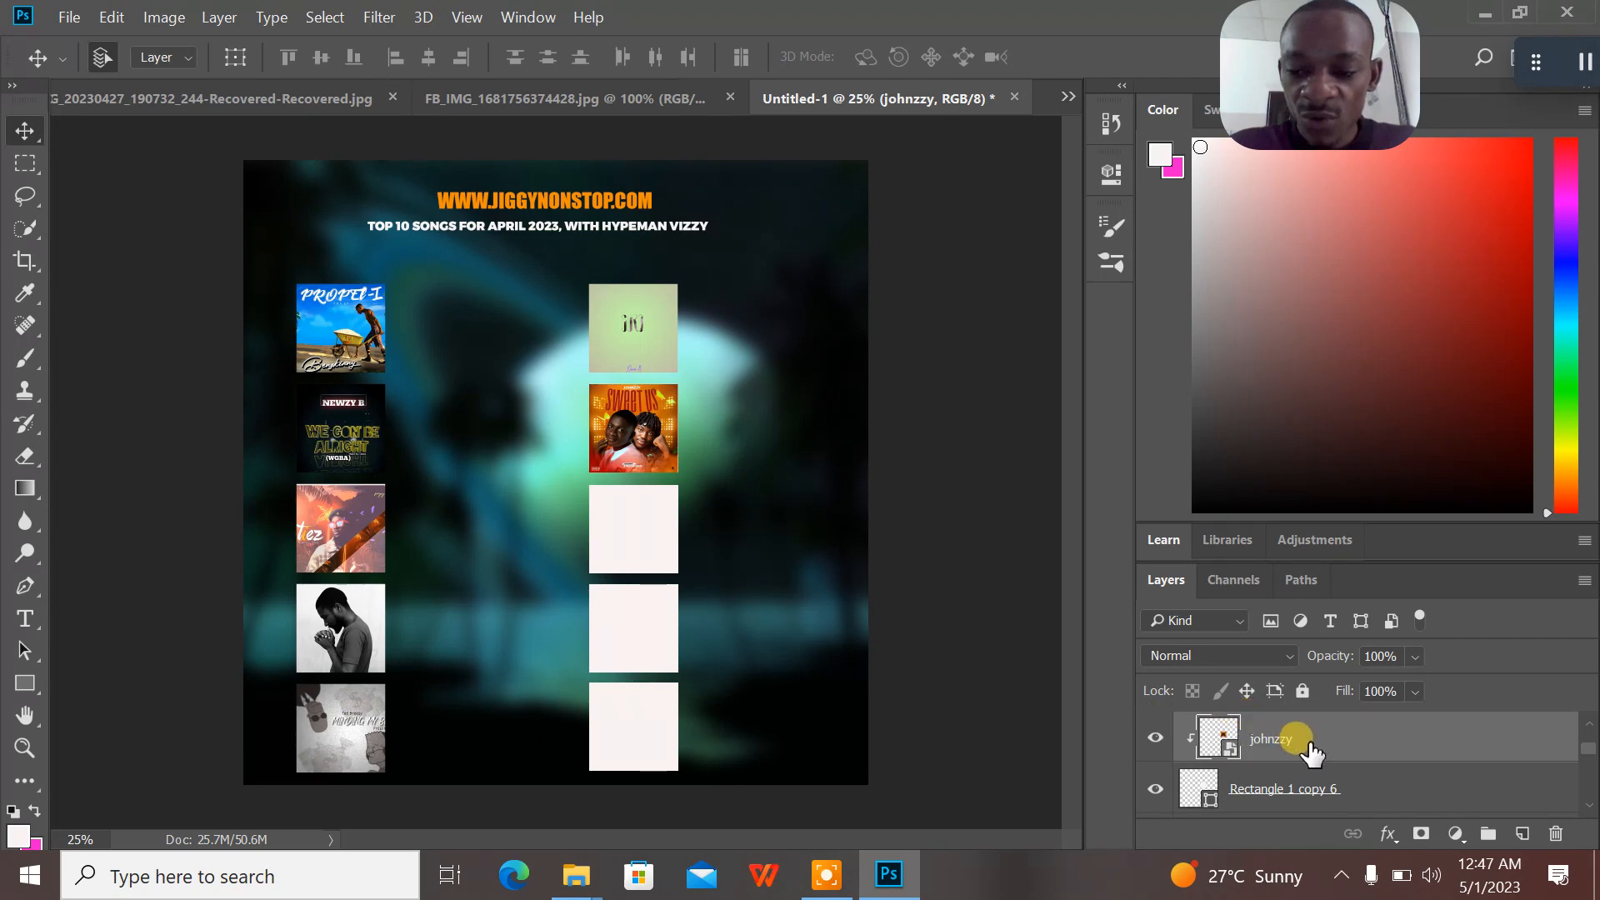
left_click(1348, 794, "ctrl")
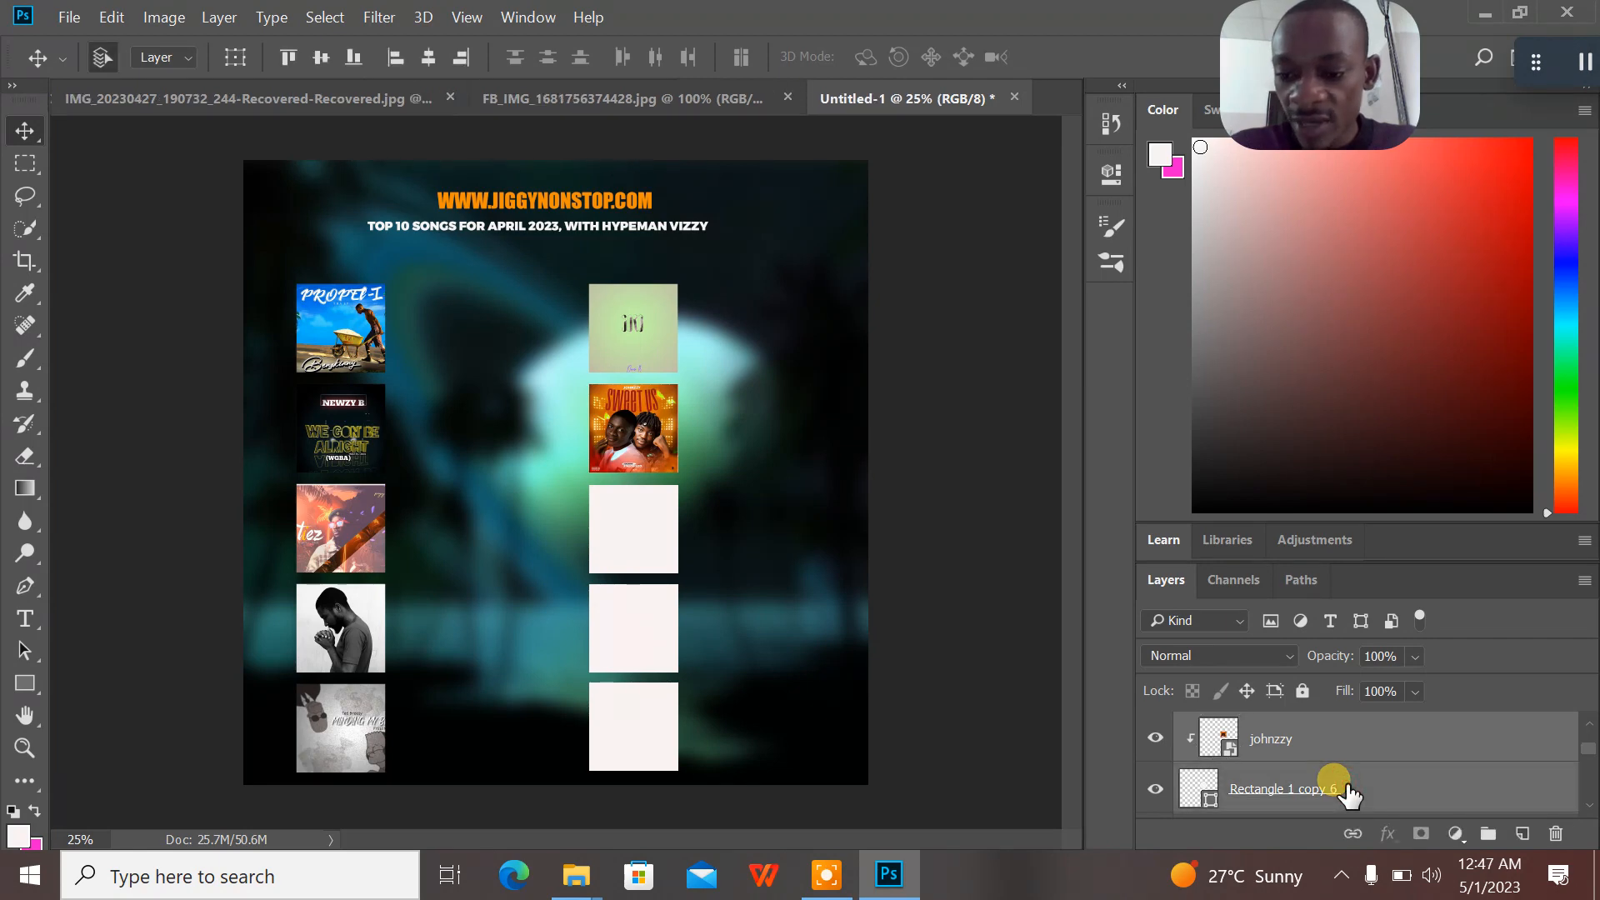
key("ctrl+e")
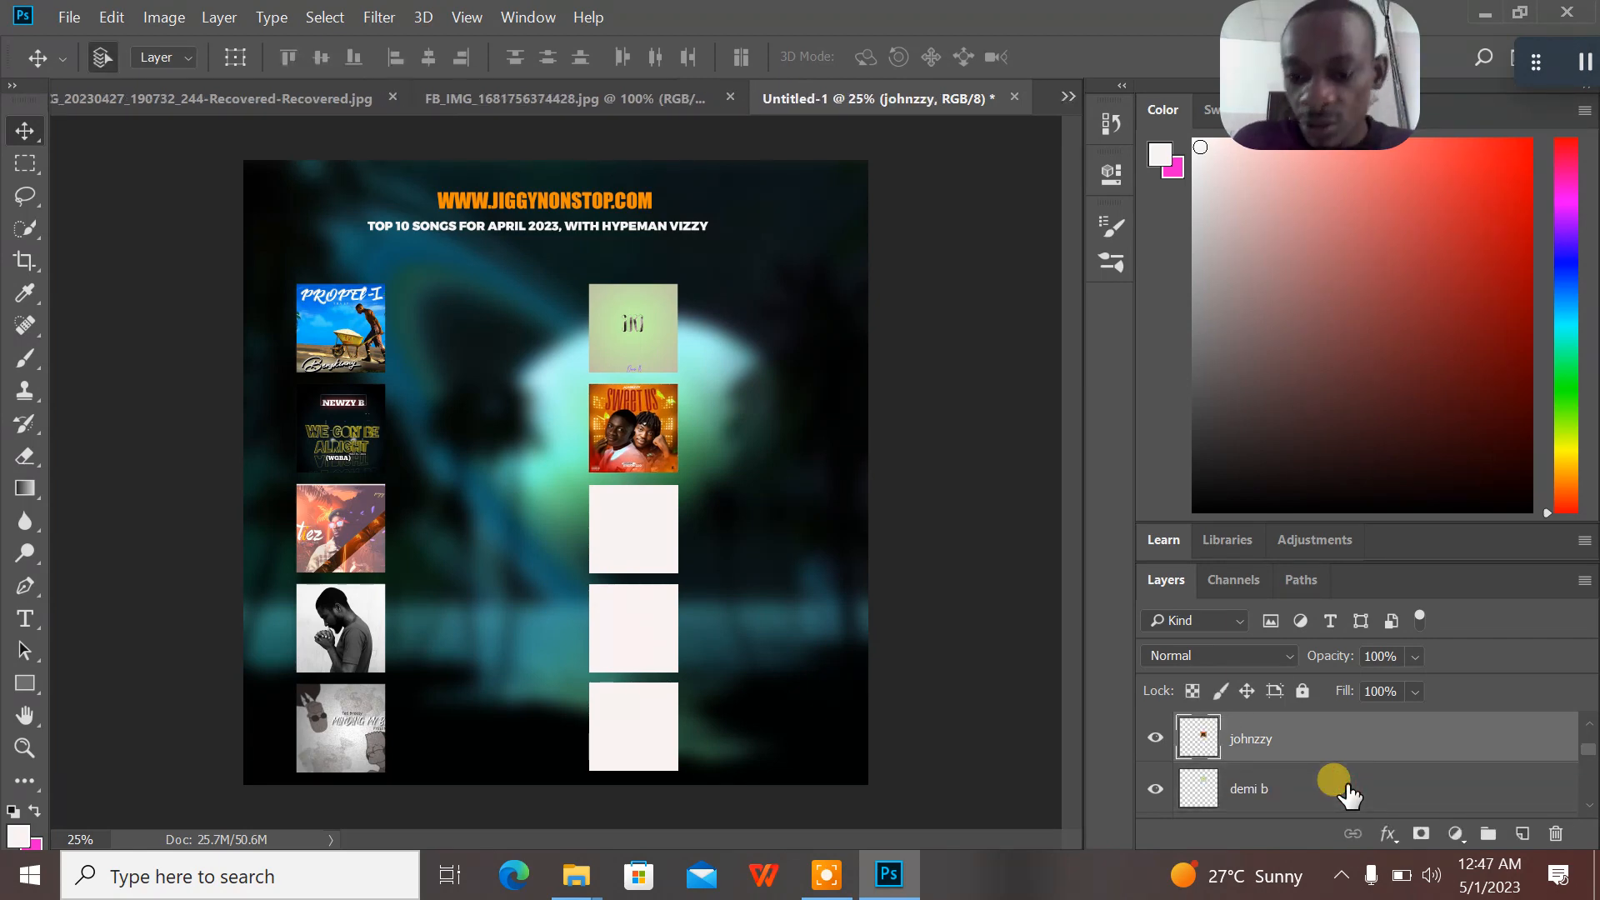
left_click(628, 532)
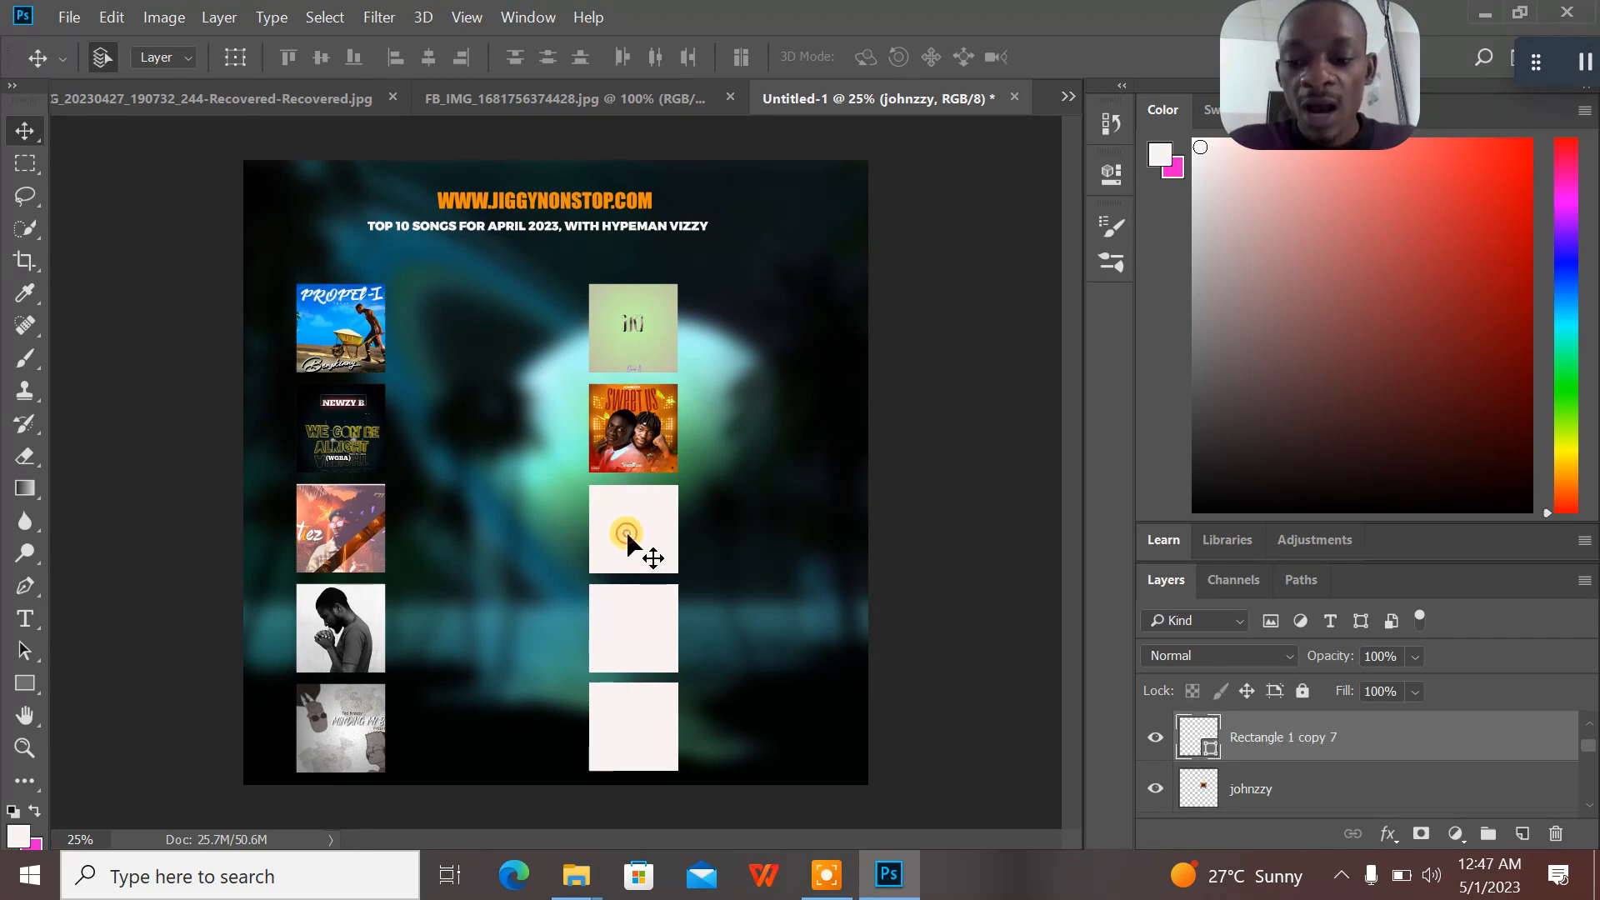
left_click(1475, 15)
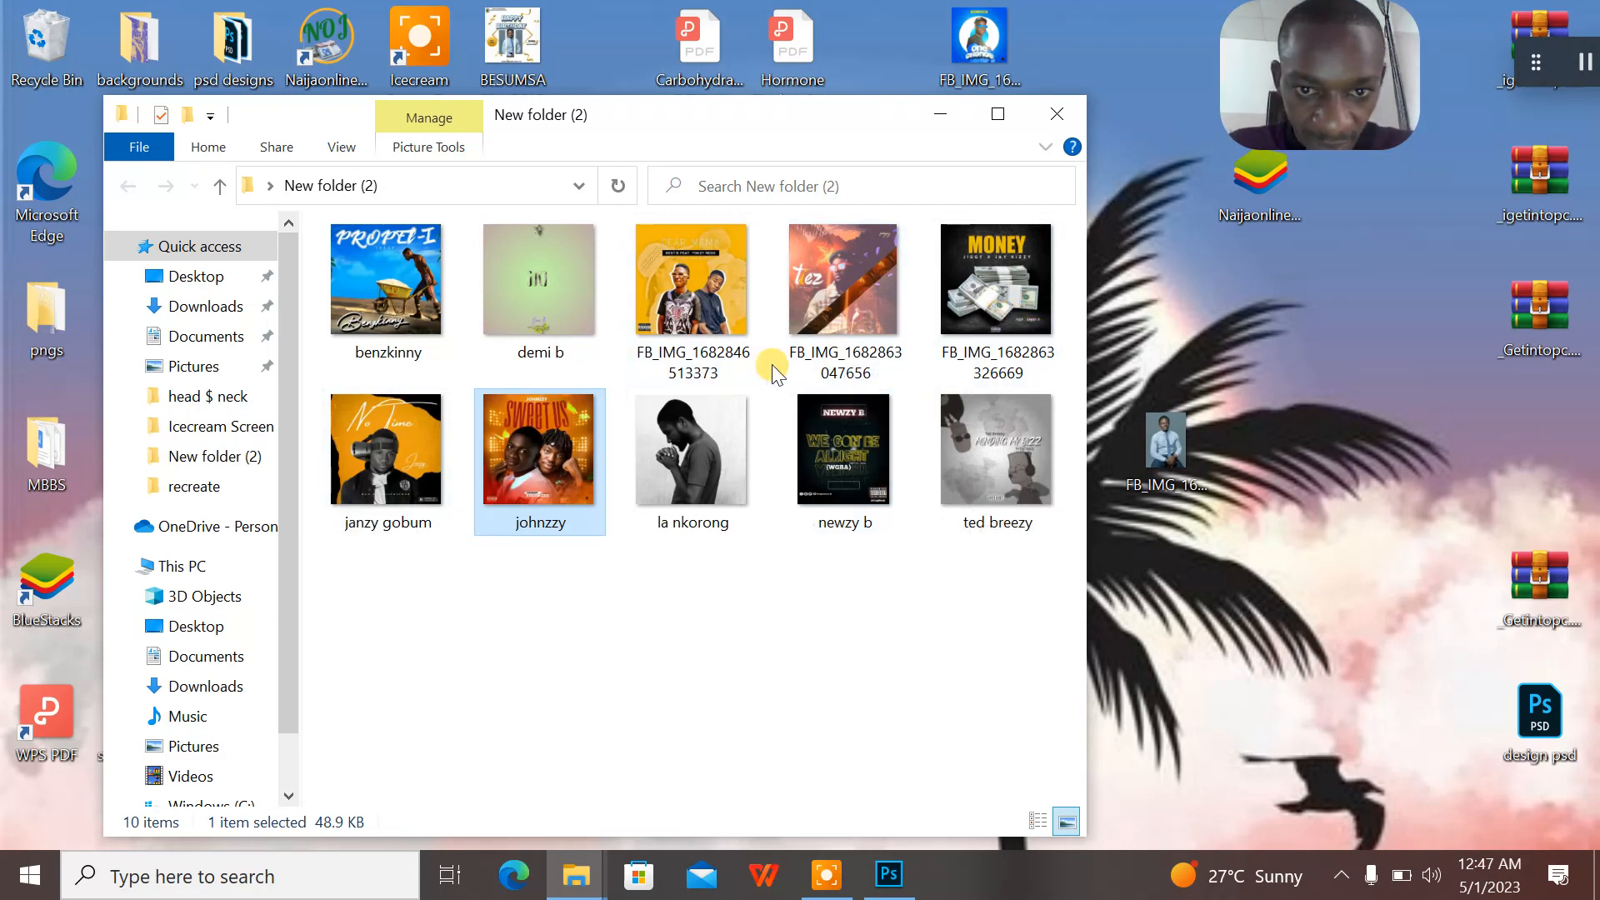
left_click_drag(684, 292, 631, 504)
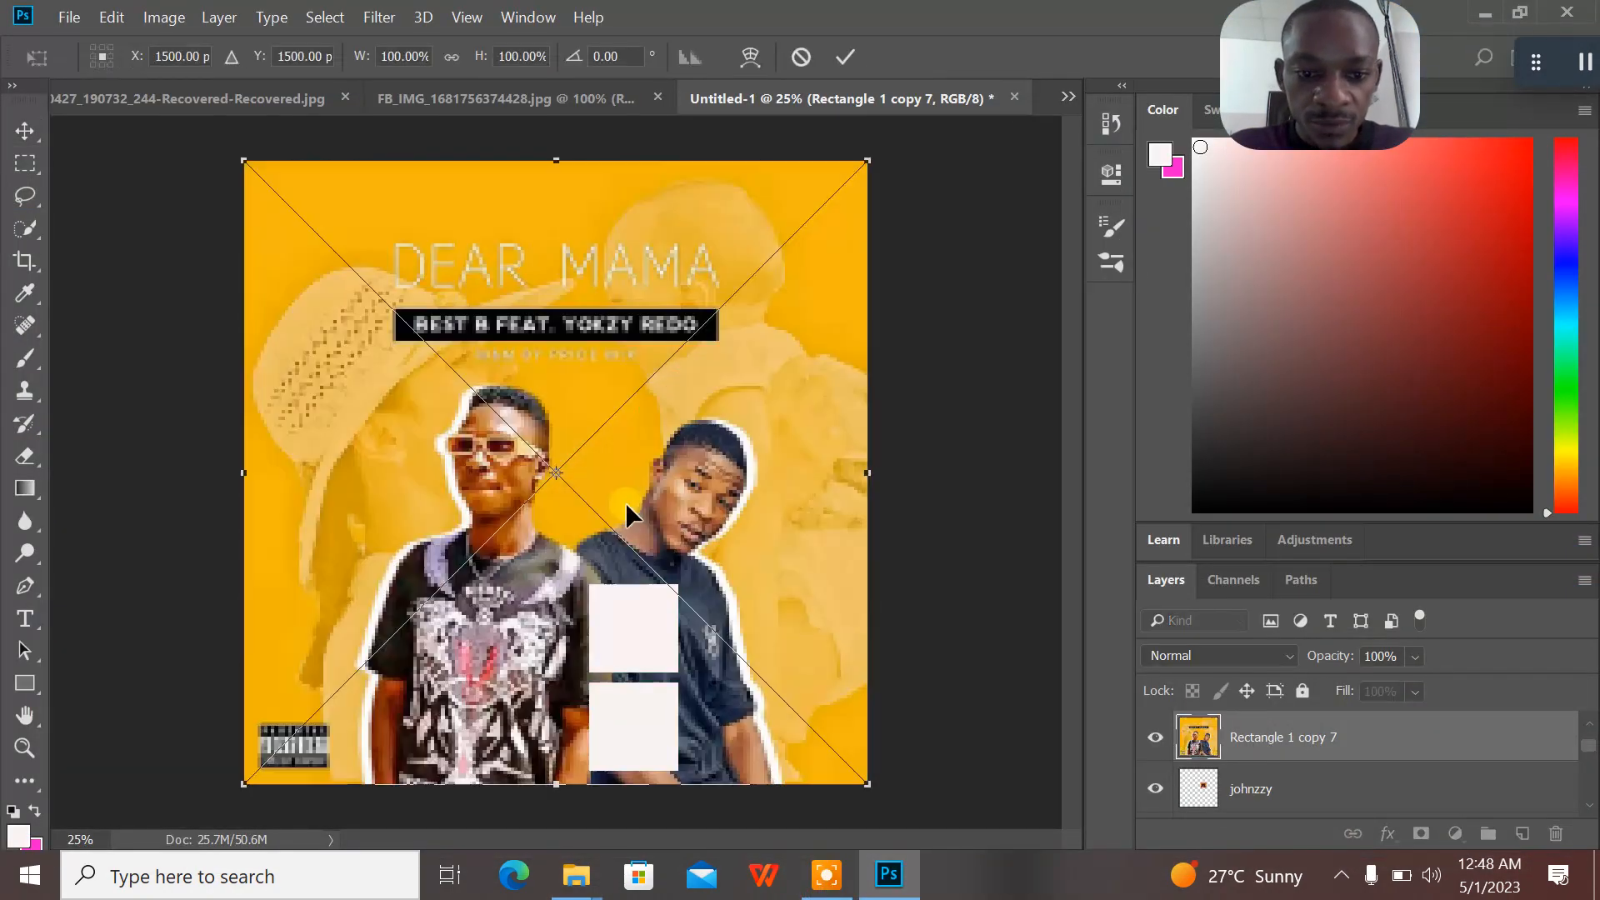
left_click_drag(236, 156, 781, 629)
left_click(847, 462)
left_click_drag(822, 722, 642, 523)
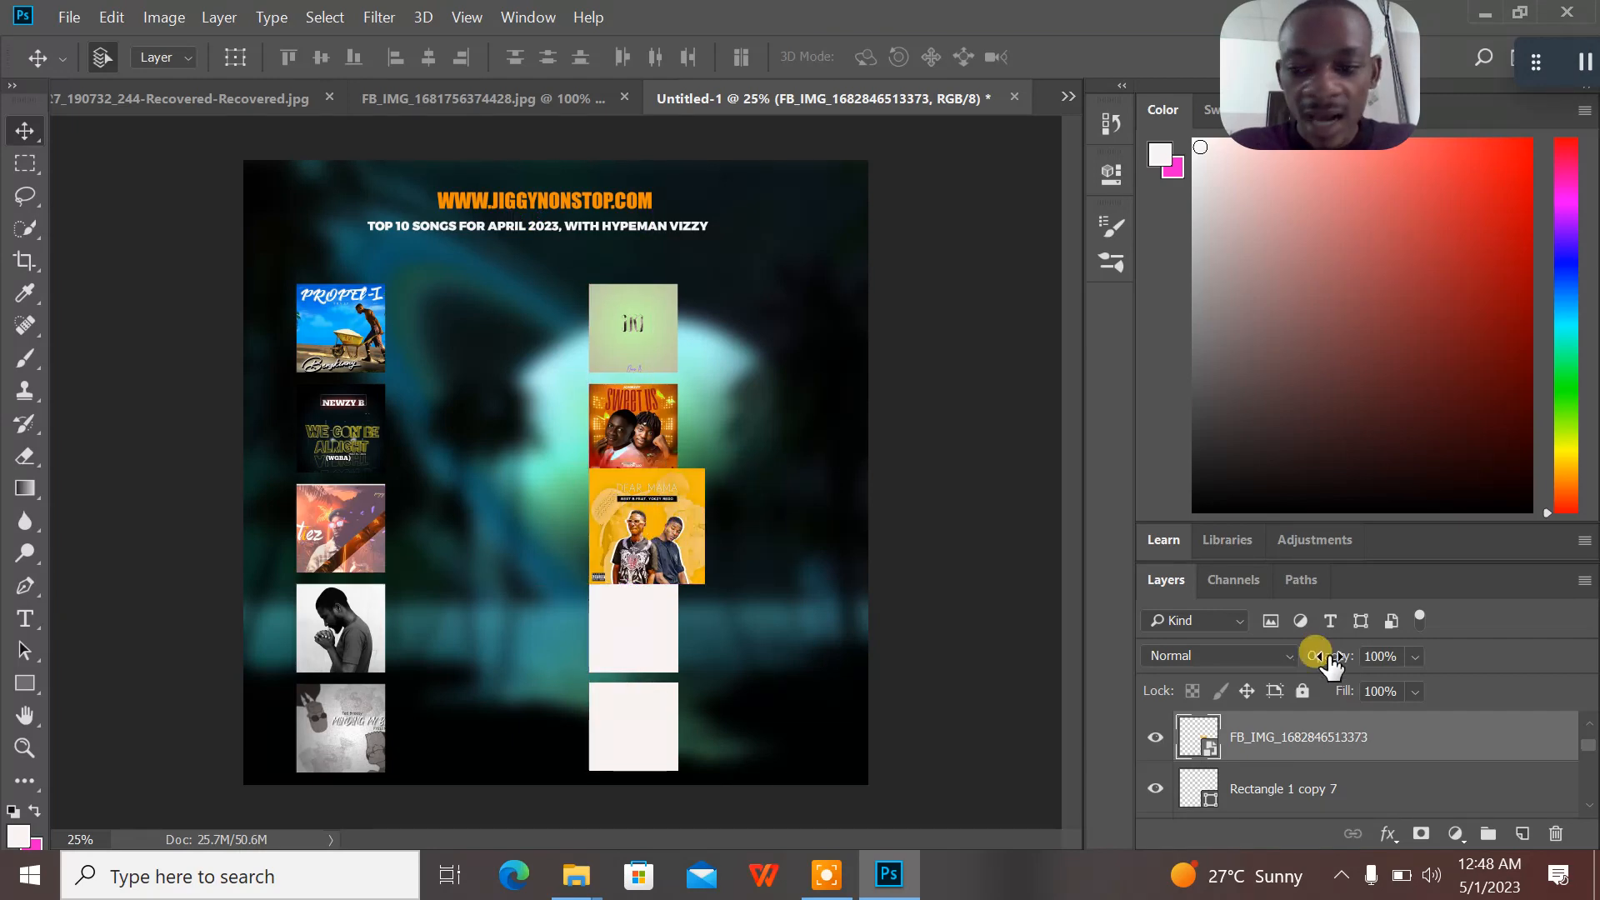
right_click(1286, 754)
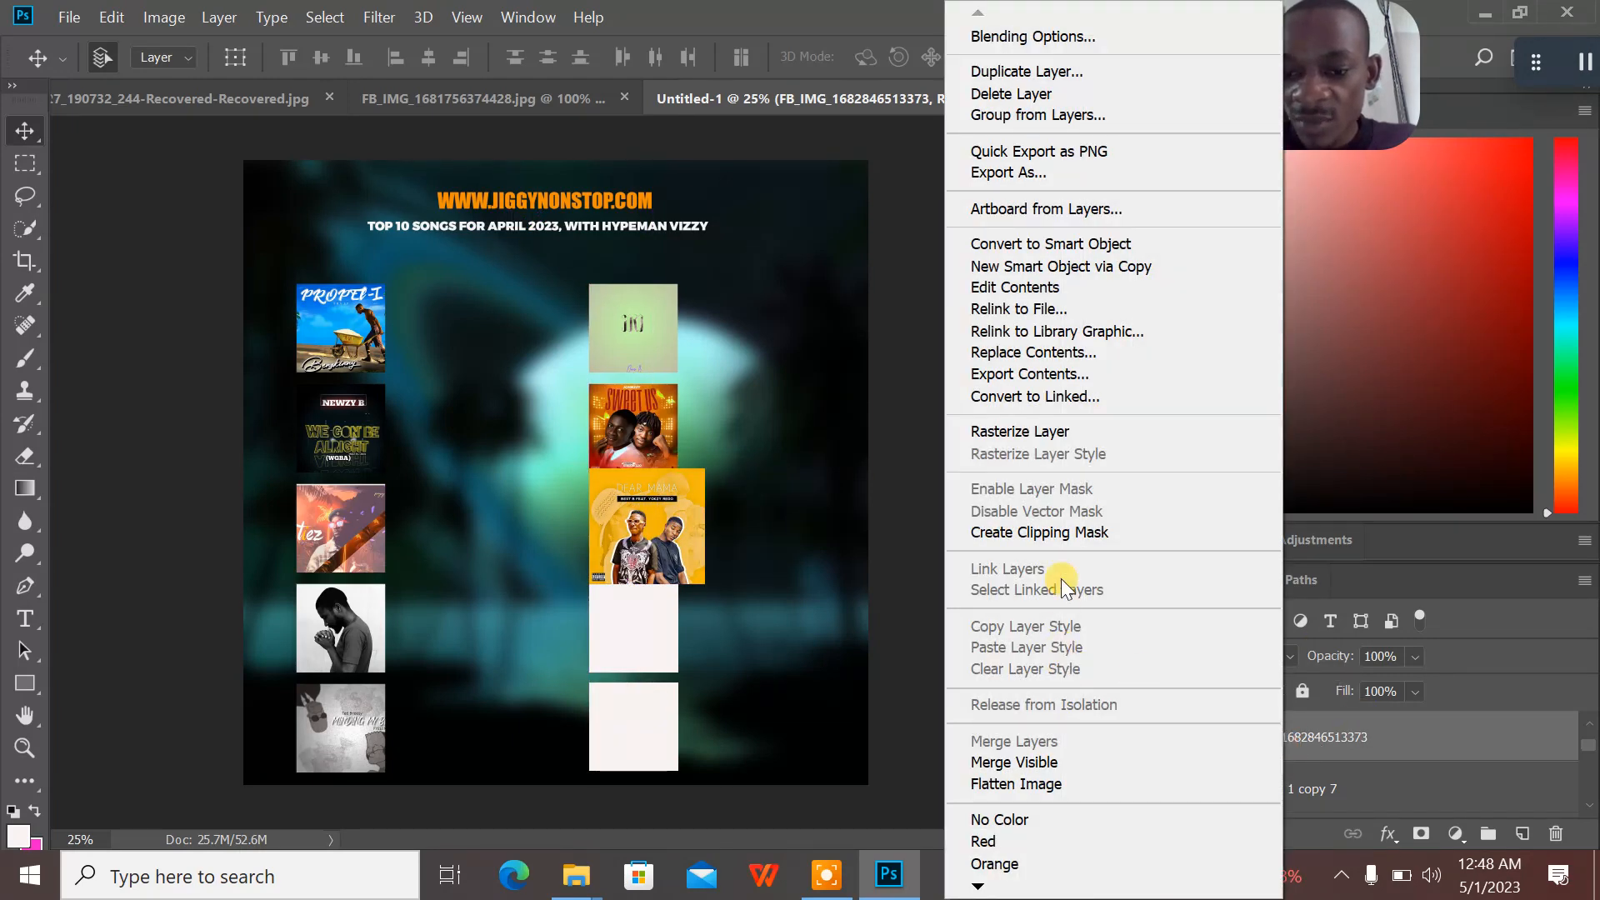
left_click(1068, 534)
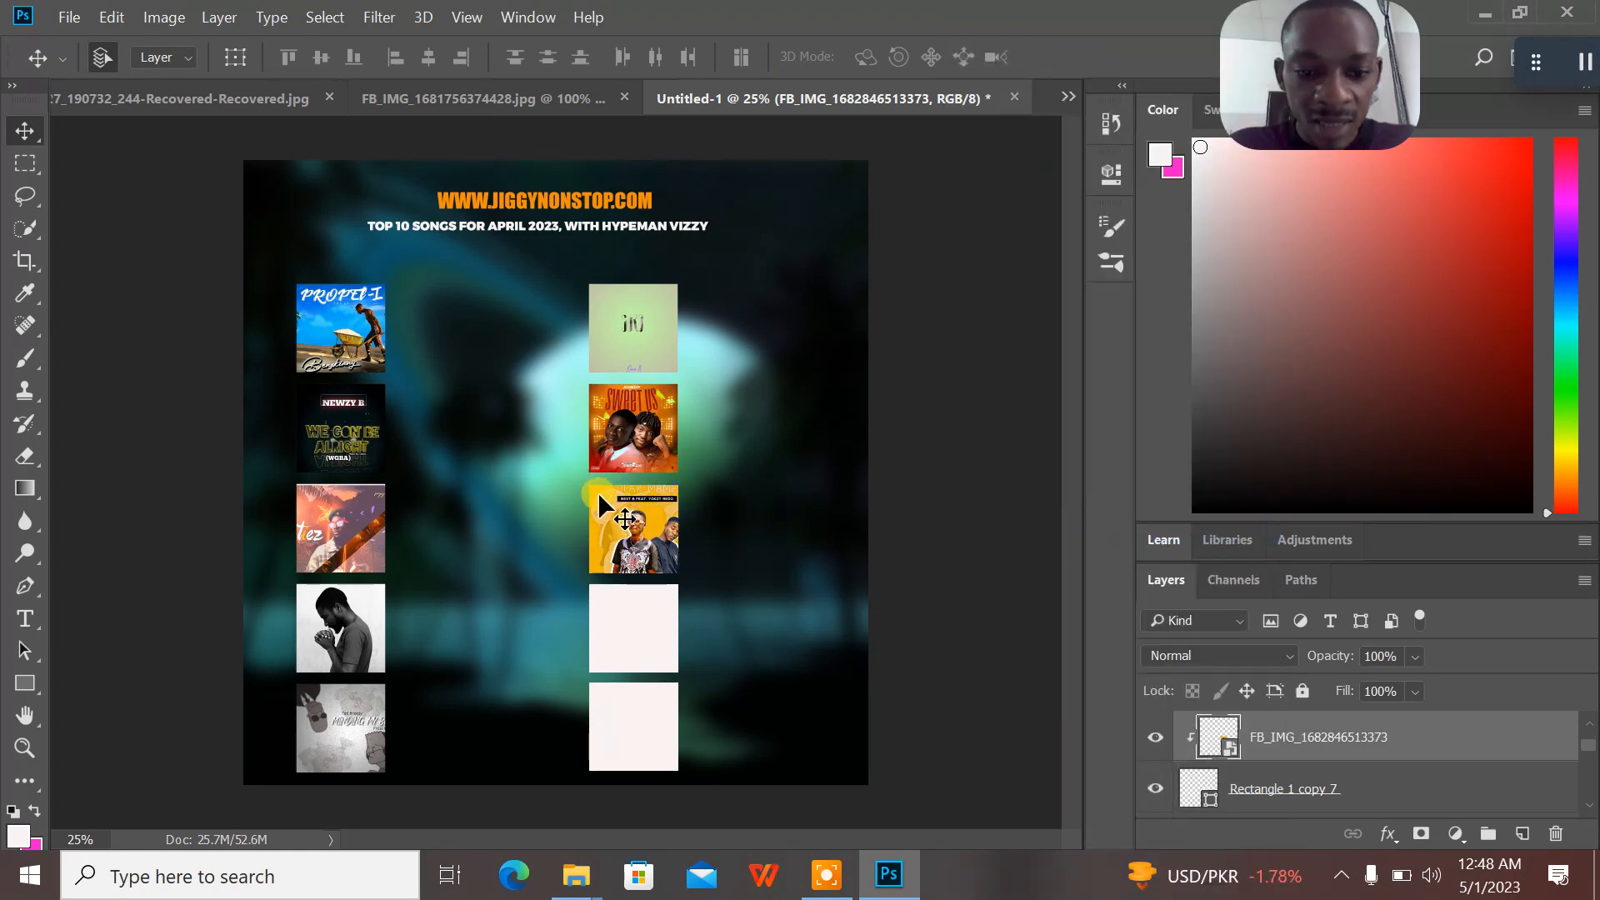
key("ctrl+t")
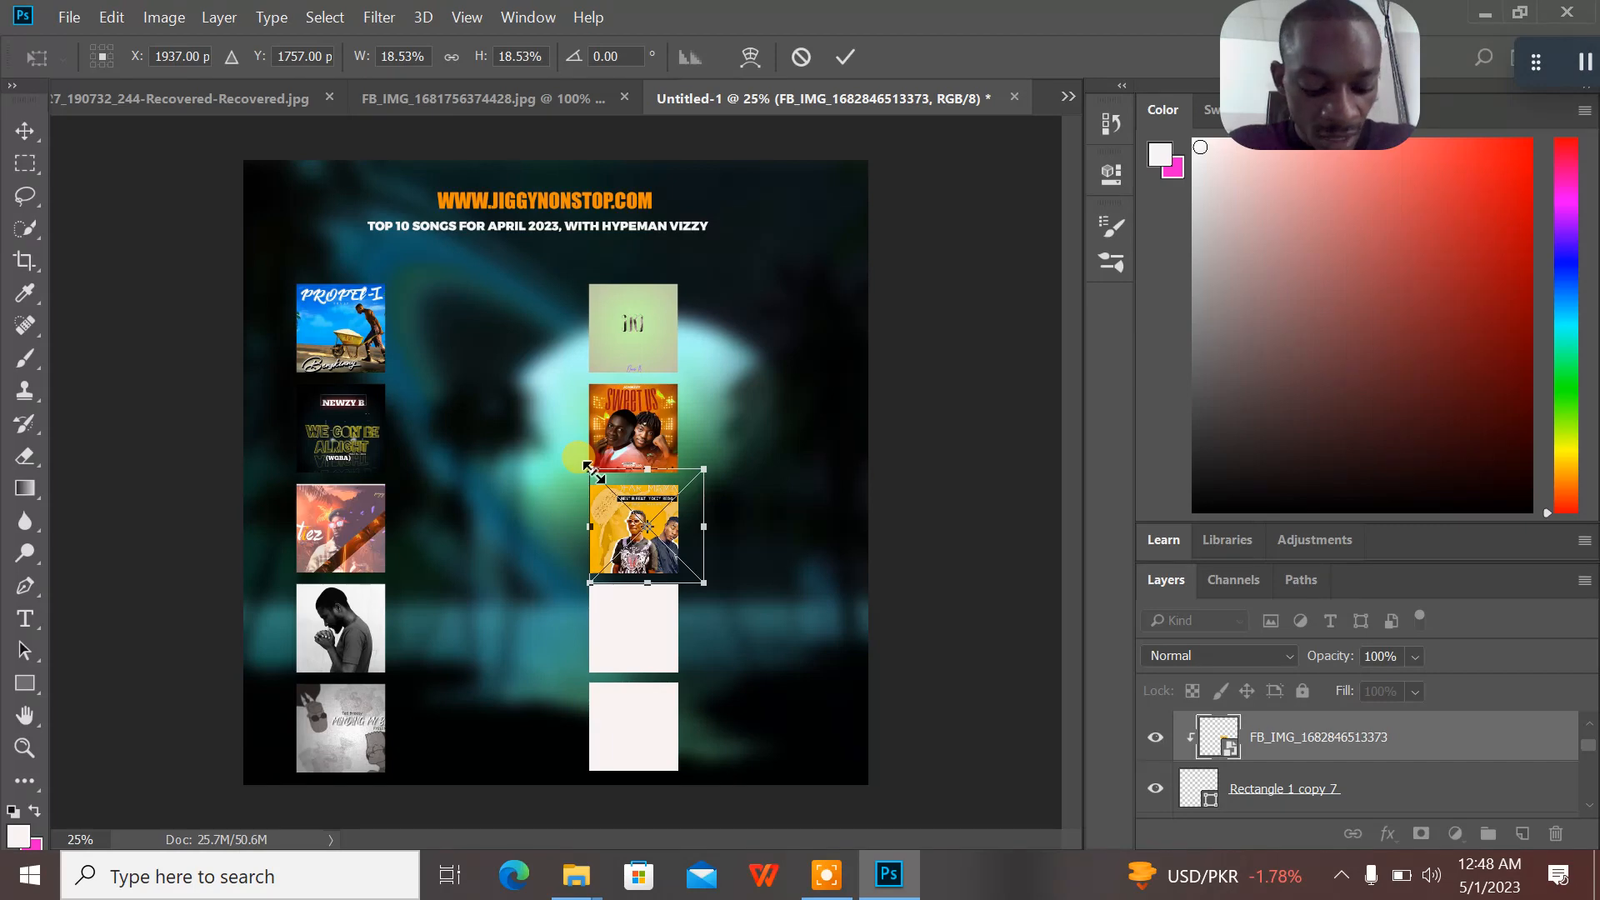
left_click_drag(593, 472, 643, 490)
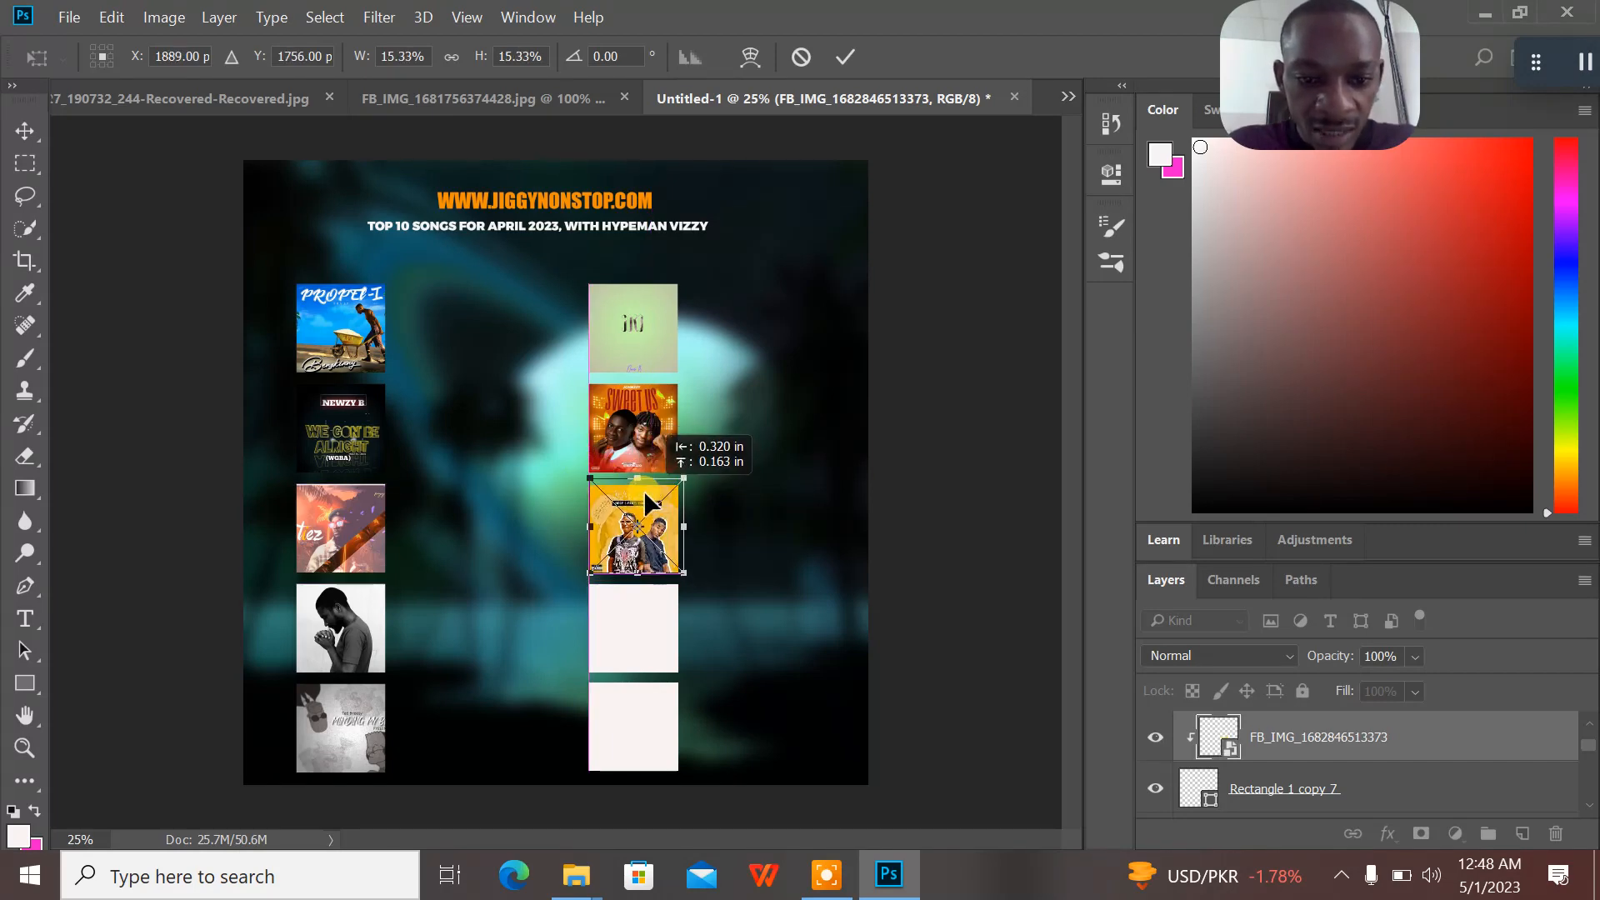
left_click(851, 56)
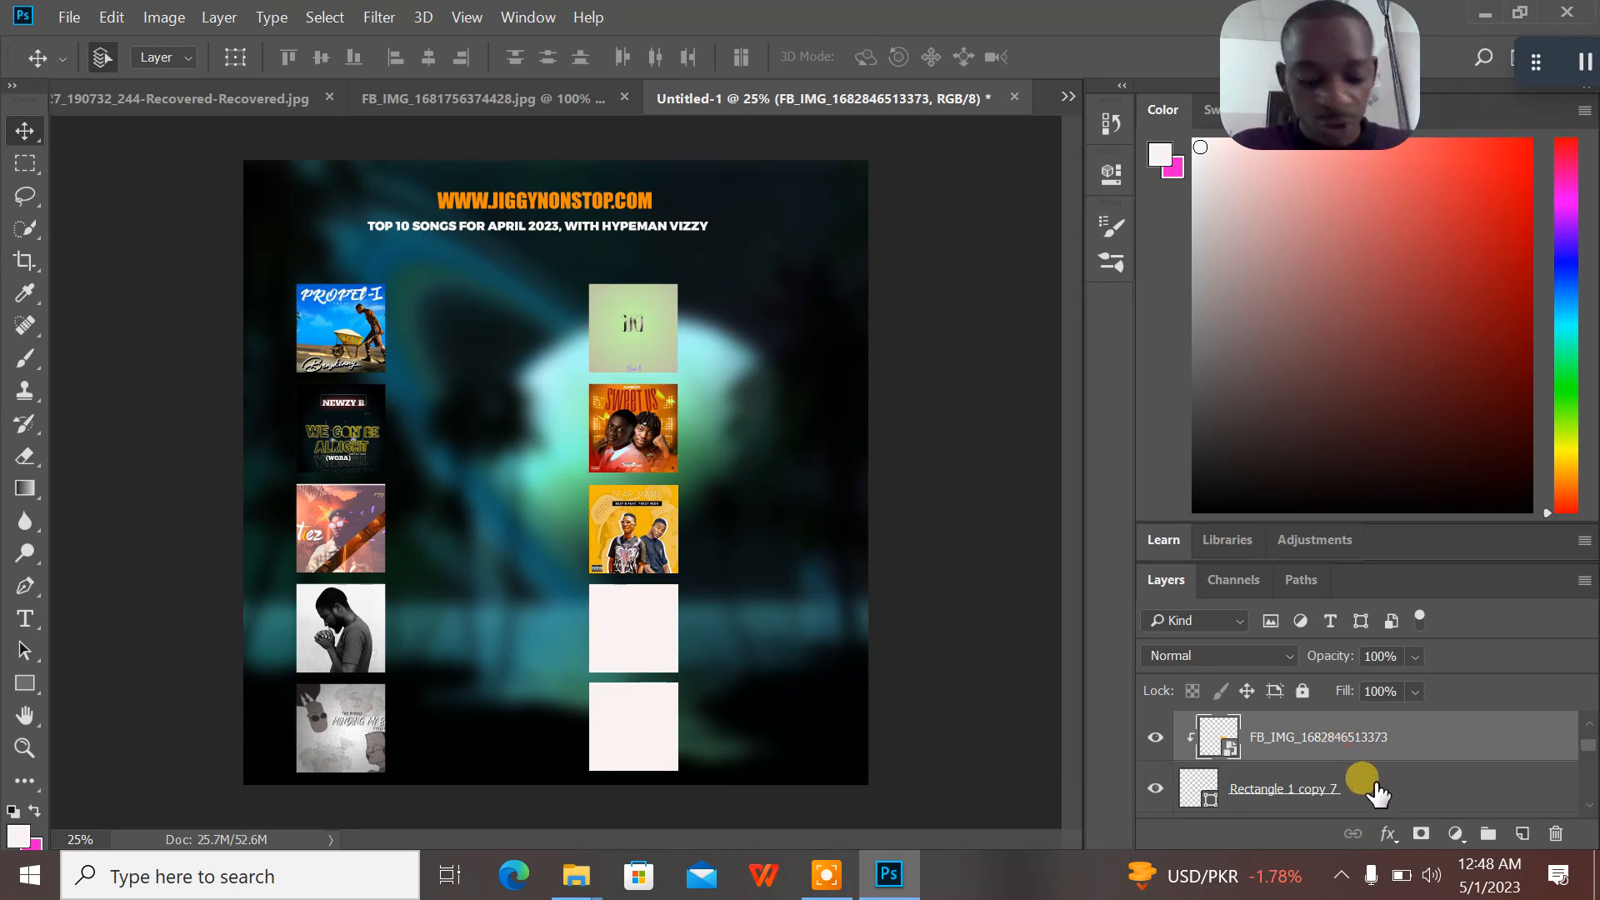
left_click(1376, 786, "ctrl")
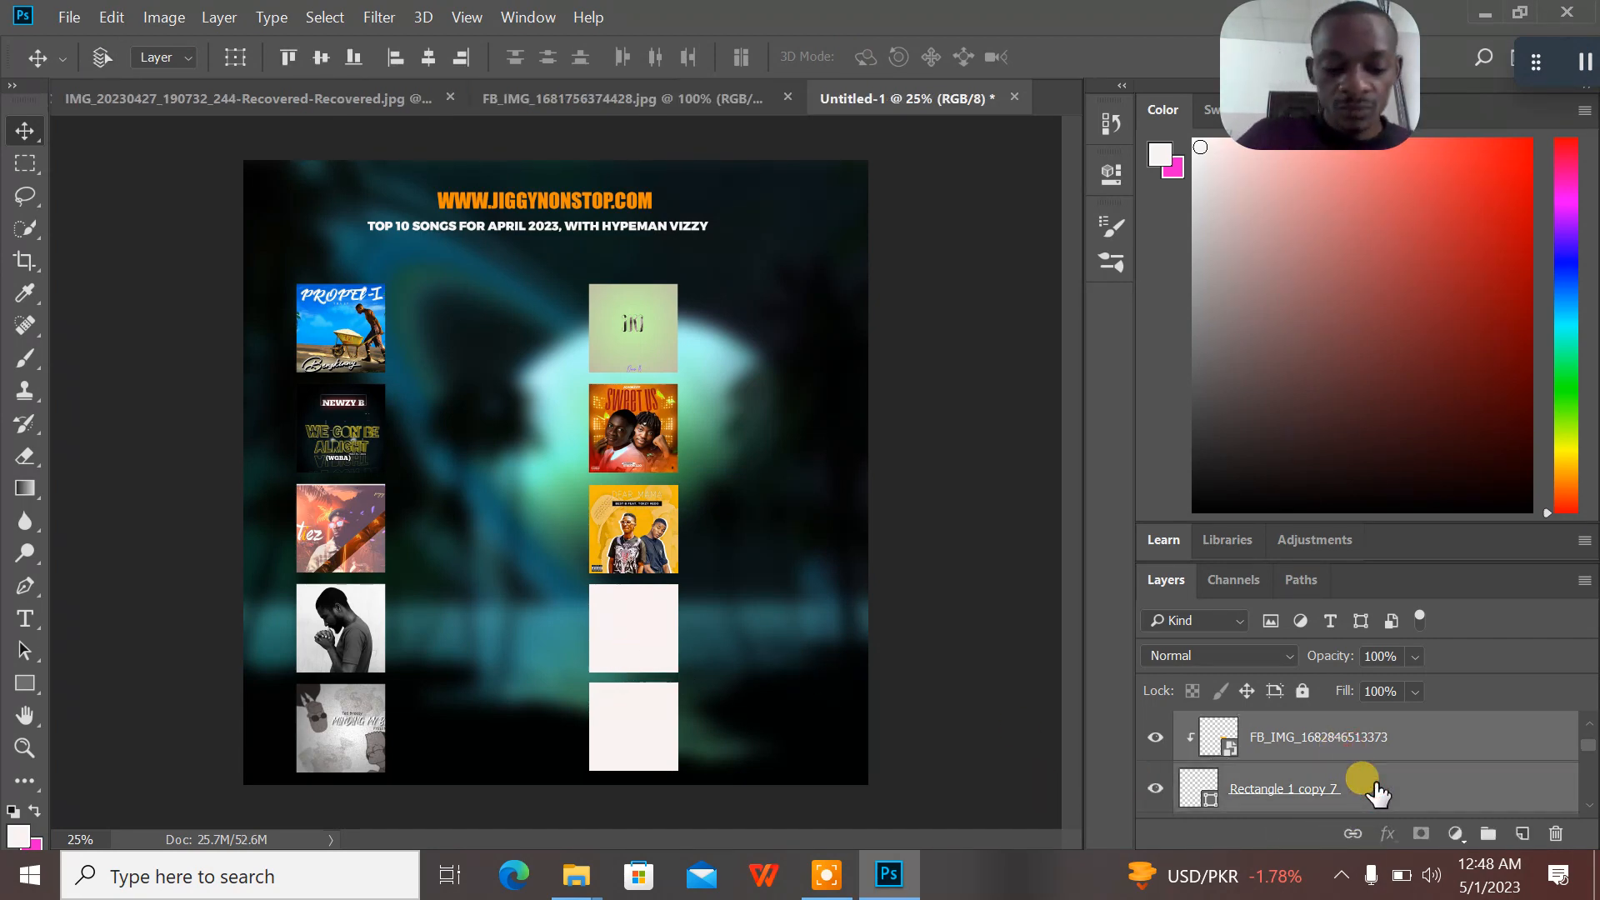
key("ctrl+e")
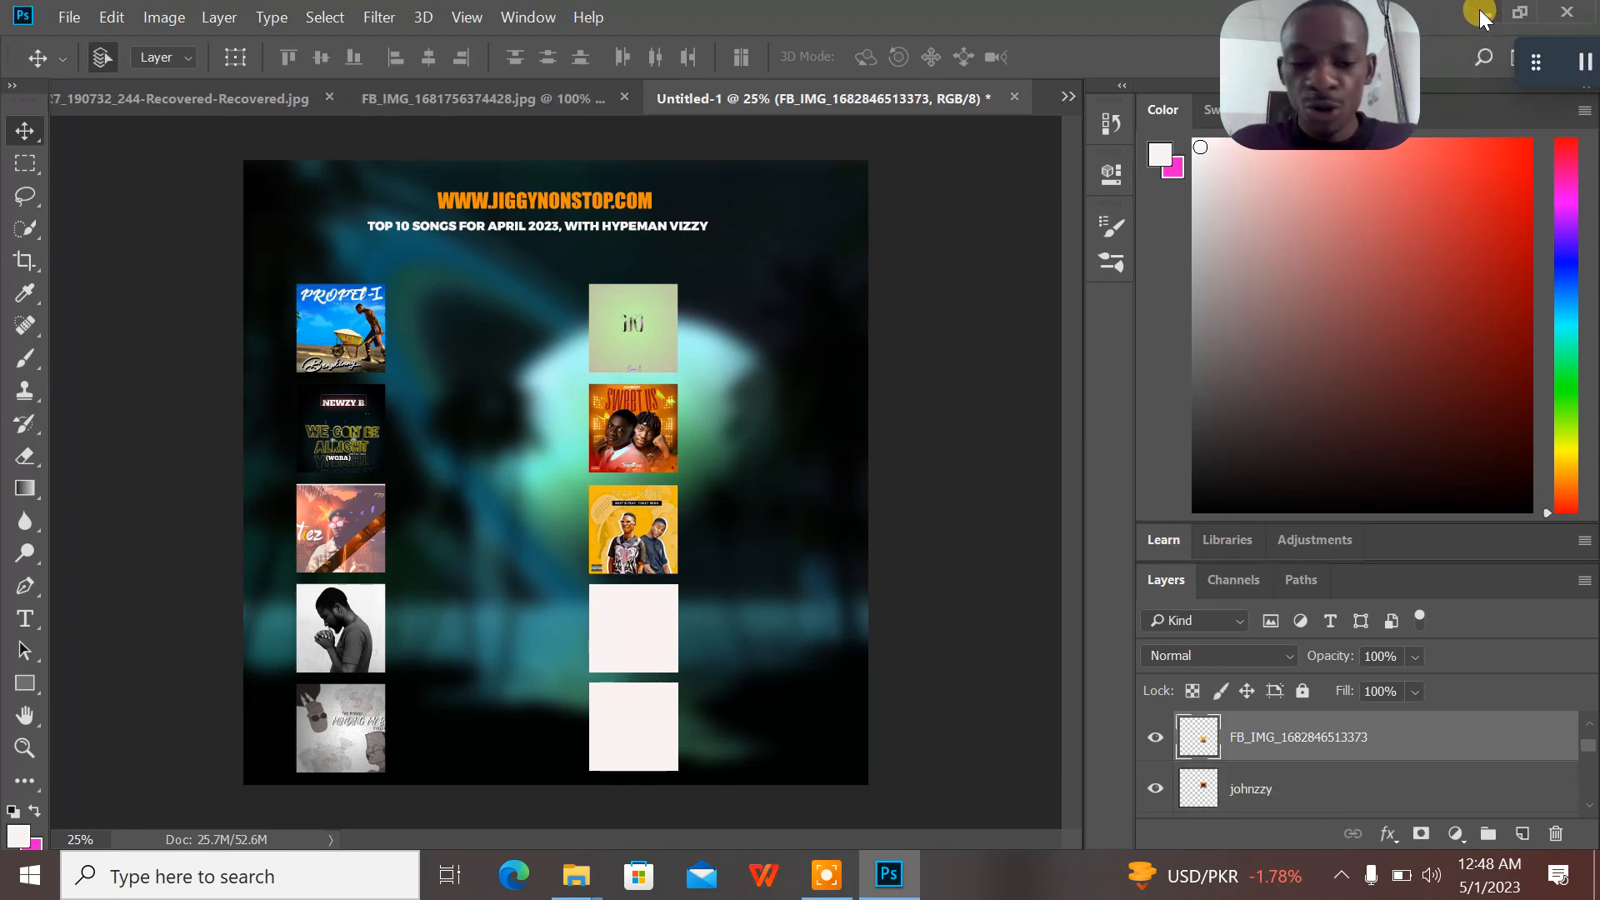
left_click(655, 630)
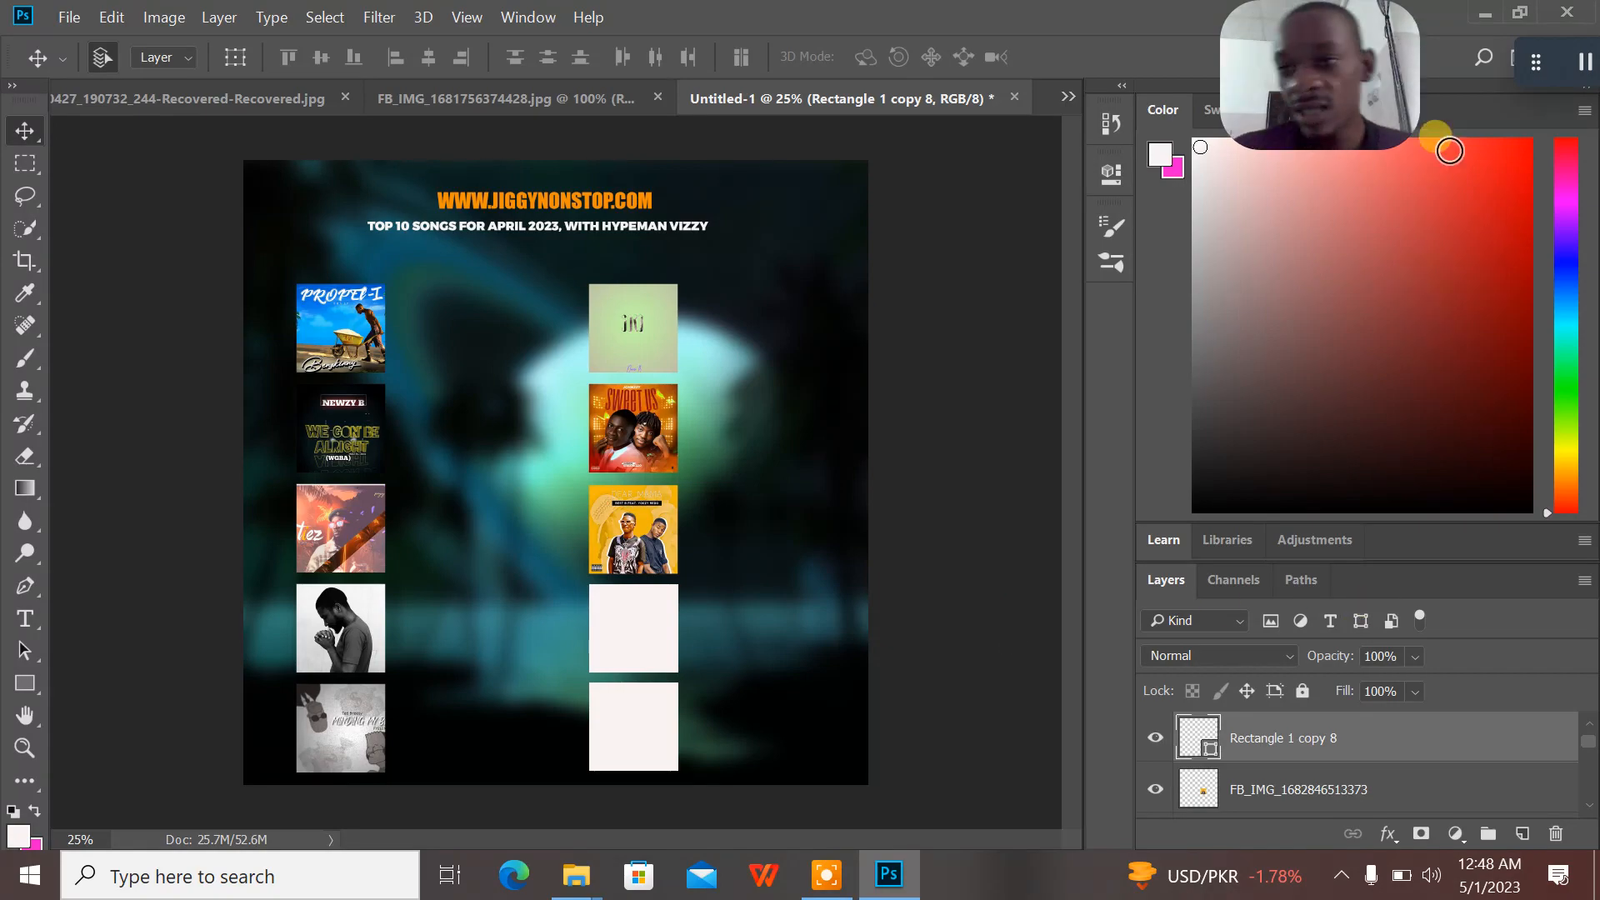
left_click(1476, 12)
left_click_drag(1000, 333, 677, 587)
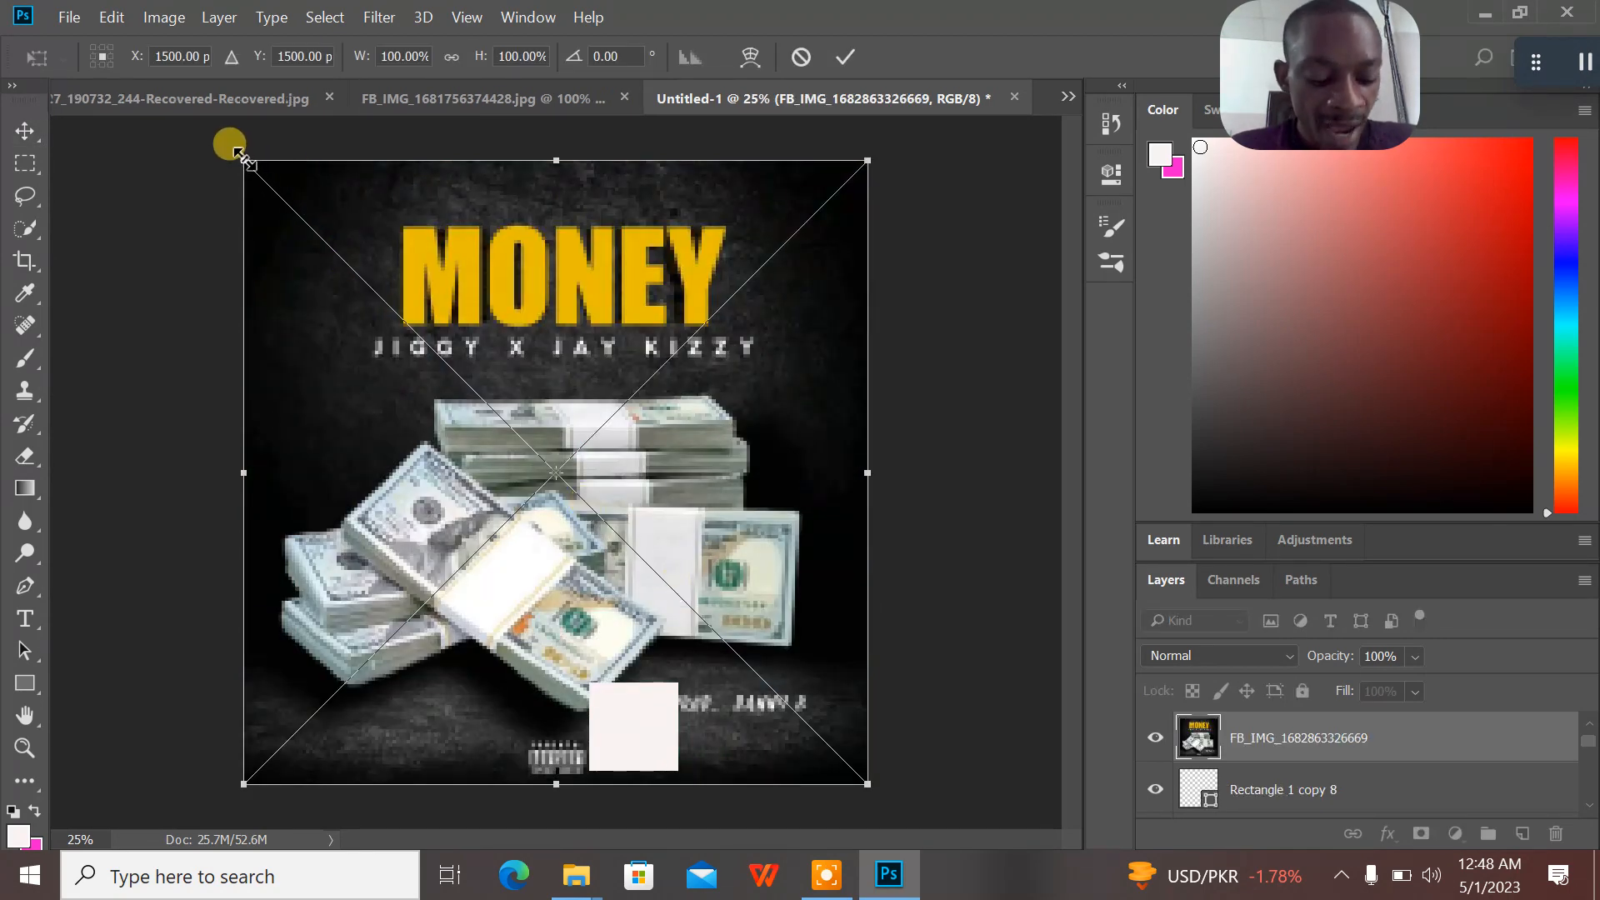
left_click_drag(240, 155, 752, 669)
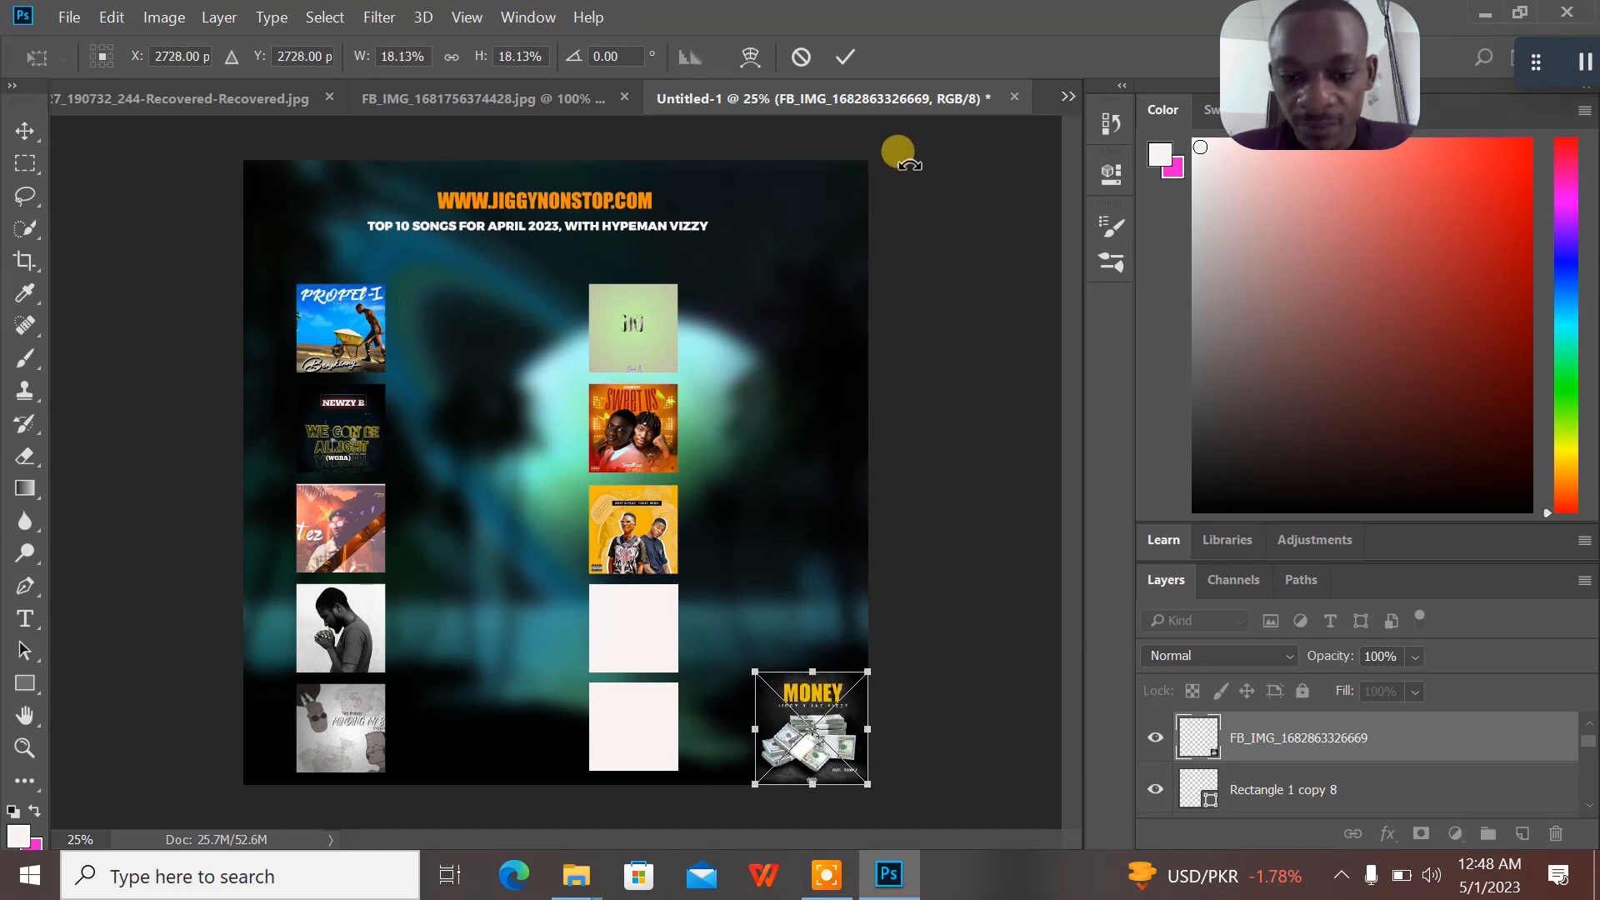
left_click(843, 60)
left_click_drag(817, 725, 651, 629)
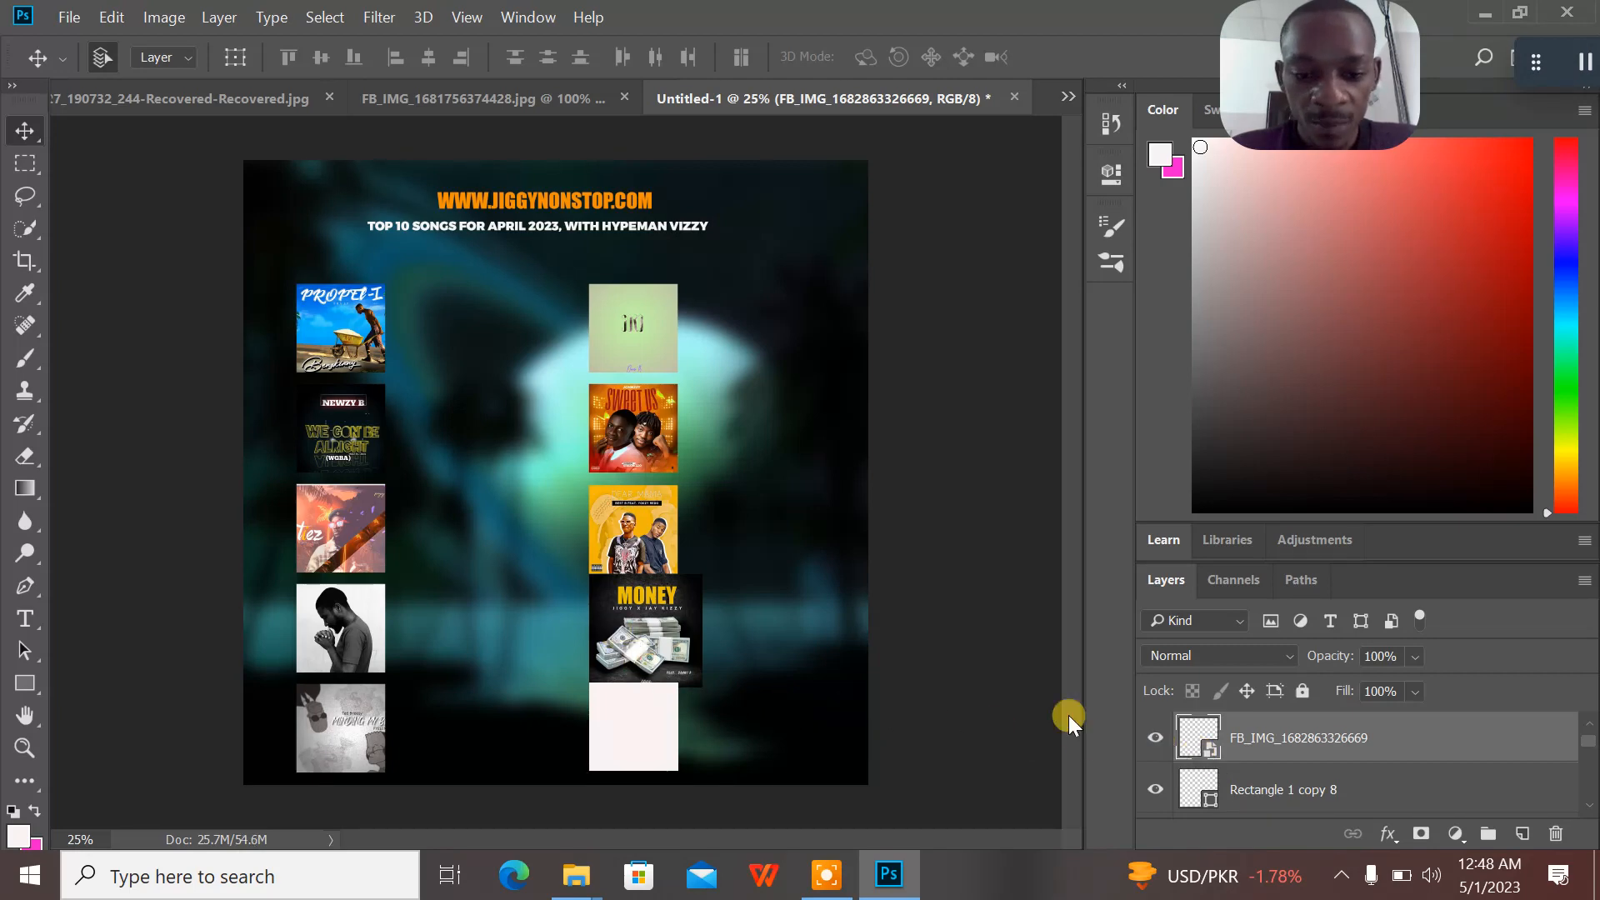
right_click(1283, 737)
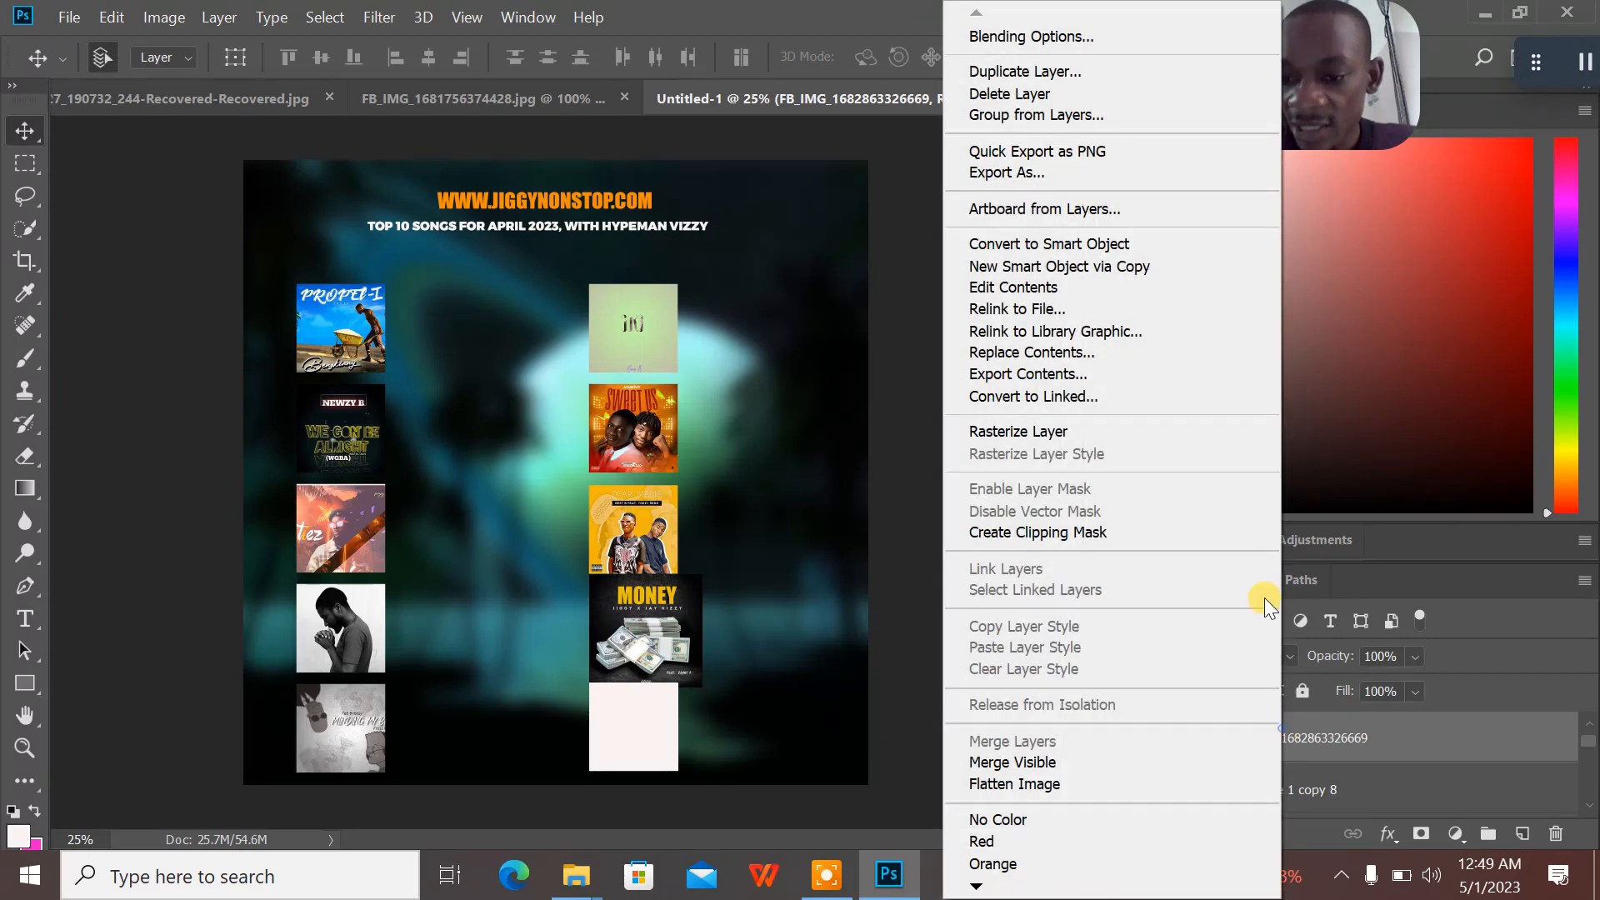
left_click(1117, 532)
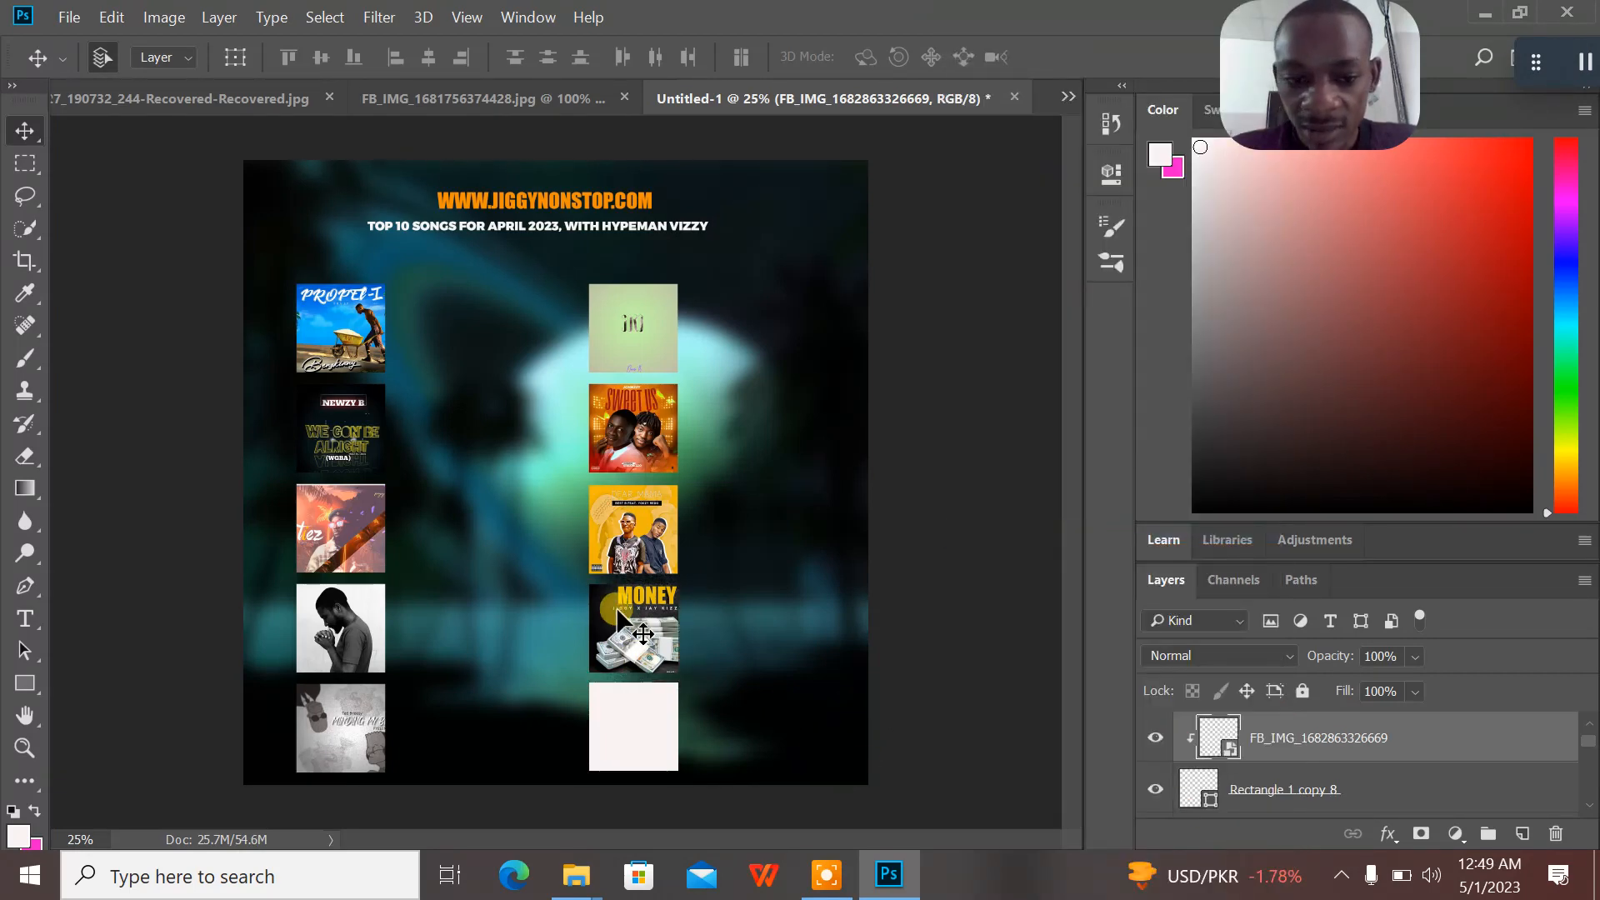
key("ctrl+t")
left_click_drag(584, 572, 652, 606)
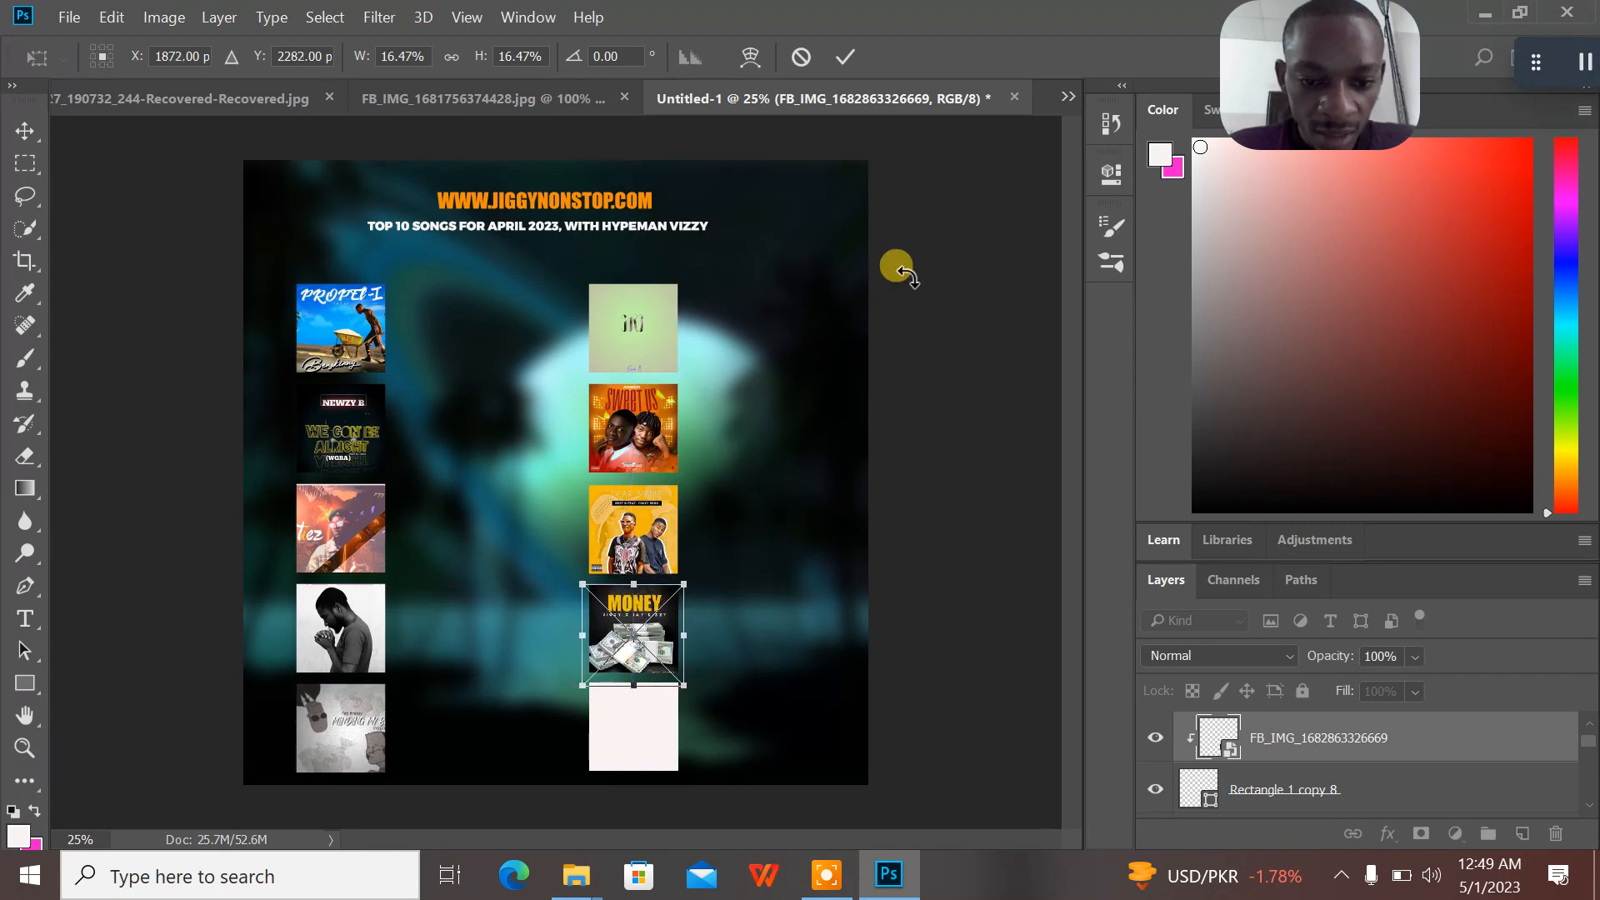
left_click(838, 58)
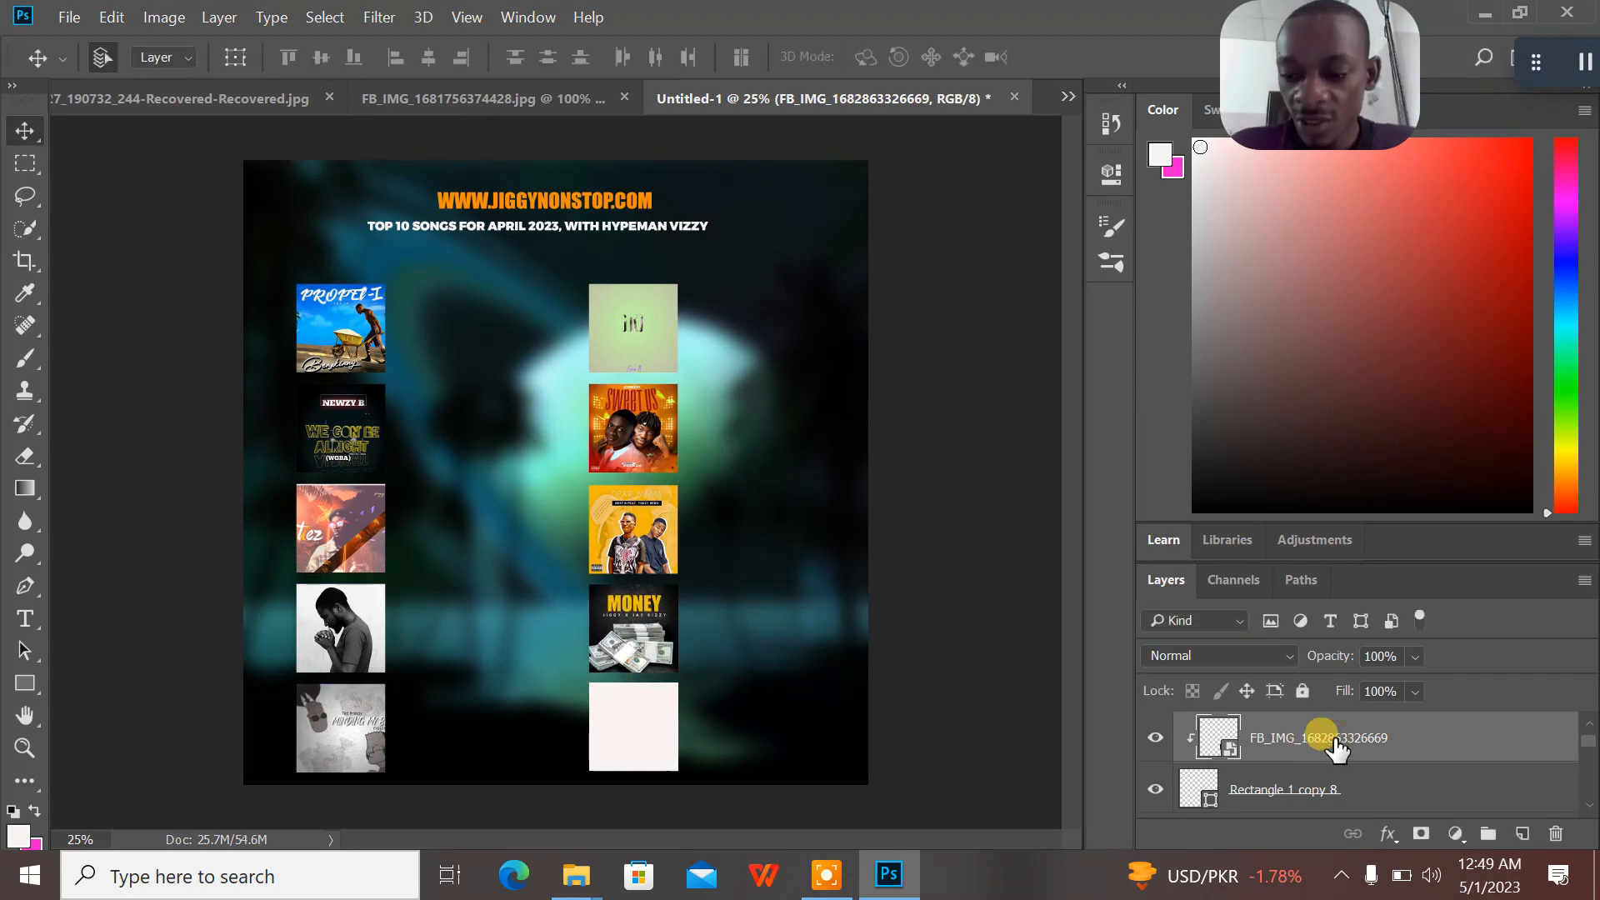
left_click(1385, 796, "ctrl")
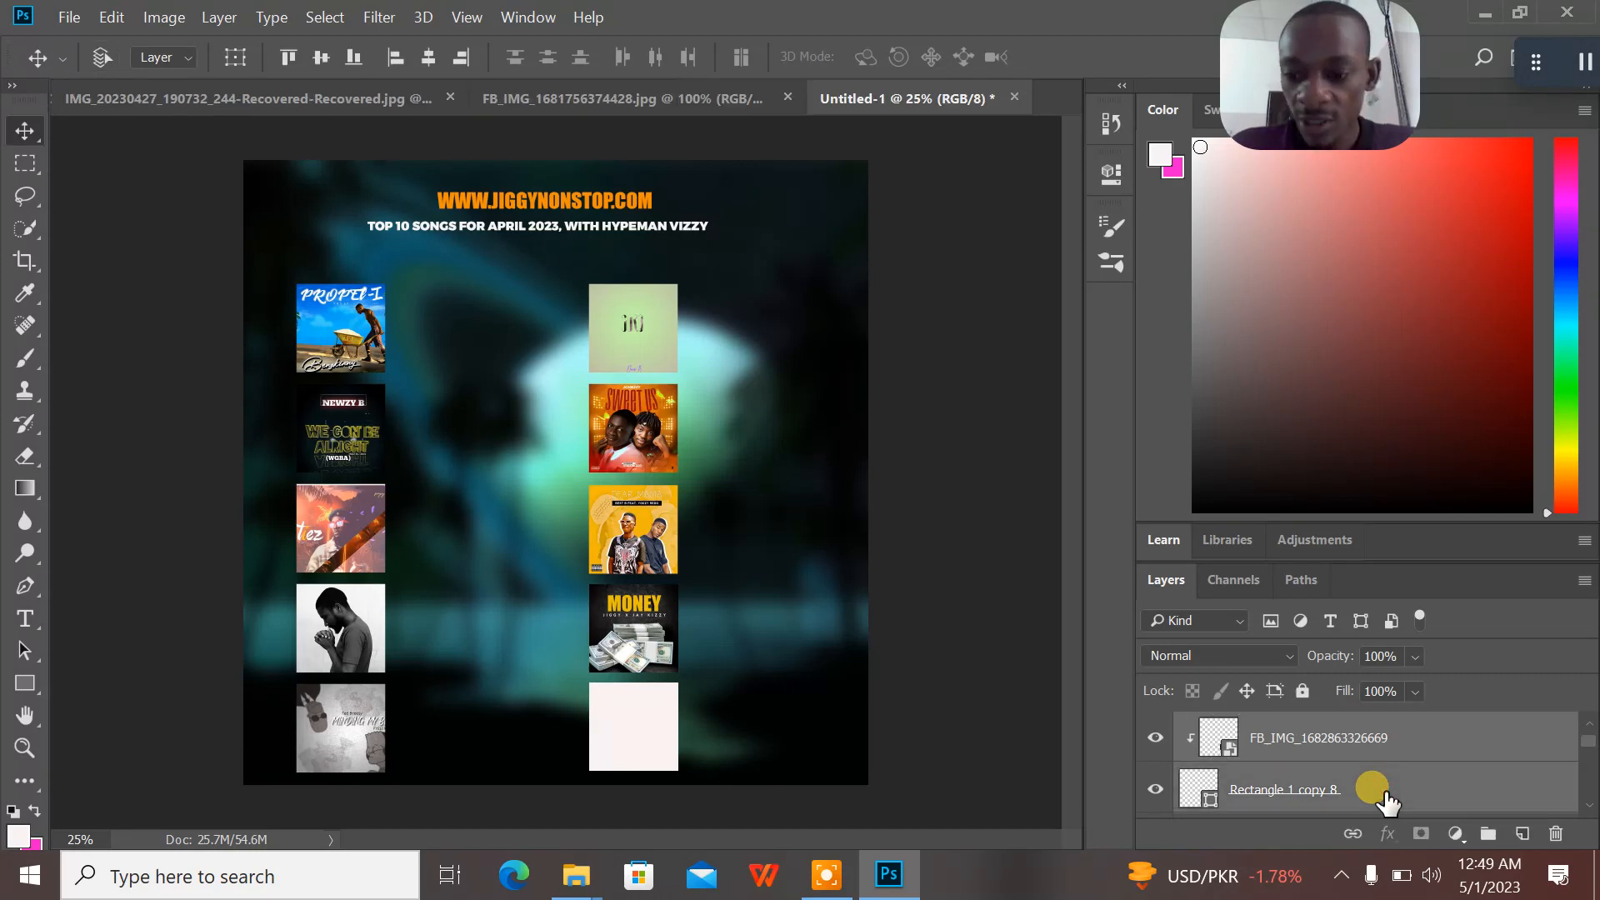
key("ctrl+e")
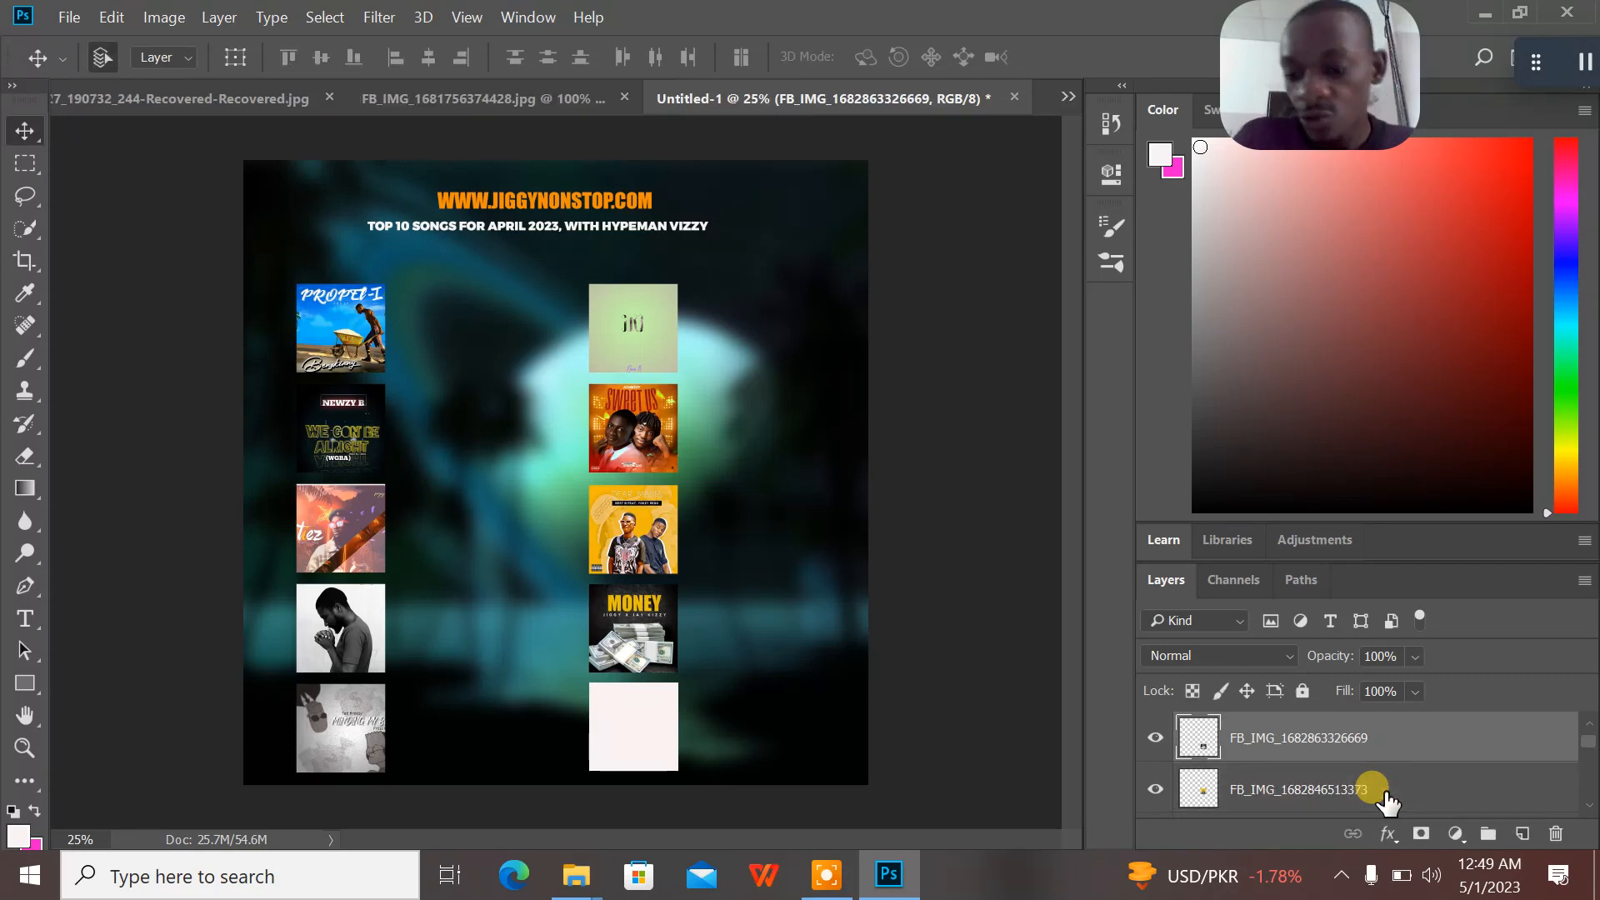
- Place the janzy gobum cover over the second column's fifth square at about 19.5% scale and clip it to that square
left_click(610, 730)
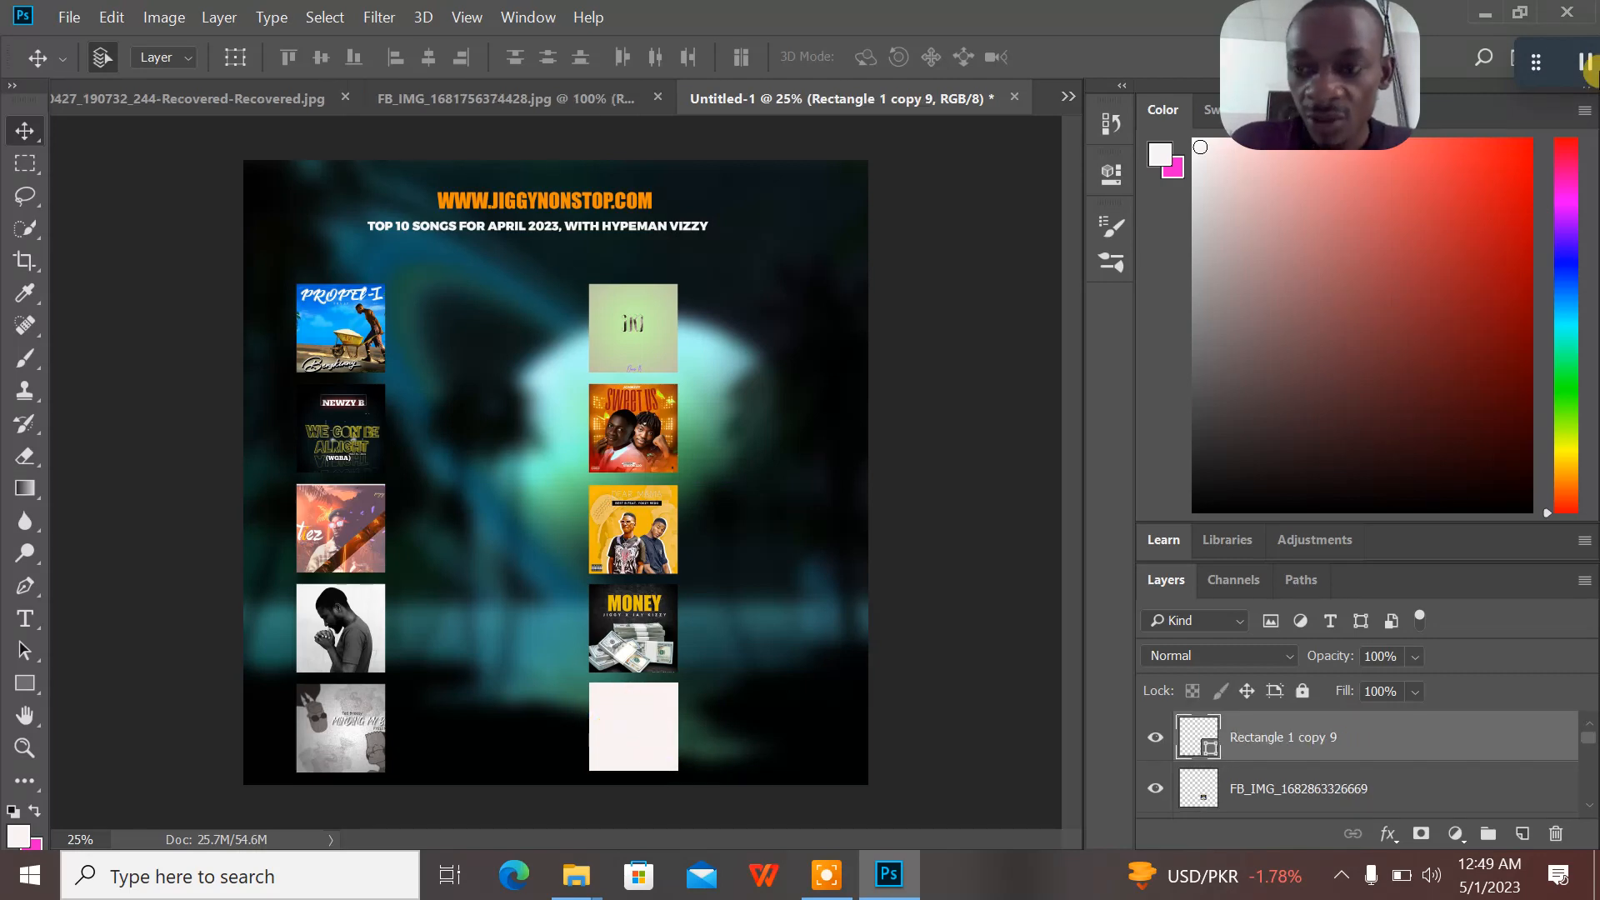
left_click(1480, 19)
left_click(380, 455)
left_click_drag(380, 454, 612, 538)
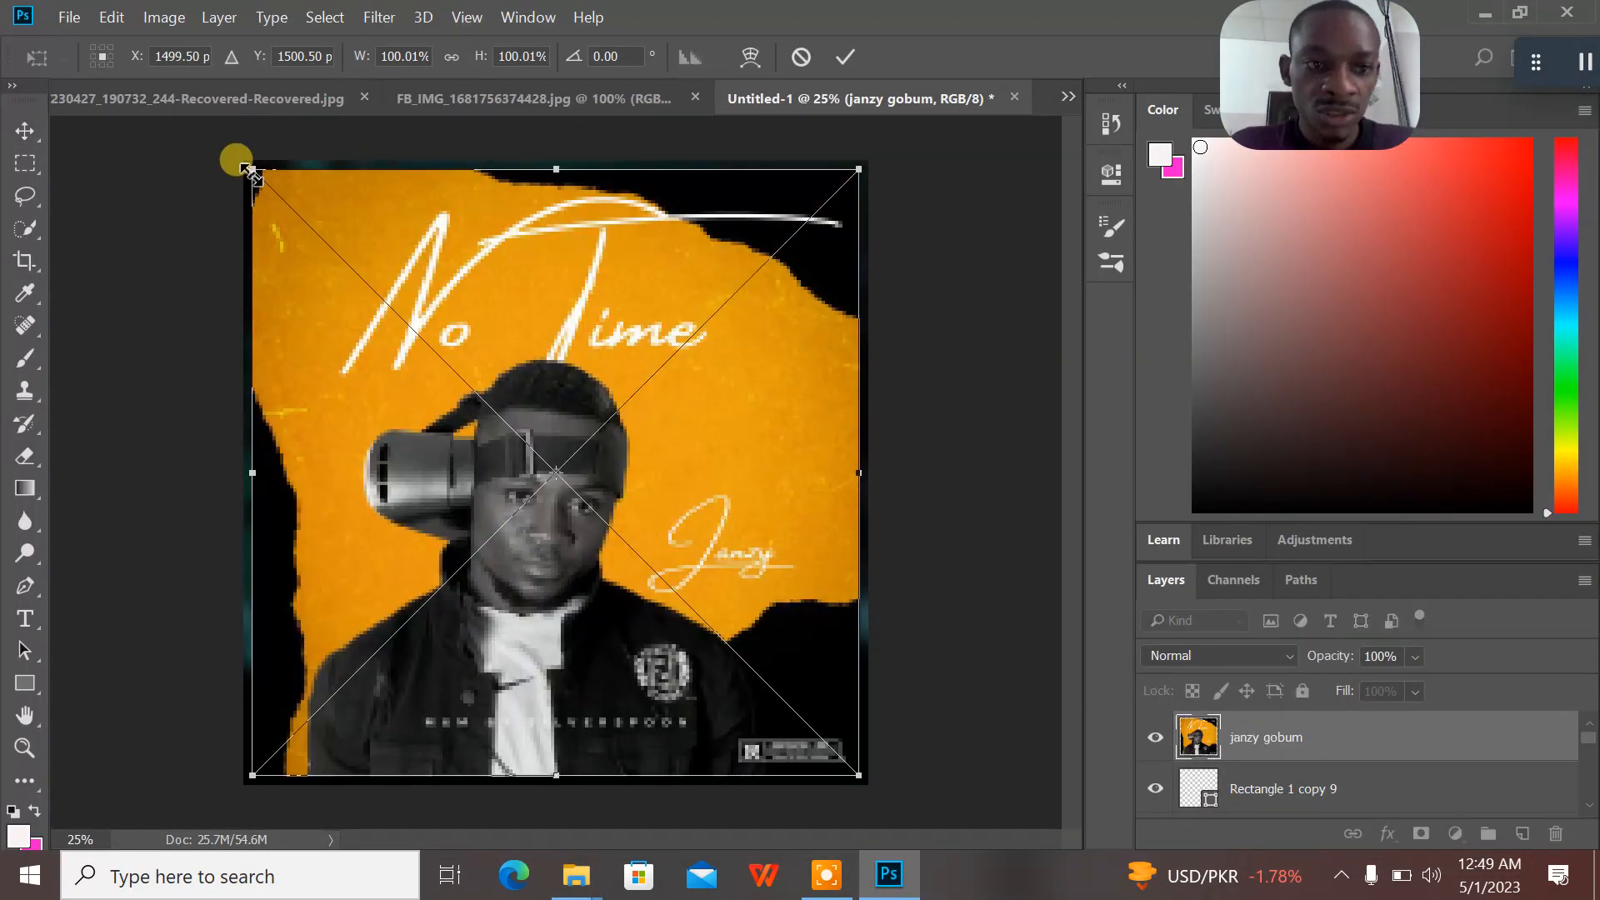
left_click_drag(249, 163, 760, 618)
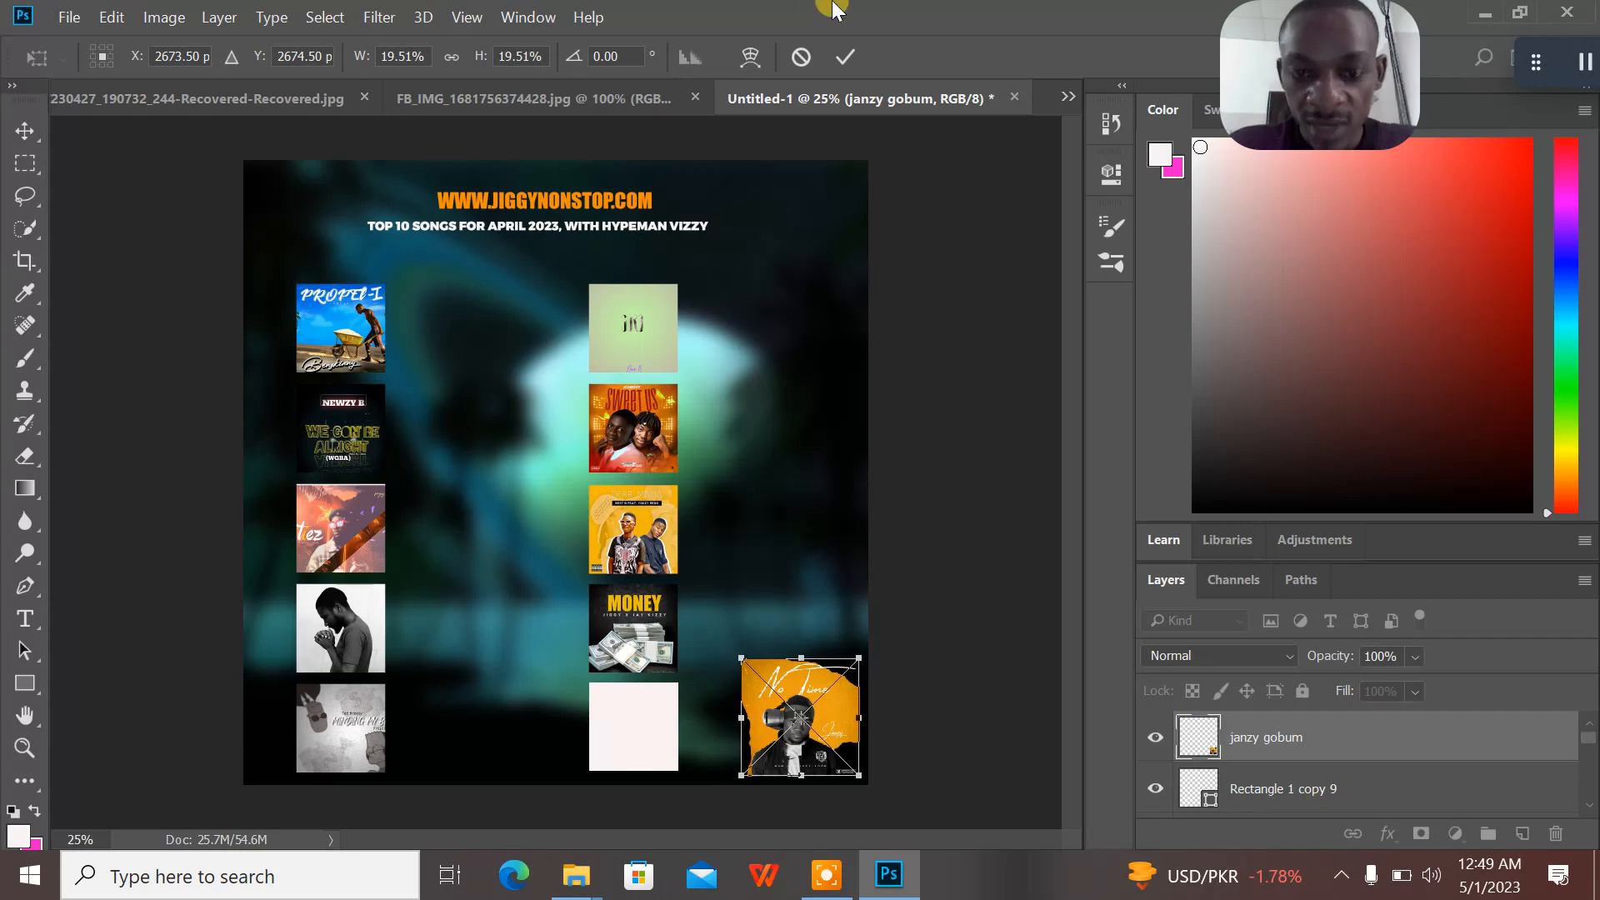
left_click(840, 58)
left_click_drag(800, 721, 628, 717)
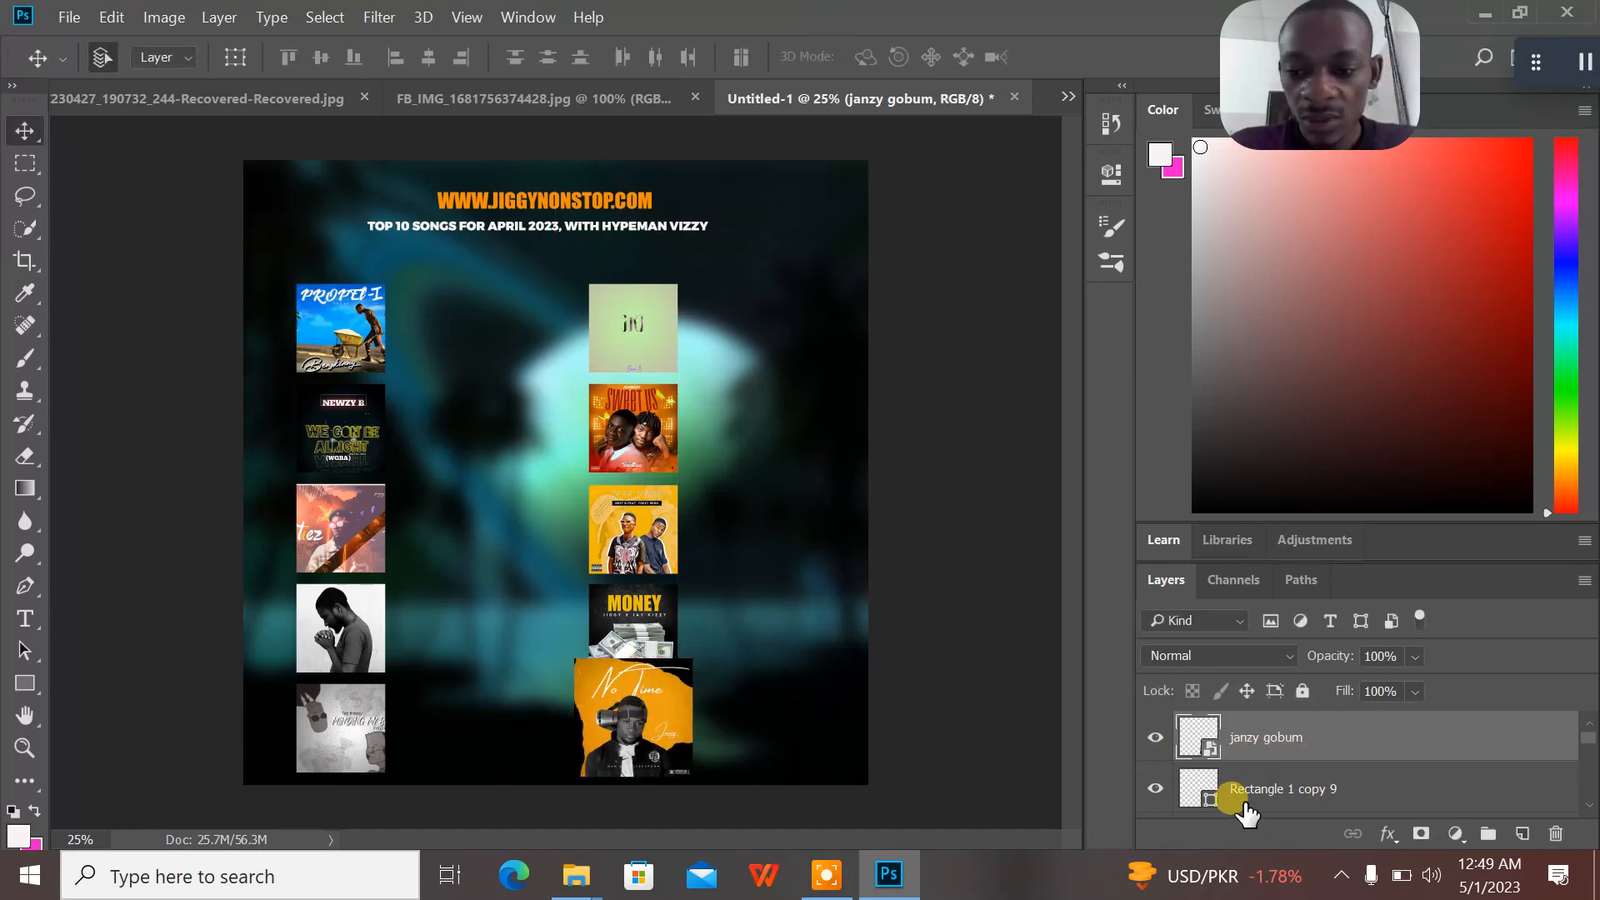
right_click(1268, 721)
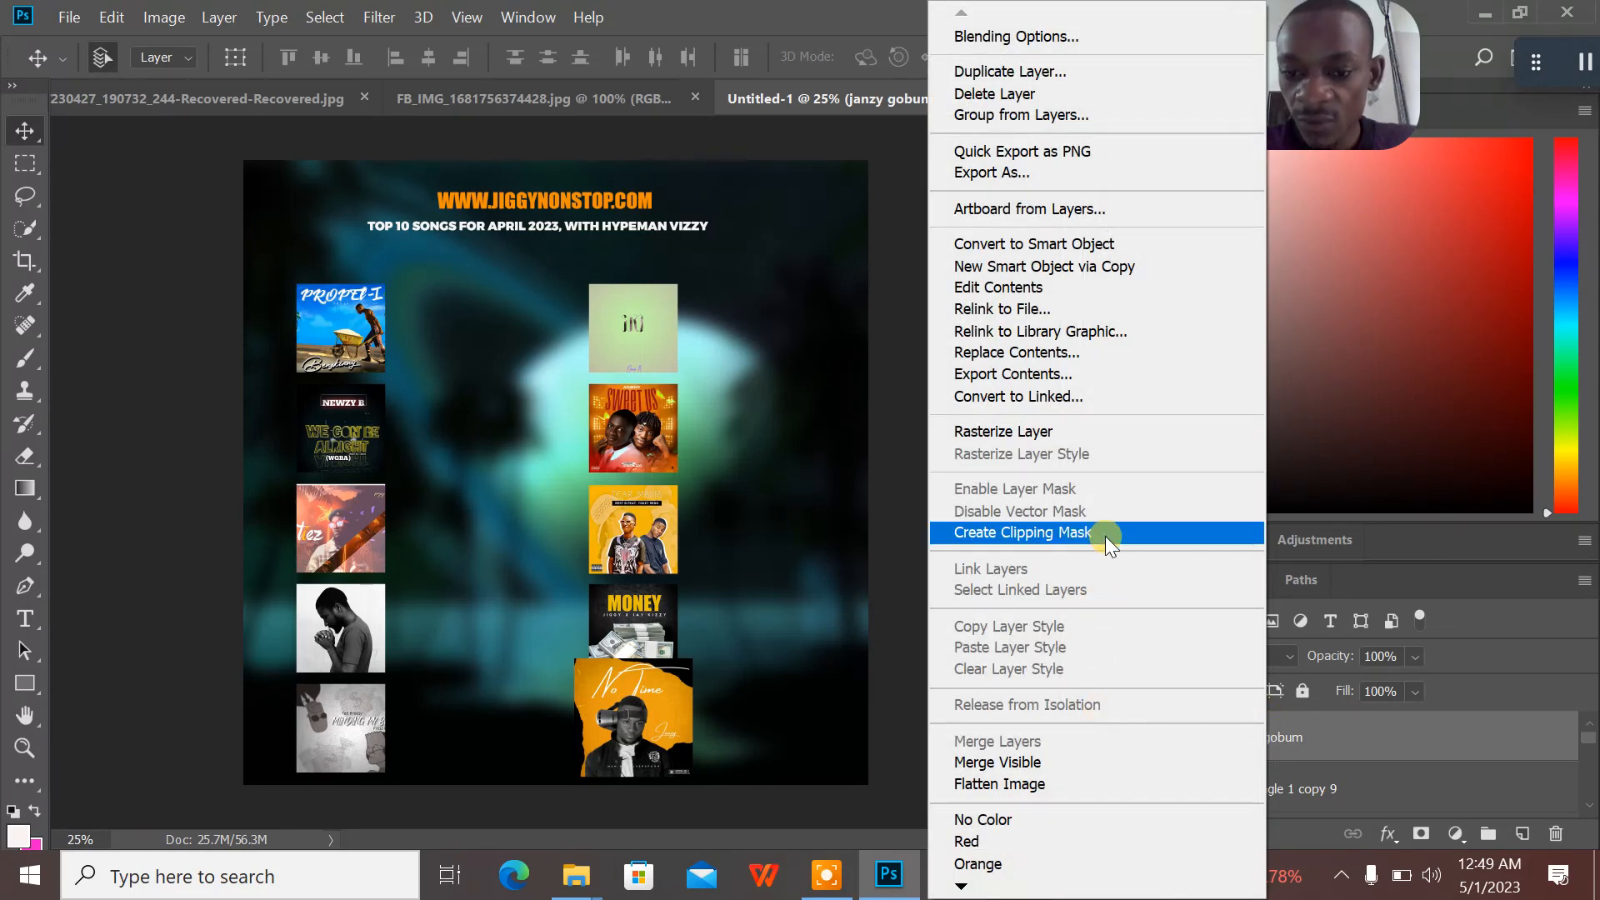
left_click(1088, 532)
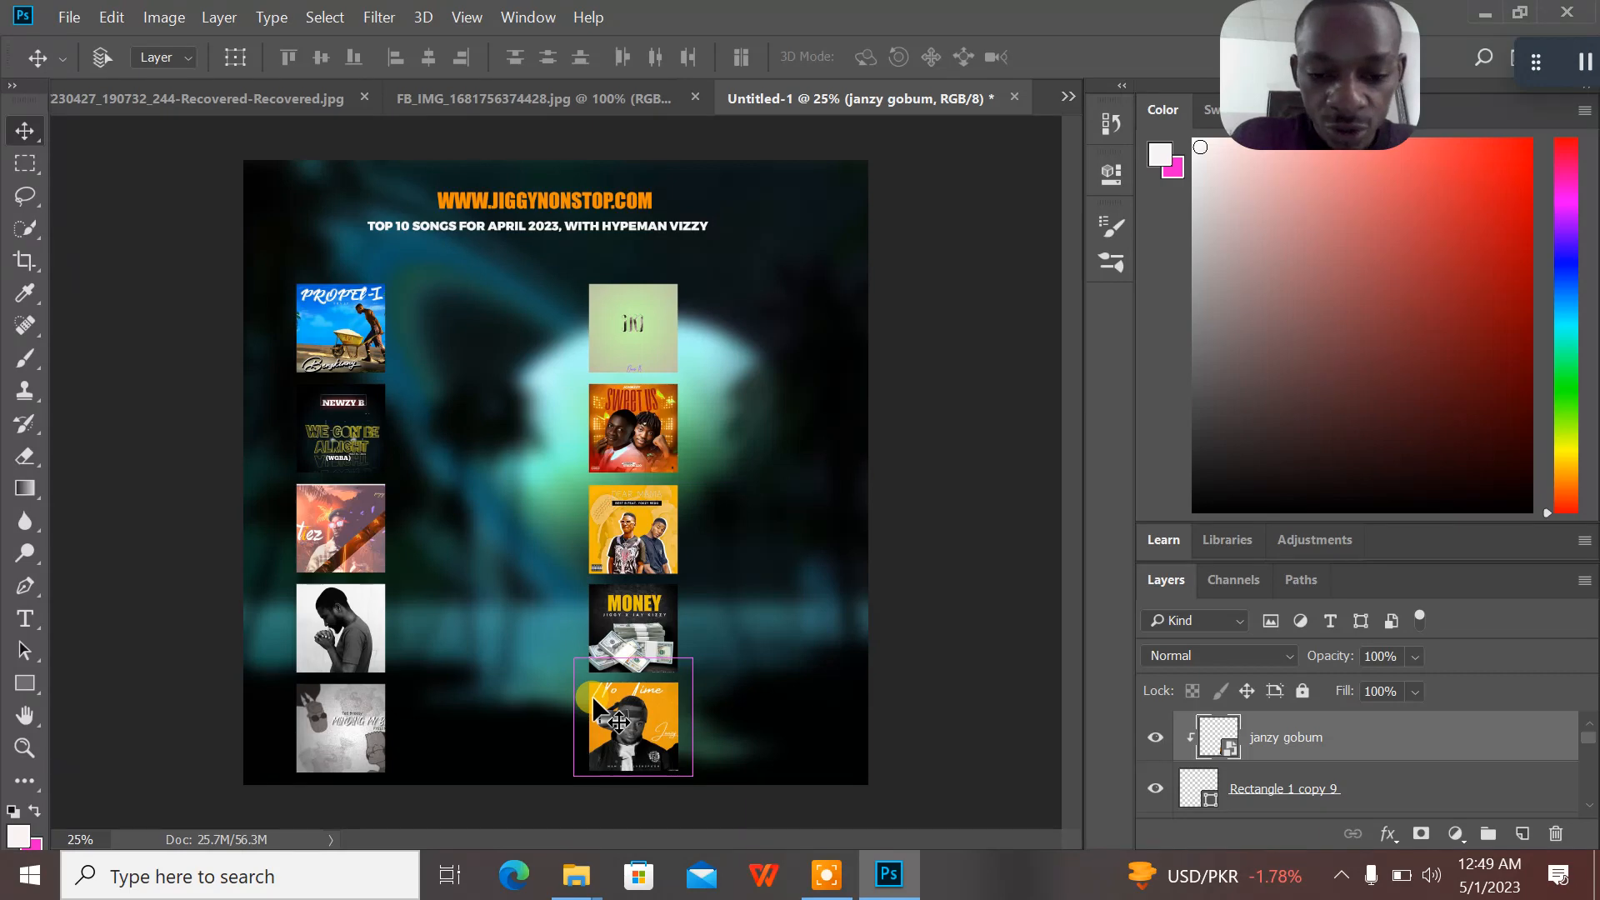
- Scale the clipped janzy gobum cover to about 14.3% wide by 15.2% high, and merge it with Rectangle 1 copy 9 into a single layer
key("ctrl+t")
left_click_drag(570, 655, 639, 705)
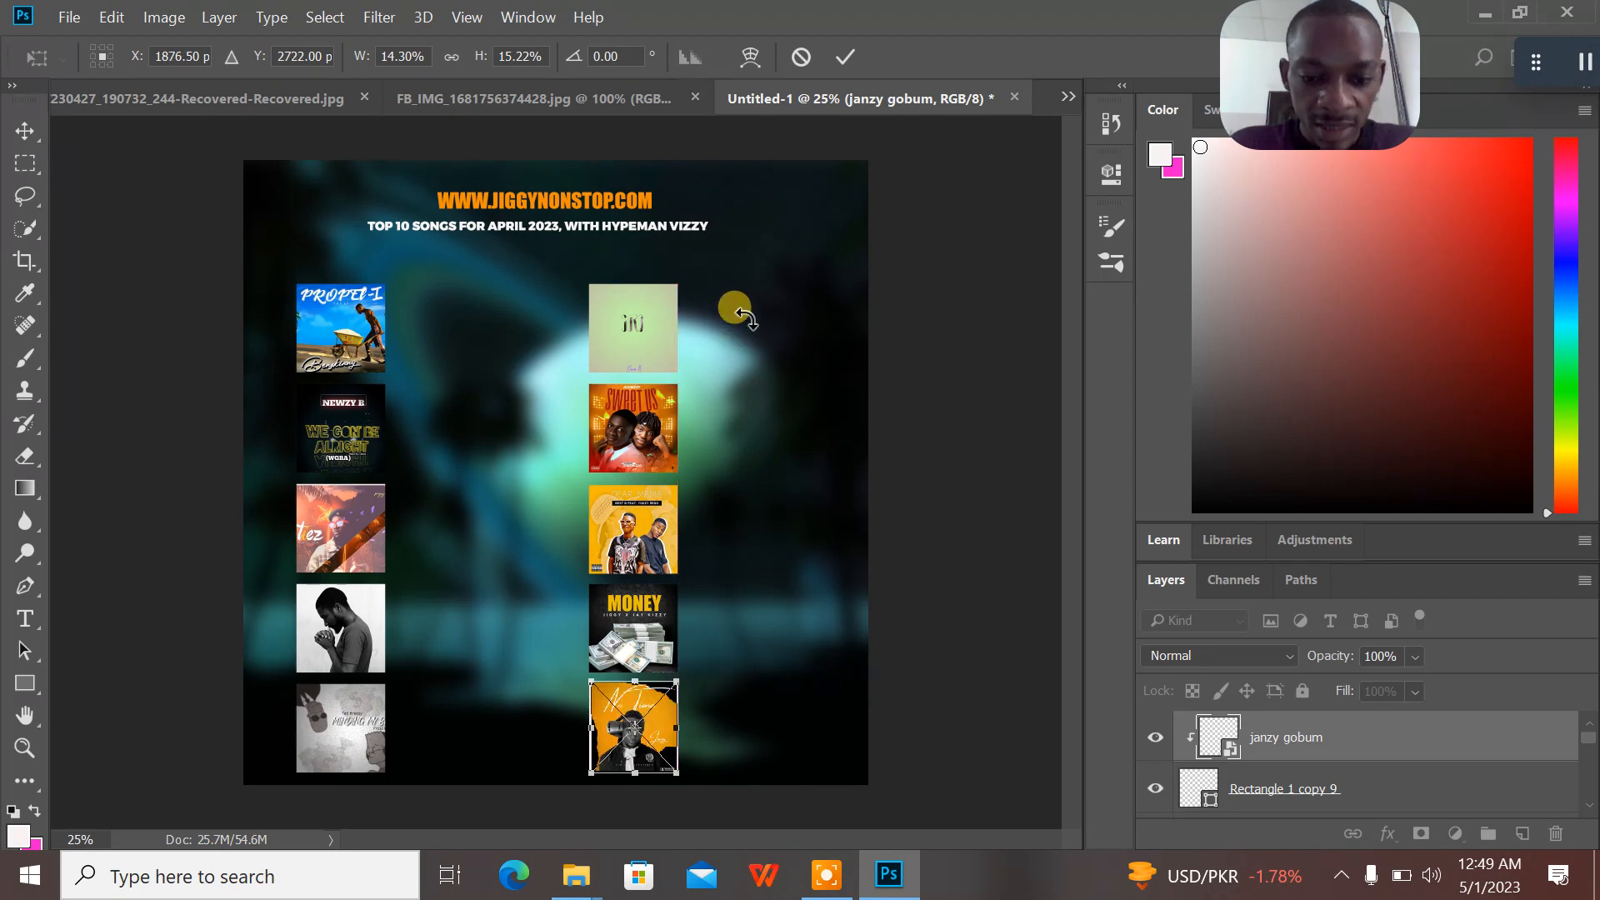
left_click(840, 56)
right_click(1284, 748)
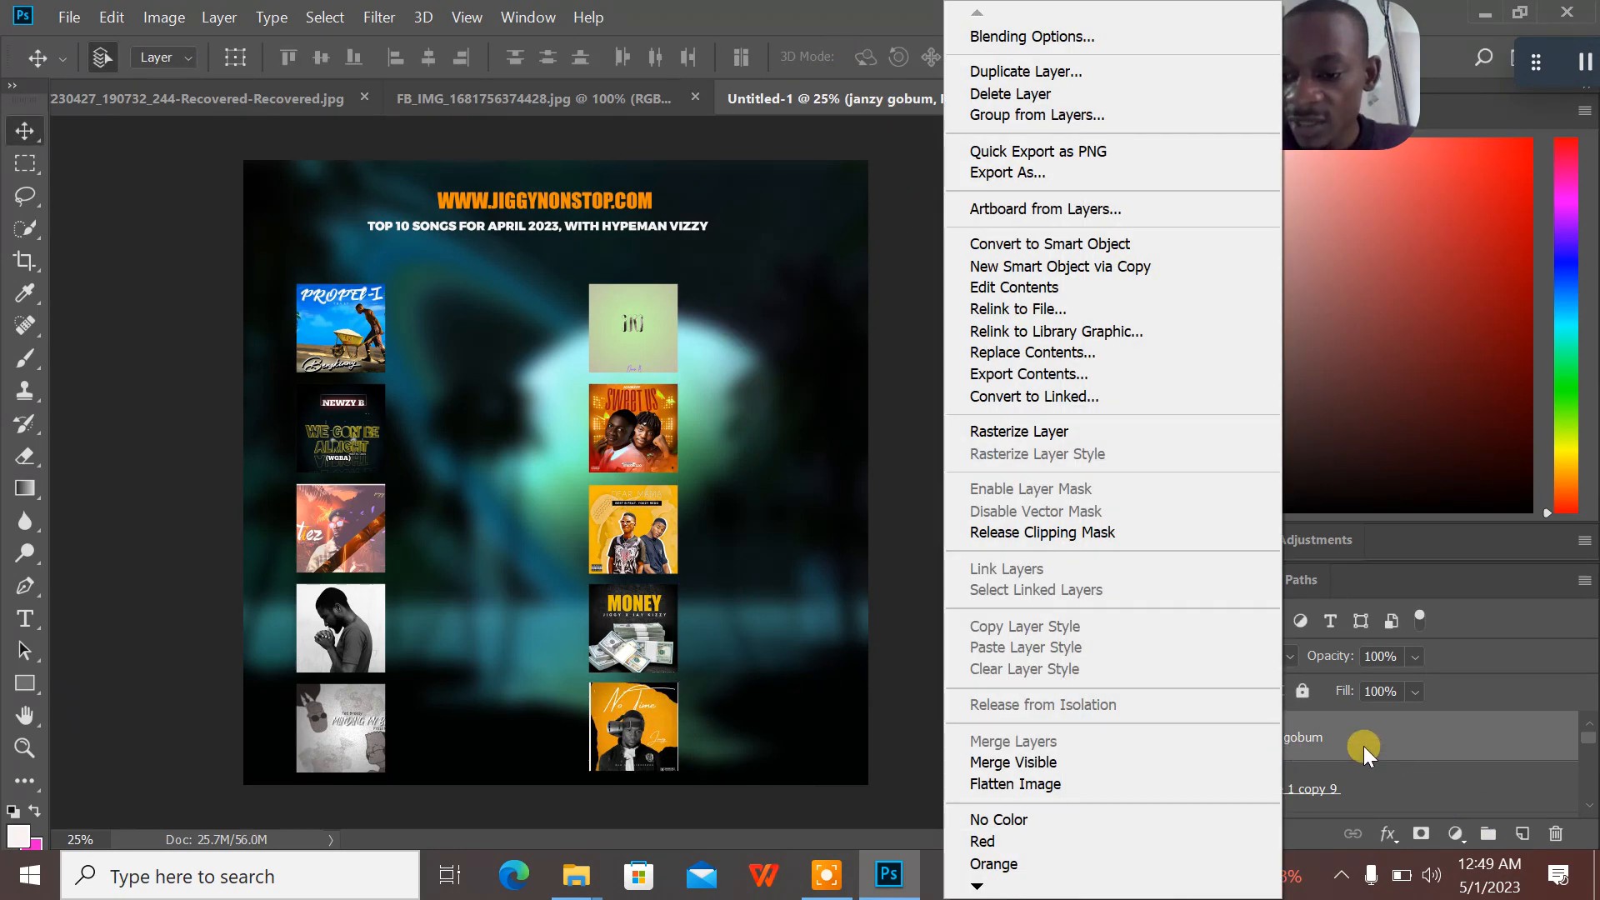
left_click(1365, 748)
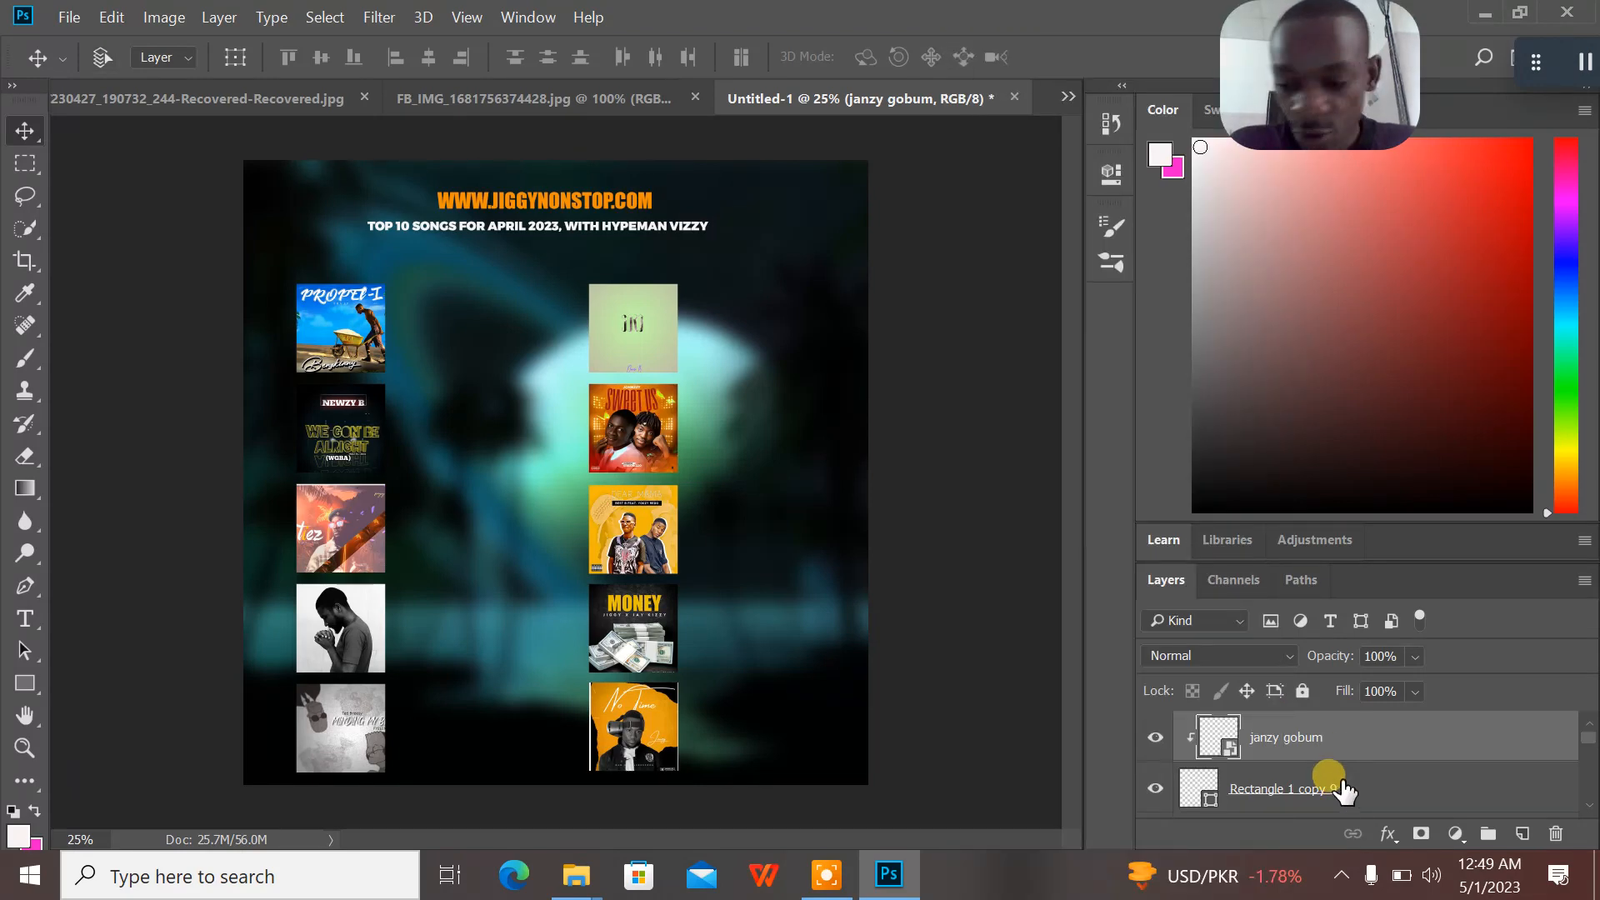
left_click(1342, 790, "shift")
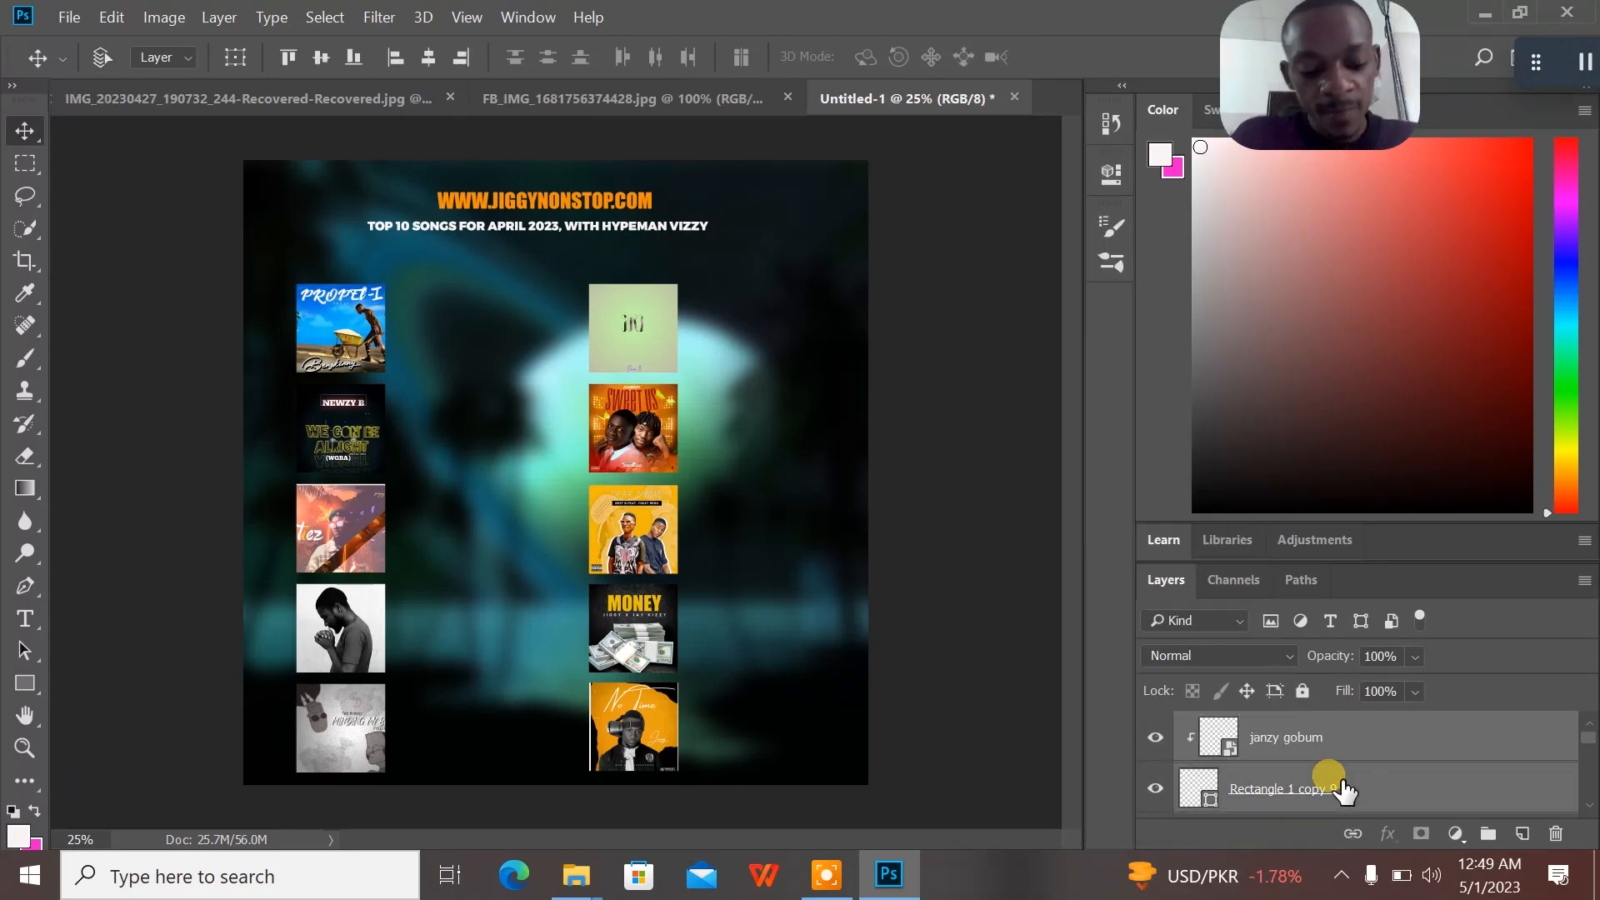
key("ctrl+e")
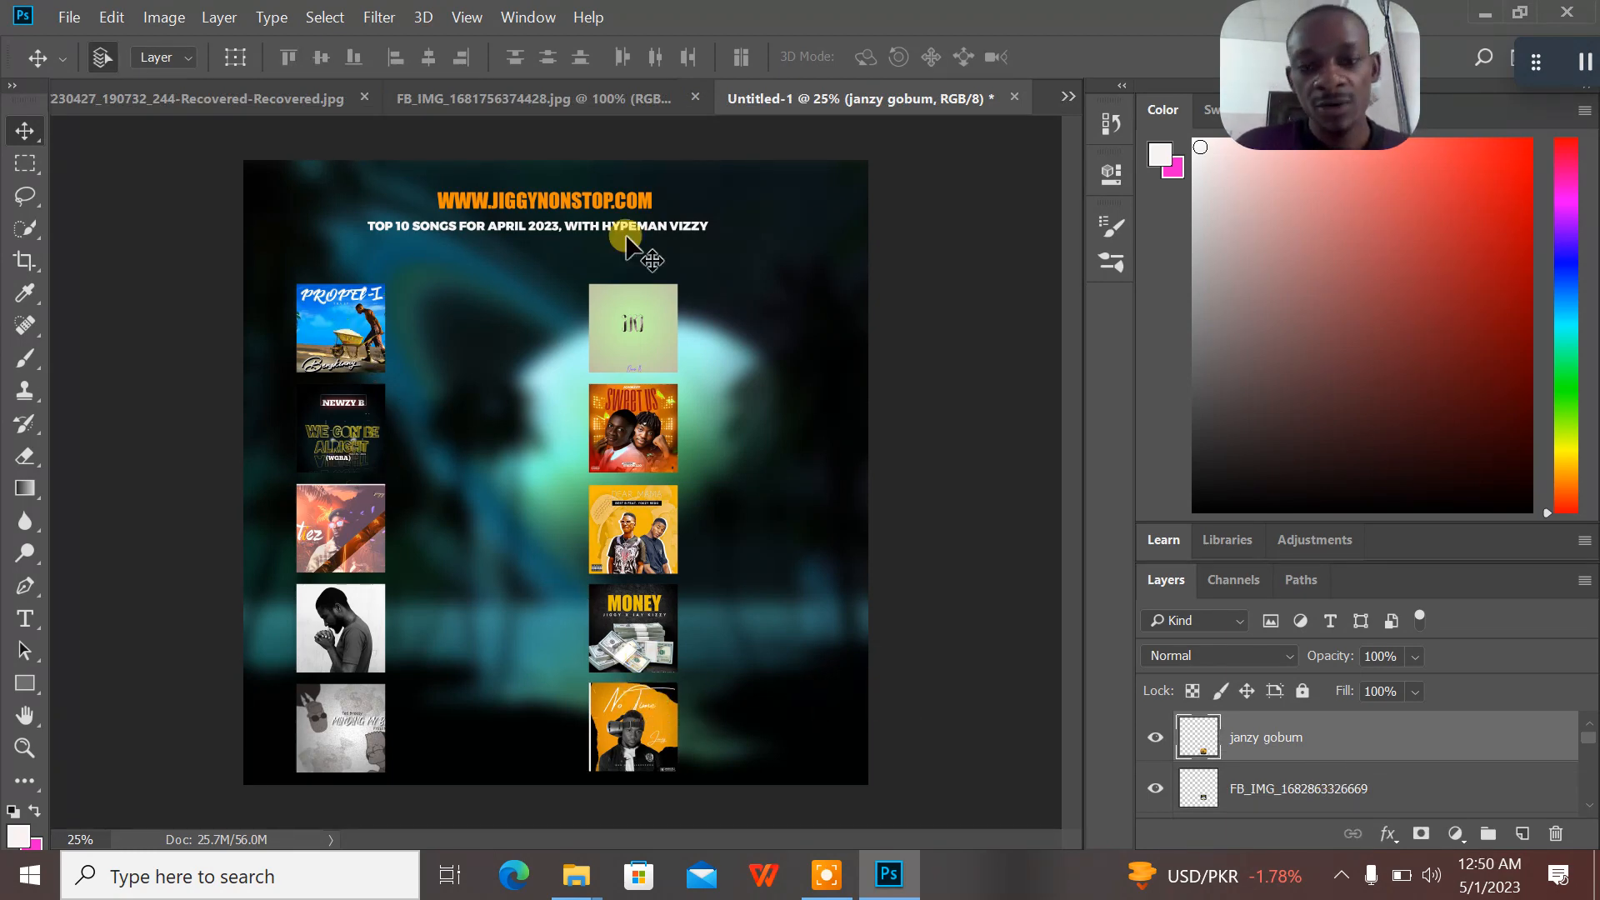
- Check how the covers are framed in the reference flyer FB_IMG_1681756374428.jpg and return to the Untitled-1 document
left_click(601, 98)
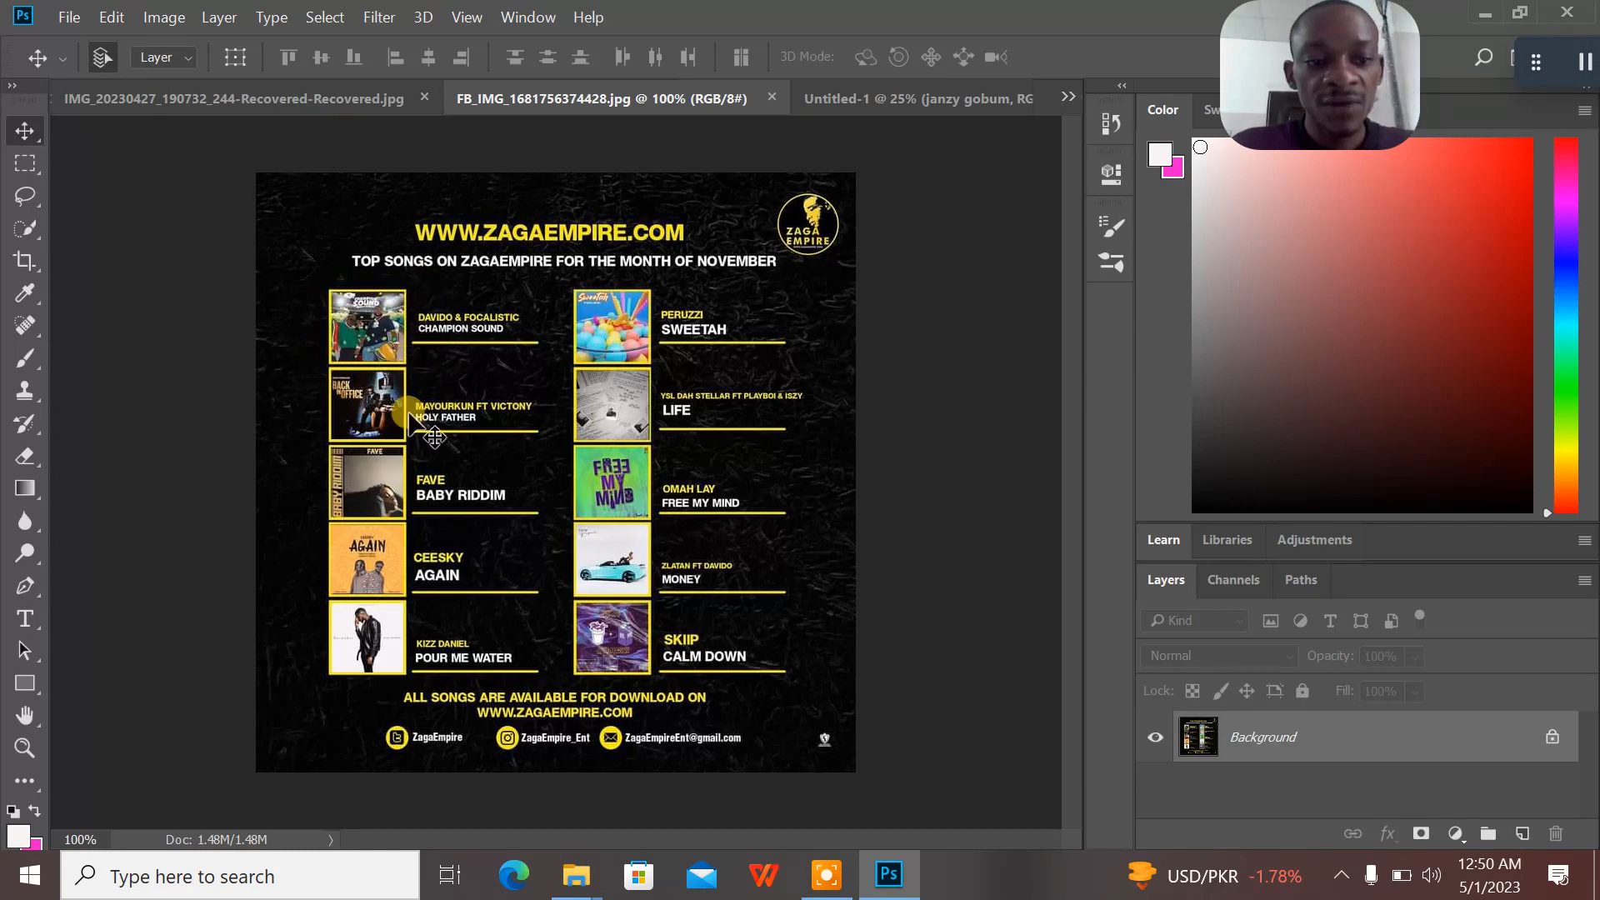
left_click(871, 880)
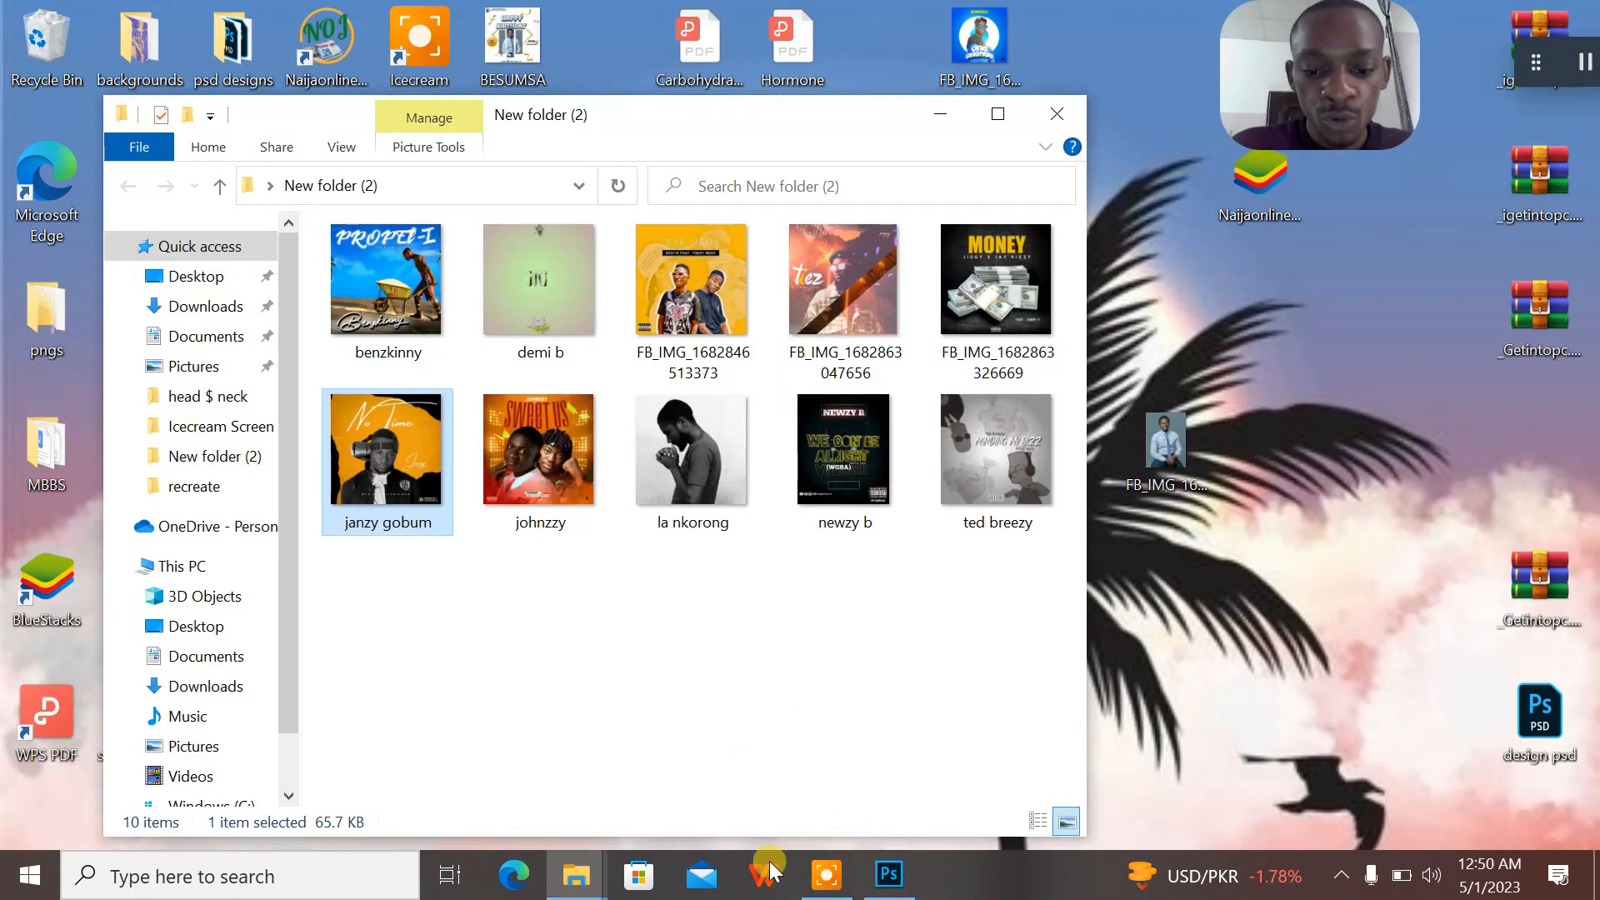
left_click(888, 874)
left_click(882, 103)
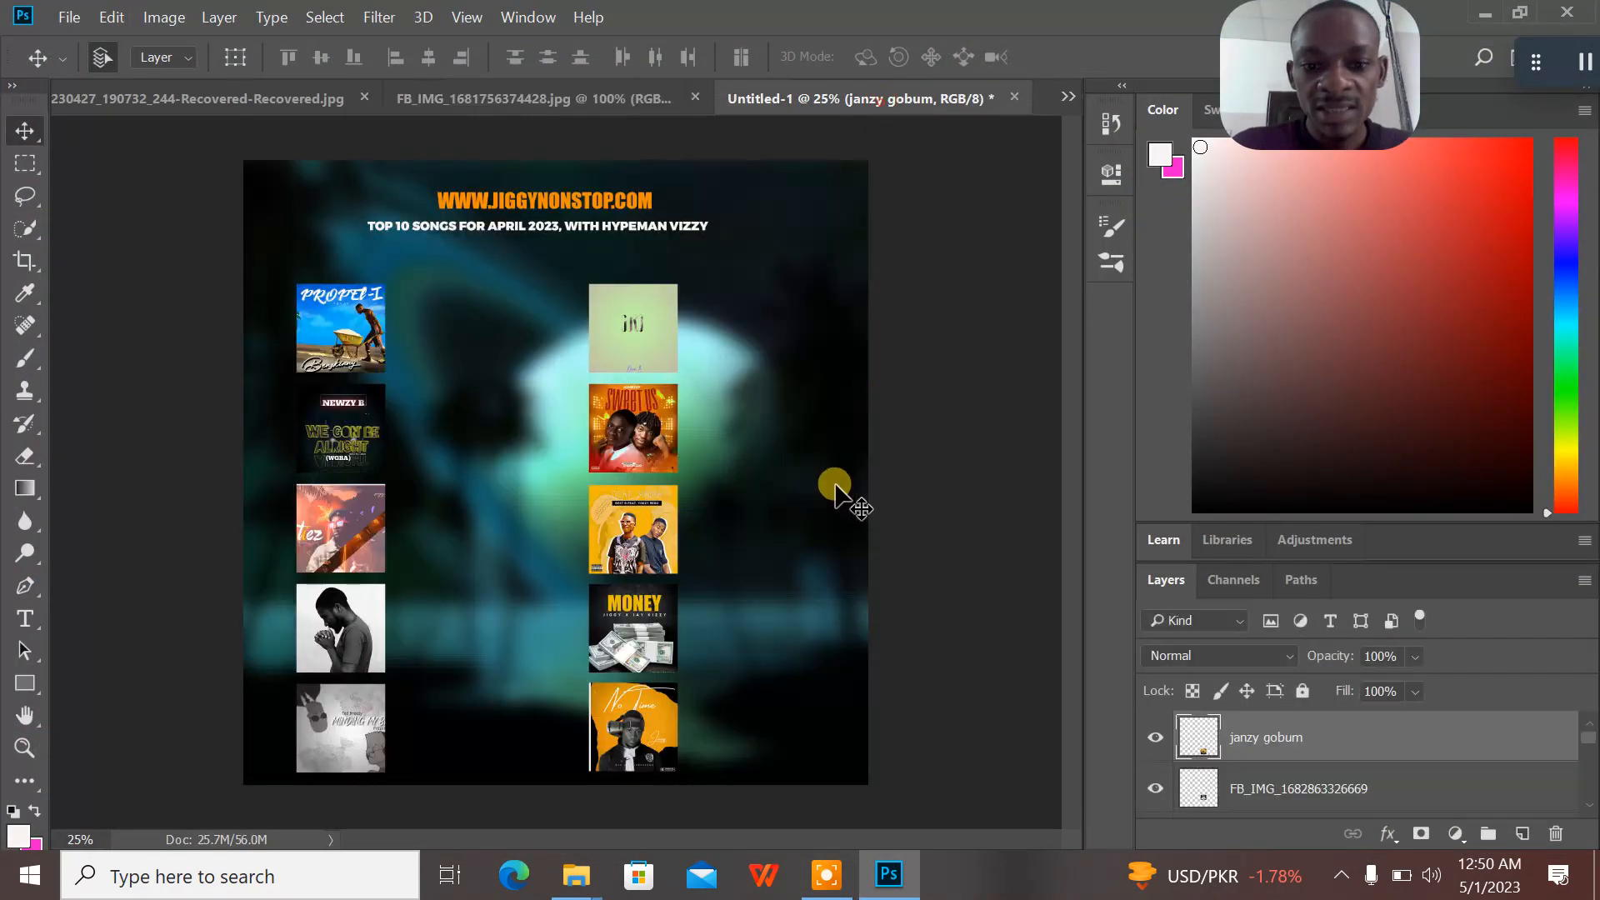
left_click(355, 334)
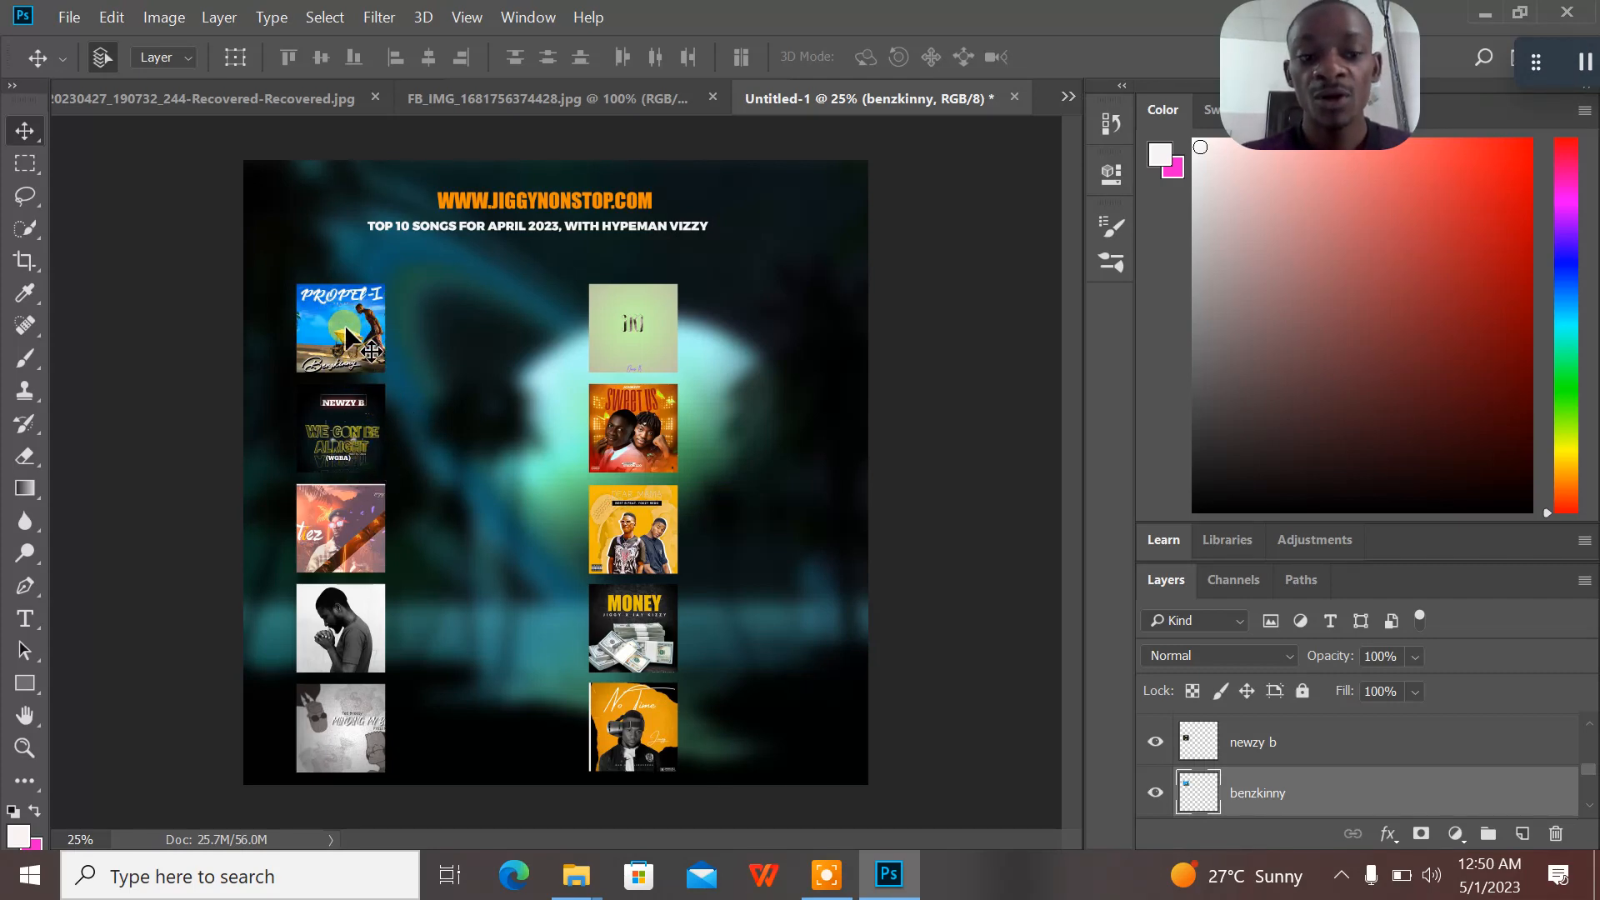
left_click(1387, 834)
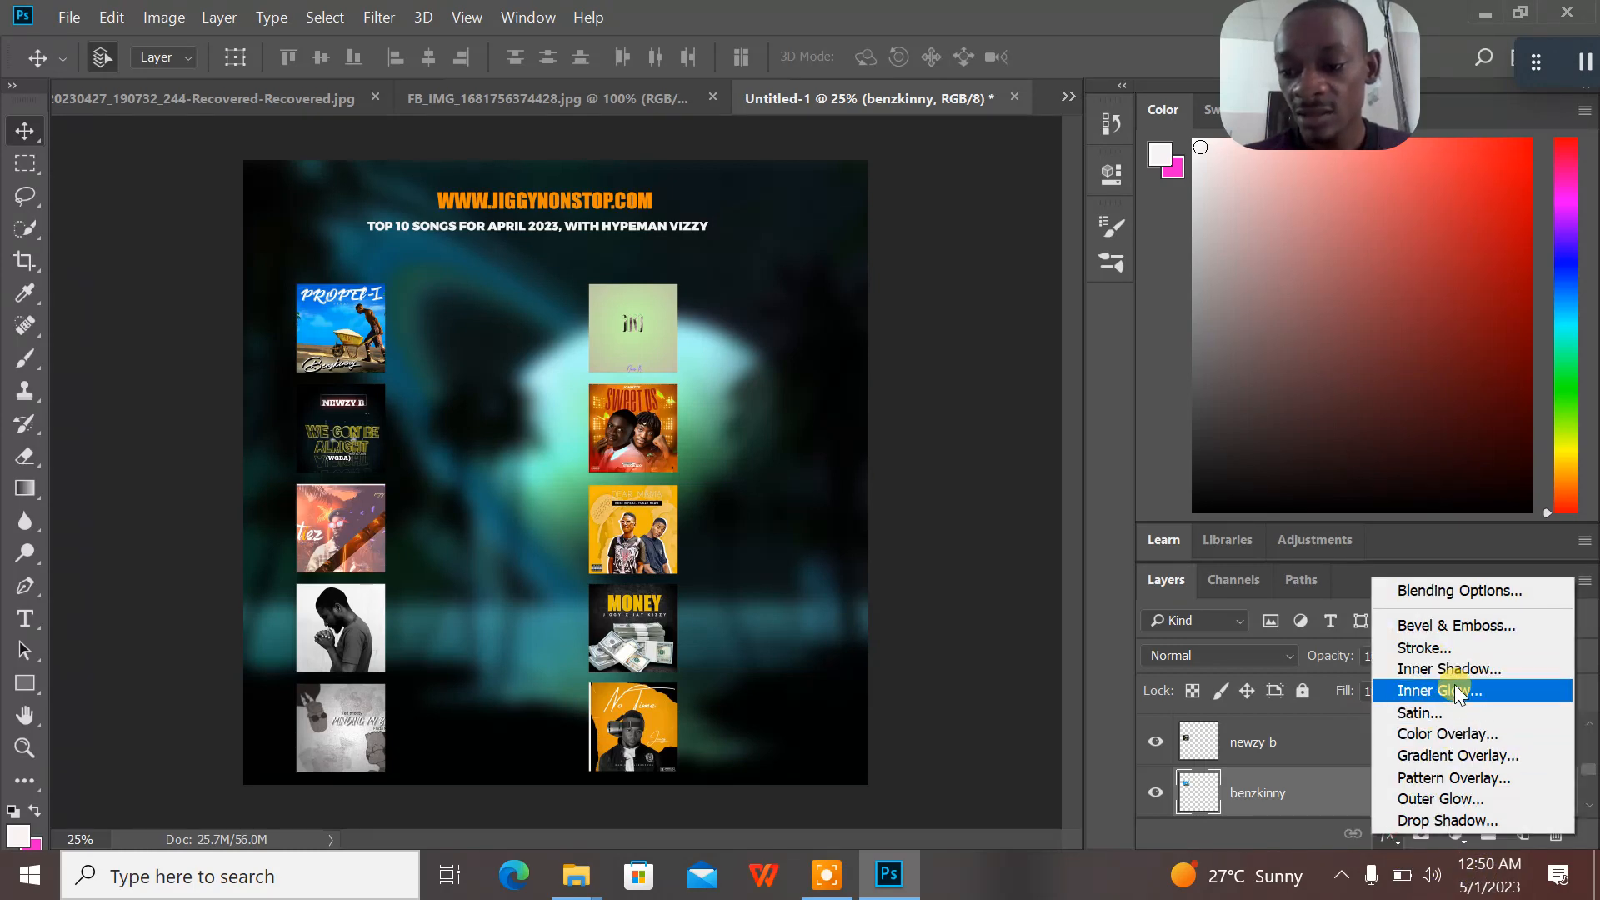
left_click(1466, 795)
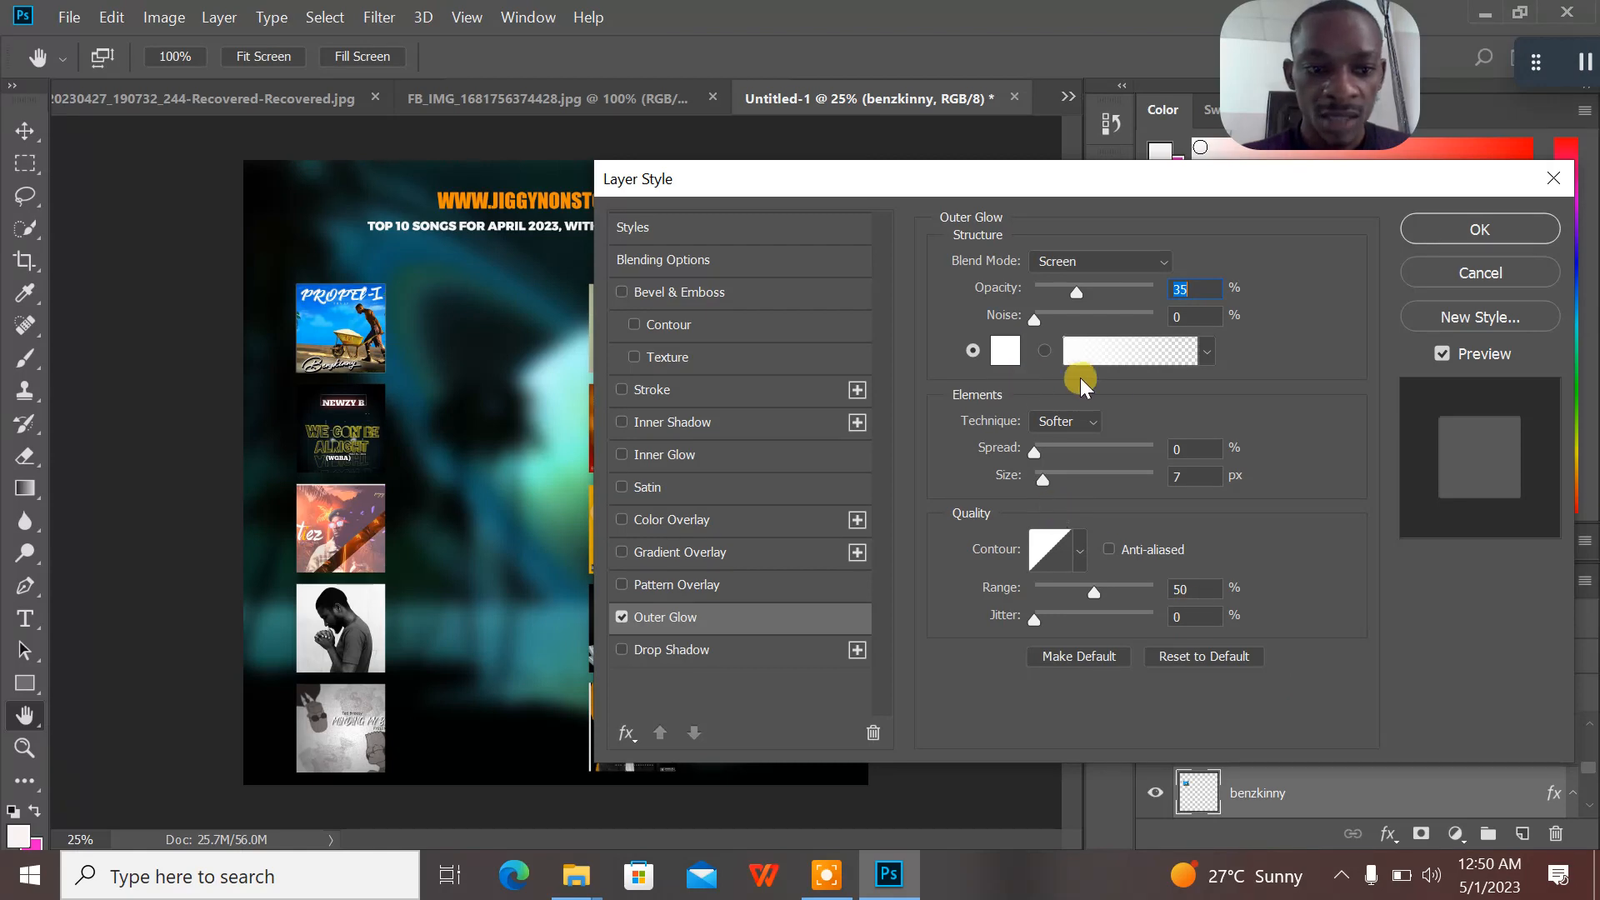
left_click(1000, 351)
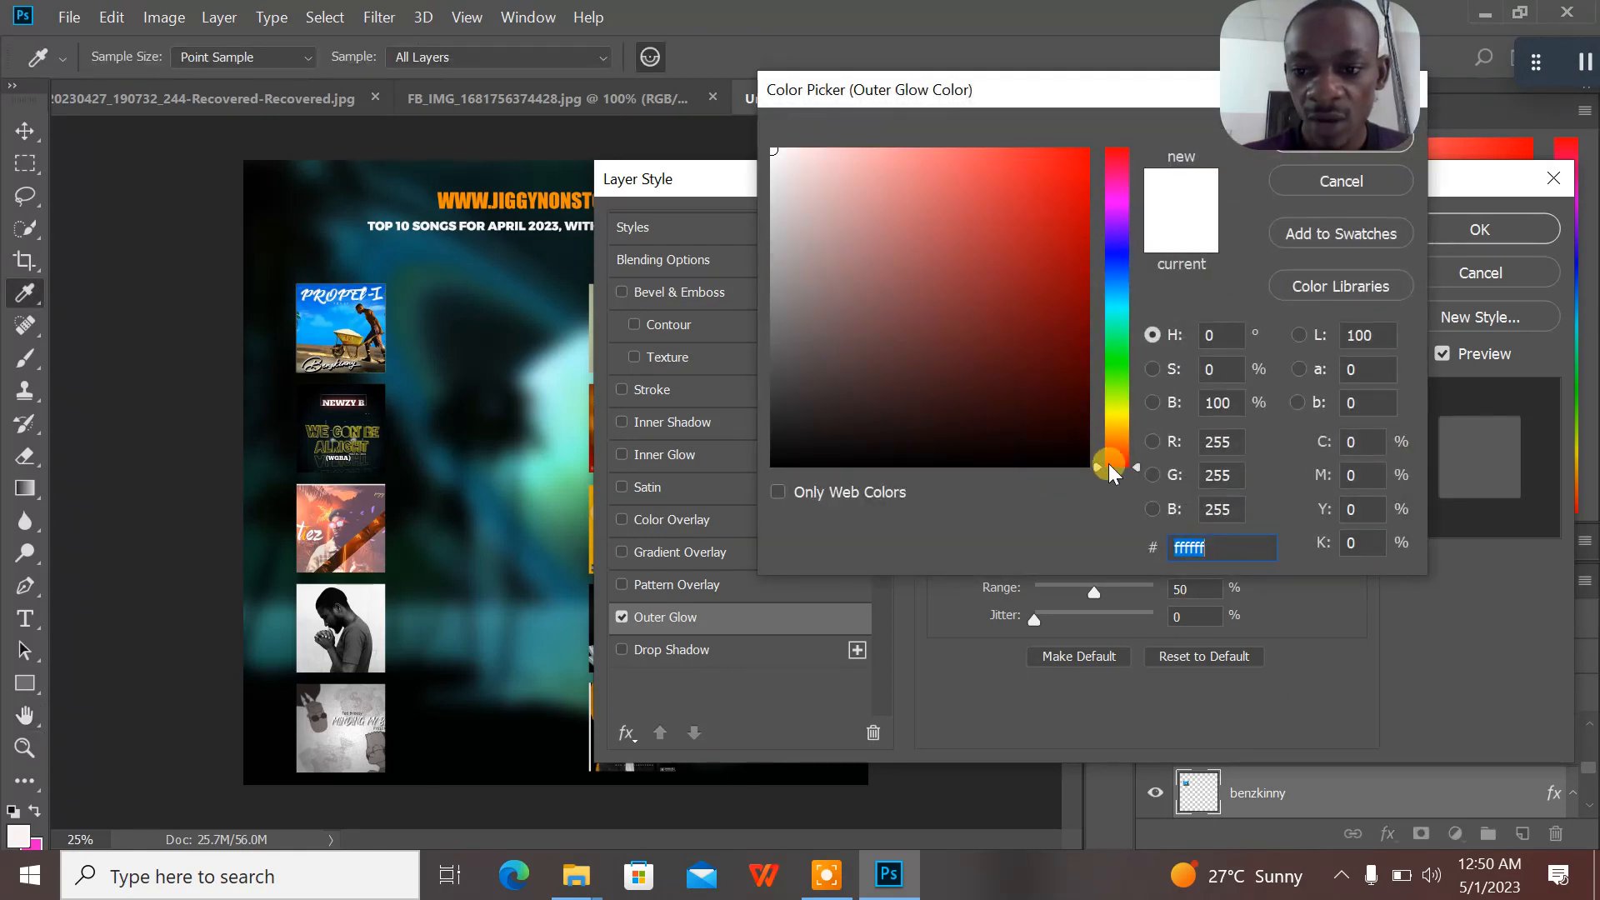
left_click(1112, 423)
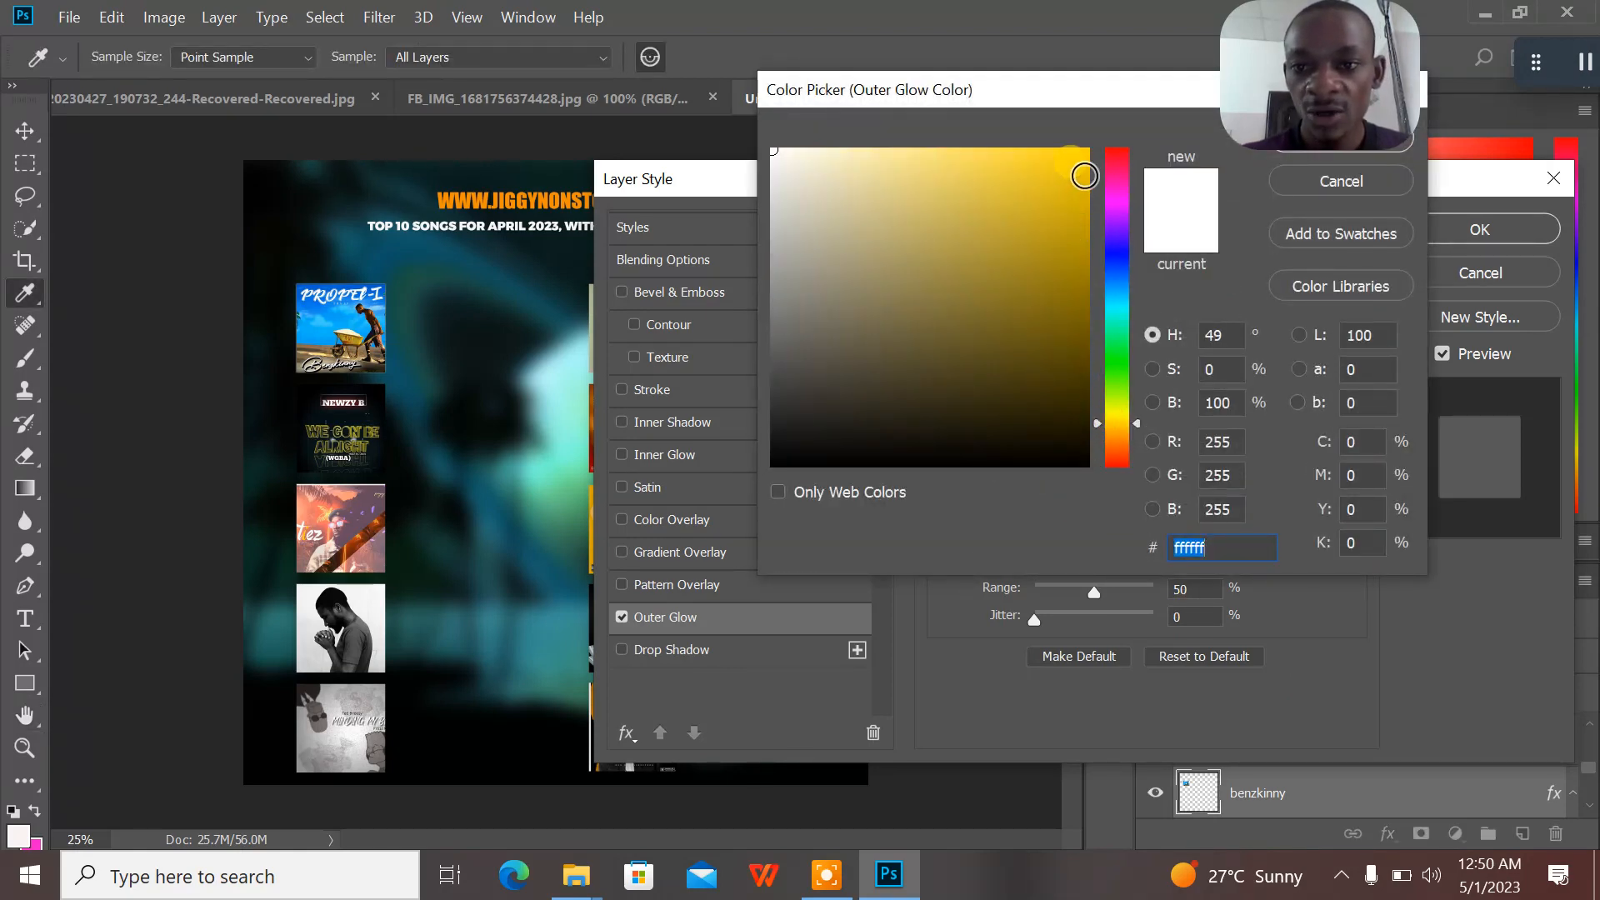
left_click(1084, 176)
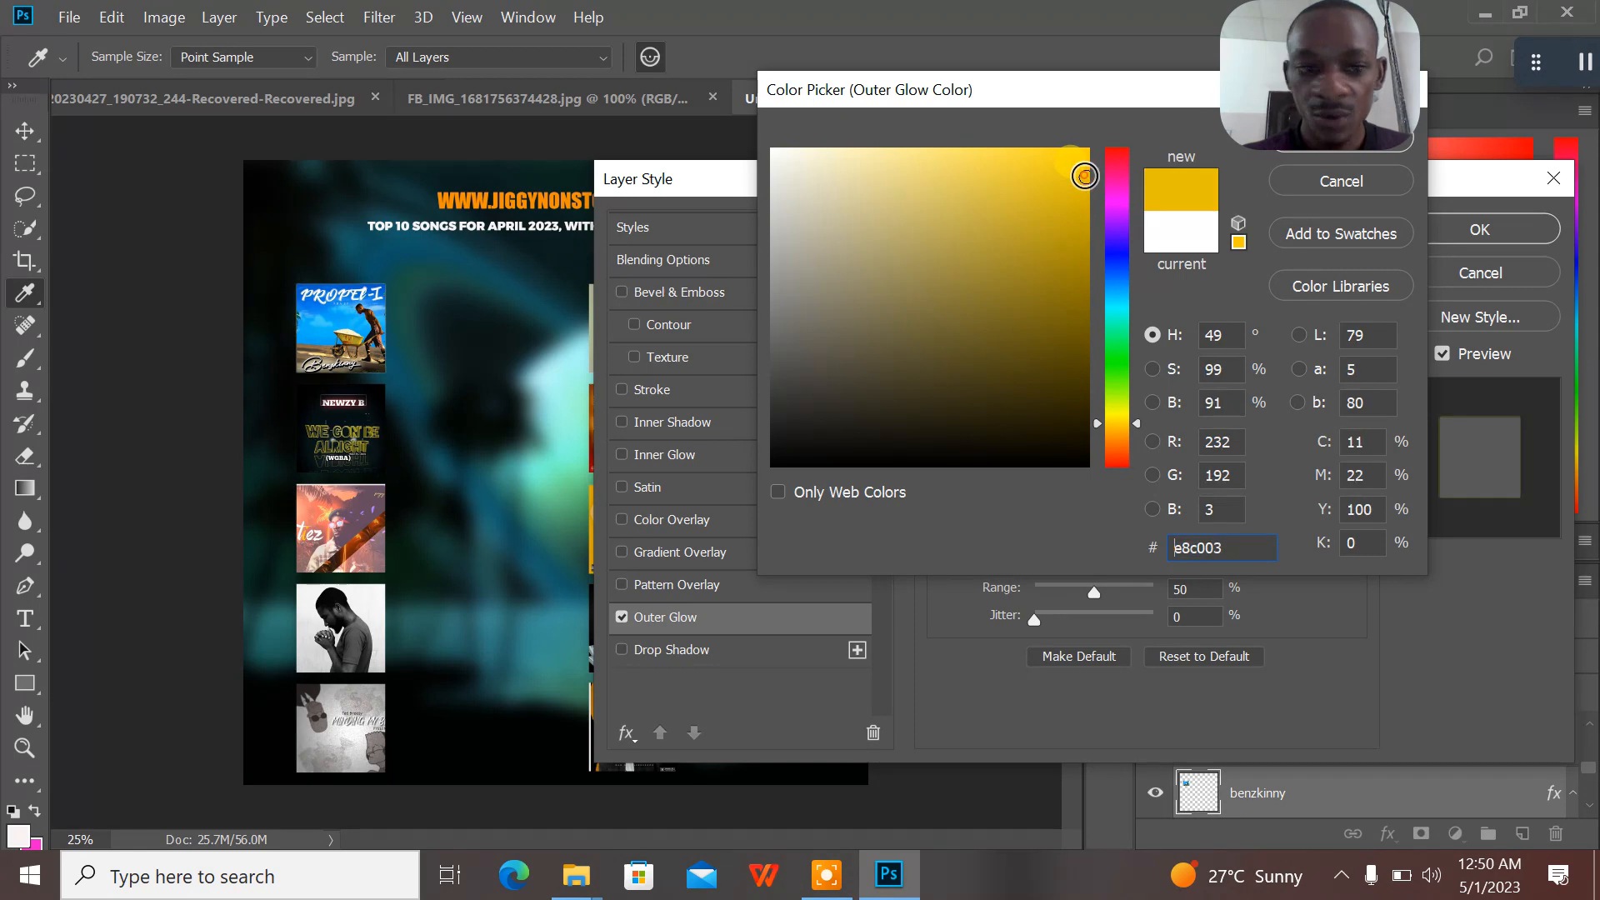
left_click(1328, 180)
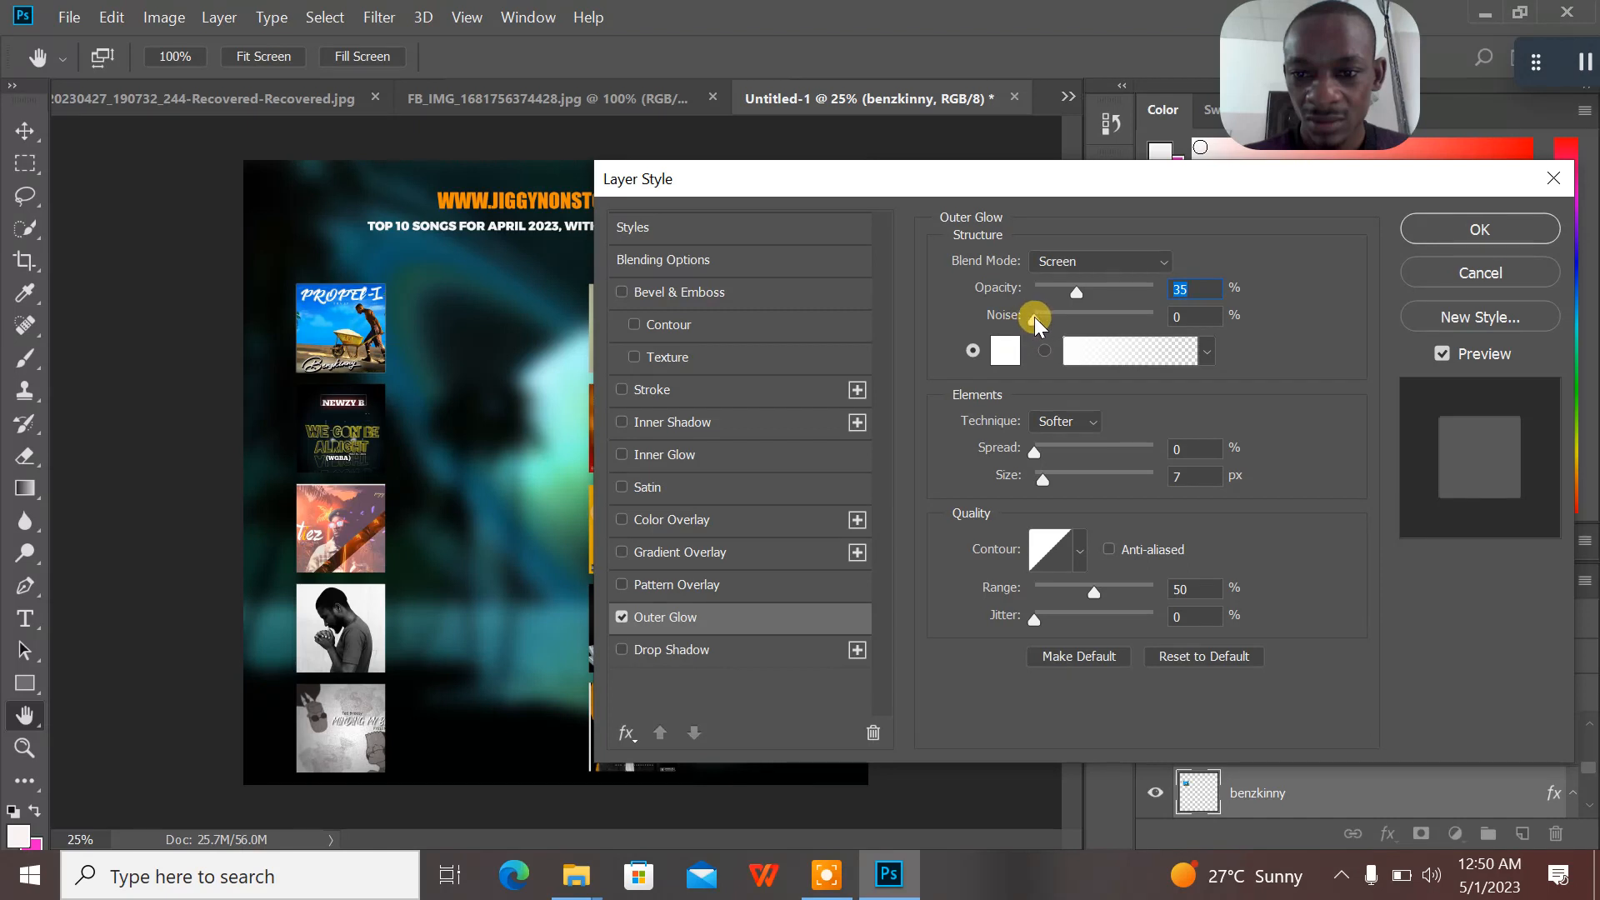
left_click_drag(1078, 291, 1128, 292)
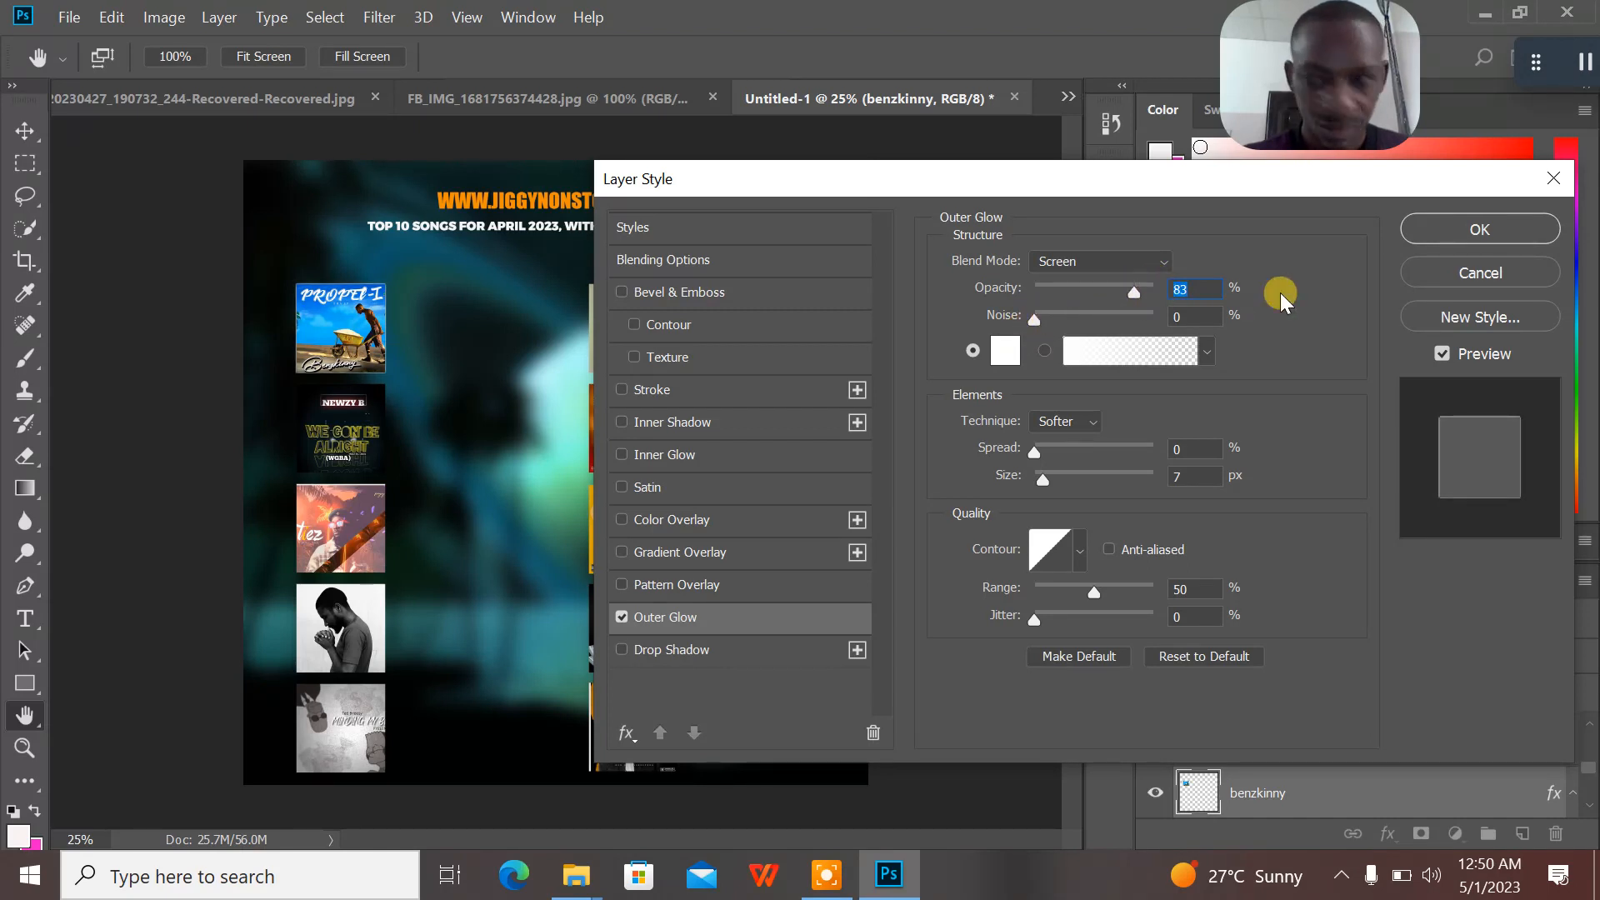
left_click(1450, 263)
- Add an orange Stroke effect to the benzkinny cover layer, positioned Outside with a size of 10 px
left_click(1250, 795)
double_click(1255, 796)
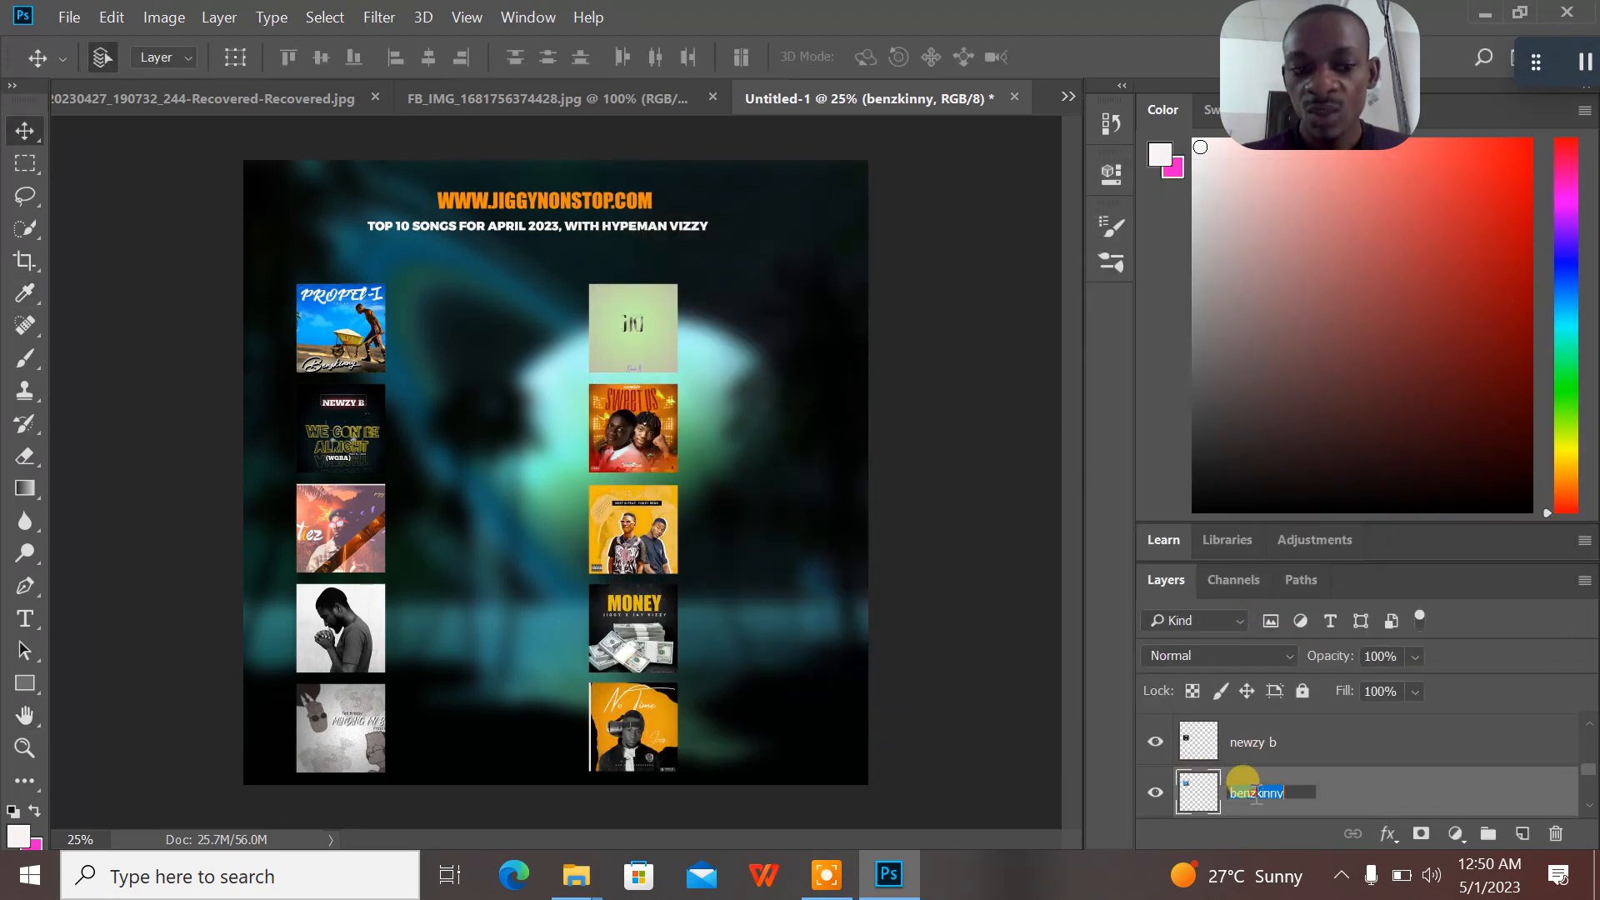
left_click(1387, 833)
left_click(1418, 647)
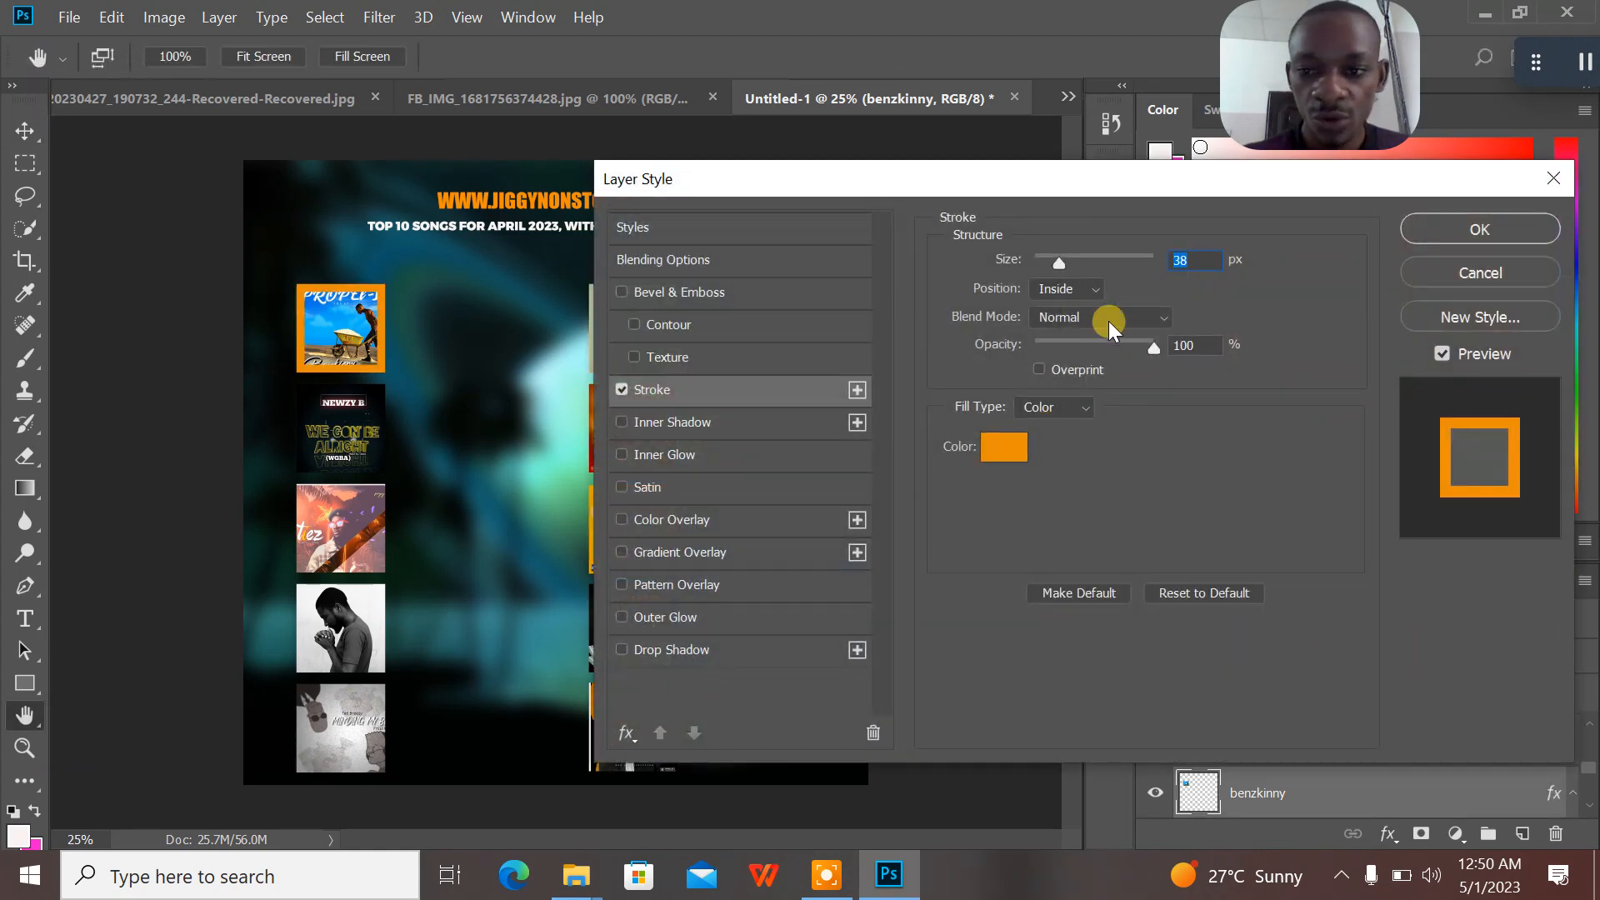
left_click(1073, 288)
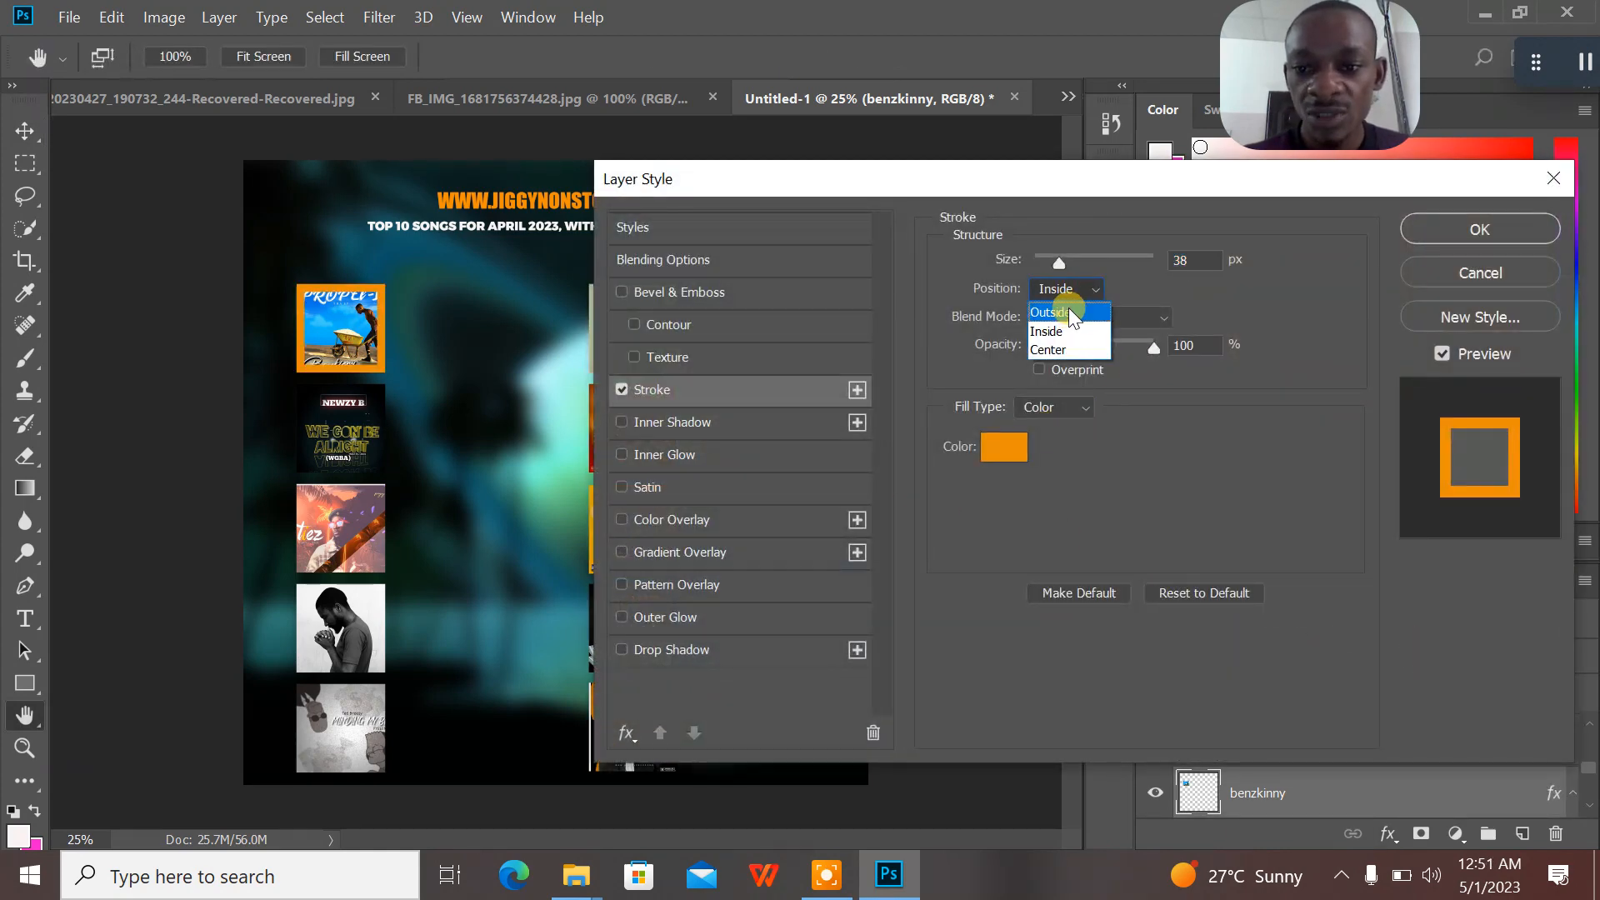
left_click(1068, 312)
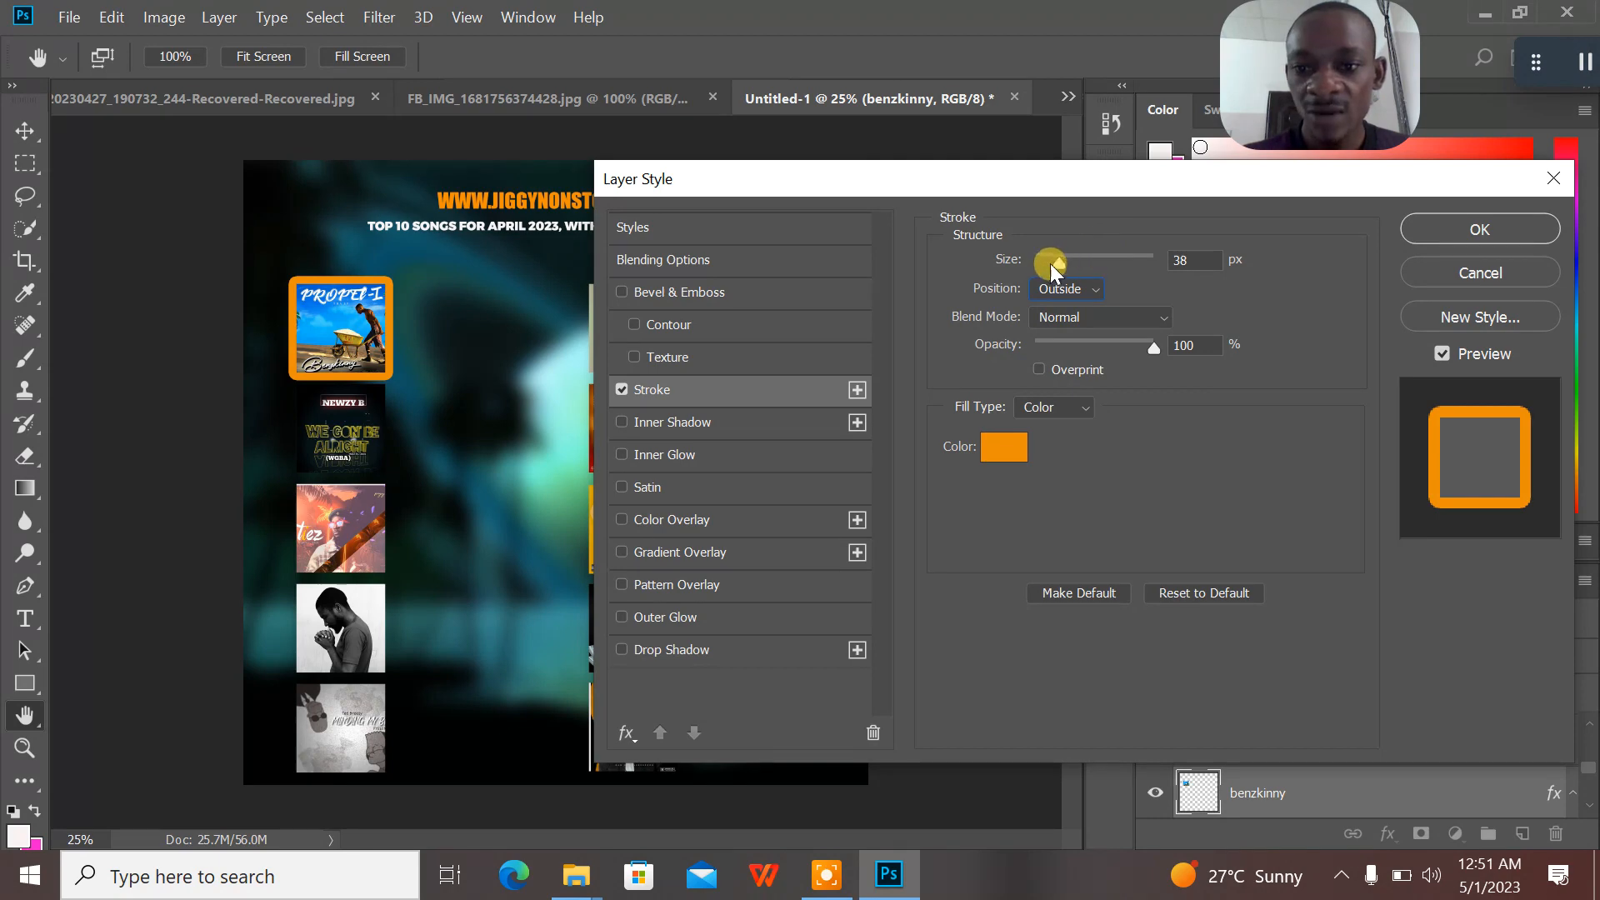
left_click_drag(1061, 261, 1047, 265)
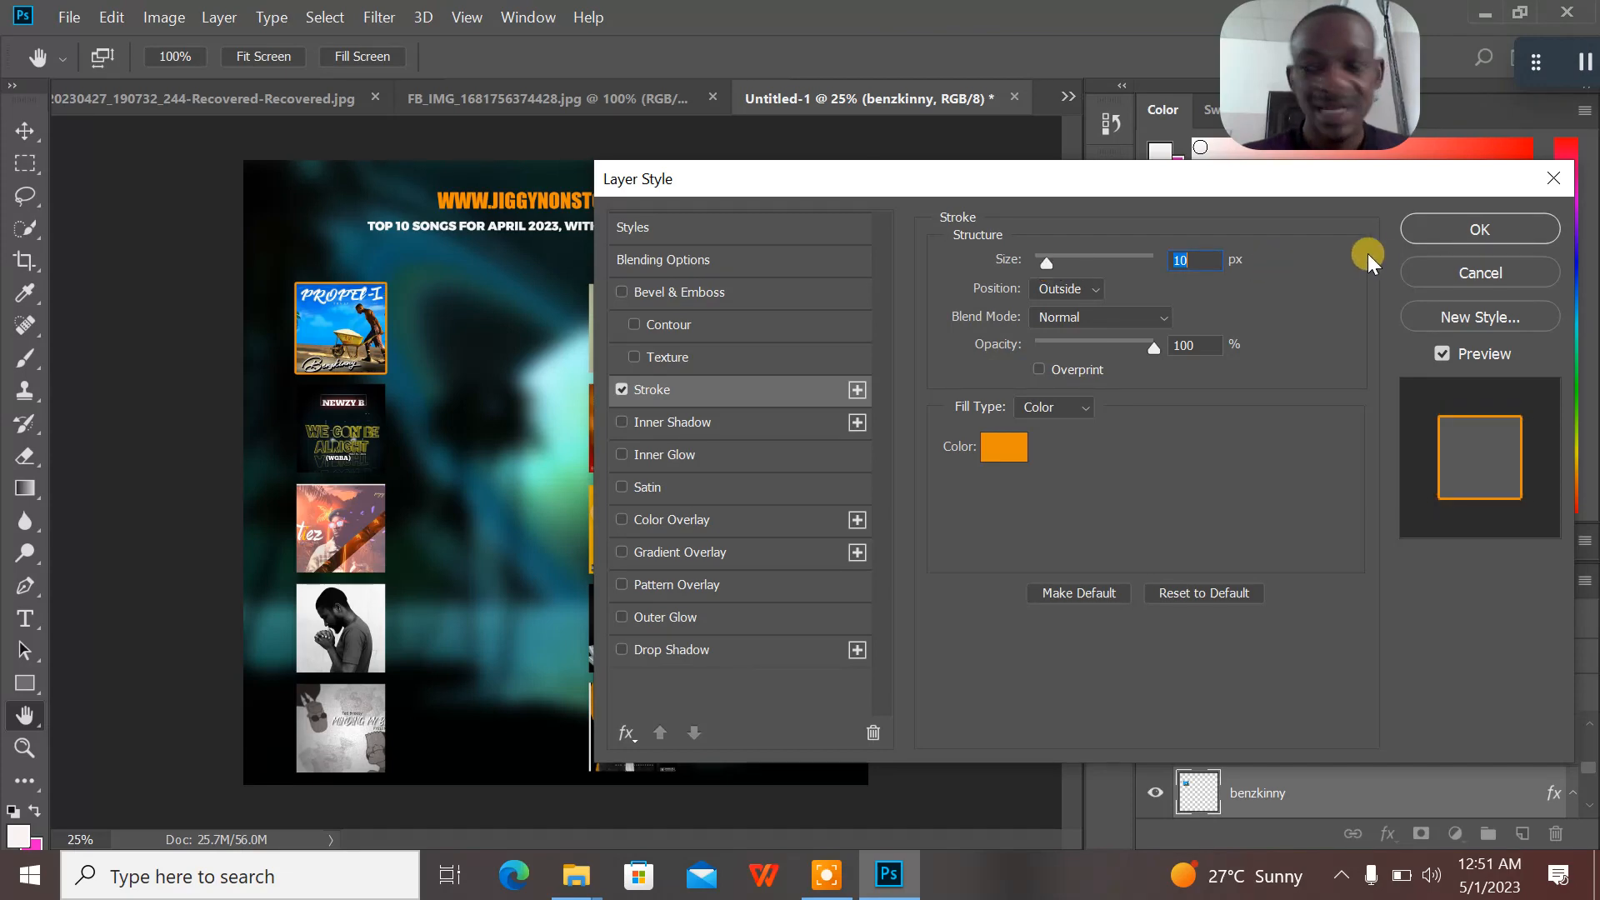
left_click(1453, 223)
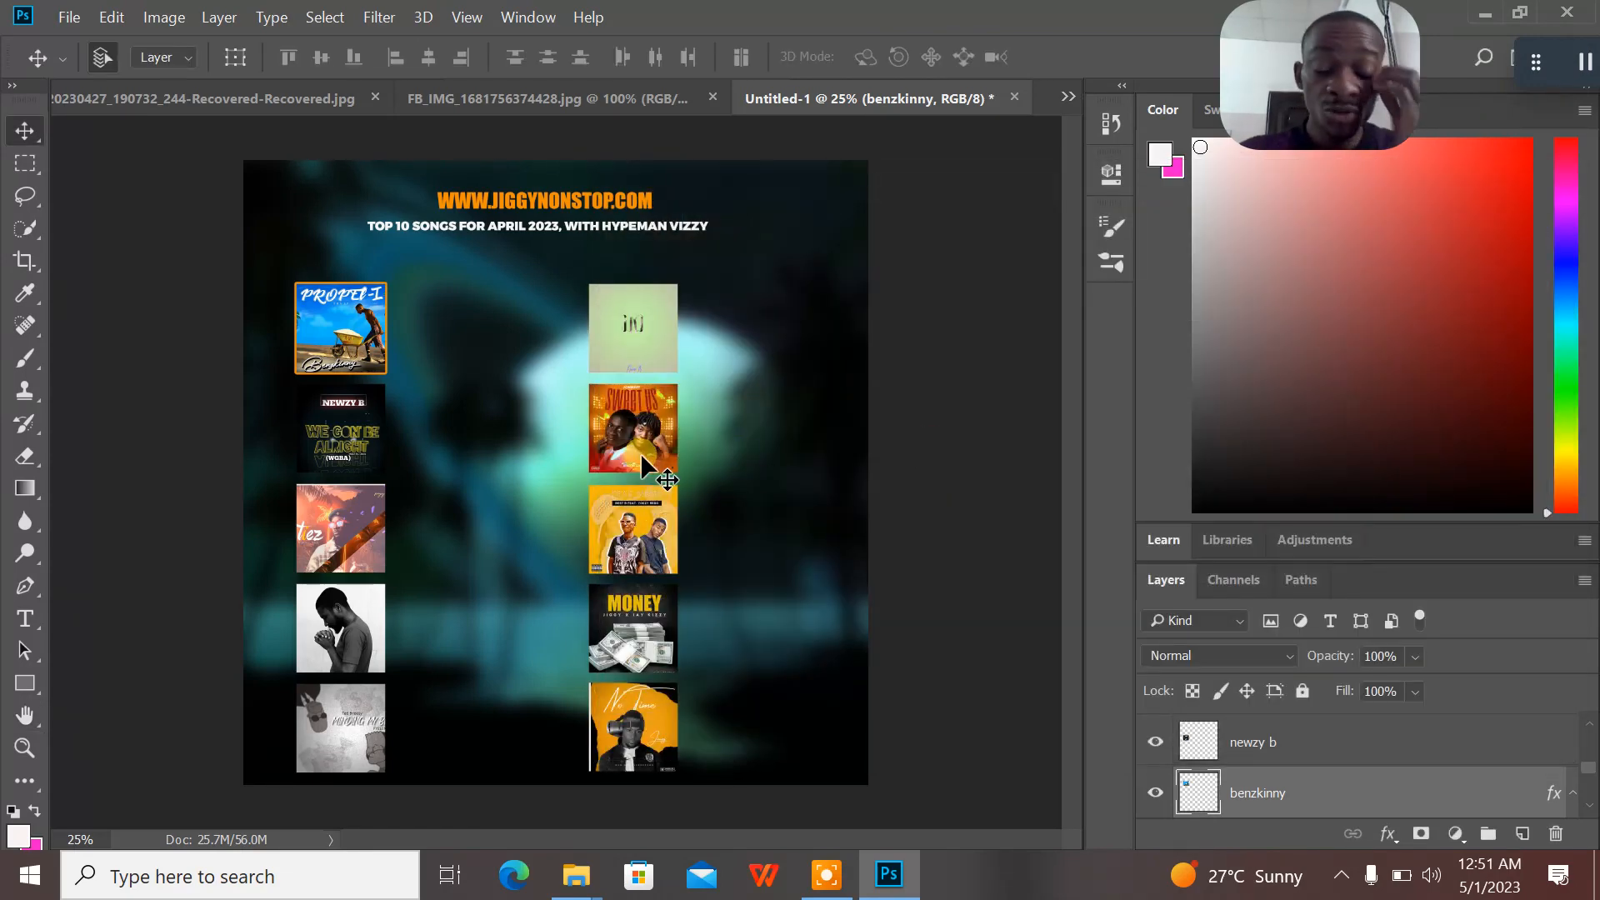
- Add an orange Stroke effect to the newzy b cover layer, positioned Outside with a size of 10 px
left_click(366, 457)
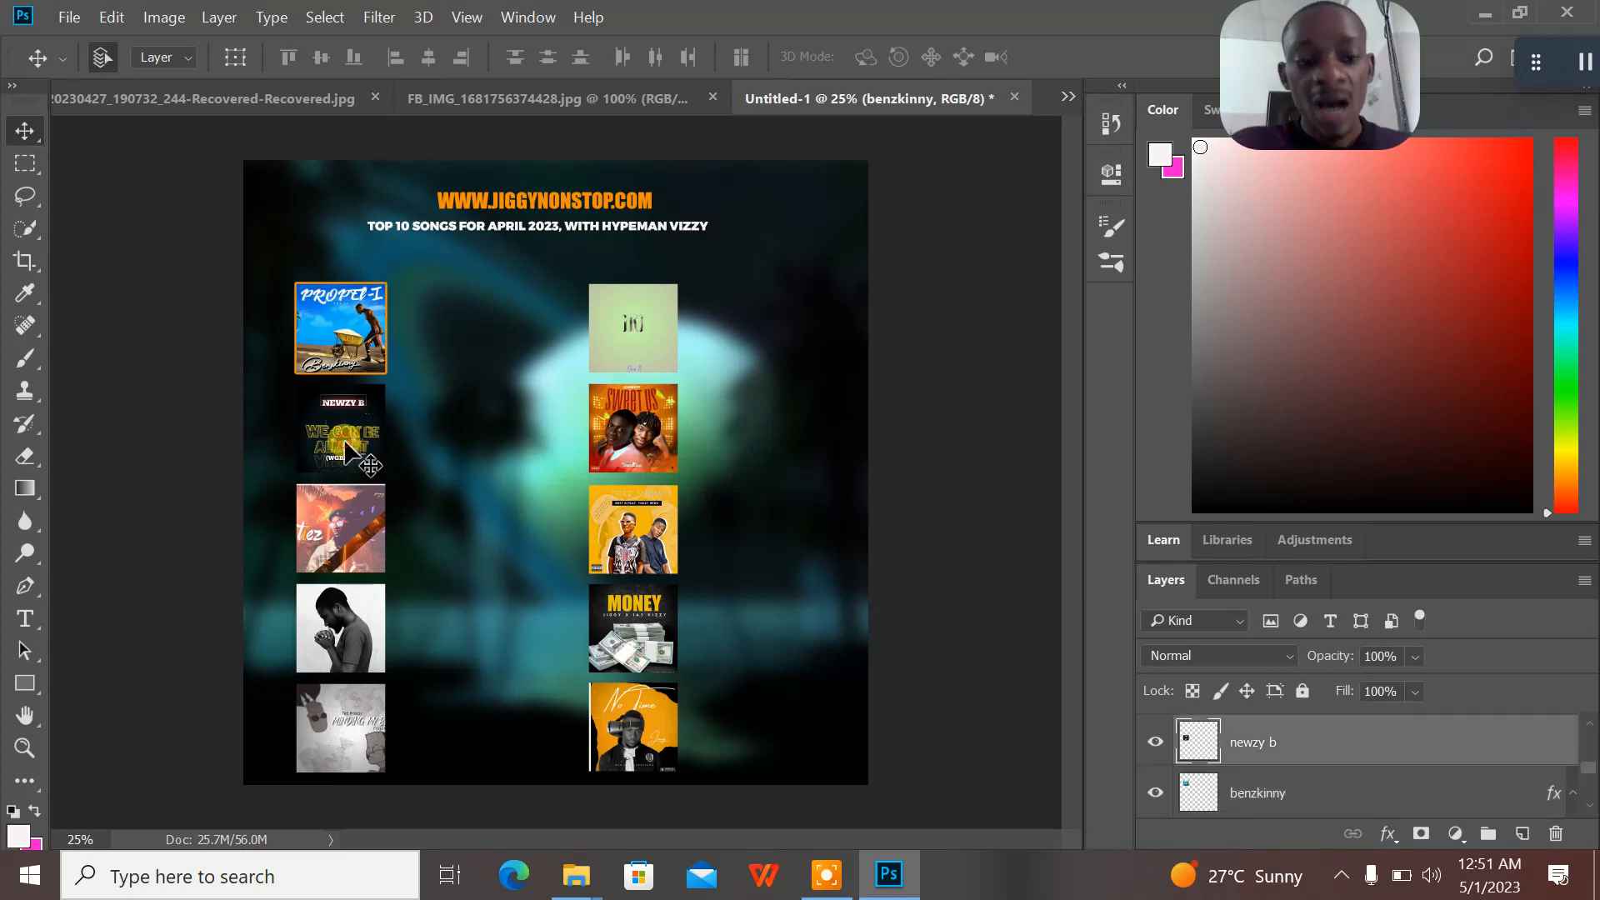
left_click(1383, 834)
left_click(1435, 648)
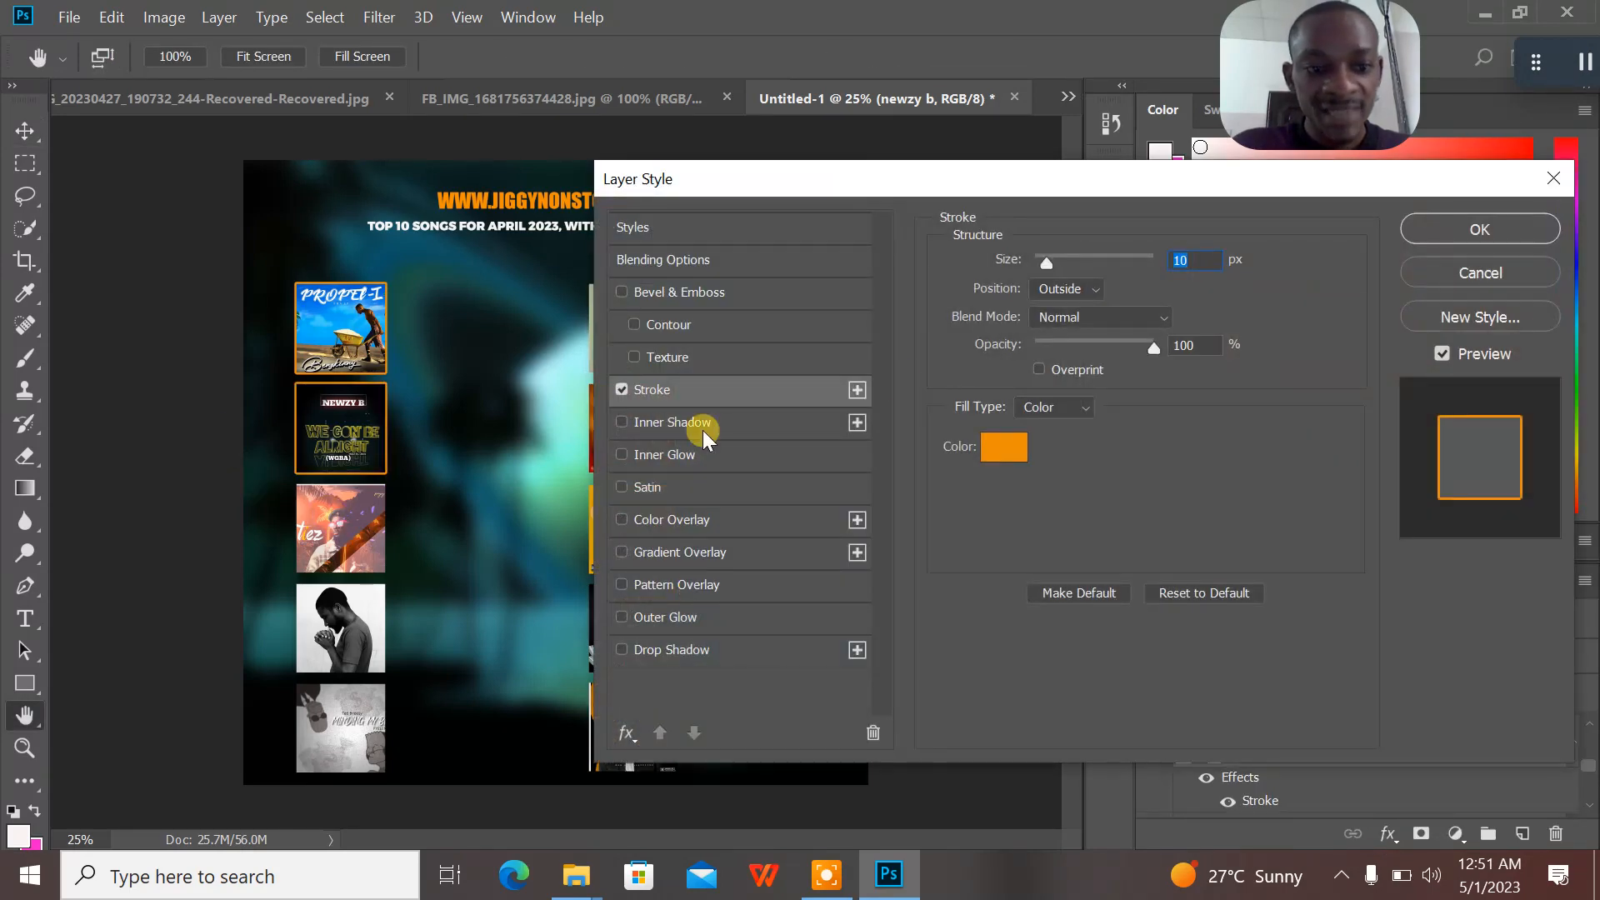
left_click(1480, 234)
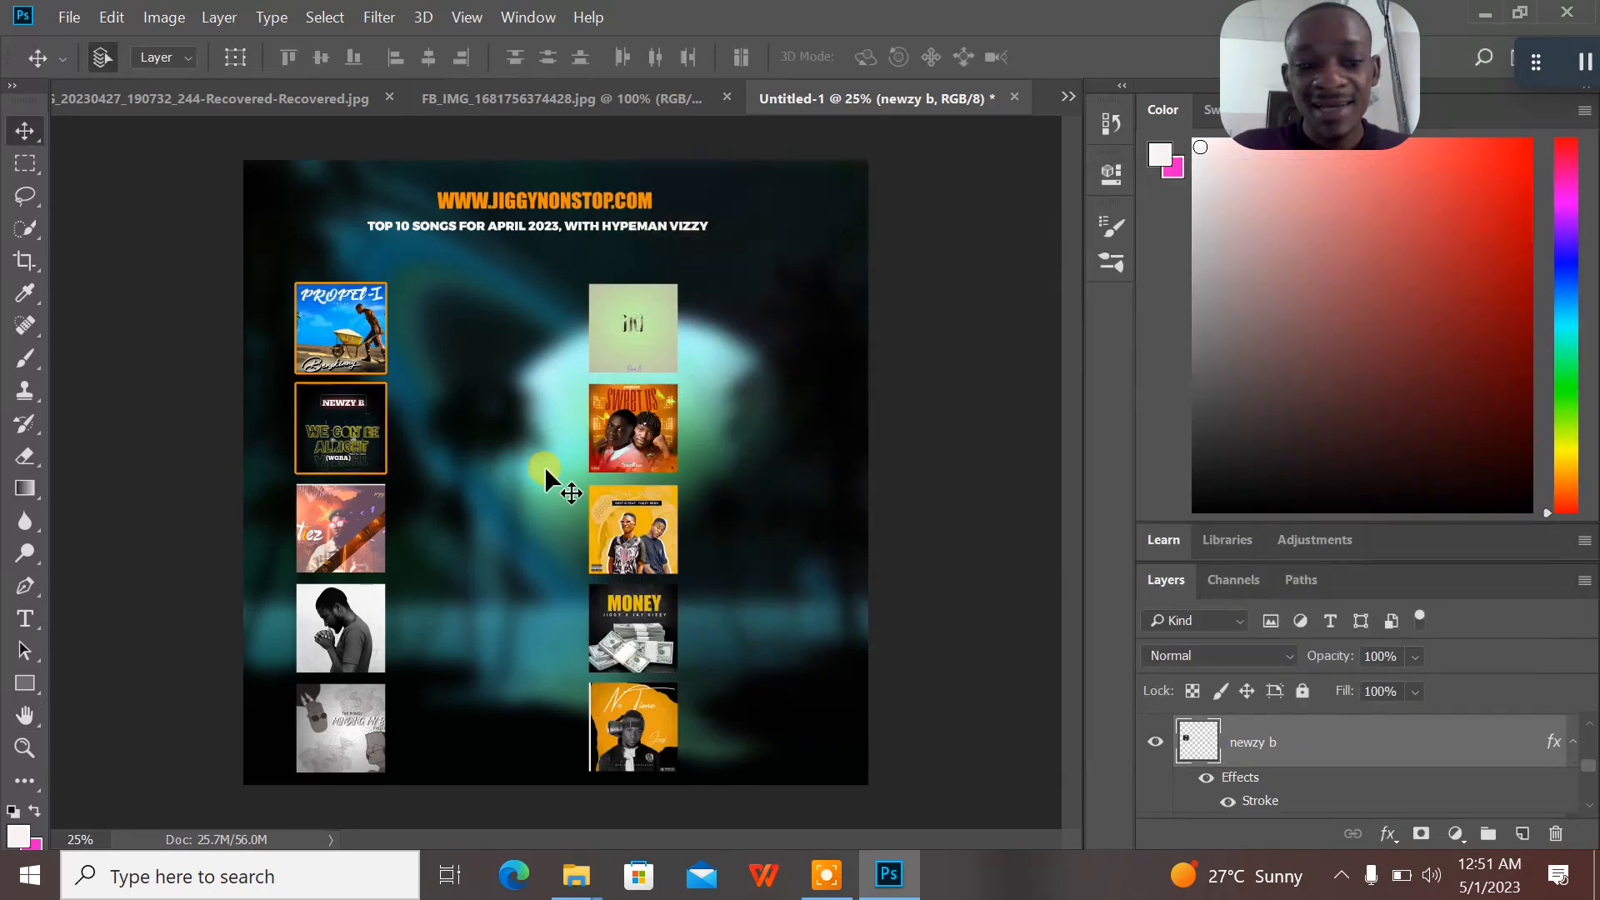
left_click(346, 521)
left_click(1387, 831)
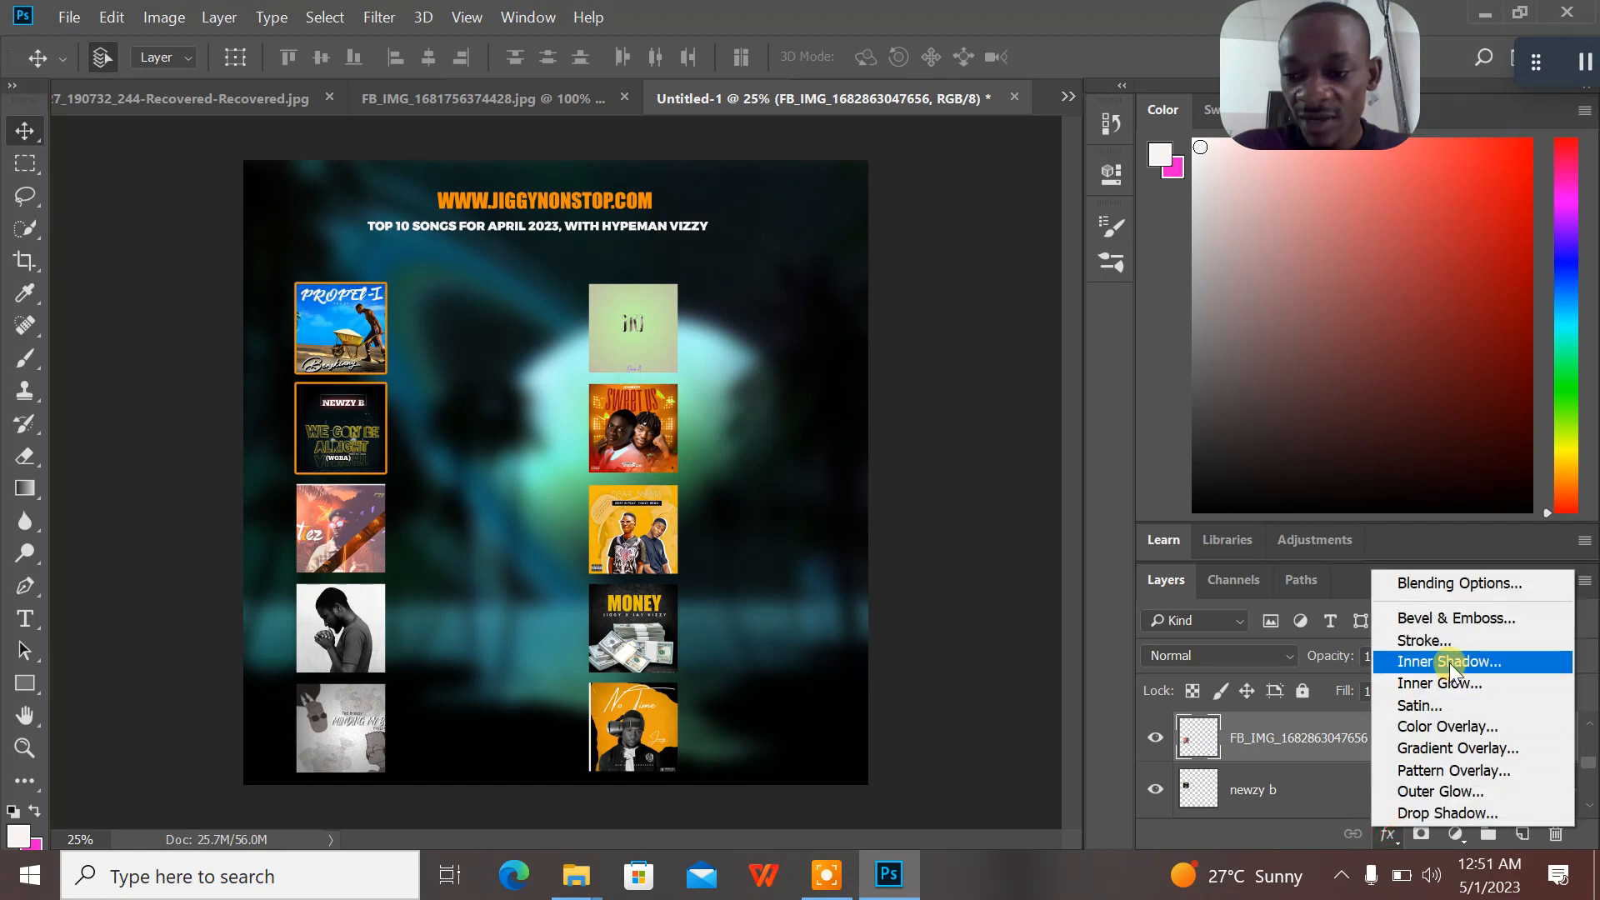
left_click(1433, 640)
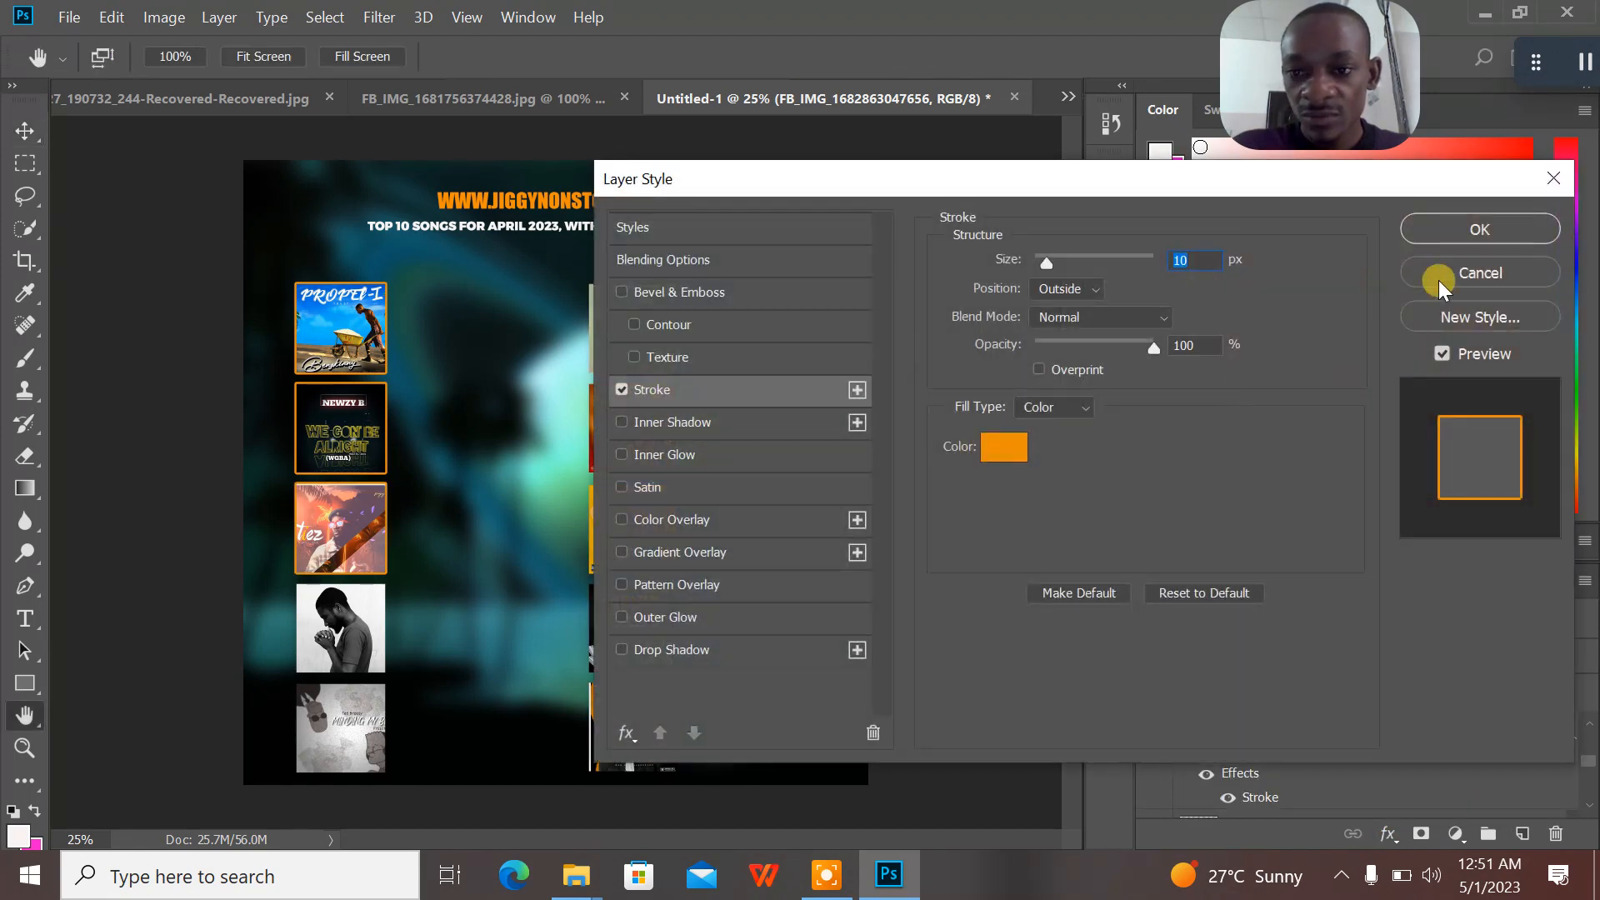
left_click(1445, 244)
- Apply an orange 10 px Outside Stroke effect to the la nkorong cover layer, fourth in the first column
left_click(1274, 738)
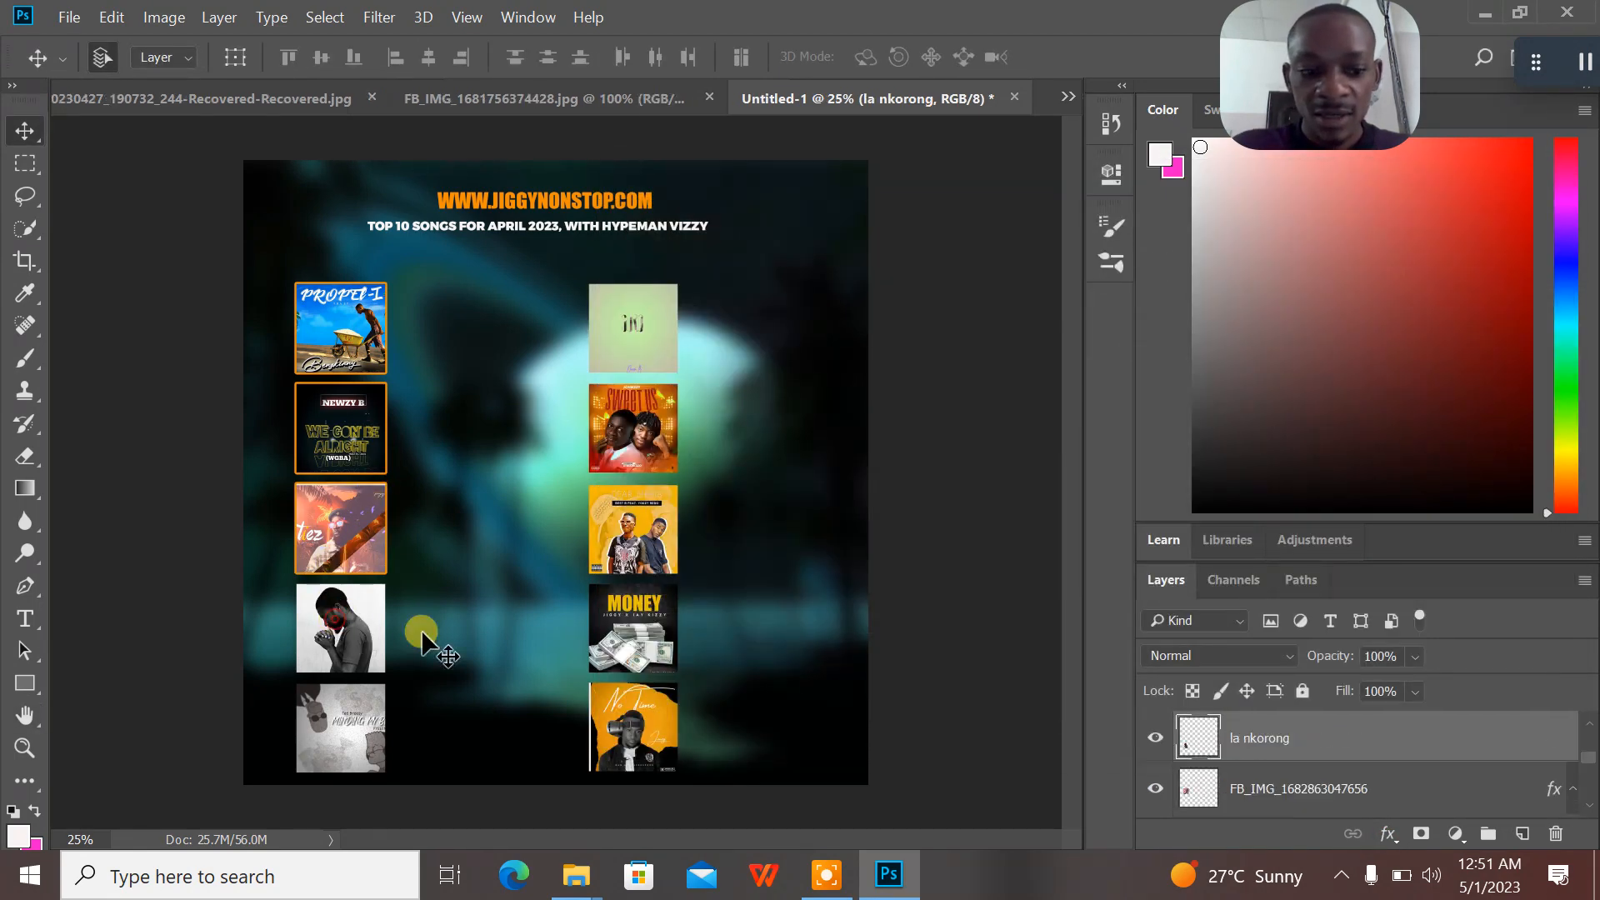
left_click(1387, 833)
left_click(1453, 647)
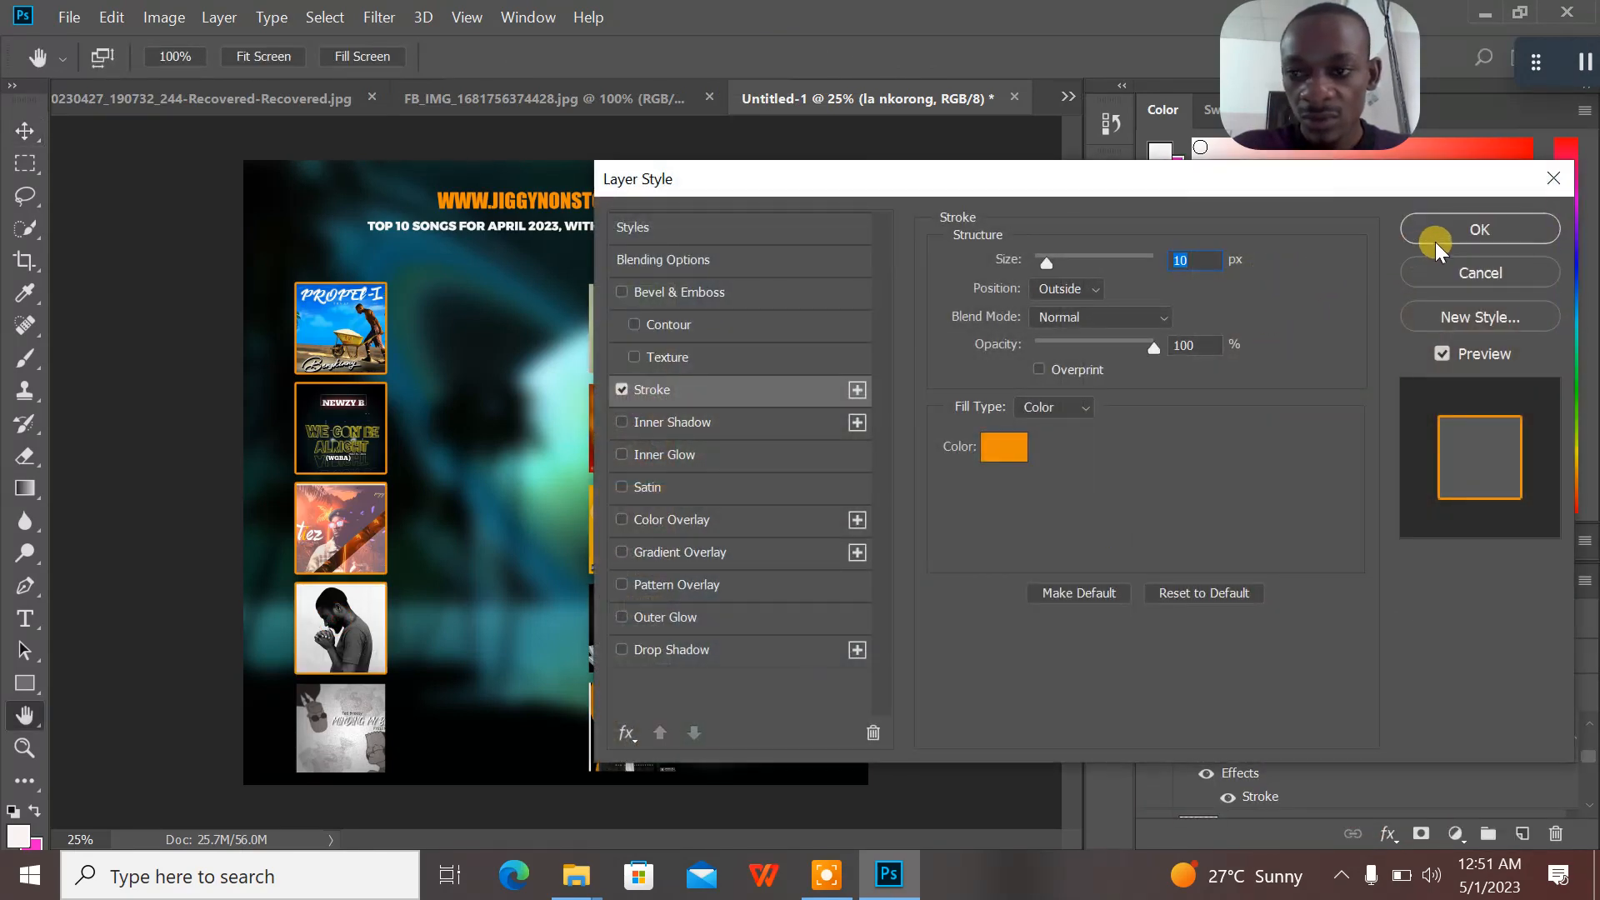
left_click(1447, 227)
- Select the ted breezy cover layer, the fifth cover in the first column
key("alt+bracketright")
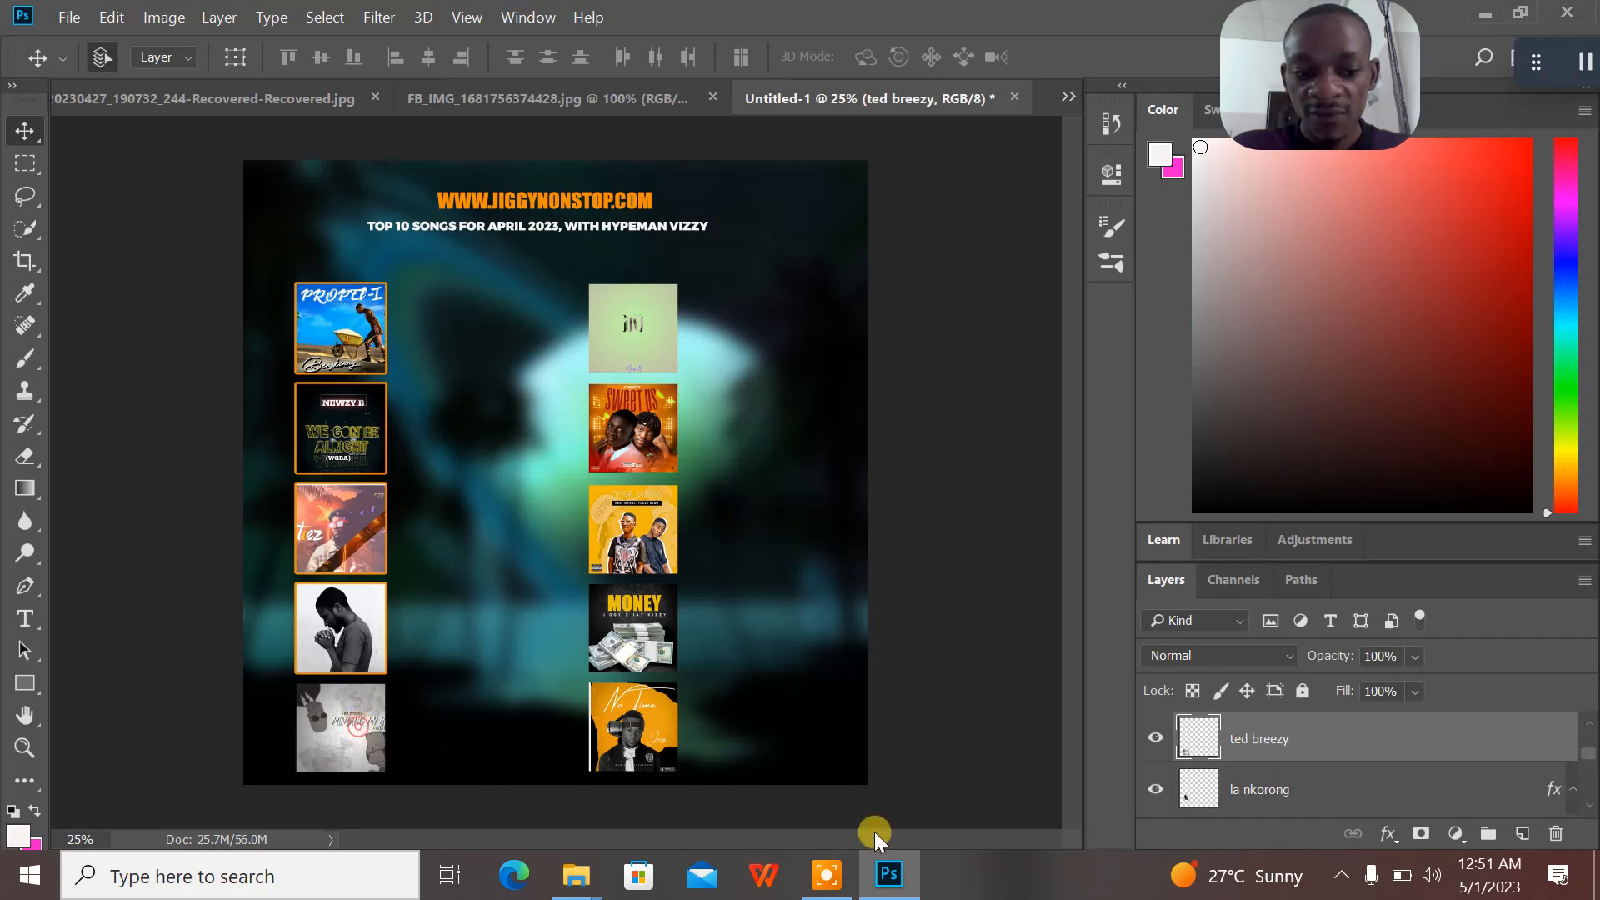
- Add a 10 px orange outside stroke to the grey cover at the bottom of the left column
left_click(1387, 833)
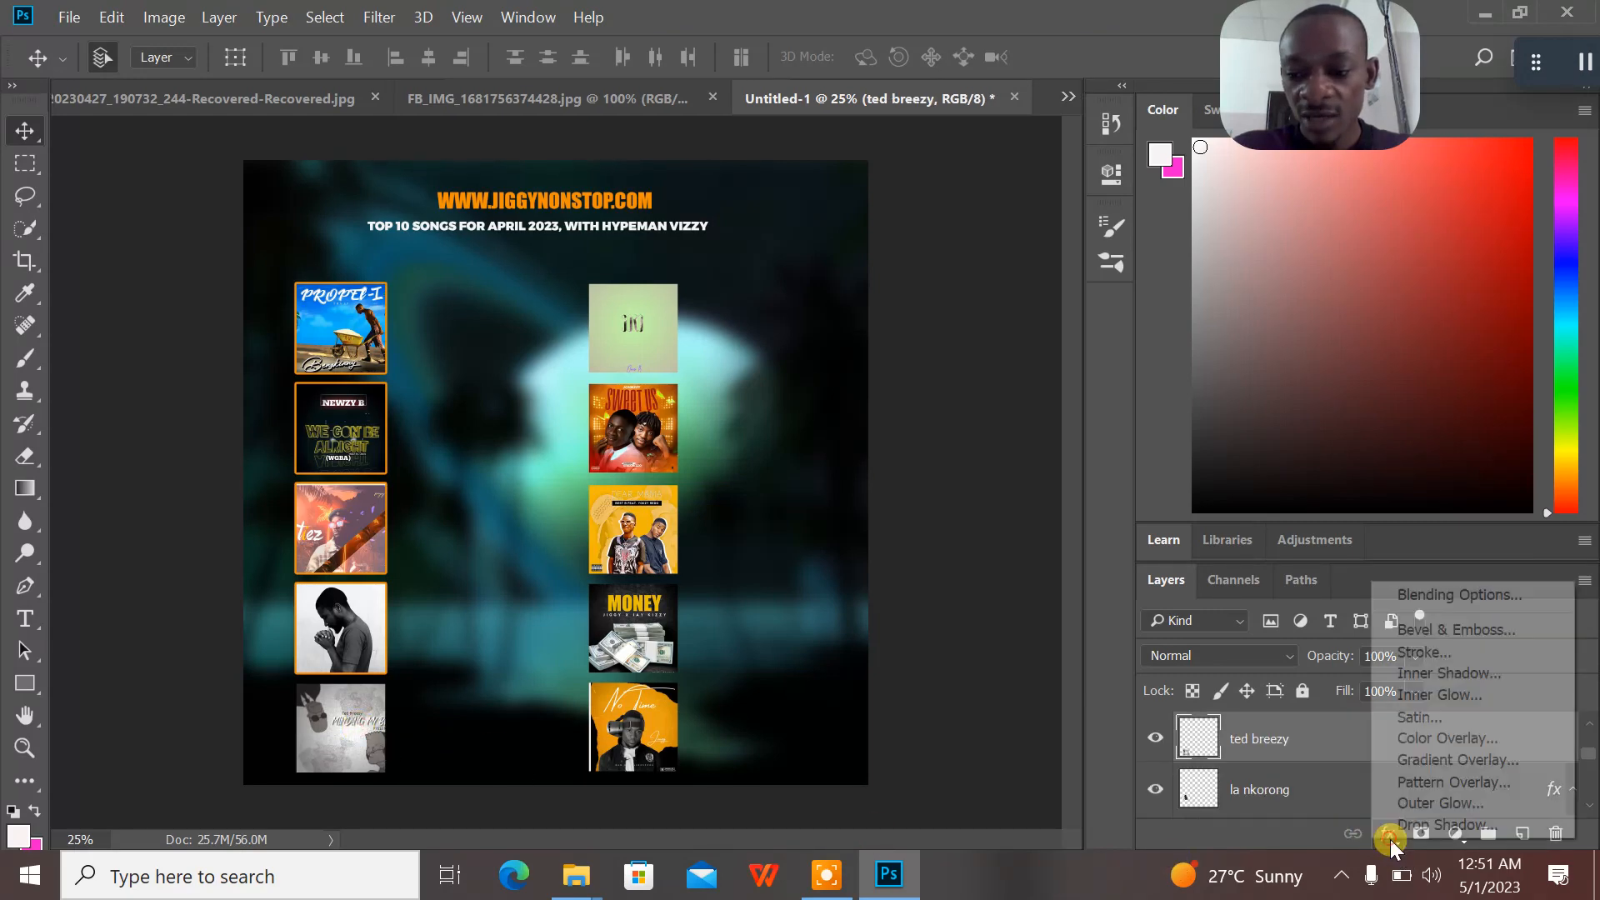
left_click(1450, 649)
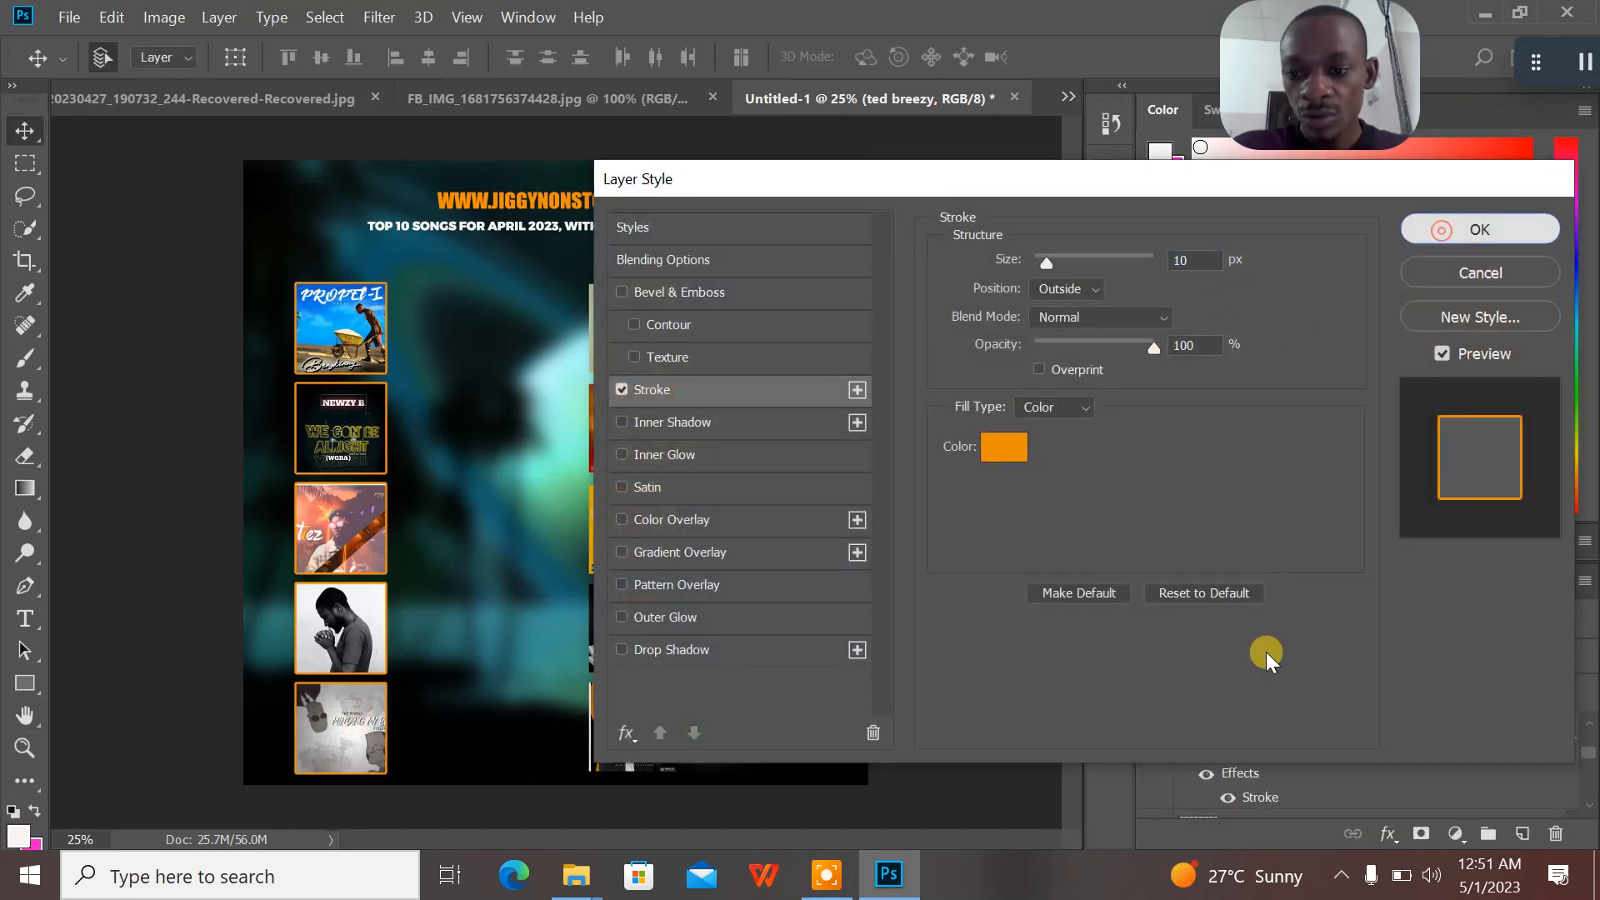
key("Return")
- Add a 10 px orange outside stroke to the pale green cover heading the right column
left_click(652, 358)
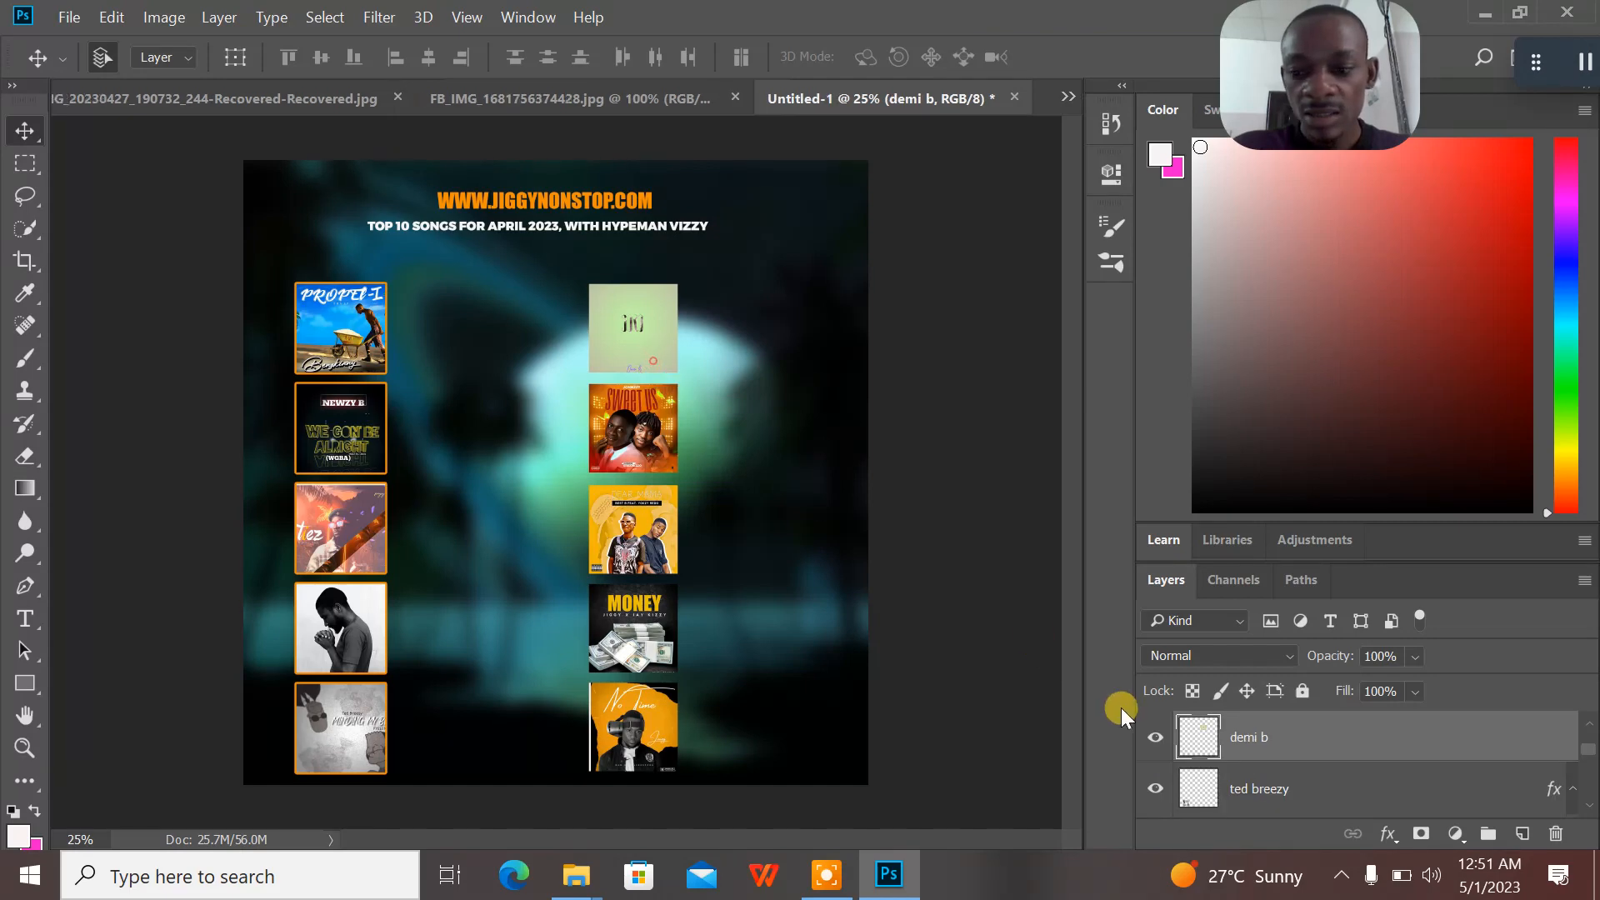
left_click(1379, 832)
left_click(1447, 639)
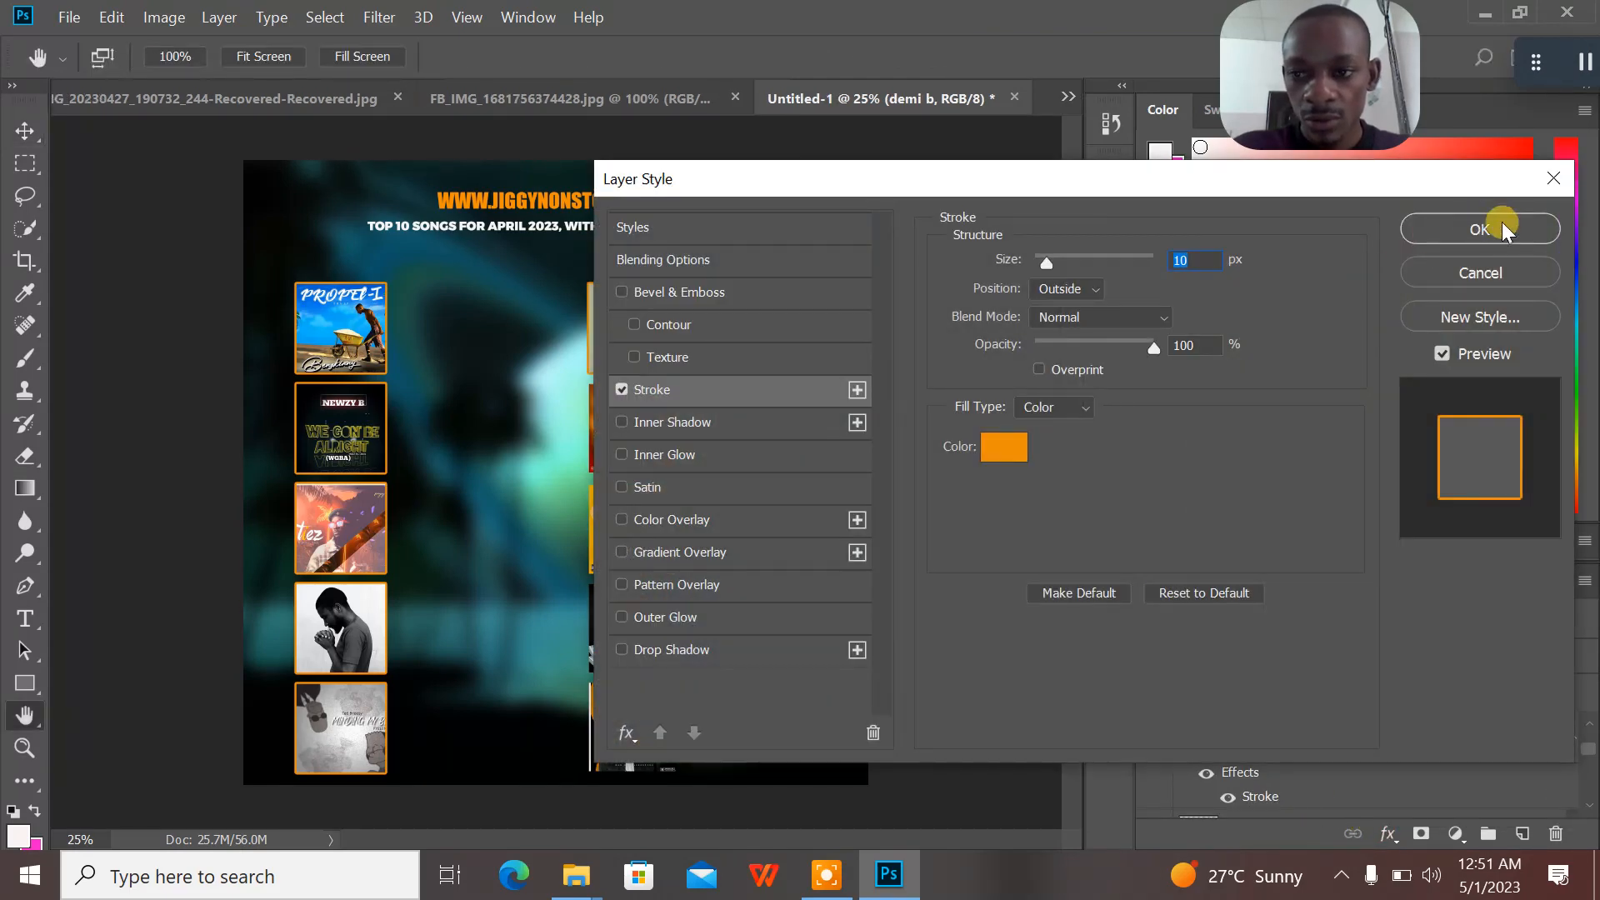
left_click(1491, 227)
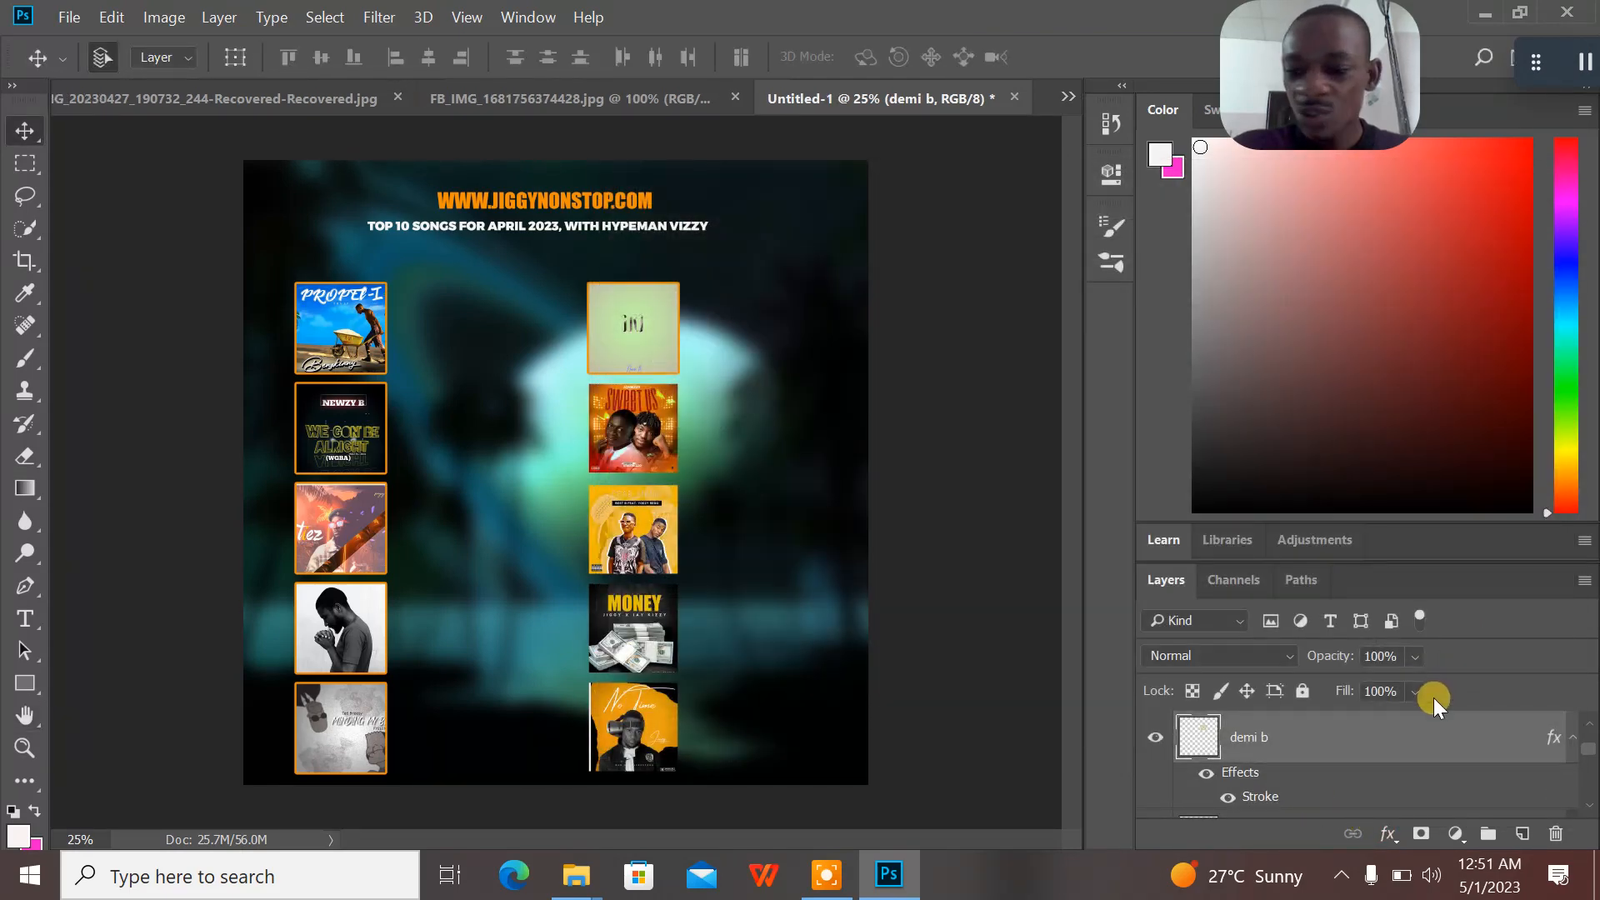
- Apply a 10 px orange outside stroke to the red "Sweet Us" cover, second in the right column
left_click(653, 443)
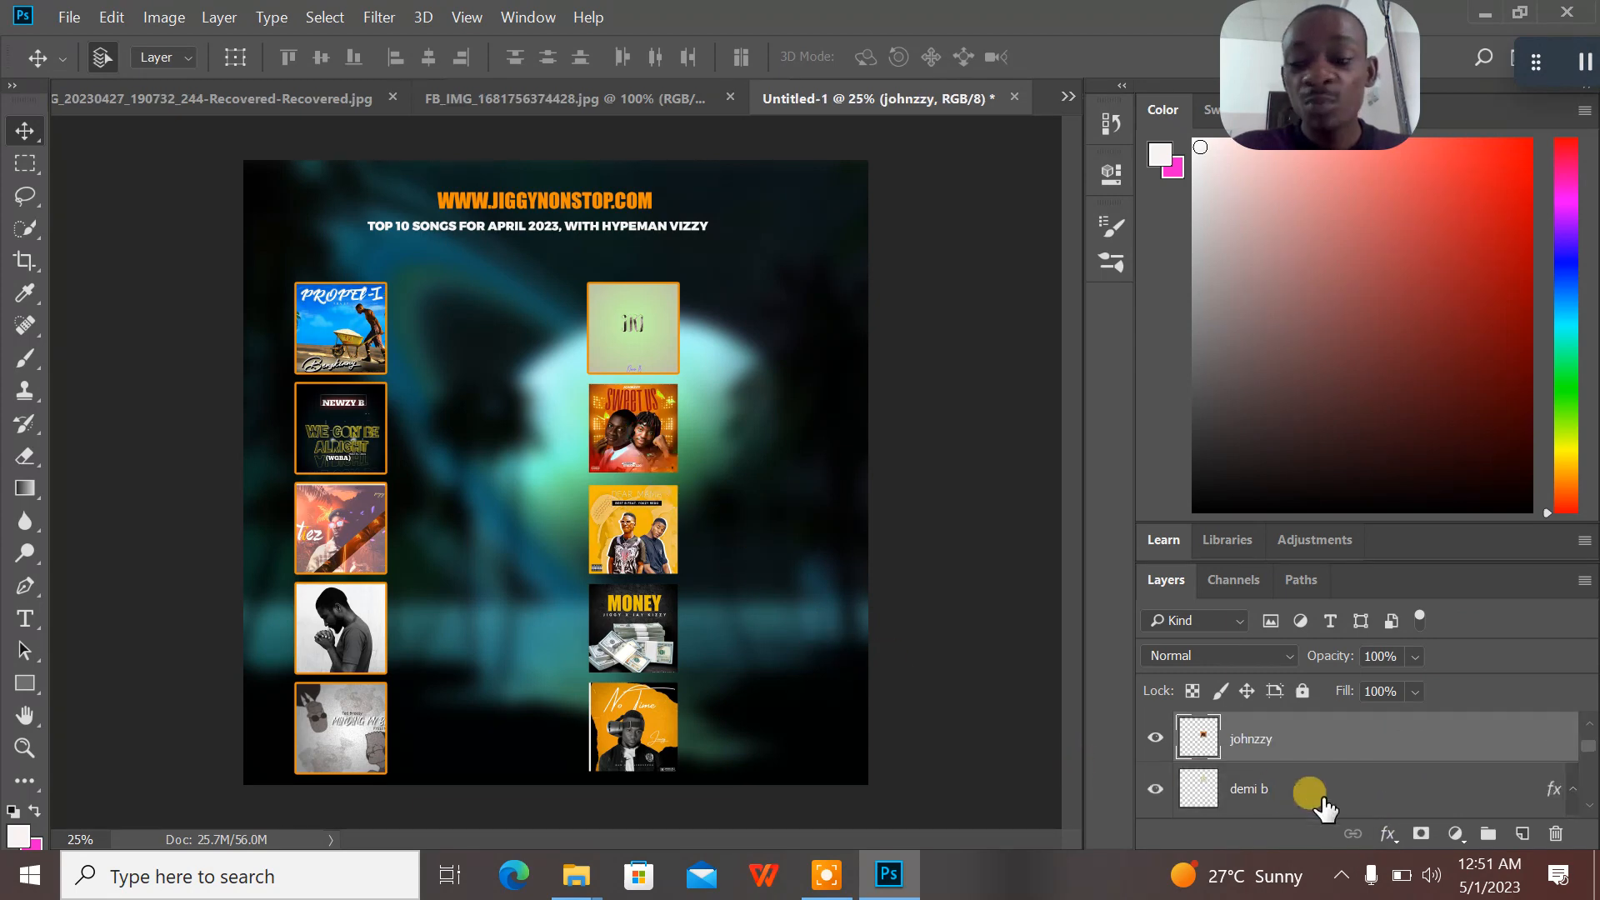
left_click(1390, 832)
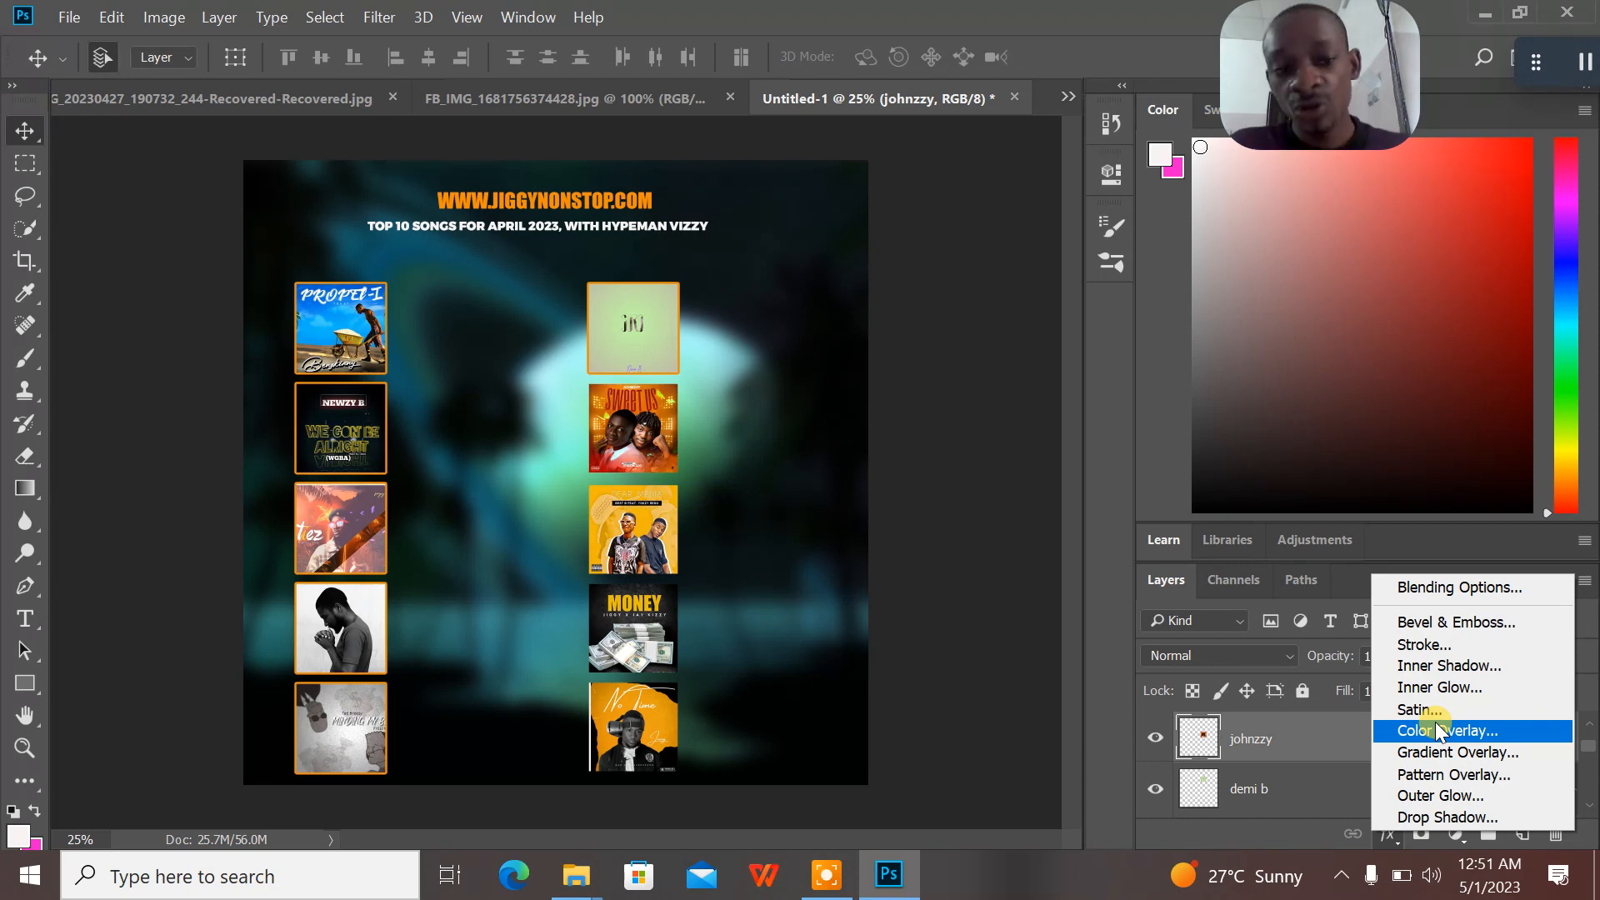
left_click(1441, 646)
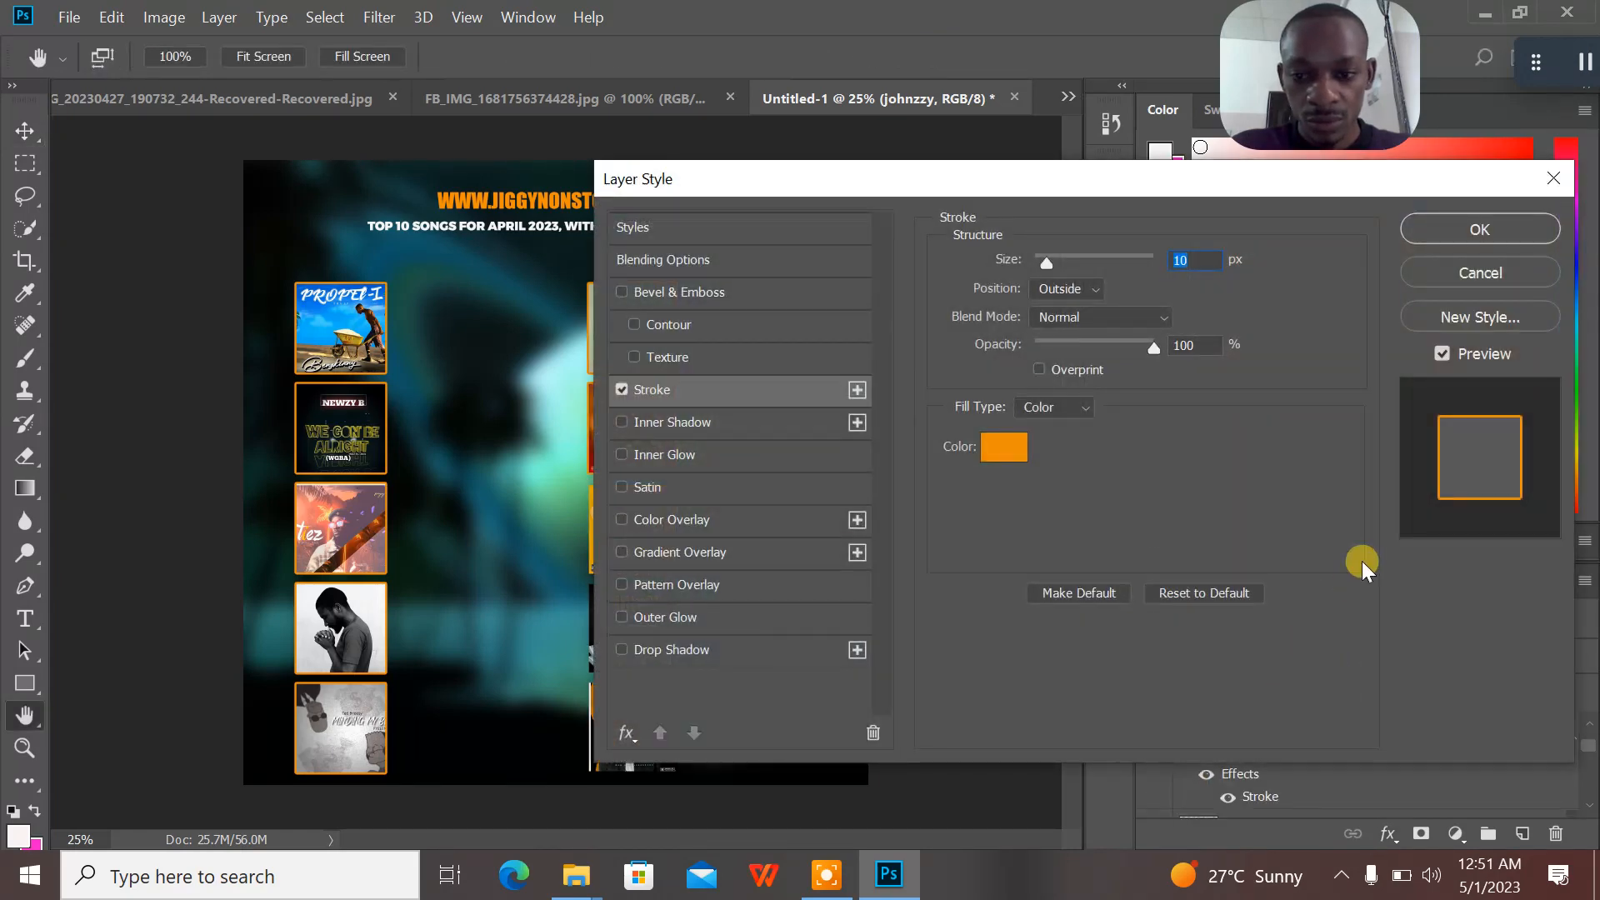
left_click(1505, 226)
- Outline the yellow two-man cover, third in the right column, with a 10 px orange outside stroke
left_click(631, 534)
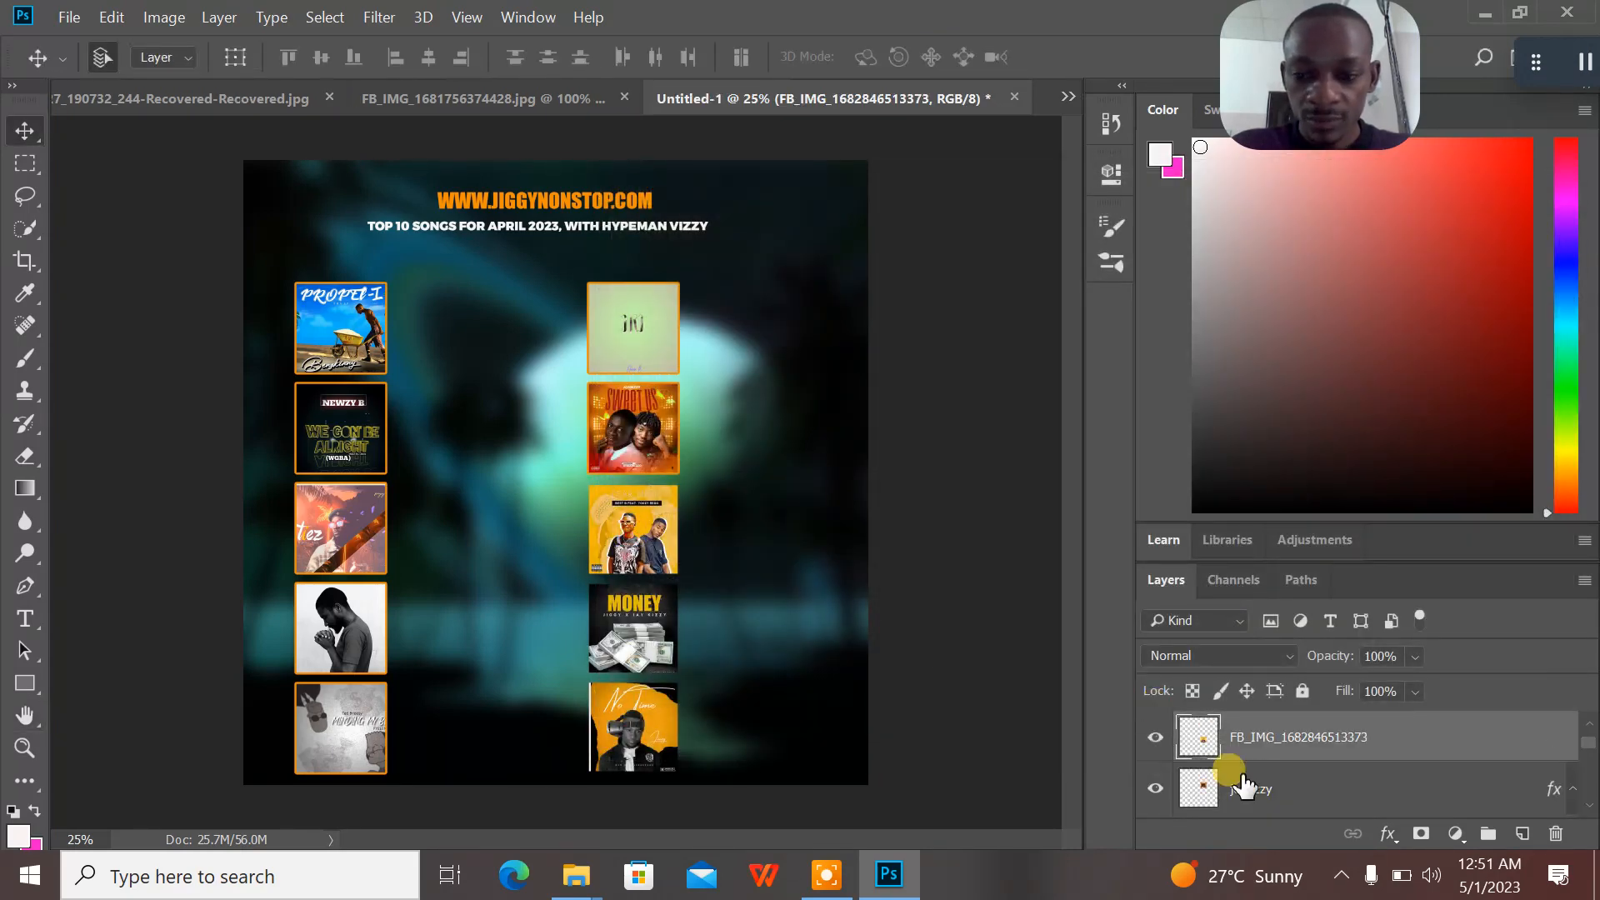
left_click(1390, 835)
left_click(1408, 645)
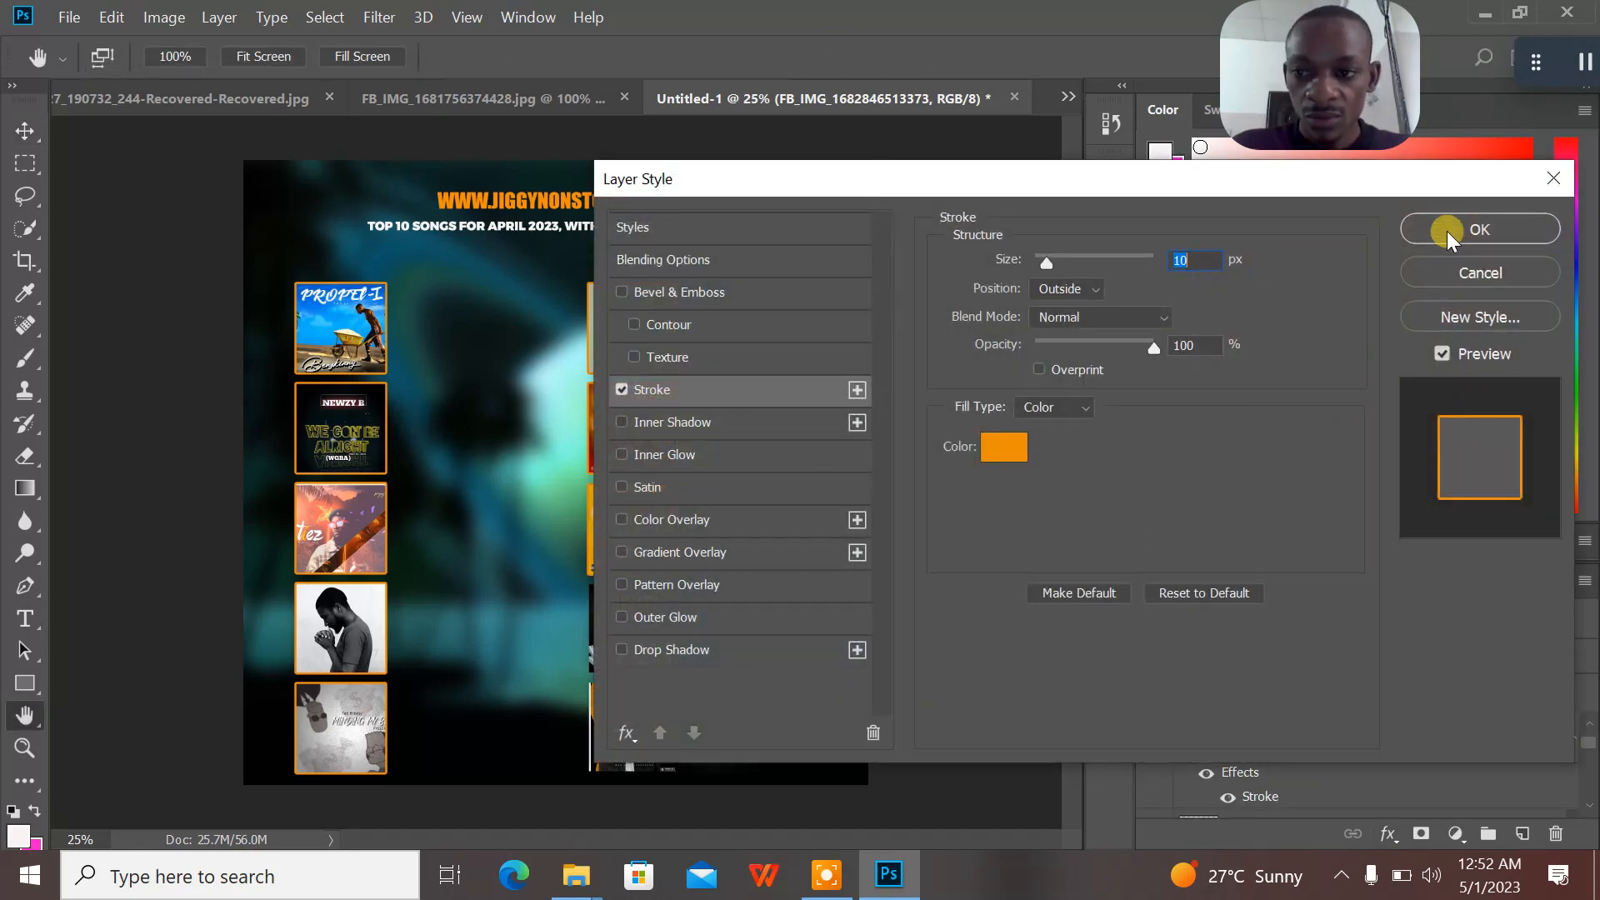
left_click(1447, 231)
- Outline the "MONEY" cover in the right column with the same orange stroke
left_click(1416, 729)
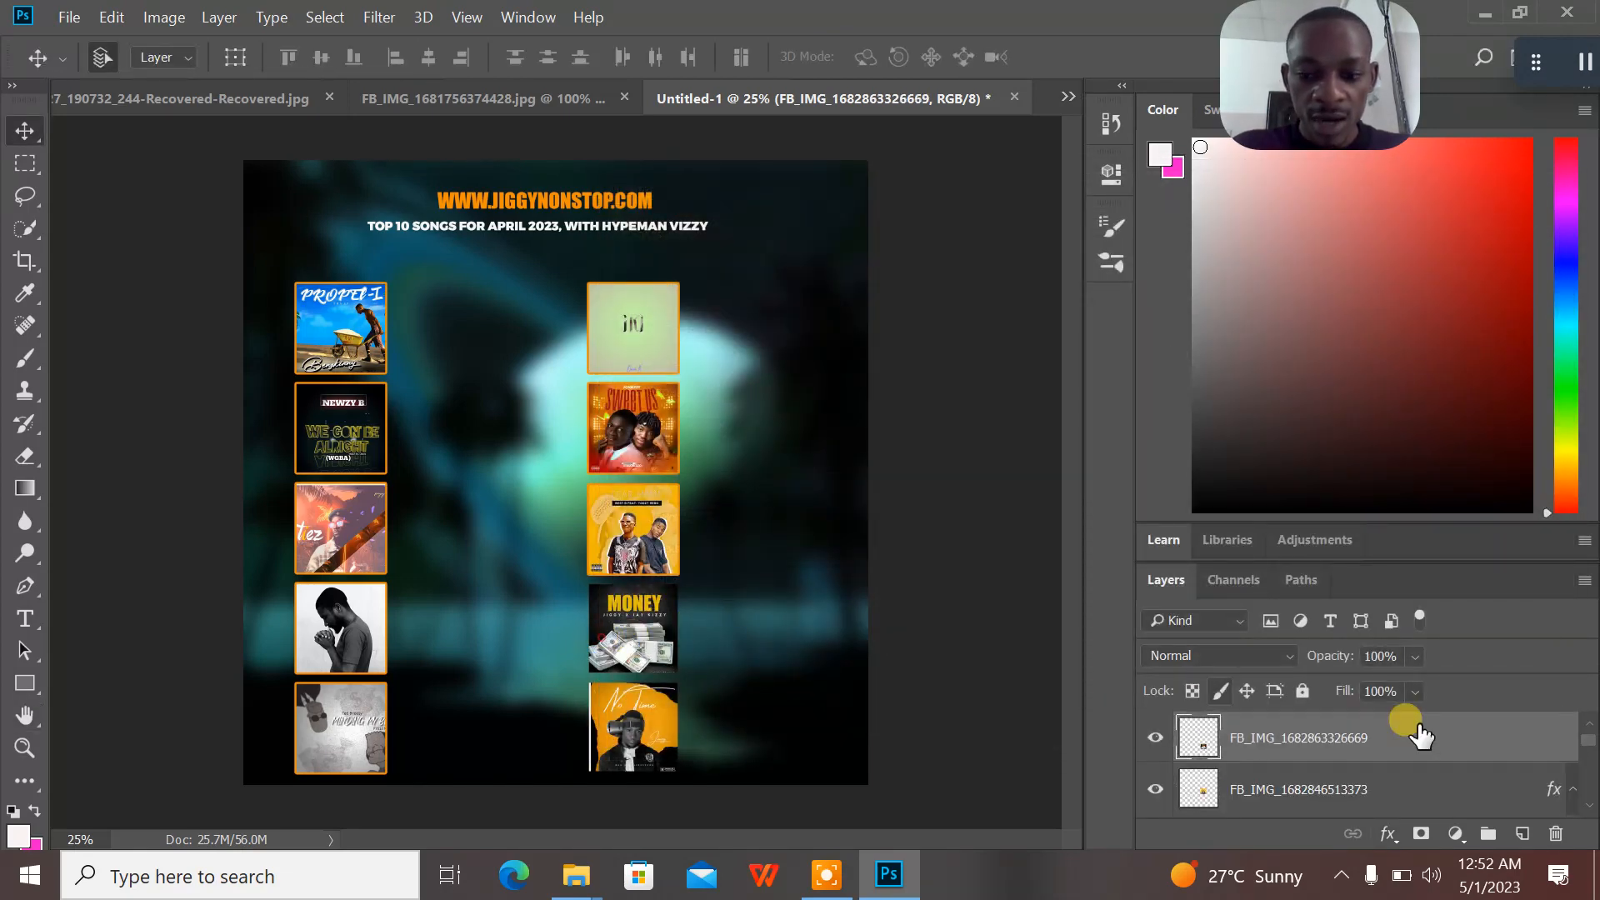
left_click(1386, 834)
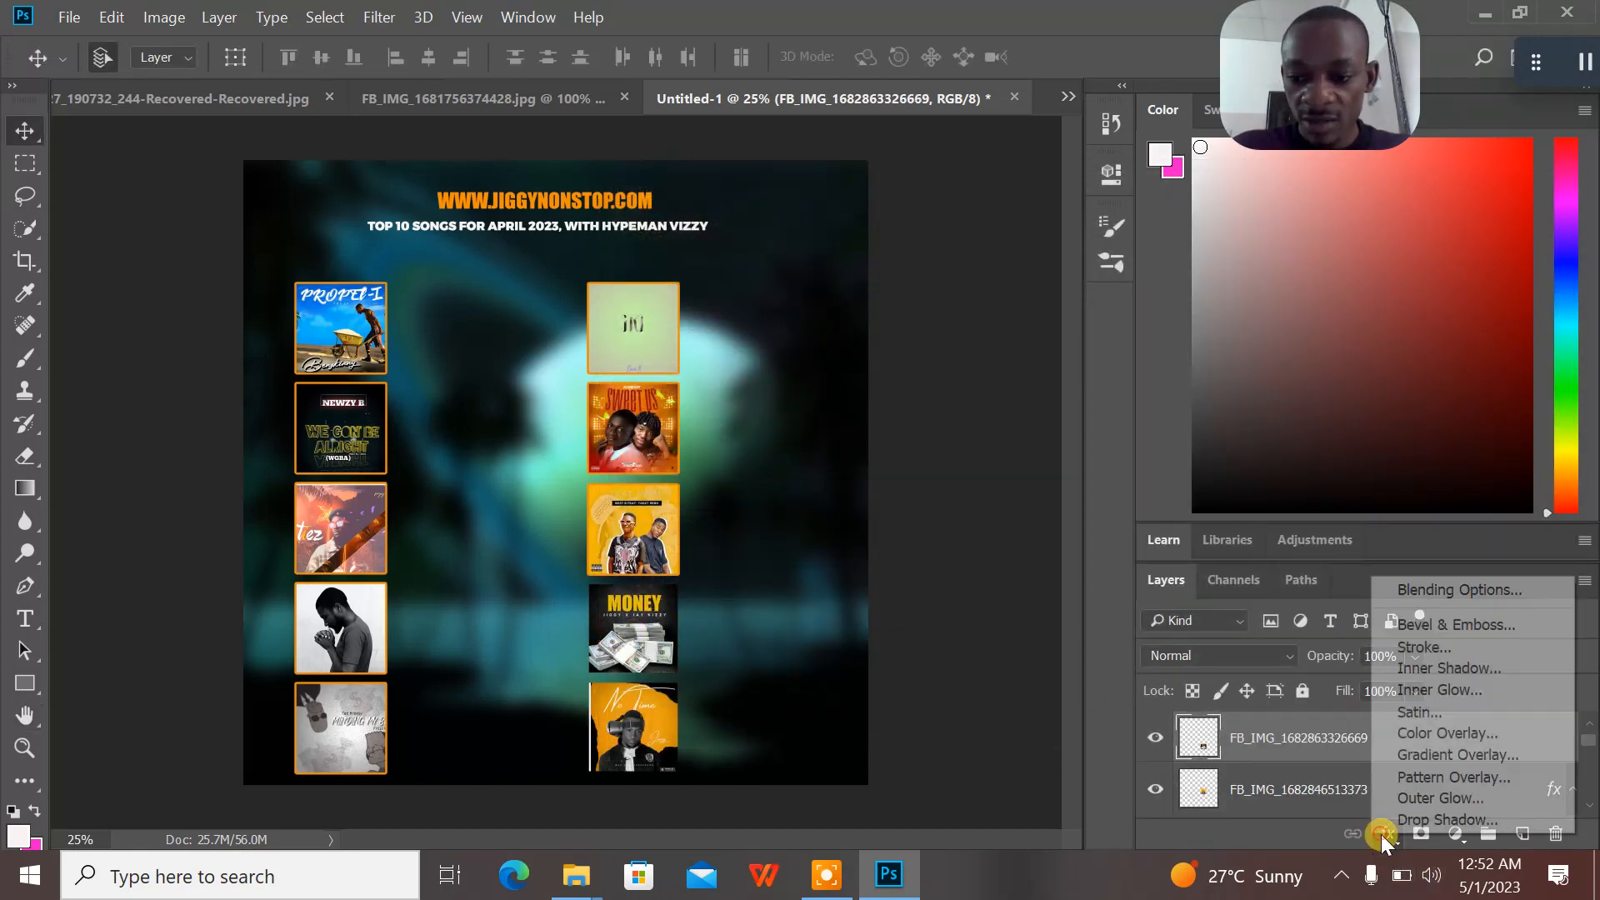
left_click(1470, 646)
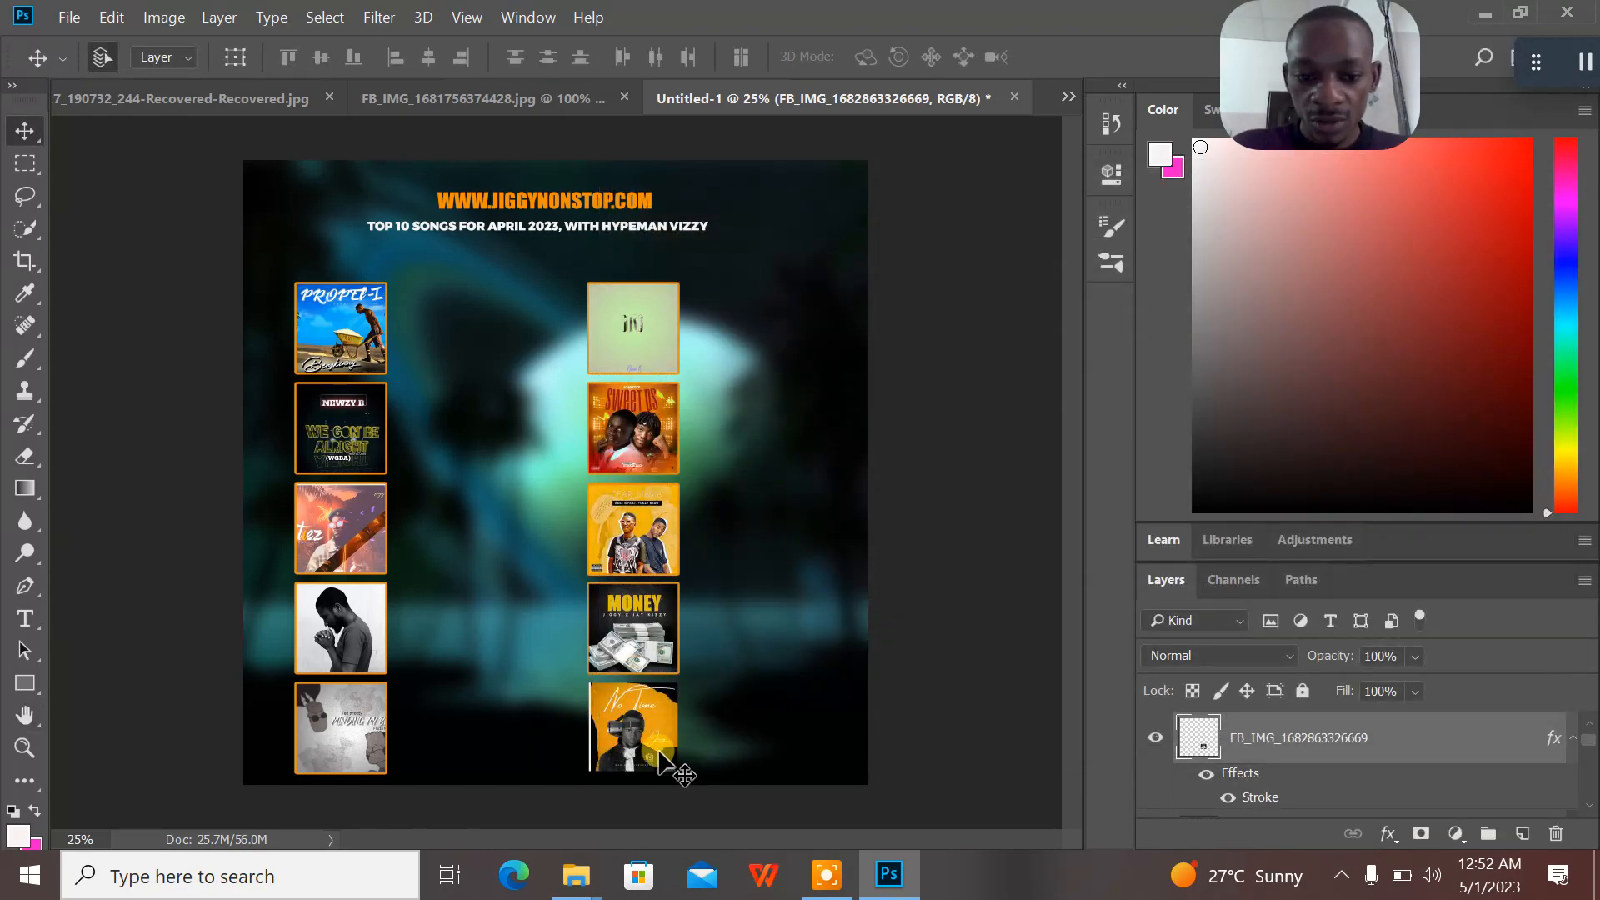
- Add a 10 px orange outside stroke to the "No Time" cover at the bottom of the right column
left_click(658, 755)
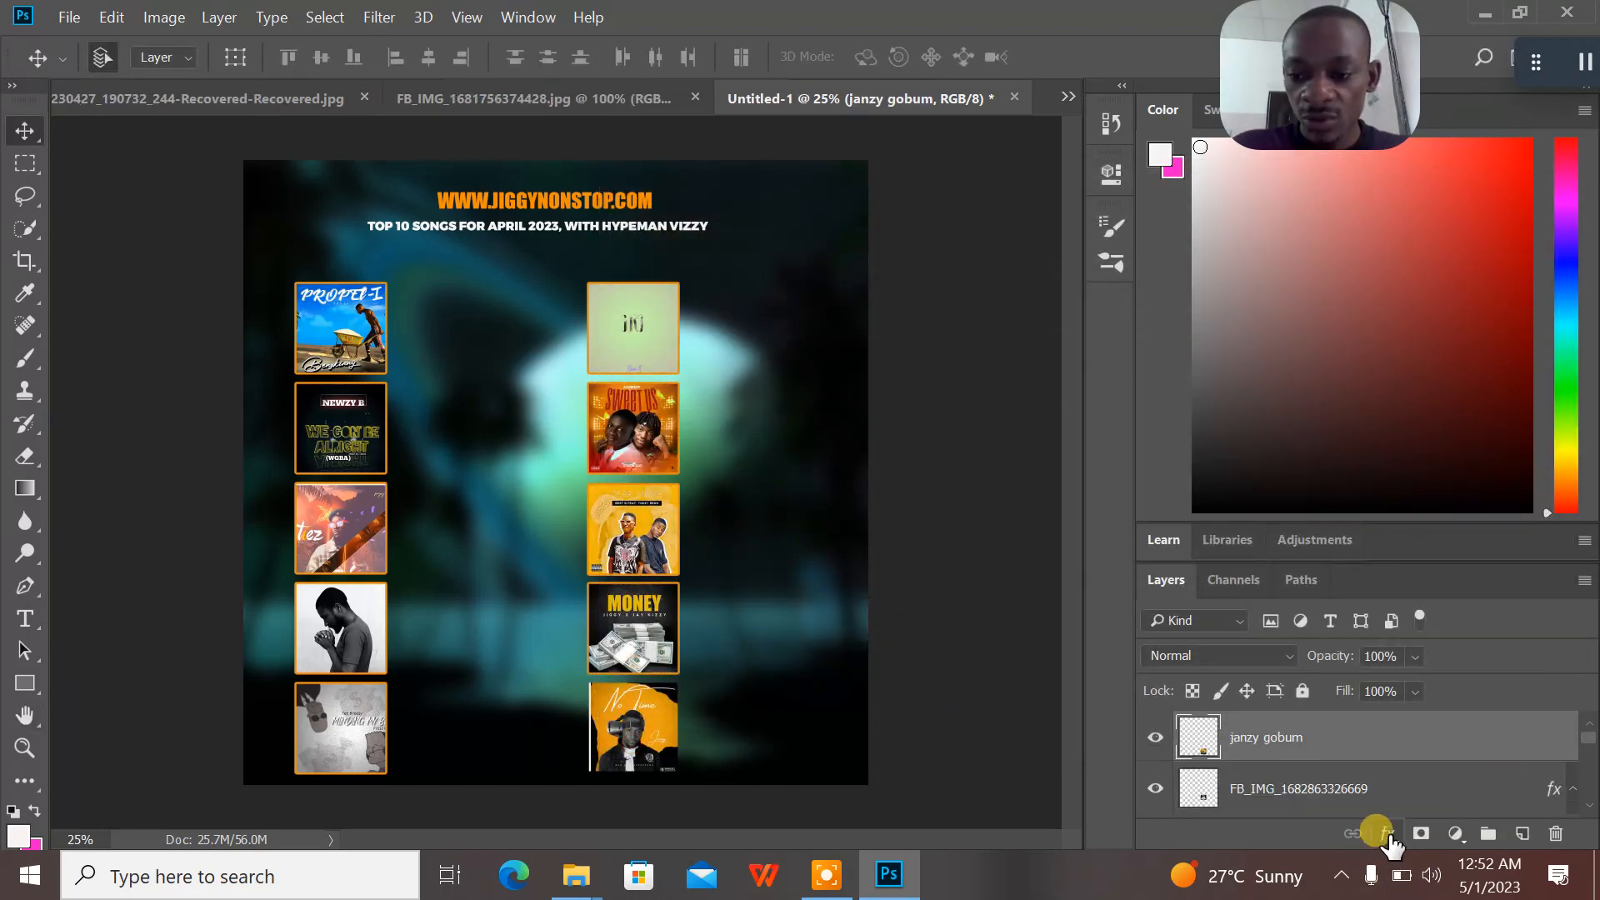
left_click(1386, 834)
left_click(1458, 647)
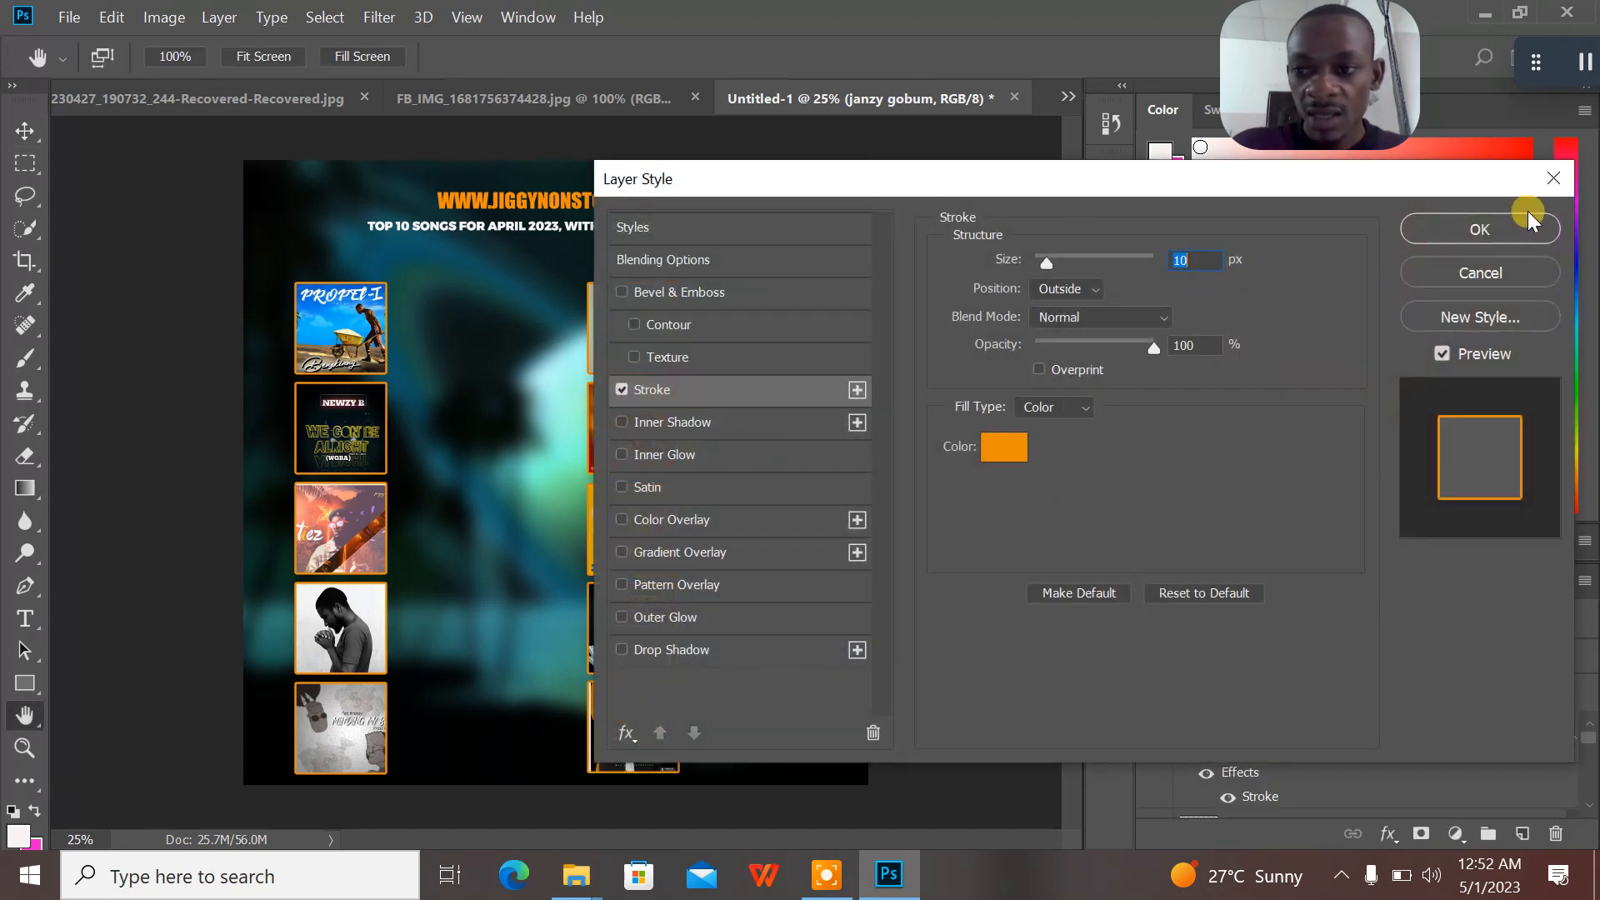
left_click(1517, 228)
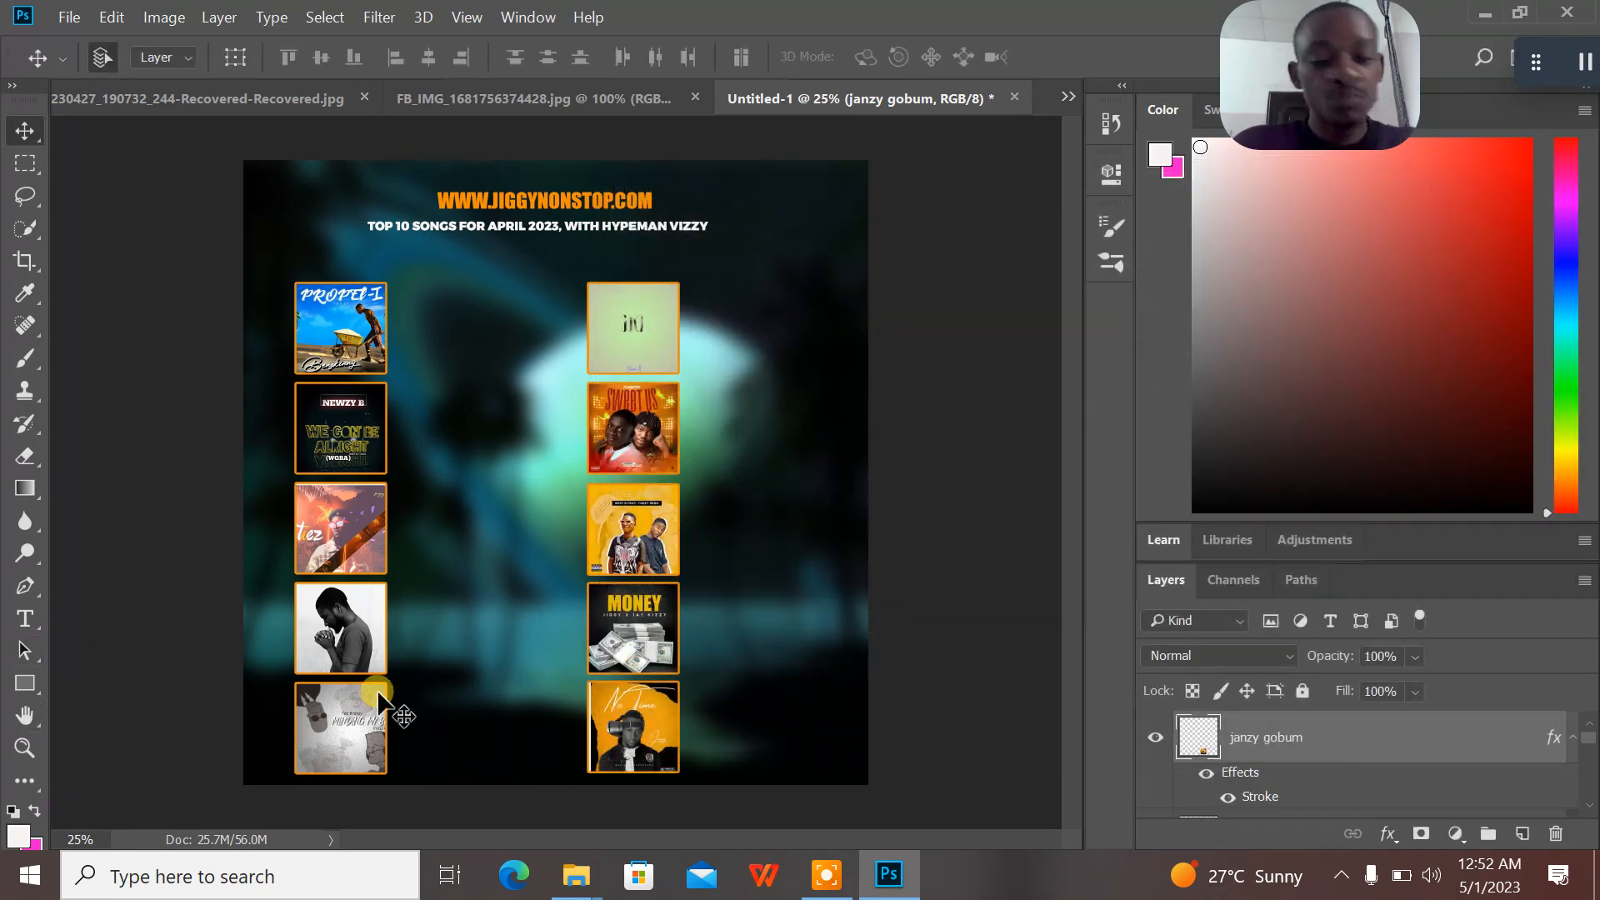
- Following the reference flyer's underlines, draw a thin white rectangle about 815 by 20 px between the two fourth-row covers
left_click(621, 107)
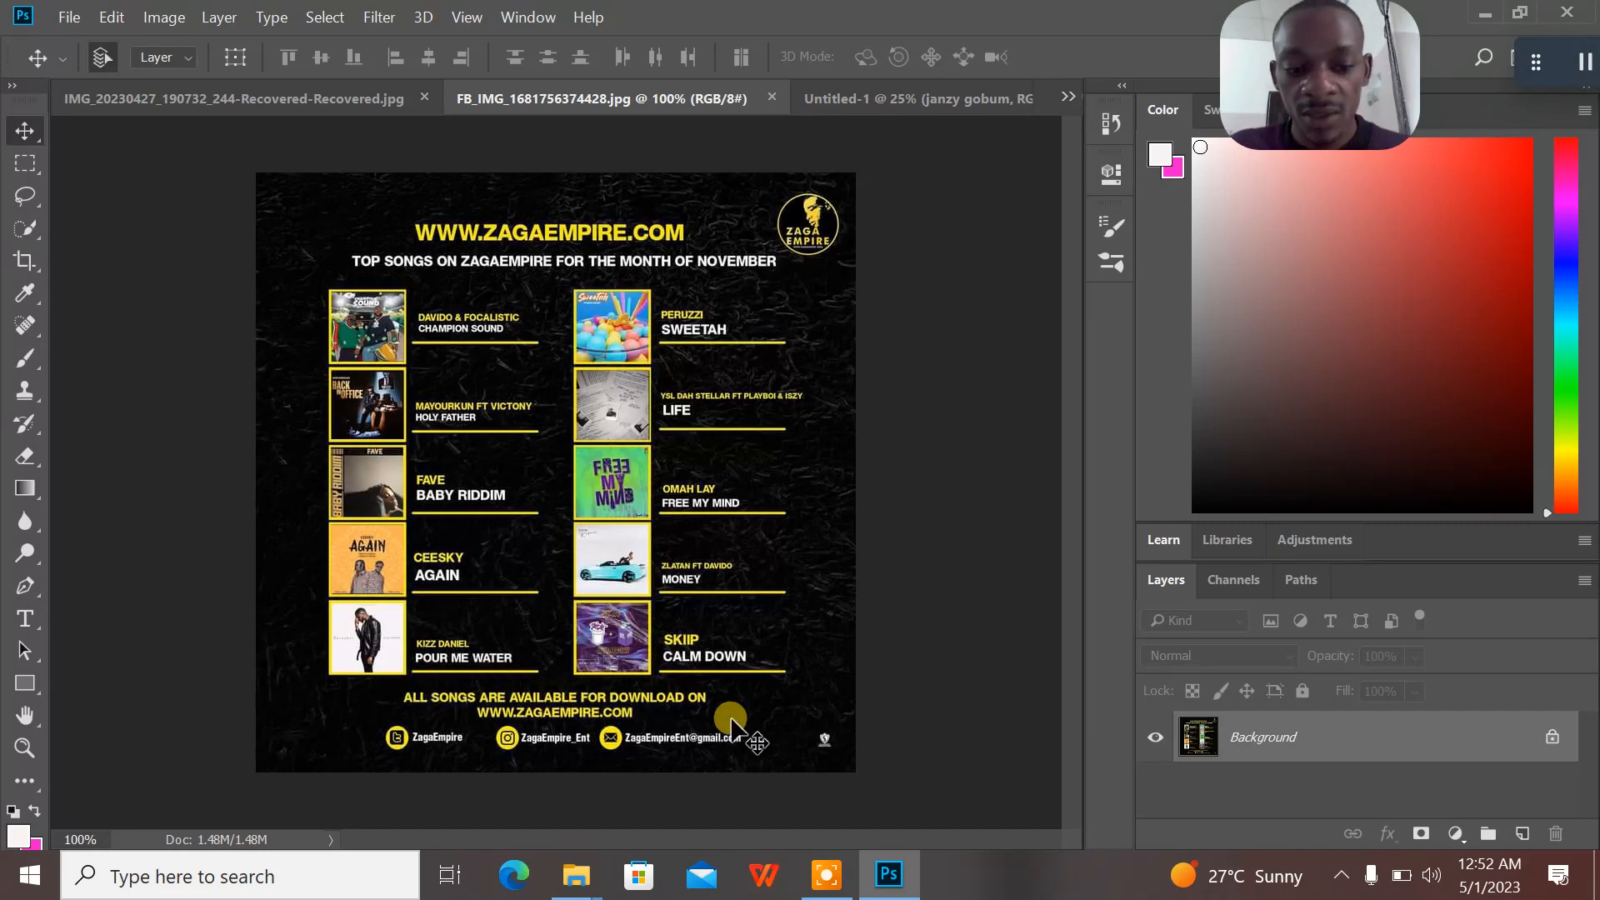
left_click(890, 875)
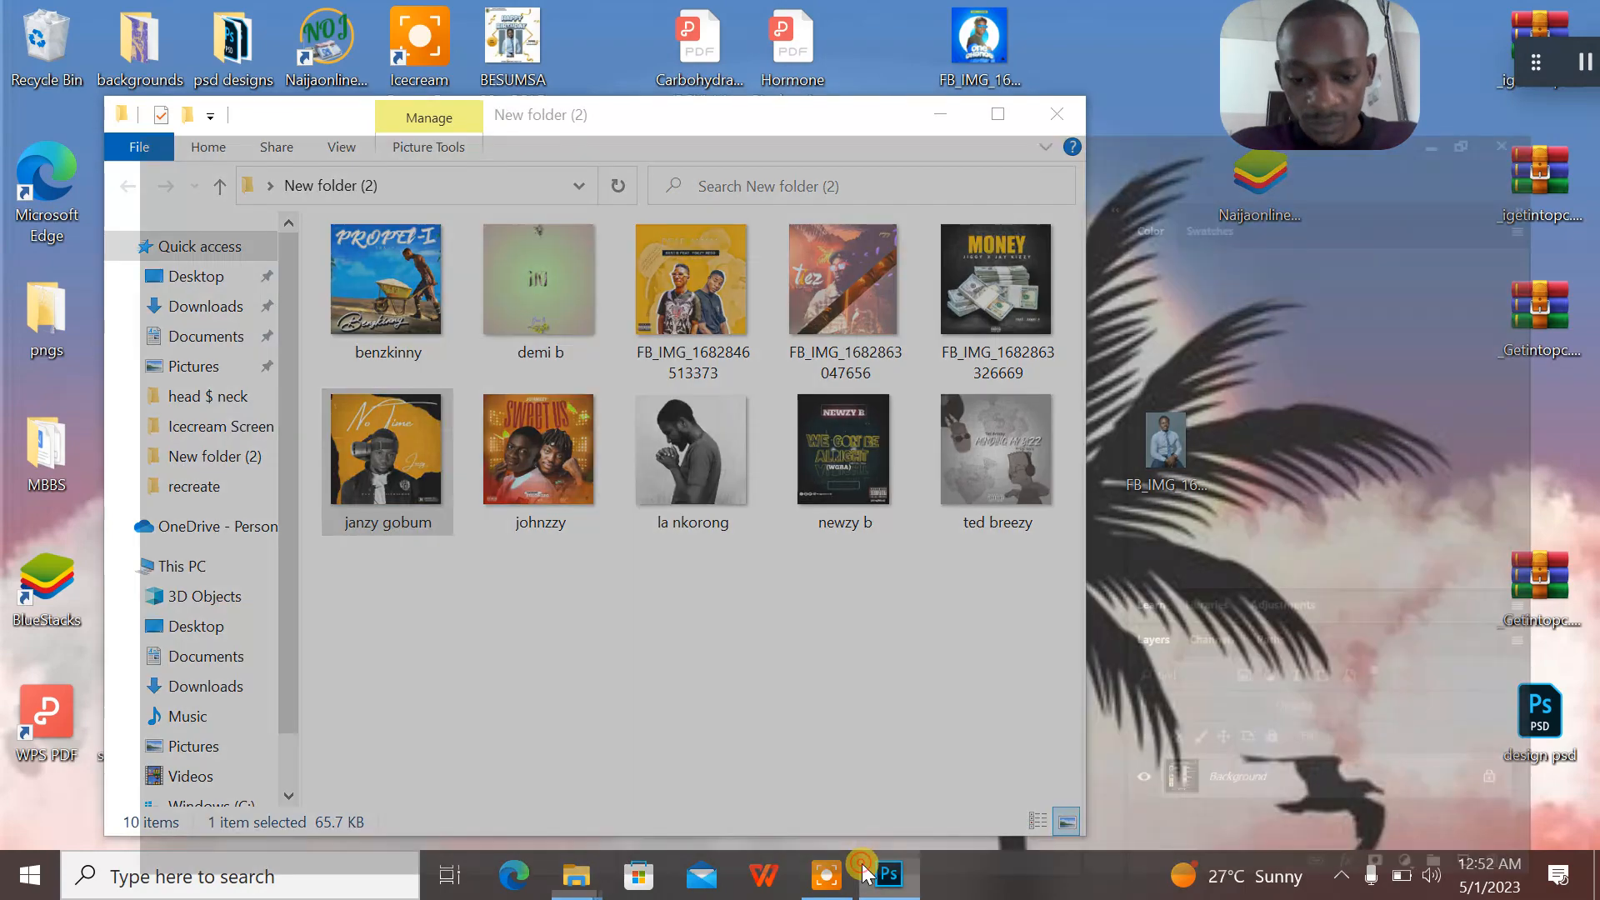
left_click(888, 875)
left_click(894, 104)
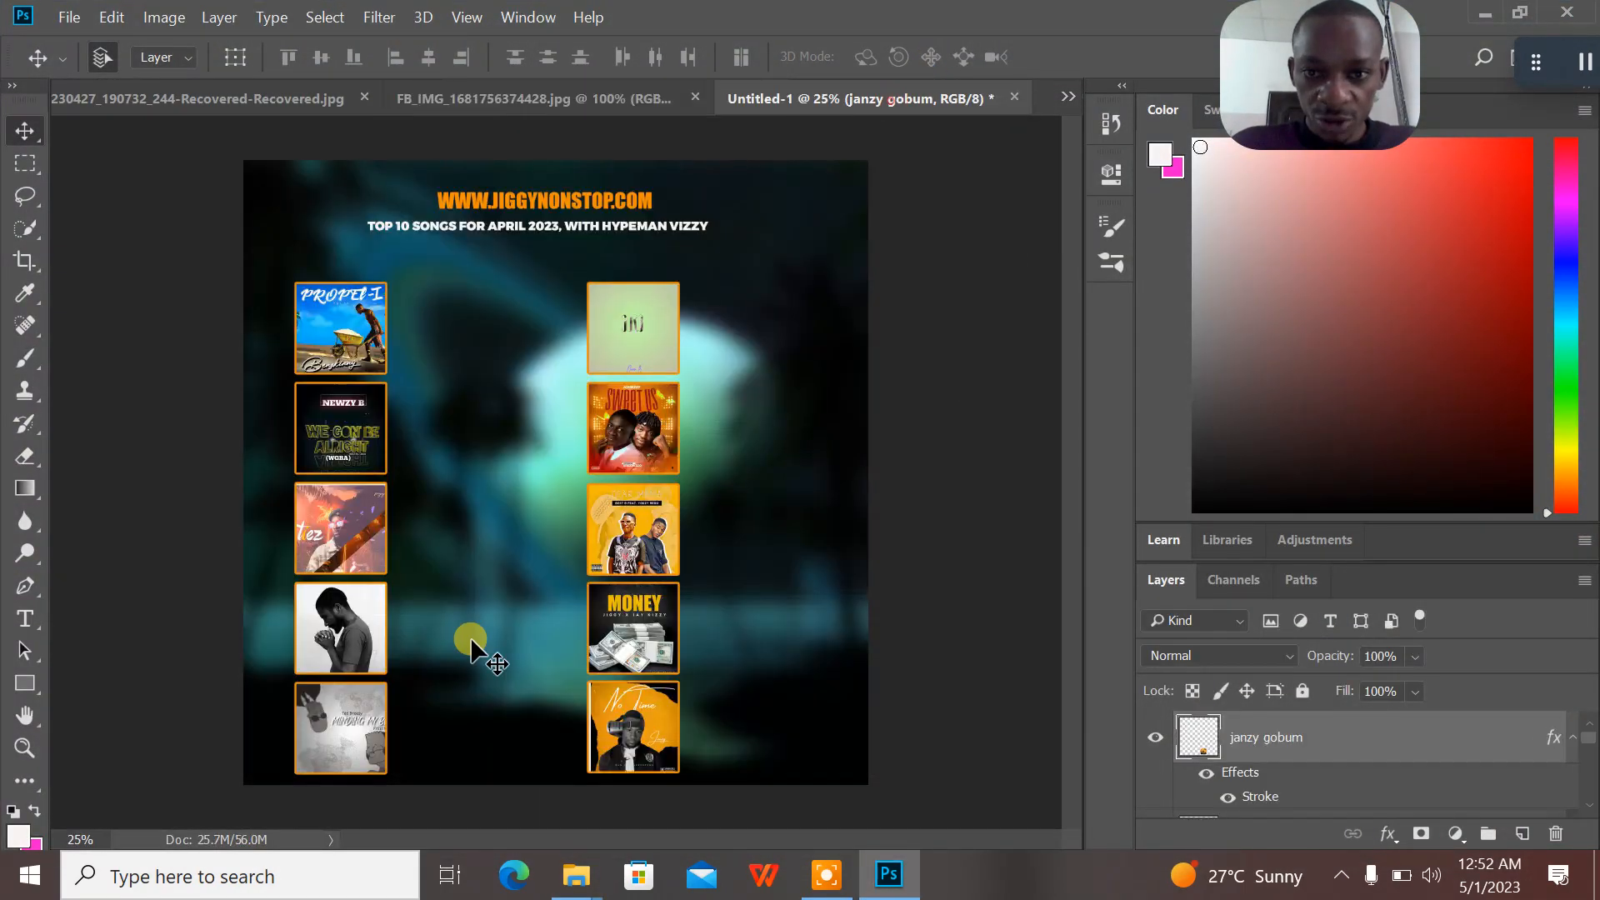
left_click(25, 688)
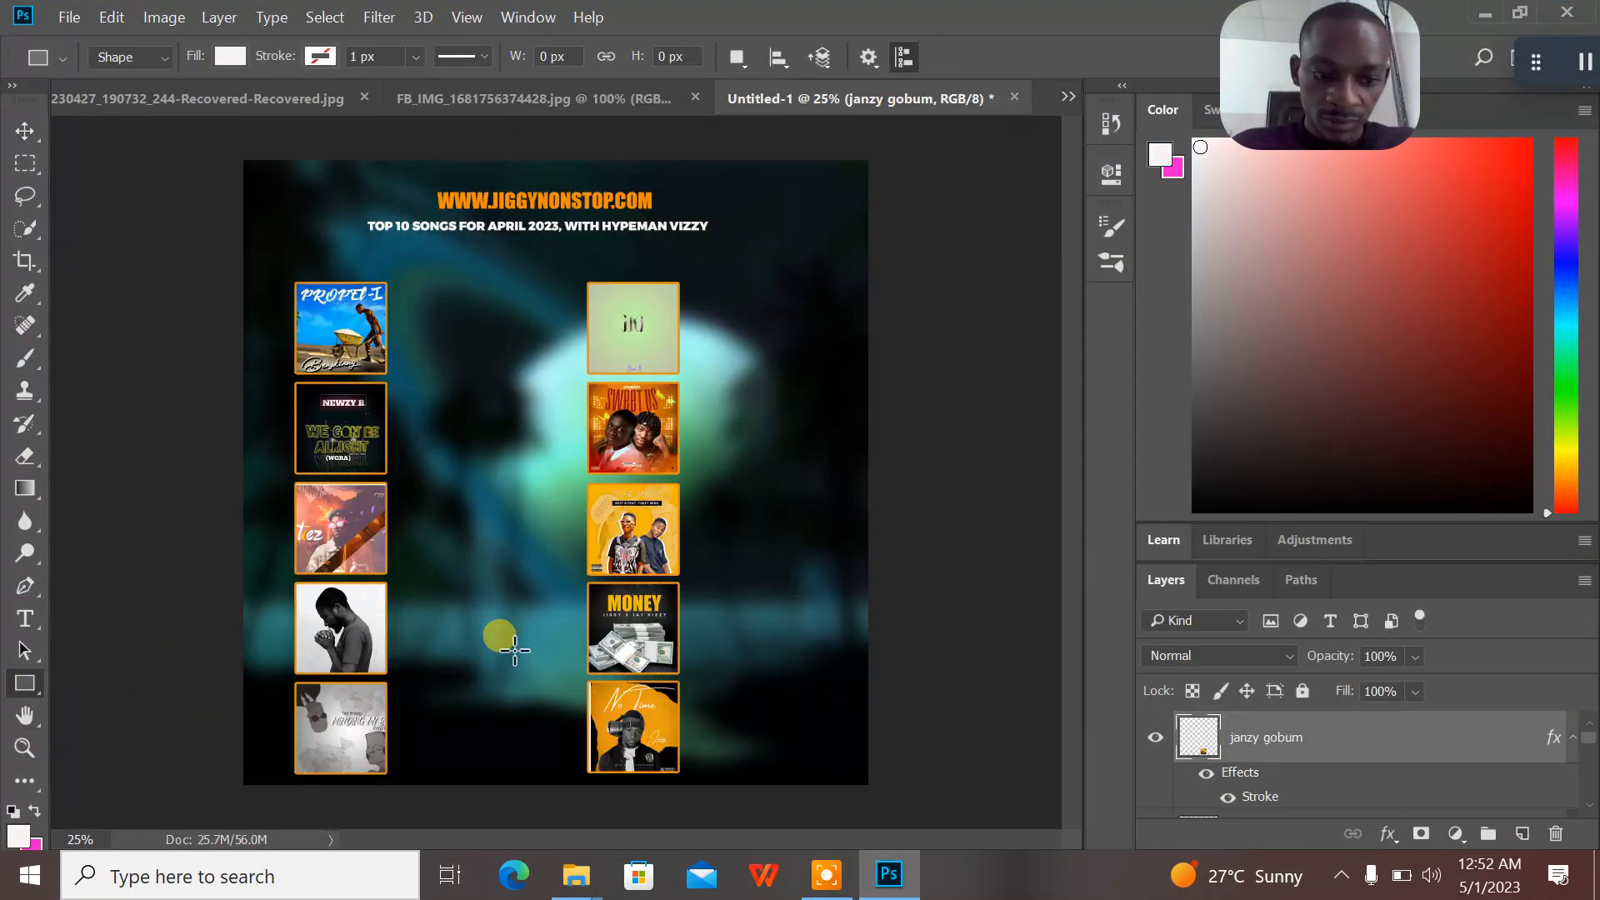
left_click_drag(410, 618, 580, 621)
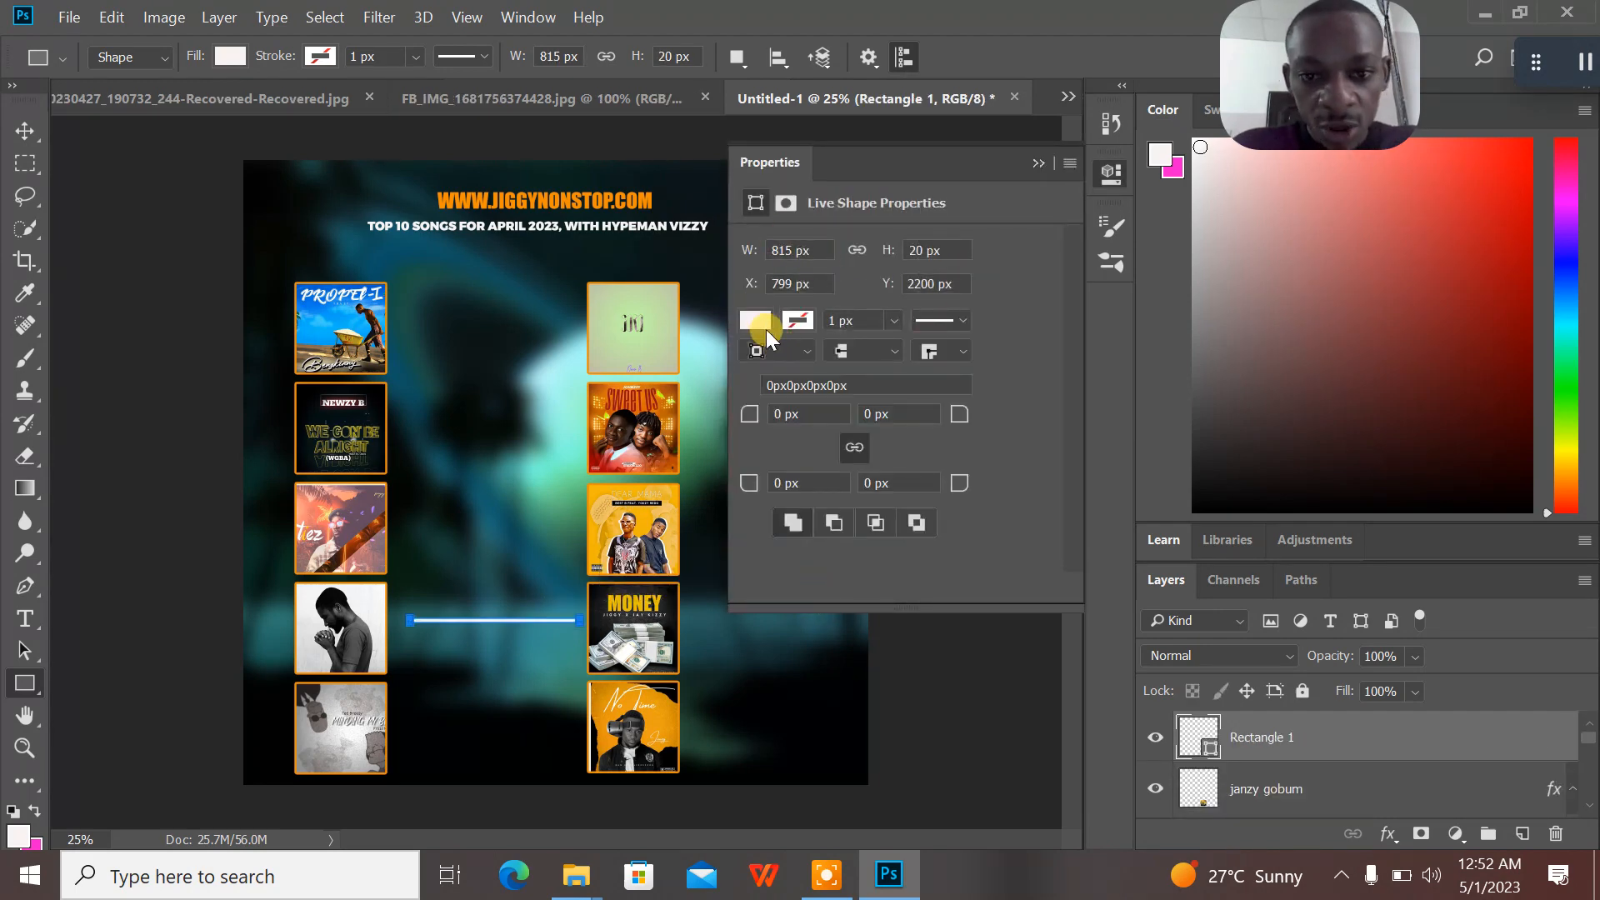
- Fill the thin rectangle with orange #eb8e0a sampled from the artwork on the canvas
left_click(762, 318)
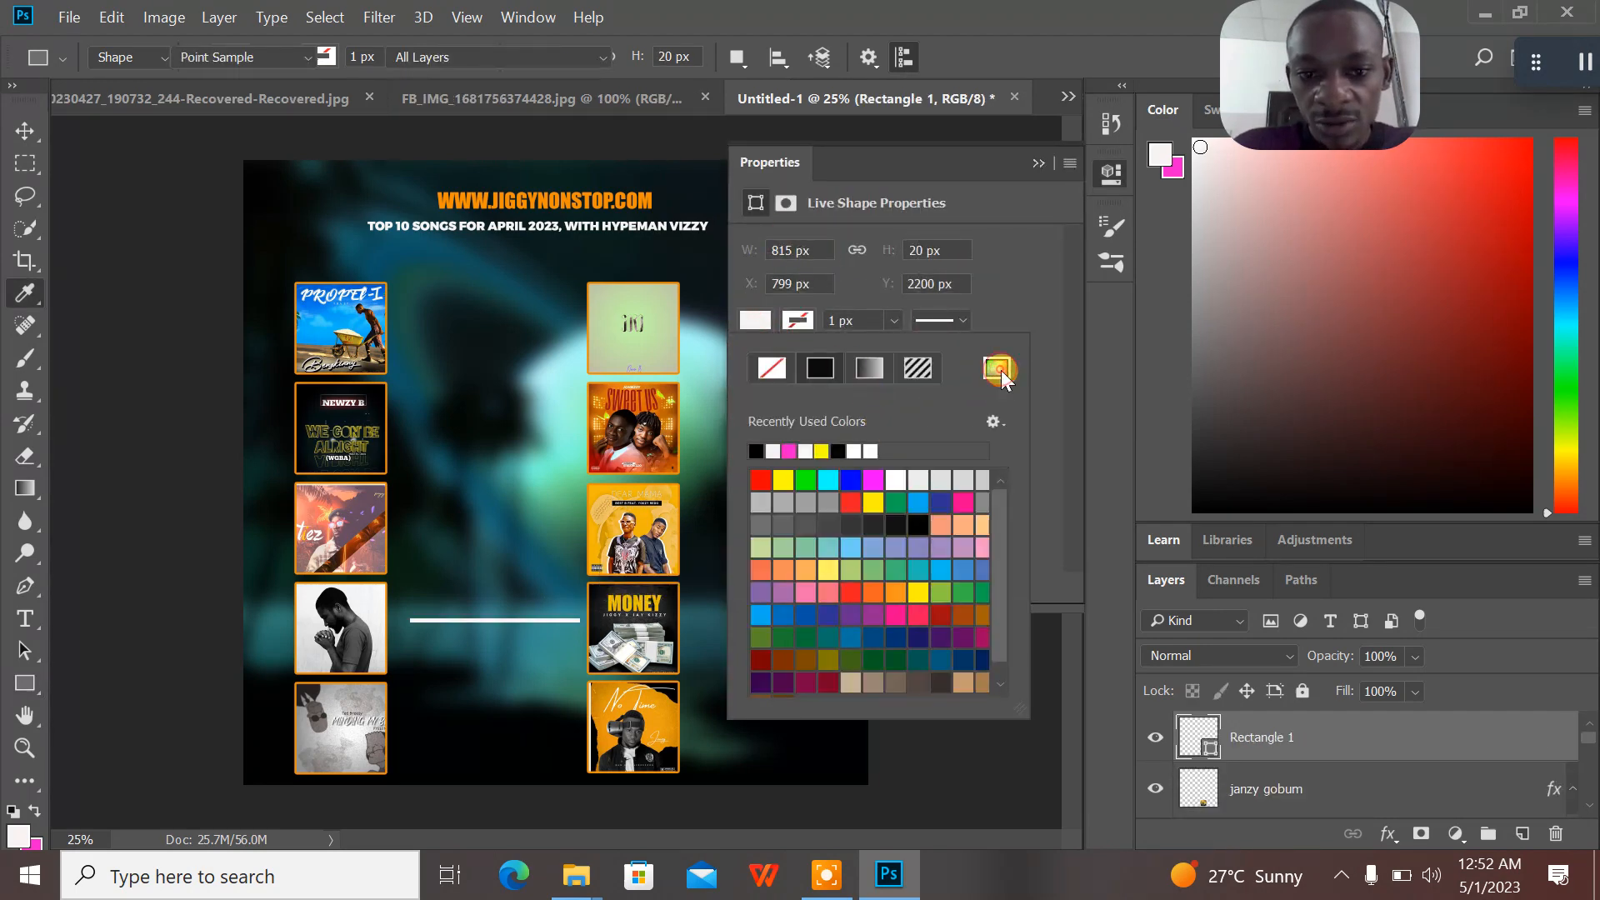
left_click(999, 369)
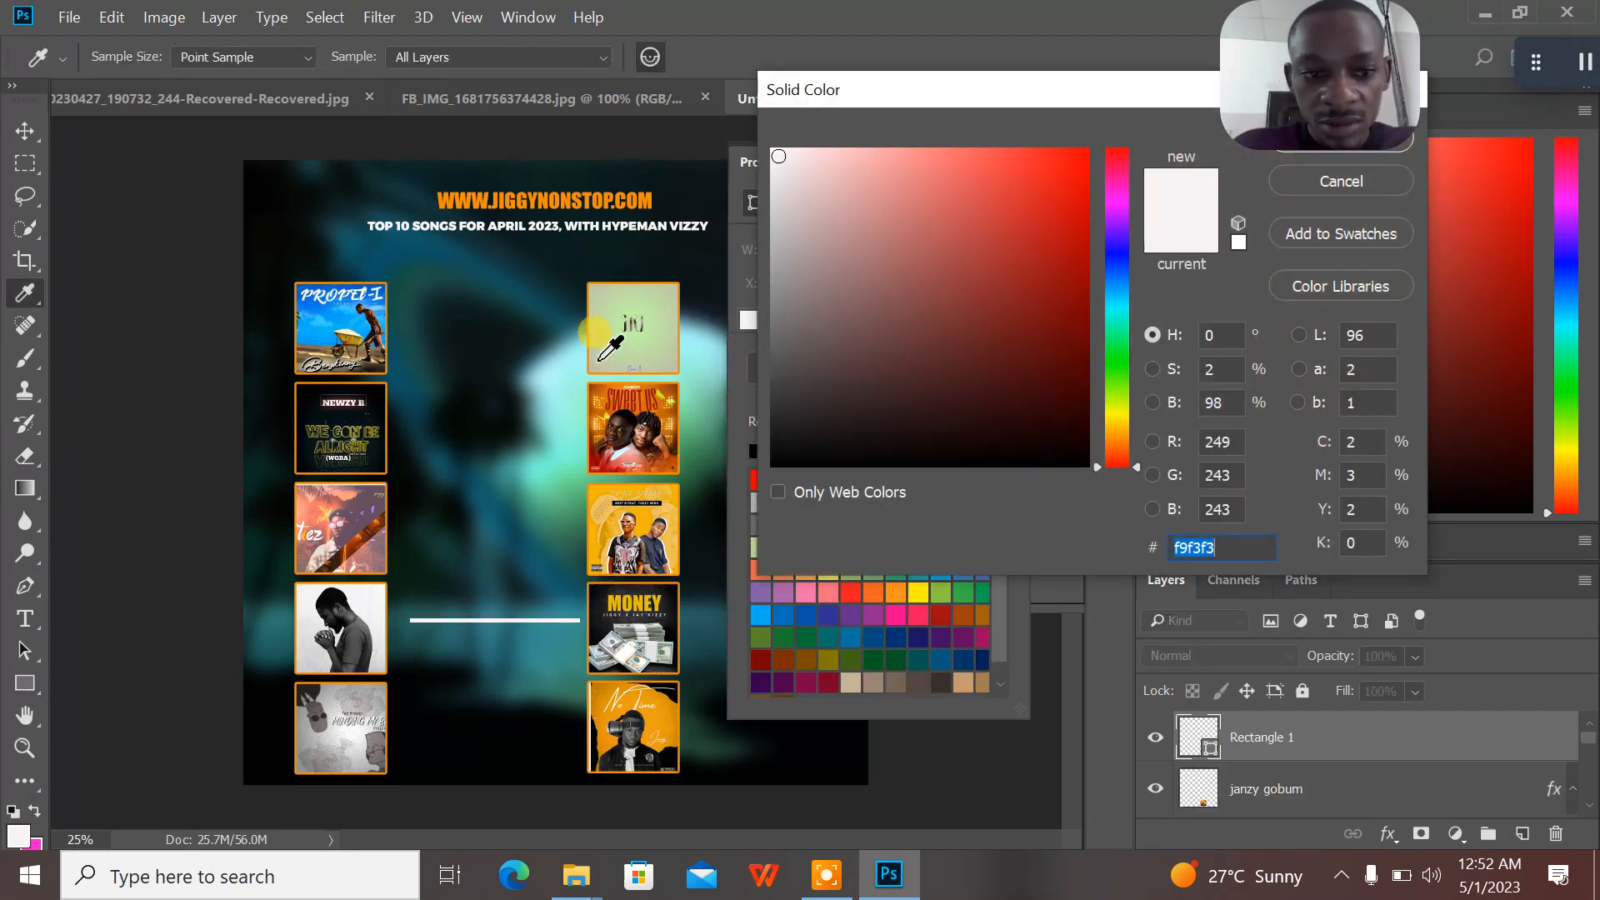
left_click(674, 481)
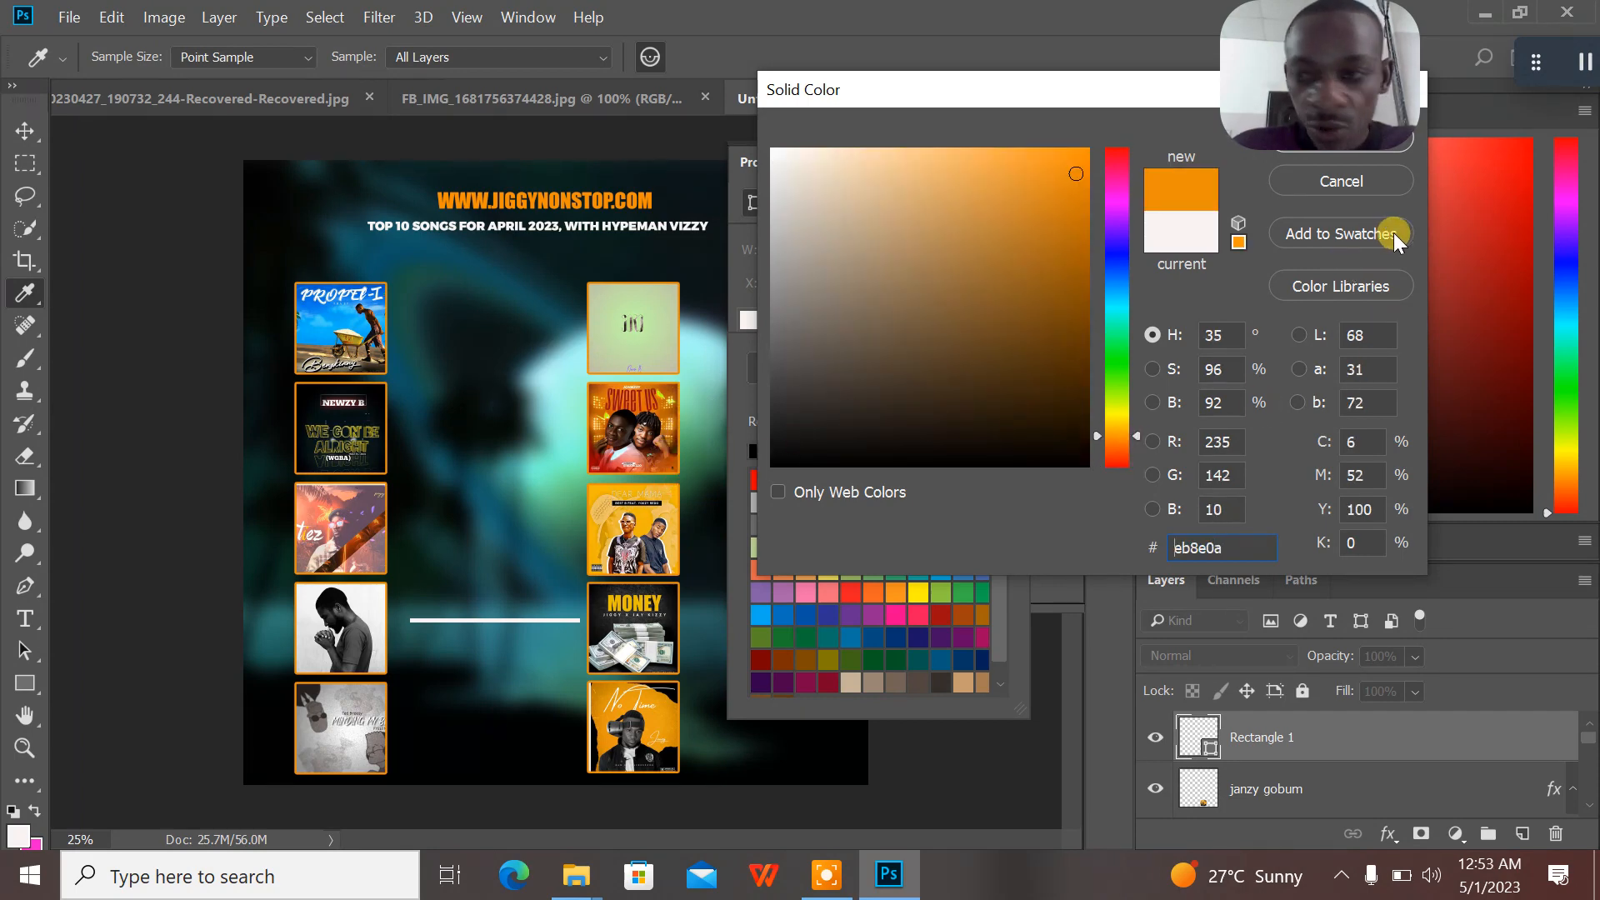
left_click(1391, 137)
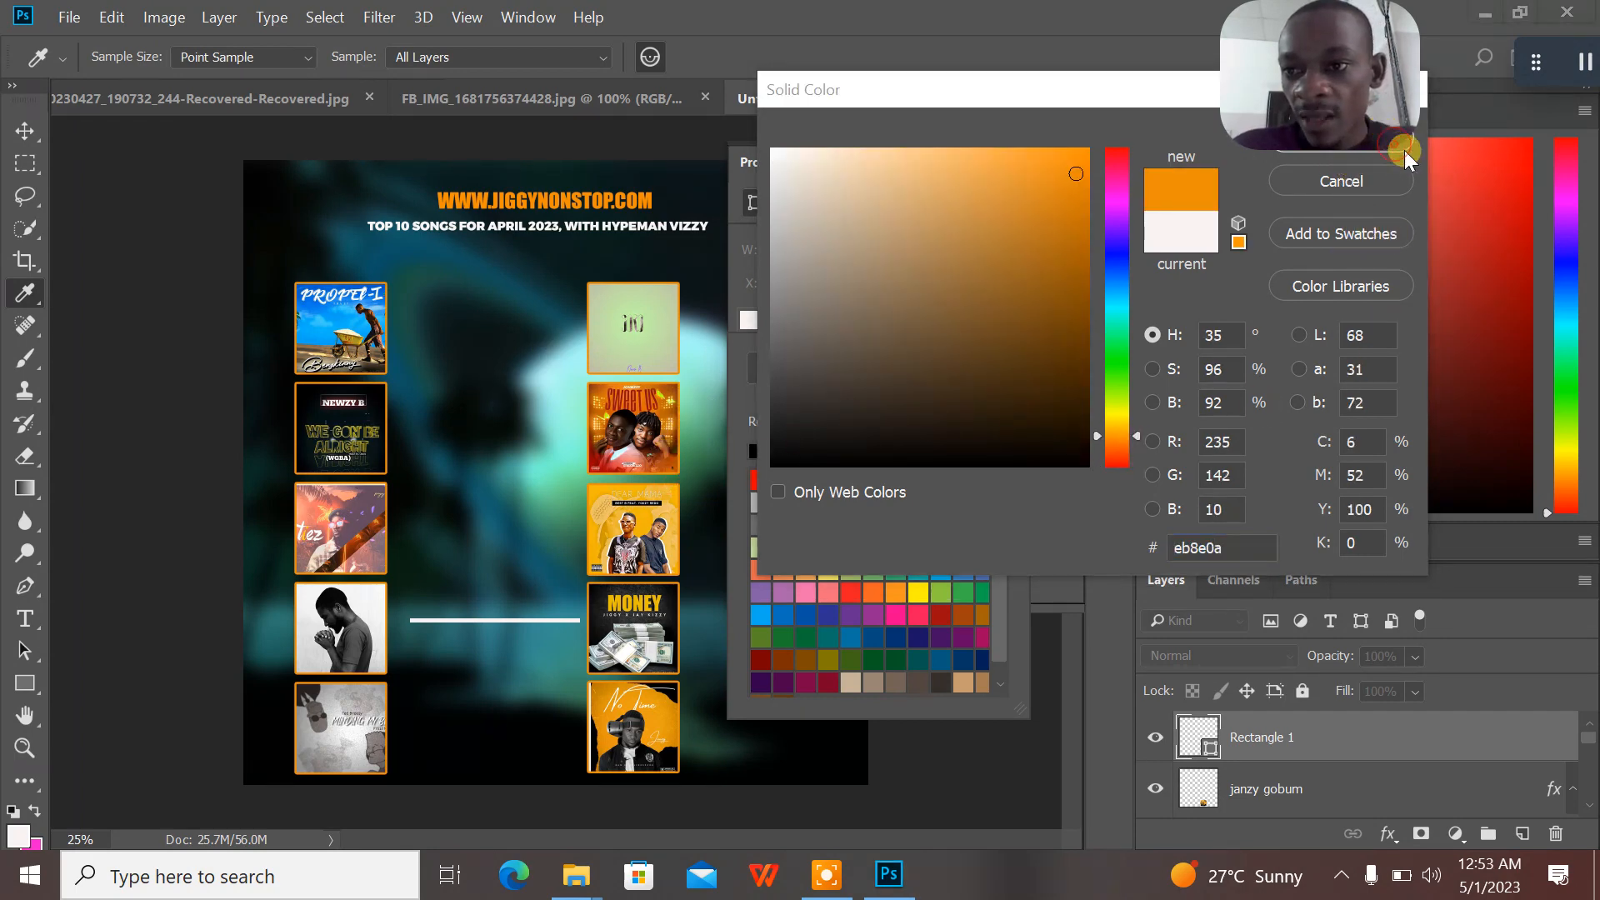
left_click_drag(1389, 121, 1537, 123)
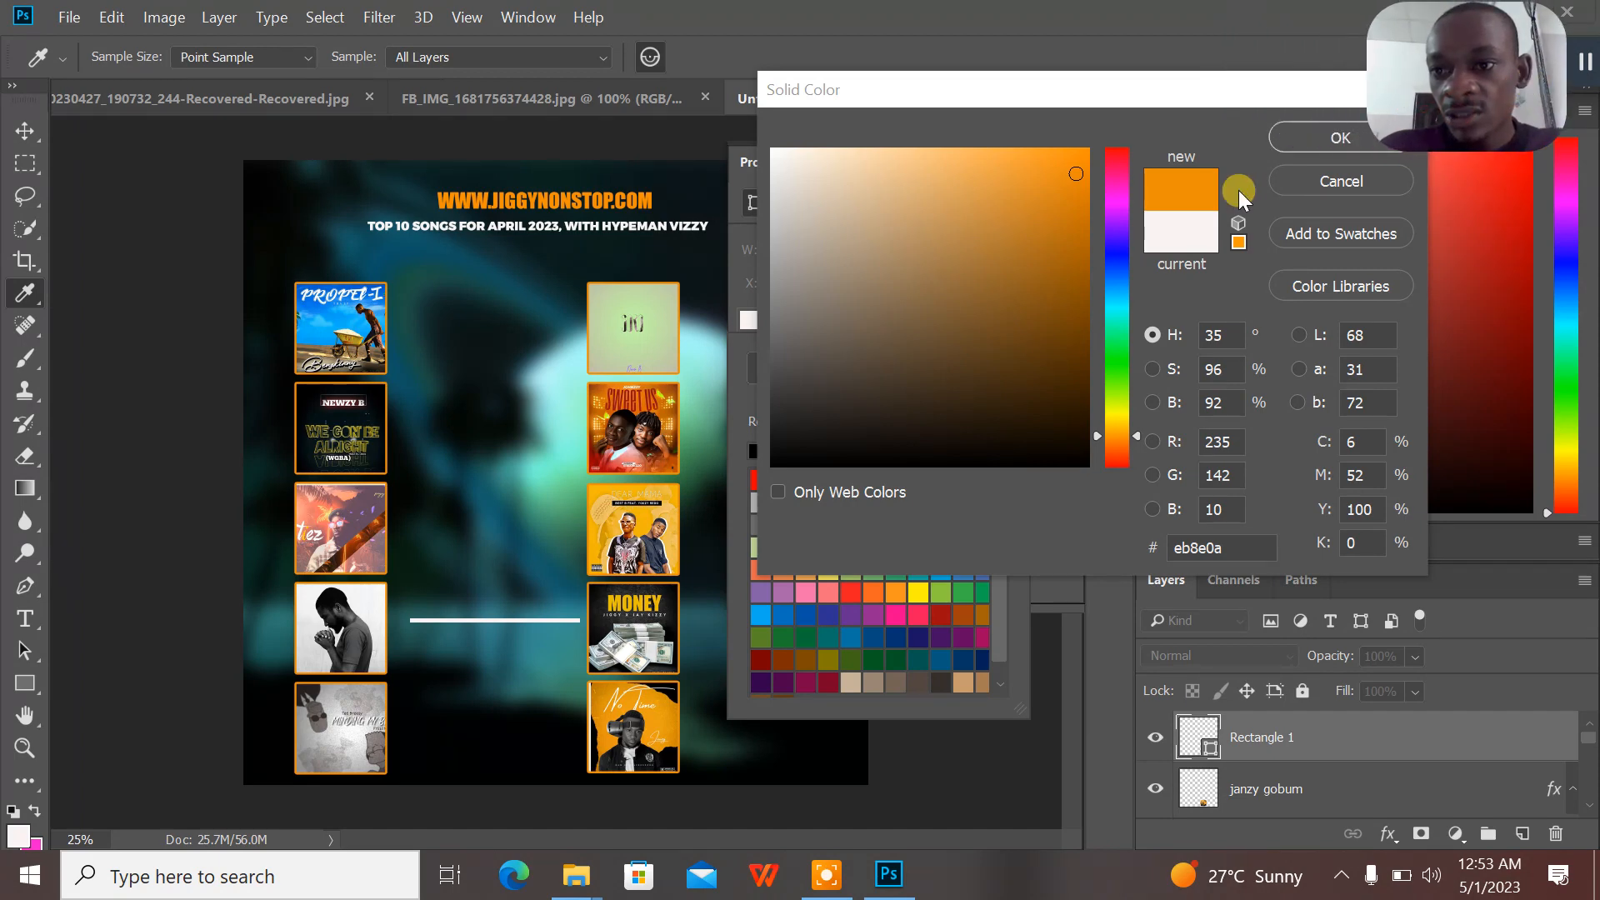
left_click(1326, 141)
left_click(1281, 136)
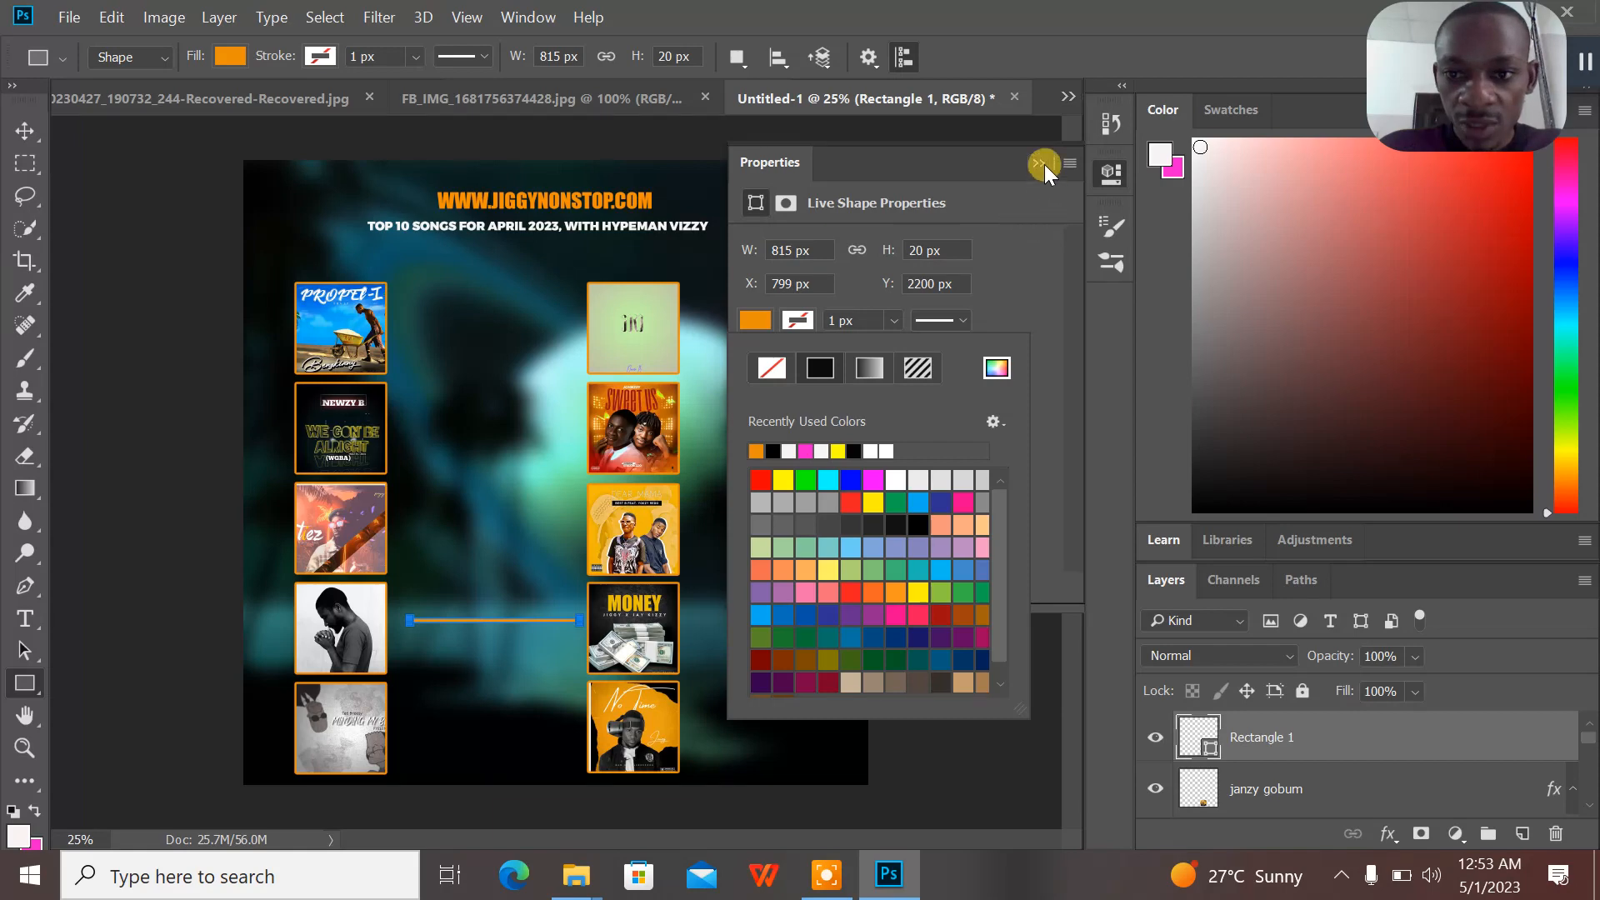
left_click(1037, 162)
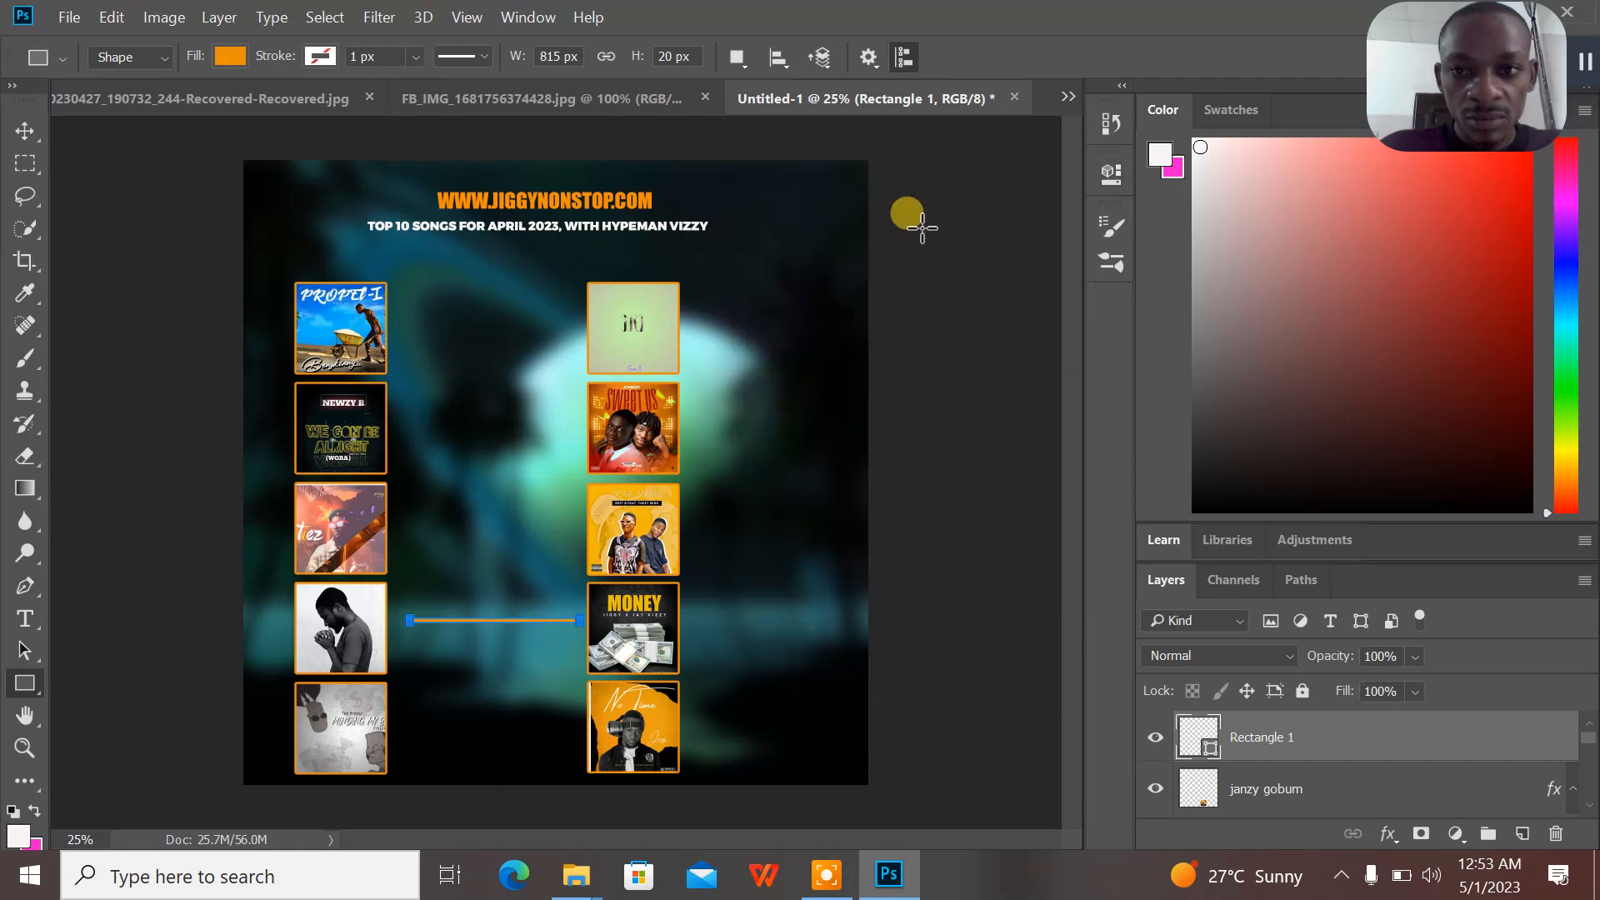
- Move the orange line against the bottom-left cover and place two duplicates beside the fourth and third covers of the left column
left_click(24, 131)
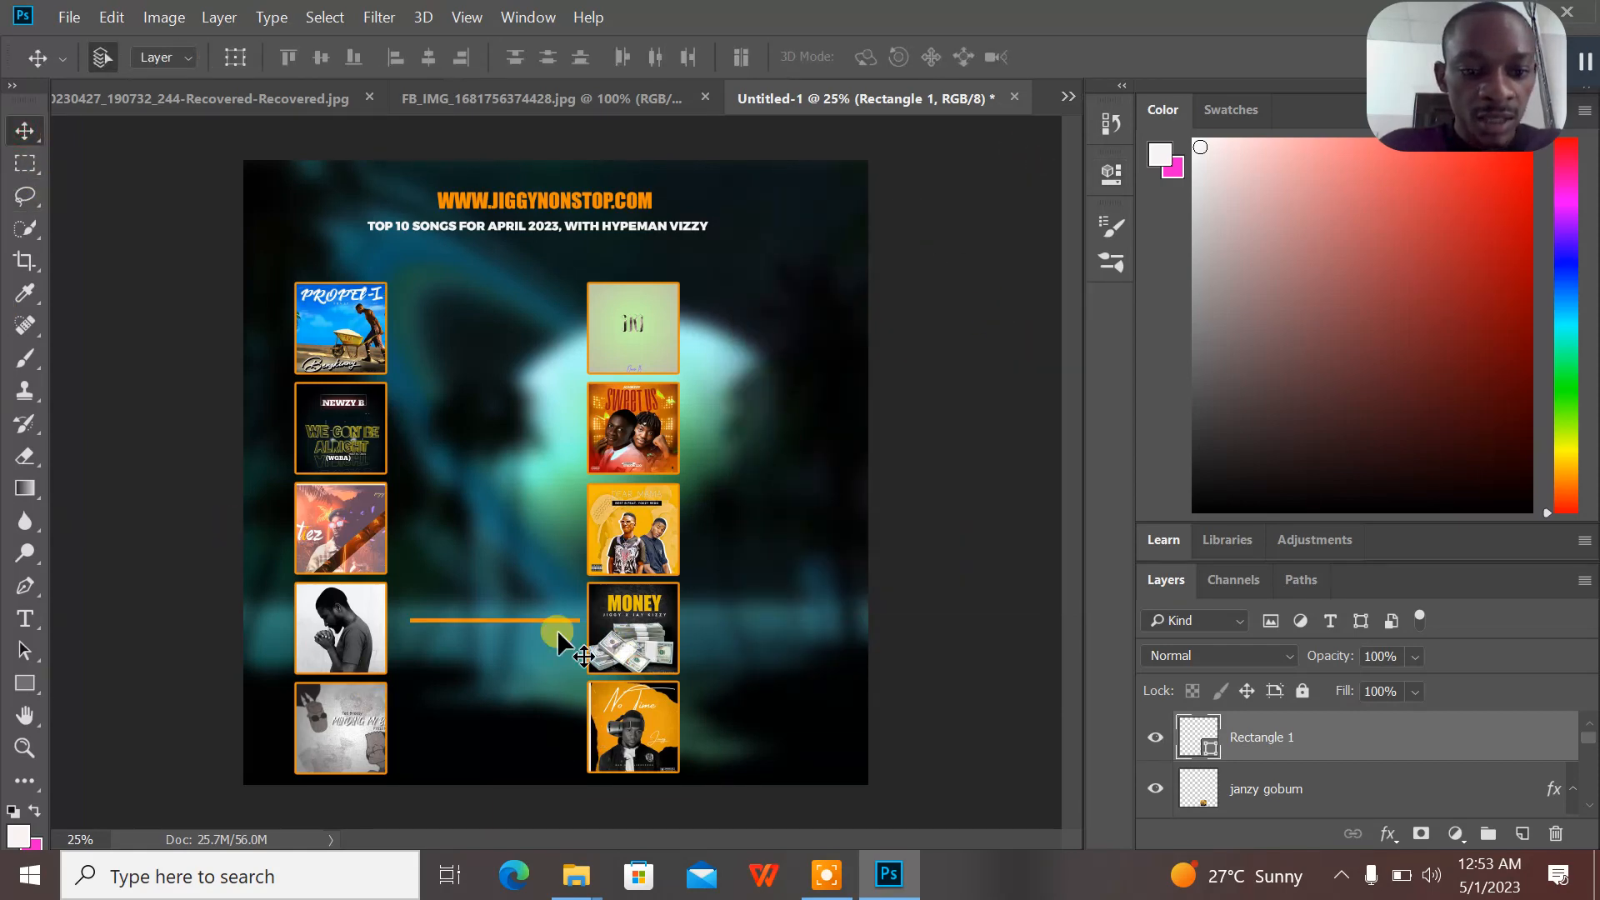
left_click_drag(532, 618, 508, 757)
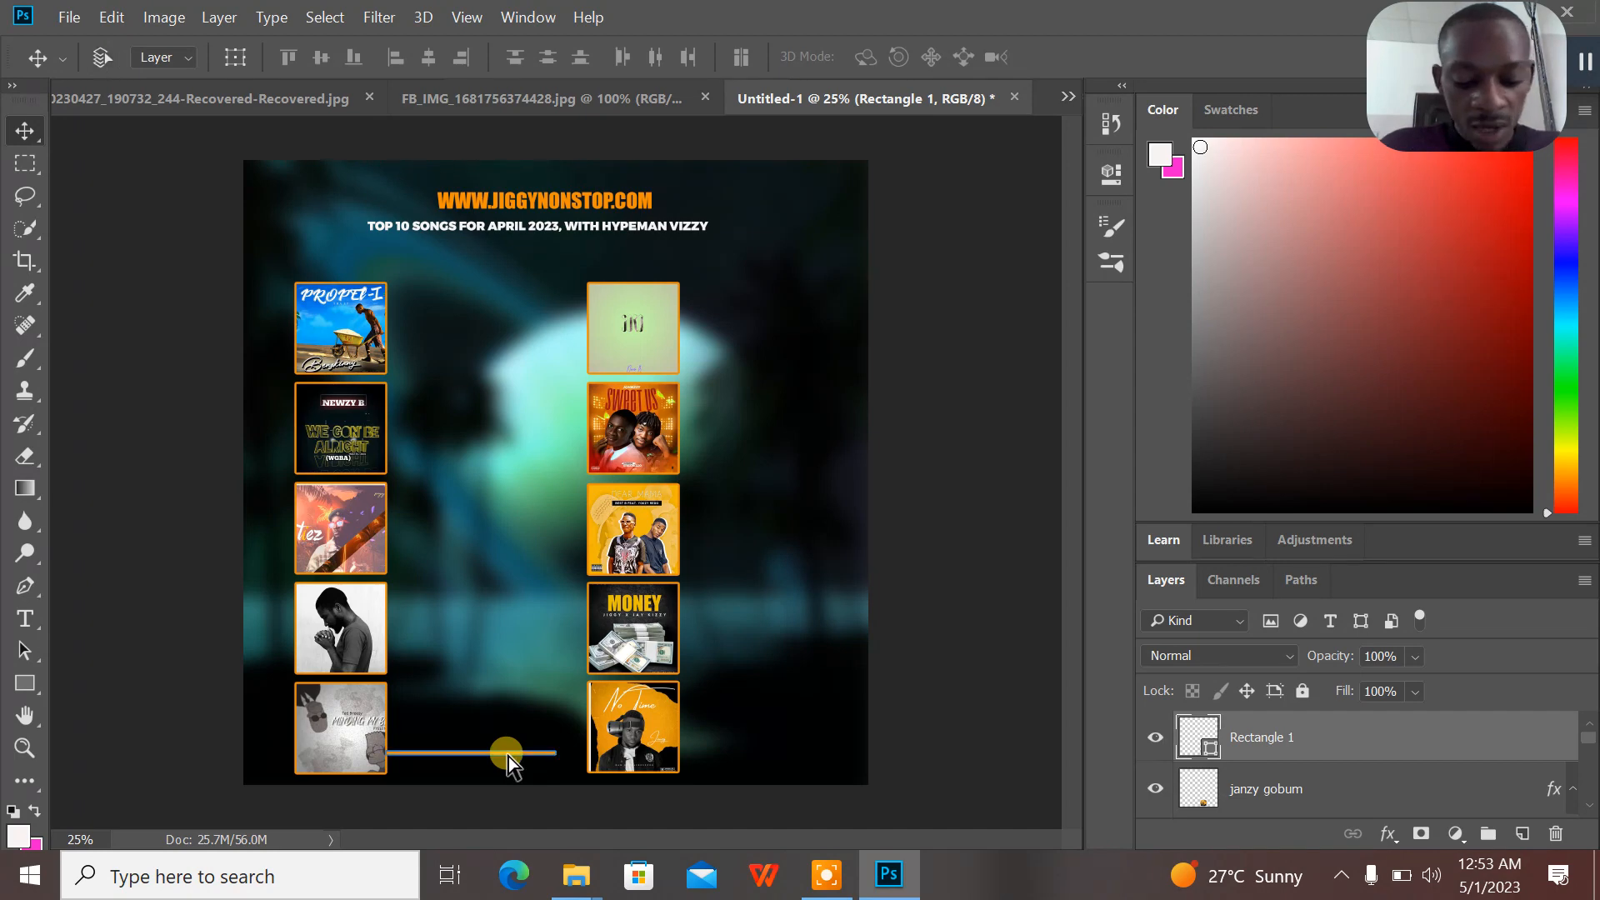
left_click(507, 755, "alt")
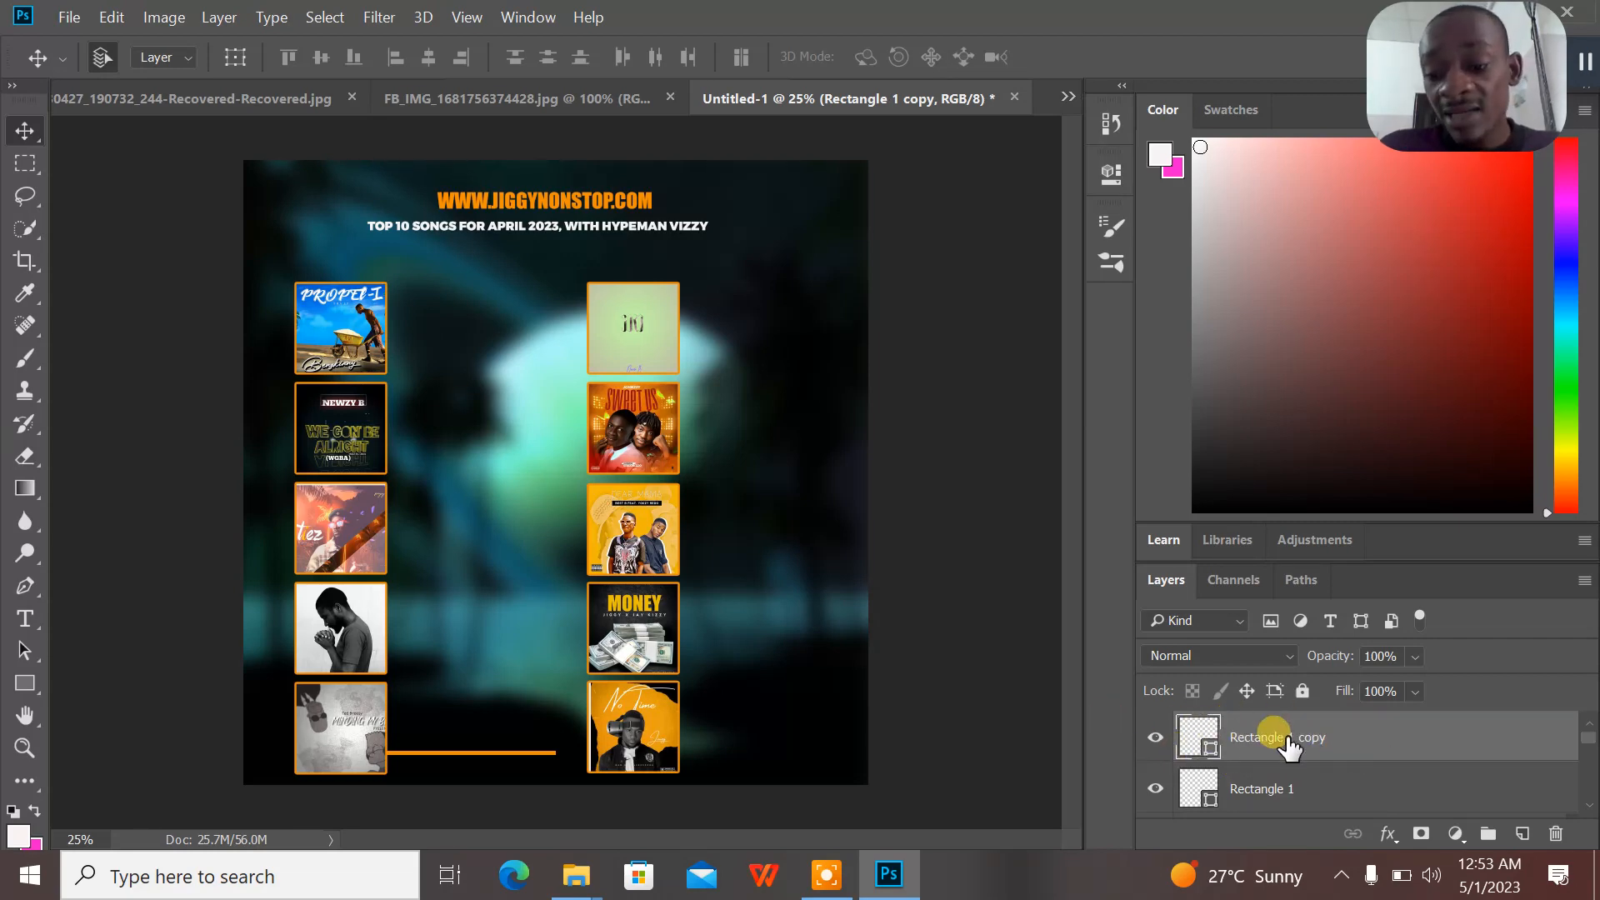
left_click(498, 750)
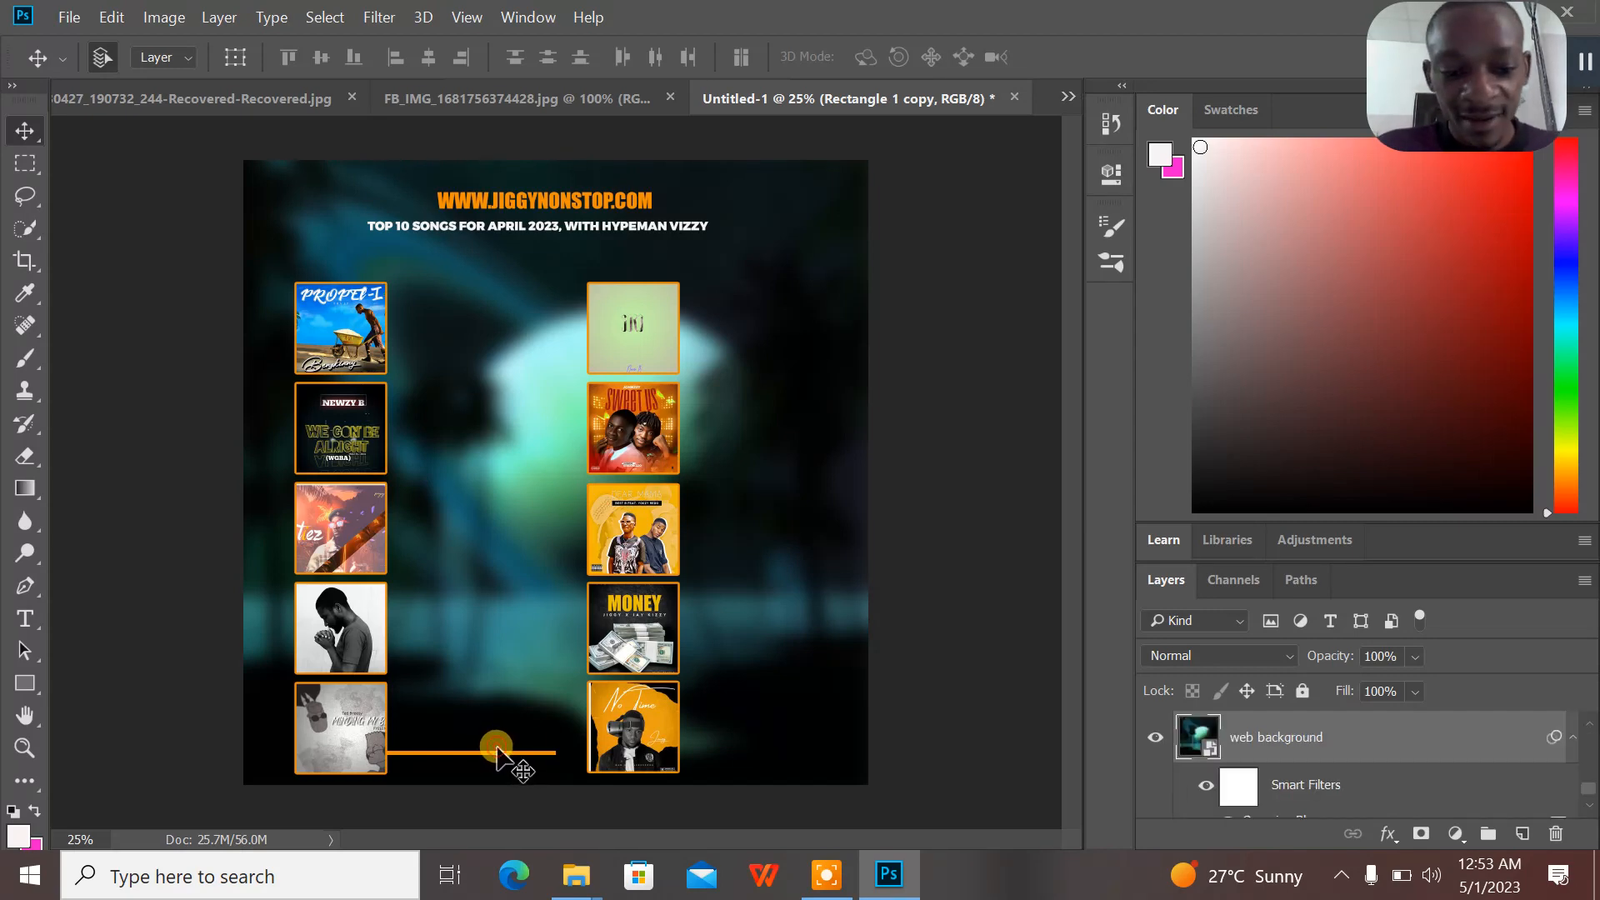
left_click(498, 752)
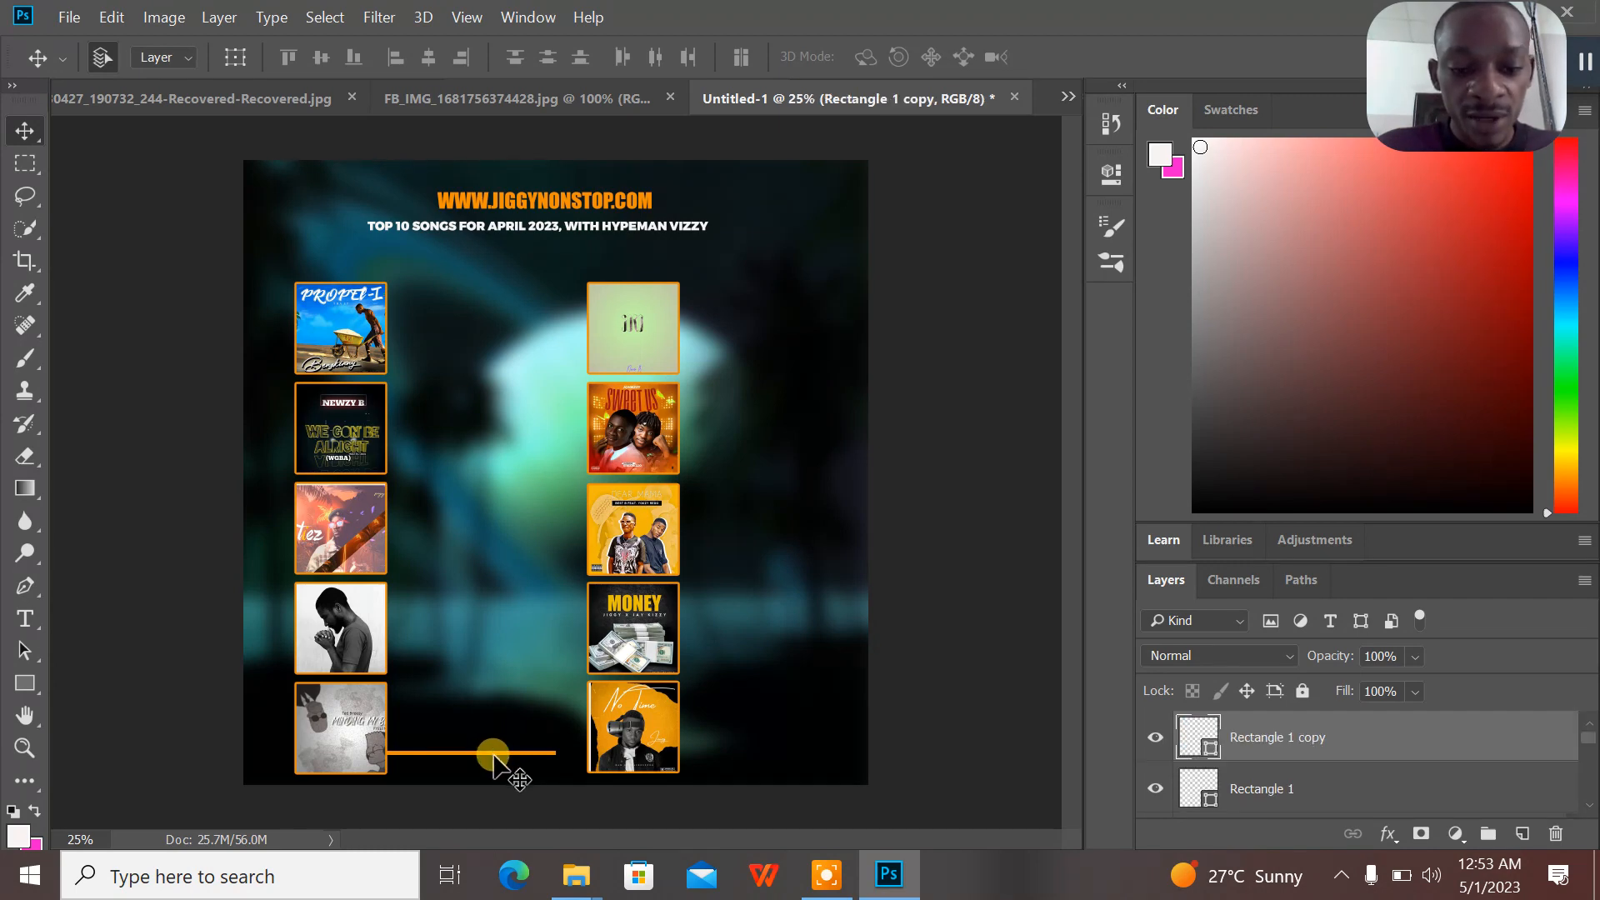
left_click_drag(492, 752, 494, 654)
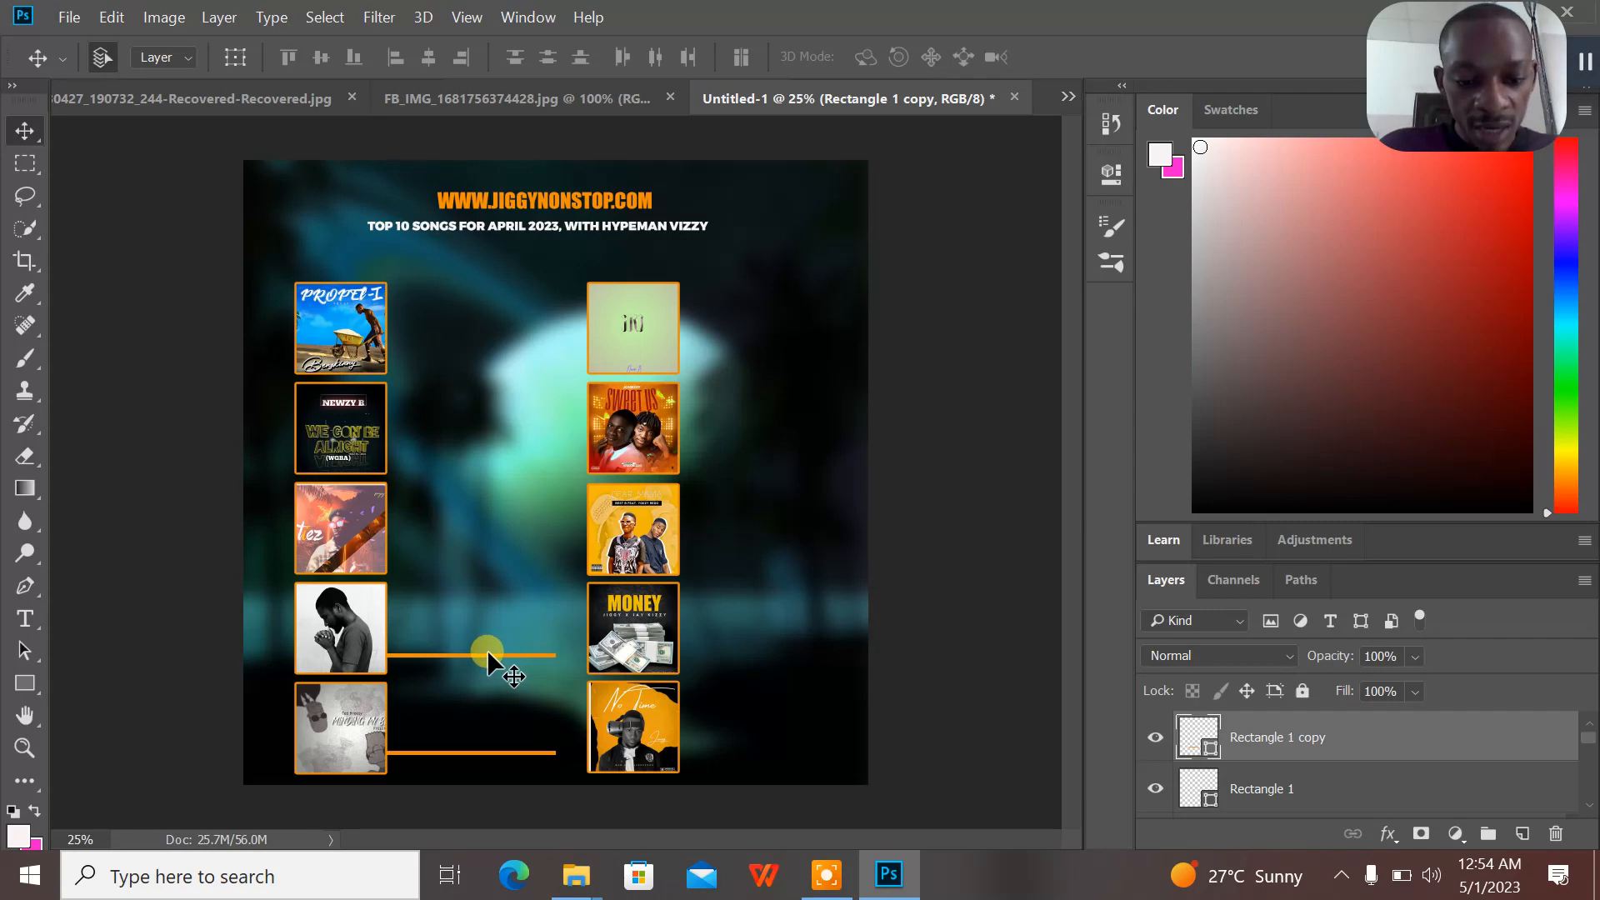
key("ctrl+j")
left_click_drag(492, 653, 489, 550)
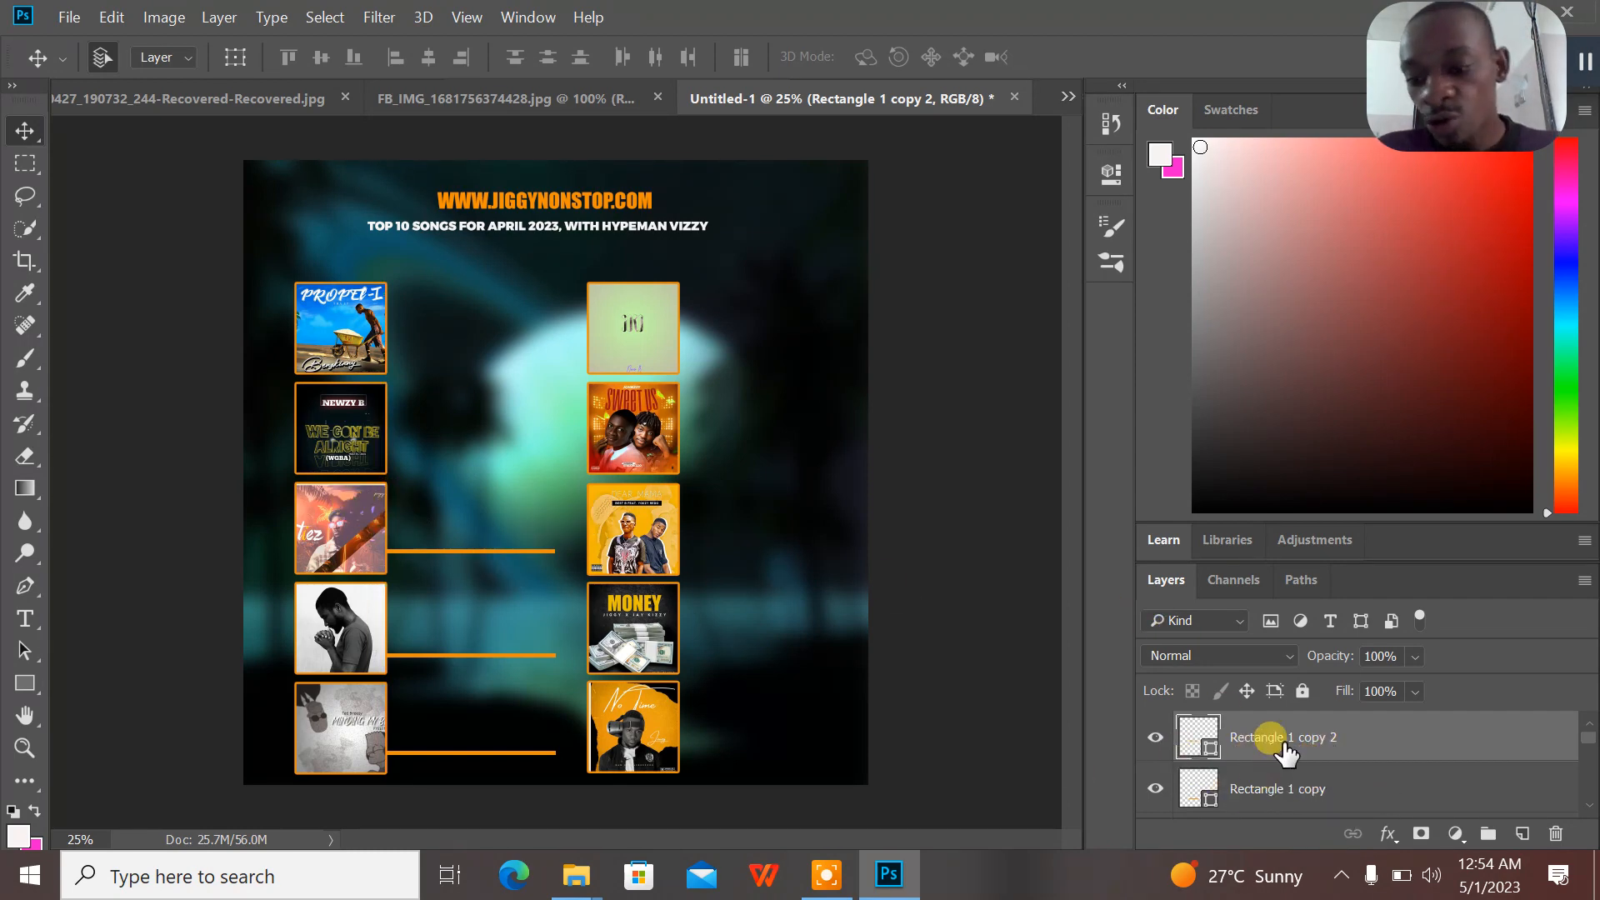
- Align the orange line beside the third left-column cover and place duplicates of it beside the second and first covers
left_click_drag(428, 550, 393, 557)
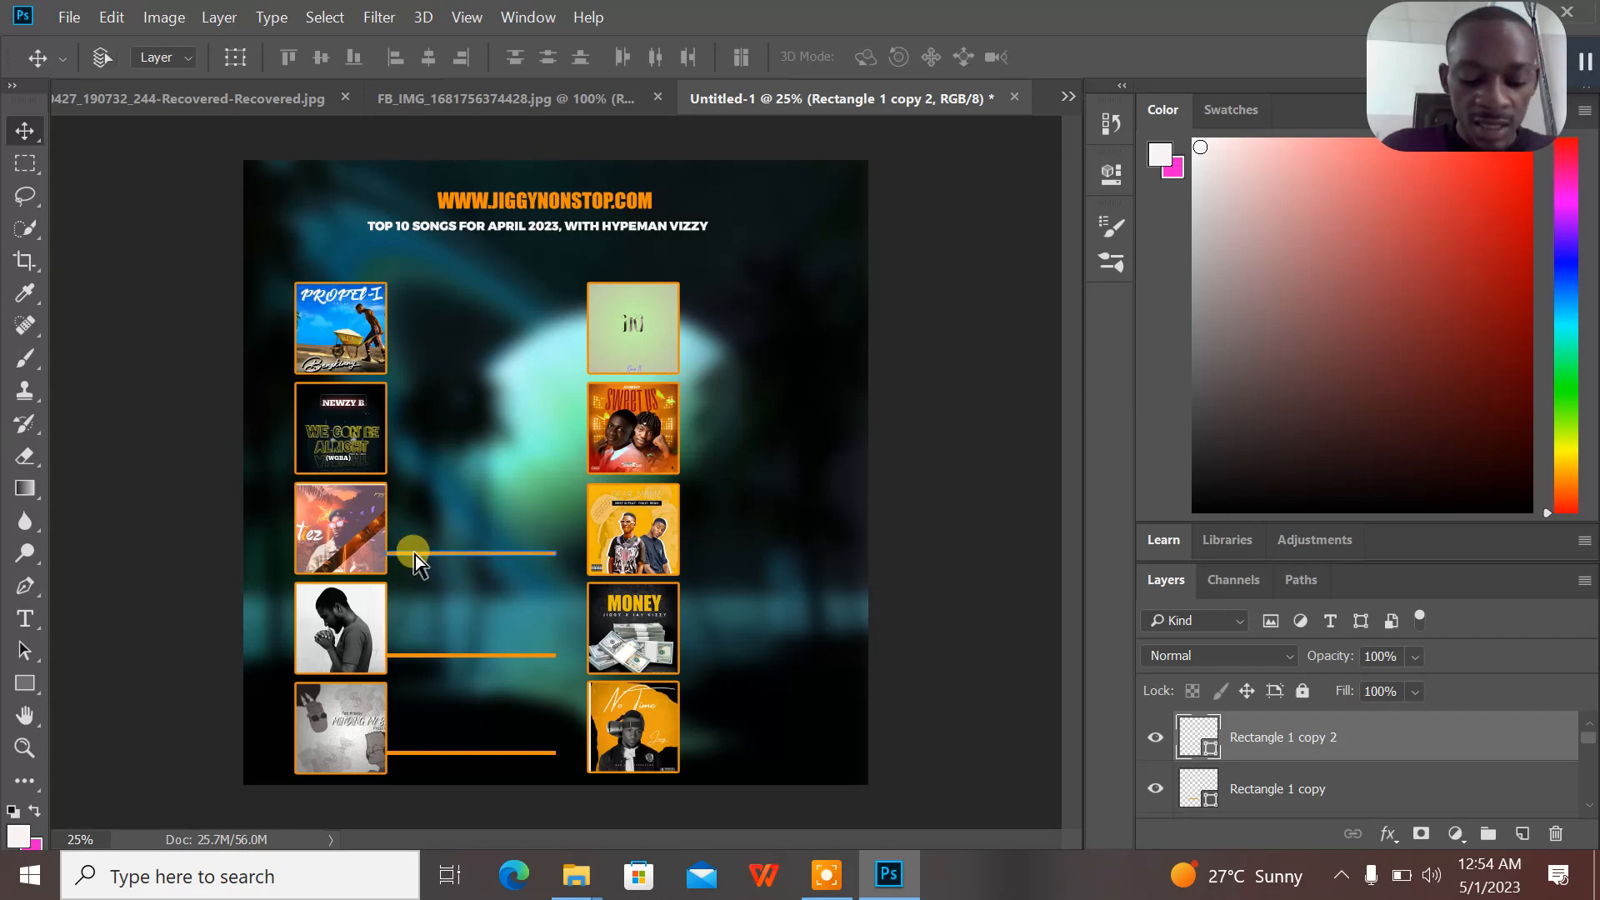
key("ctrl+j")
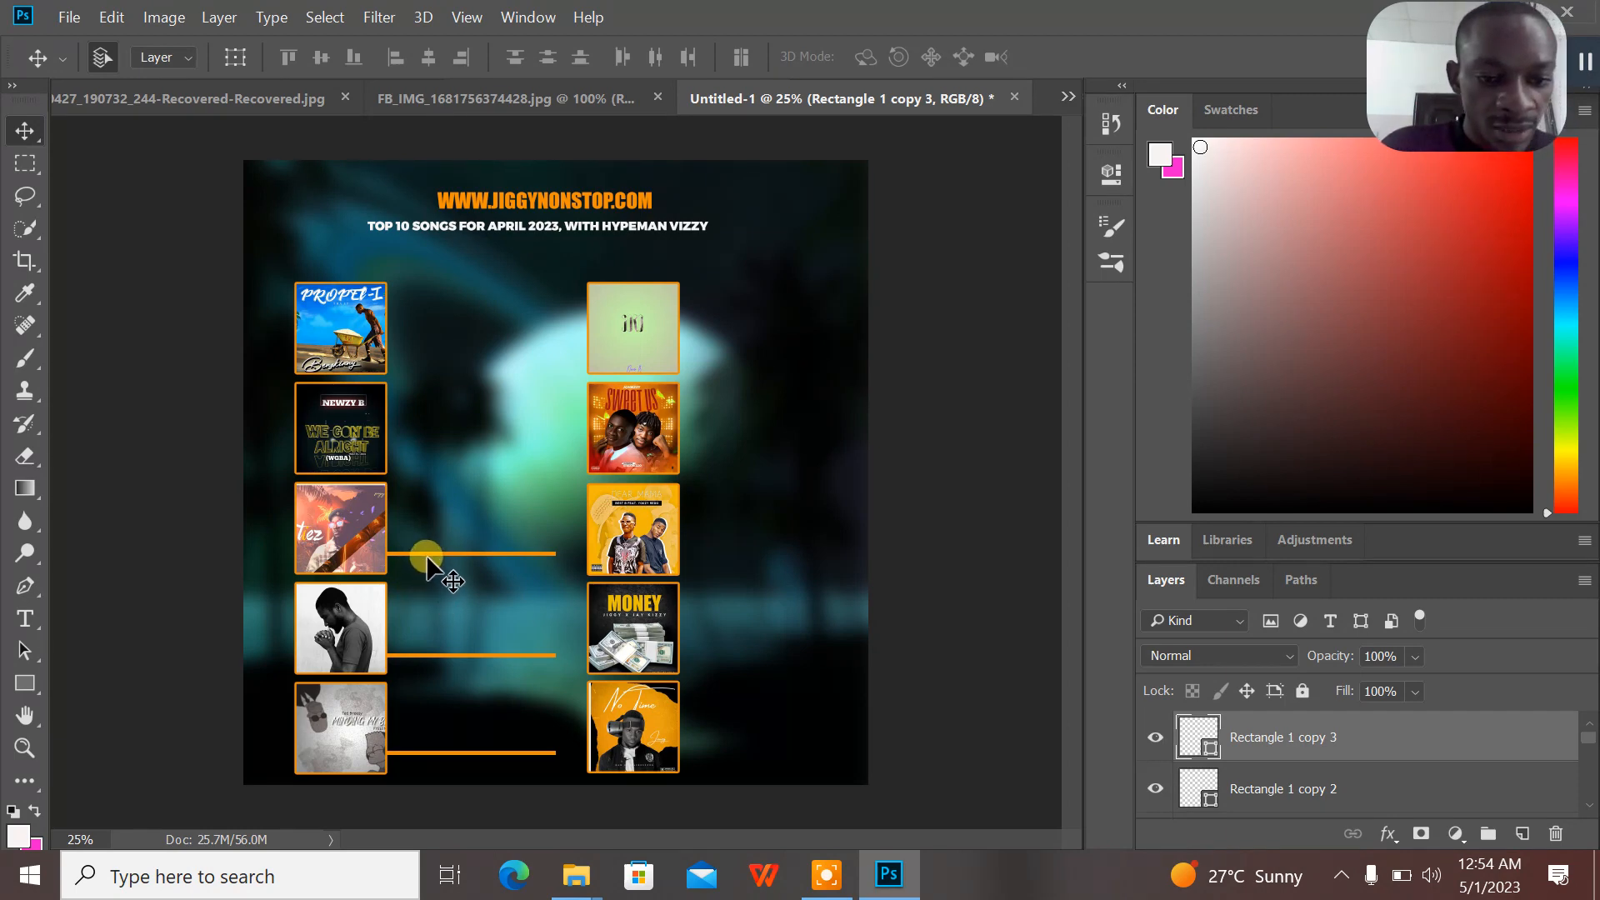
left_click_drag(429, 536, 432, 457)
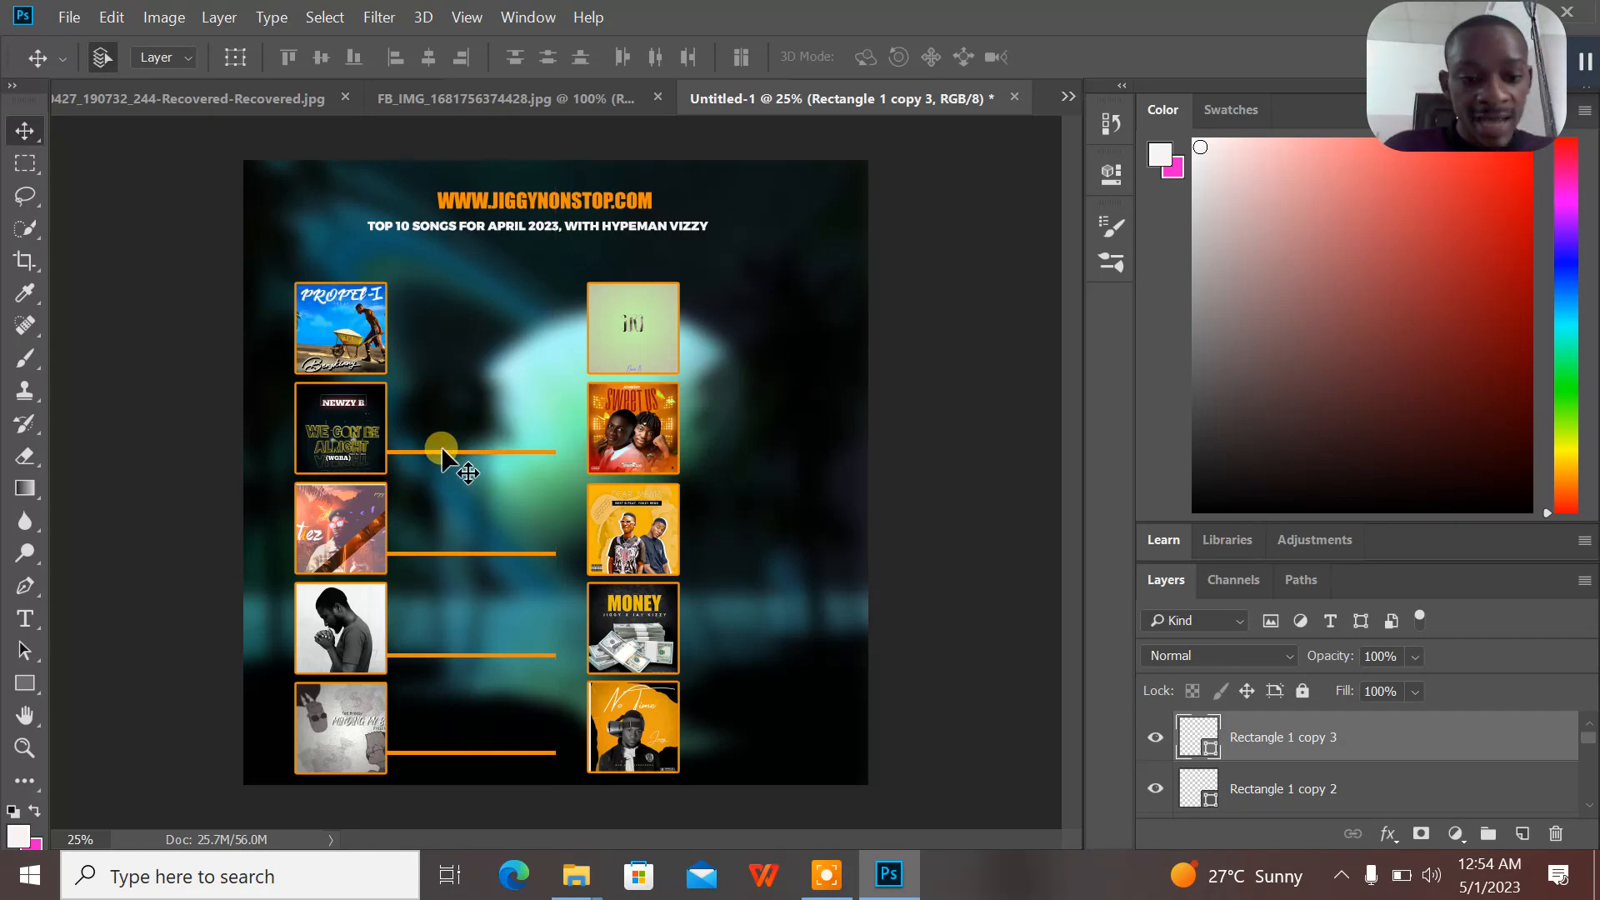
left_click_drag(442, 446, 447, 360, "alt")
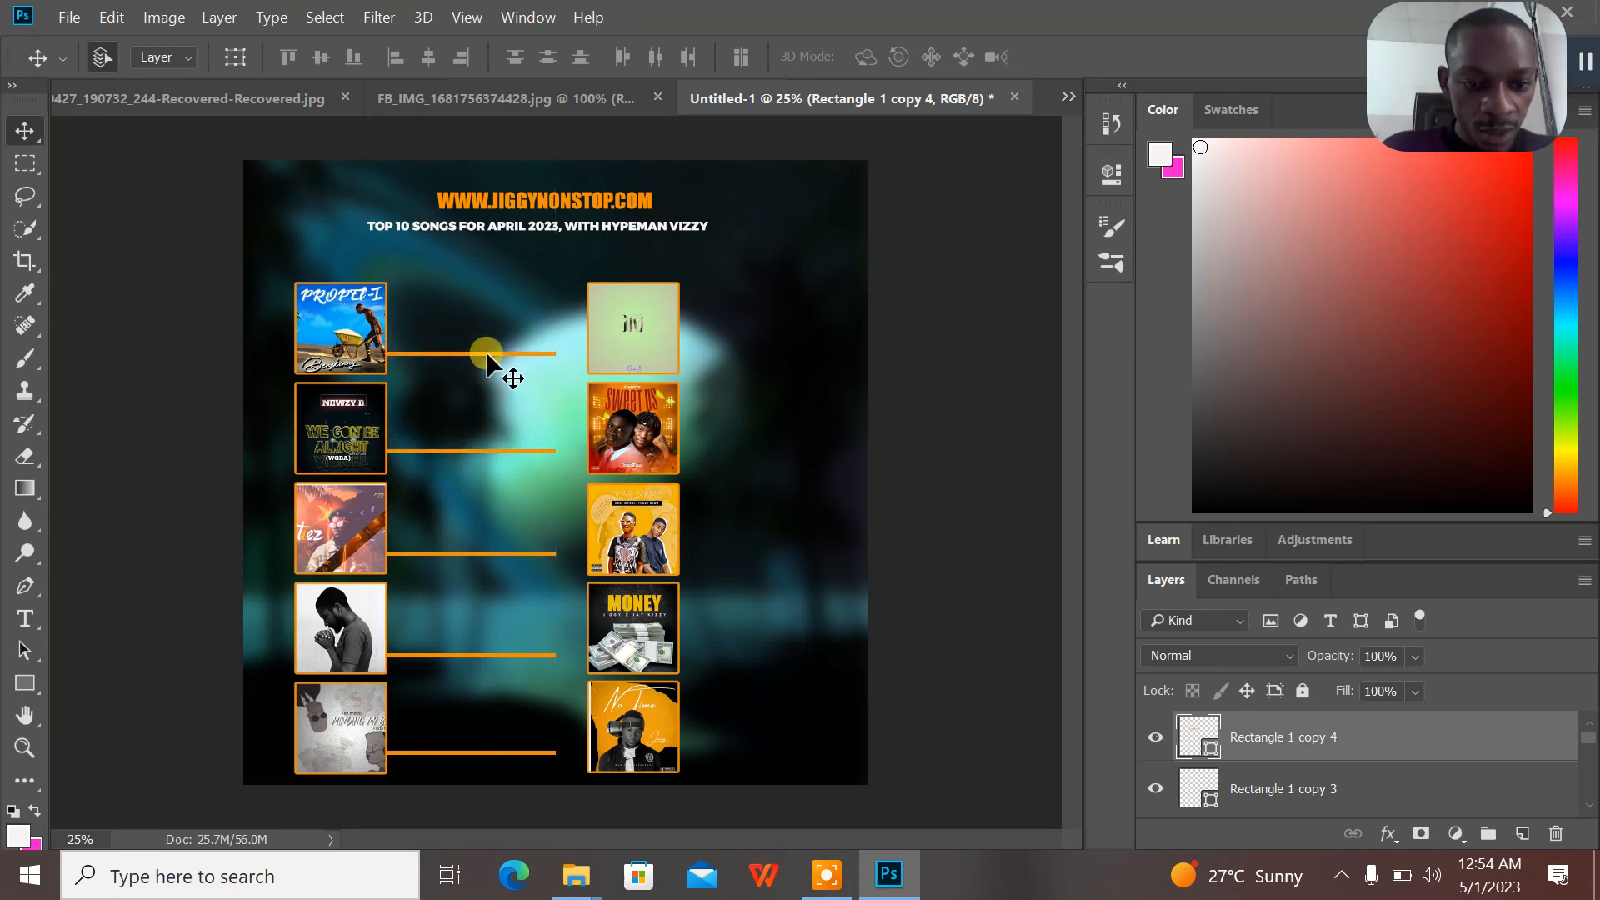
- Duplicate the orange line to the right column, placing copies against the lower edges of the first and second covers
left_click_drag(487, 355, 783, 358)
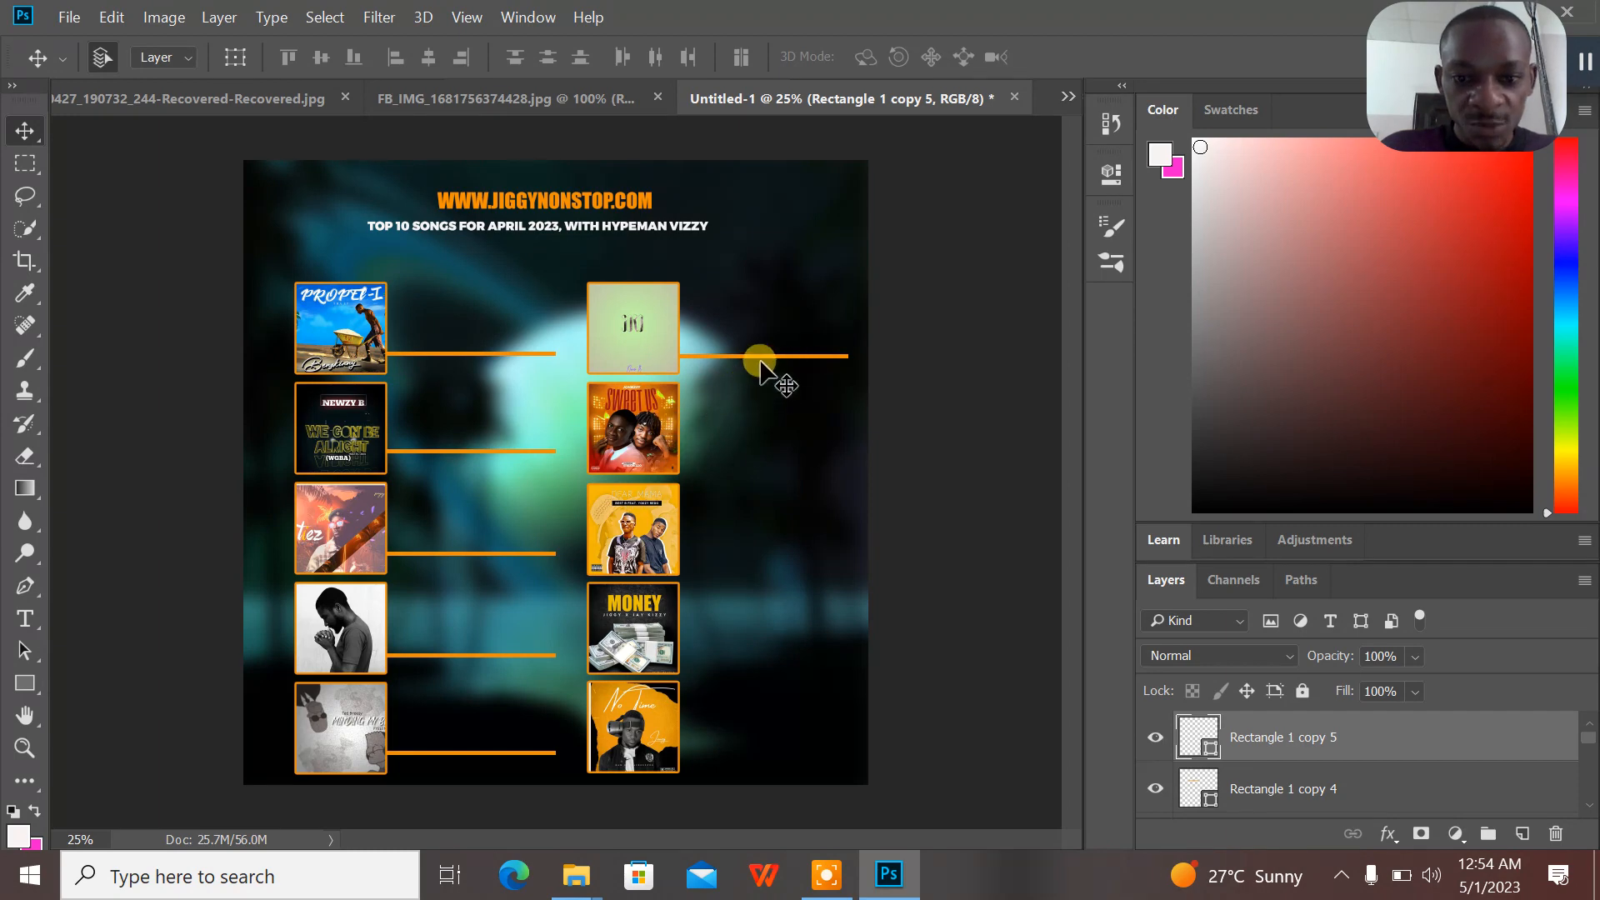
left_click_drag(758, 358, 753, 454)
key("ctrl")
key("ctrl")
mouse_move(751, 456)
left_mouse_down()
mouse_move(745, 518)
mouse_move(749, 457)
left_mouse_up()
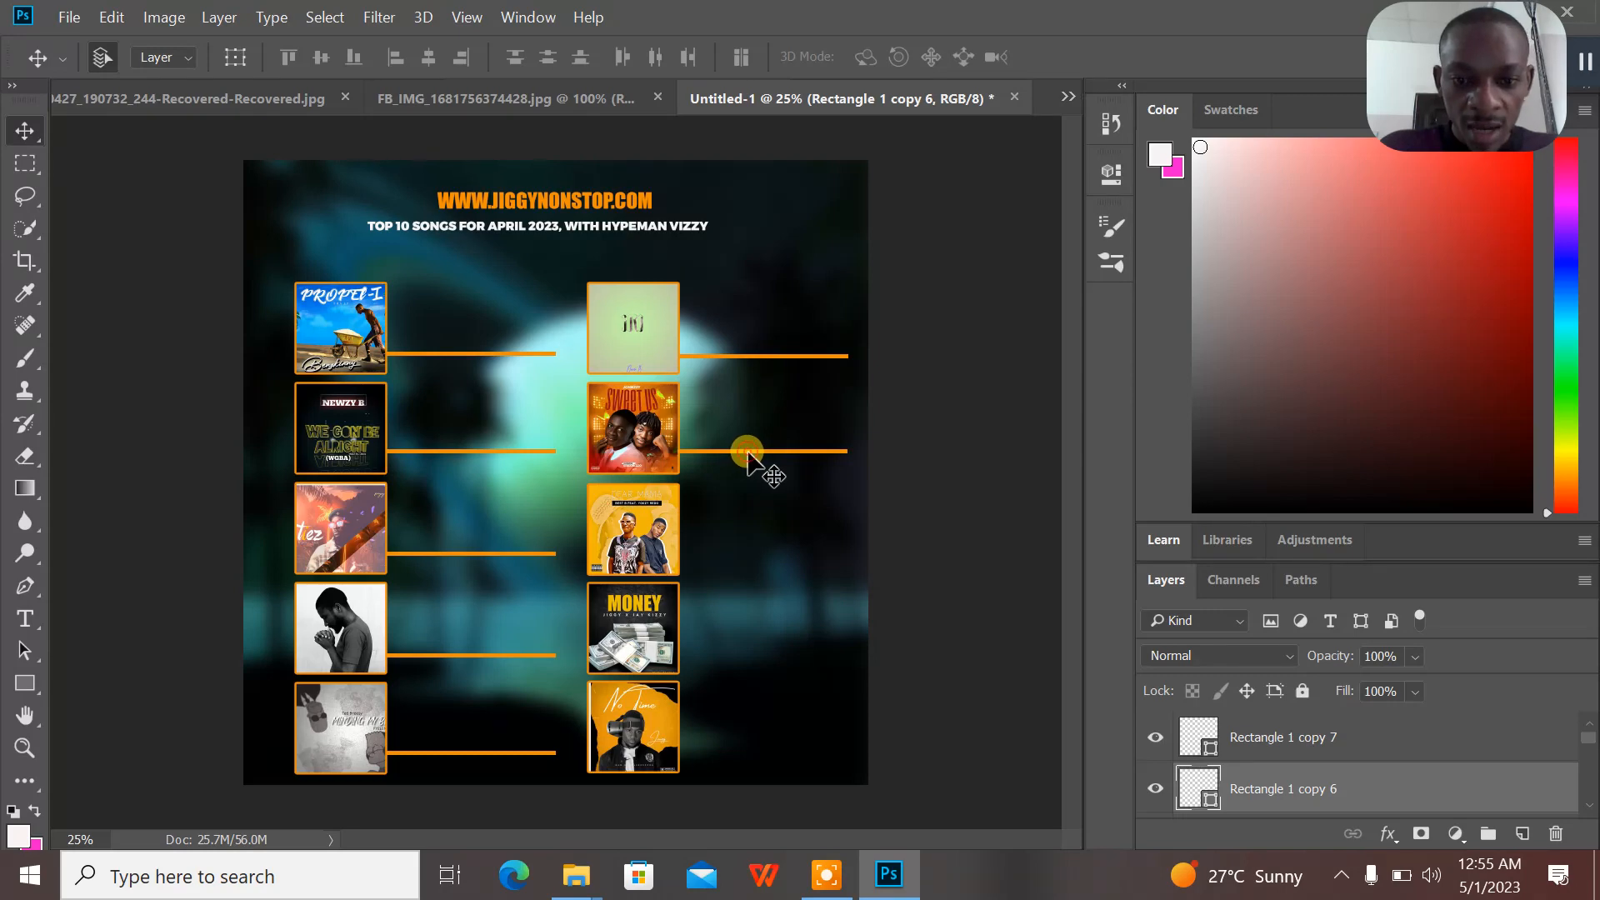
- Place duplicates of the orange line beside the third, fourth and fifth covers of the right column
key("ctrl+j")
left_click_drag(747, 476, 747, 565)
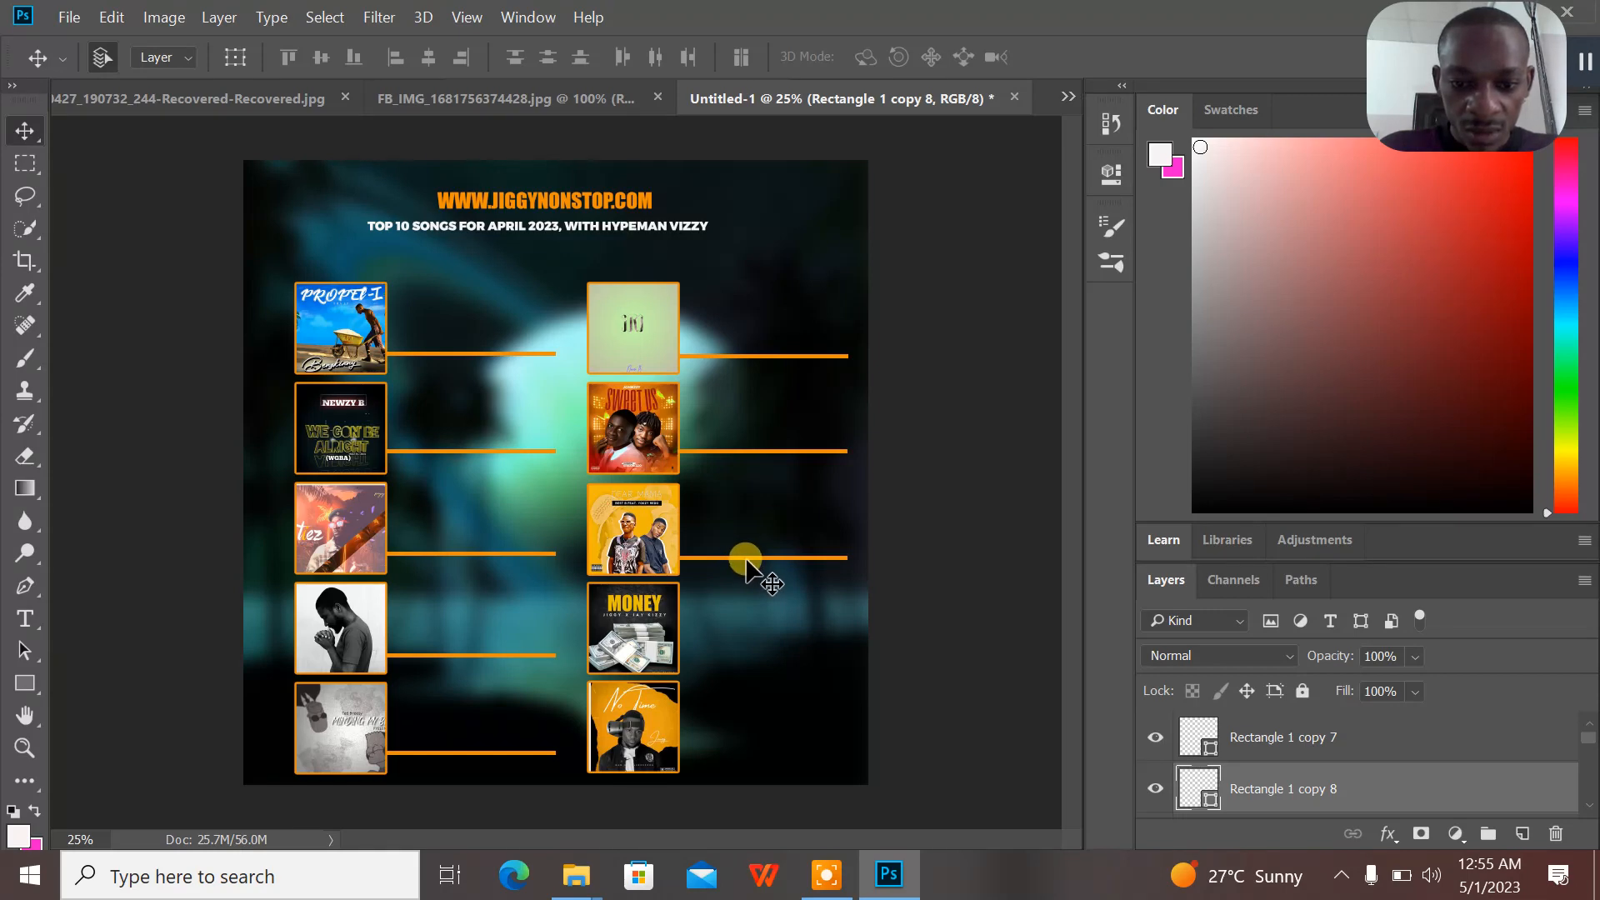
left_click(746, 561)
key("ctrl+j")
mouse_move(747, 562)
left_mouse_down()
mouse_move(747, 620)
mouse_move(753, 558)
left_mouse_up()
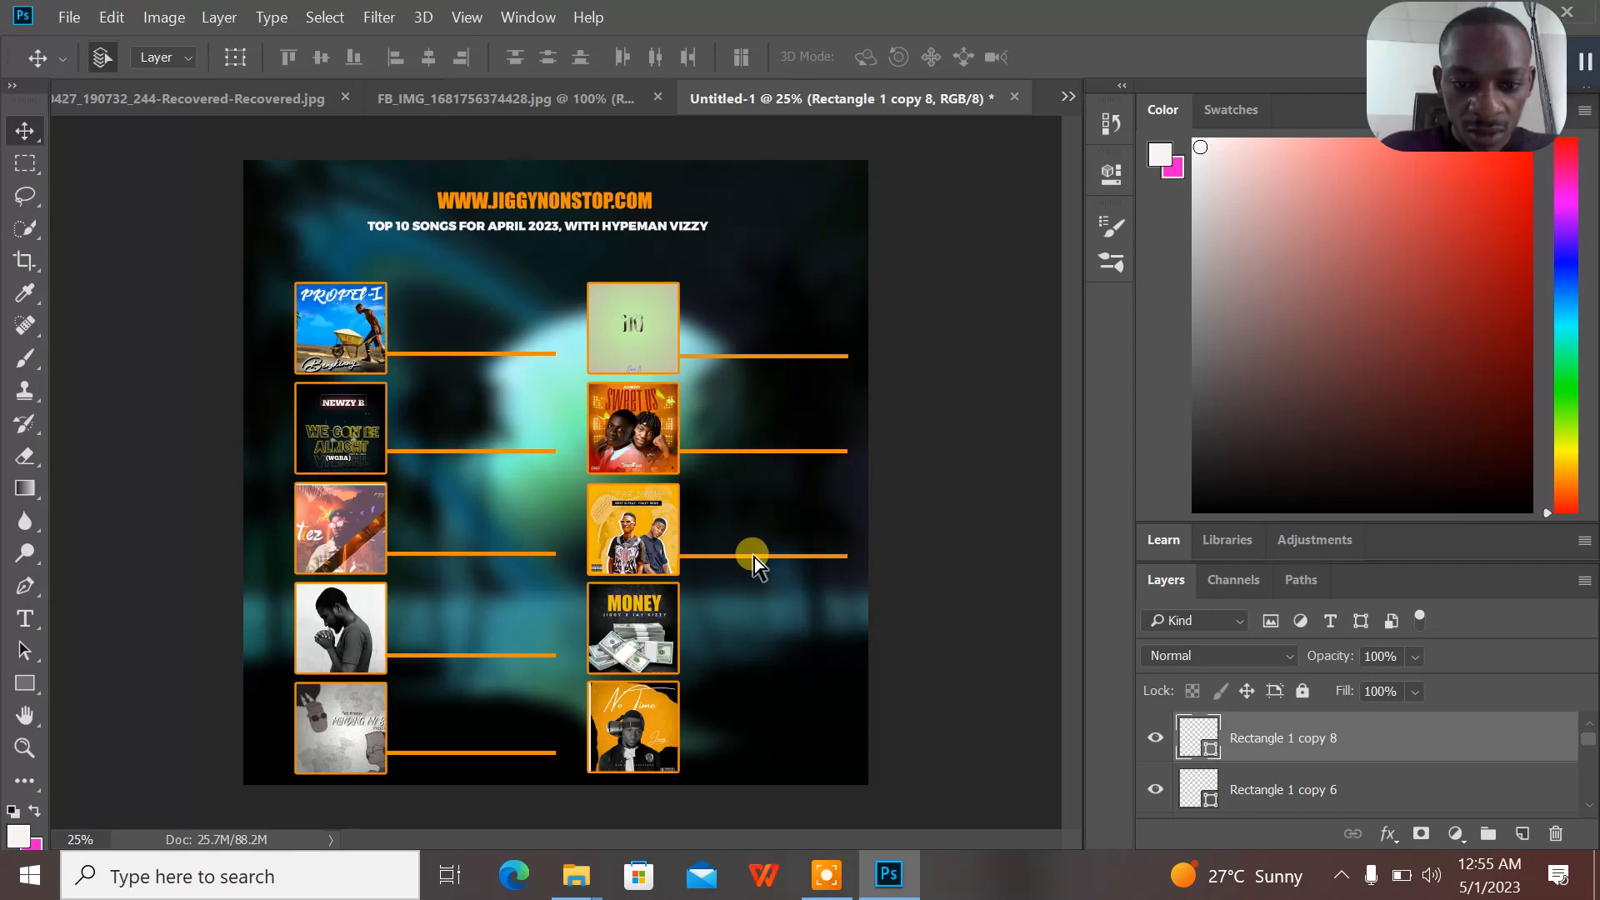
left_click_drag(754, 566, 748, 753)
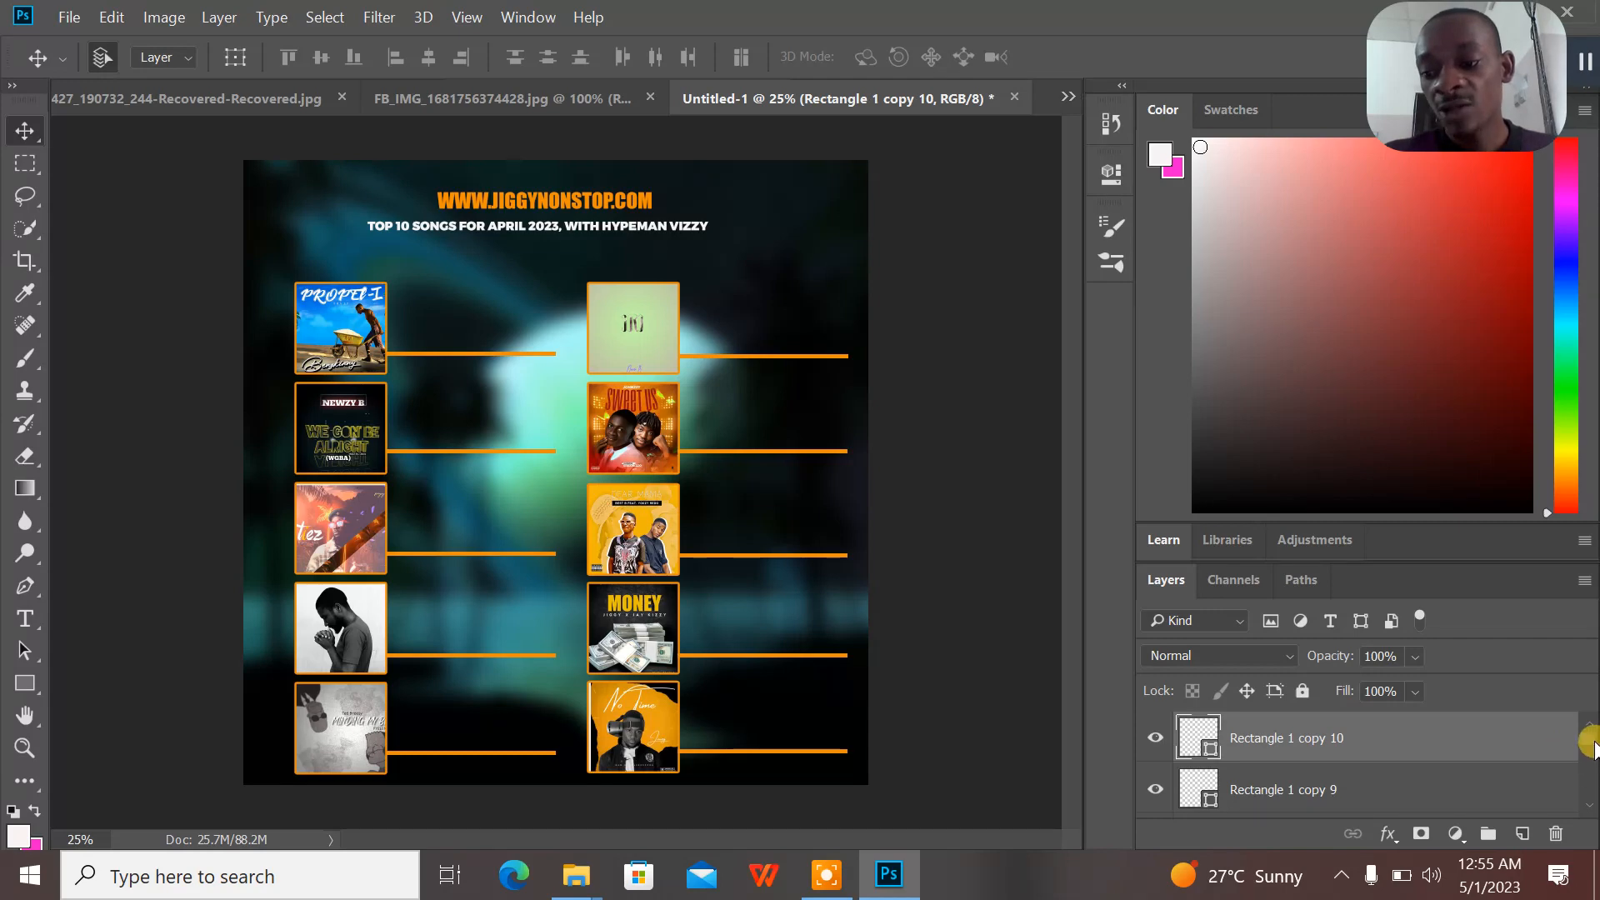
left_click_drag(1589, 744, 1577, 675)
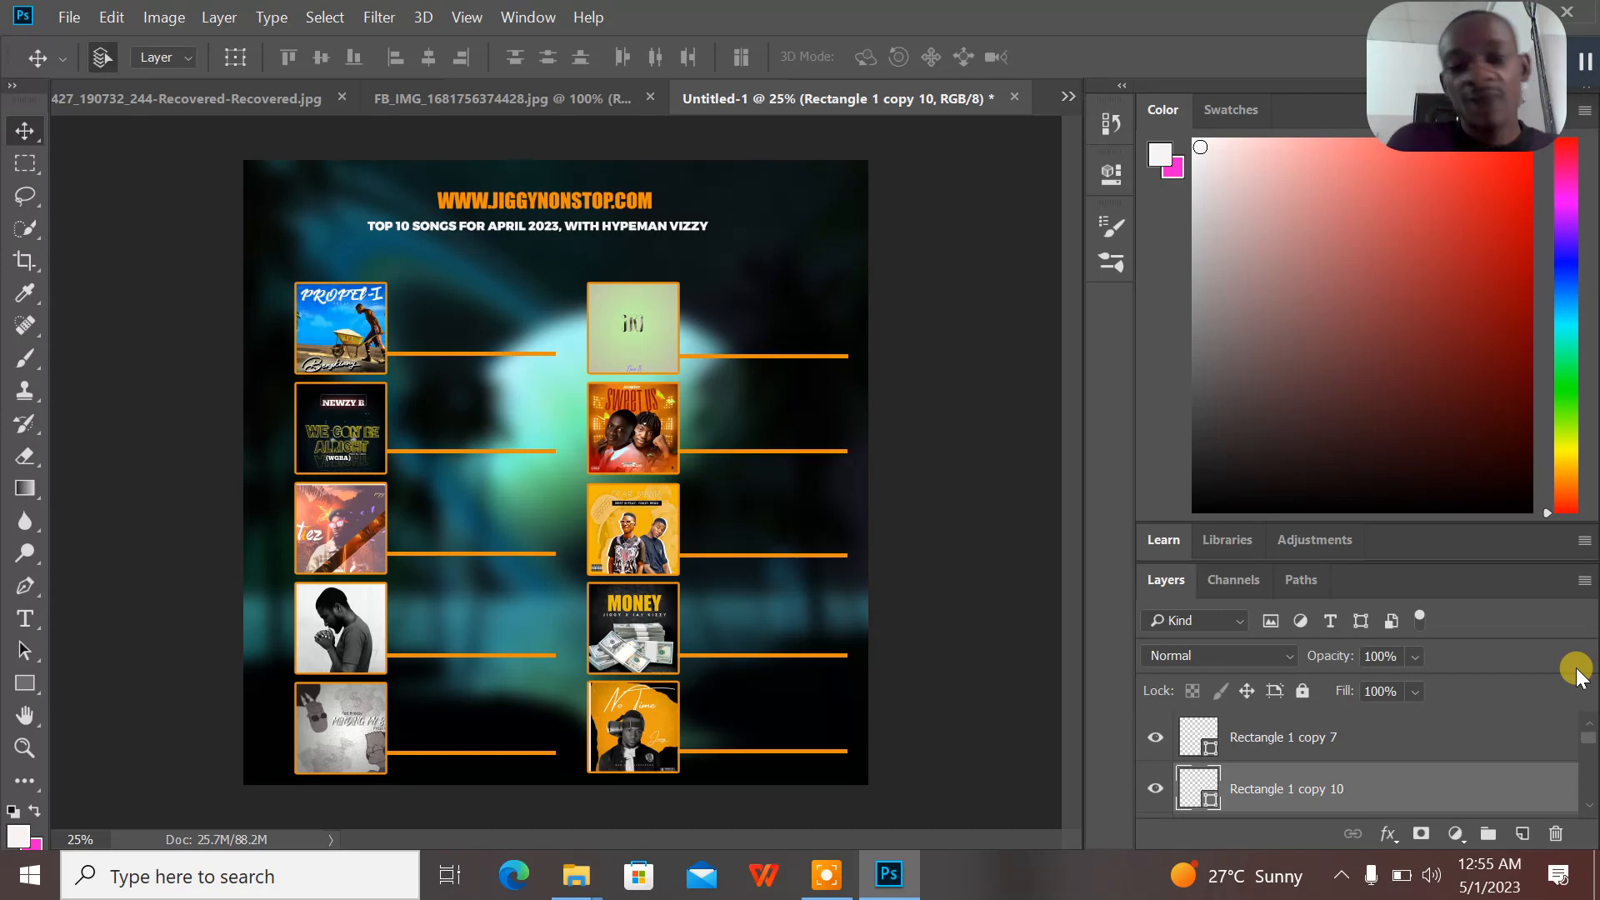
- Following the reference flyer's captions, add the text "BENZKINNY" above the orange line beside the top-left cover
left_click(532, 97)
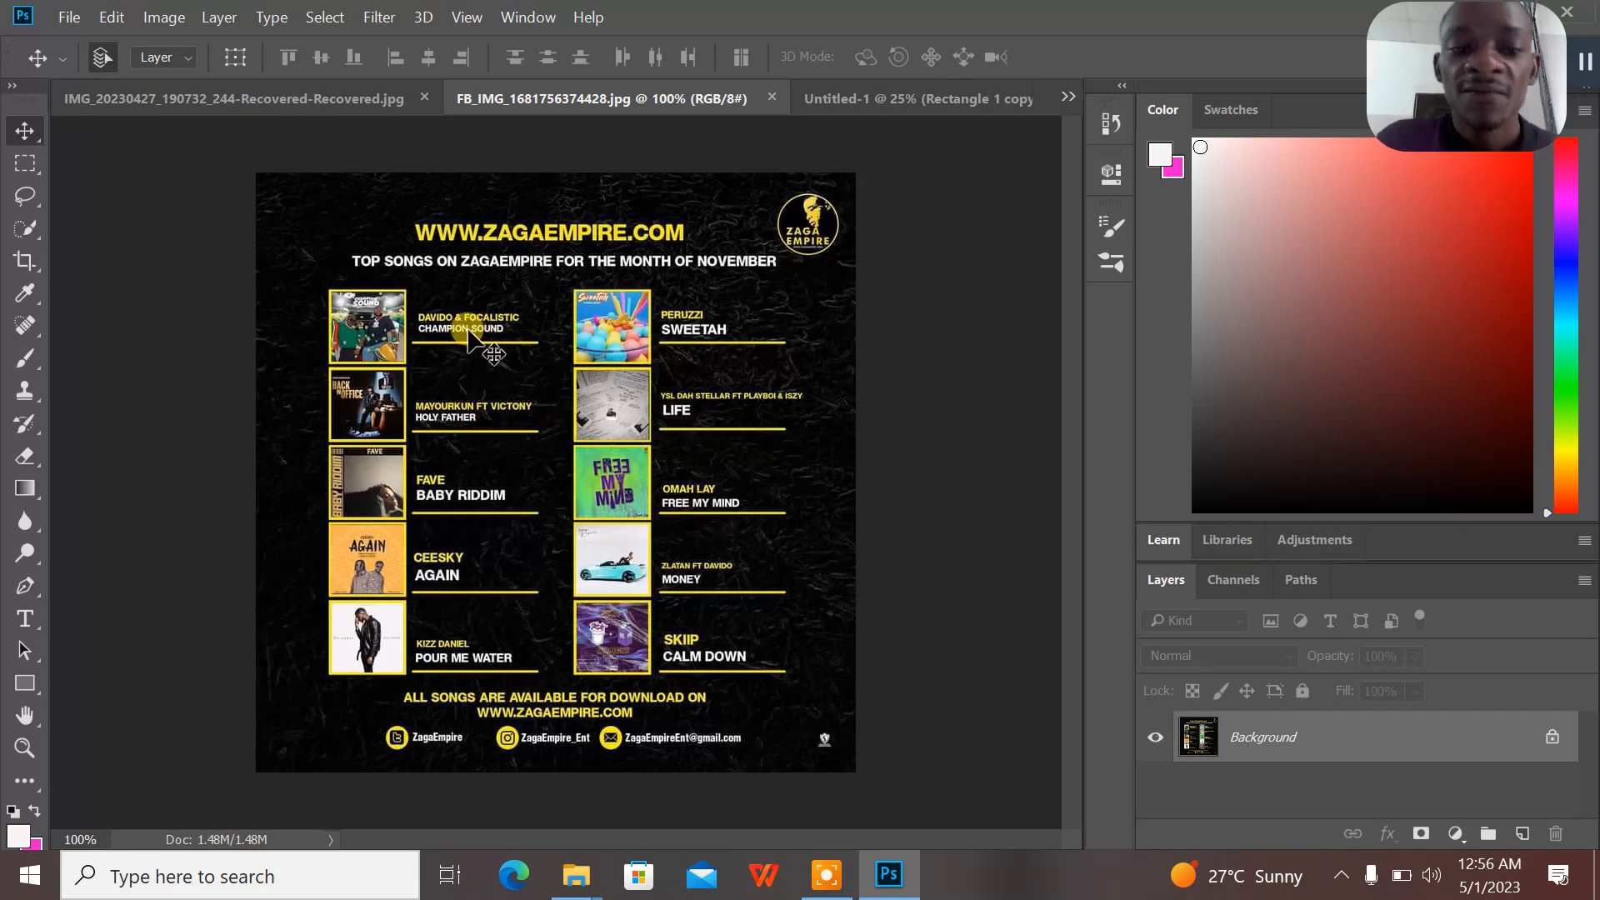
left_click(885, 100)
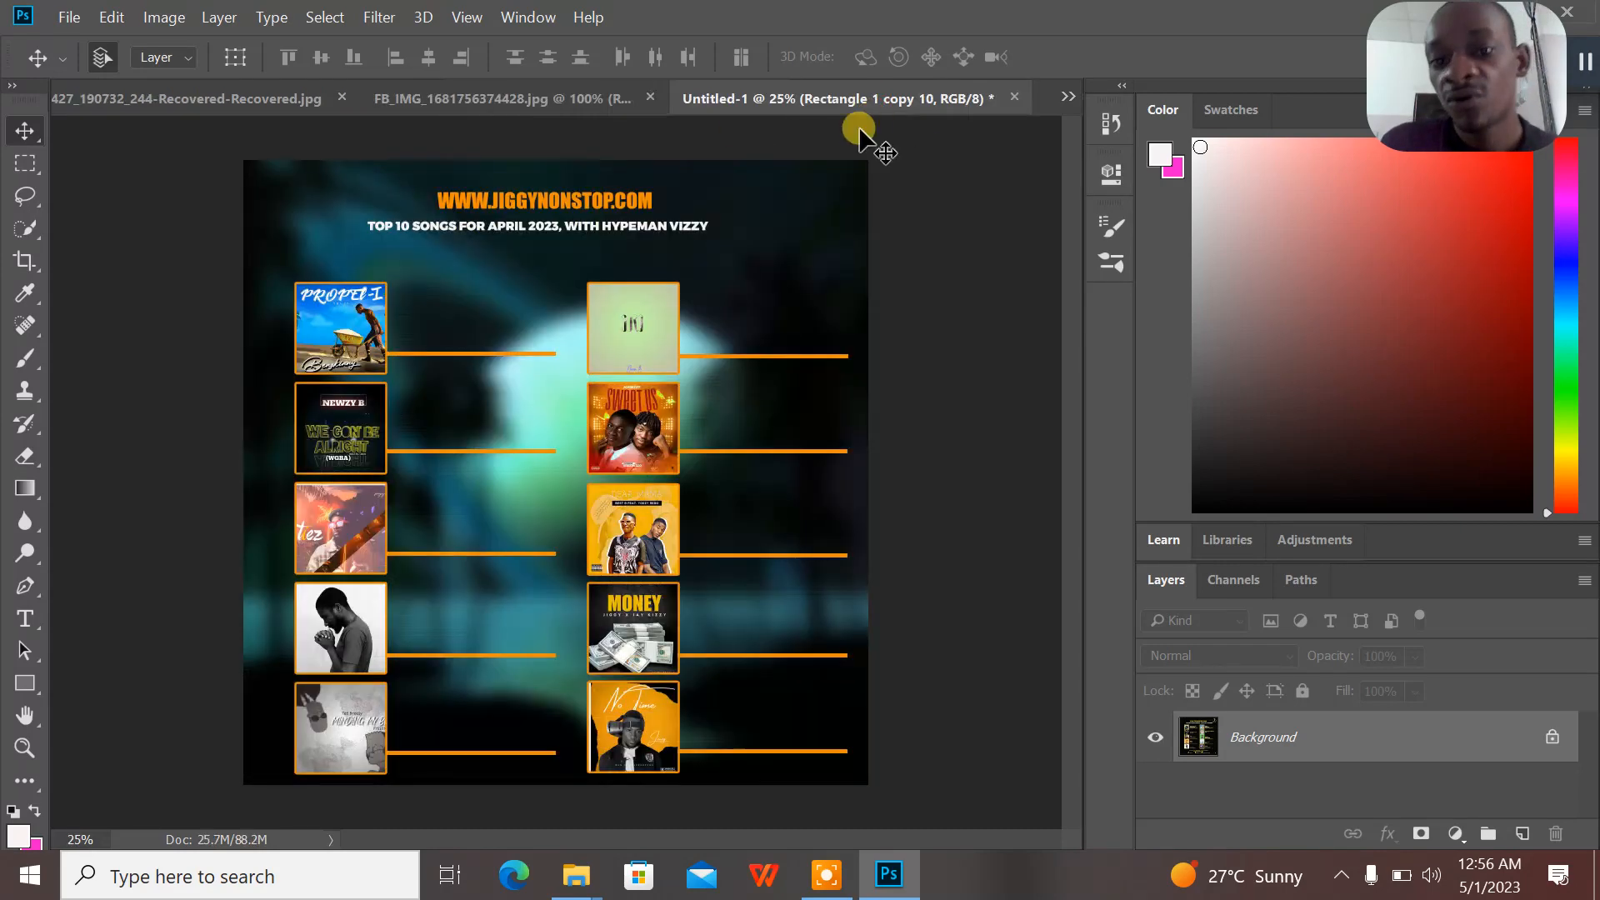
left_click(510, 376)
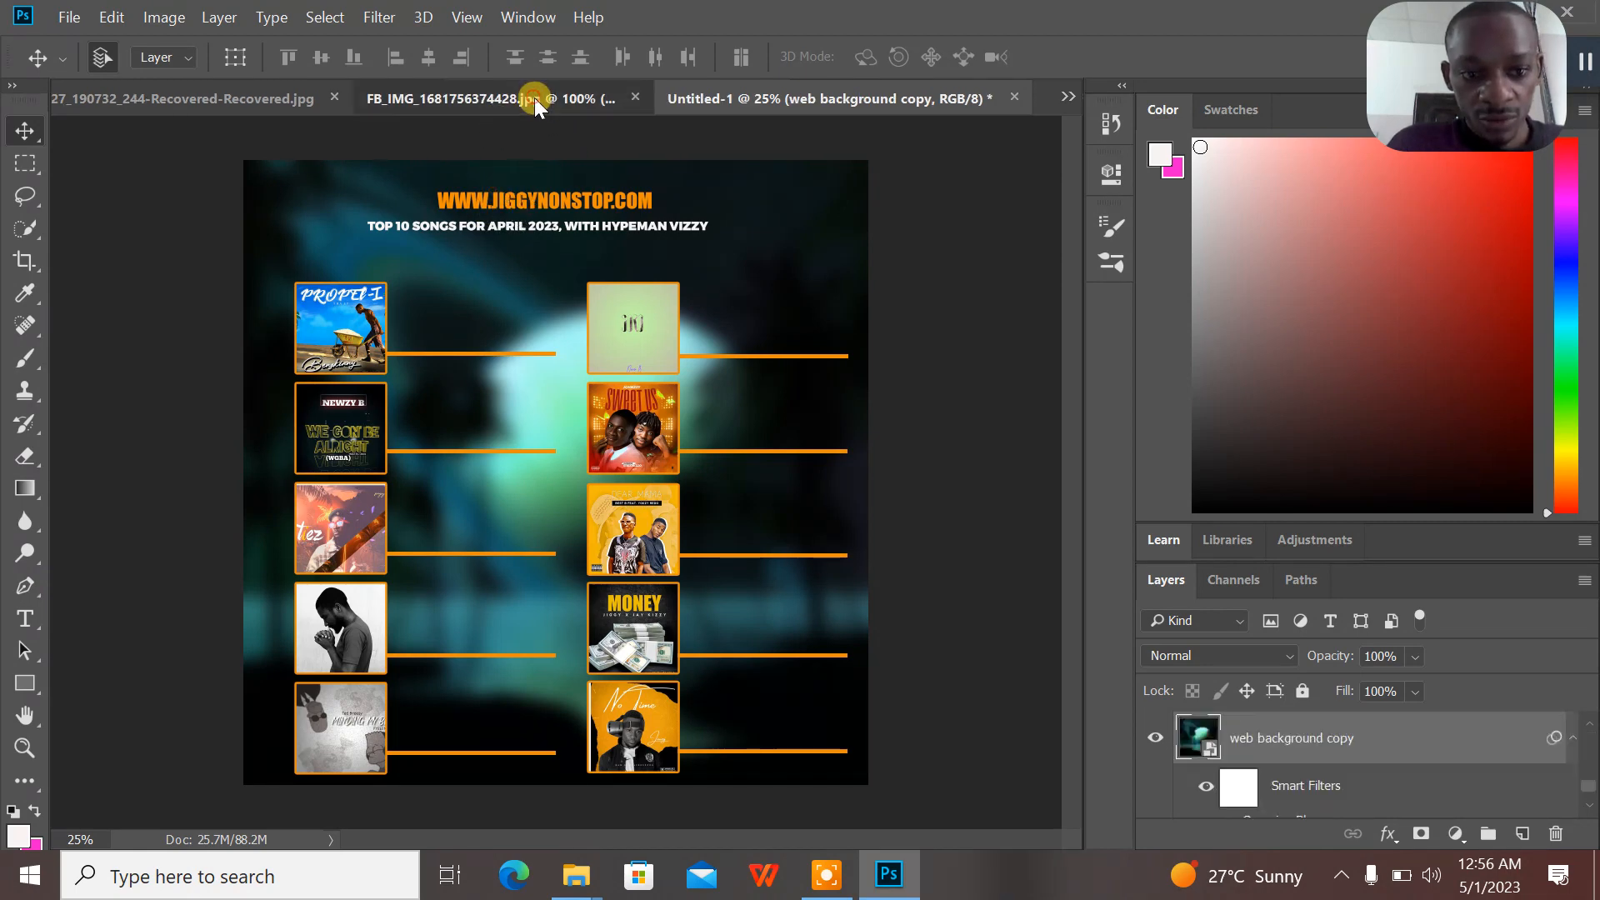
left_click(534, 97)
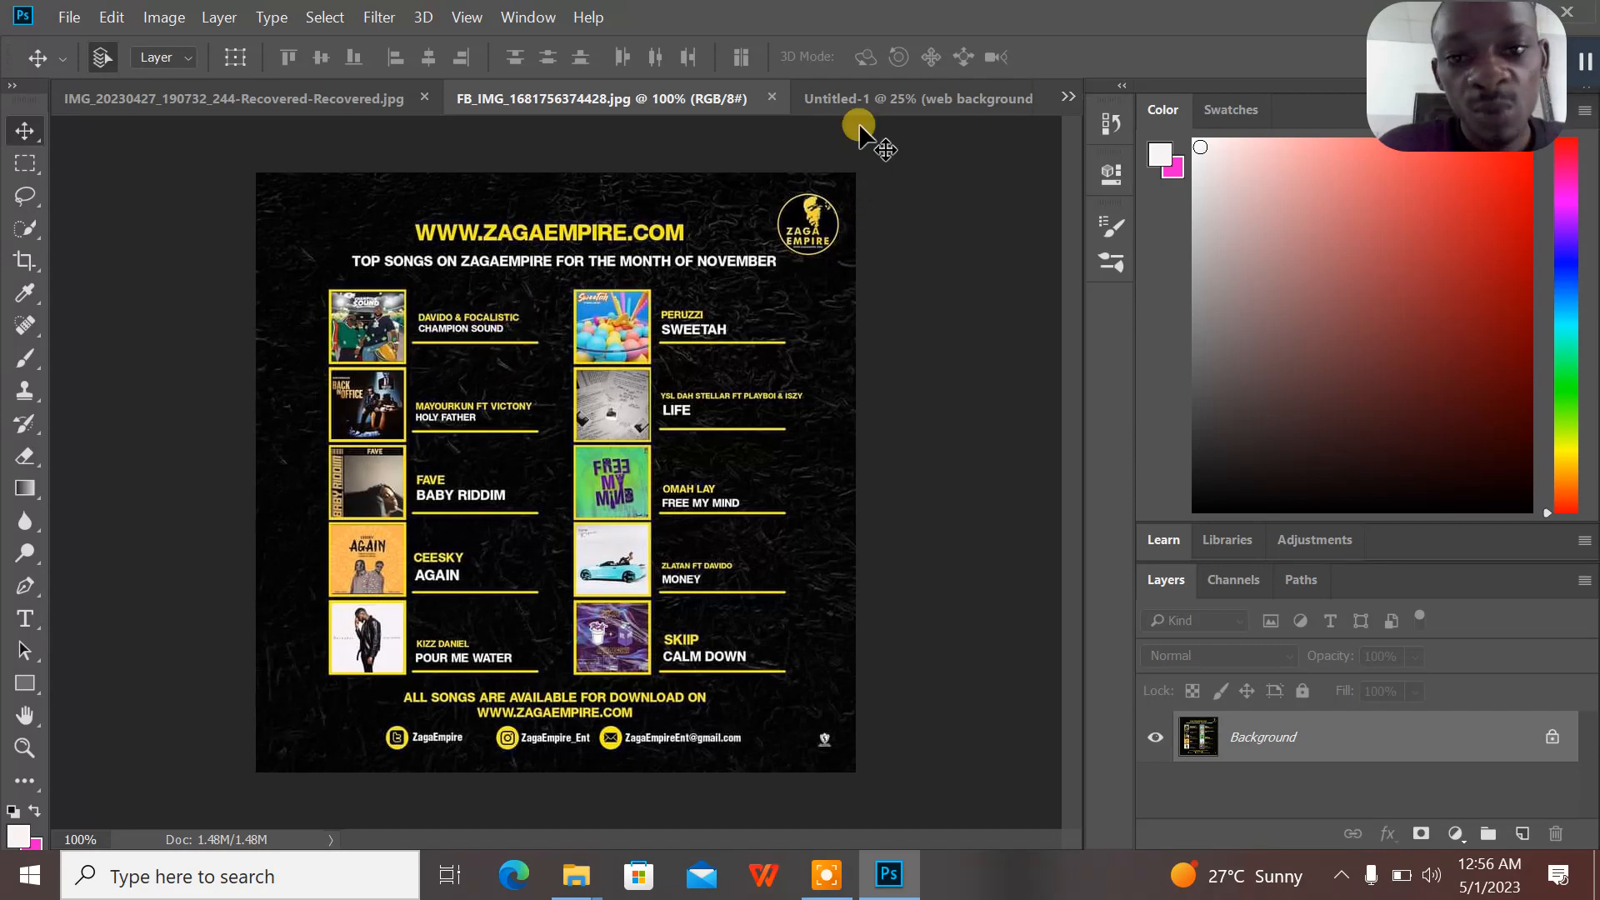
left_click(860, 102)
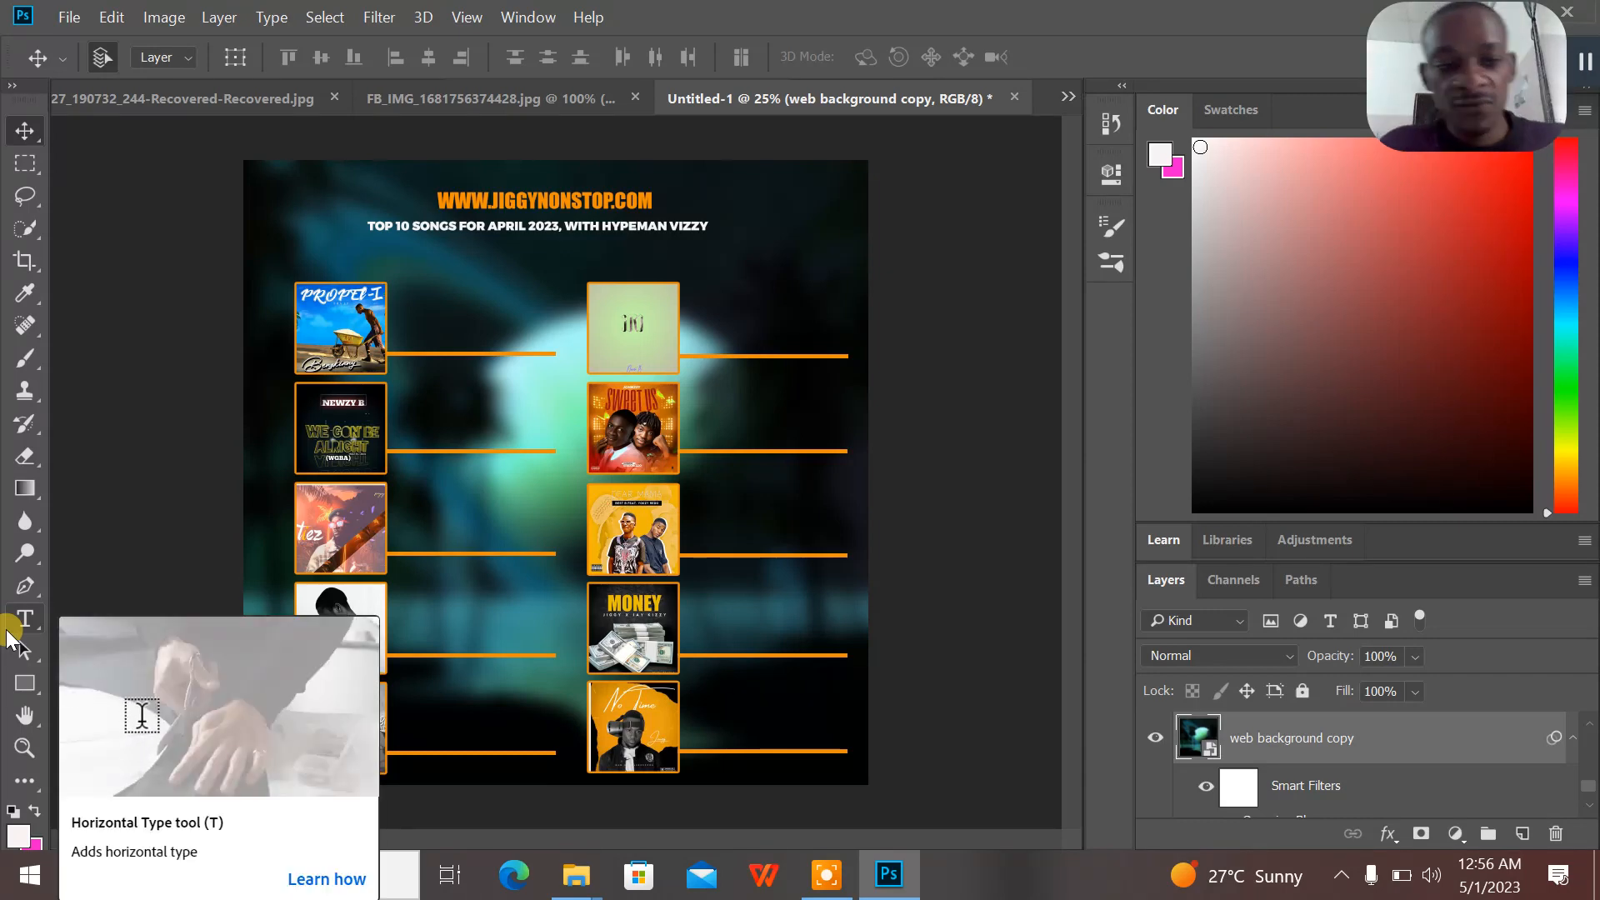
left_click(27, 620)
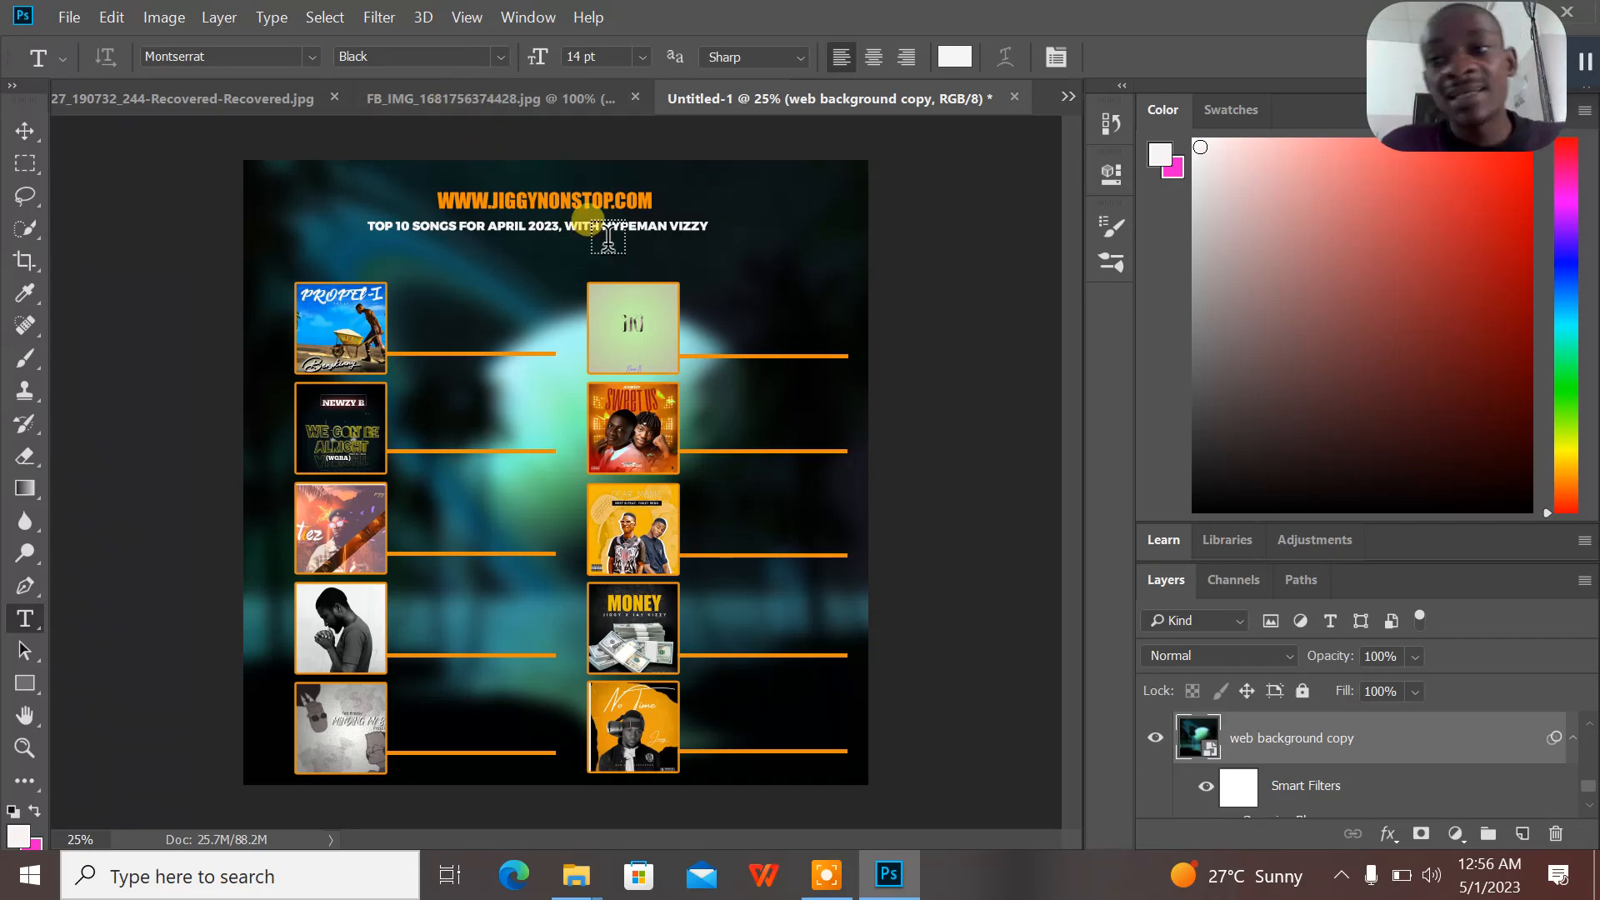
left_click(504, 100)
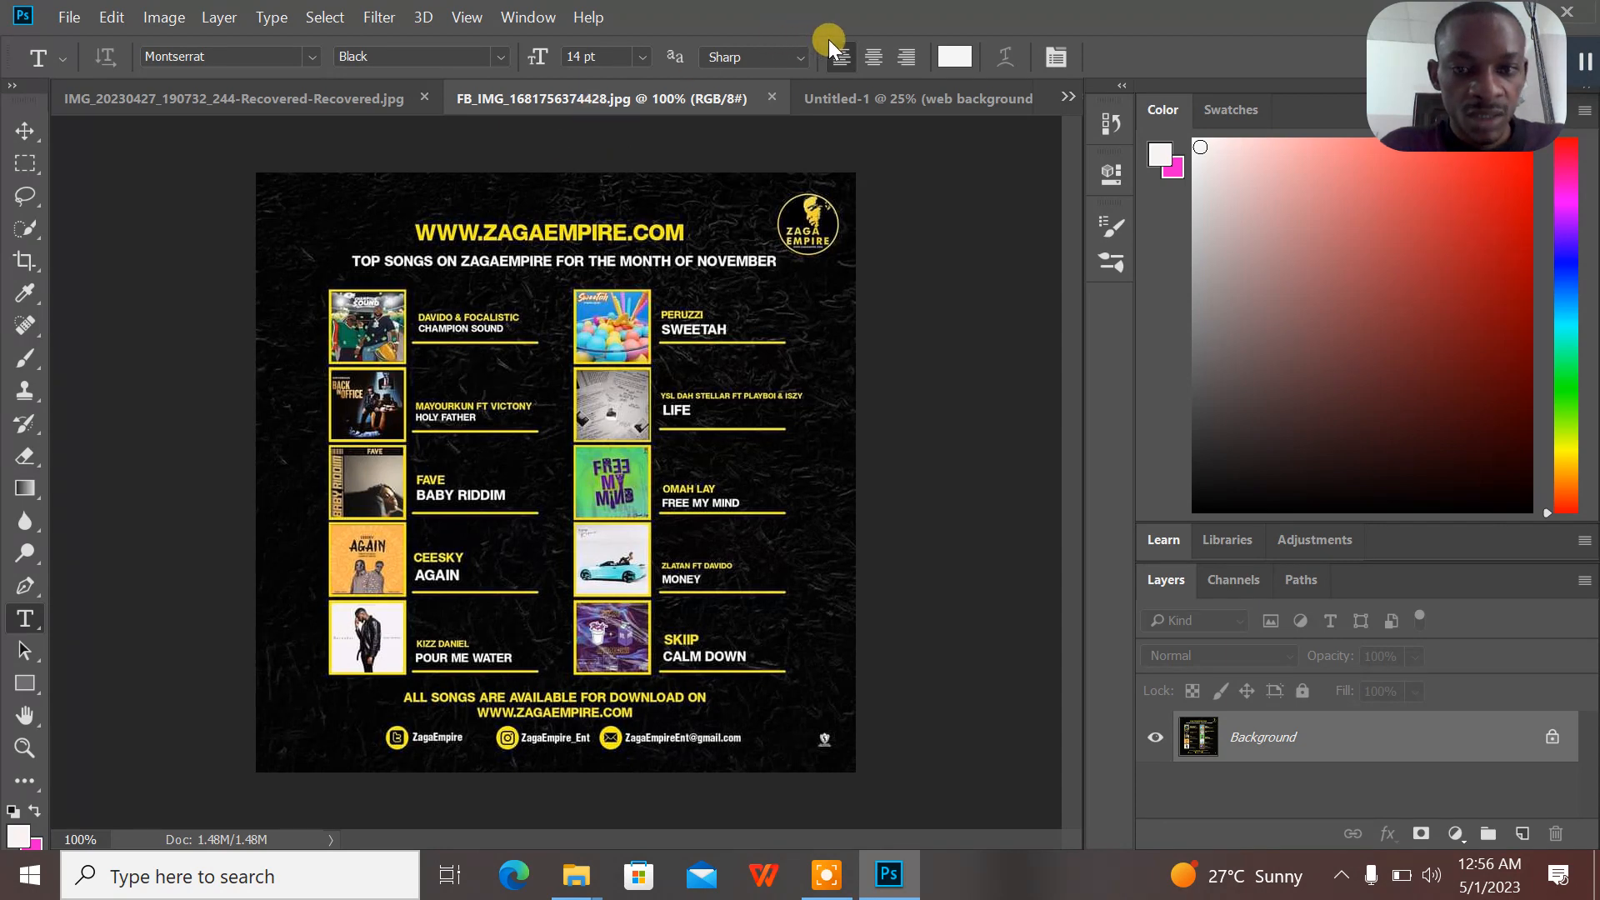
left_click(857, 103)
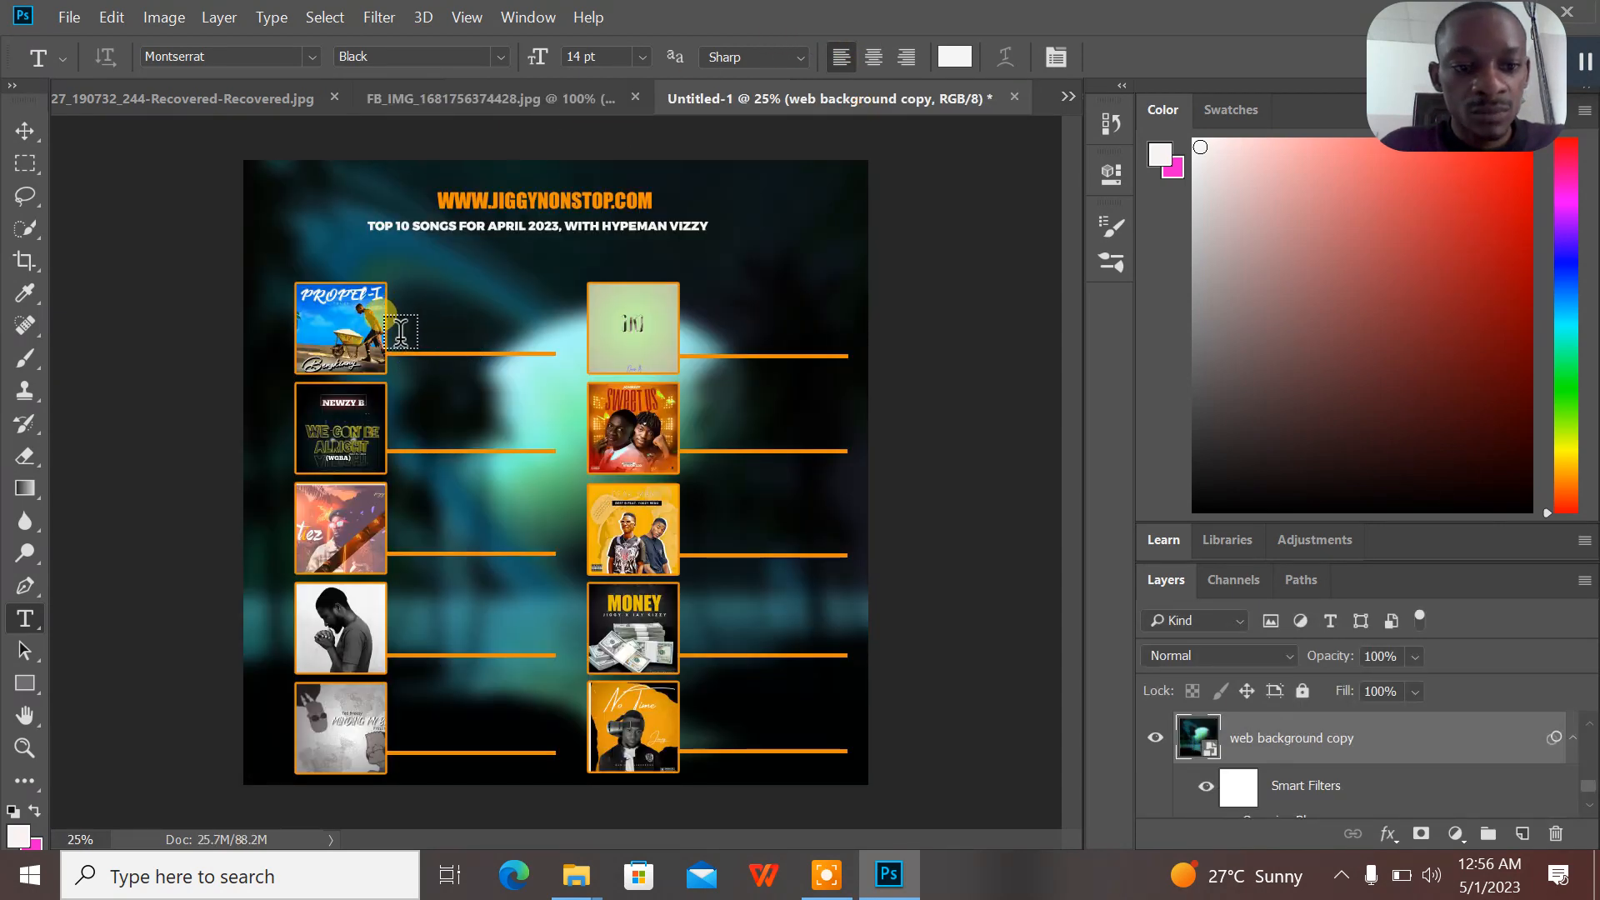
left_click(396, 342)
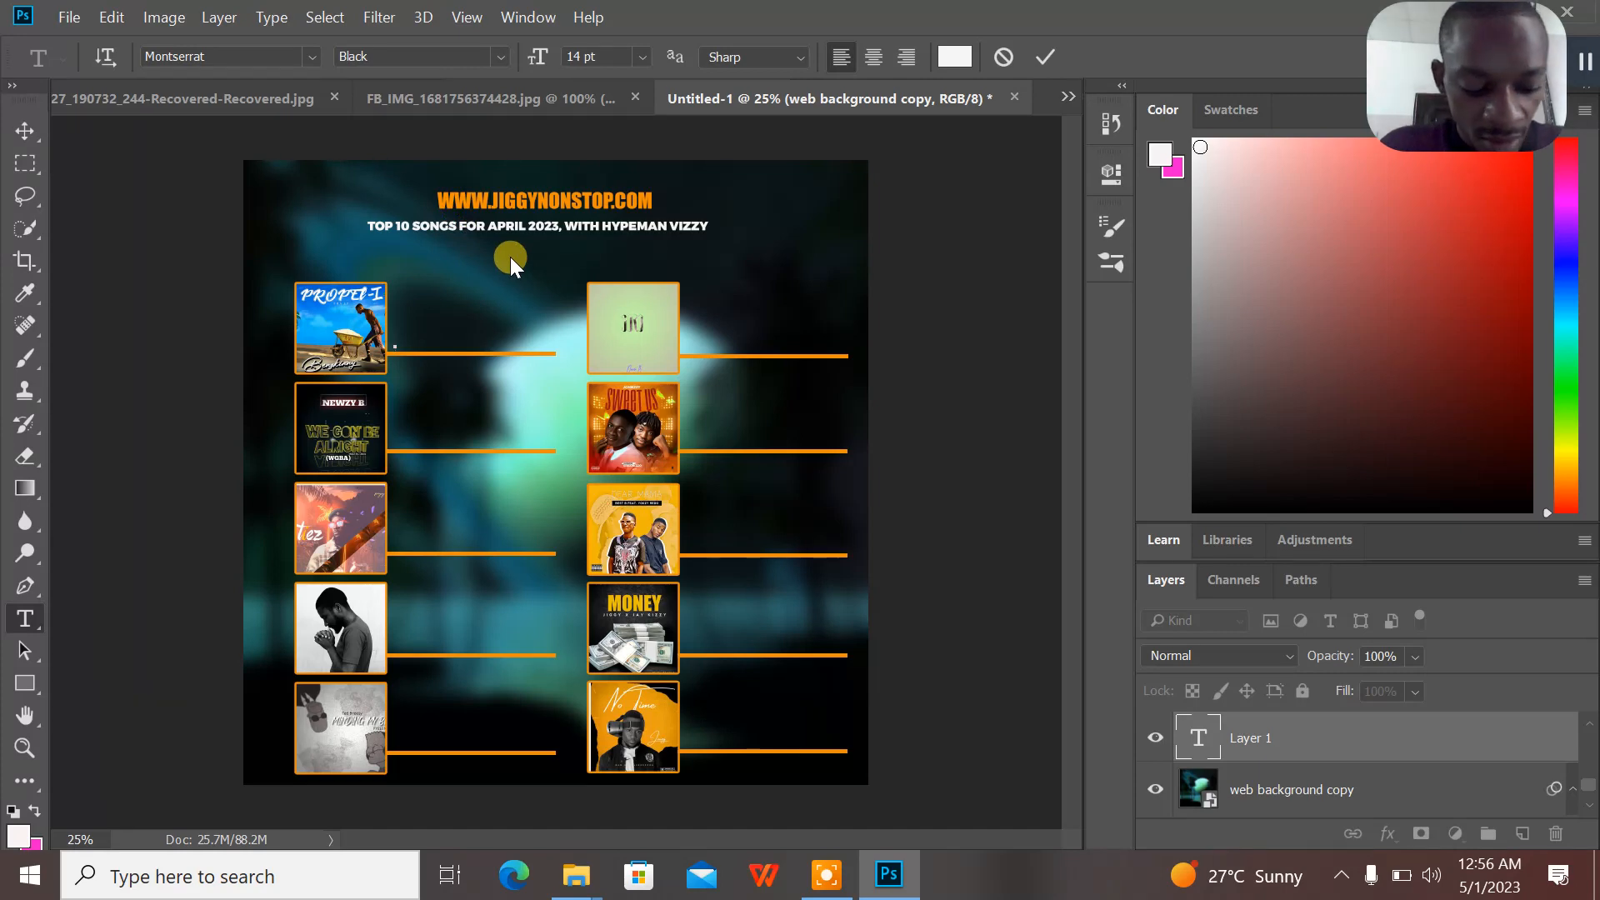
key("Caps_Lock")
type("B")
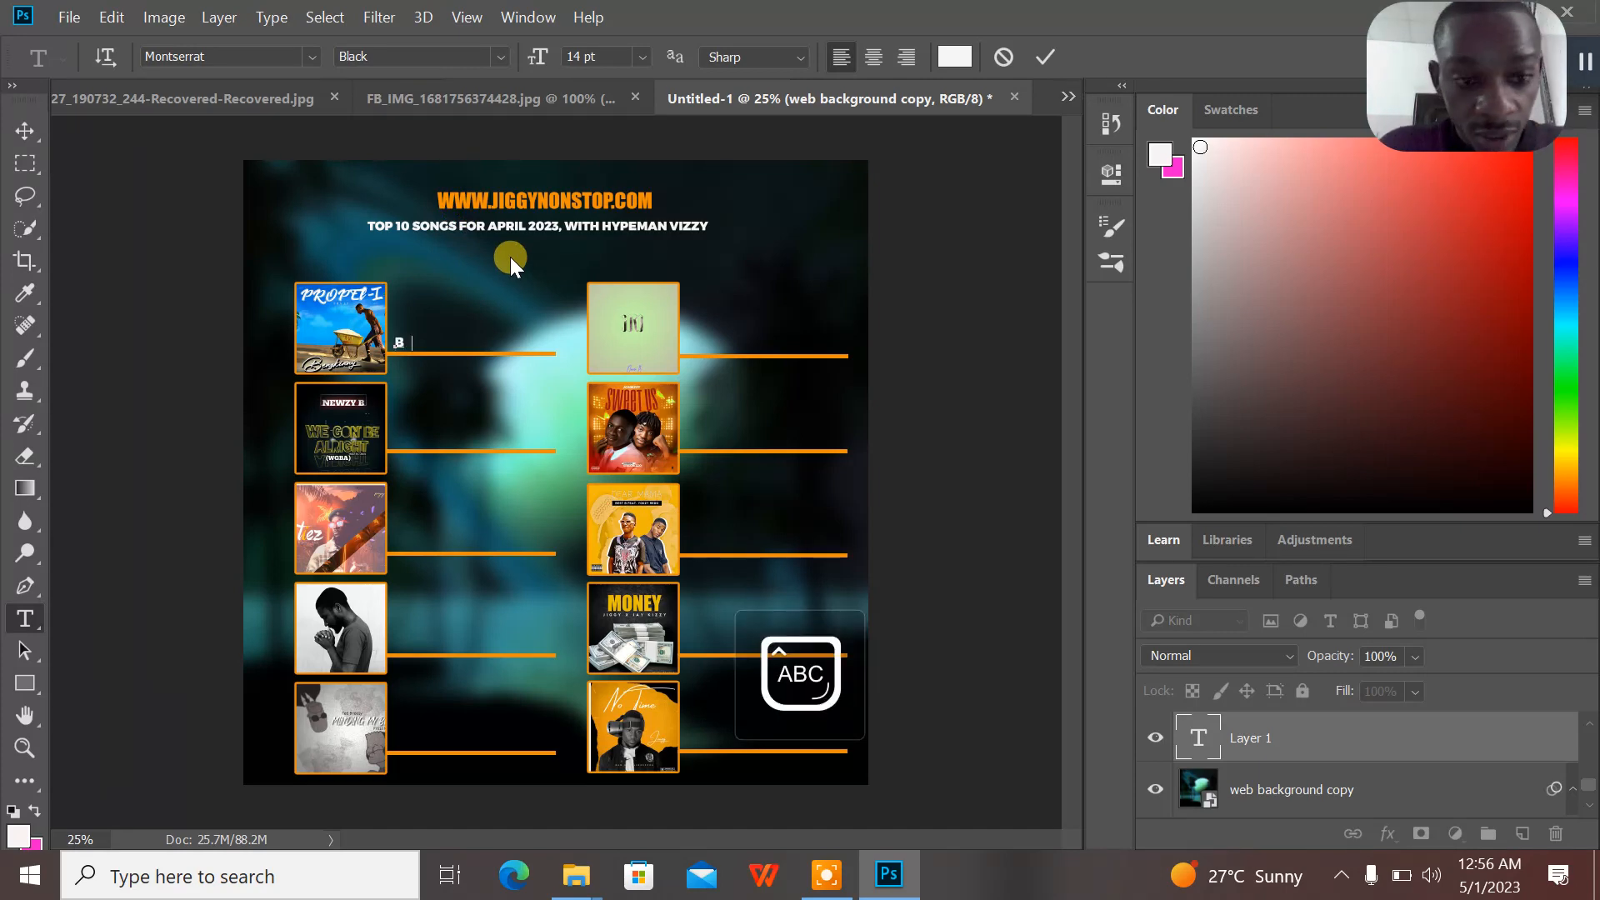
type("ENZKINNY")
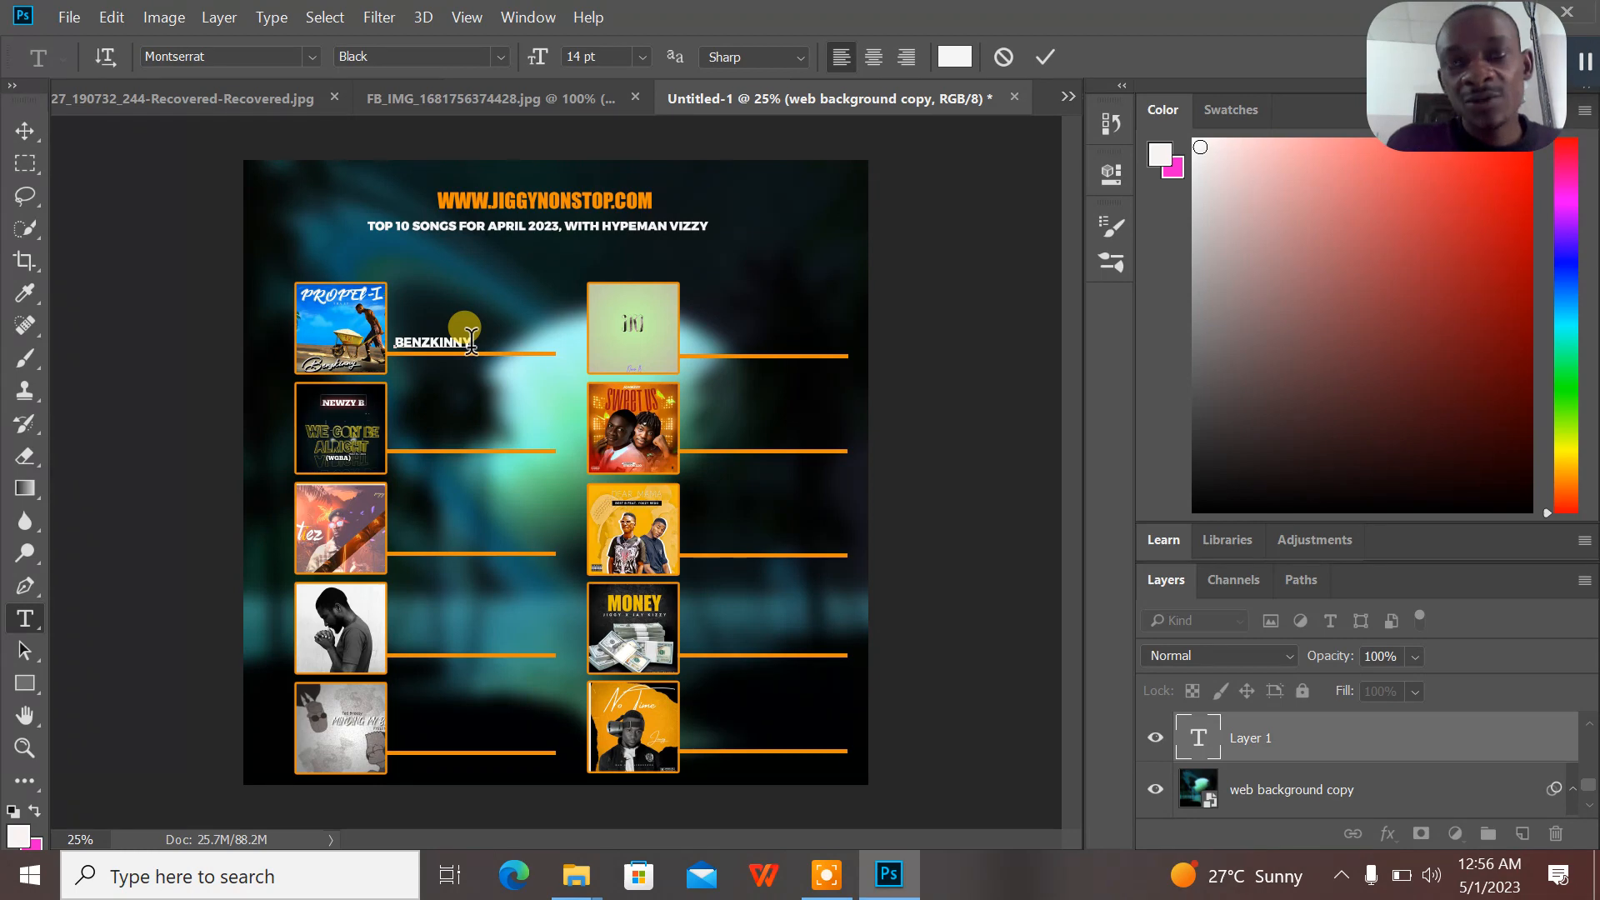
- Change the "BENZKINNY" text to the Impact font and colour it yellow #f1f408
left_click_drag(471, 340, 371, 334)
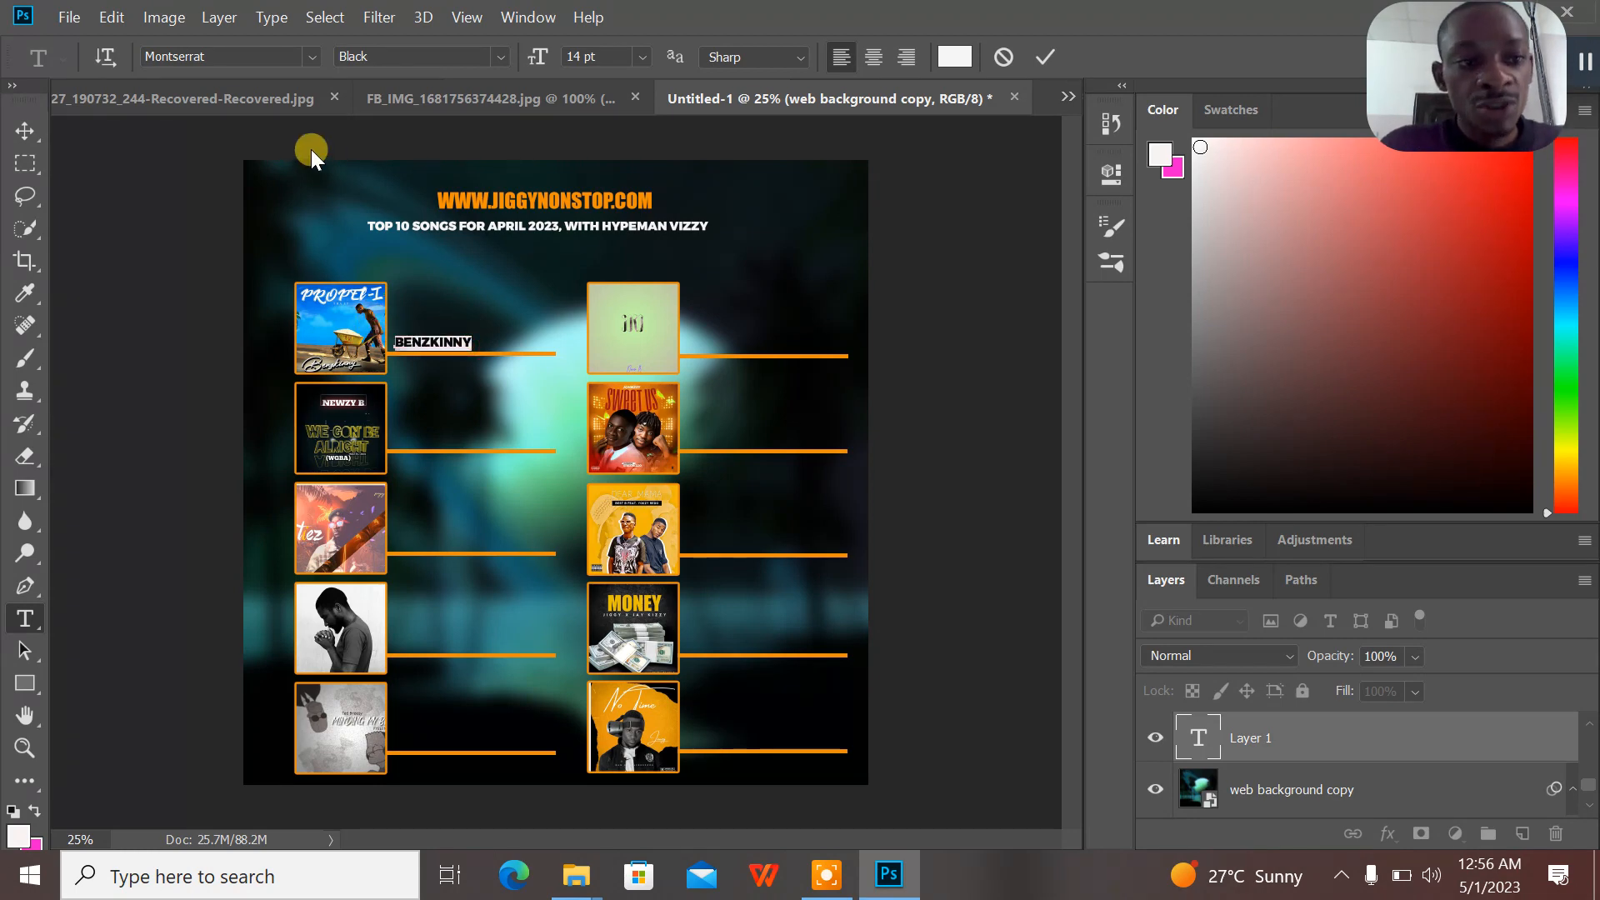
left_click(312, 55)
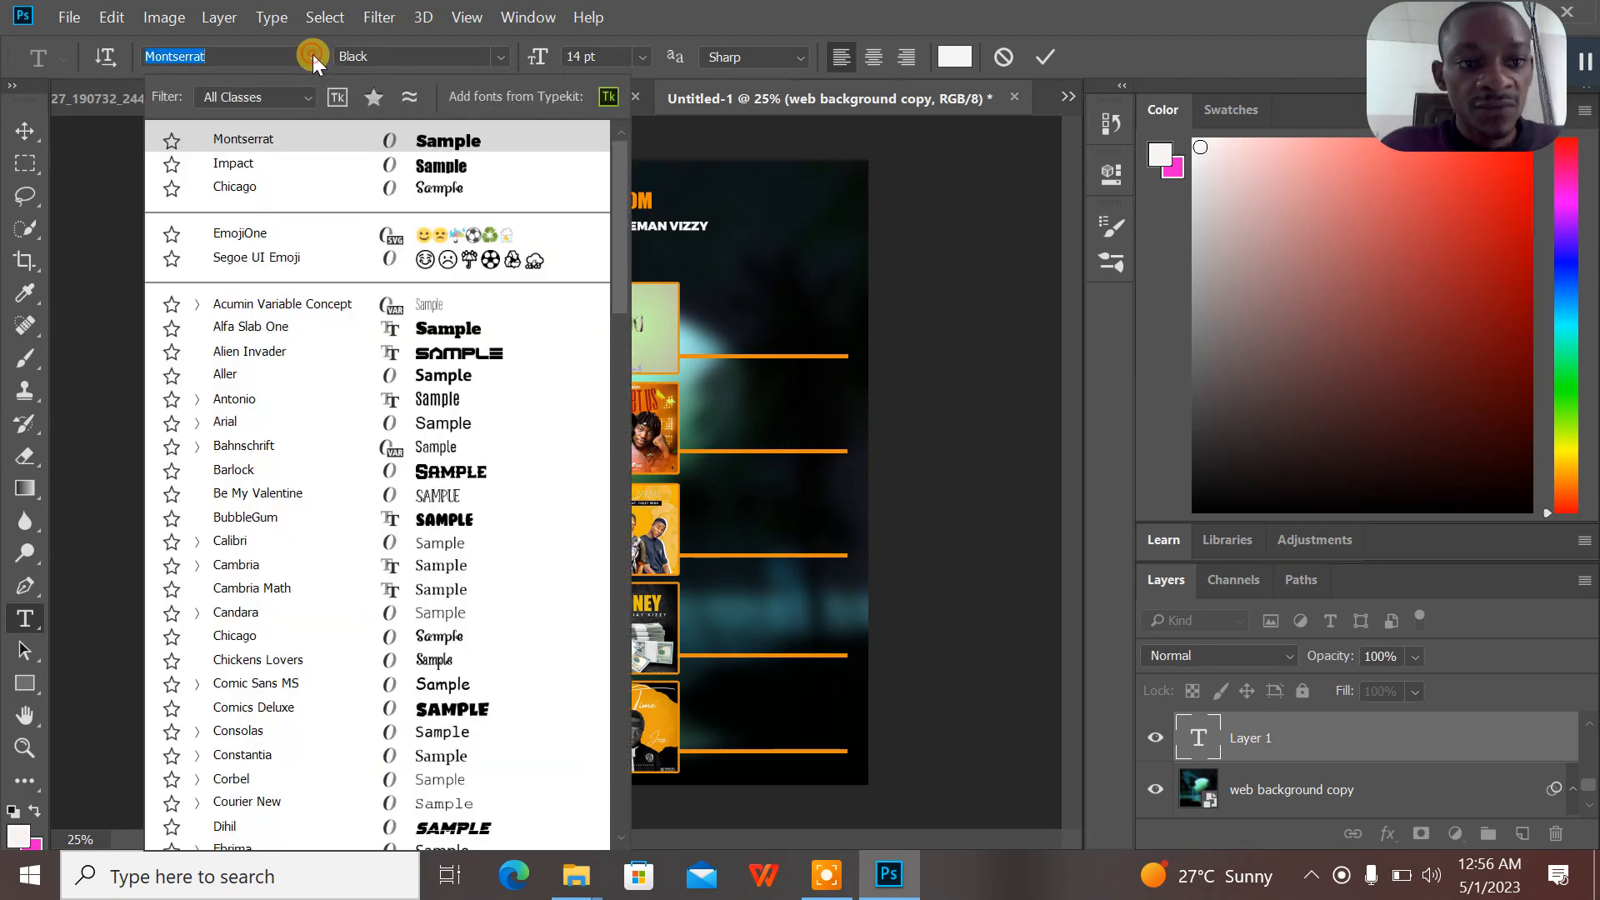
left_click(439, 167)
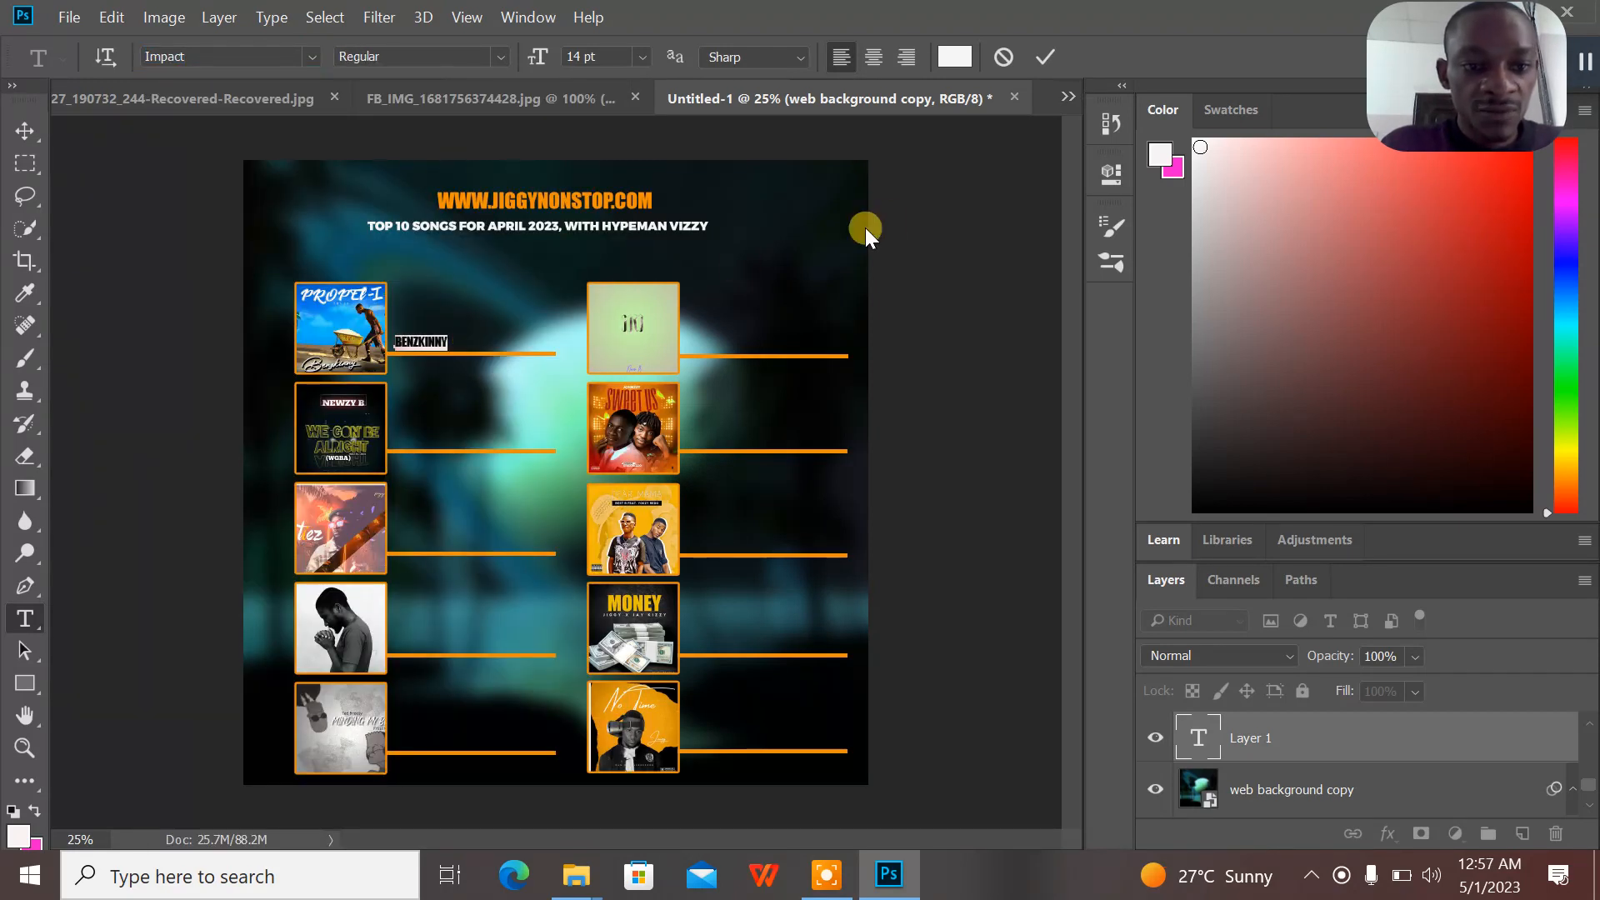
left_click(955, 56)
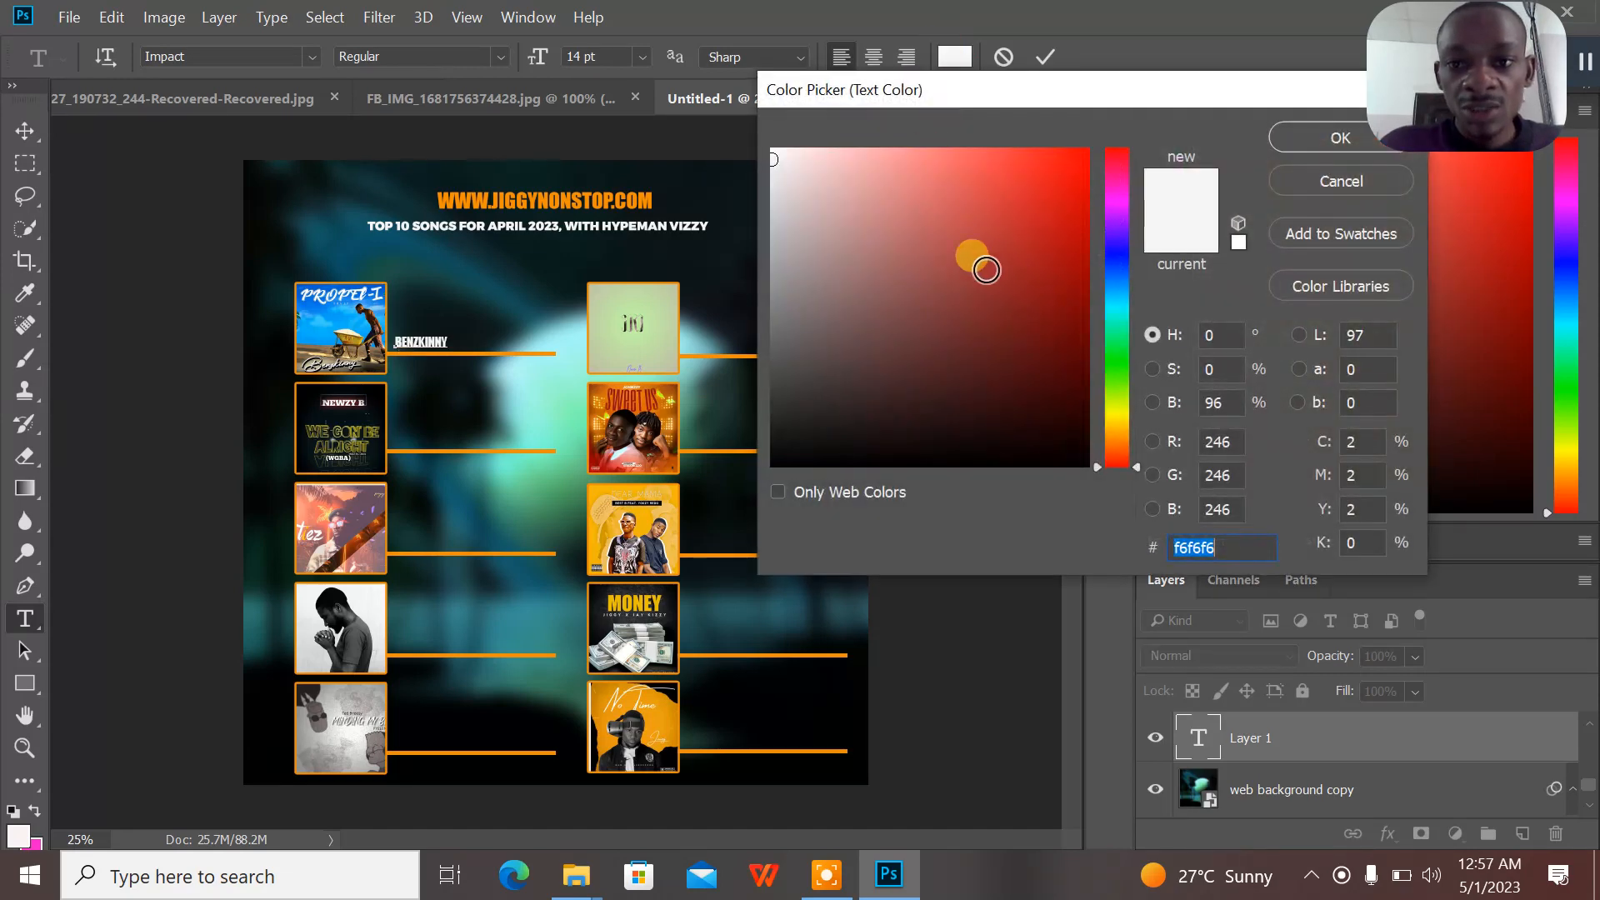
left_click(1118, 414)
left_click(1079, 162)
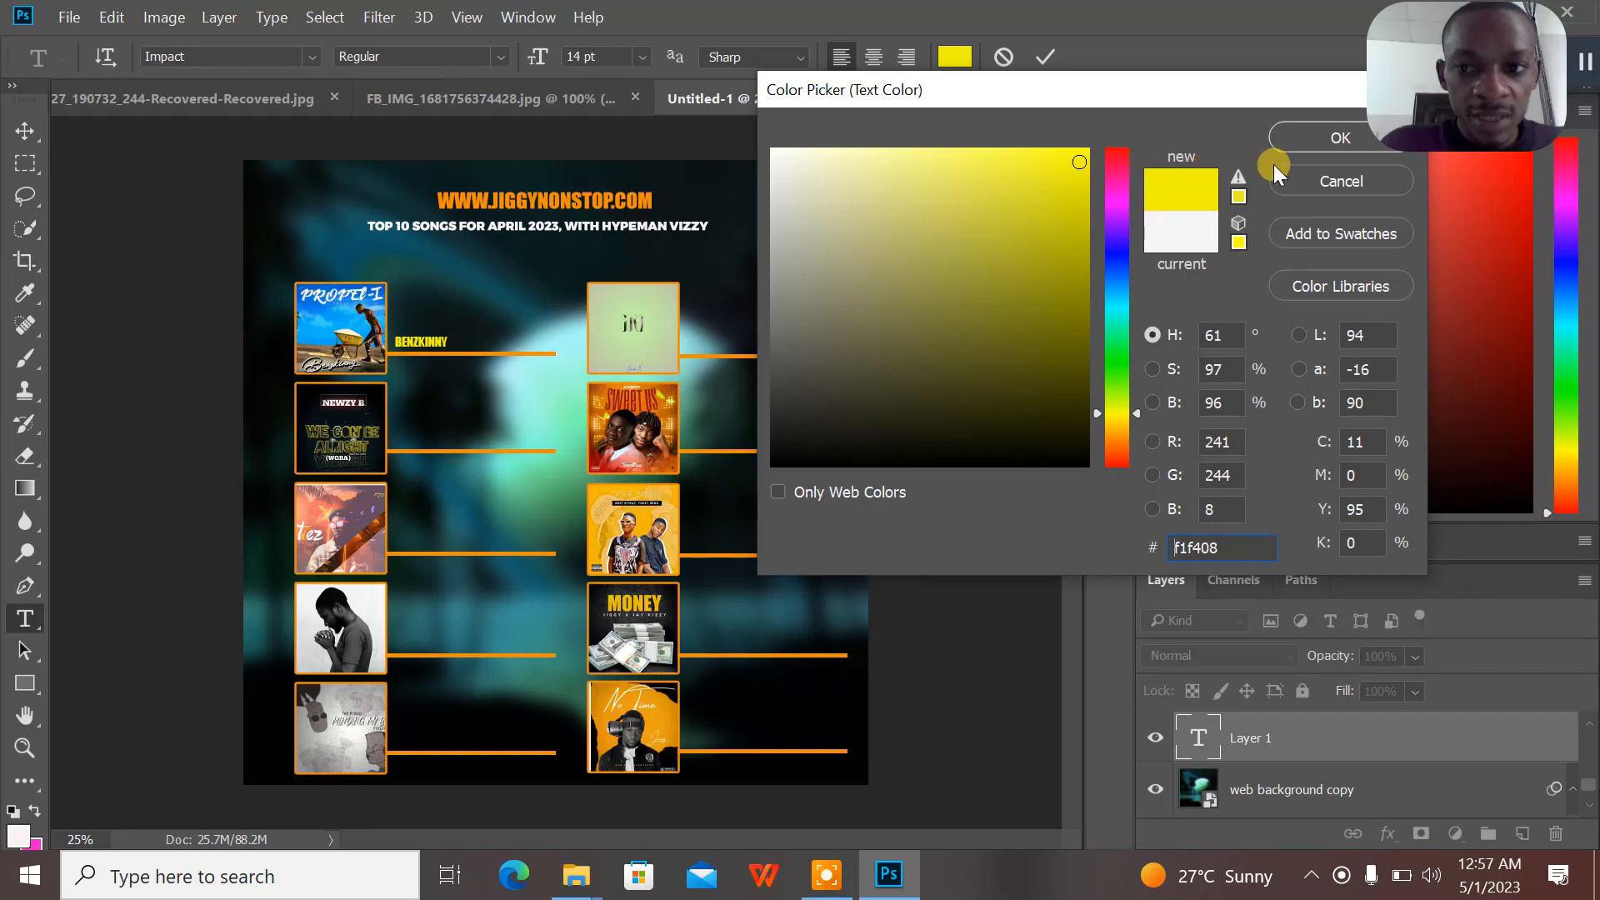
left_click(1332, 138)
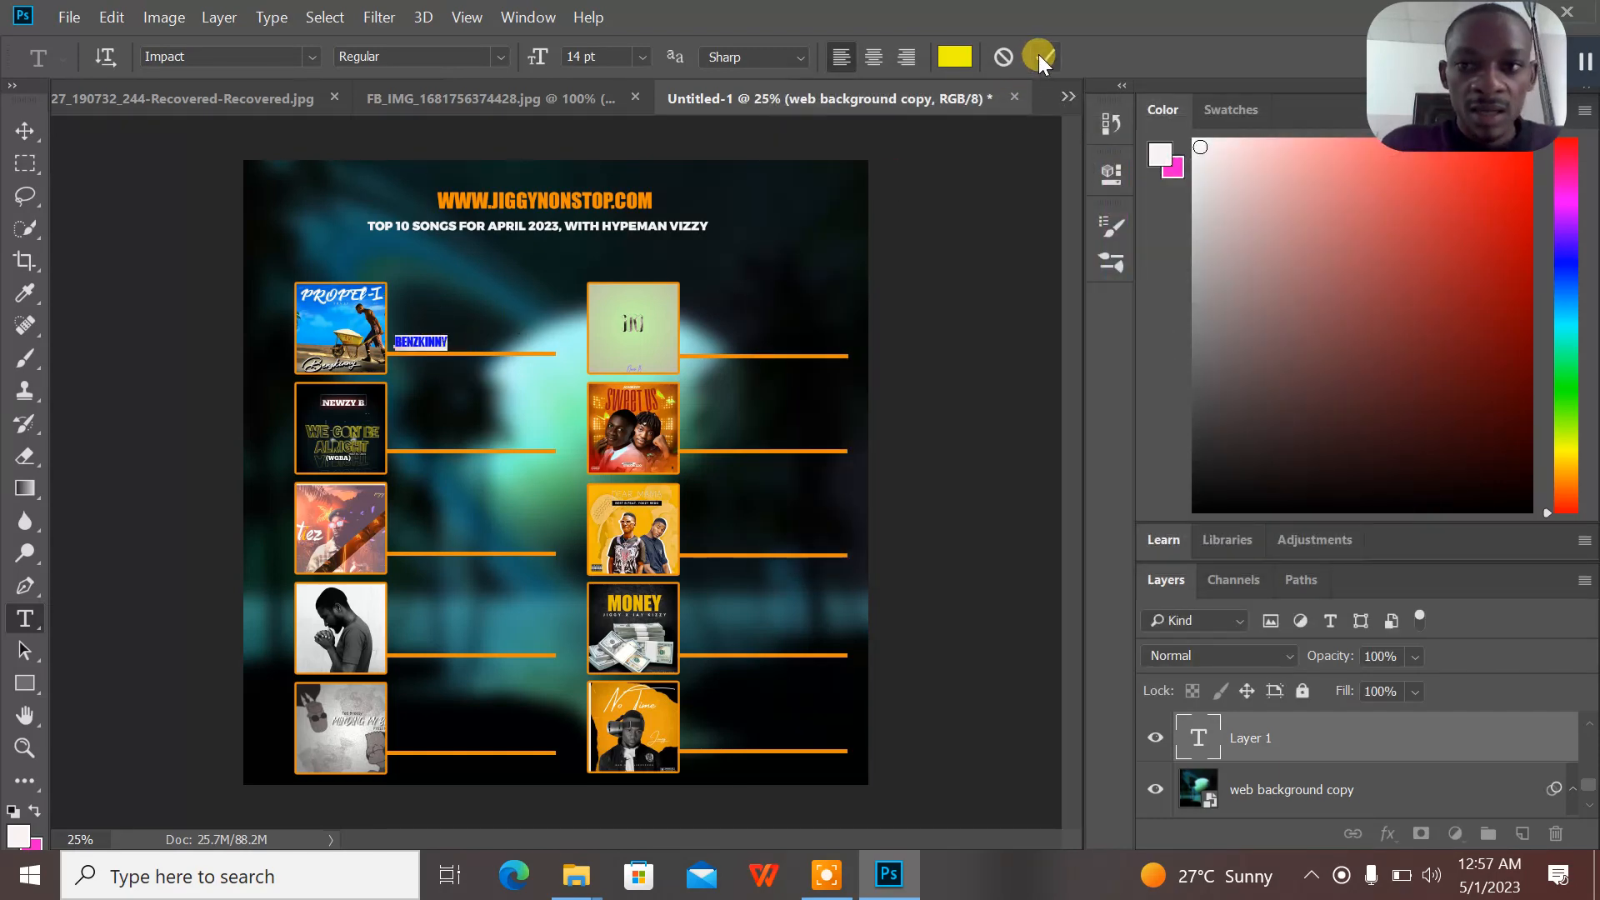
left_click(1042, 57)
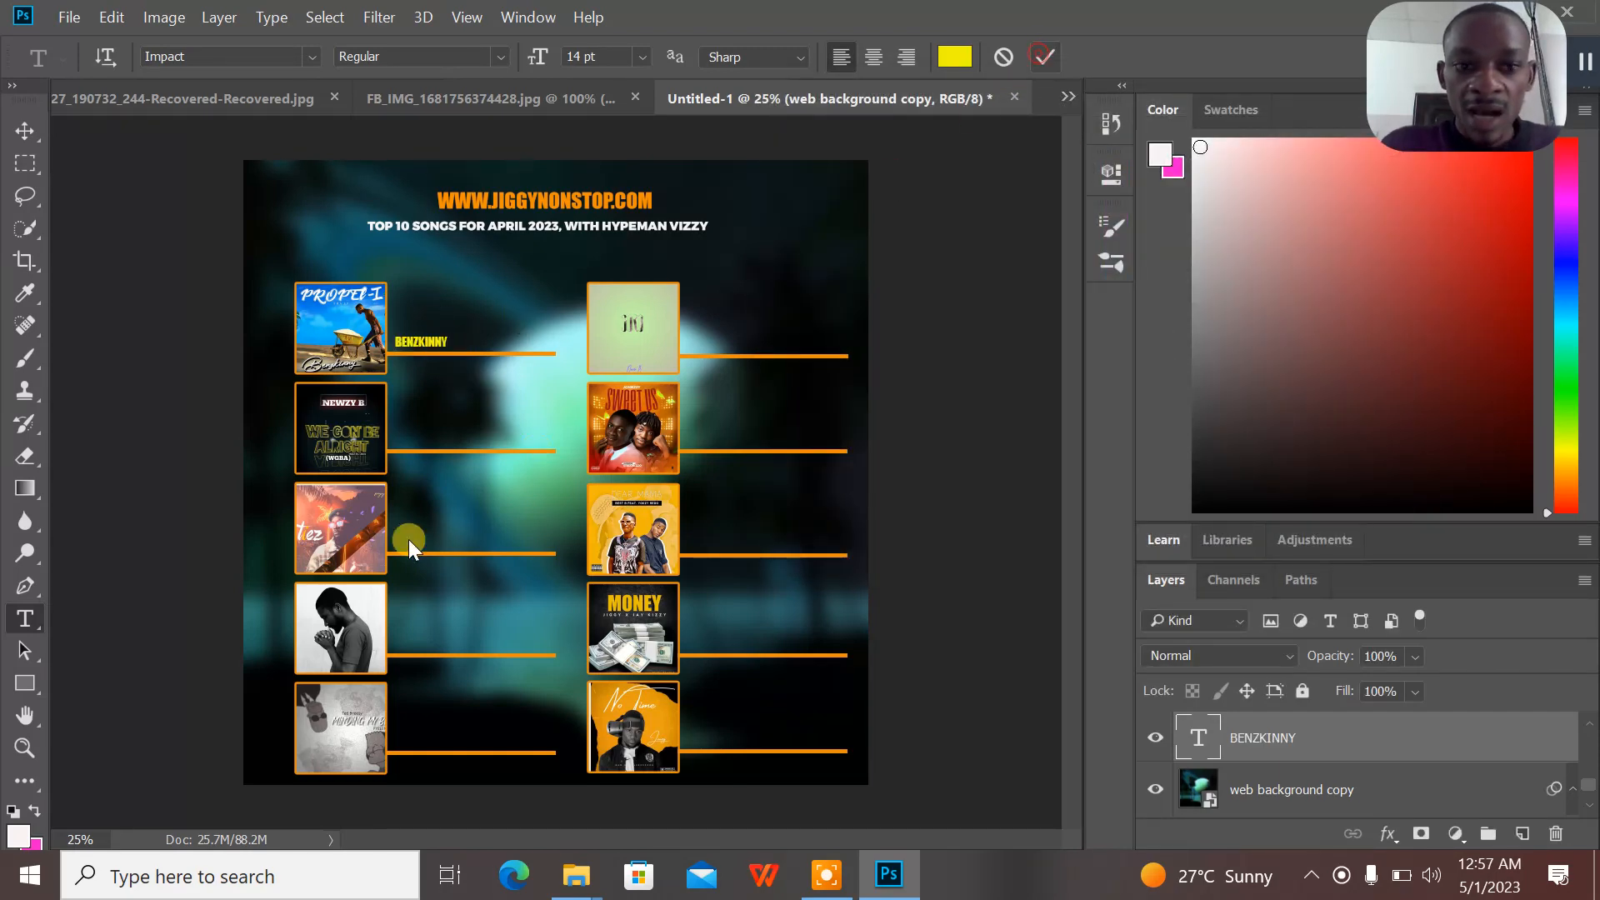
- Add the artist caption "NEWZY B" above the orange line beside the second left-column cover
left_click(395, 438)
type("NEWZY B")
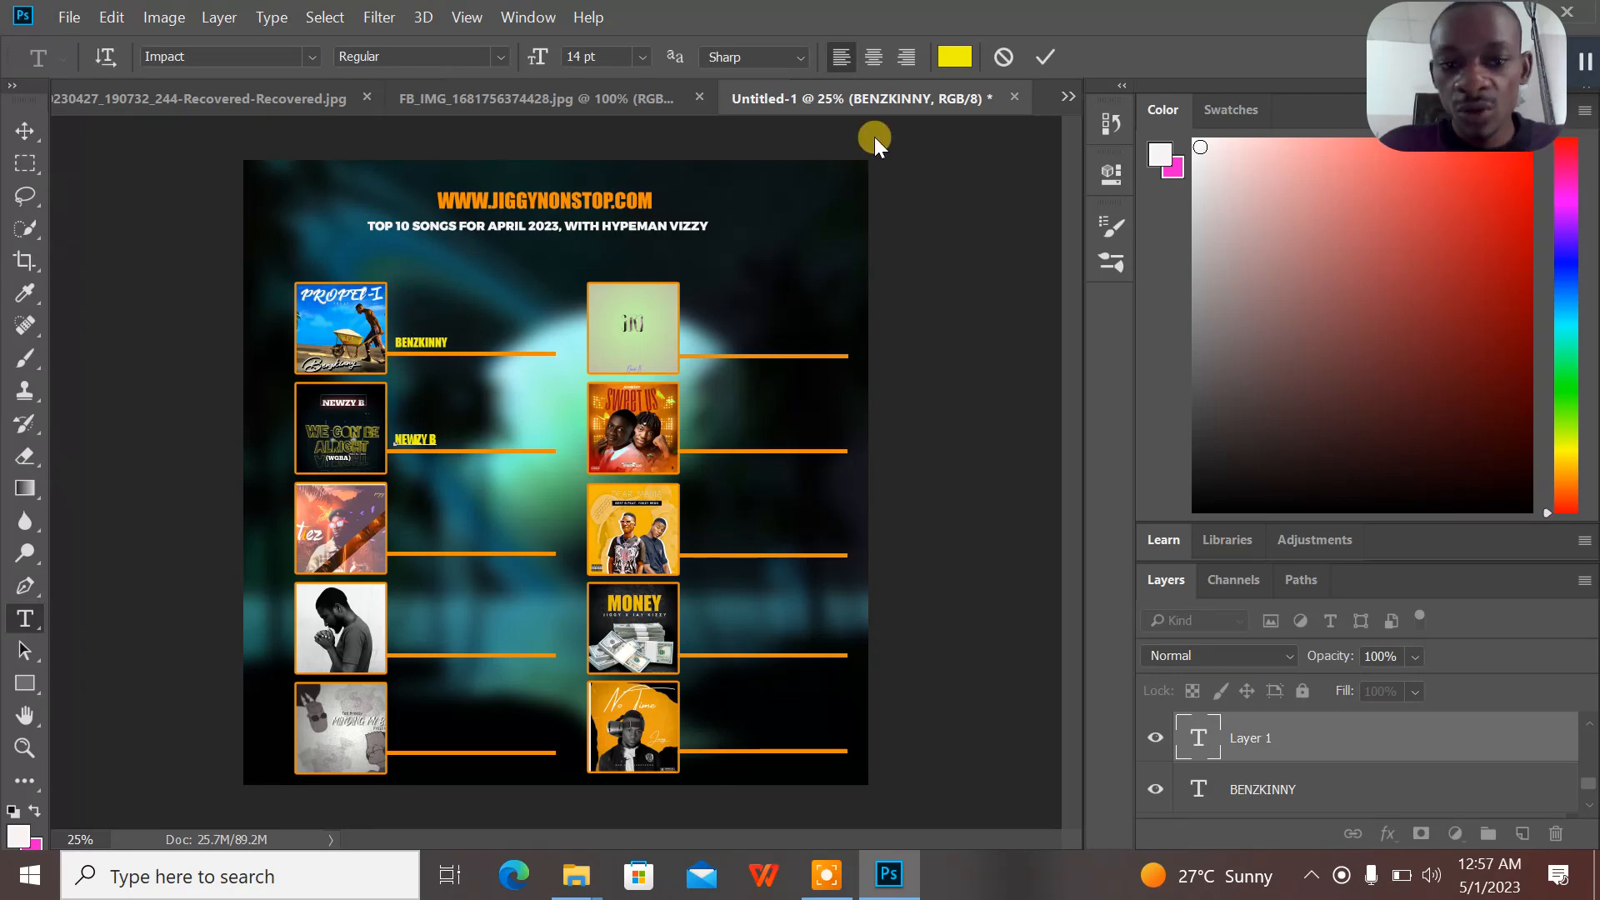
left_click(1043, 55)
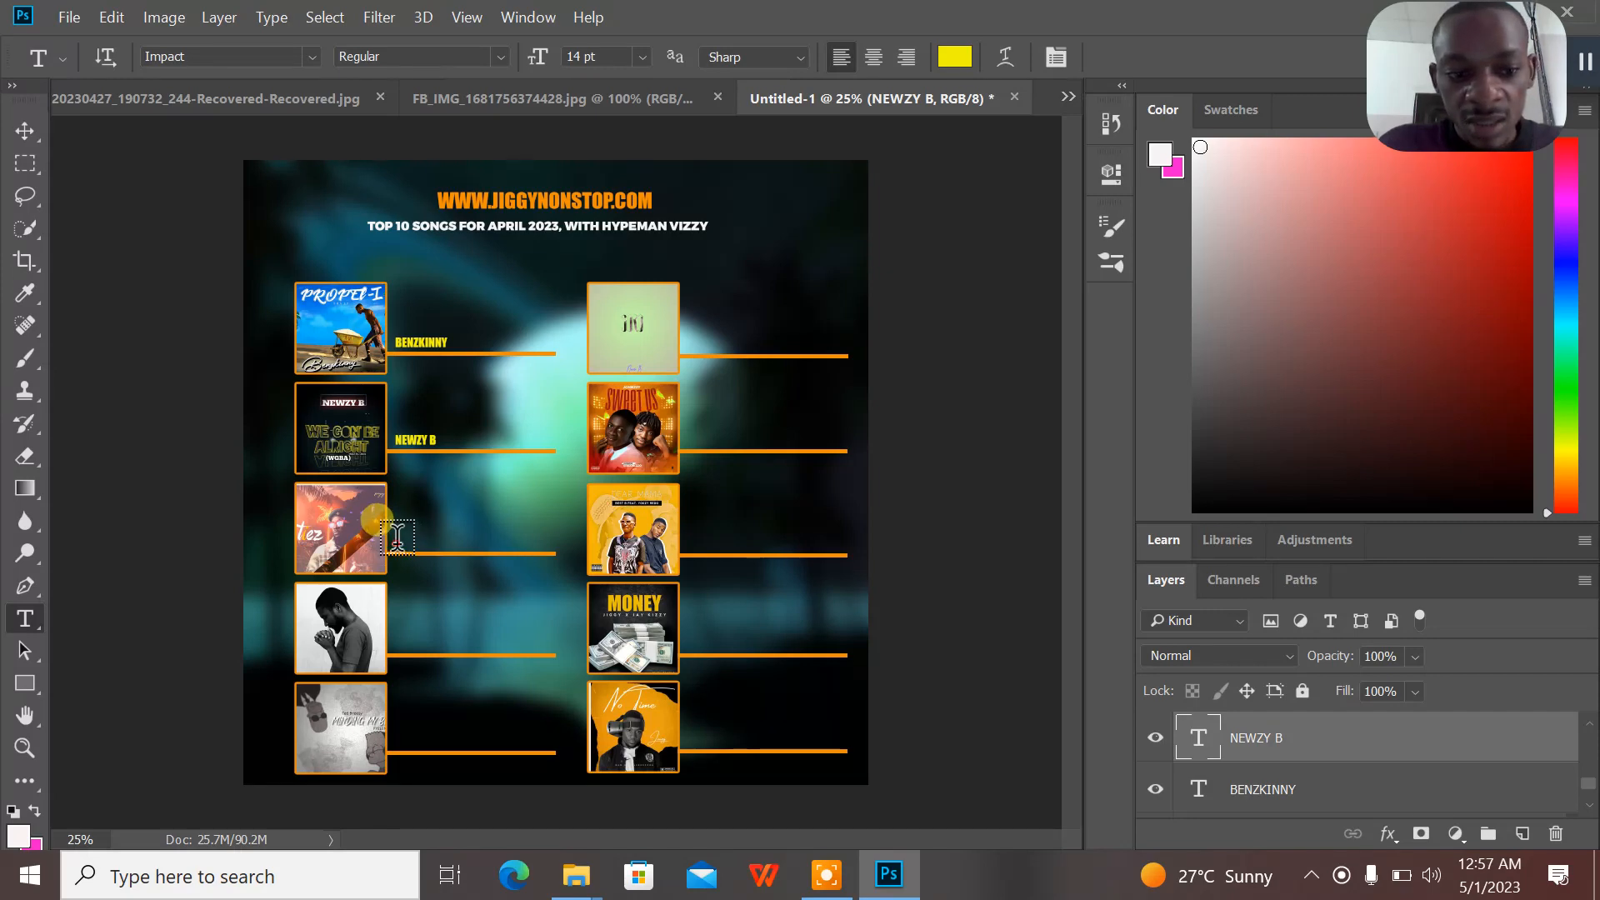
- Add the artist caption "PAGEZ FT PHAREZ & NANIX" beside the third left-column cover and move it just above the orange line
left_click(398, 545)
type("PAGE")
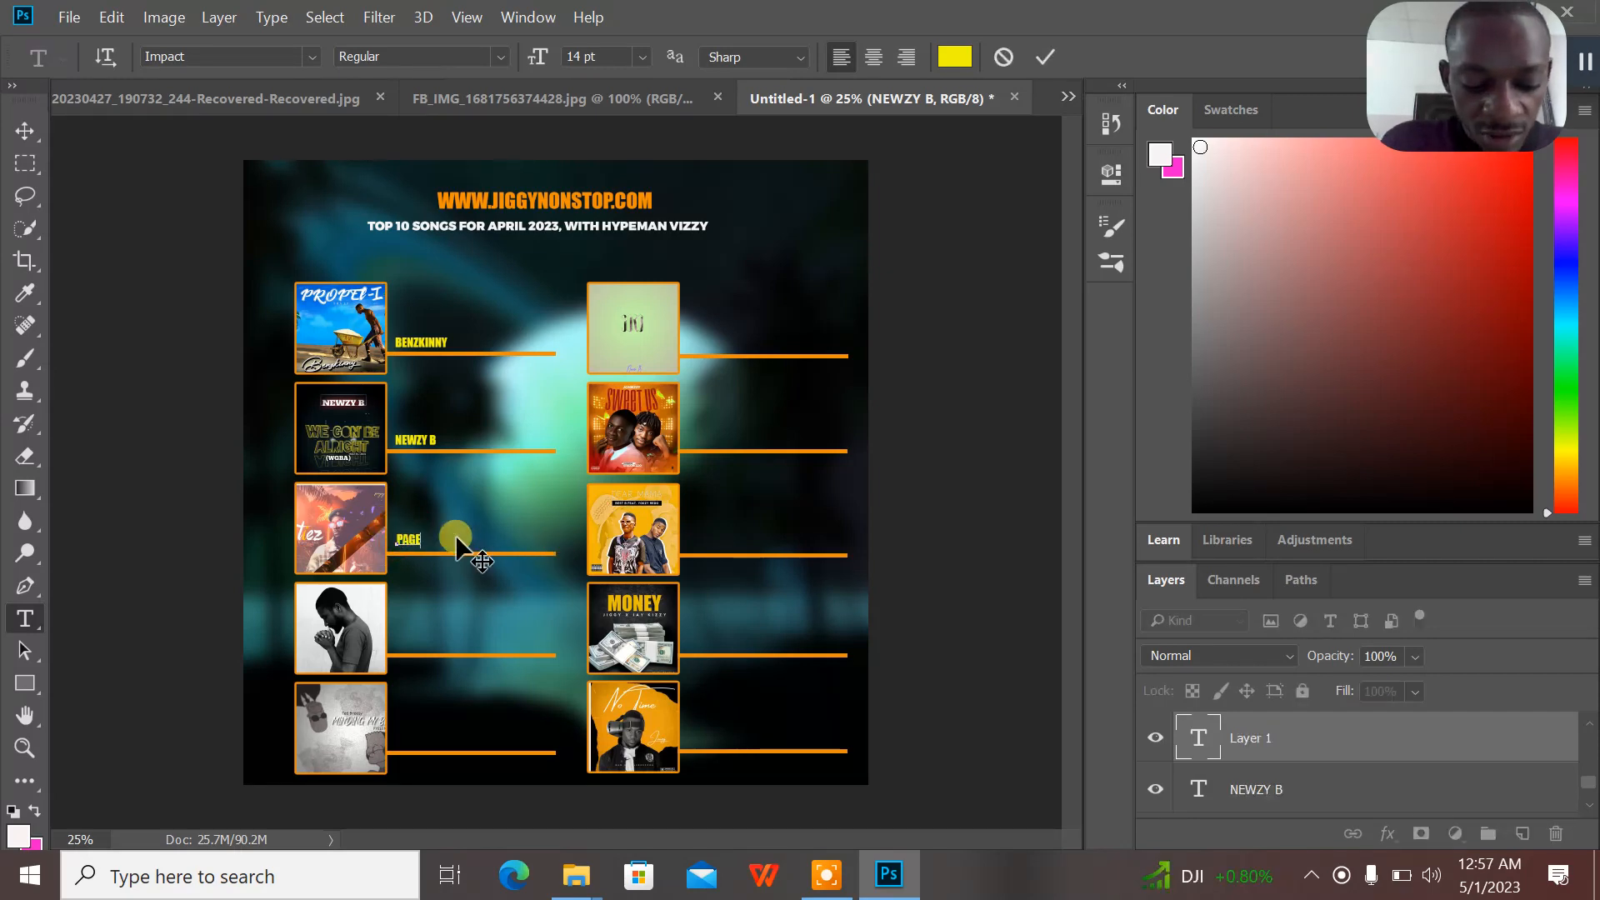
type("Z FT")
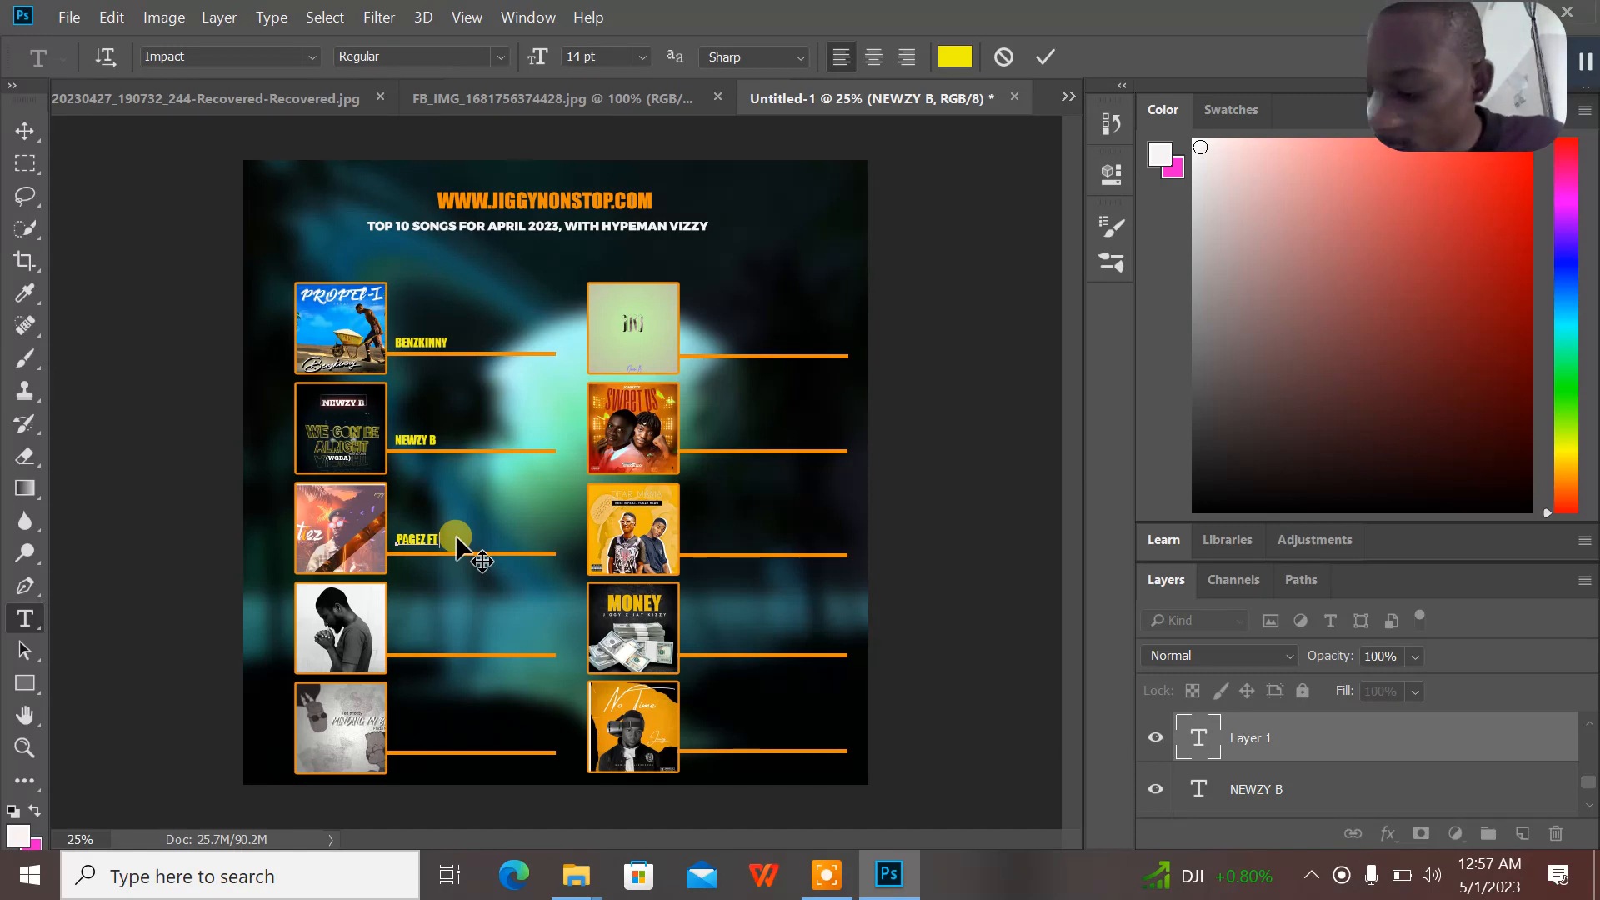
type(" B")
type("HAREZ &")
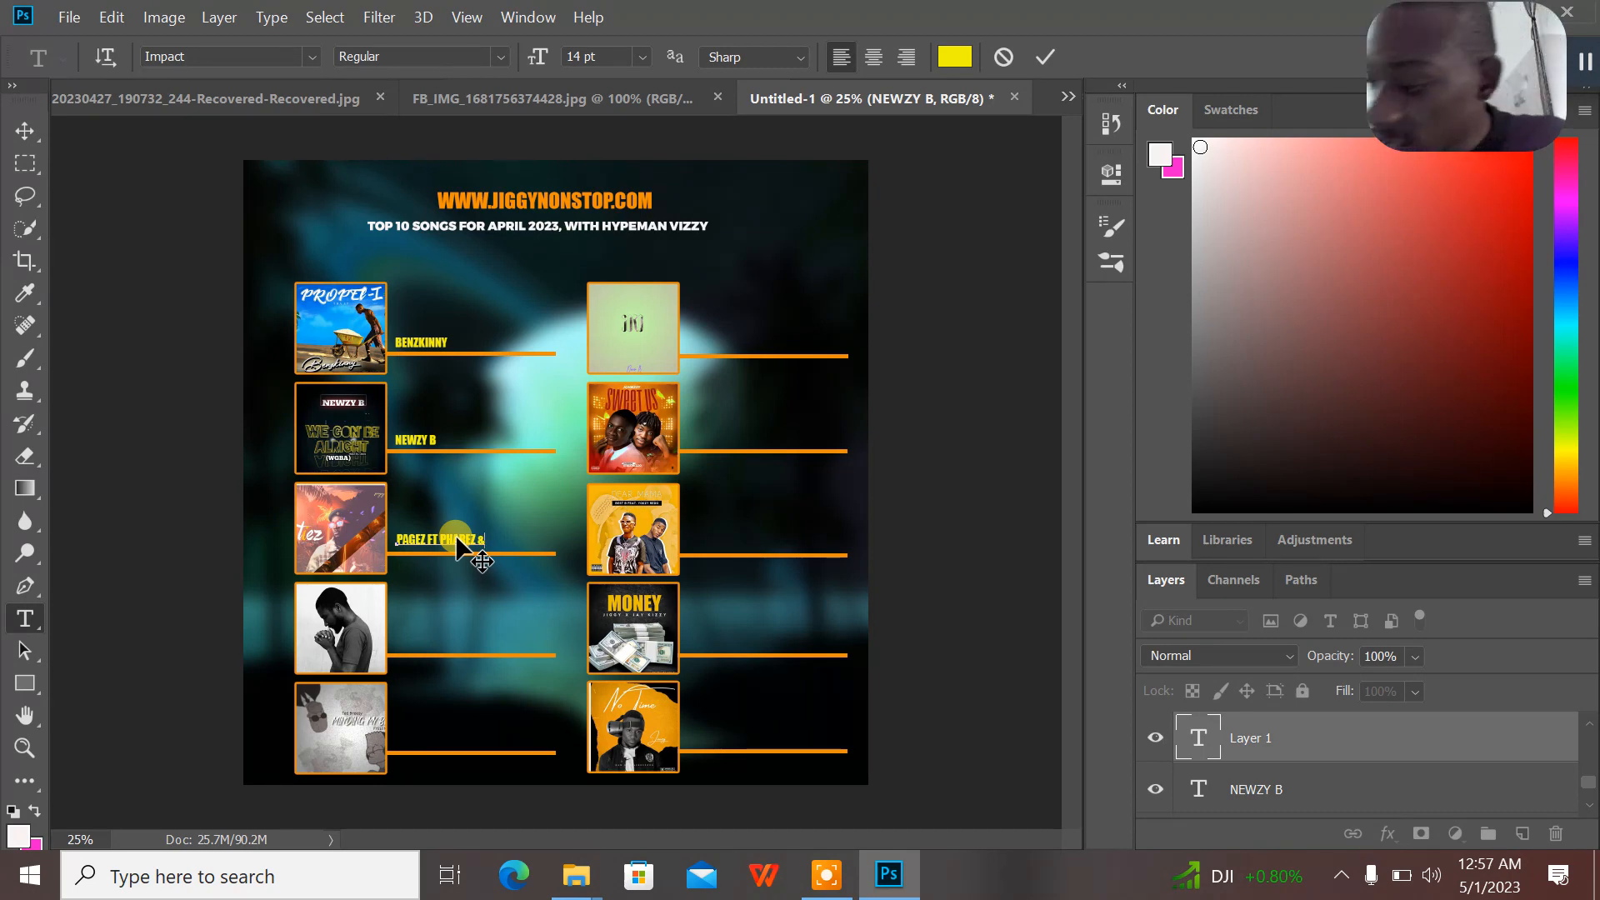
type("NIX")
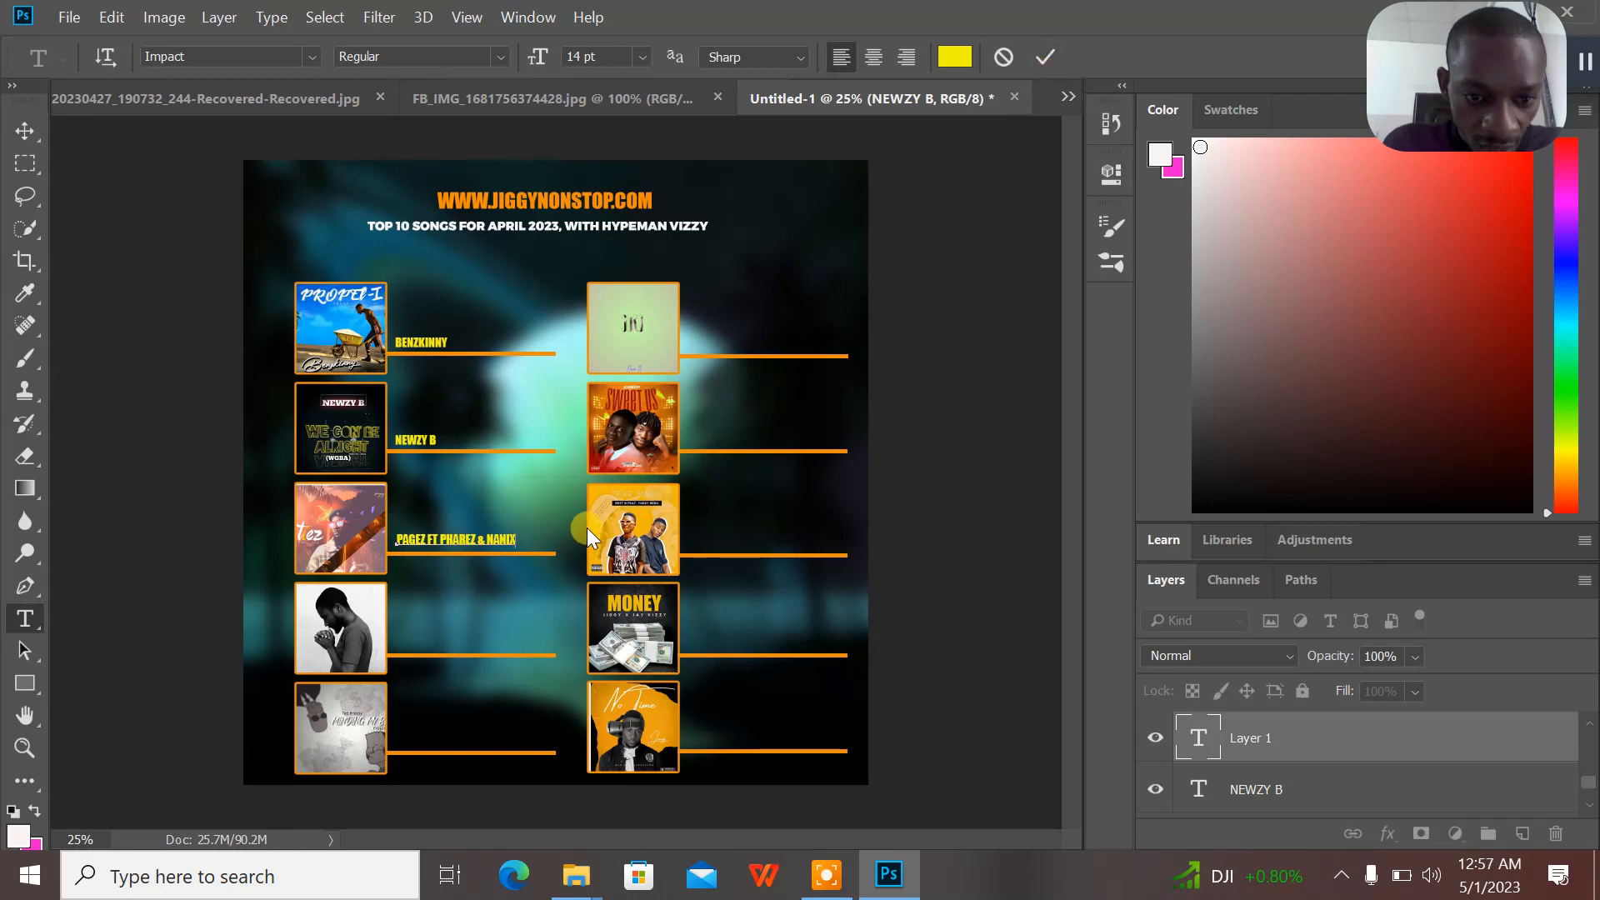
left_click_drag(552, 538, 550, 543)
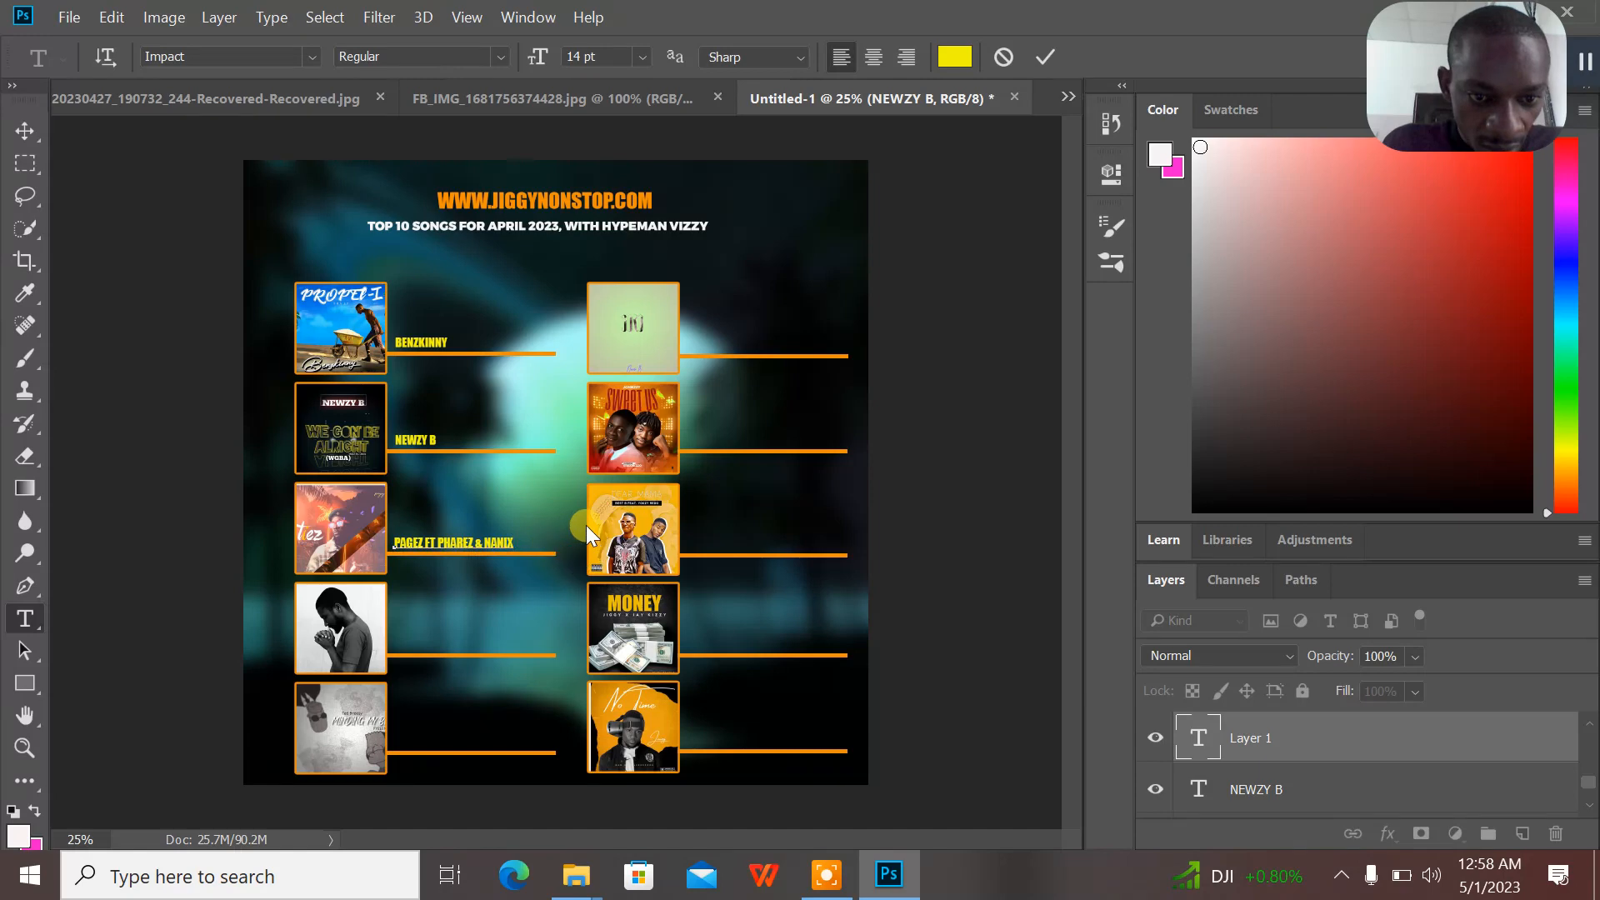
- Finish the pending caption and add the artist caption "LA-NKORONG" above the orange line beside the fourth left-column cover
left_click(1045, 57)
left_click(398, 646)
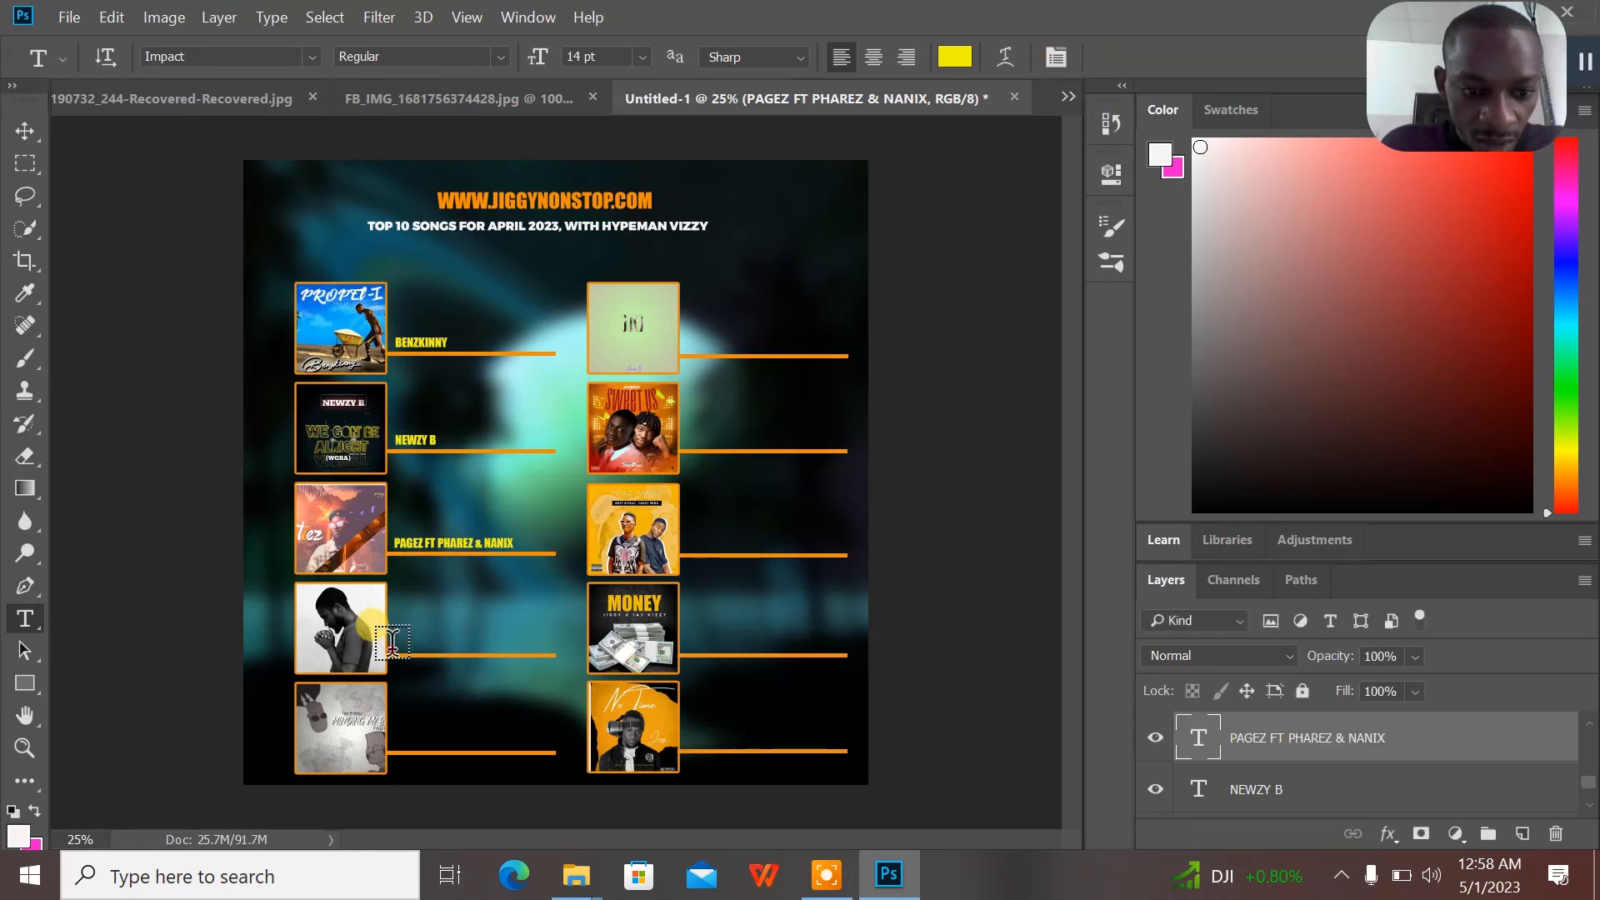
type("LA")
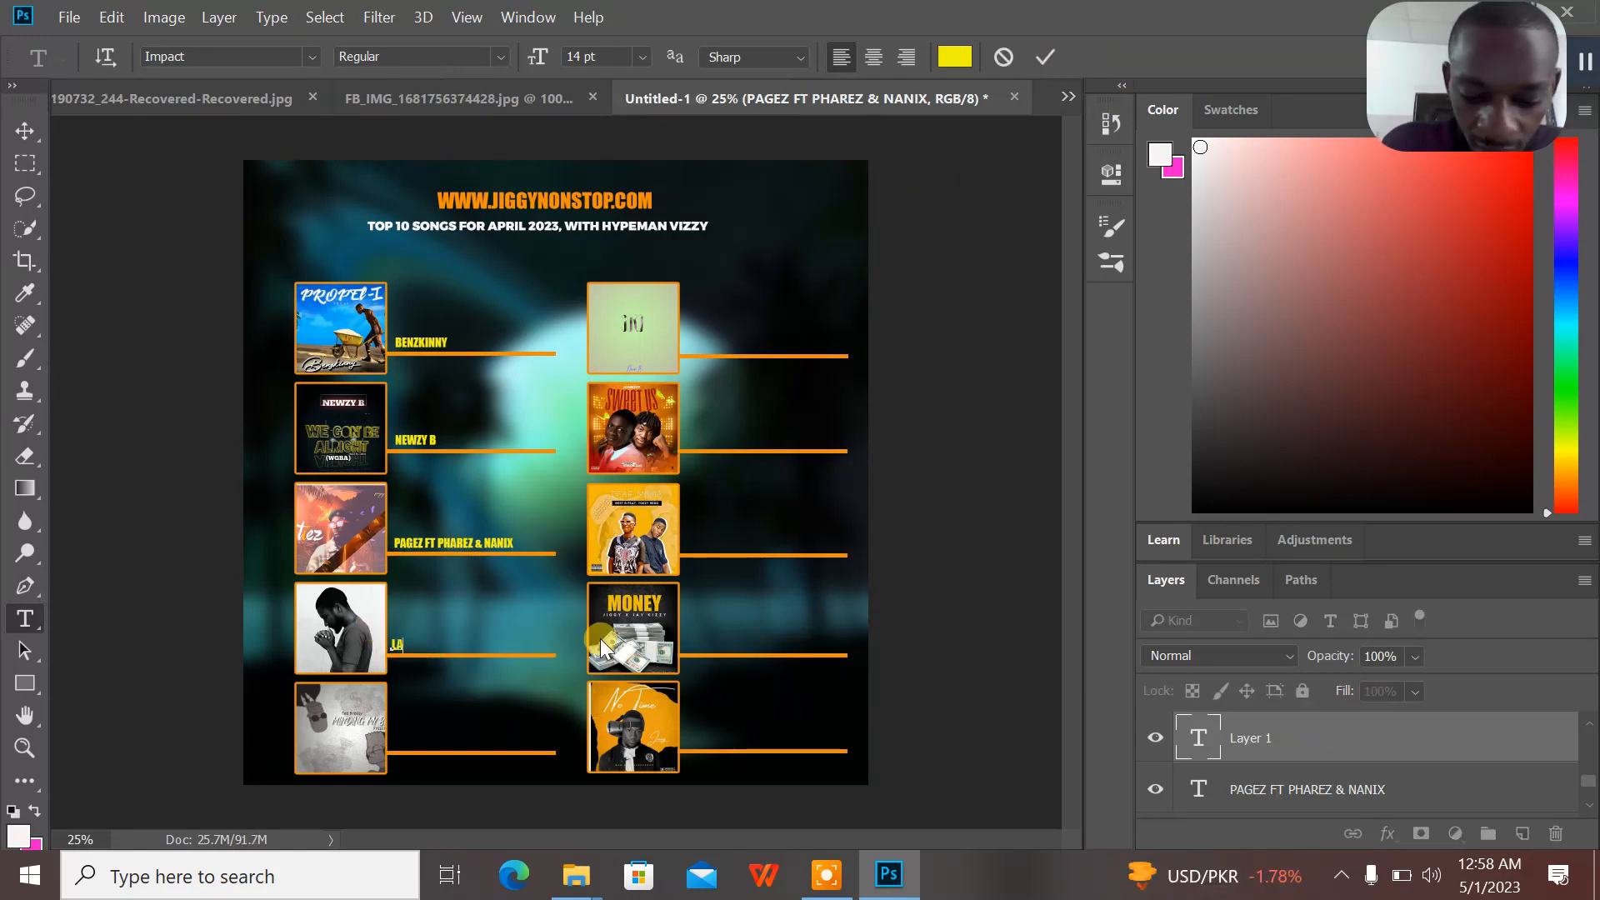
type("-NKORONG")
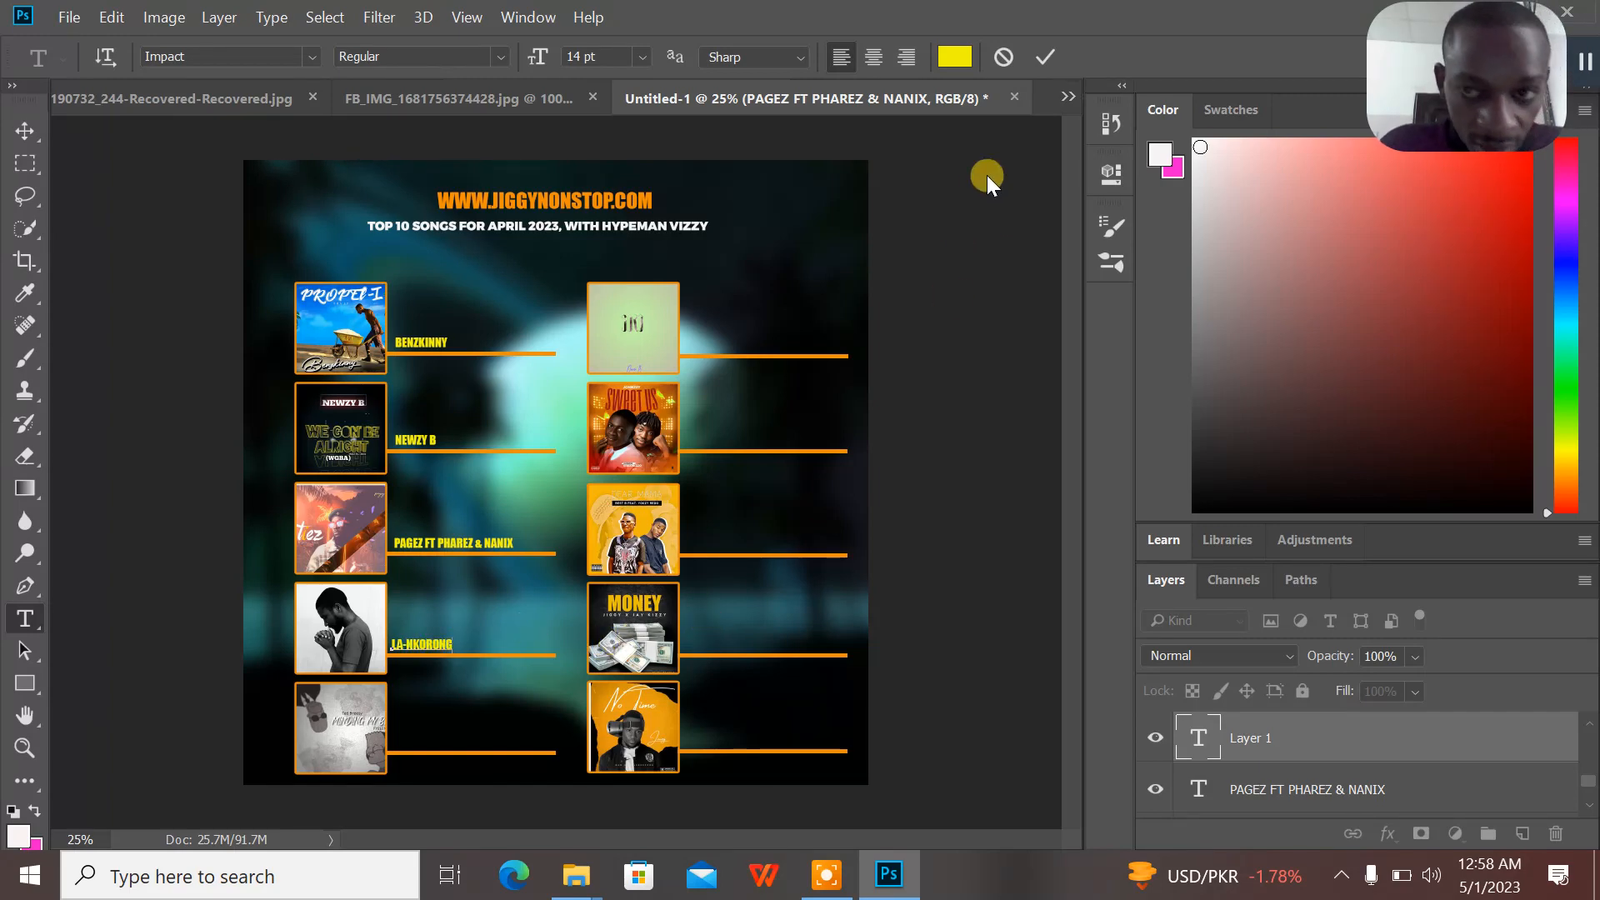
left_click(1042, 58)
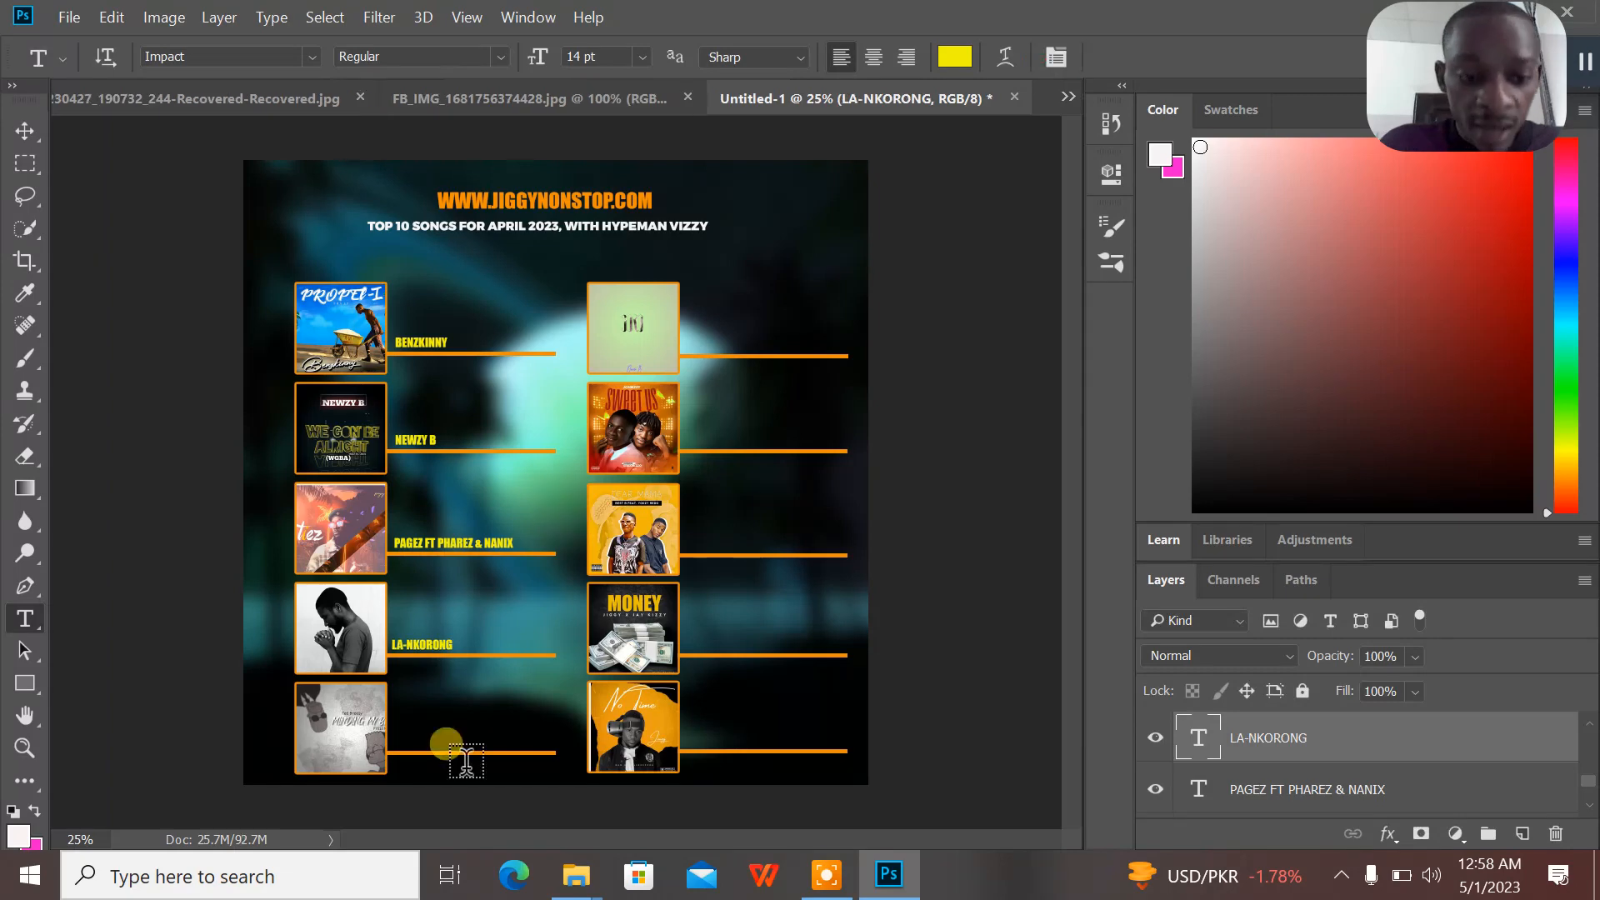
- Add the artist caption "TED BREEZY FT FRIIZII NAIZ" above the orange line beside the bottom left-column cover
left_click(392, 738)
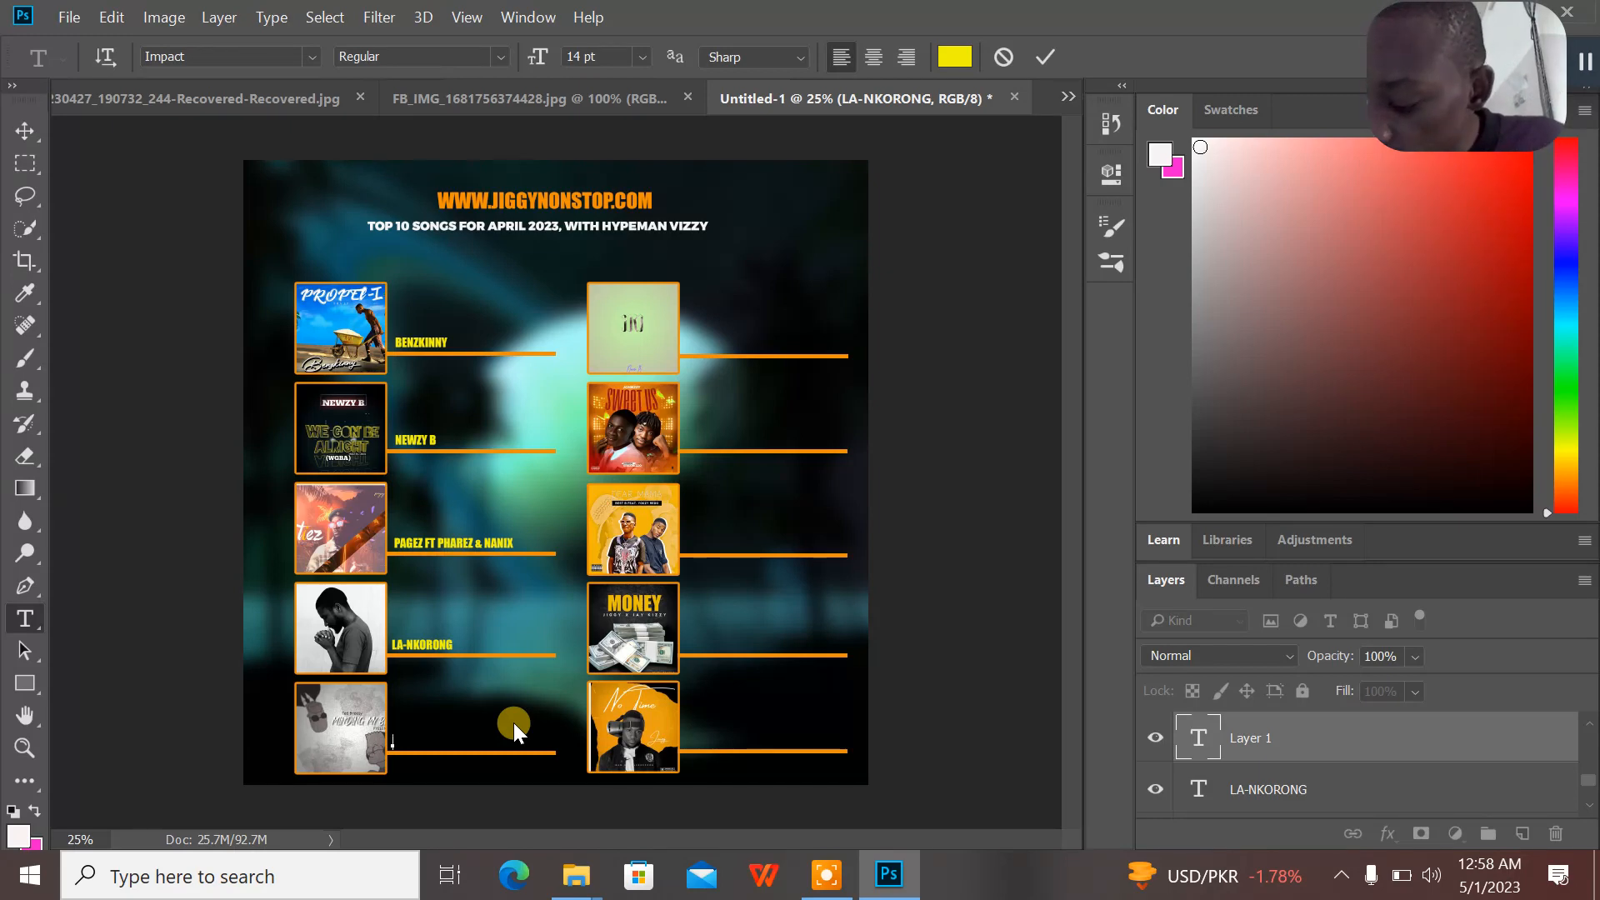
type("TED B")
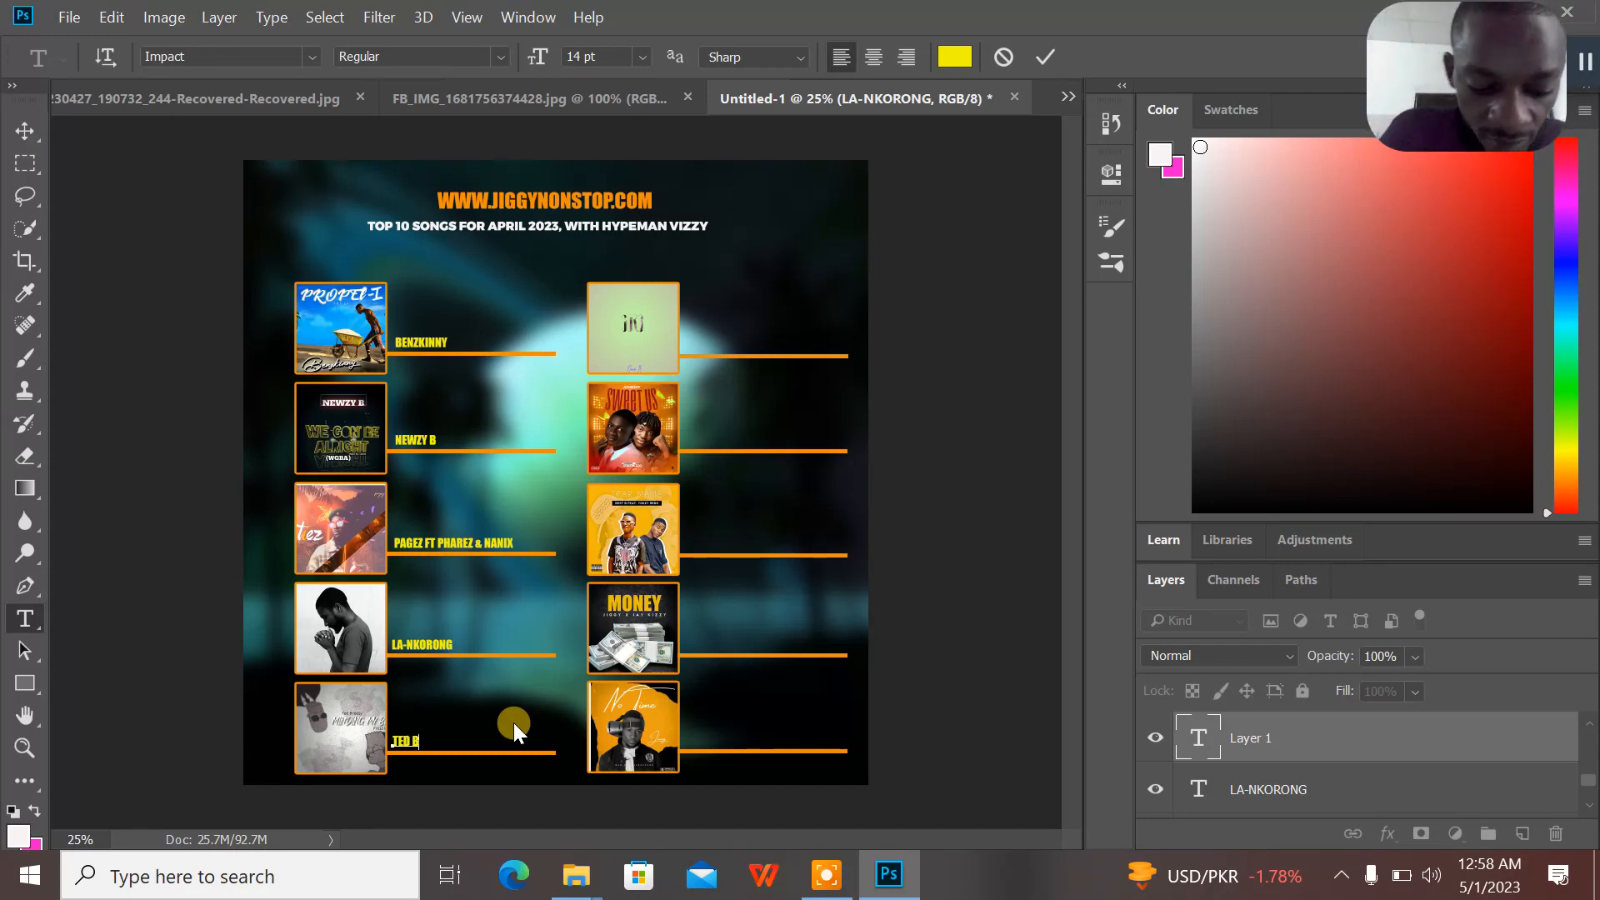
type("REEZY")
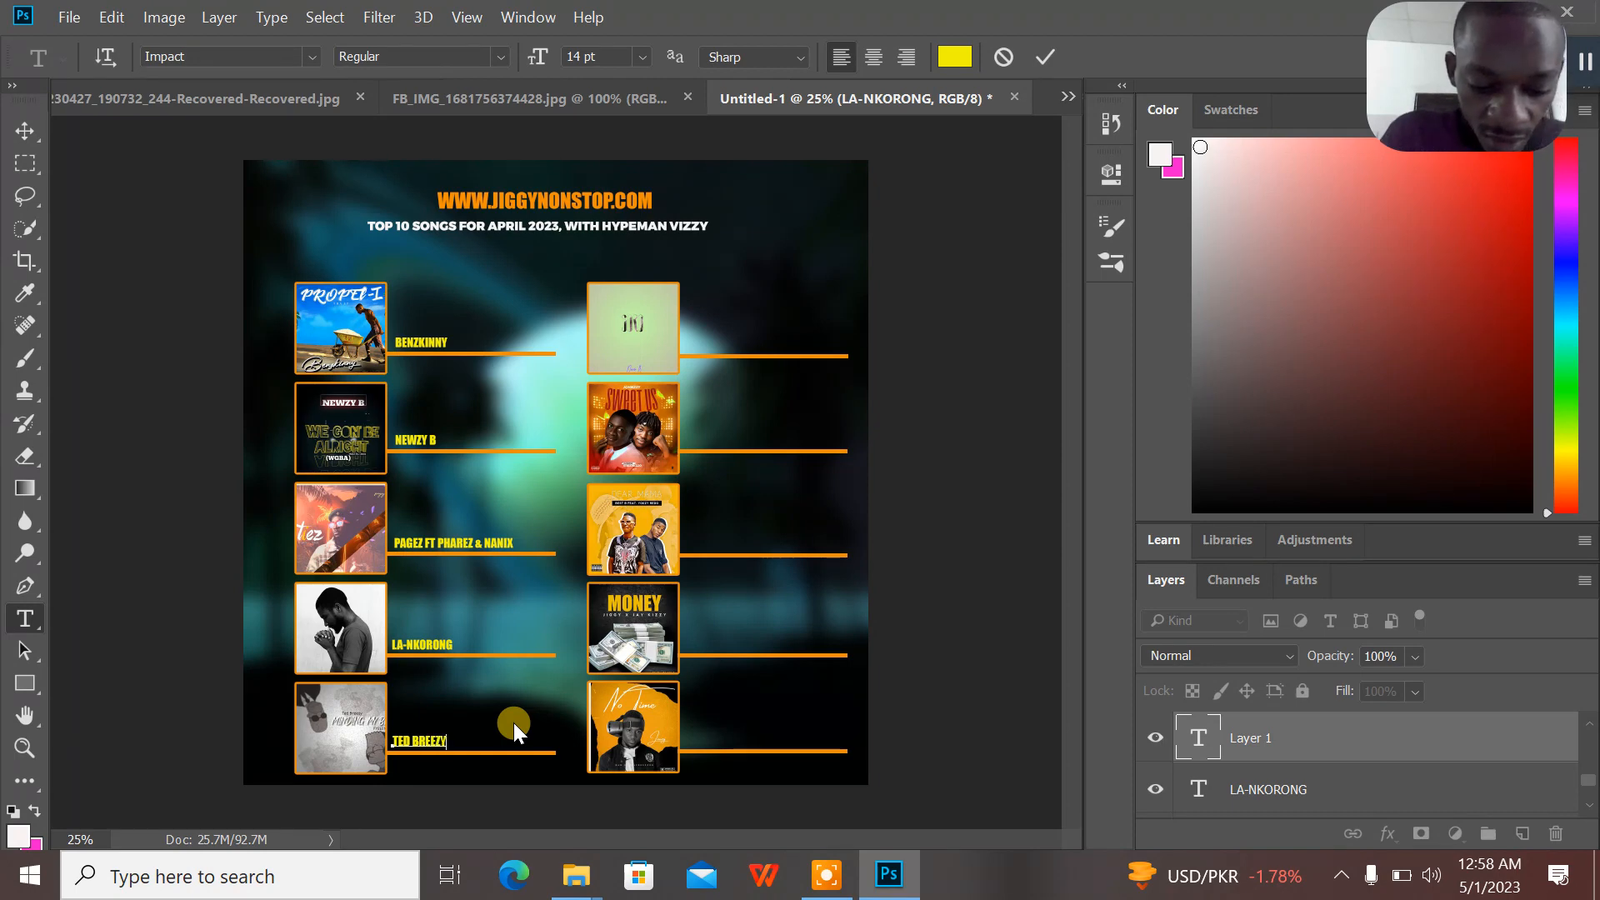
type(" F T")
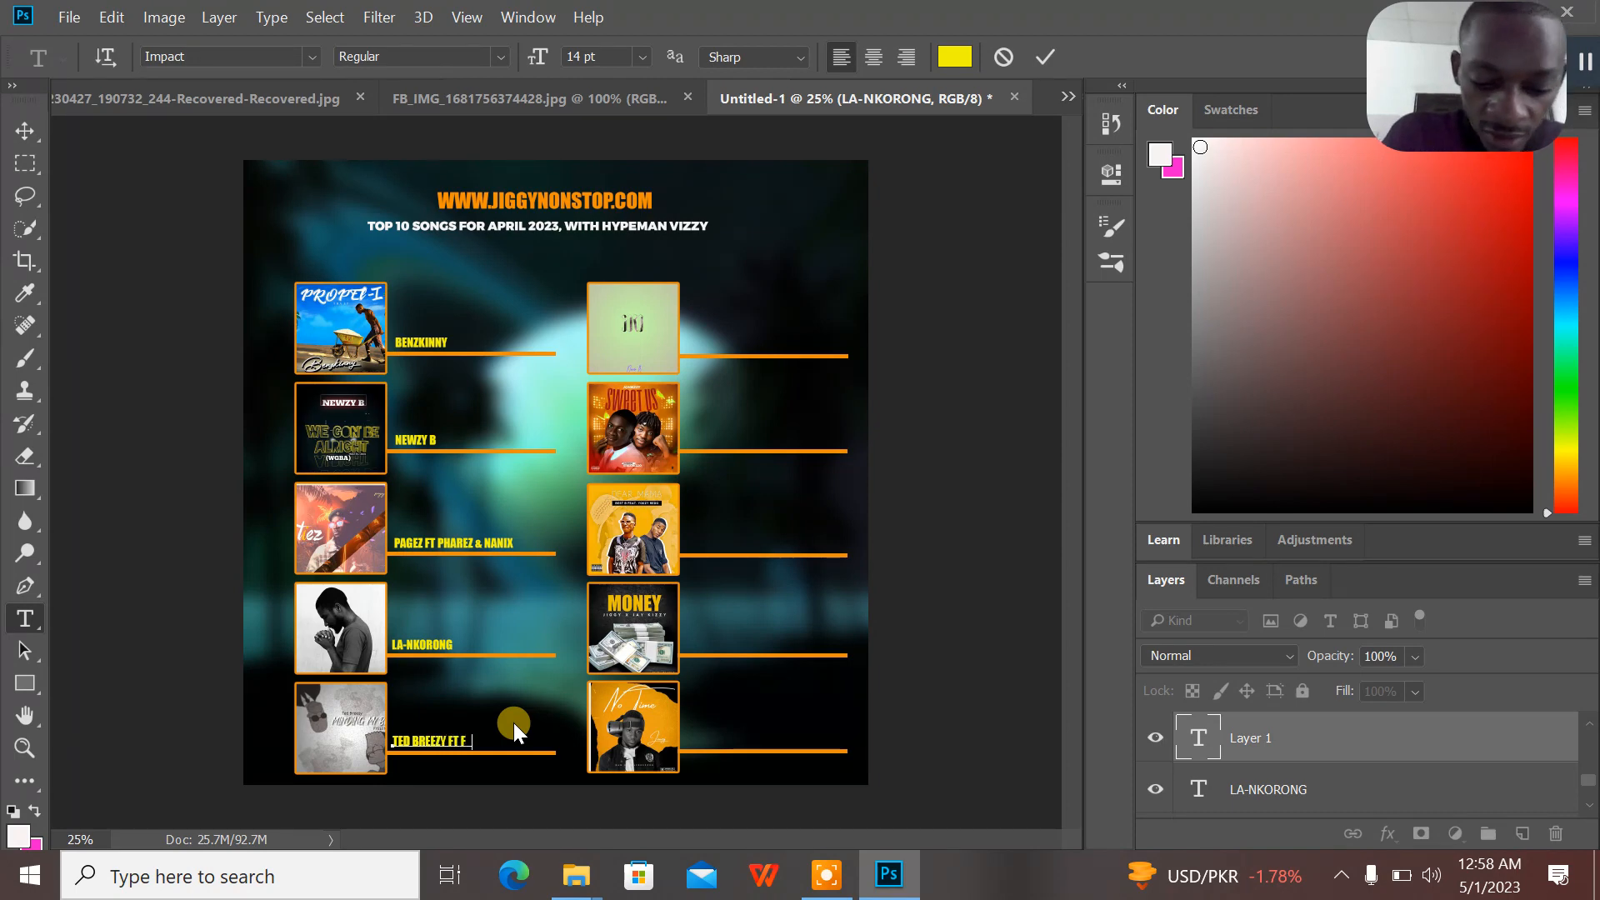
type(" FRIIZII HAIZ")
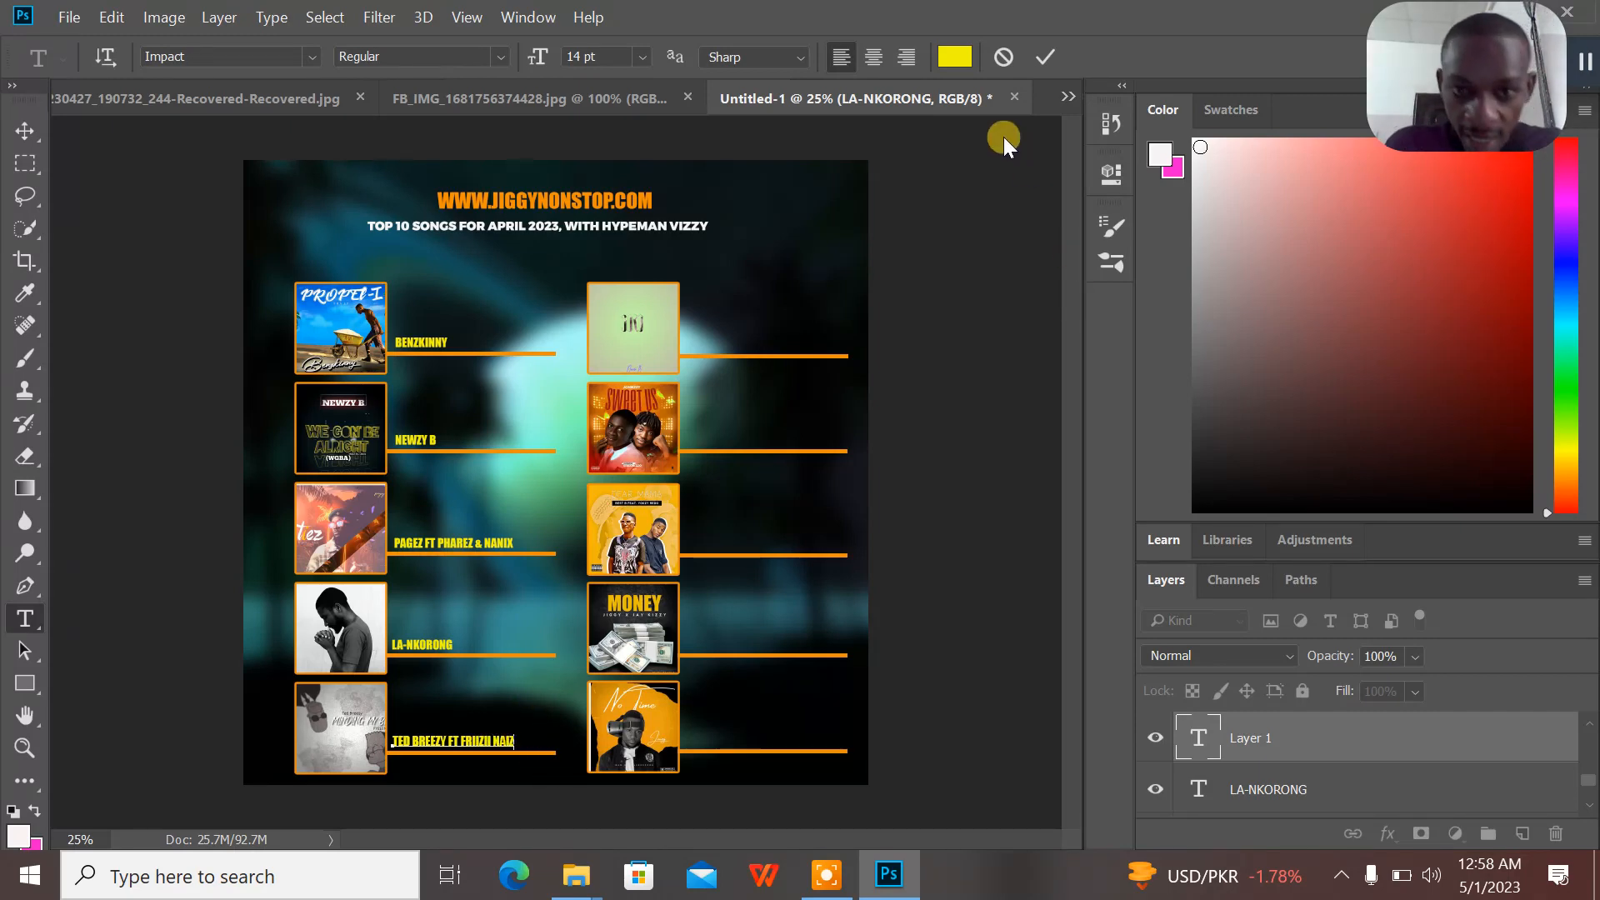
left_click(1044, 52)
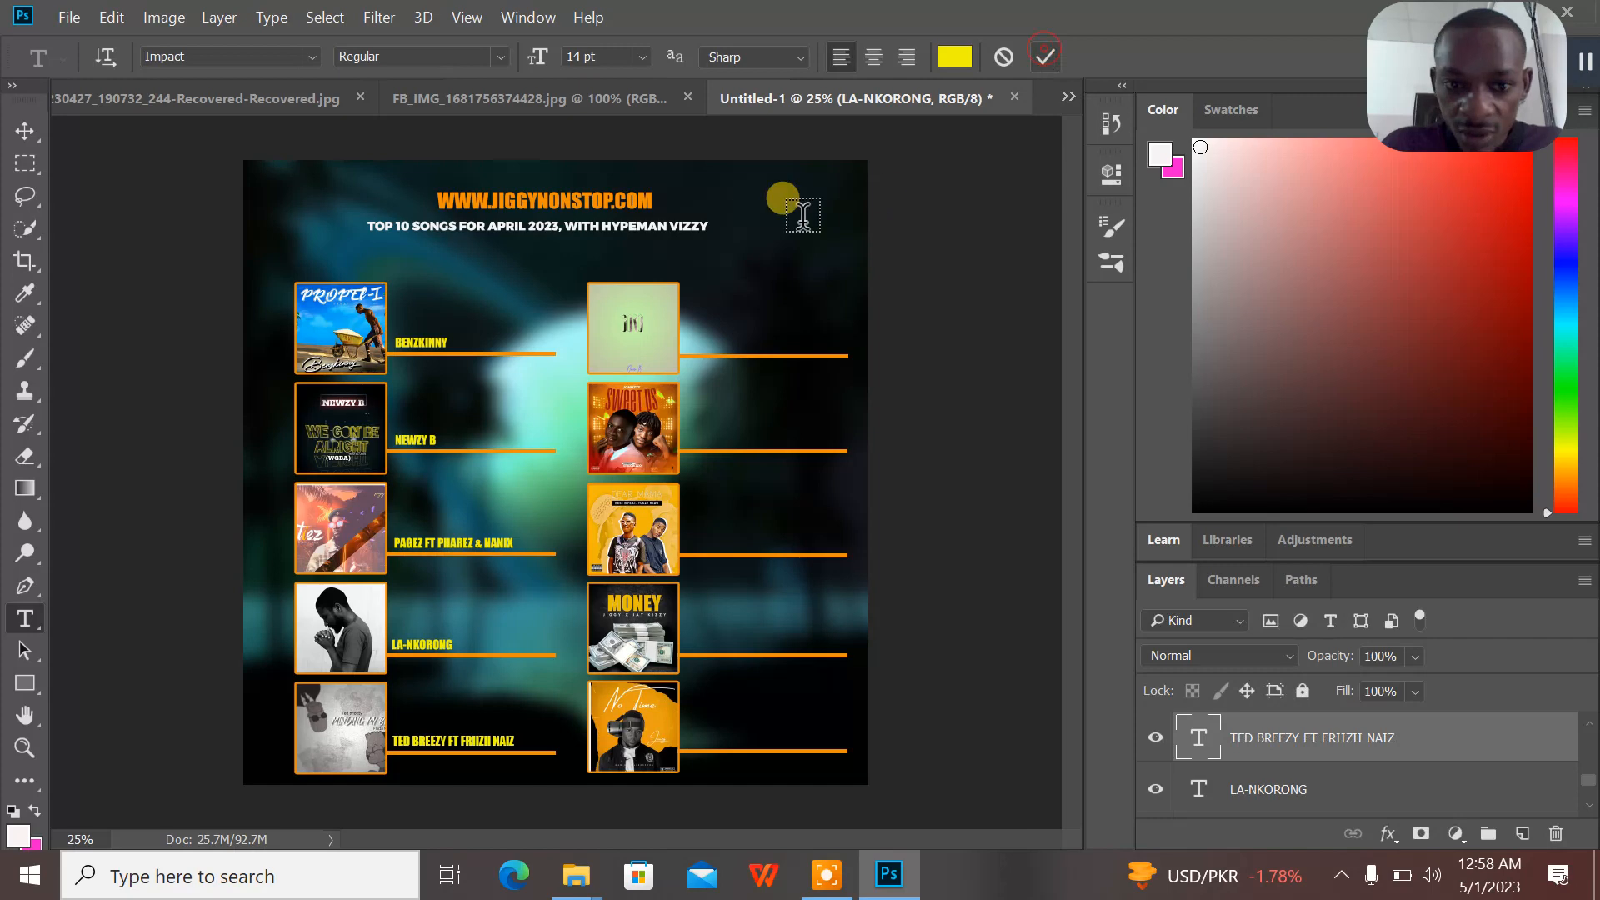
- Add the artist caption "DEMI B" above the orange line beside the top right-column cover
left_click(684, 343)
type("DEM")
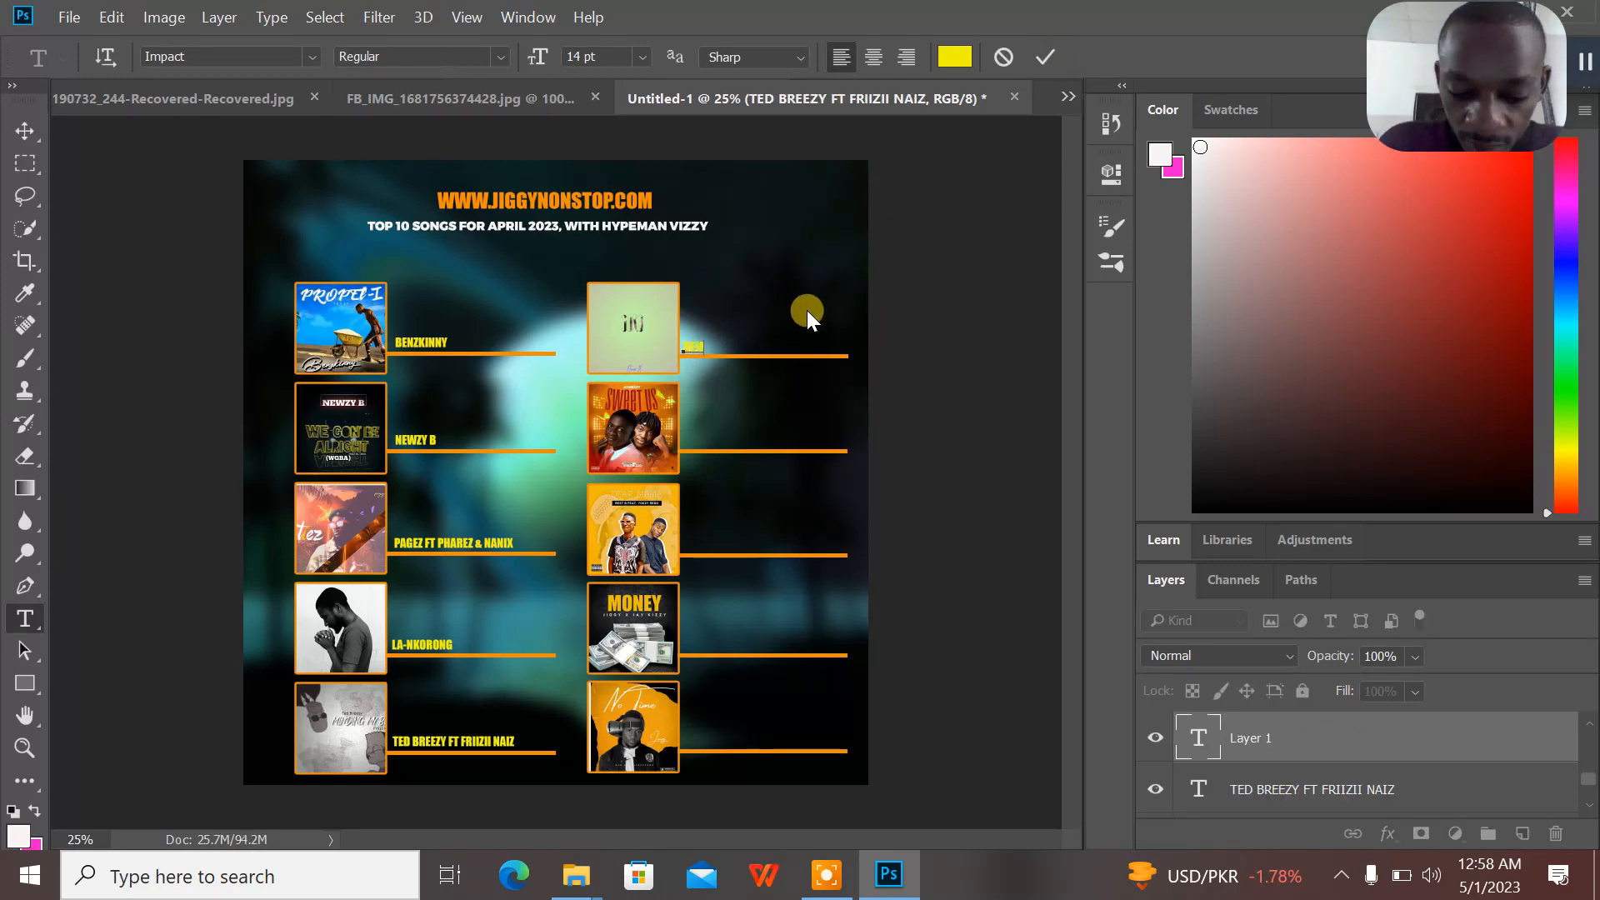
type("I B")
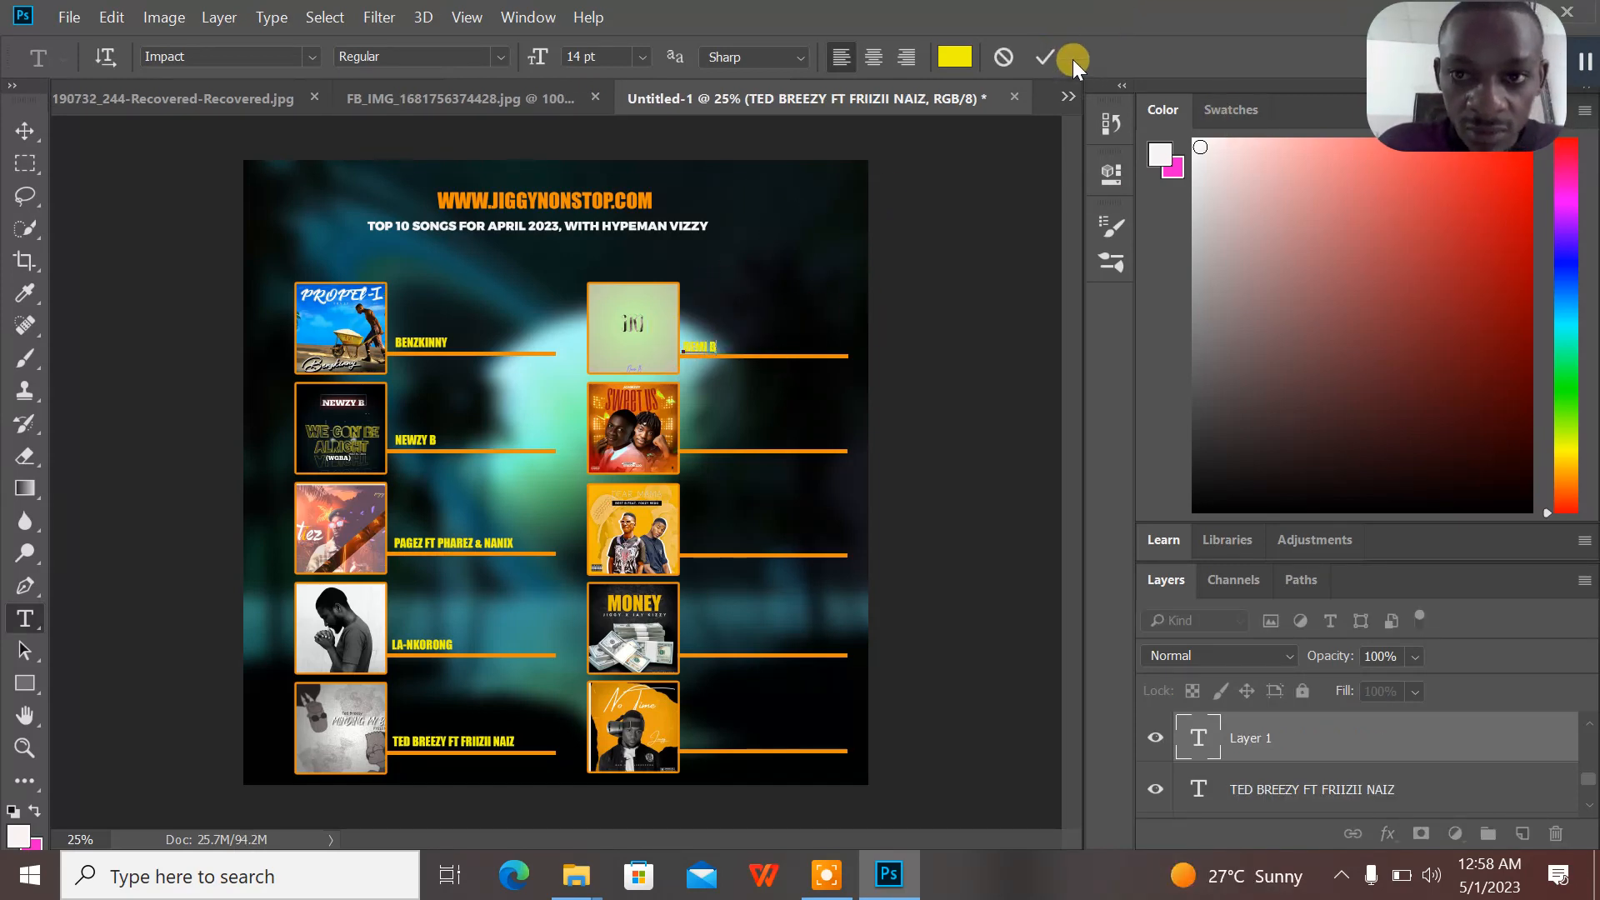
left_click(1051, 52)
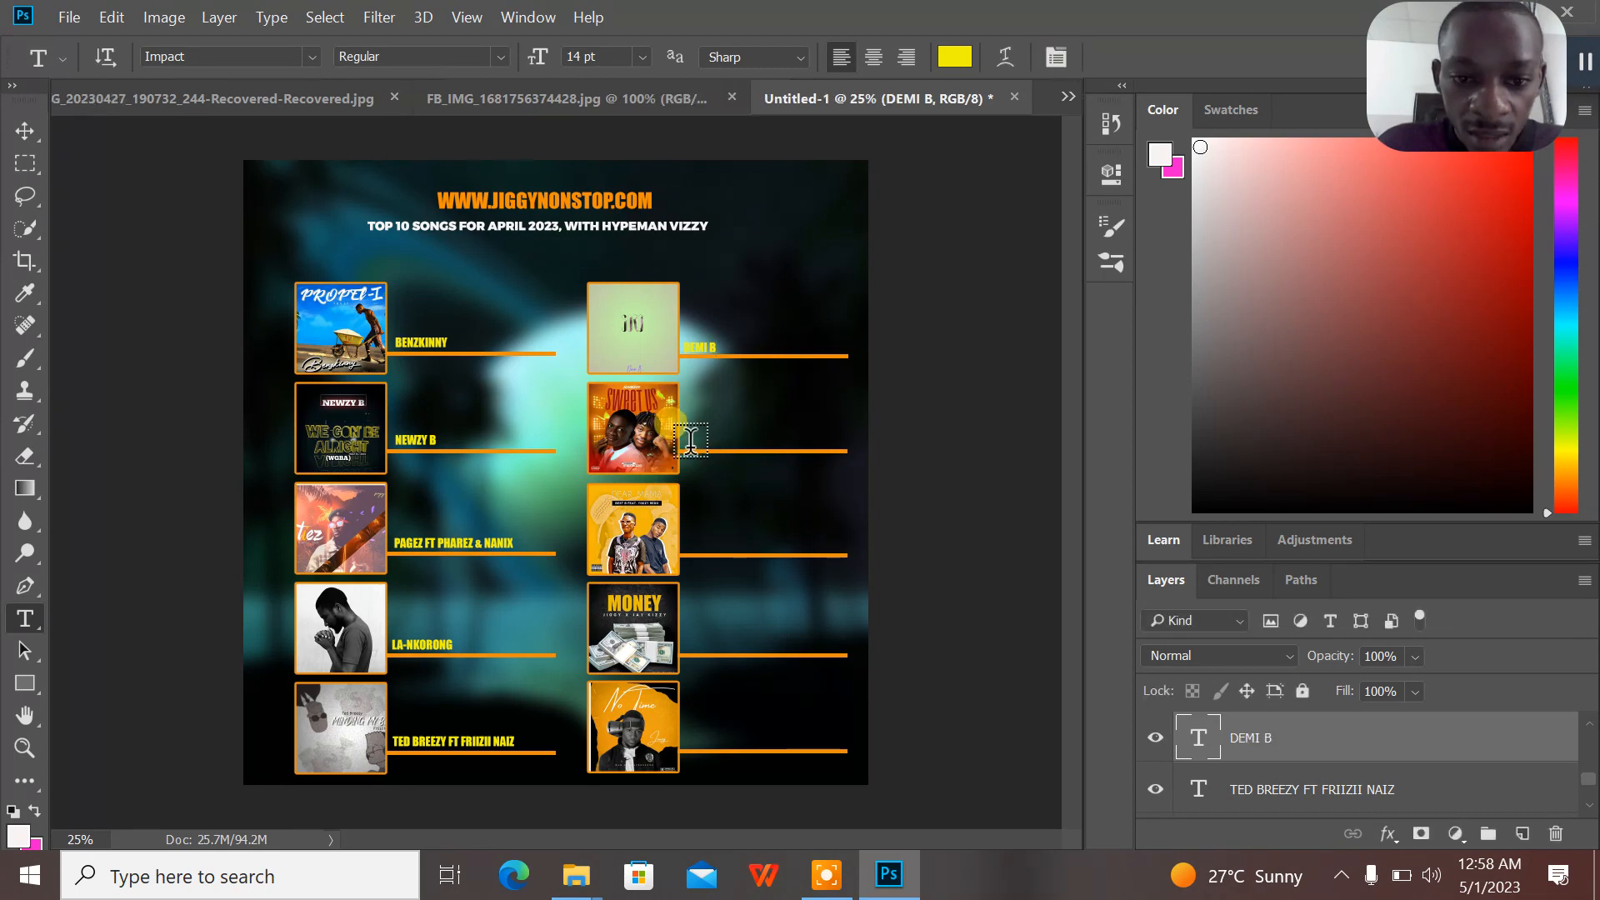
- Add the artist caption "JOHNZZY FT STALOBIZZO" beside the second right-column cover and shift it slightly closer to the cover
left_click(688, 442)
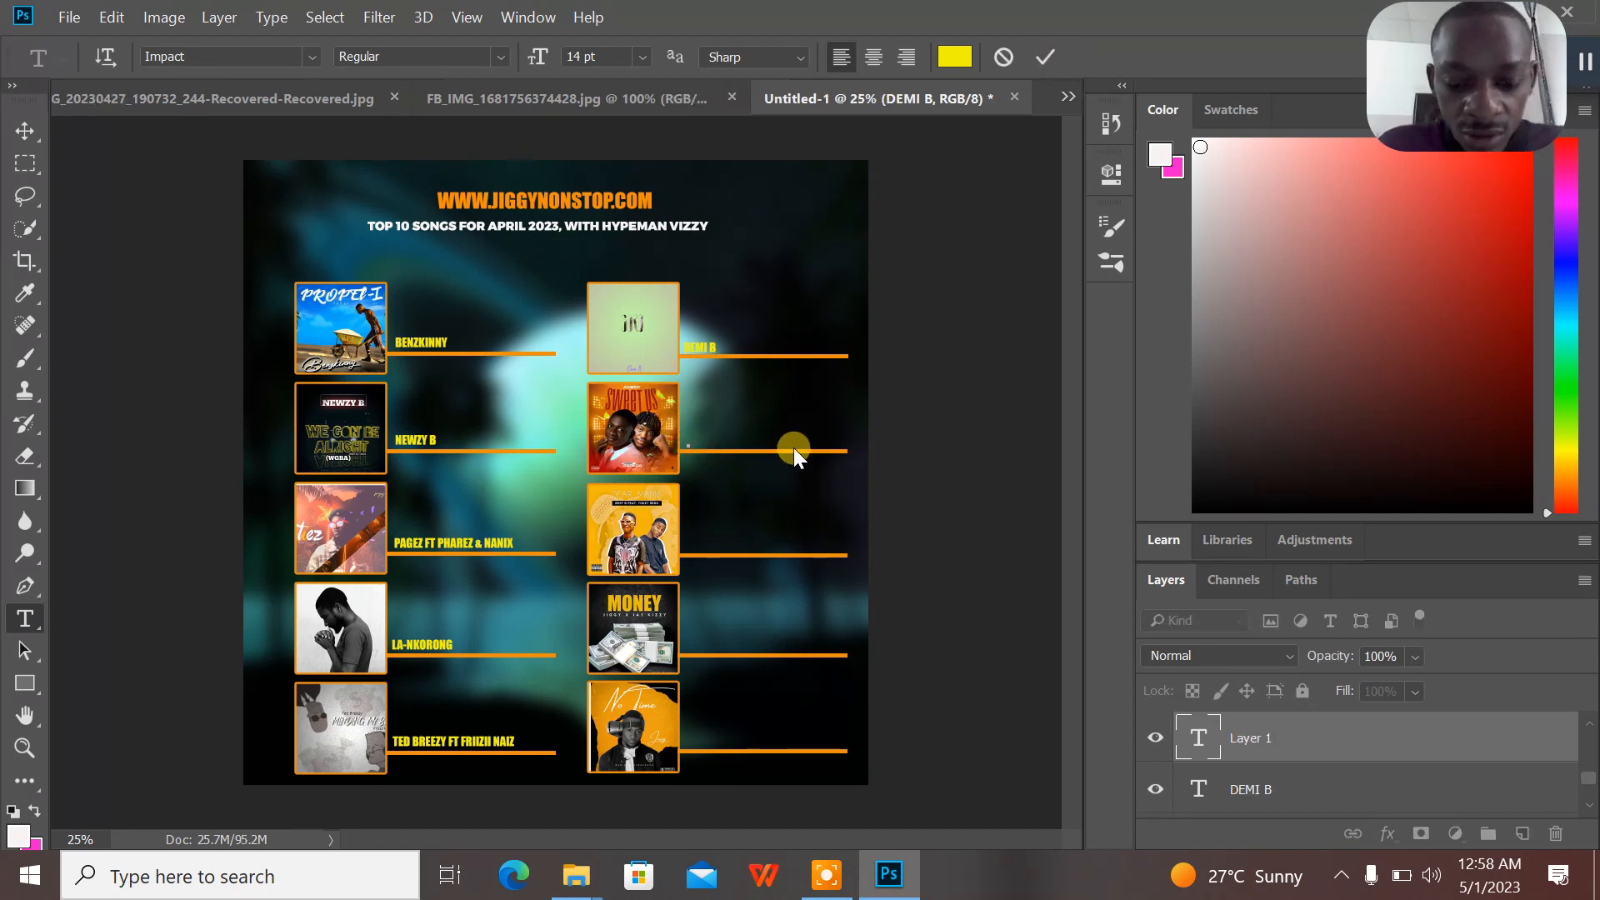
type("JOHN")
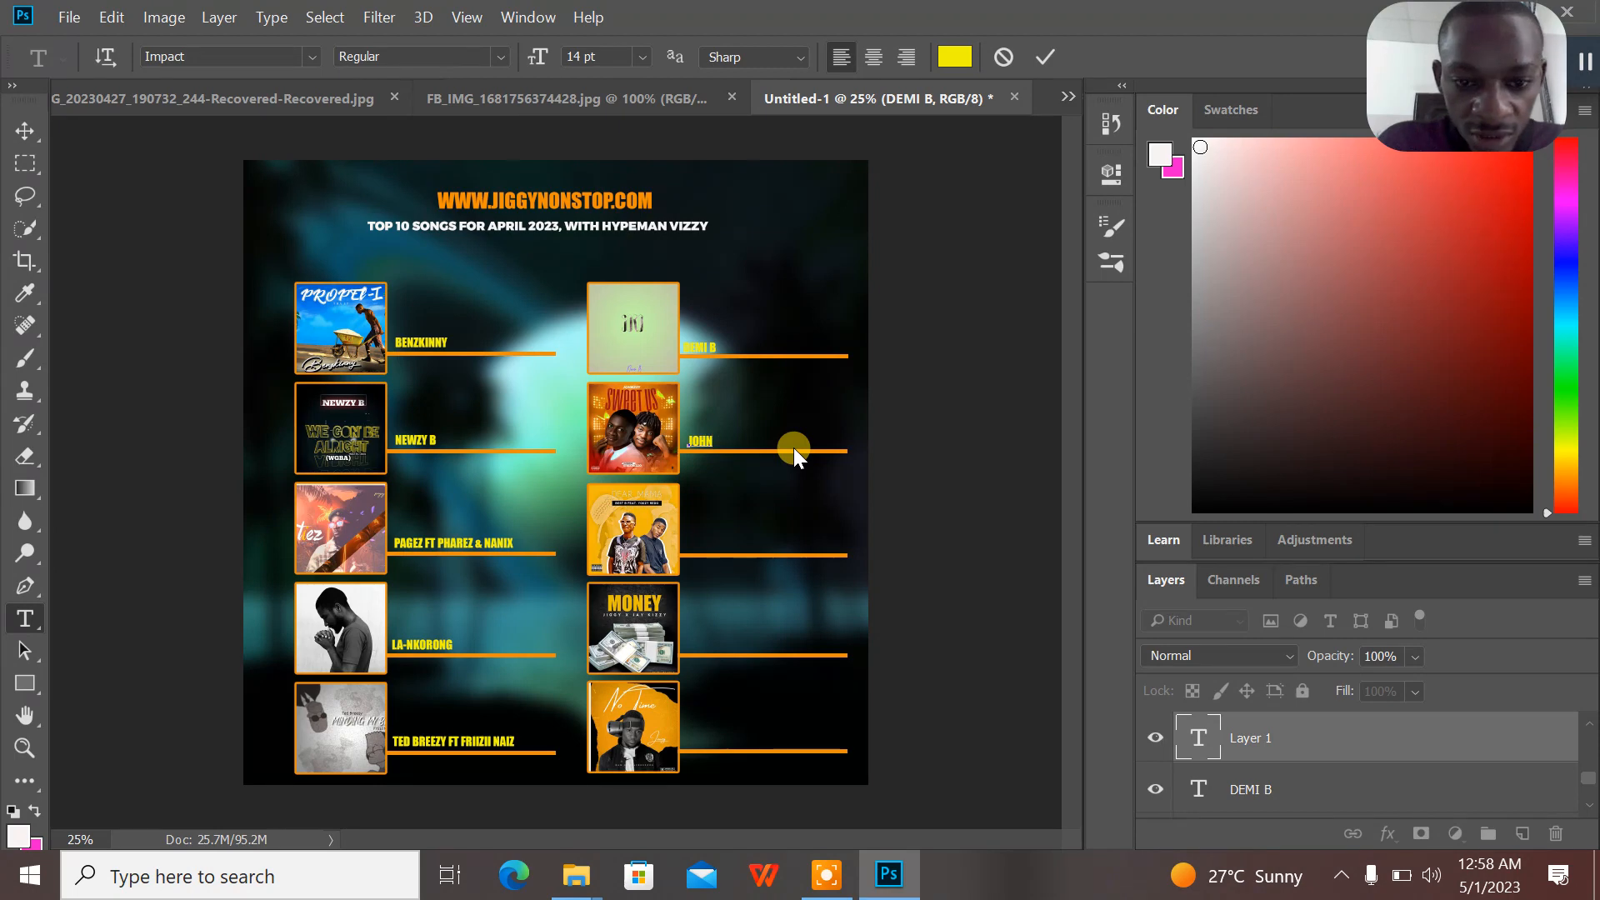
type("Z Y FT")
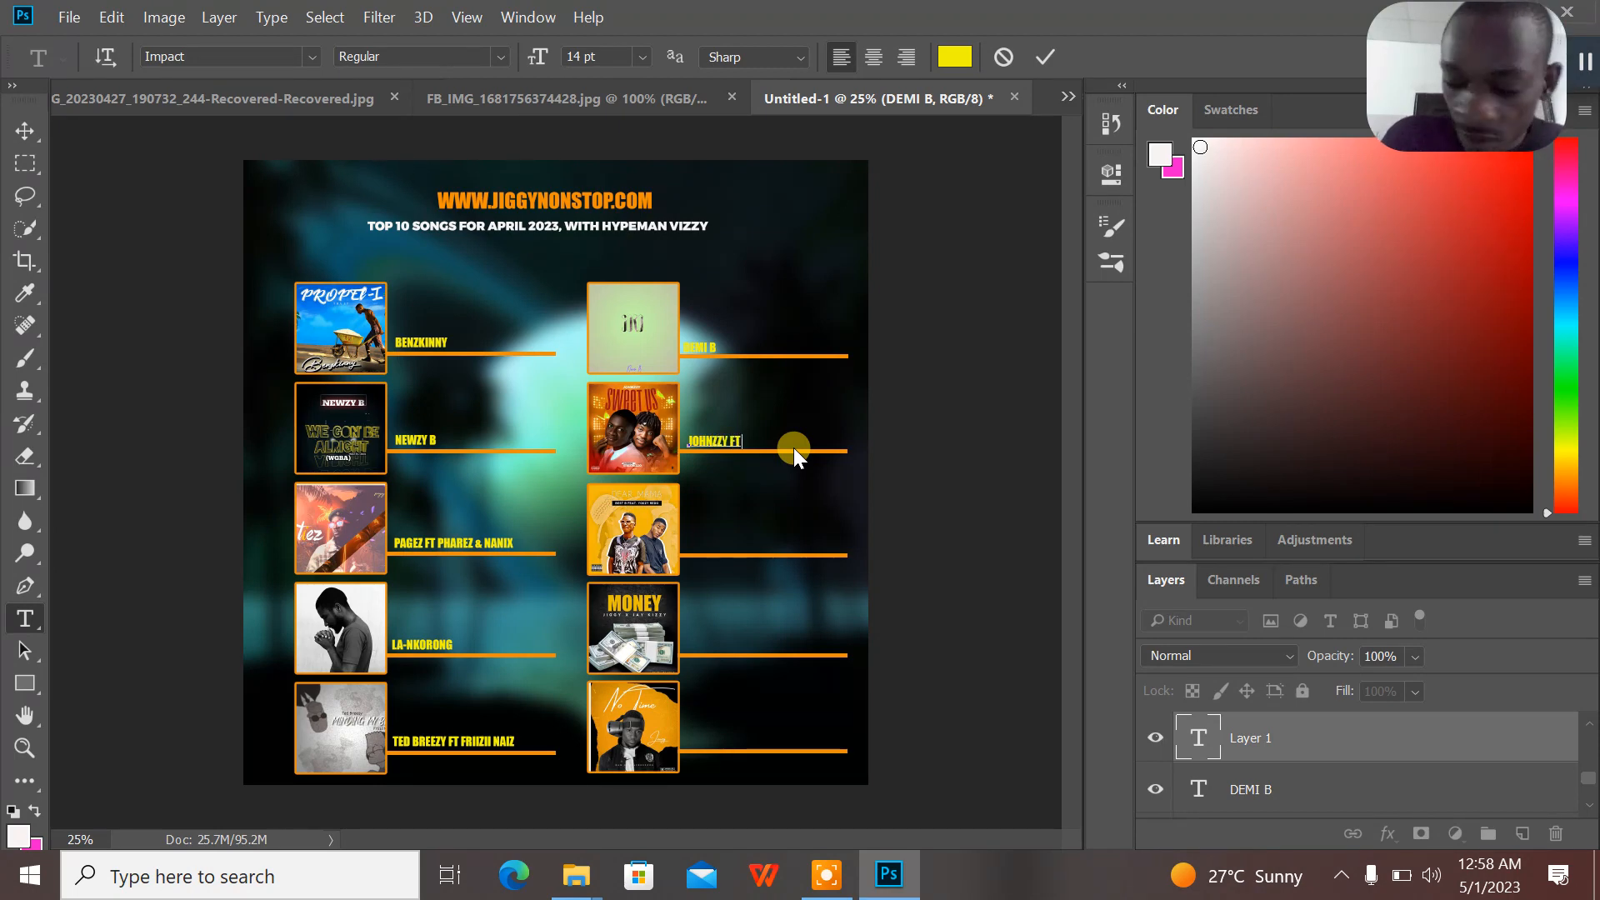
type(" STALO")
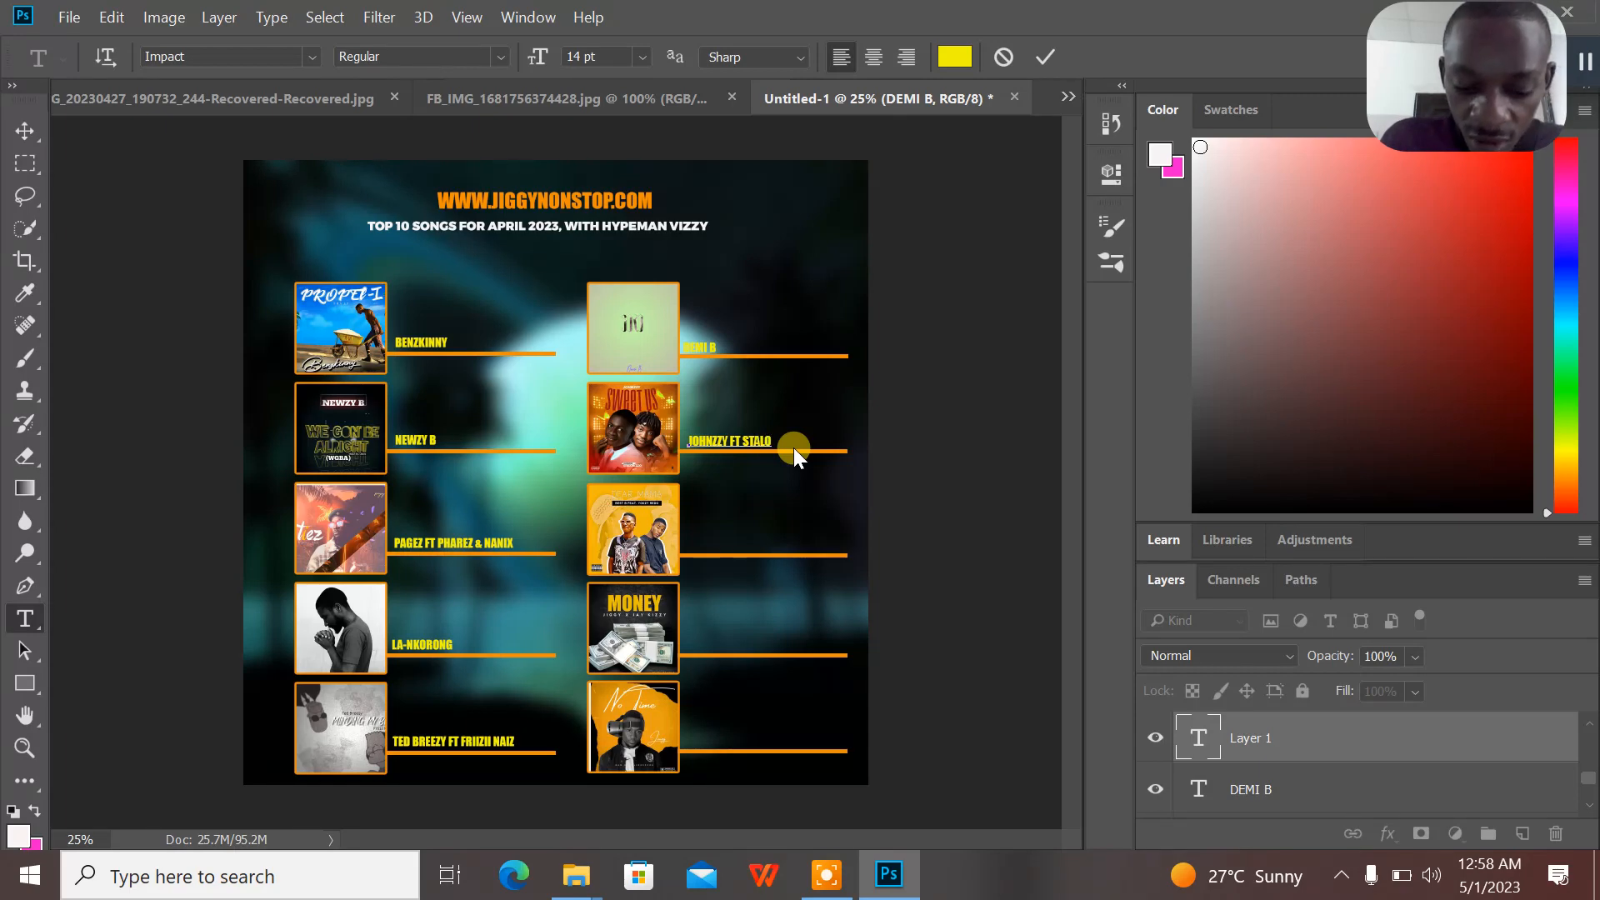
type("BIZ")
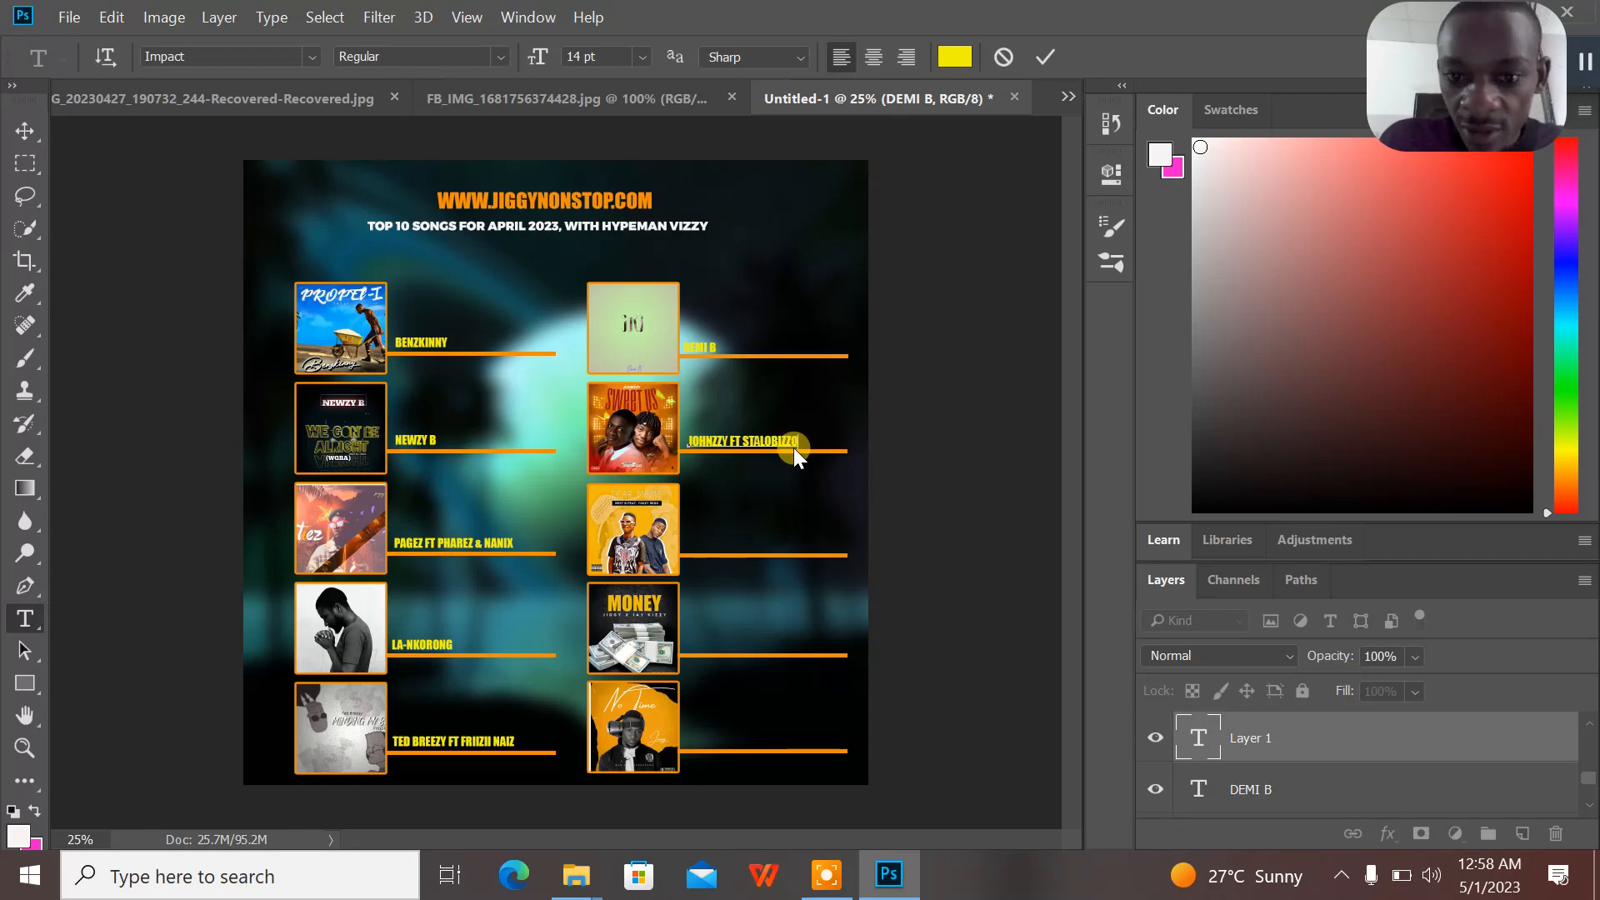
type("ZO")
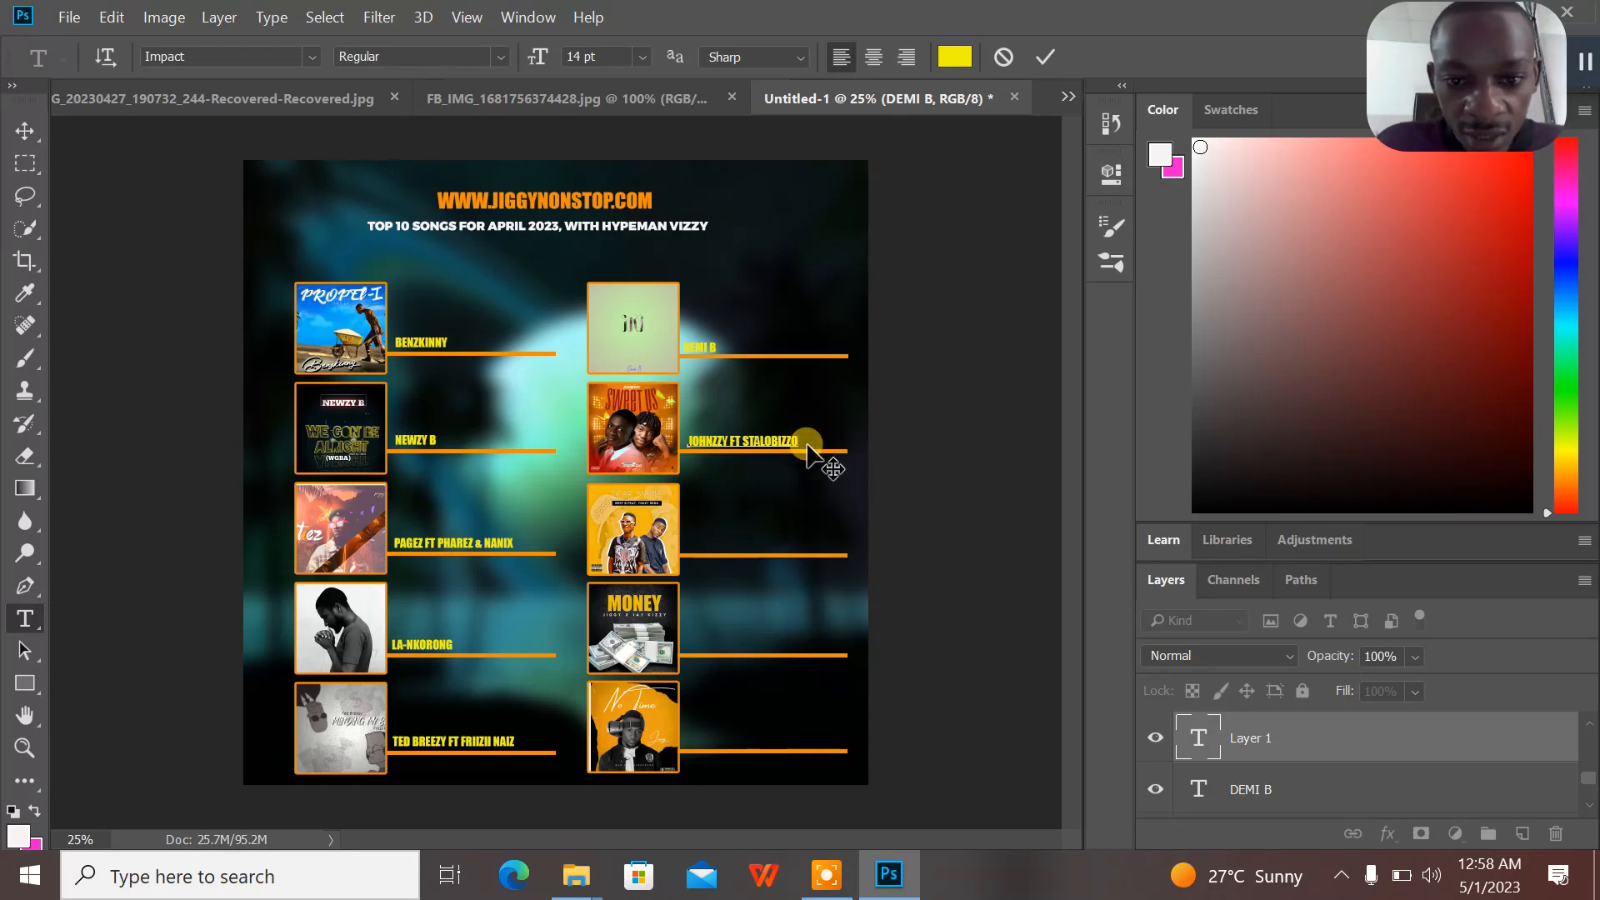
left_click_drag(807, 449, 800, 450)
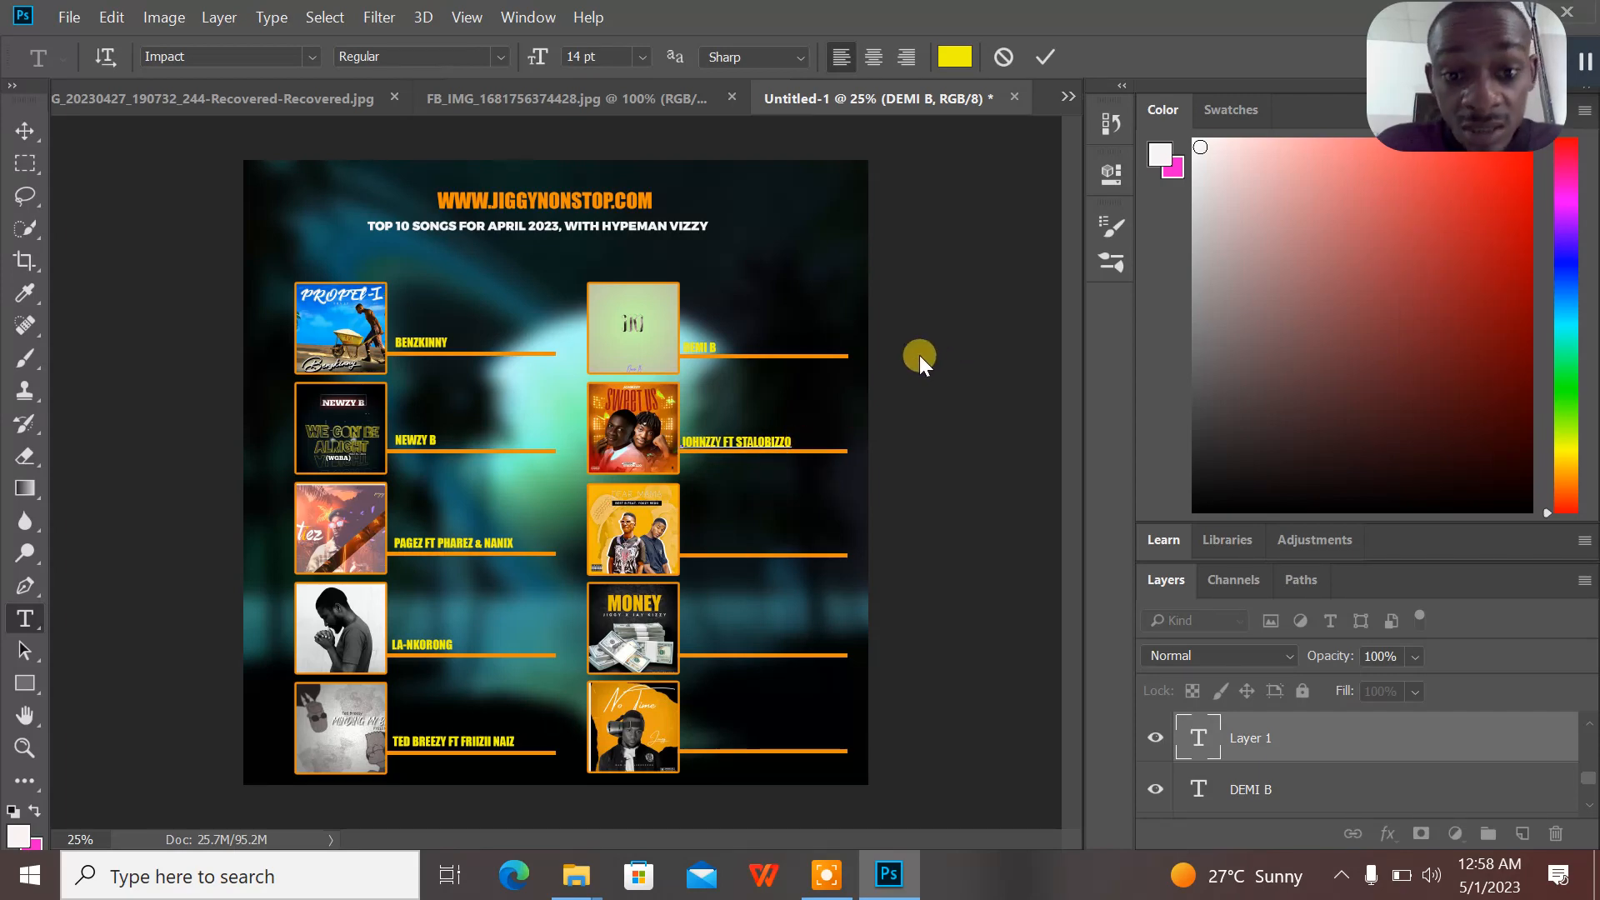
left_click(1044, 58)
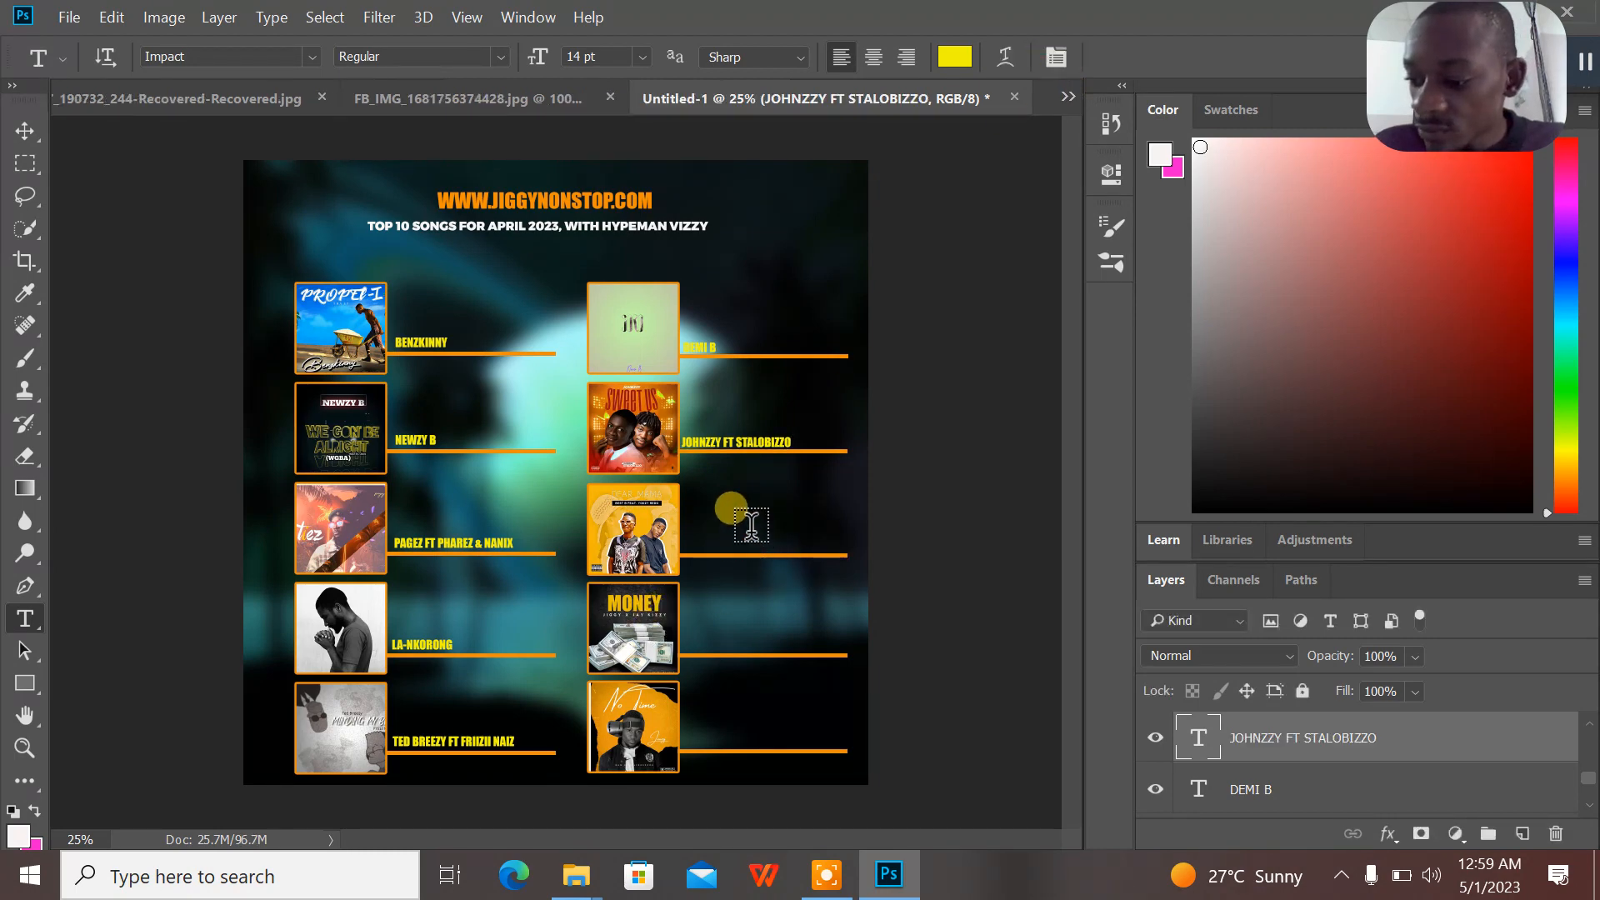
- Add the artist caption "BEST B FT YOKZY REDO" above the orange line beside the third right-column cover
left_click(682, 543)
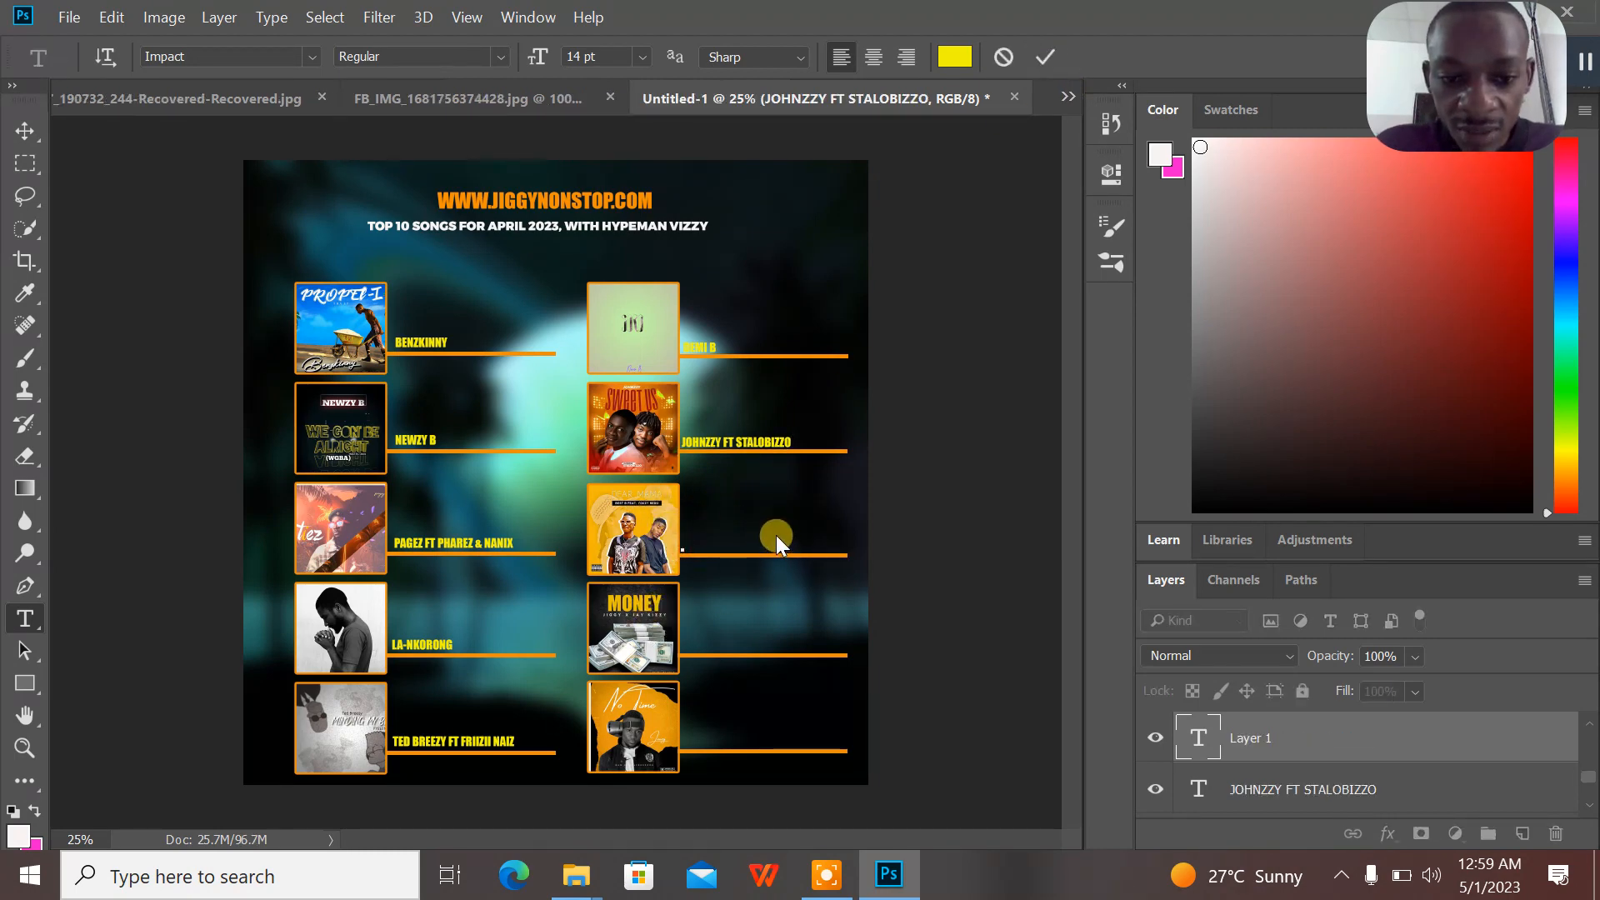
type("BEST B FT Y")
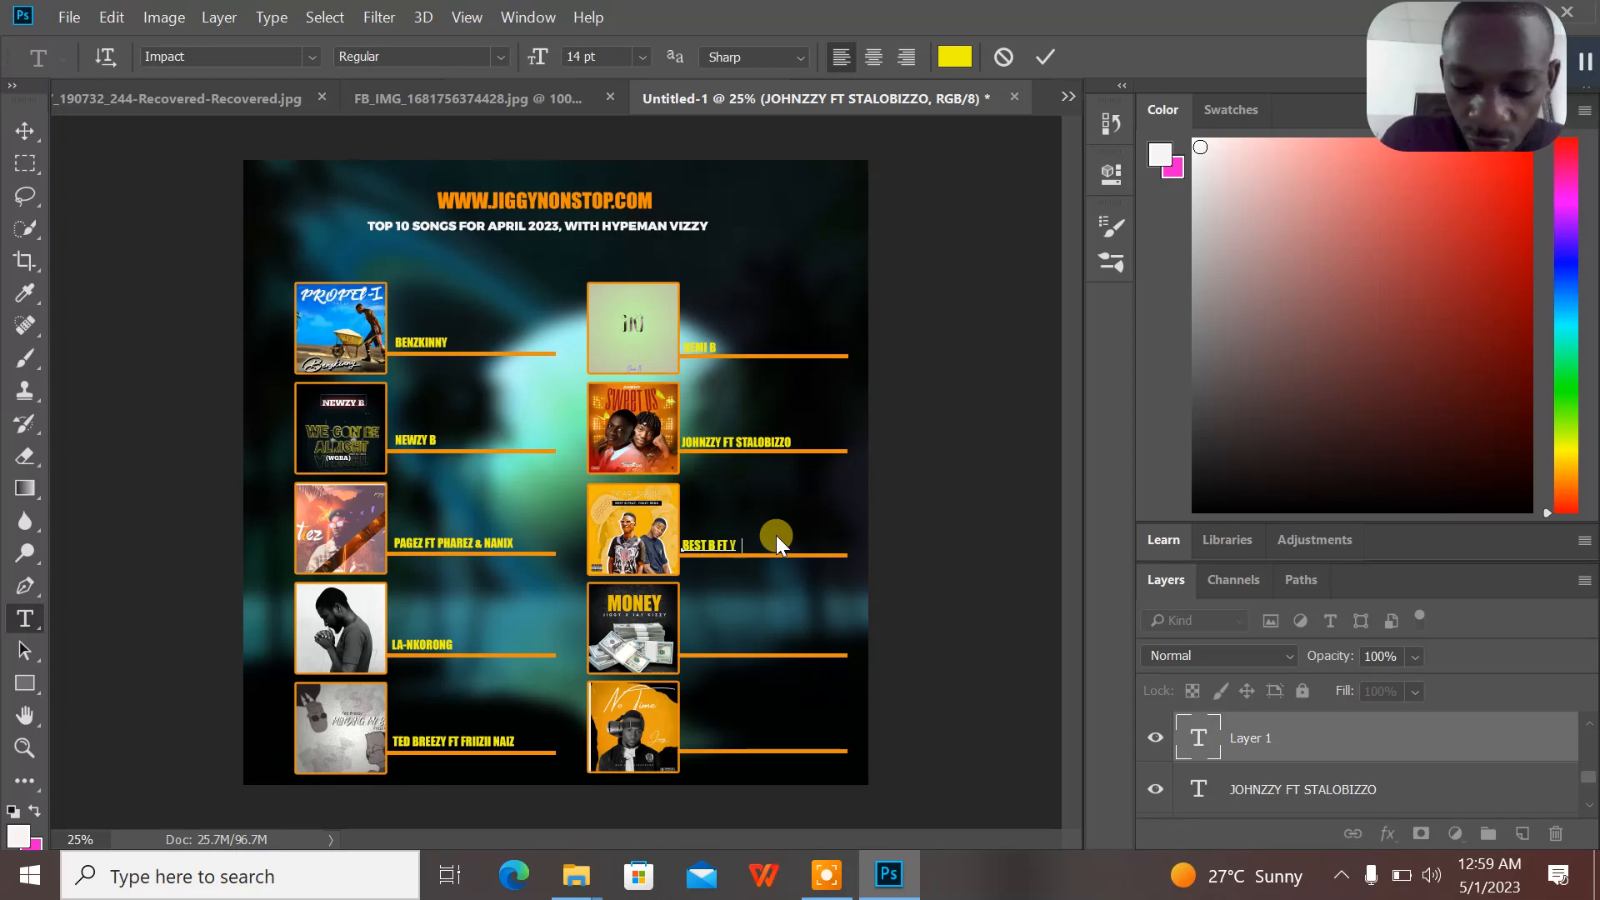
type("OKRE")
key("BackSpace")
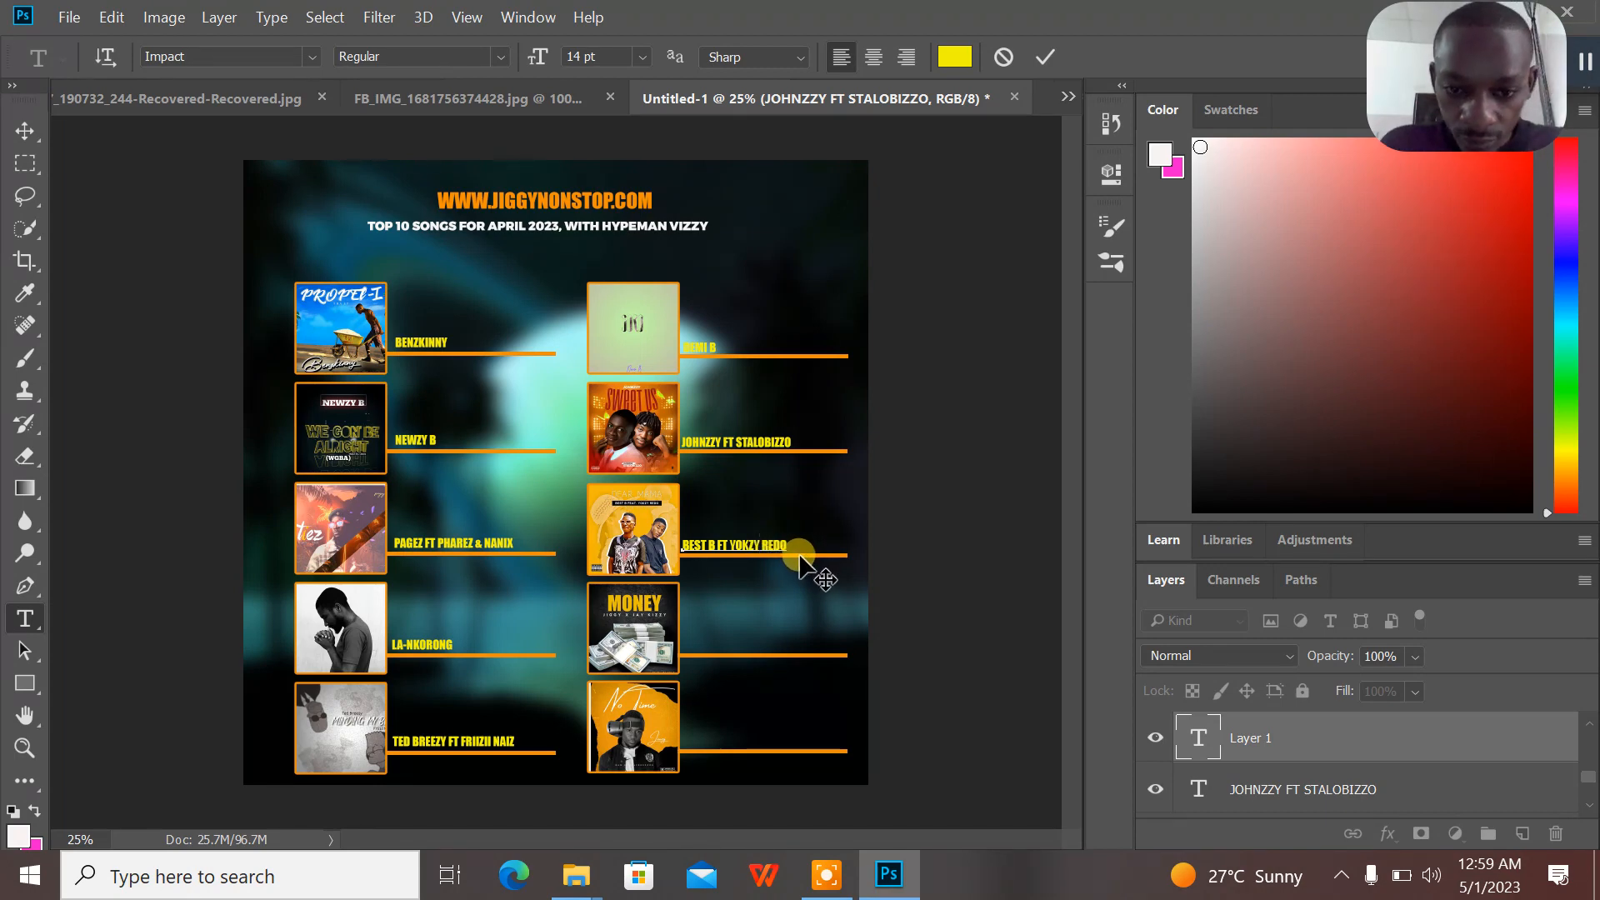
left_click(1045, 56)
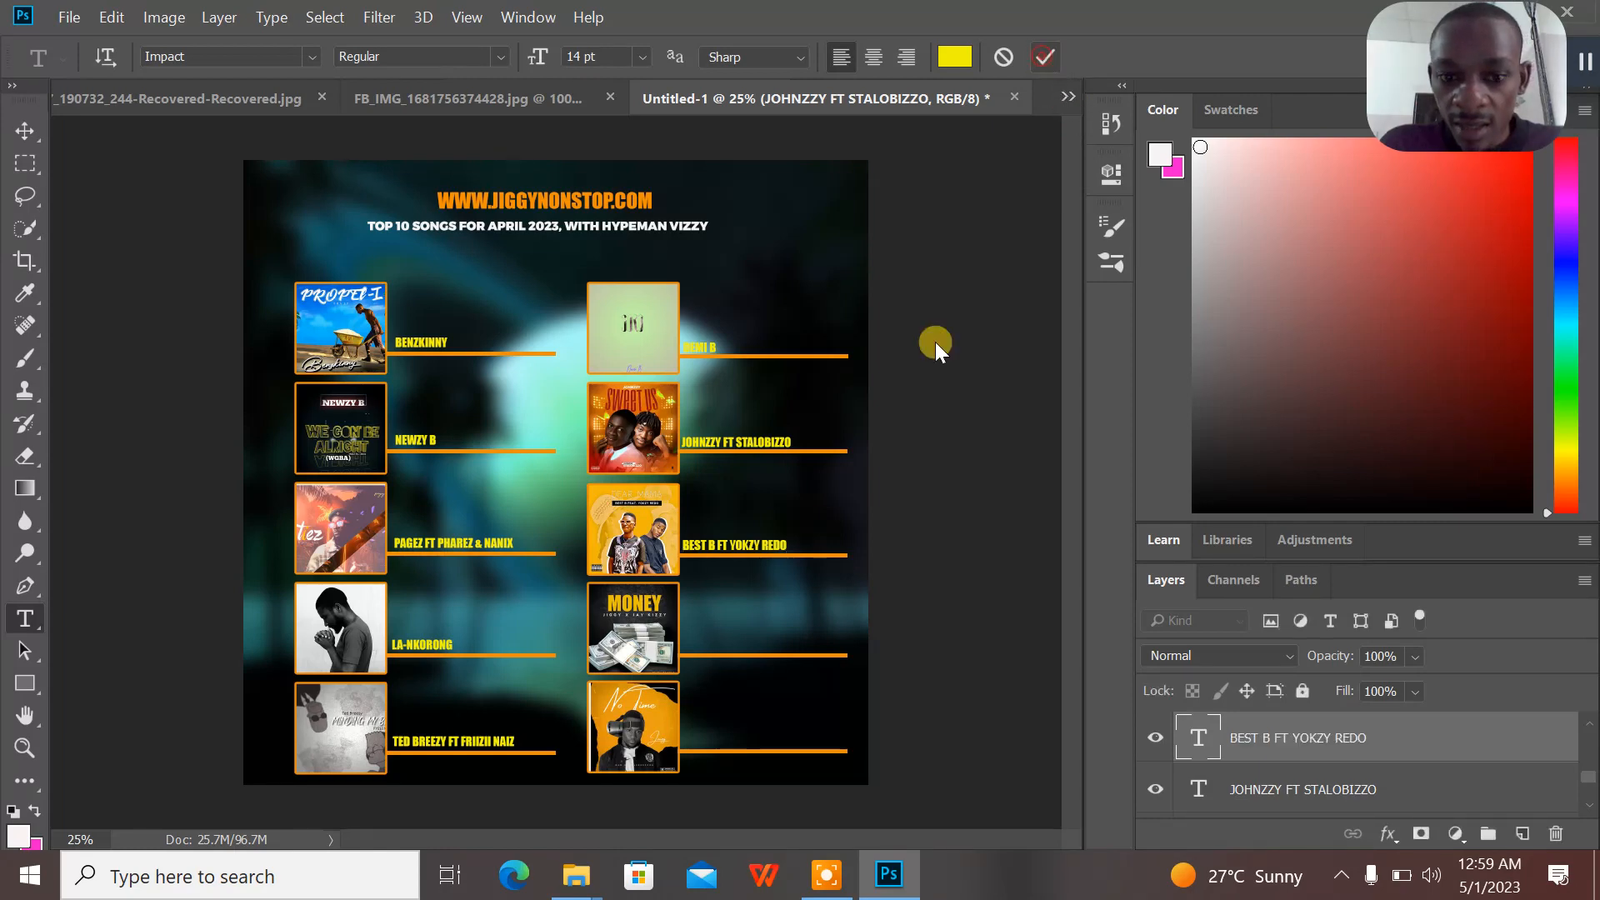
- Add the artist caption "JIGGY FT JAY KIZZY" beside the MONEY cover and nudge it into place just above the orange line
left_click(686, 643)
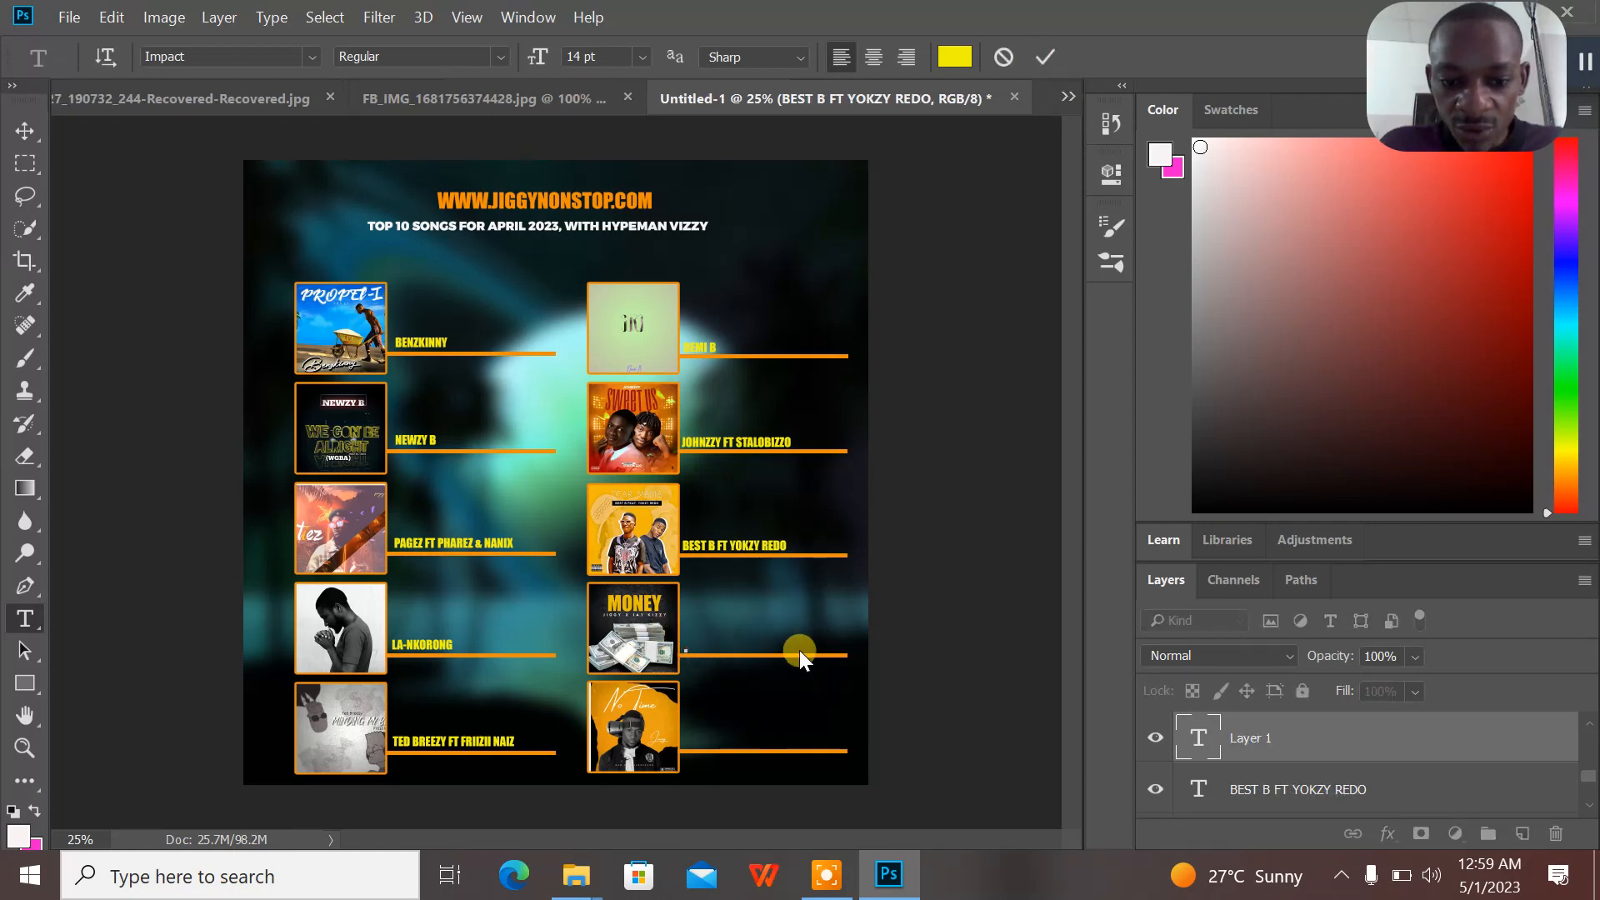
type("JIGGY")
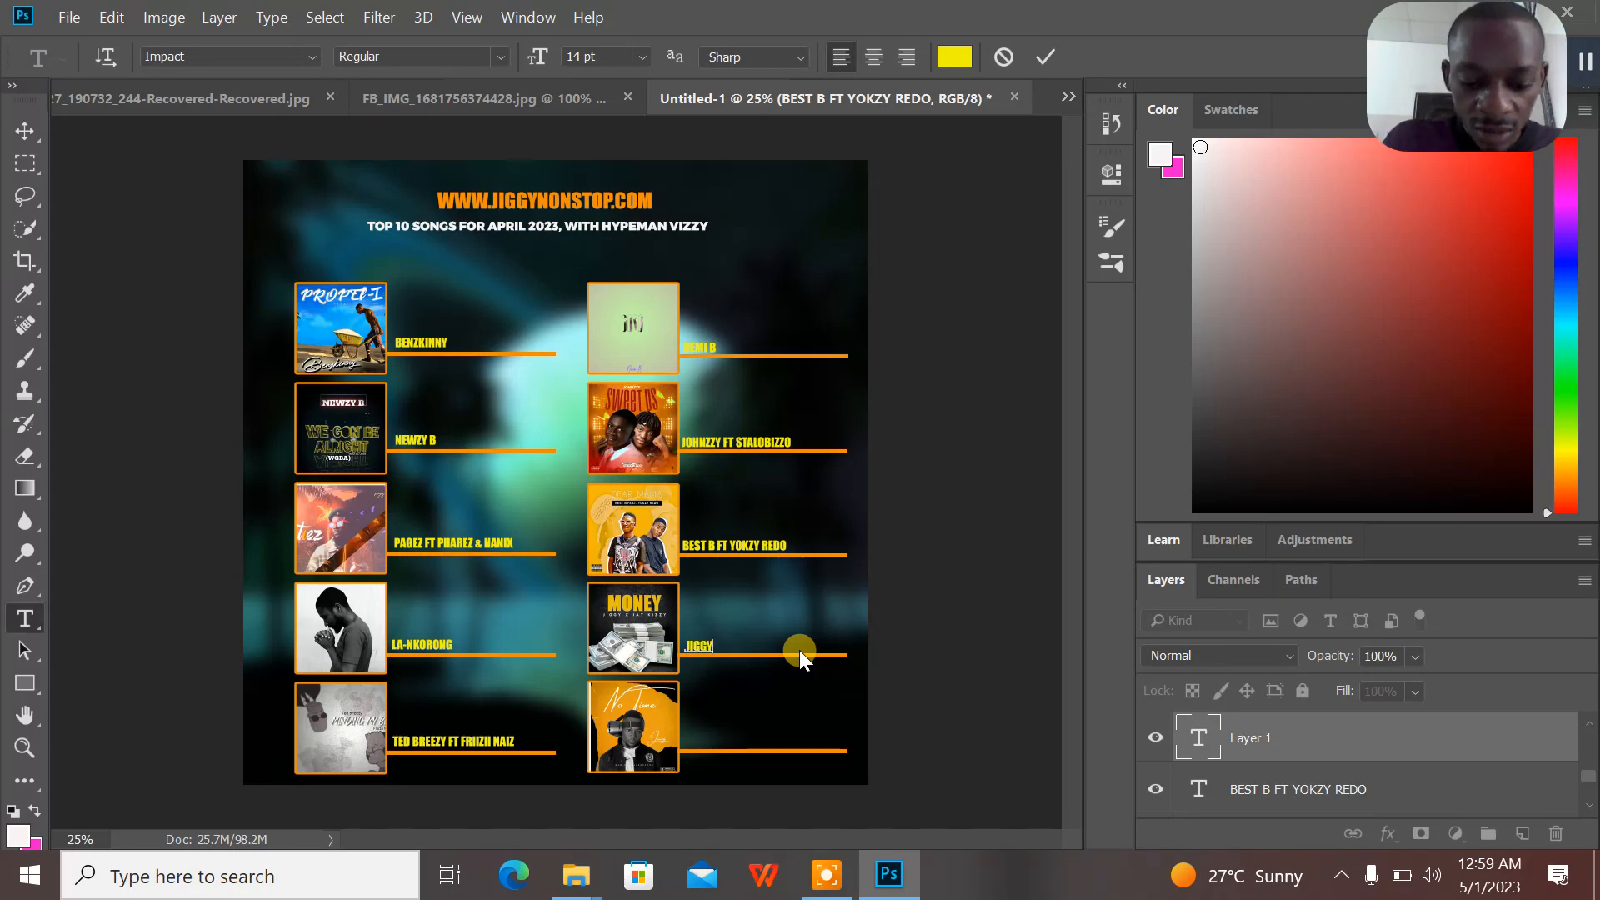
type(" FT JAY KIZZY")
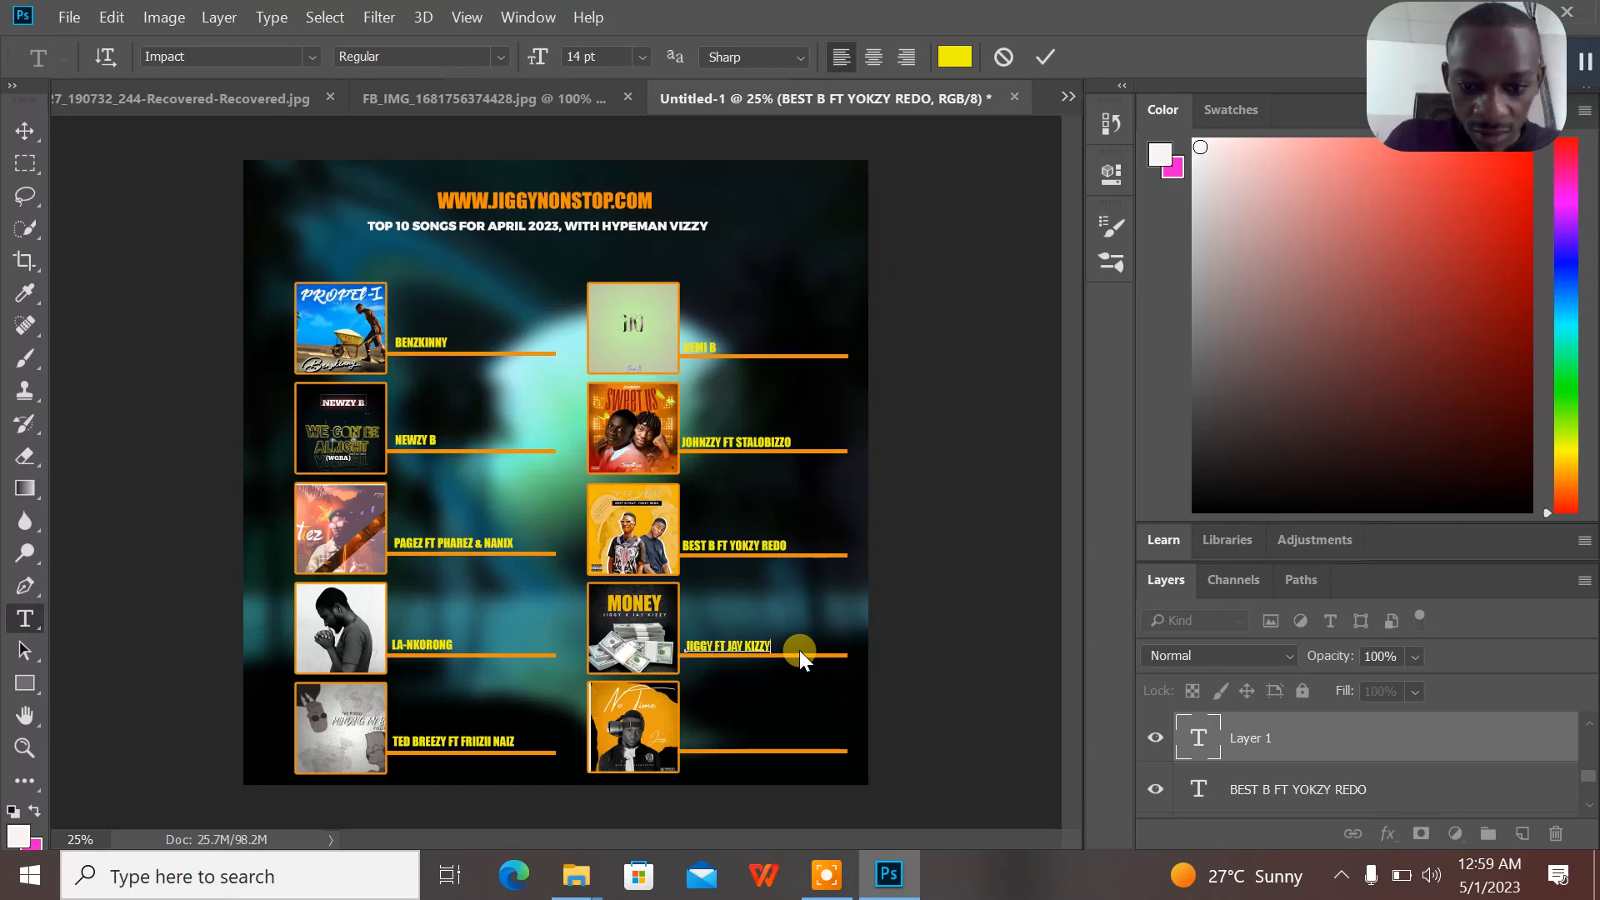
left_click_drag(779, 650, 798, 664)
left_click(1047, 58)
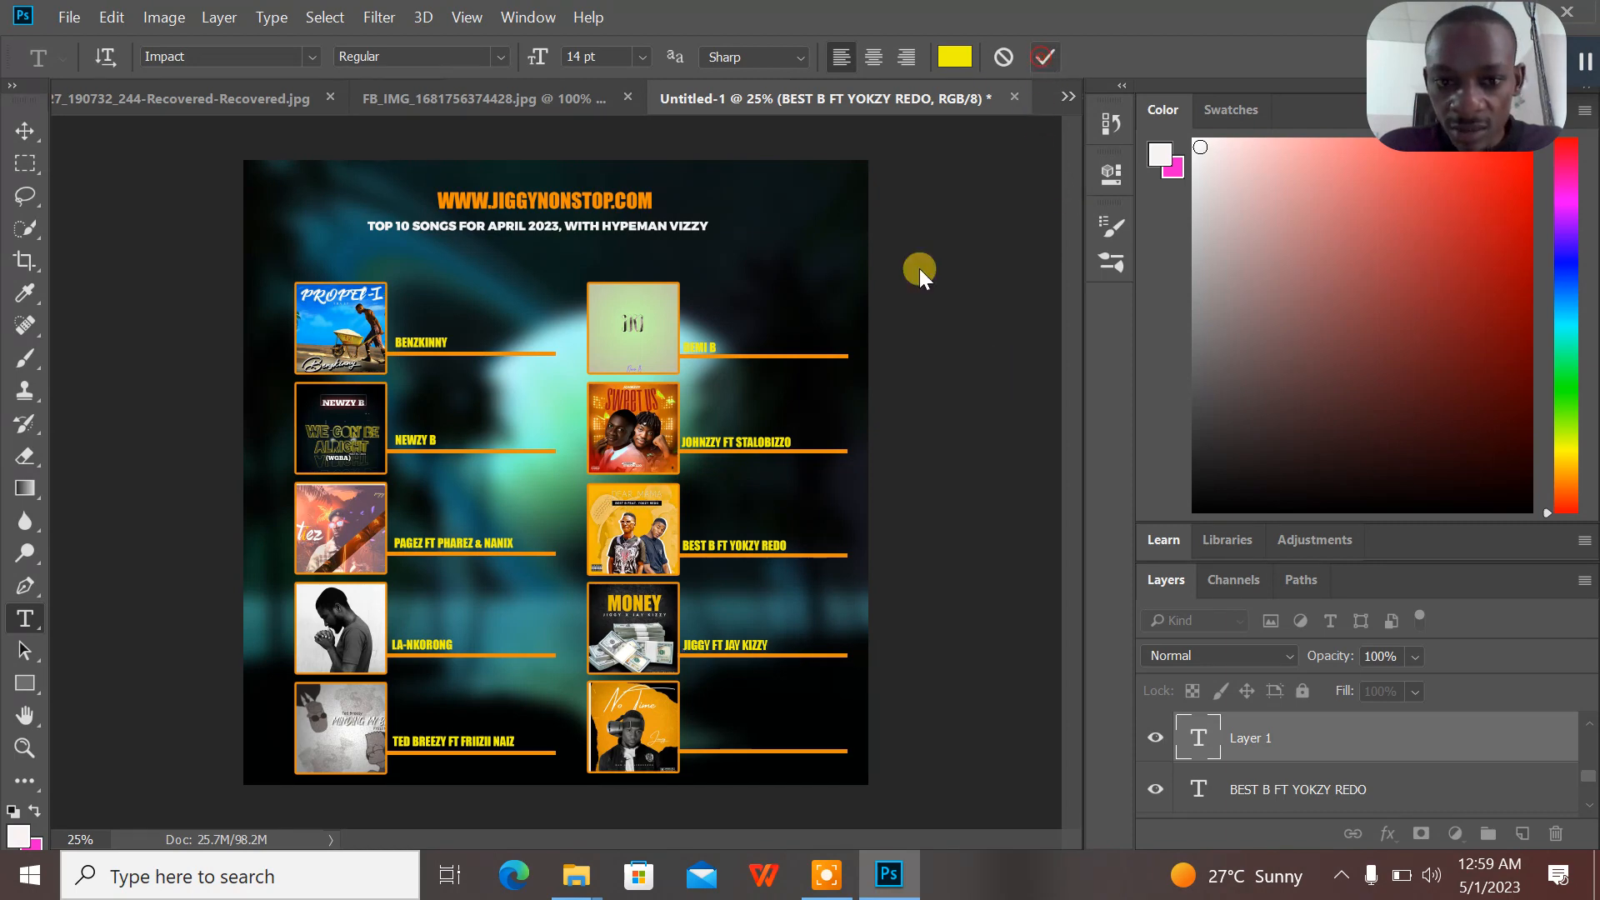
- Add the artist caption "JANZY GOBUM" above the orange line beside the bottom right-column cover
left_click(688, 734)
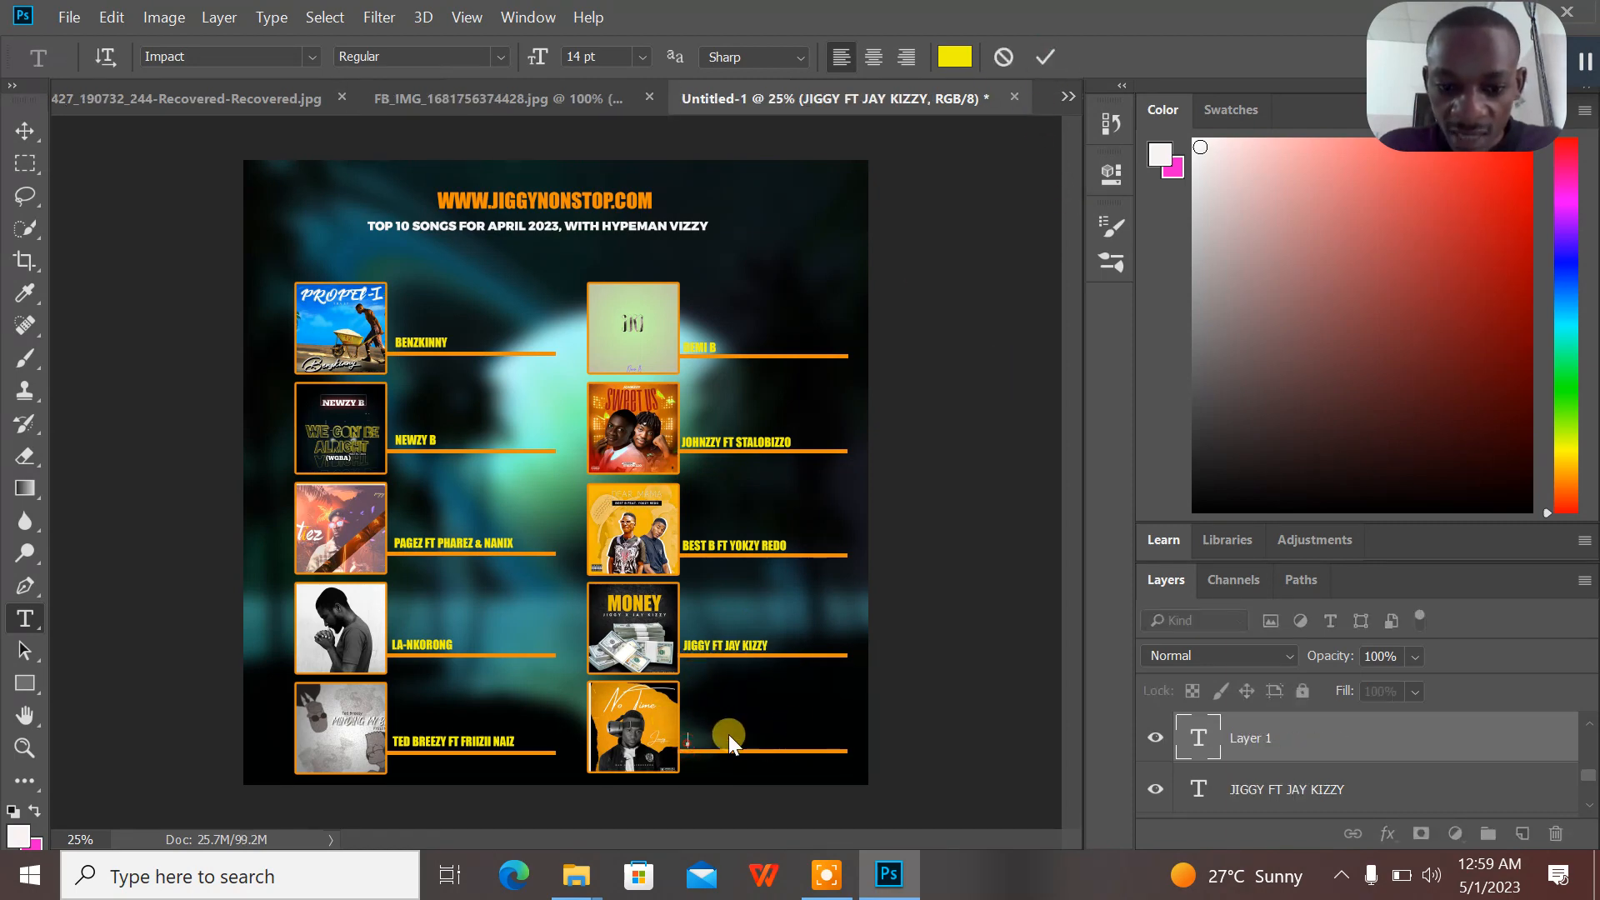
type("JANZY")
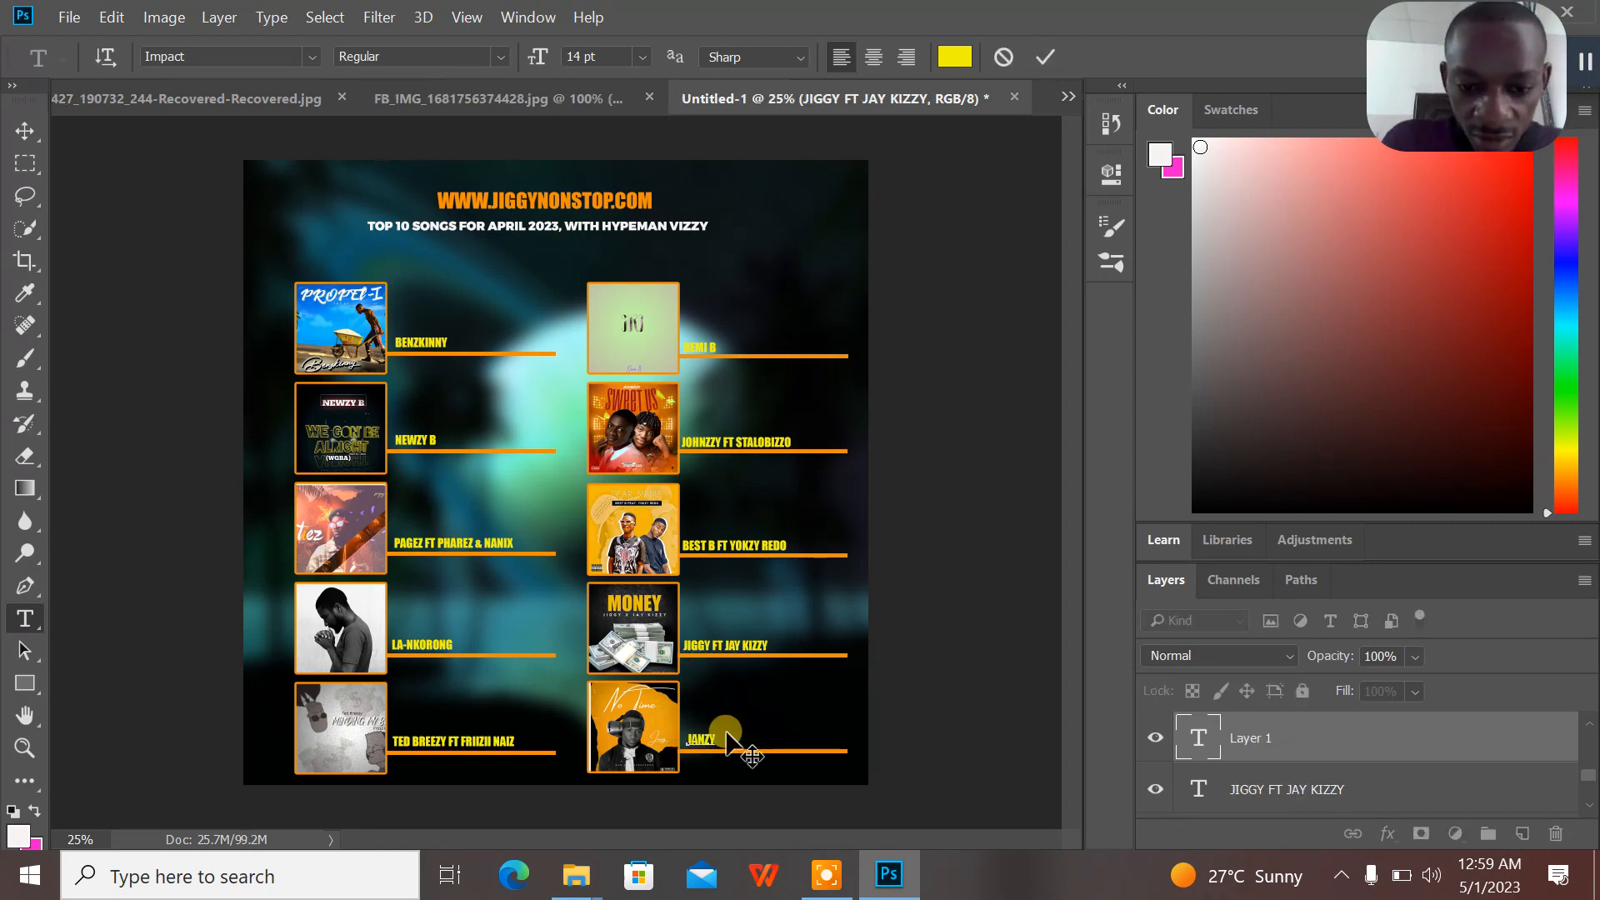
type(" GOBUM")
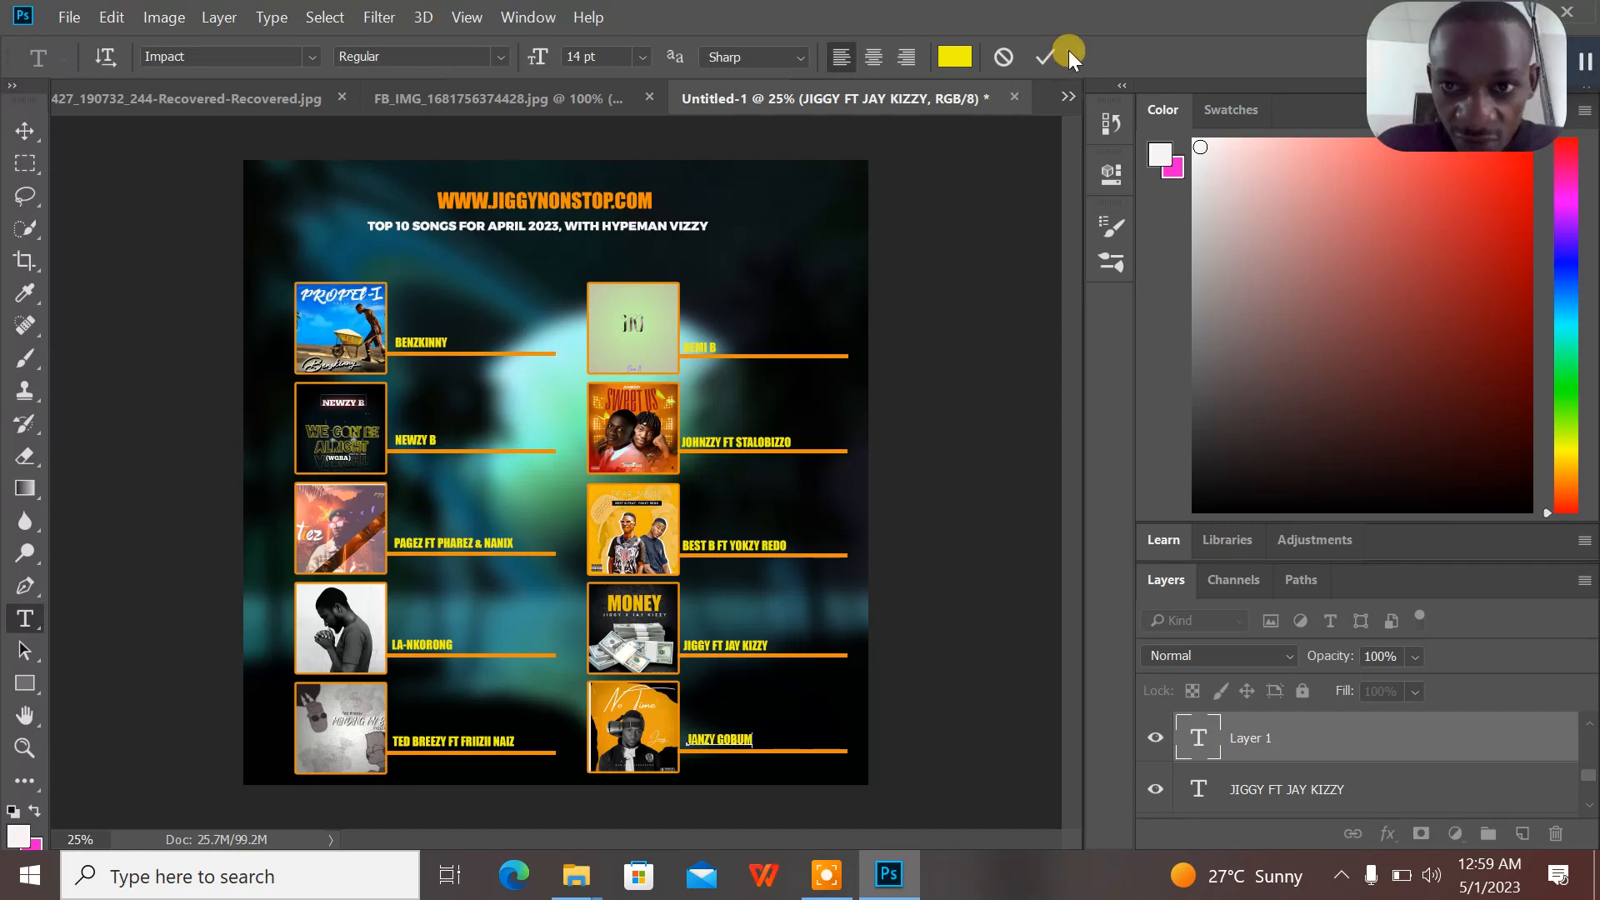
left_click(1043, 55)
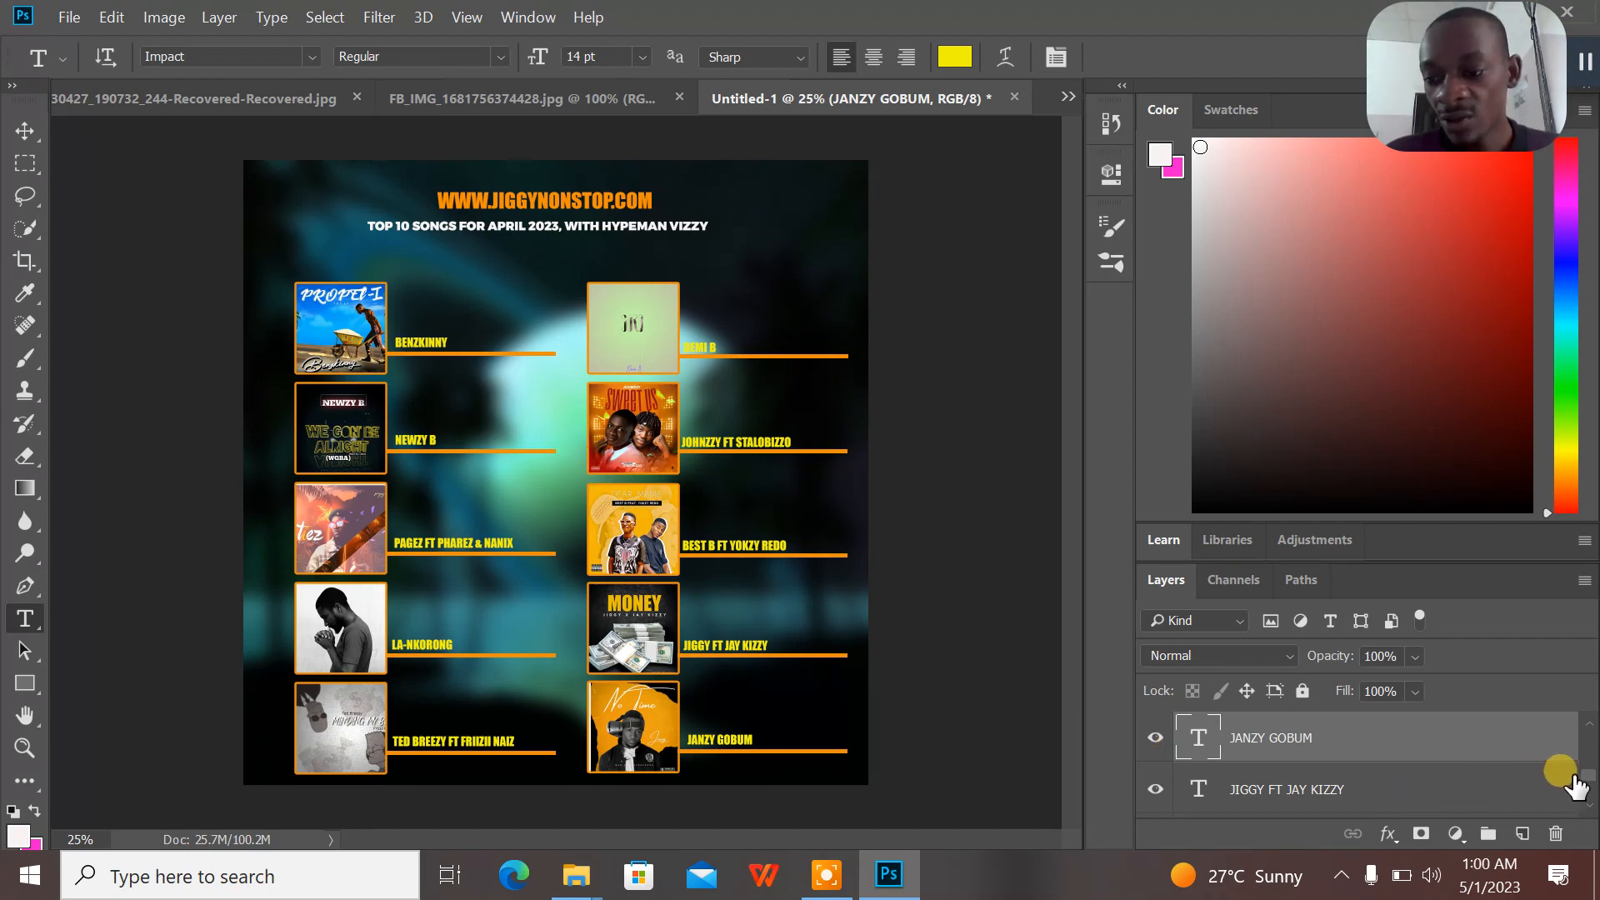
- Lower the opacity of the web background copy layer to 0%
left_click_drag(1579, 779, 1578, 846)
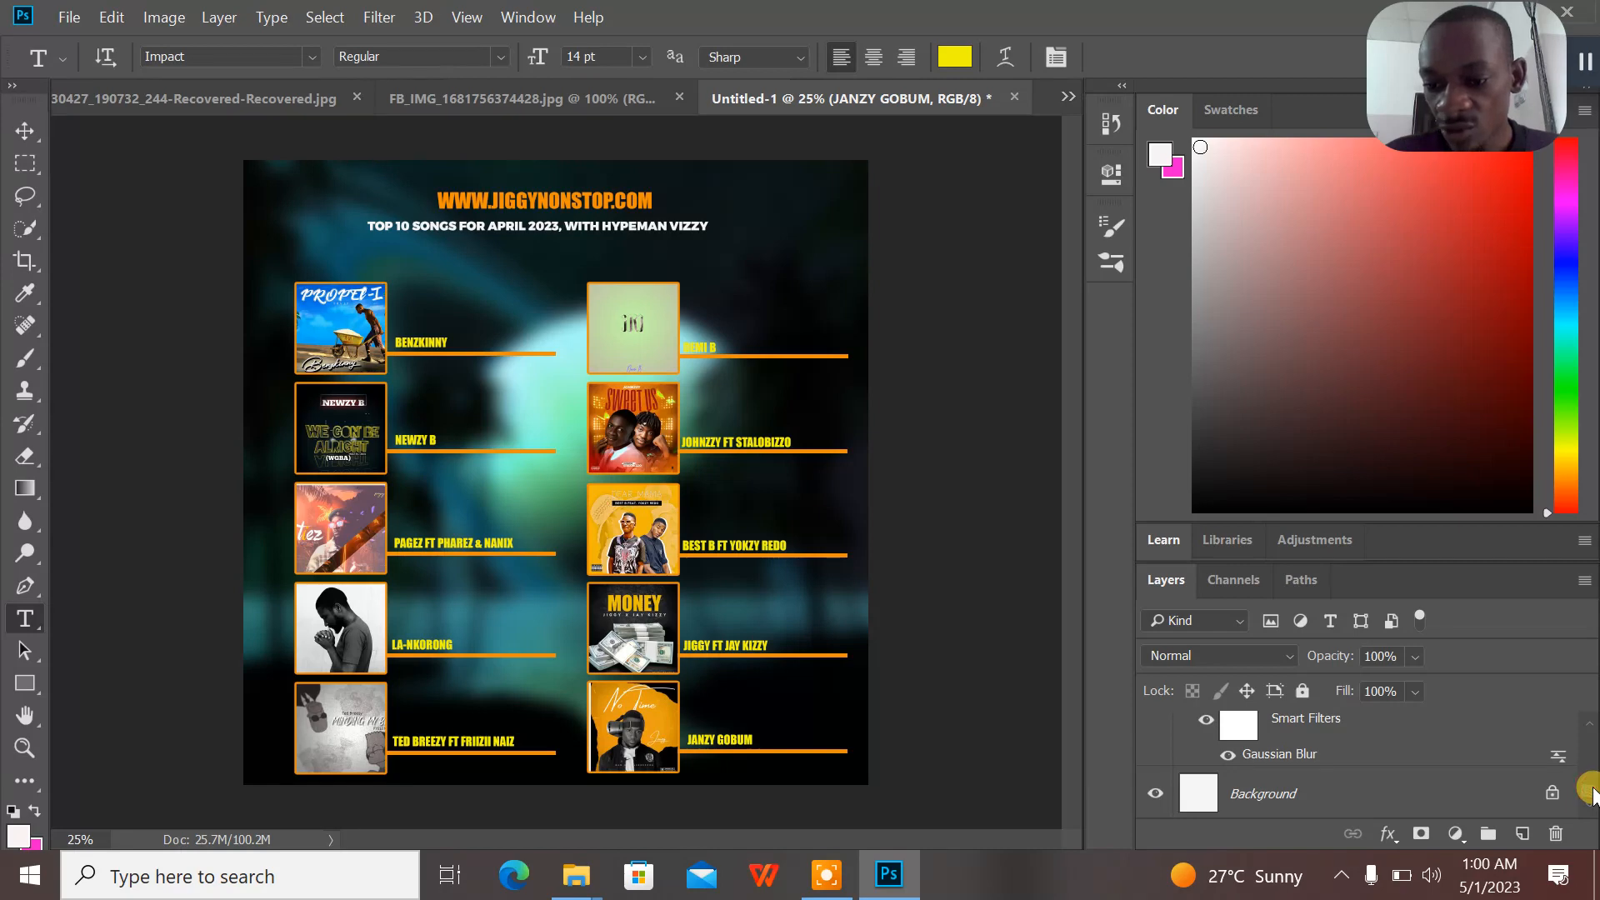
left_click_drag(1592, 788, 1593, 787)
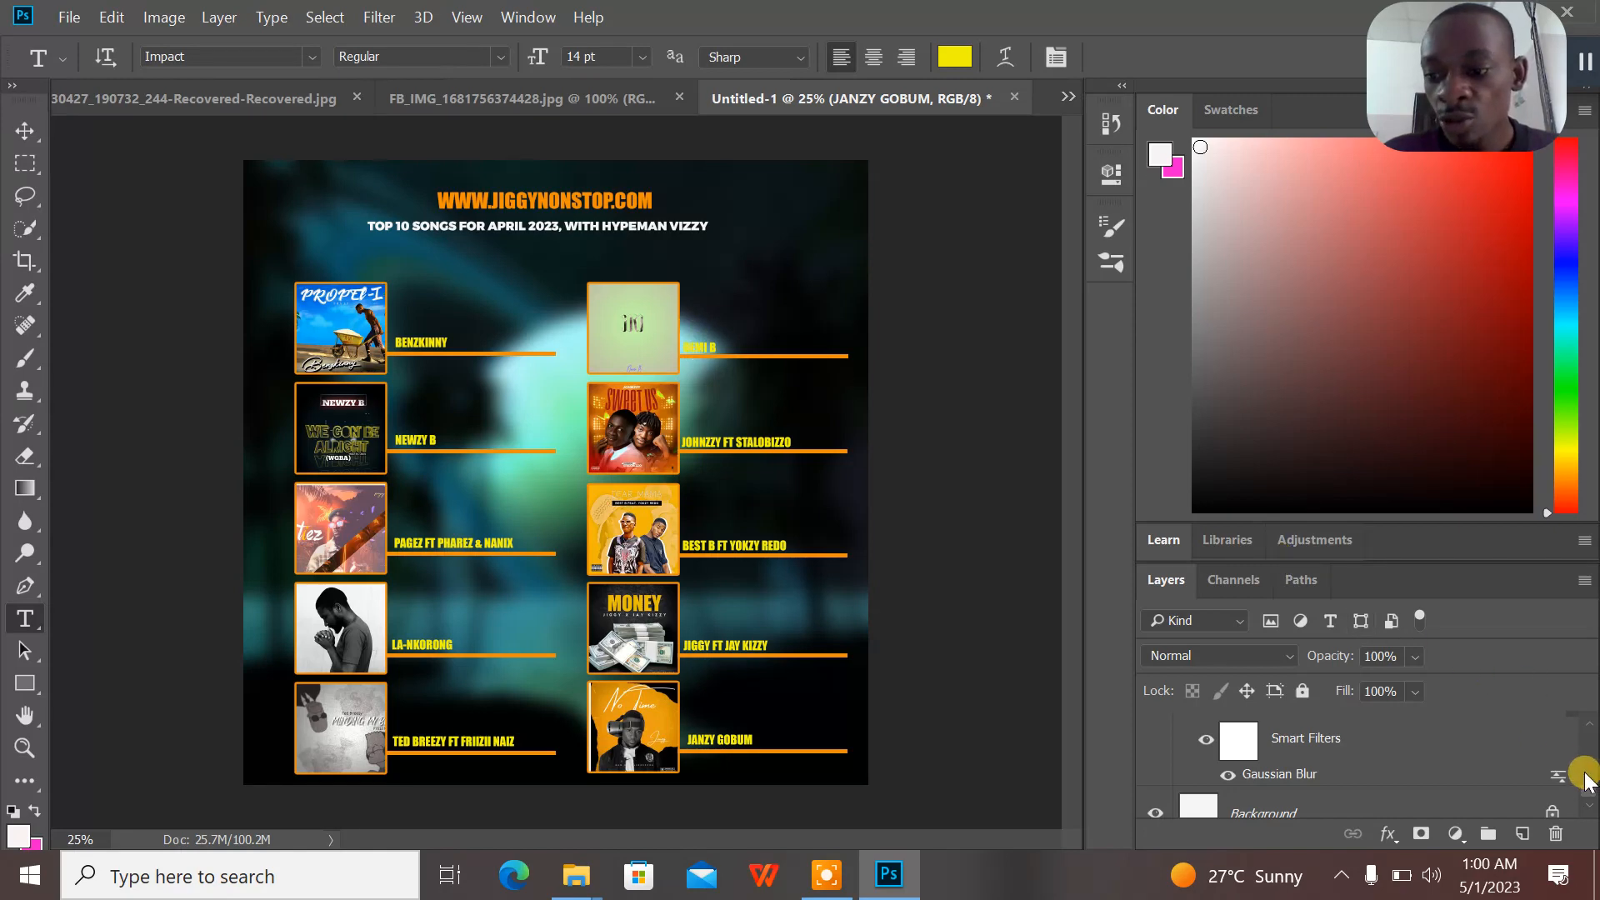
scroll(1590, 787, "up", 10)
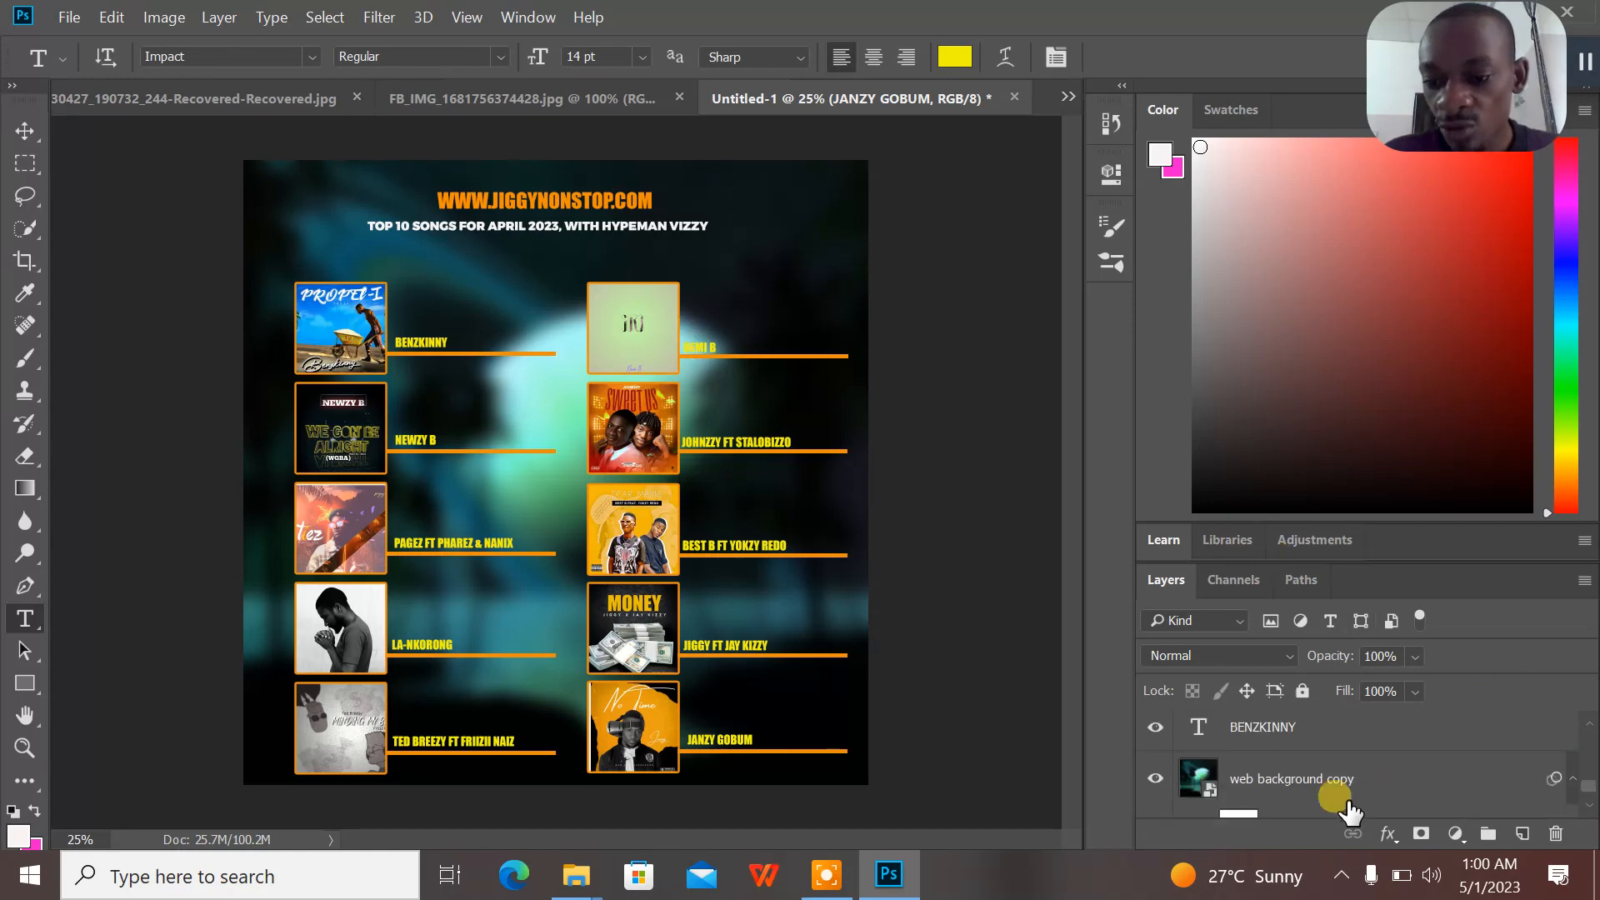
left_click(1285, 783)
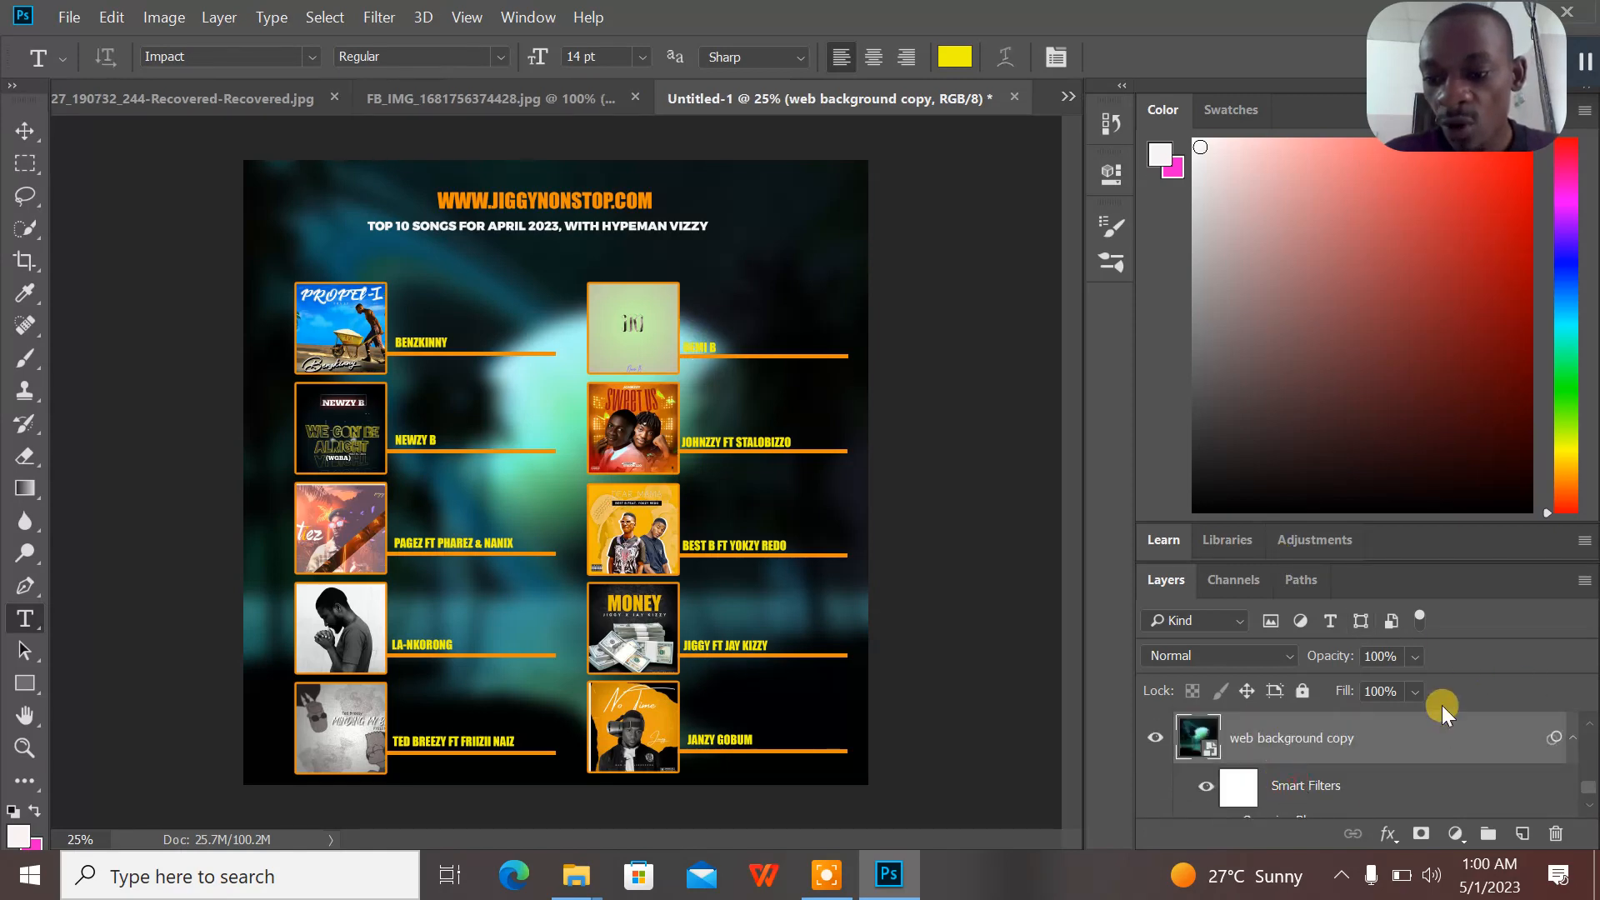
left_click(1414, 658)
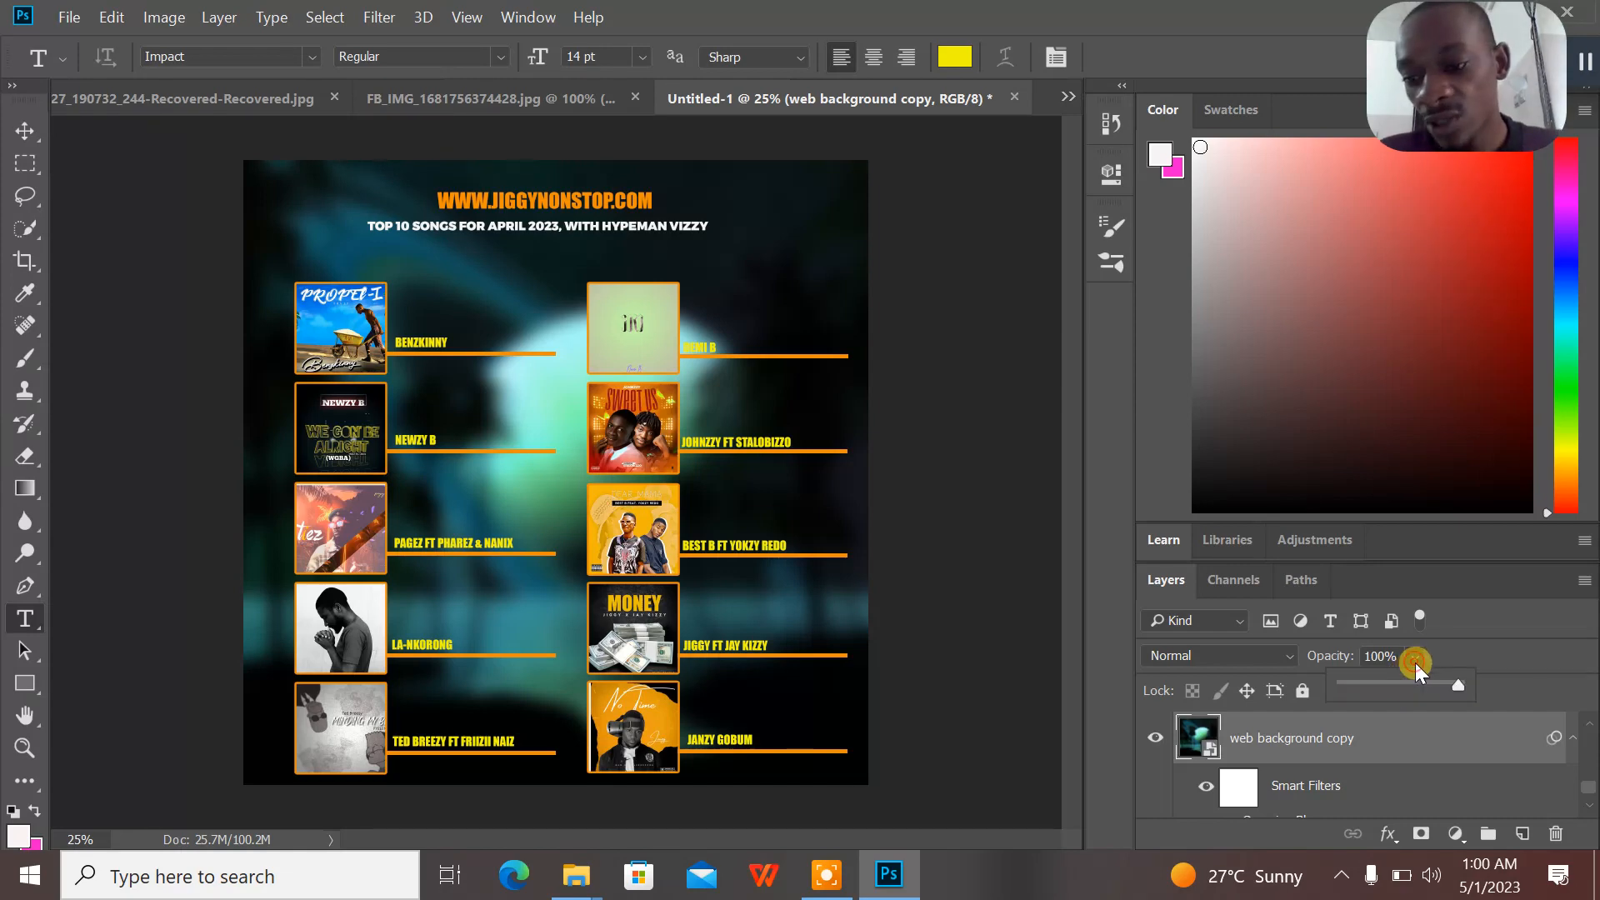
left_click_drag(1457, 683, 1386, 680)
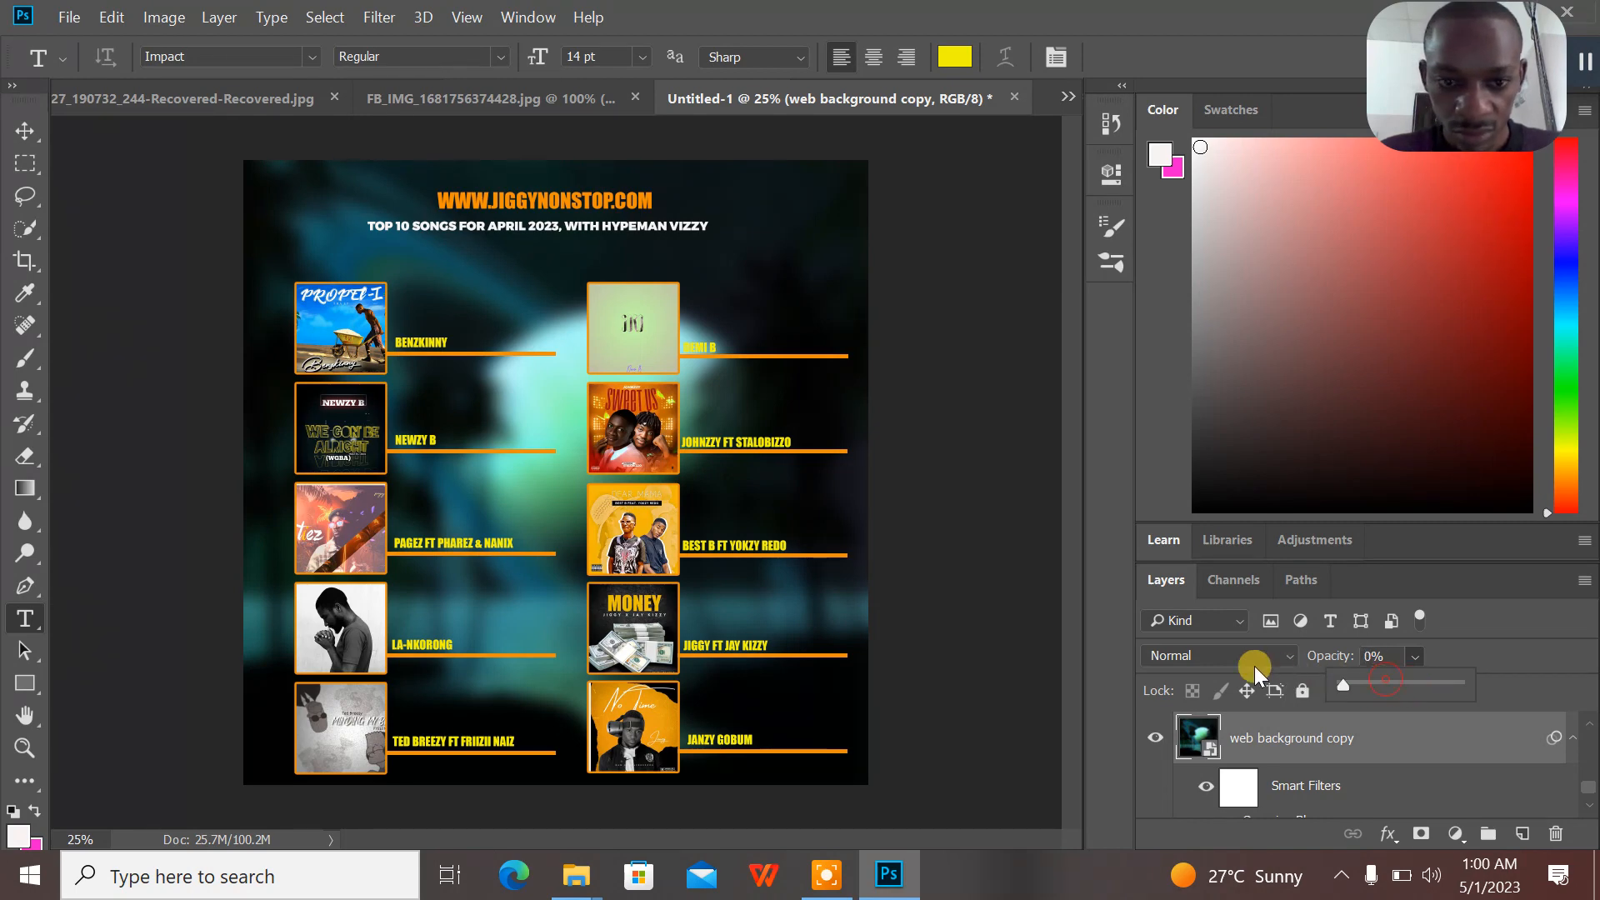
left_click(1315, 744)
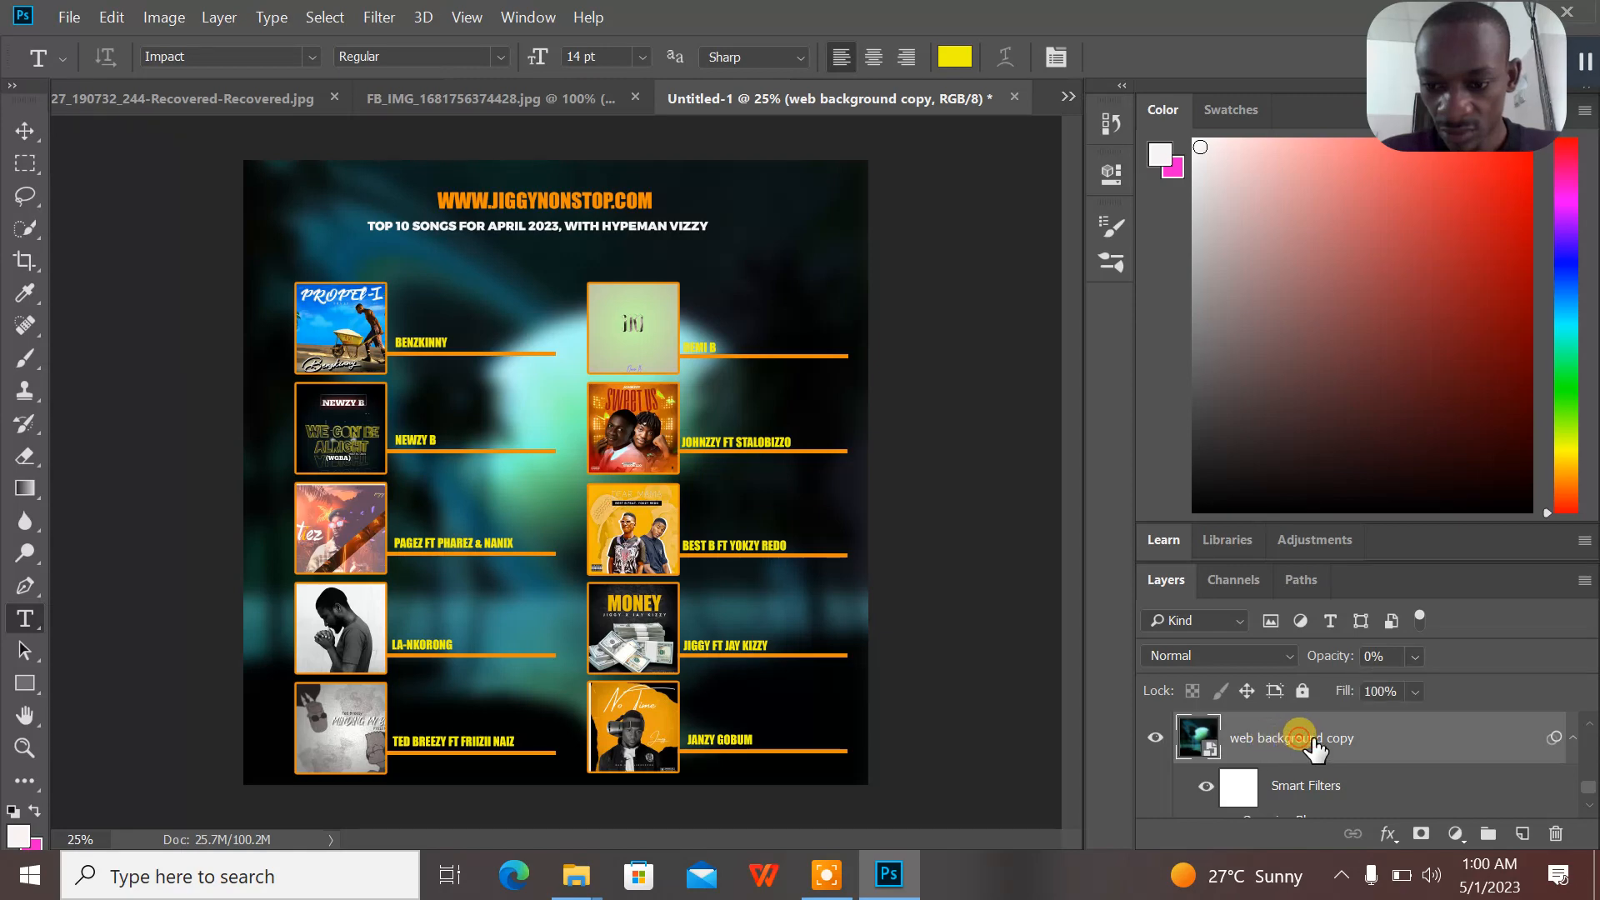
- Hide the smart filters on the web background layer and lower its opacity to 52%
left_click_drag(1587, 783, 1587, 787)
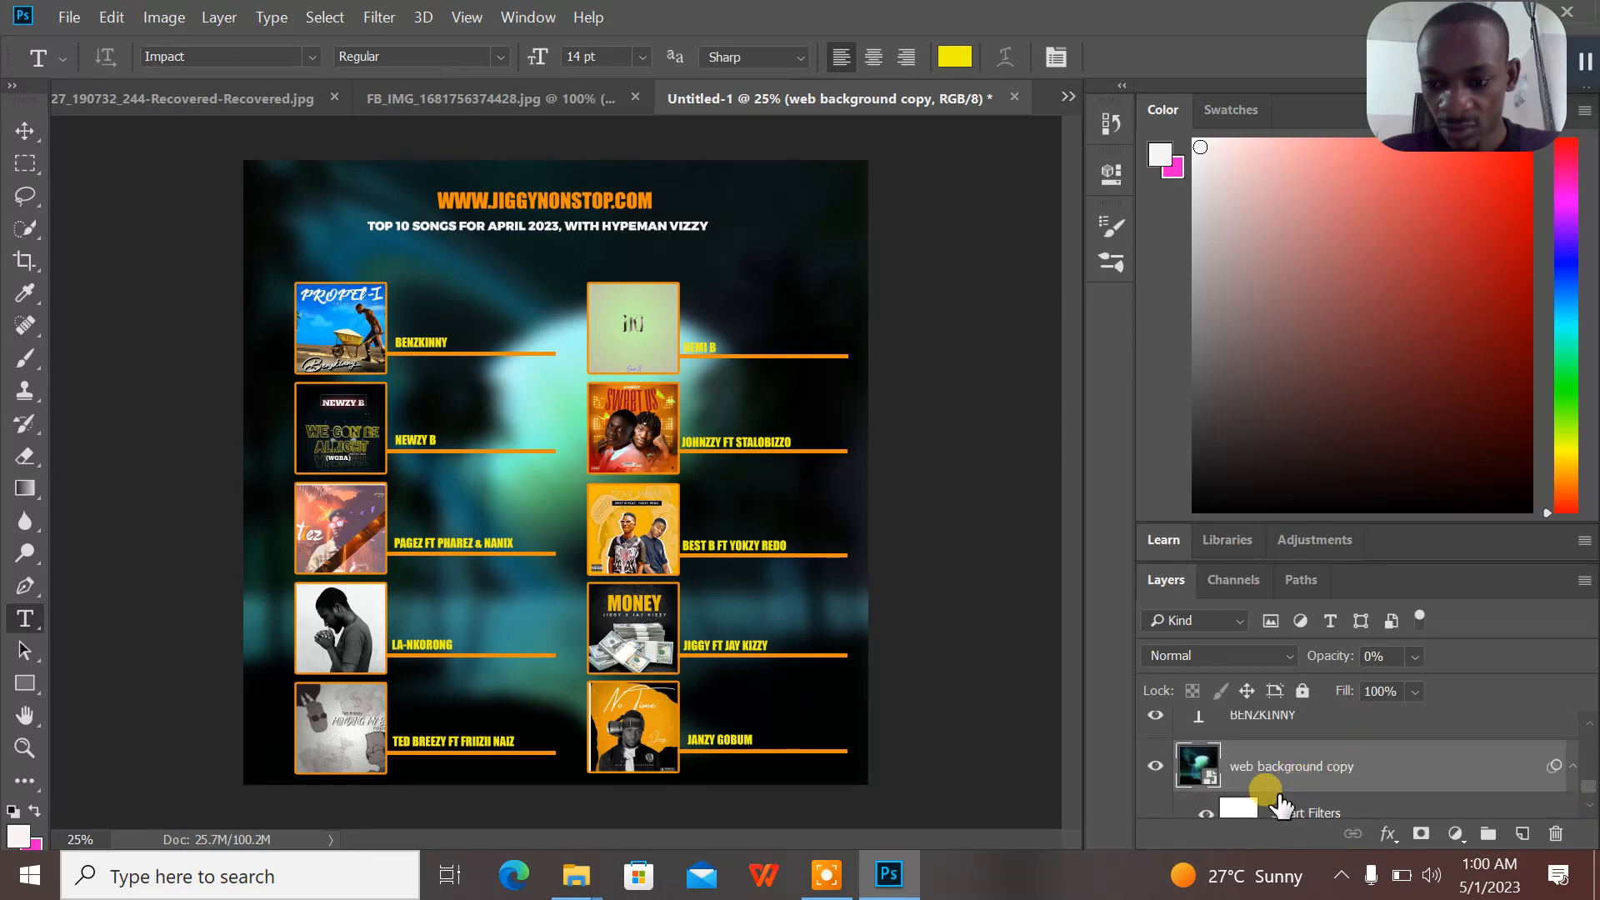
left_click_drag(1584, 781, 1586, 791)
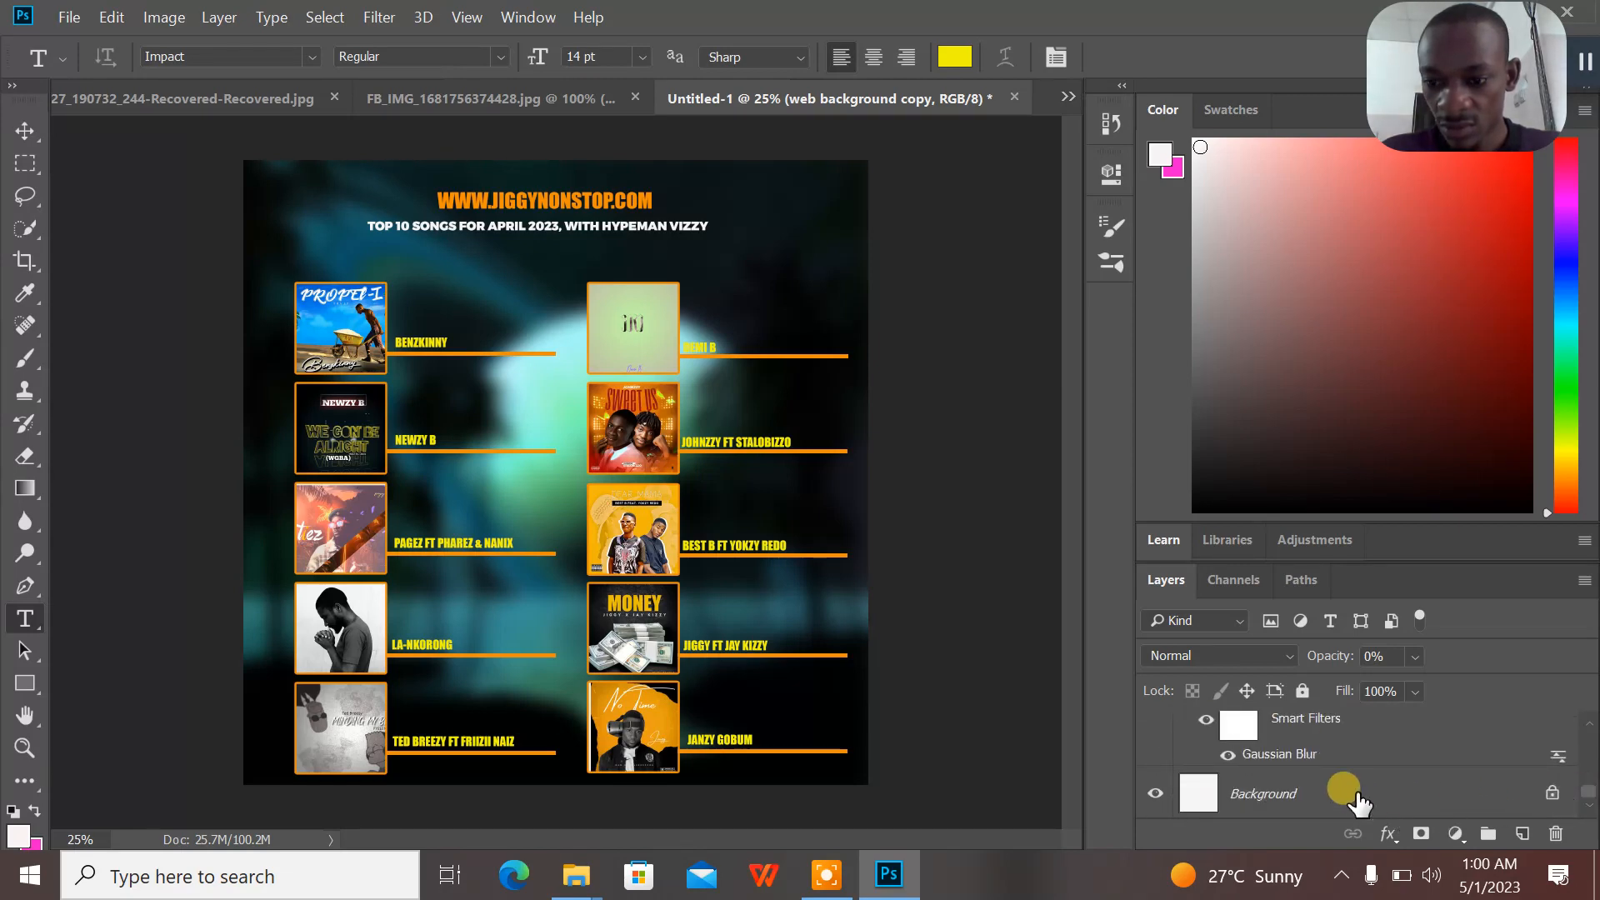
left_click(1302, 721)
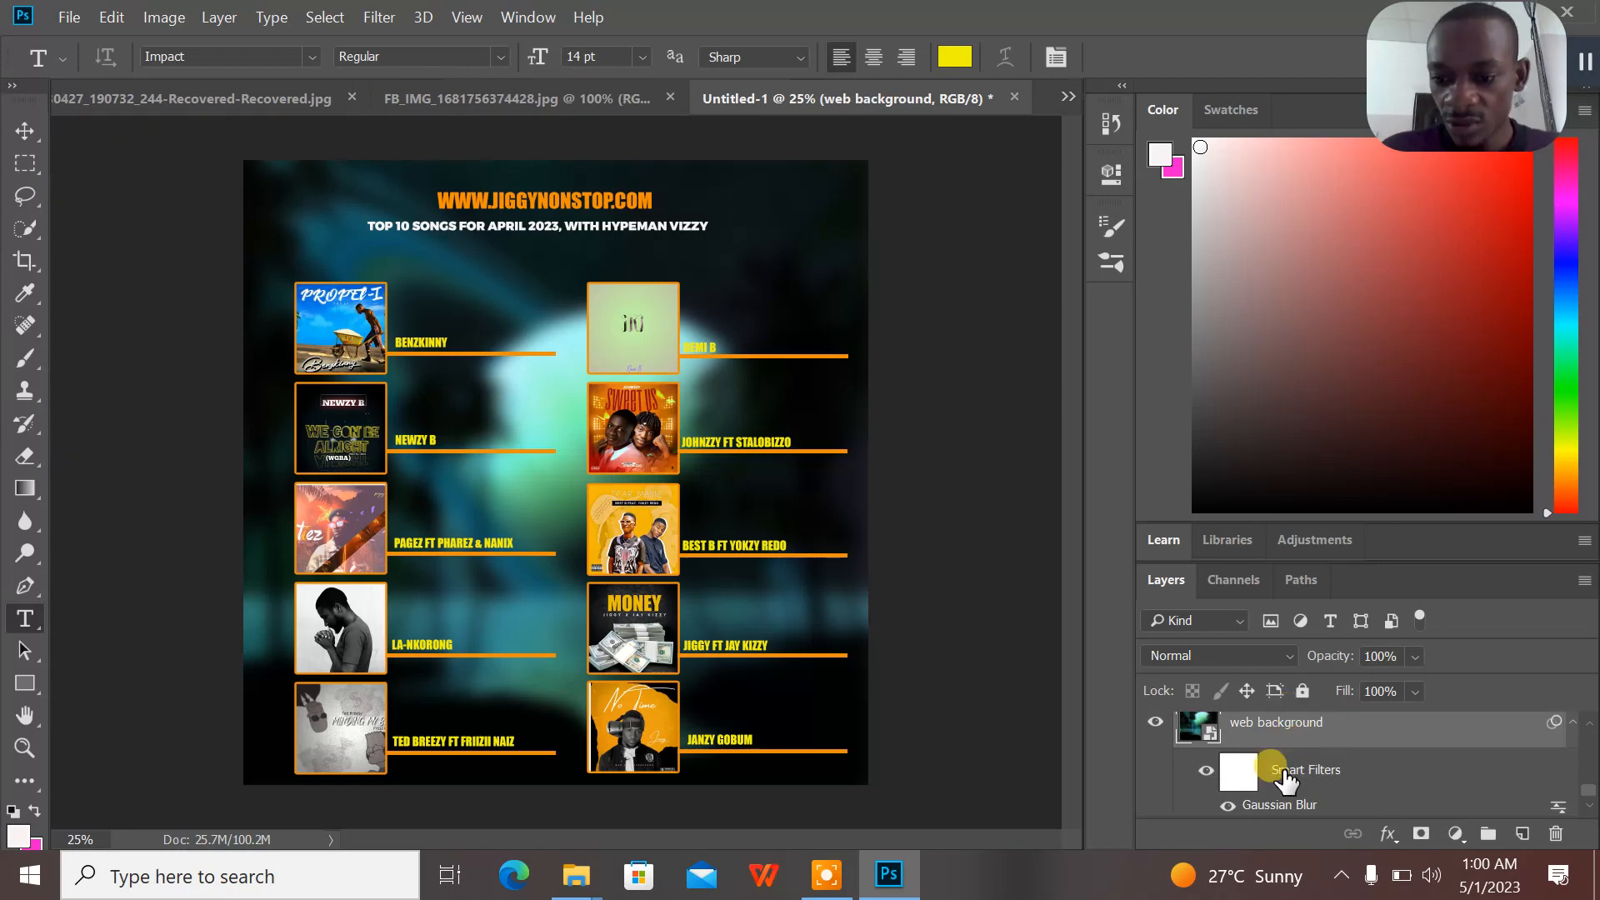
left_click(1206, 770)
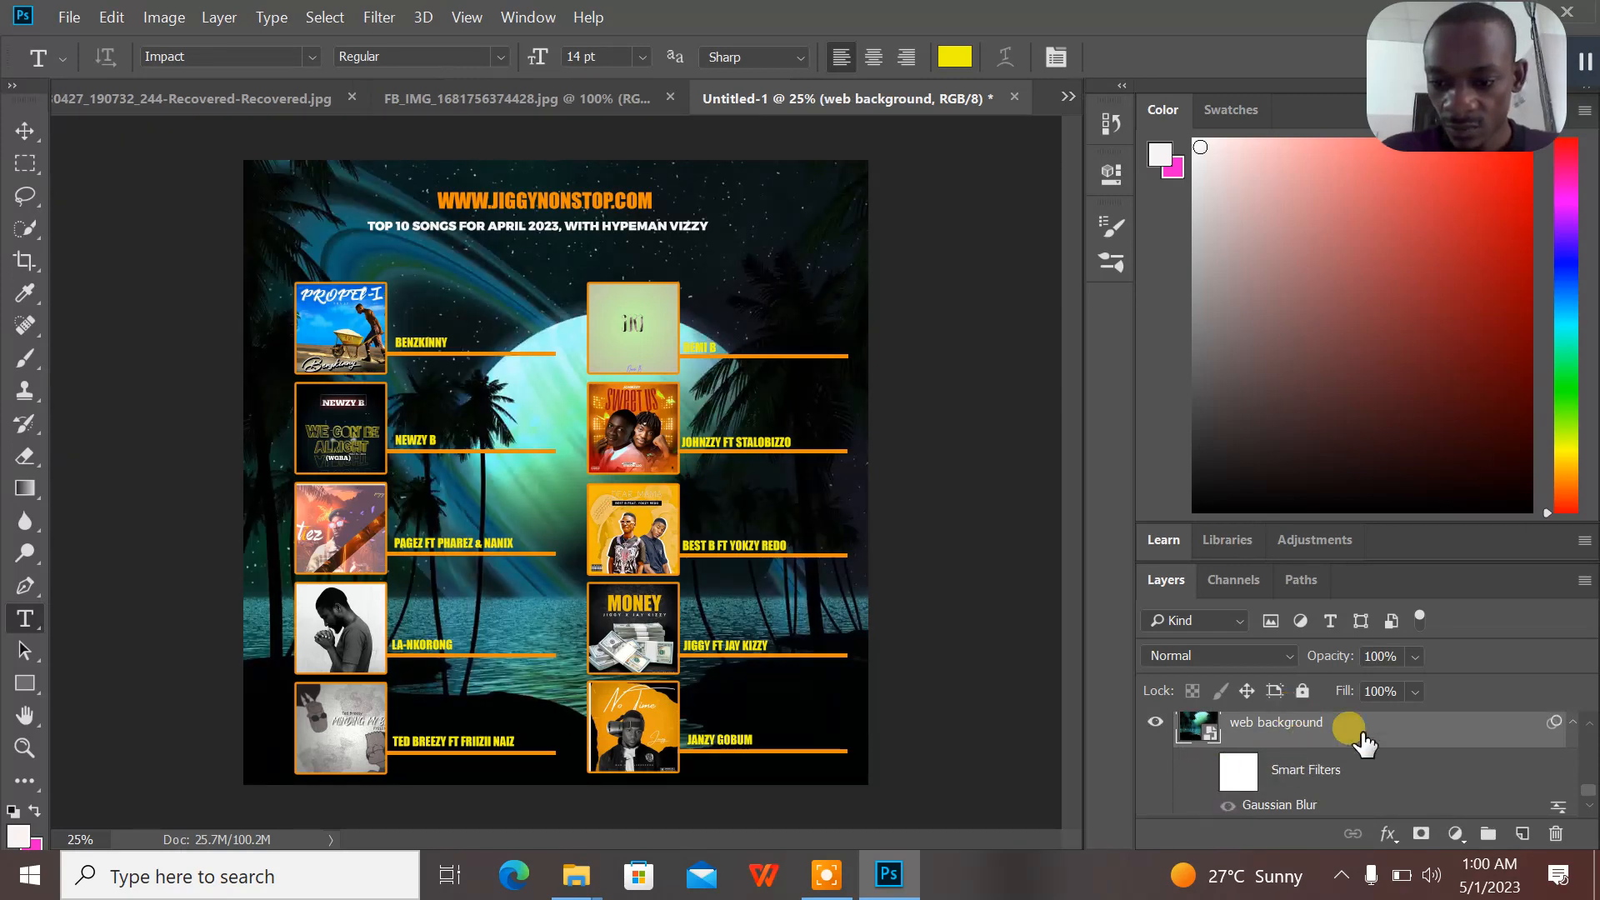
left_click(1415, 658)
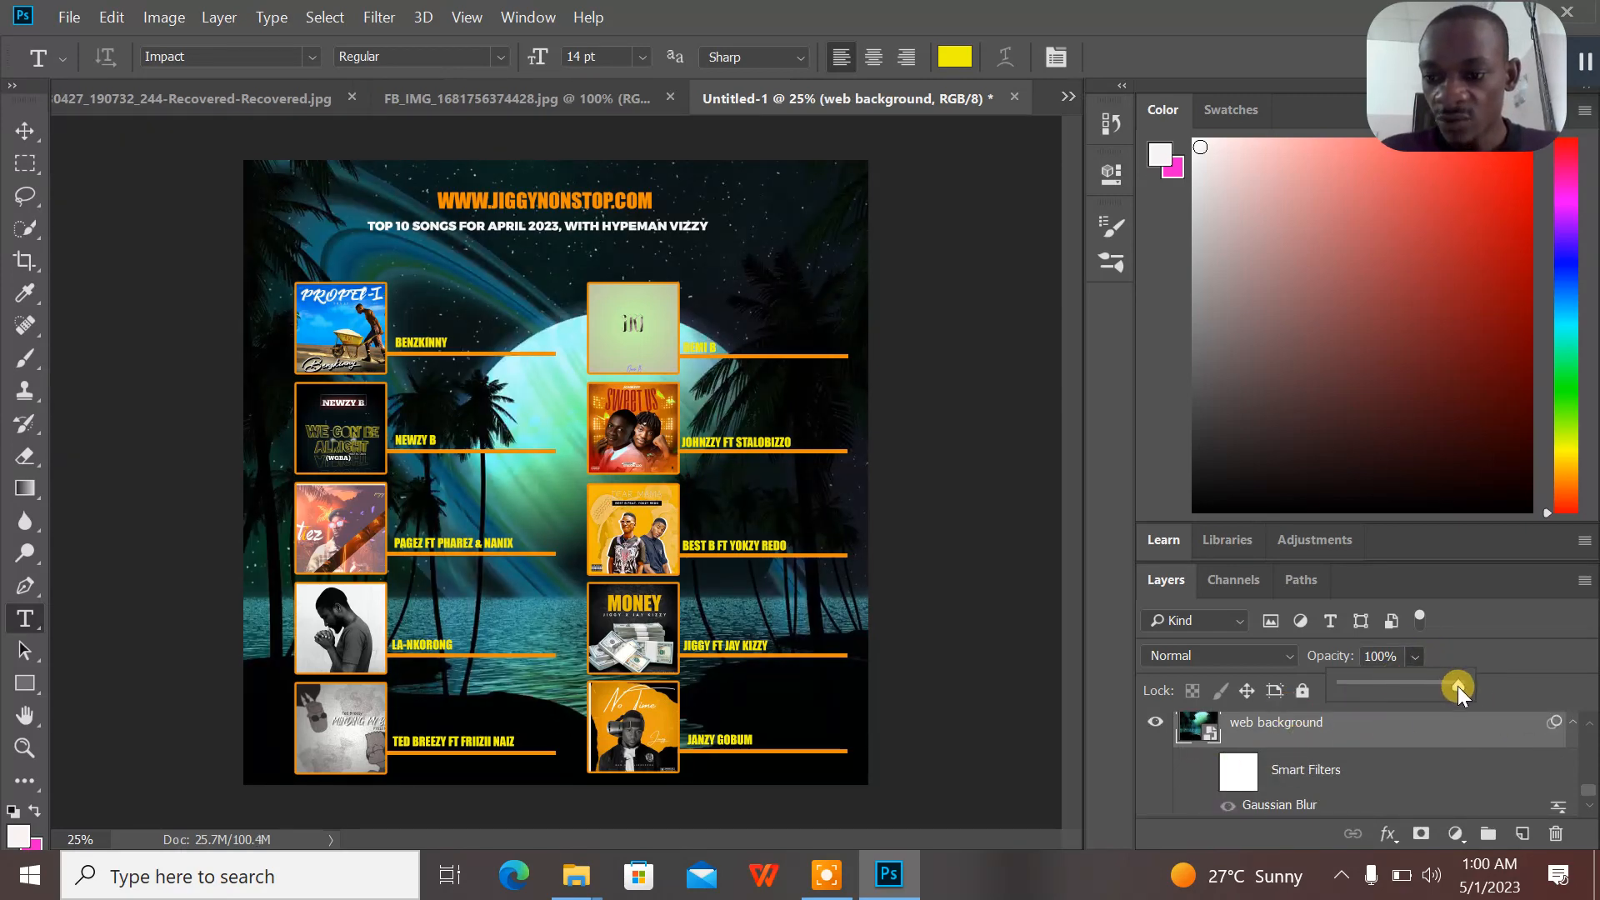
left_click_drag(1378, 686, 1396, 687)
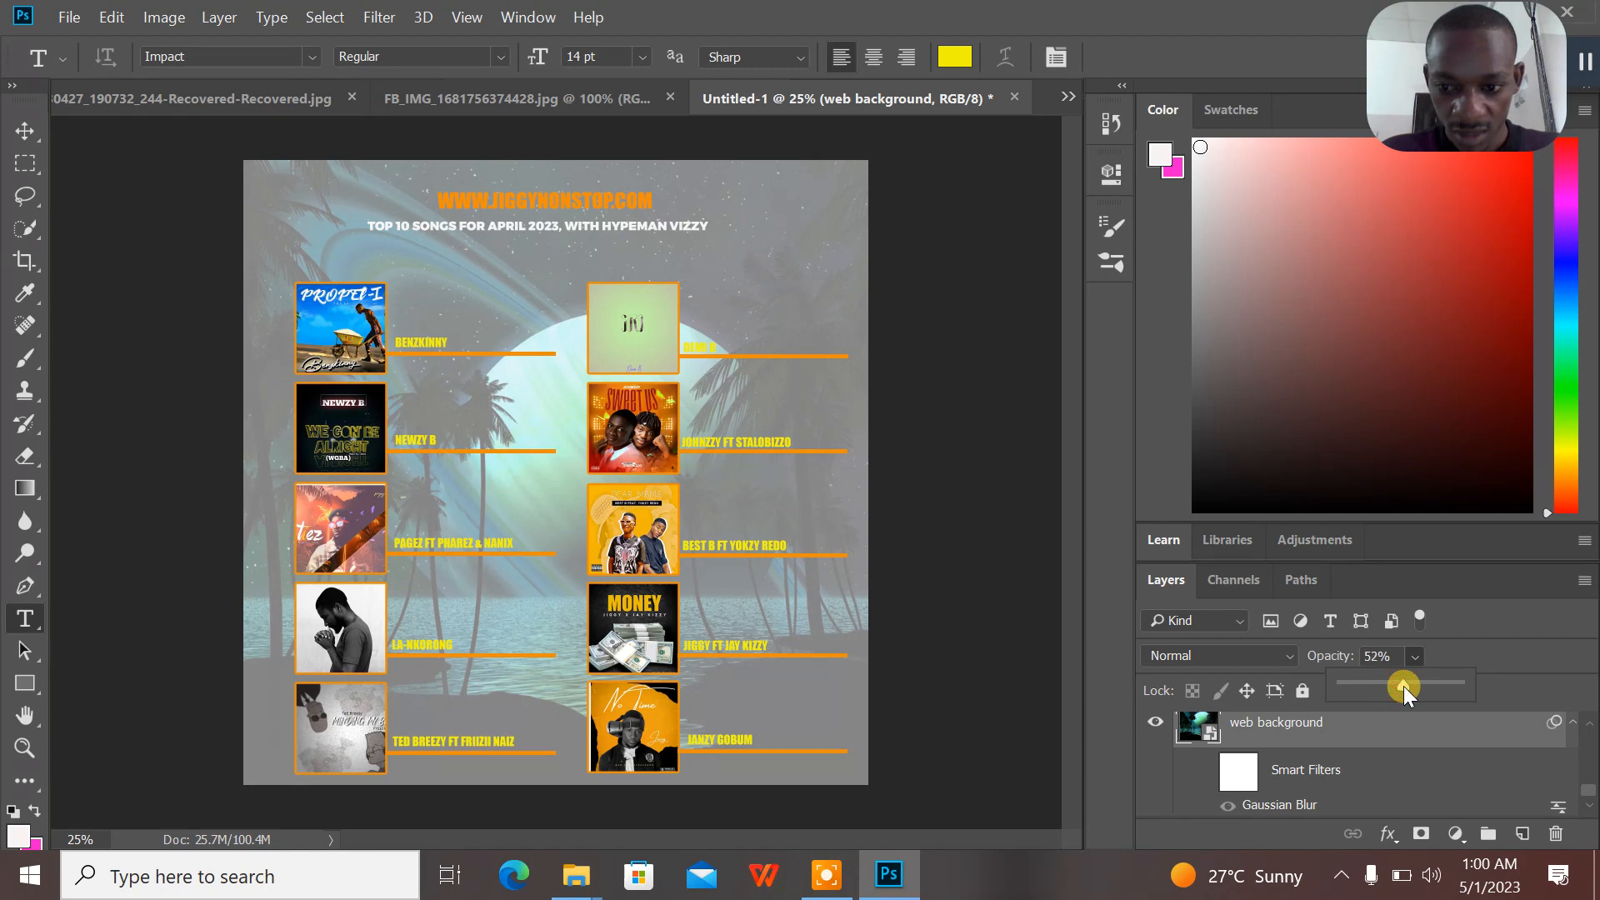
- Add a solid black color fill layer directly above the Background layer
left_click(1587, 788)
left_click_drag(1588, 790, 1586, 808)
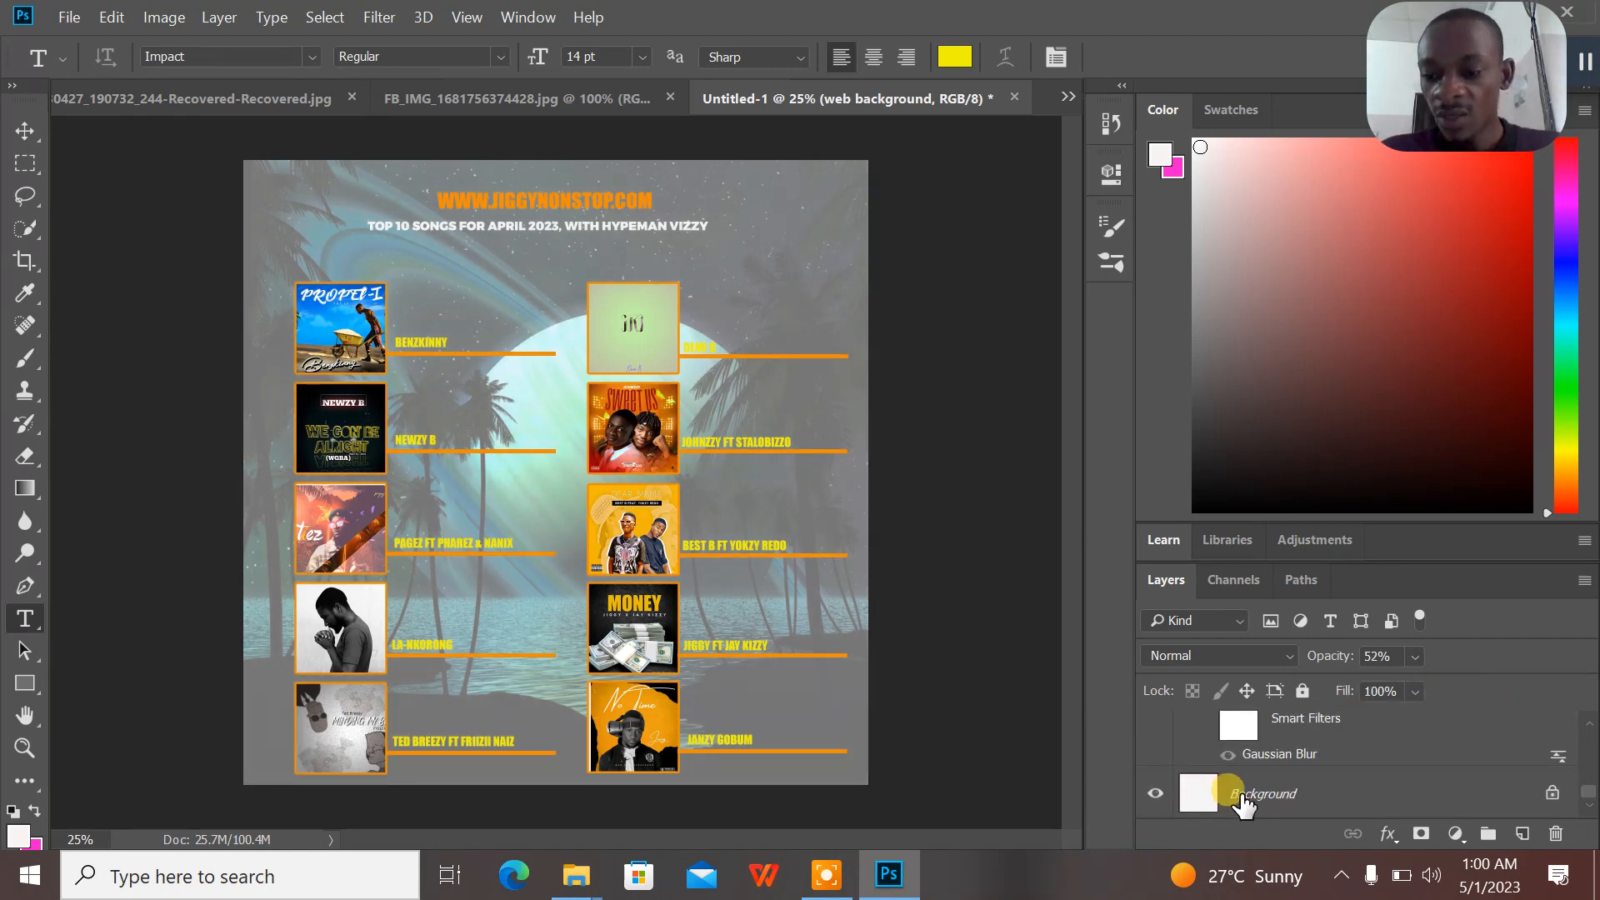
left_click(1242, 795)
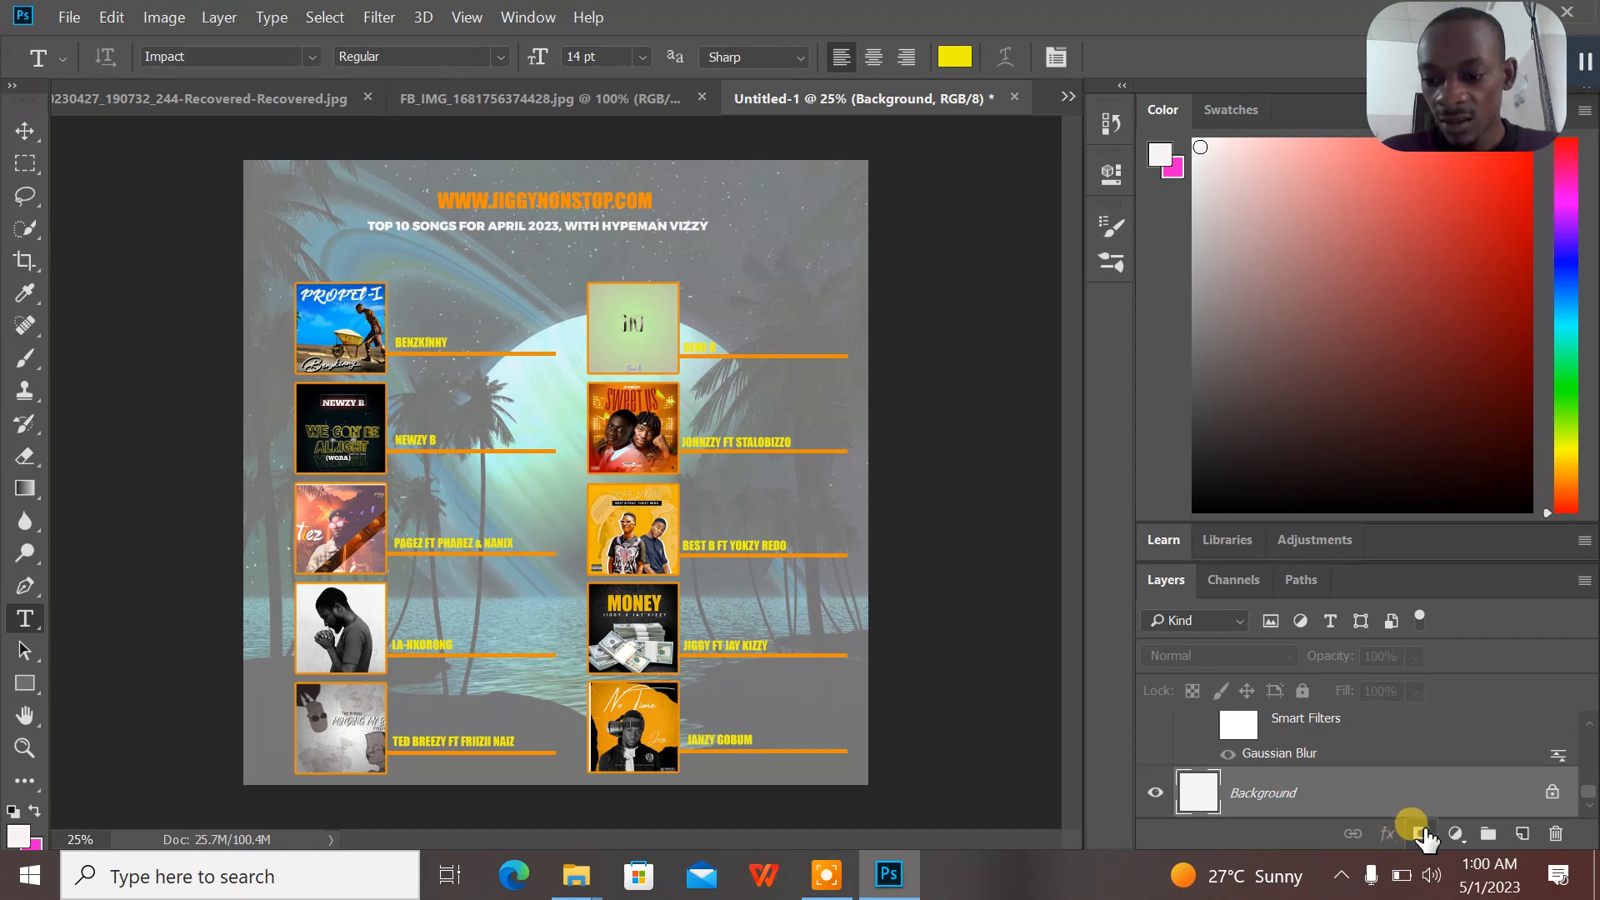
left_click(1455, 833)
left_click(1442, 391)
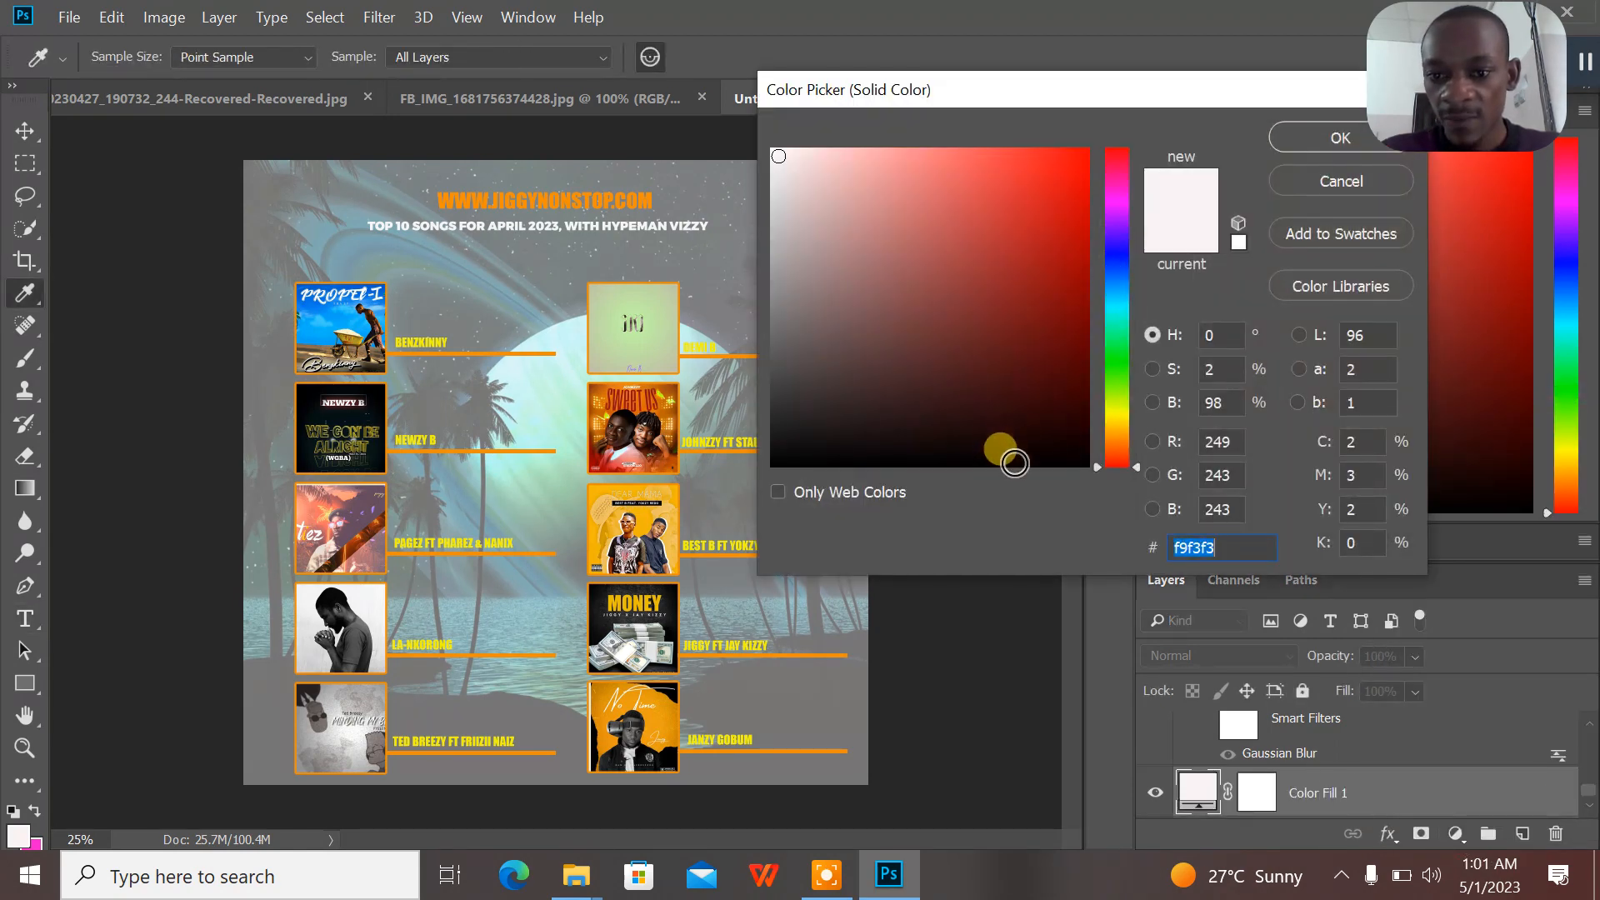
left_click(1014, 462)
left_click(1329, 133)
key("t")
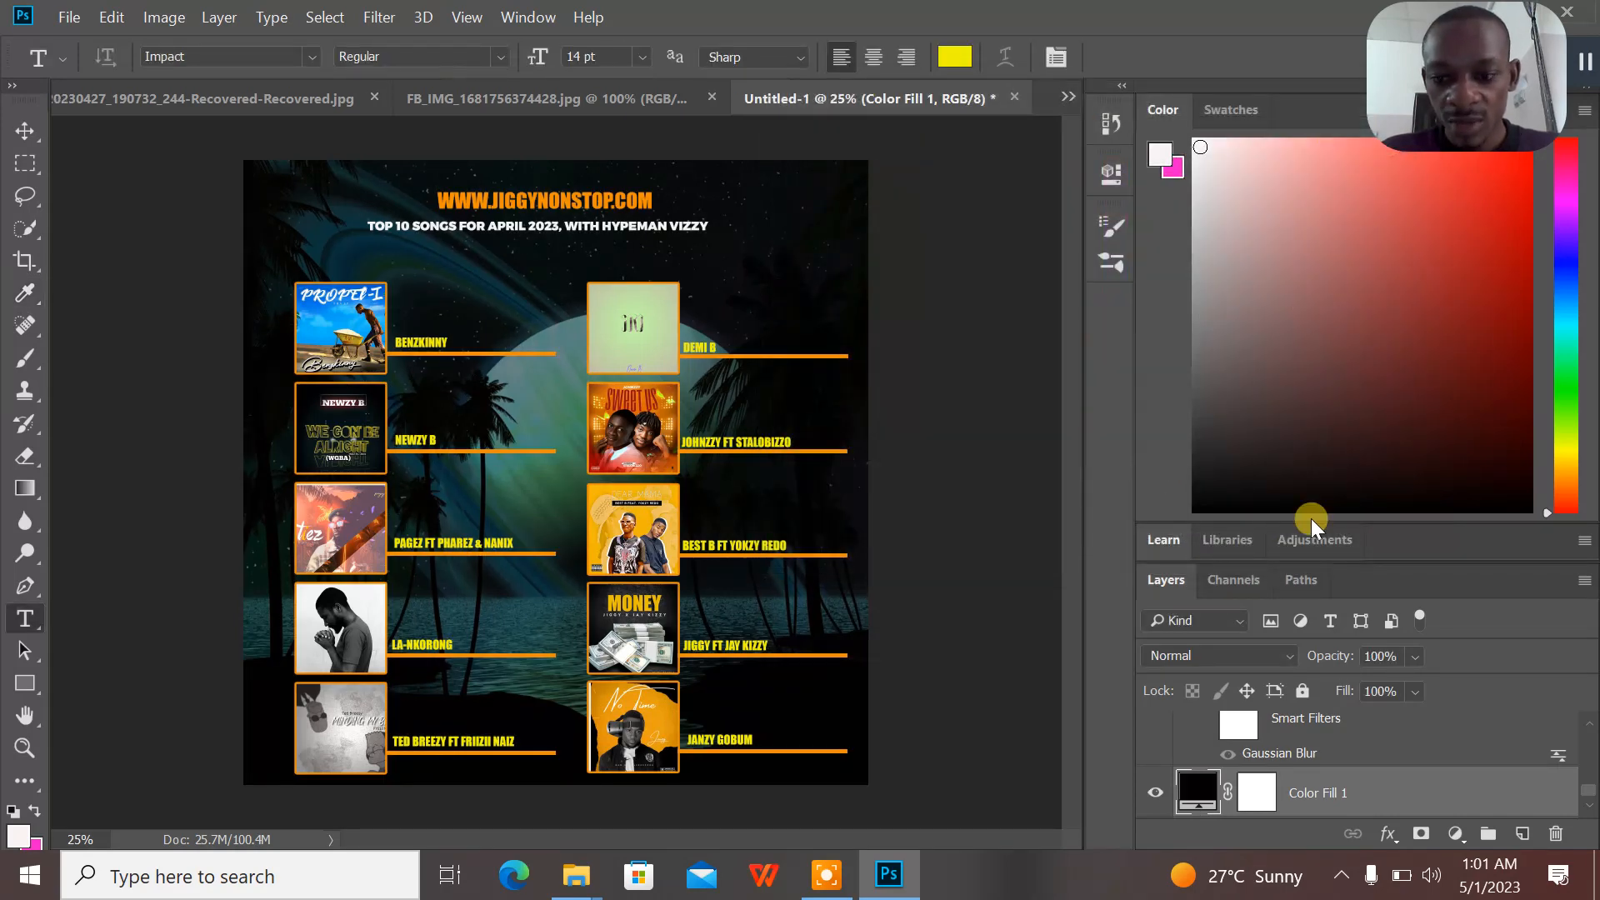
- Delete the web background copy layer and set the web background layer's opacity to 35%
scroll(1593, 792, "up", 1)
left_click(1591, 787)
left_click_drag(1591, 788, 1566, 786)
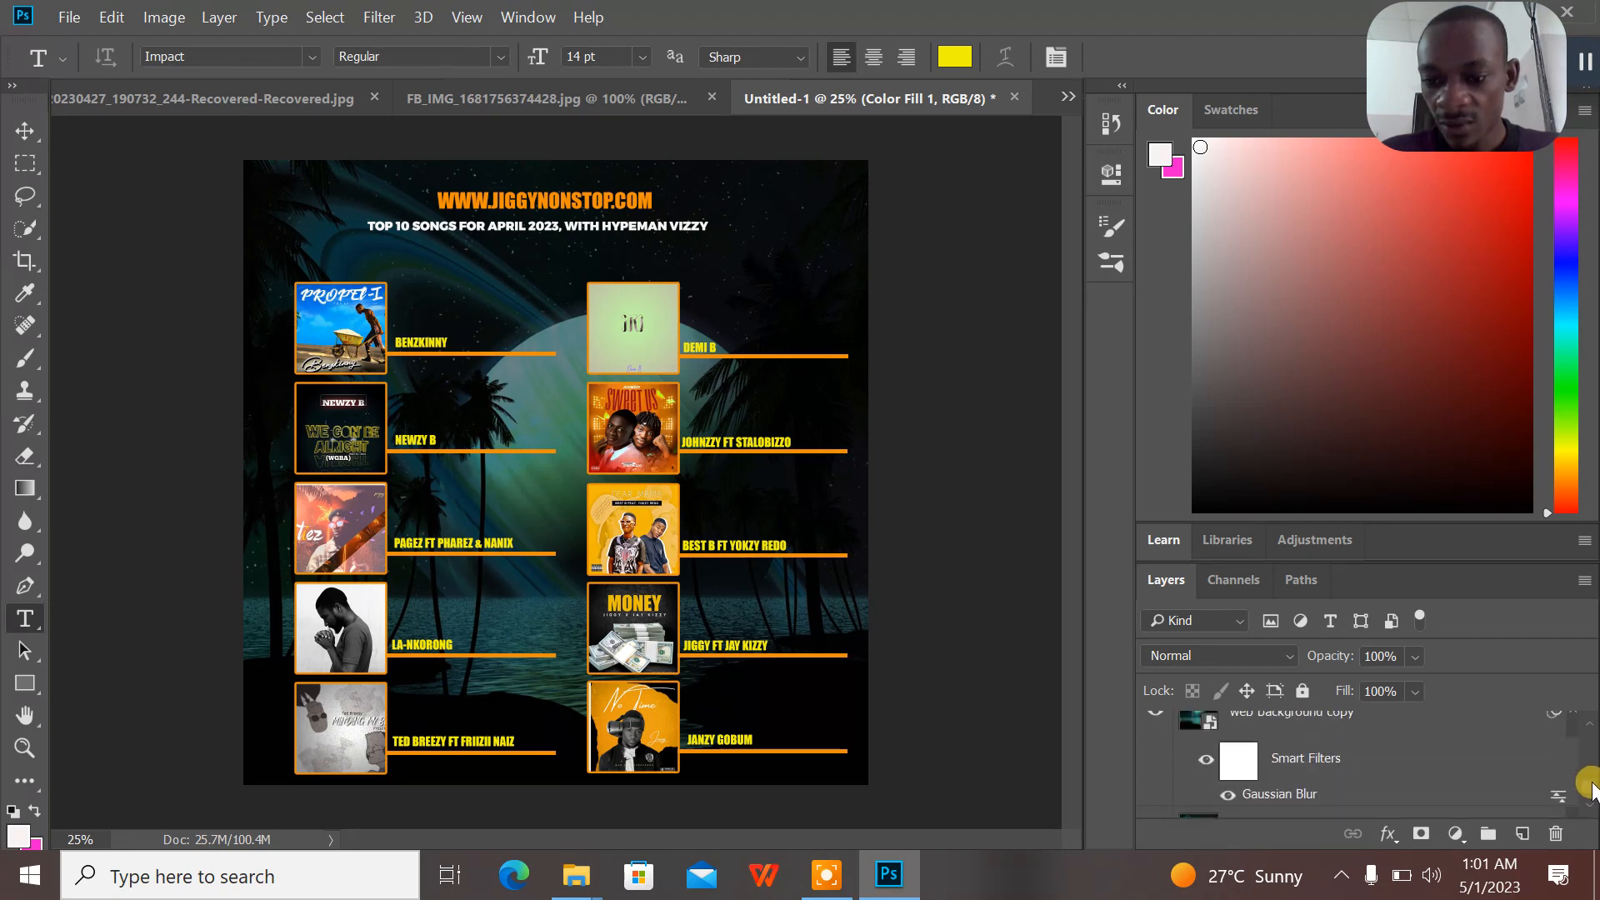
left_click(1336, 722)
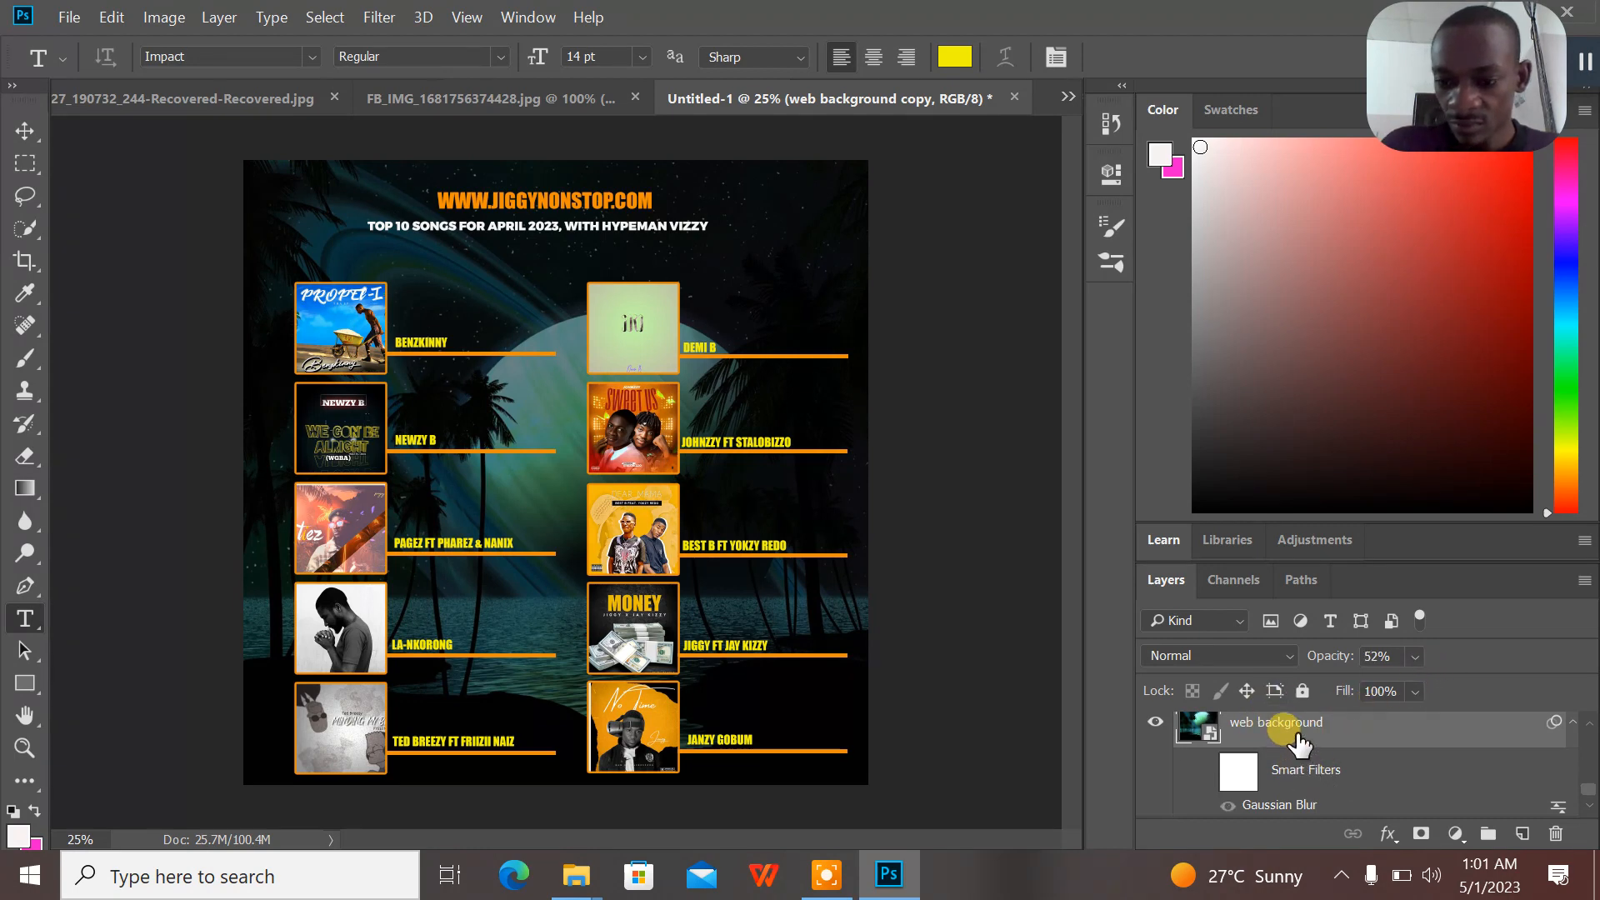
key("Delete")
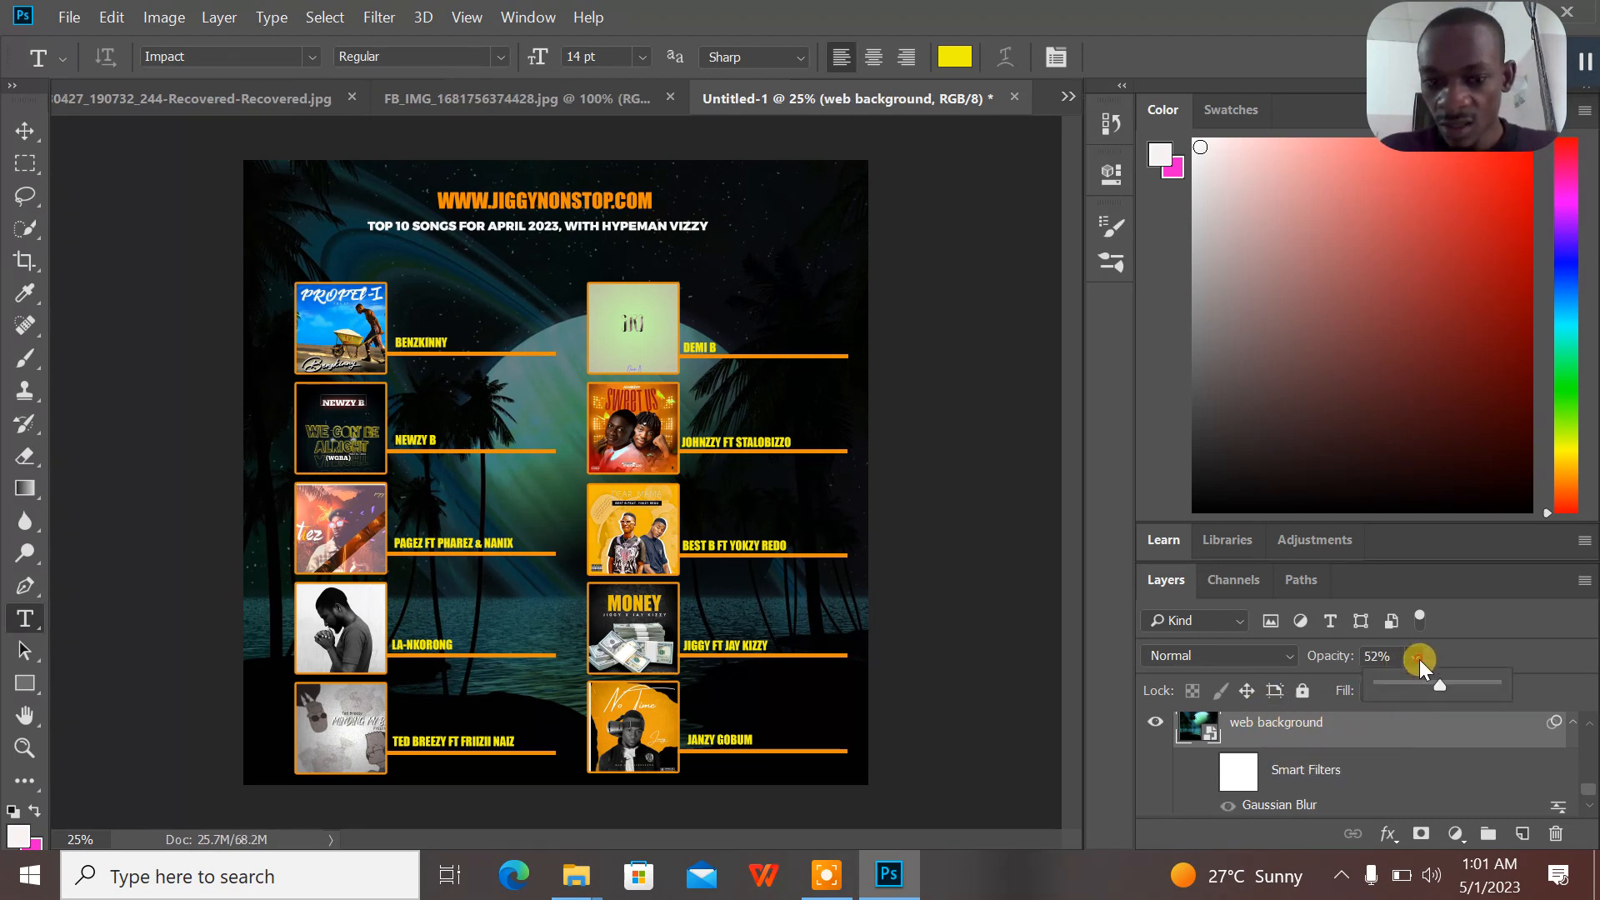
left_click_drag(1442, 688, 1420, 687)
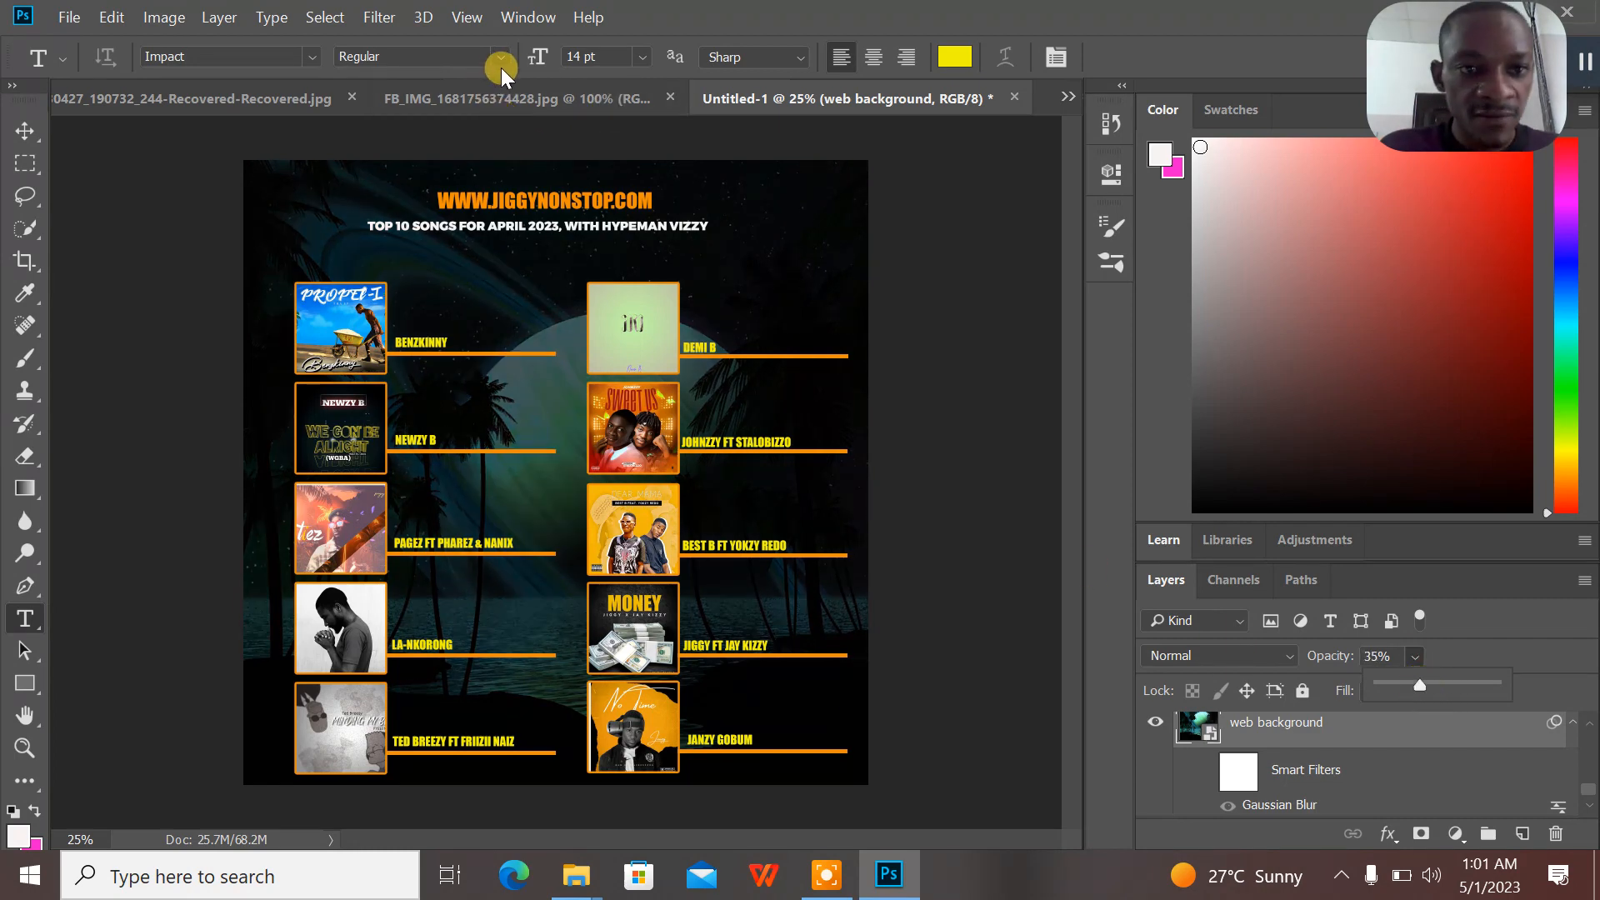
- Apply a Gaussian Blur with a 38.7-pixel radius to the web background layer
left_click(368, 19)
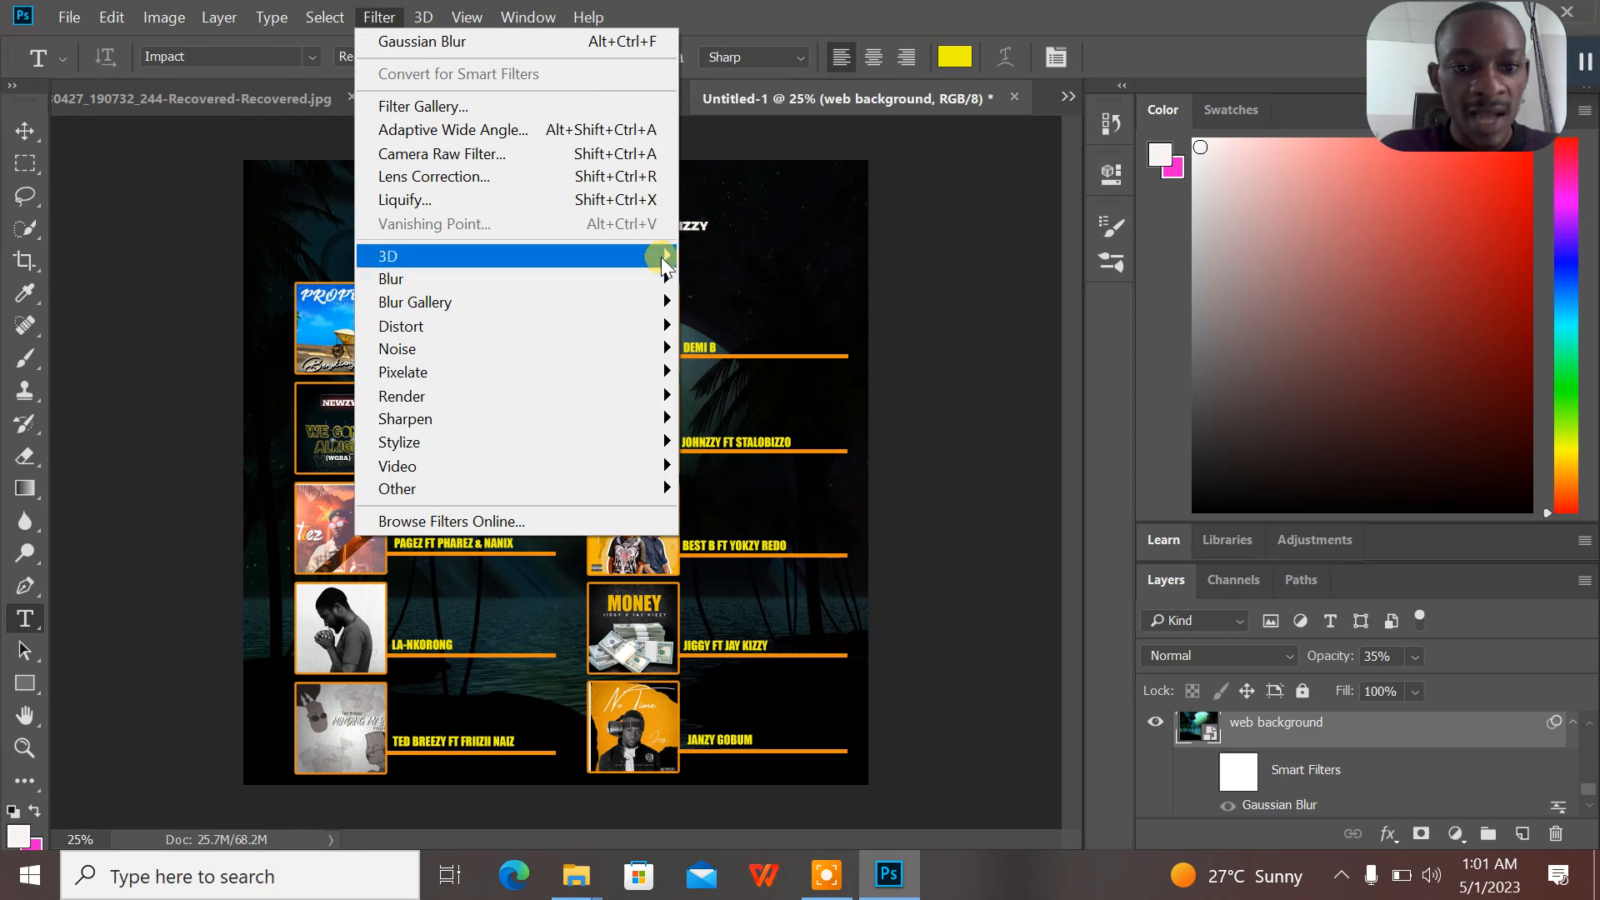
mouse_move(659, 279)
left_click(750, 377)
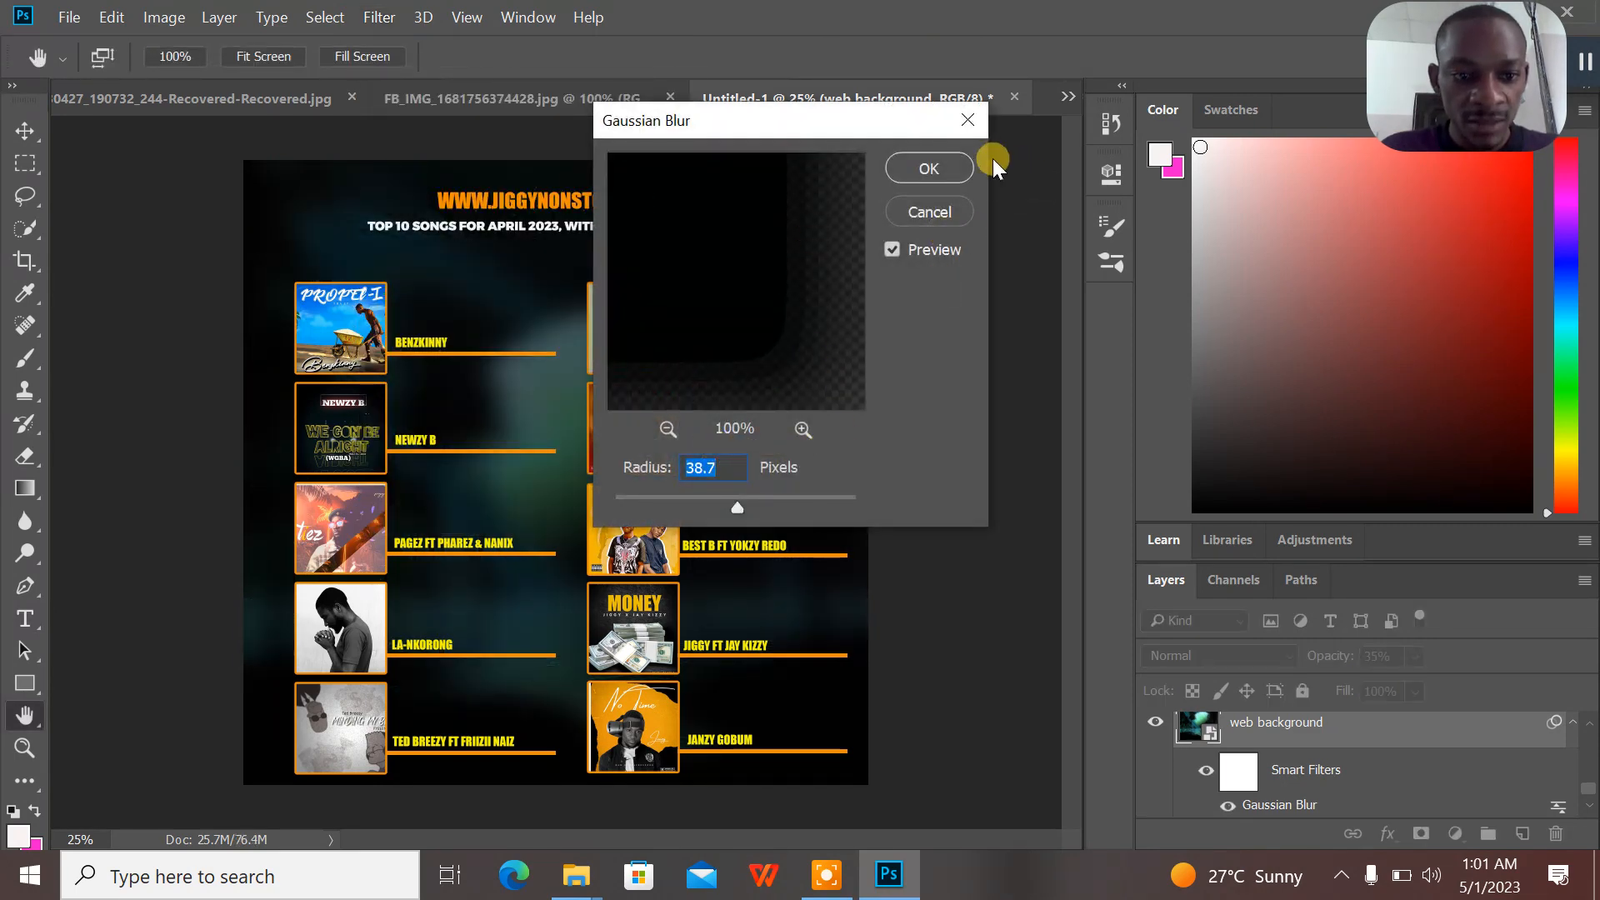
left_click(928, 168)
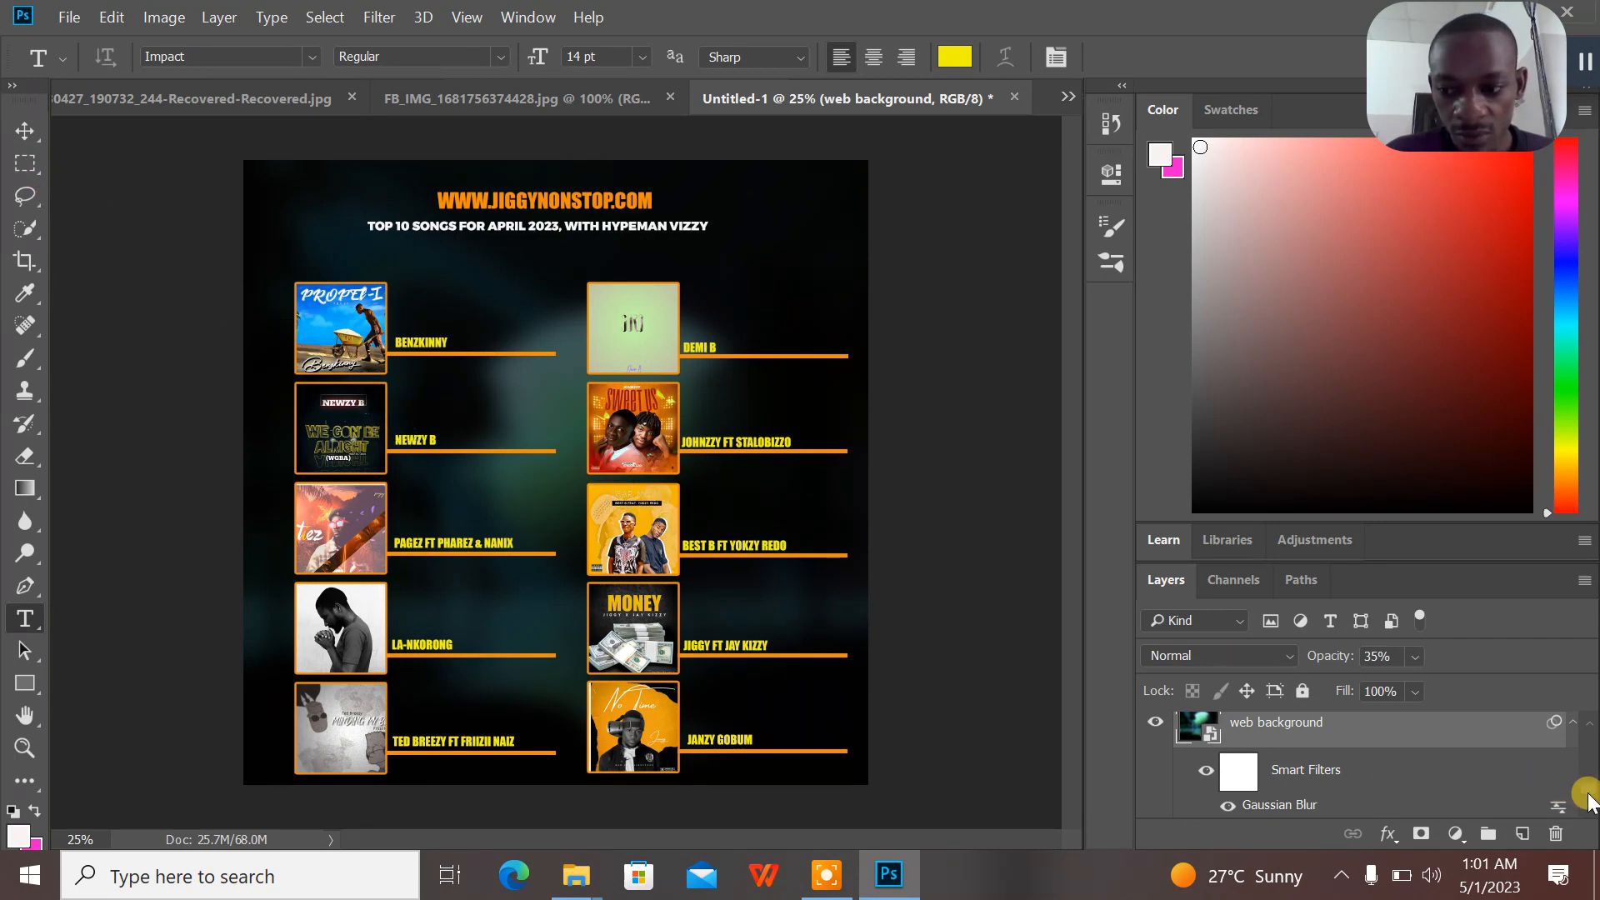
scroll(1588, 775, "up", 5)
scroll(1588, 775, "down", 6)
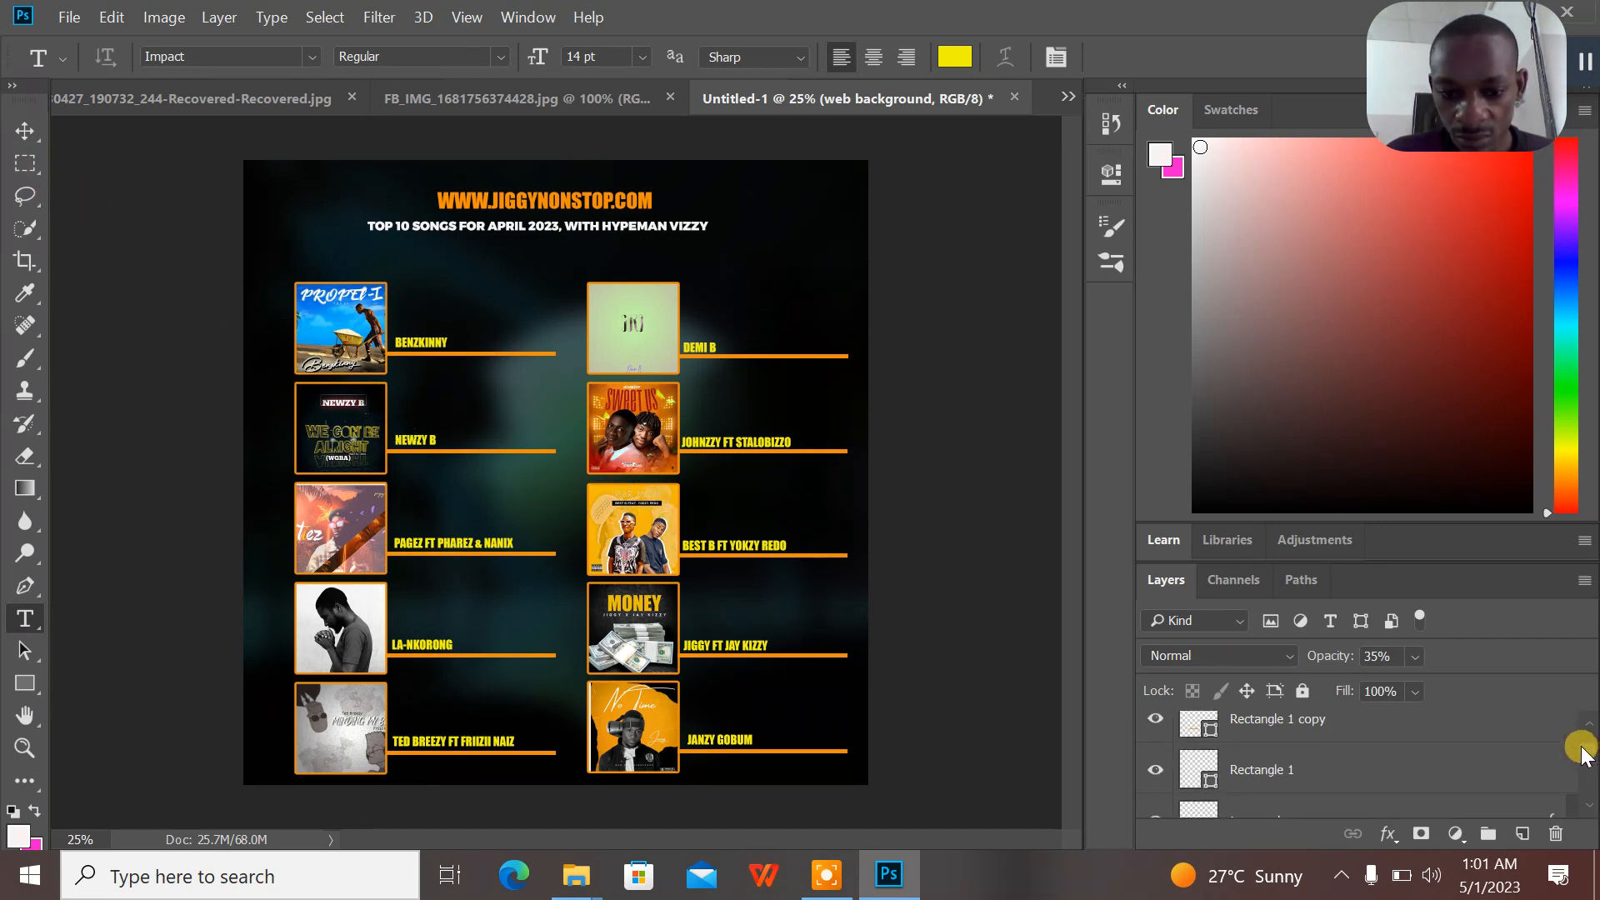
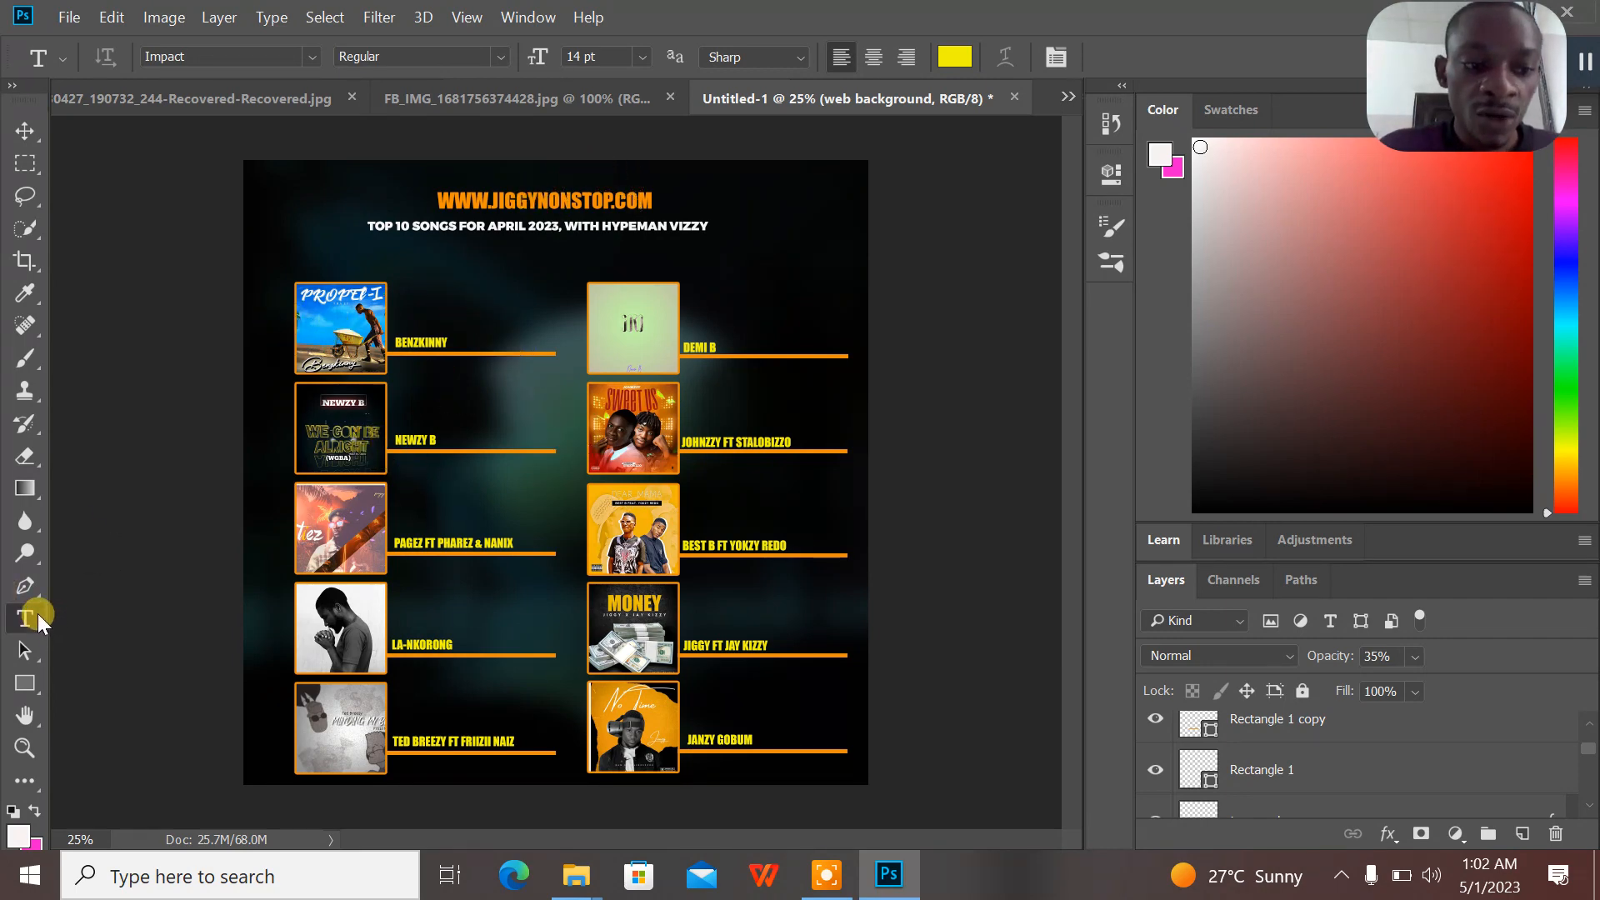
- Add the song title "PROPEL-1 EP" in off-white (f7f7f6) Montserrat Black, 14 pt, above the artist caption beside the first left-column cover
left_click(398, 325)
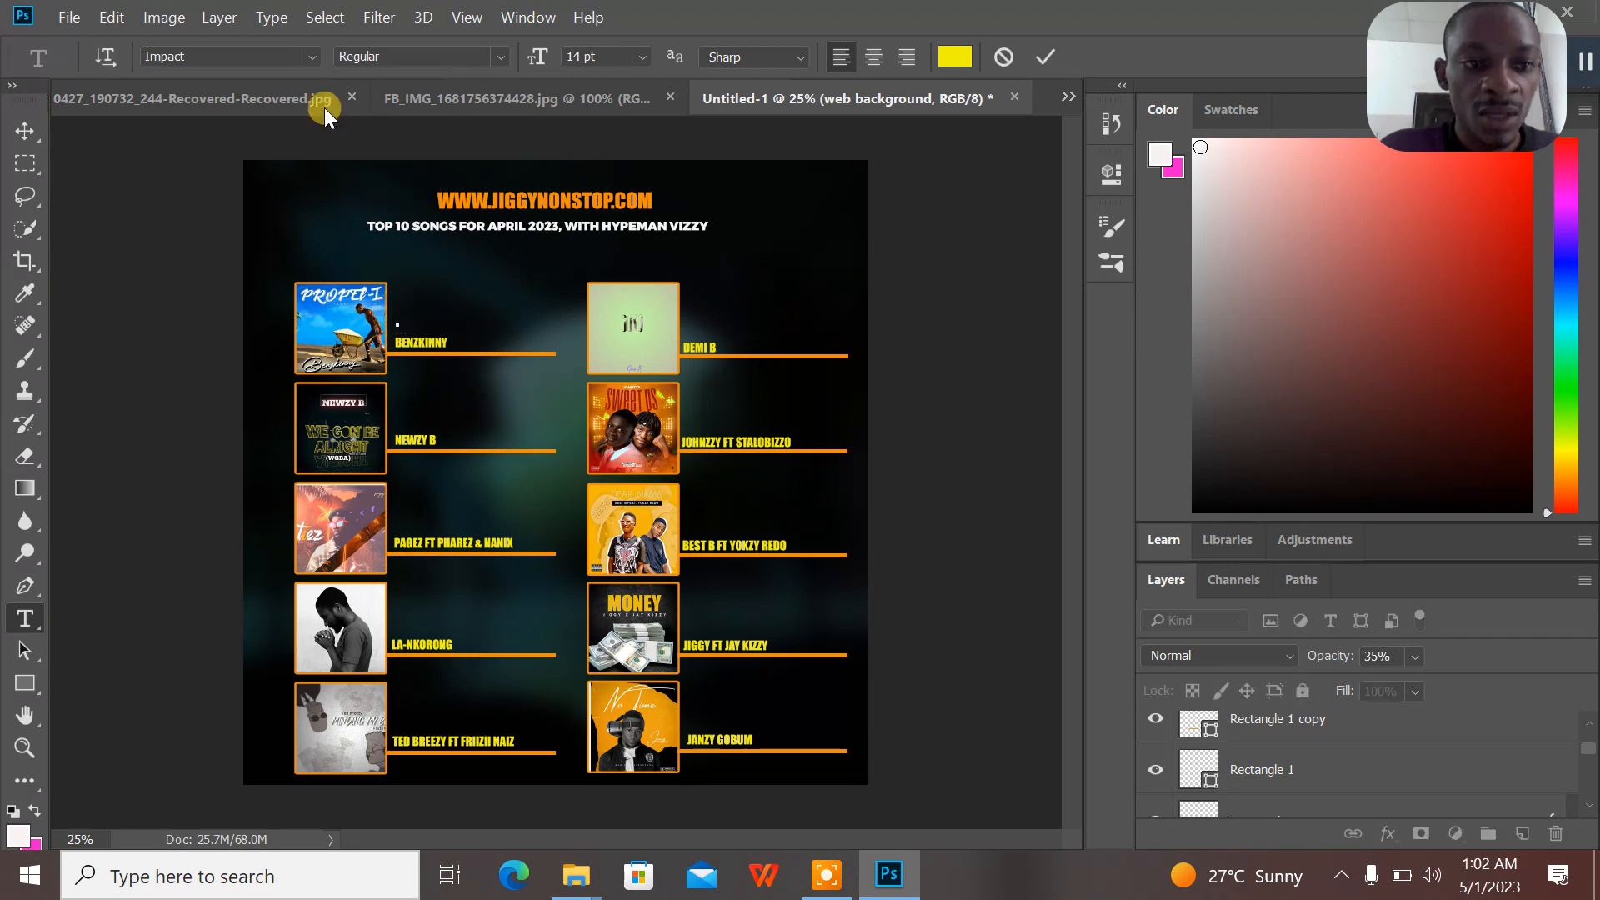
left_click(309, 58)
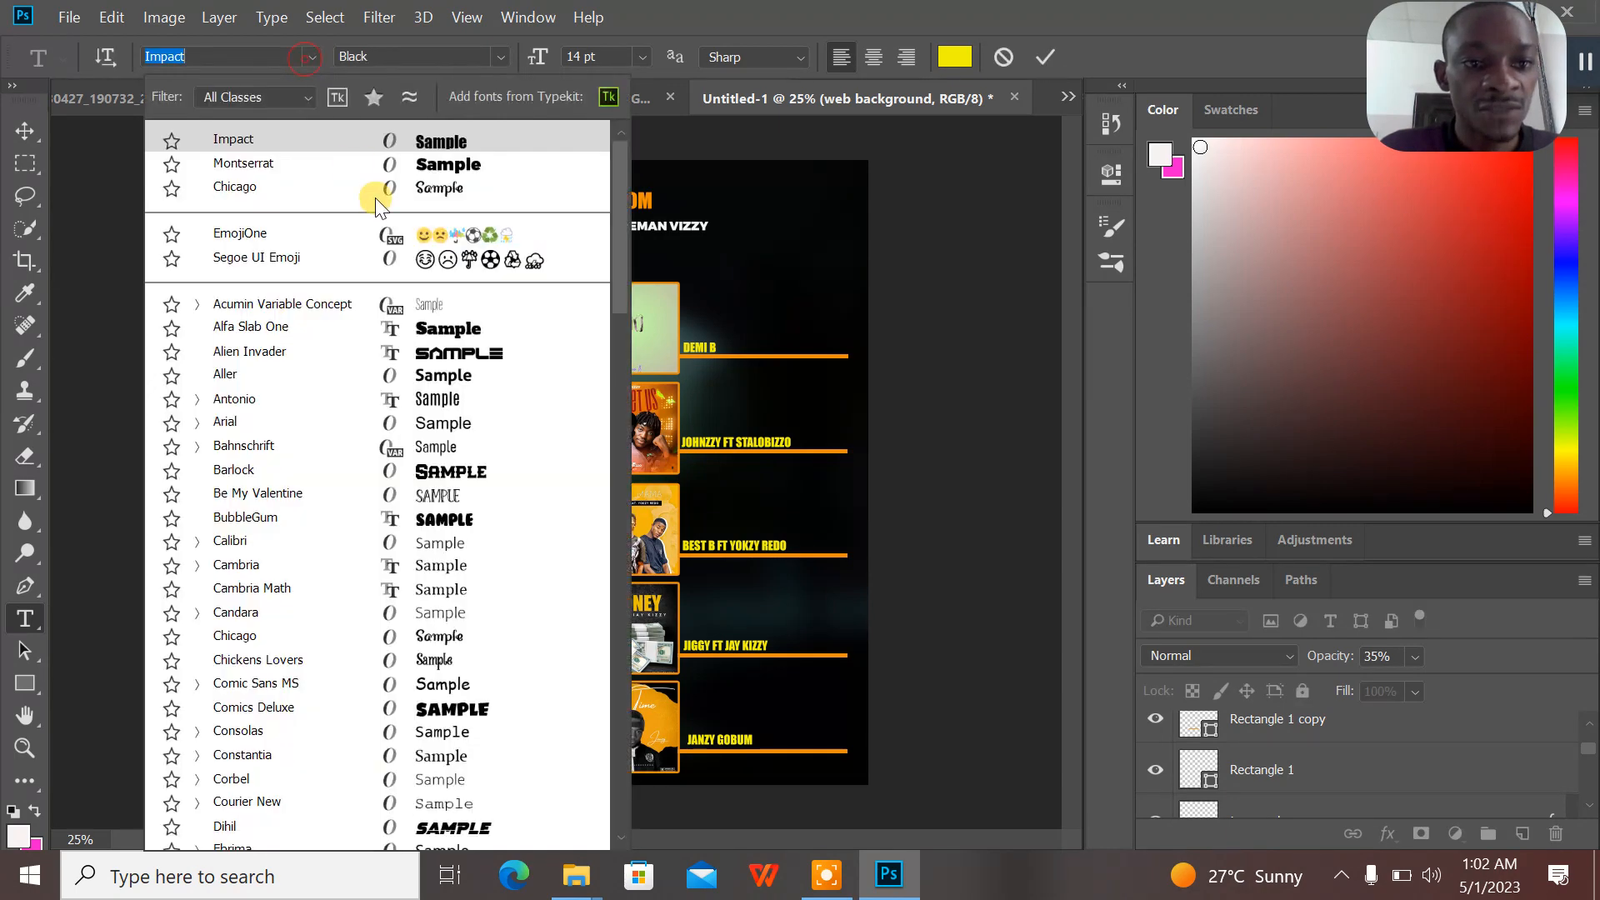
left_click(470, 167)
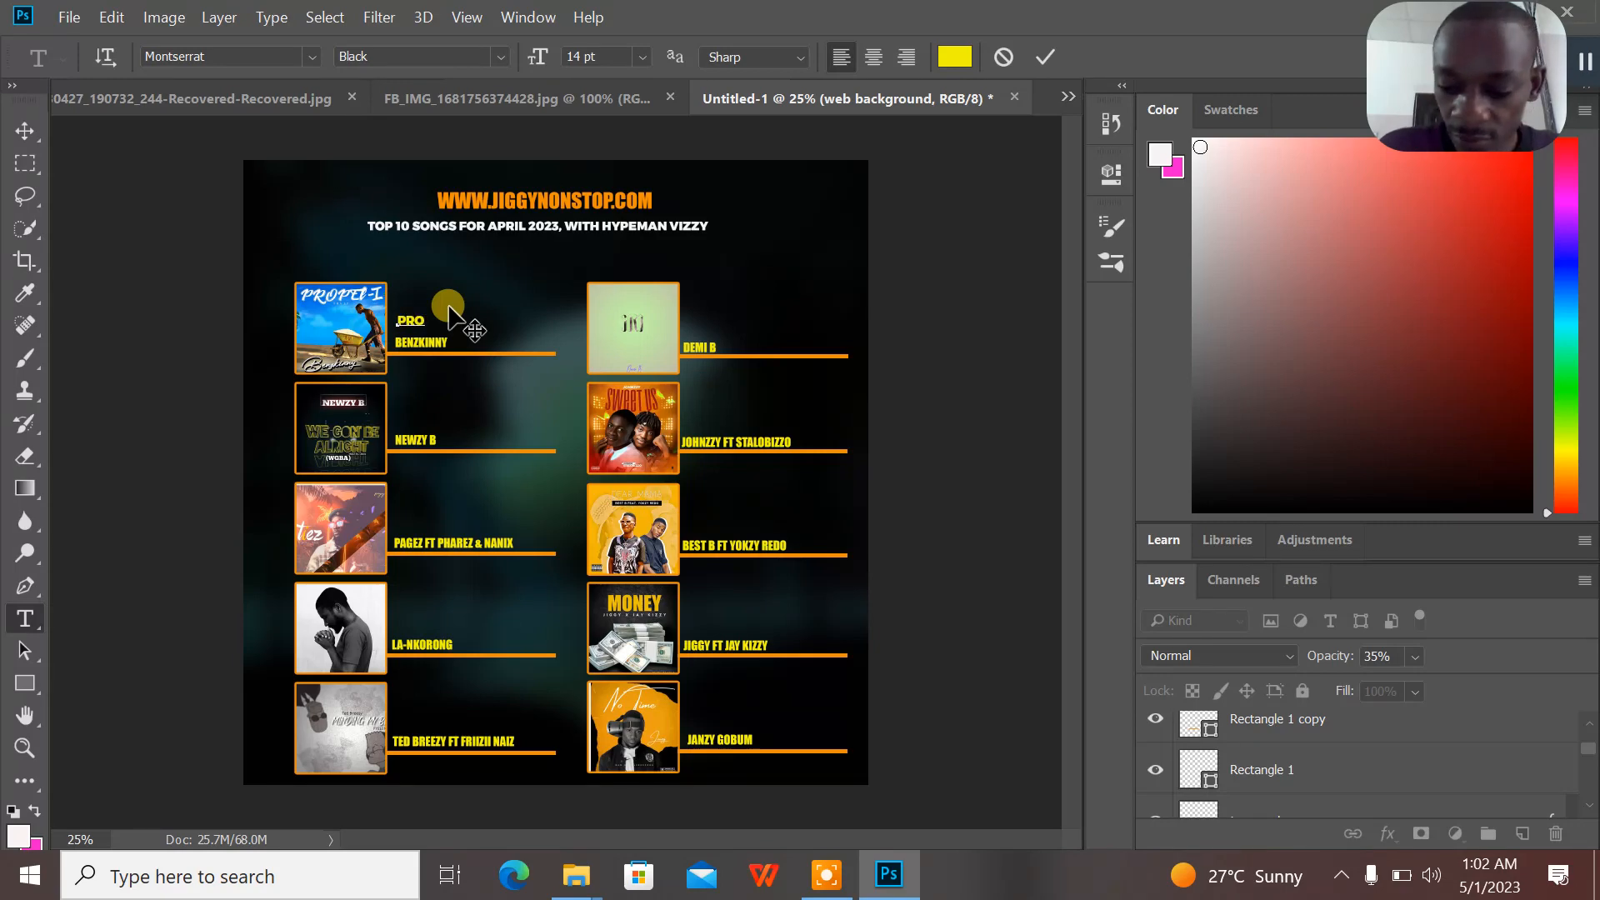
key("BackSpace")
key("BackSpace")
left_click(954, 57)
mouse_move(812, 200)
left_mouse_down()
mouse_move(758, 144)
mouse_move(770, 156)
left_mouse_up()
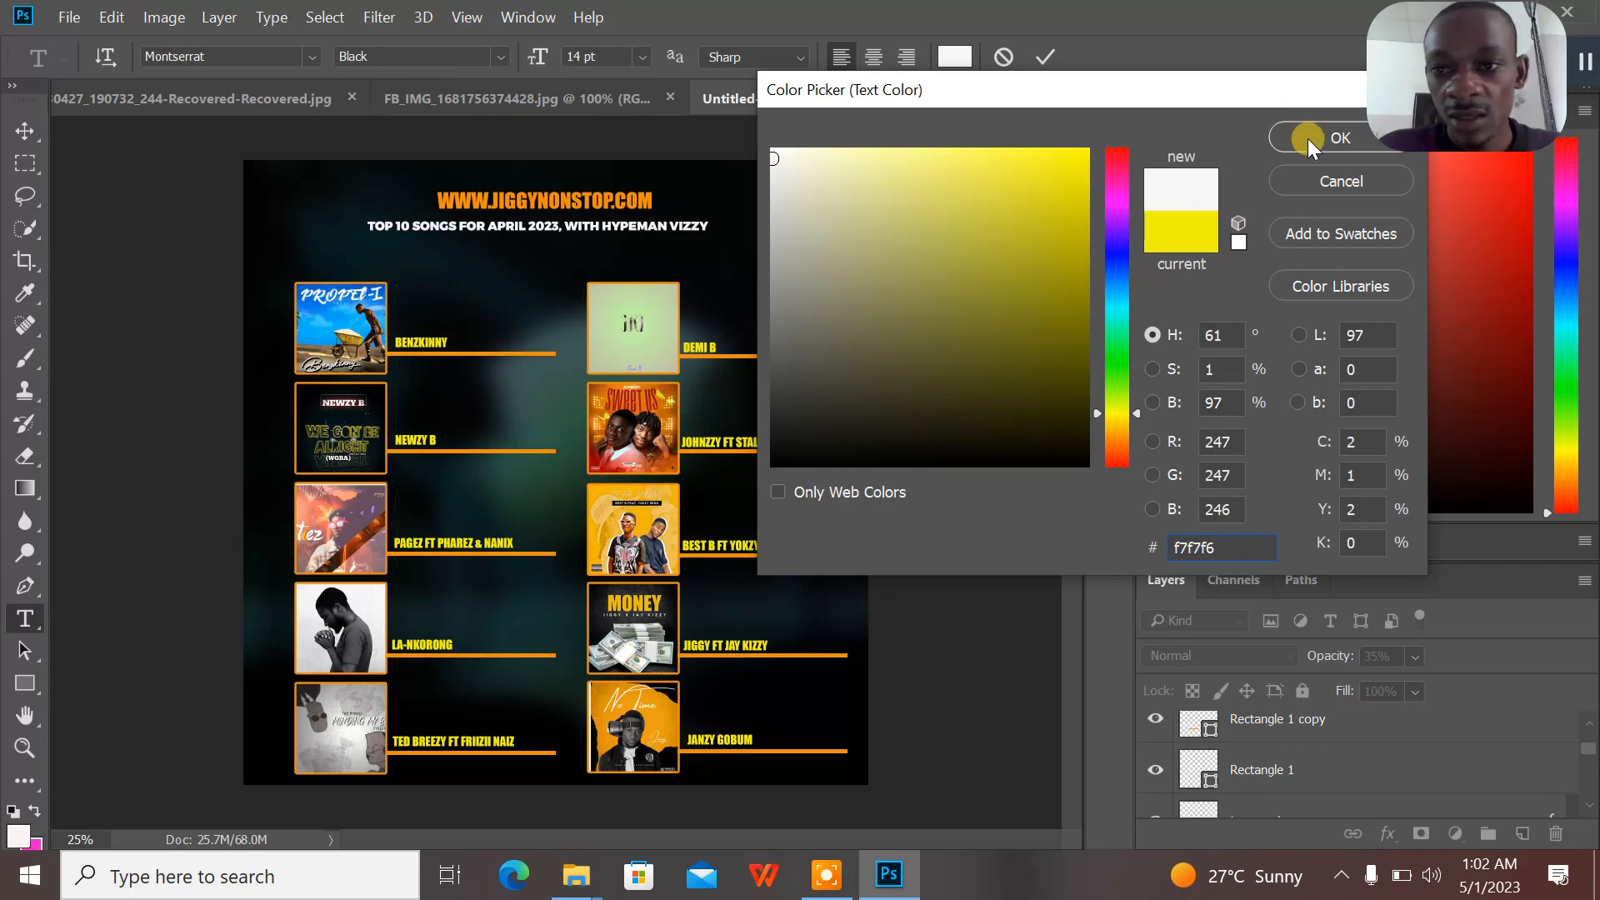
left_click(1338, 138)
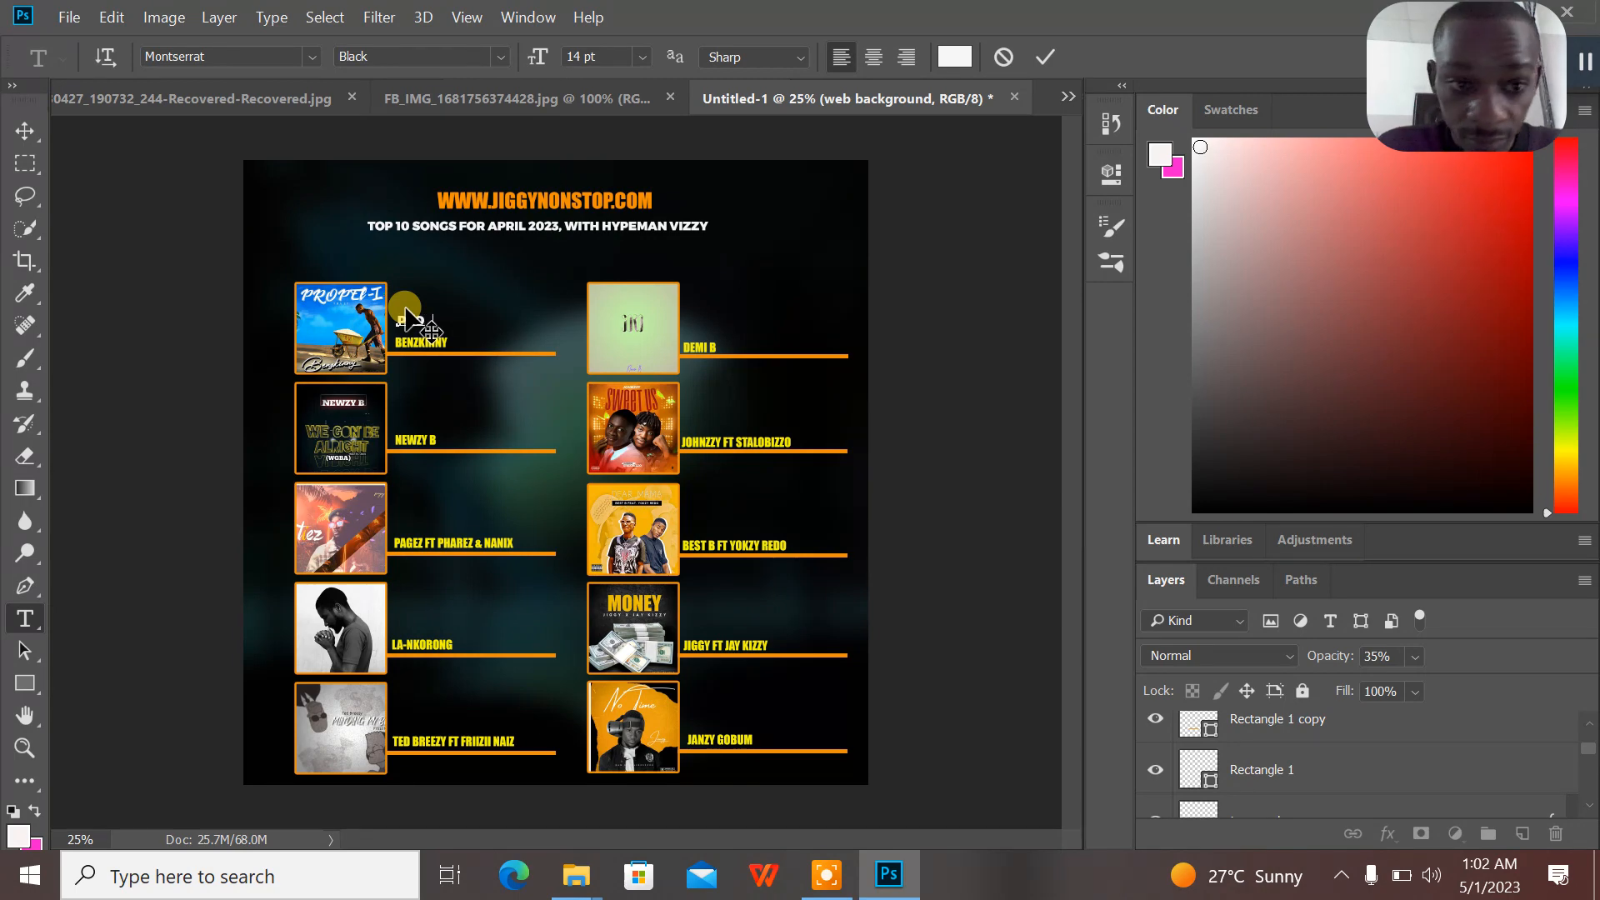
type("EL")
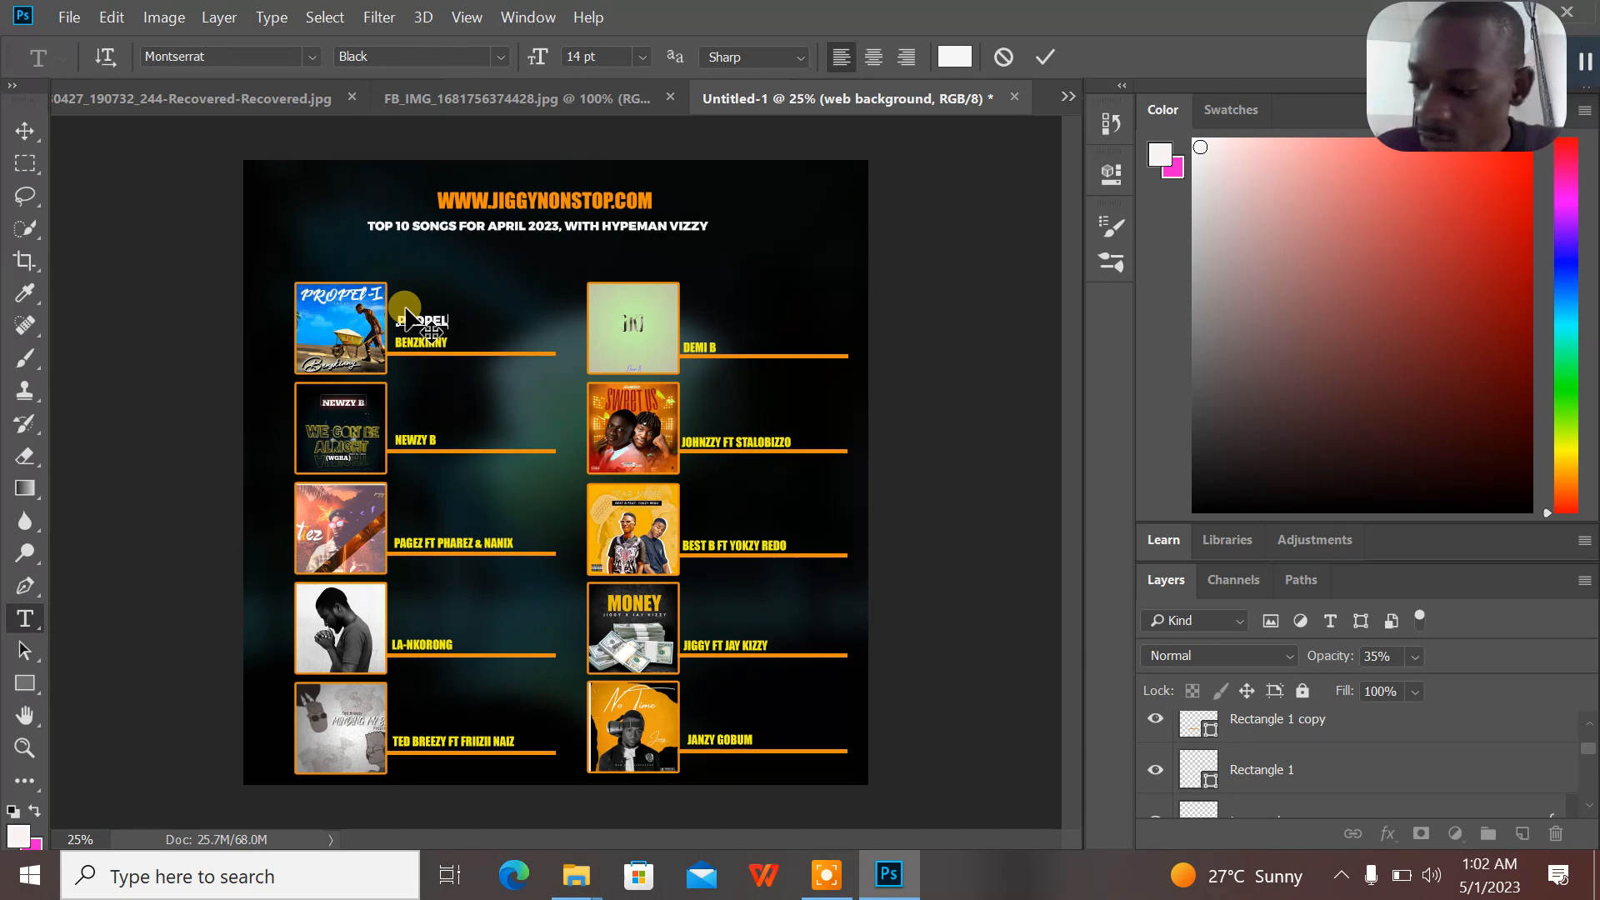
type("-1 EP")
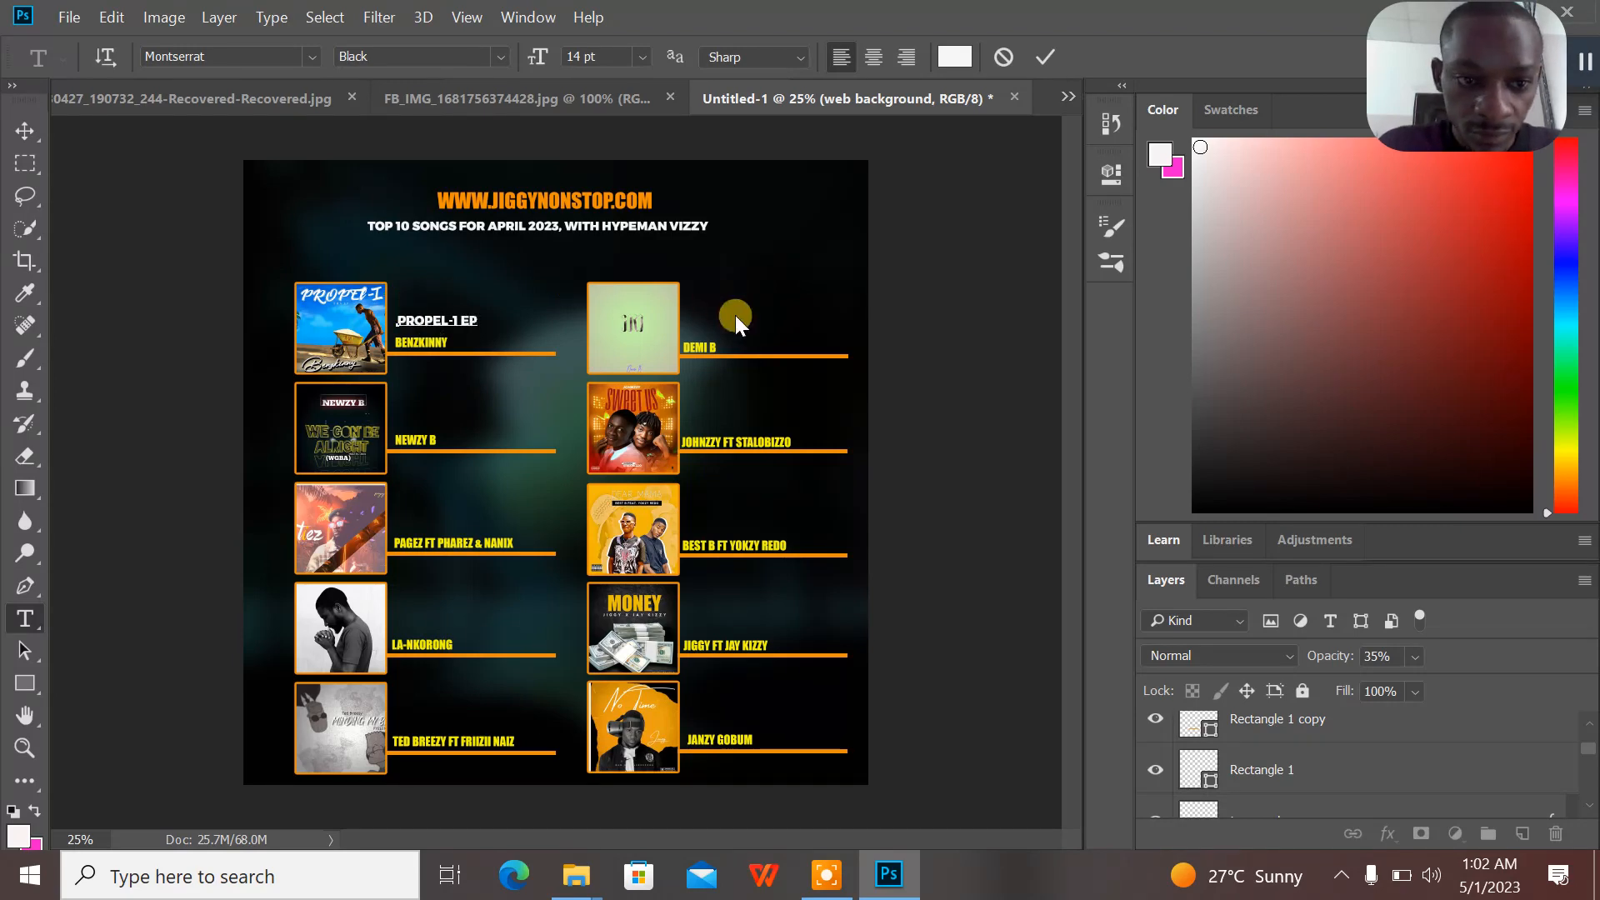
left_click(1044, 62)
- Add the song title "WE GON BE ALRIGHT" above the artist caption beside the second left-column cover
left_click(405, 425)
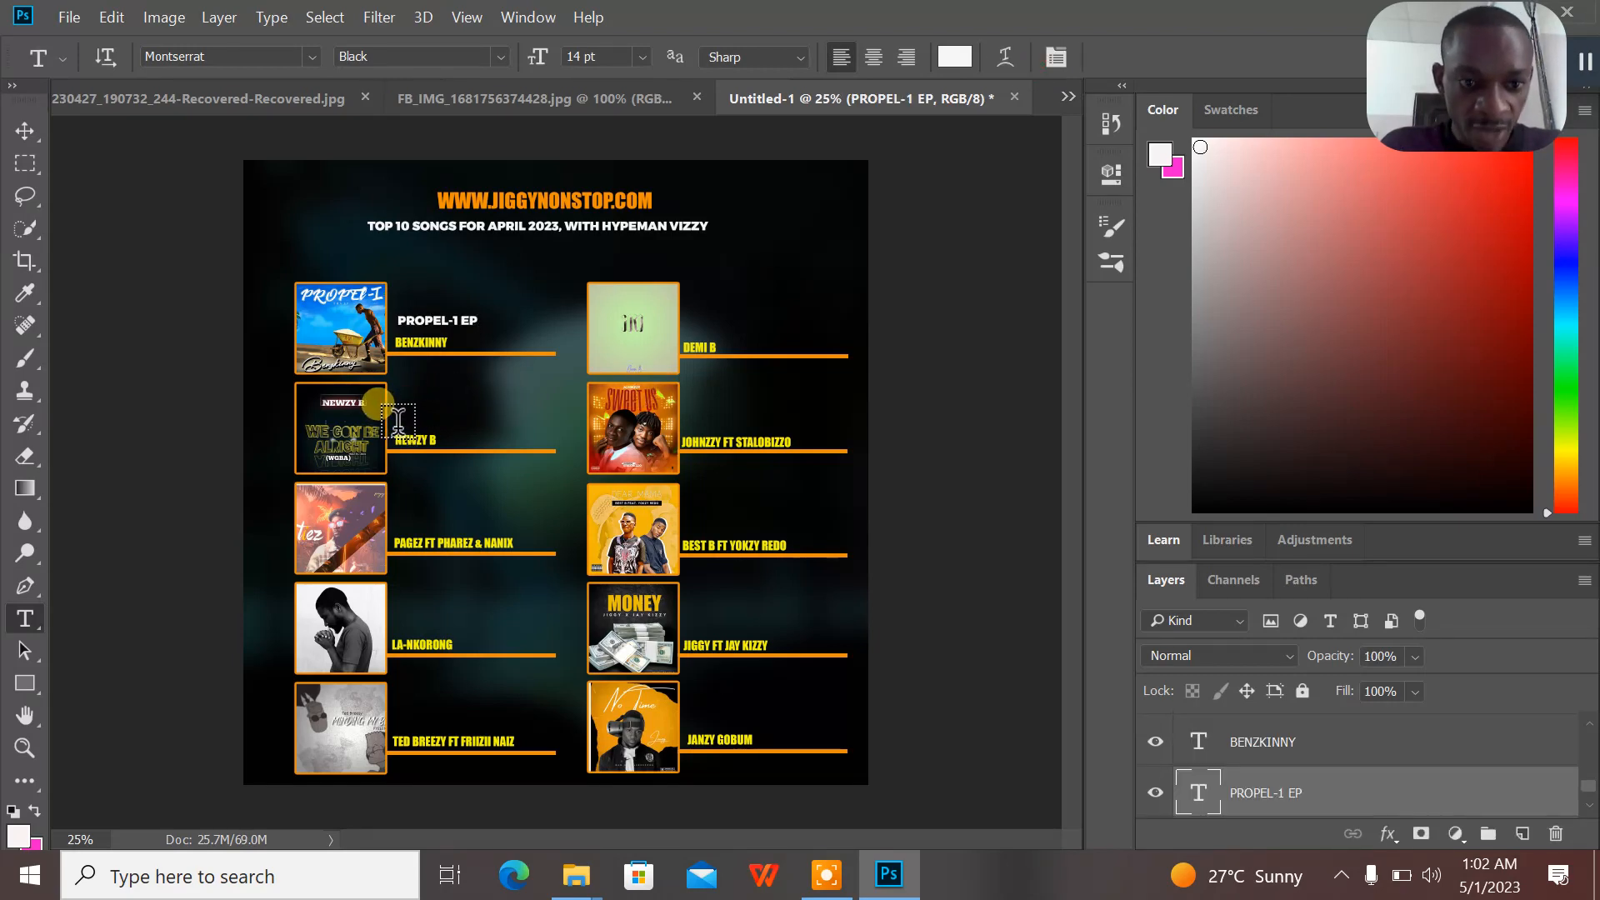
type("WE G")
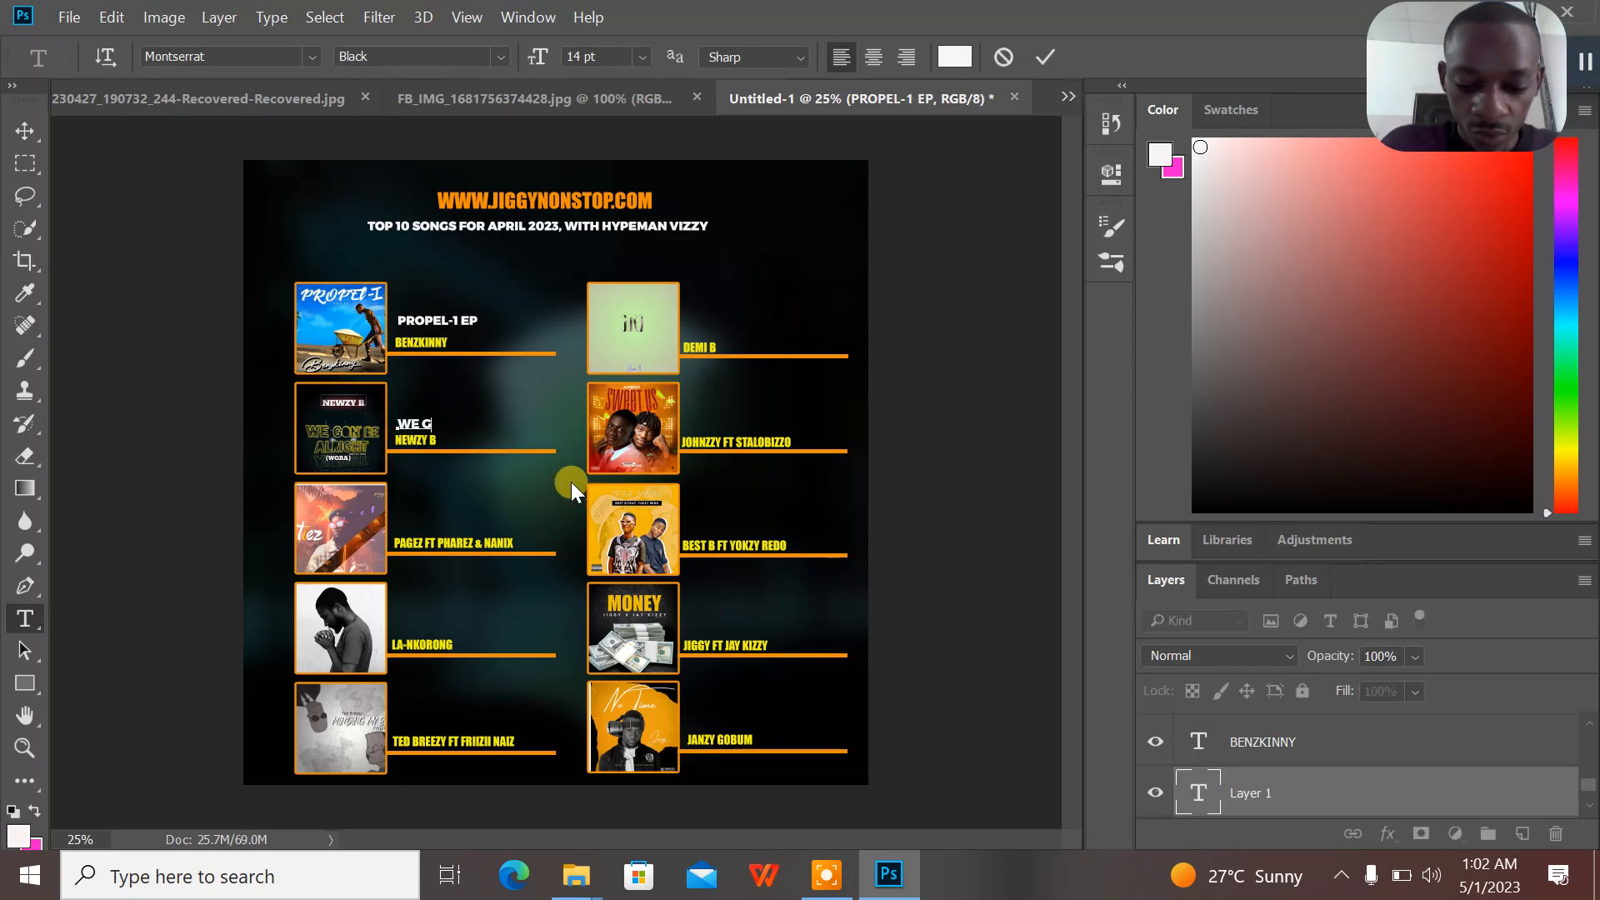
type("ON BE ALRIGHT")
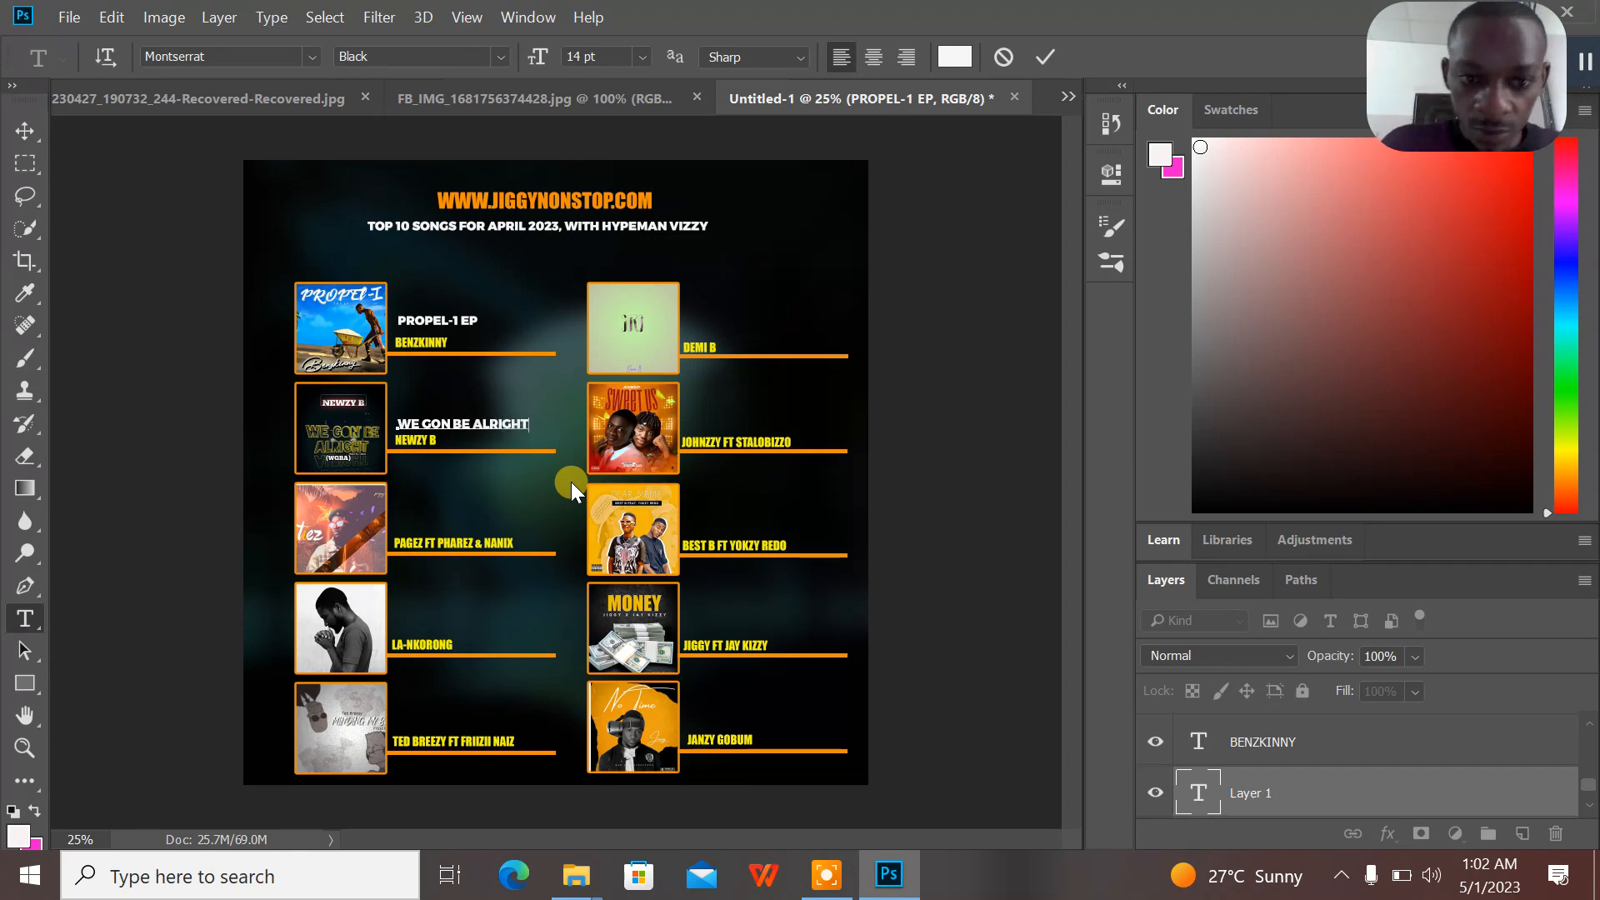
left_click(1050, 60)
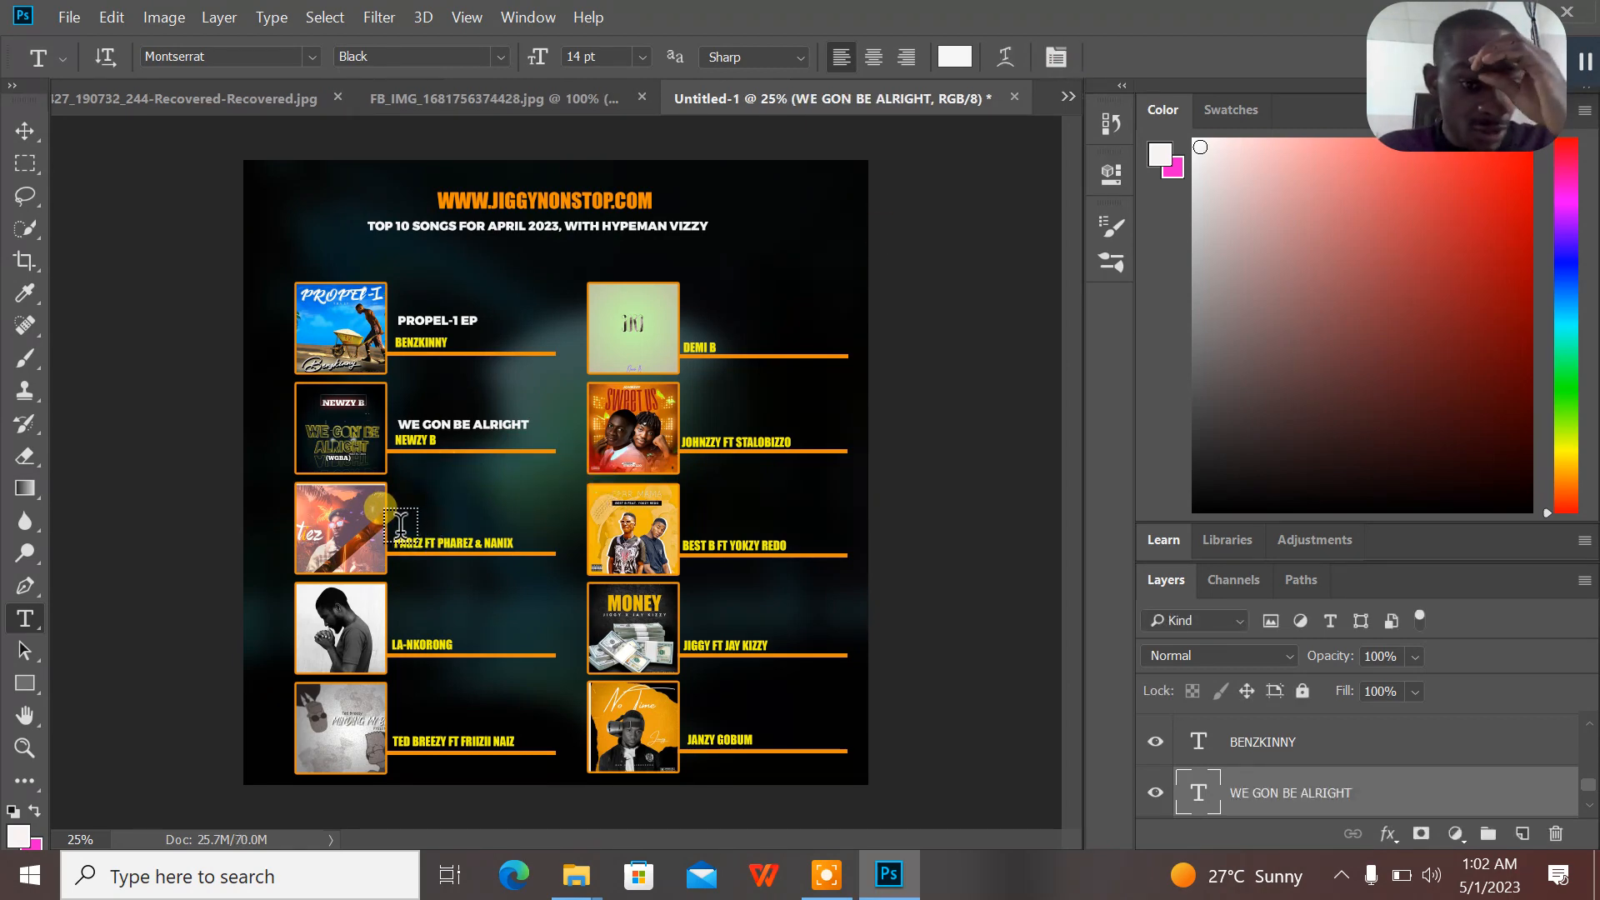
- Add the song title "TIEZ" above the artist caption beside the third left-column cover
left_click_drag(395, 528, 588, 573)
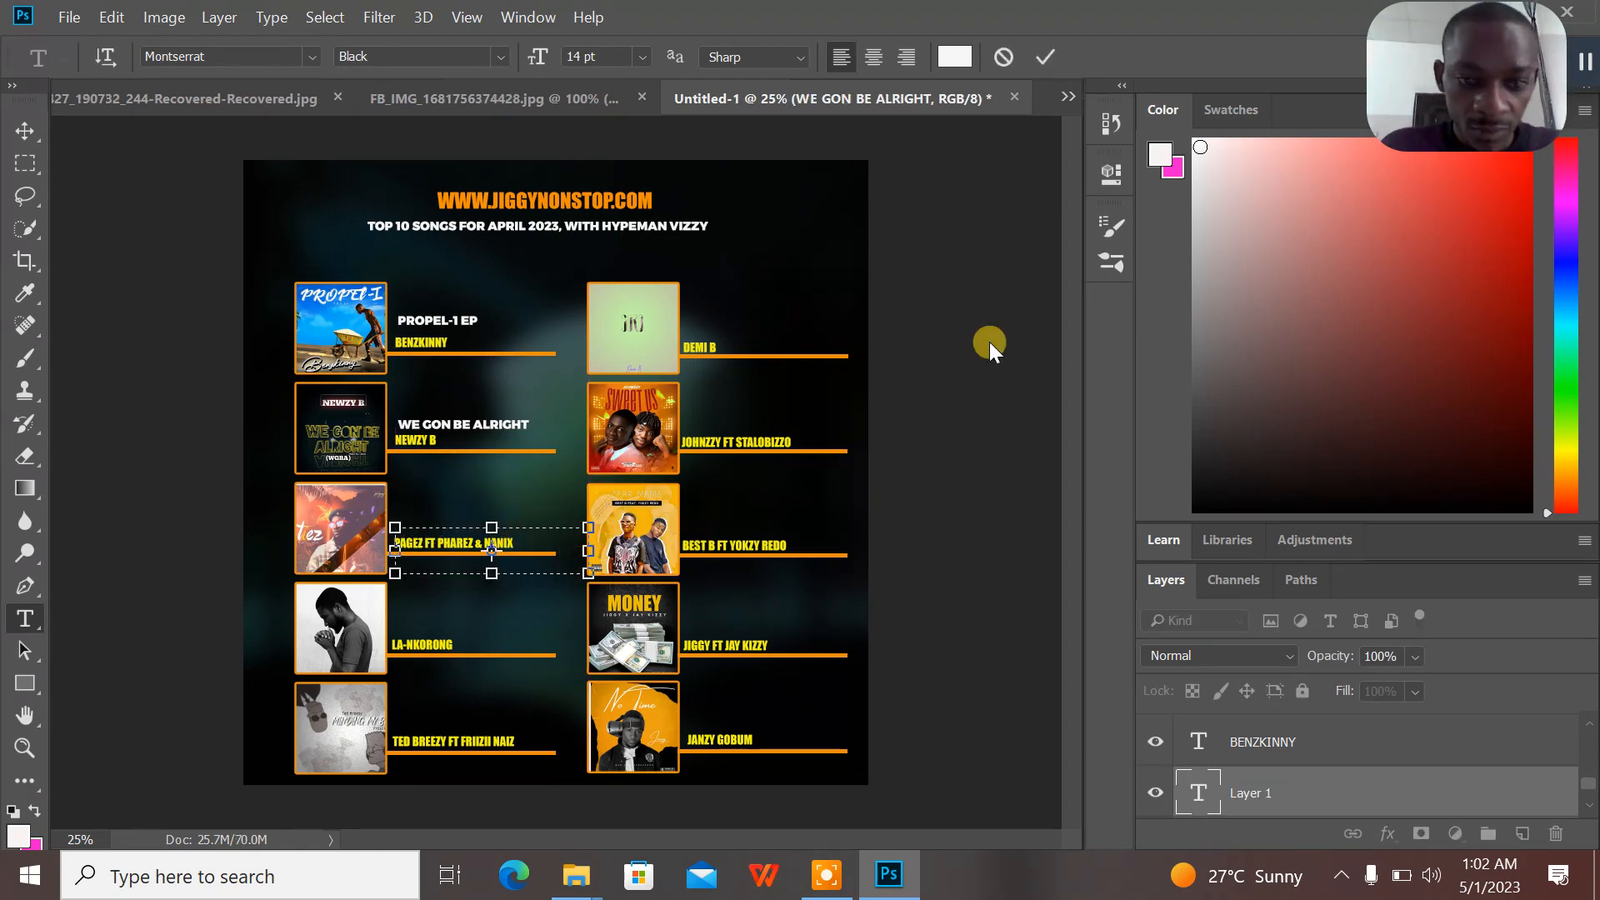
left_click(1047, 55)
left_click_drag(380, 509, 416, 542)
type("TIE ")
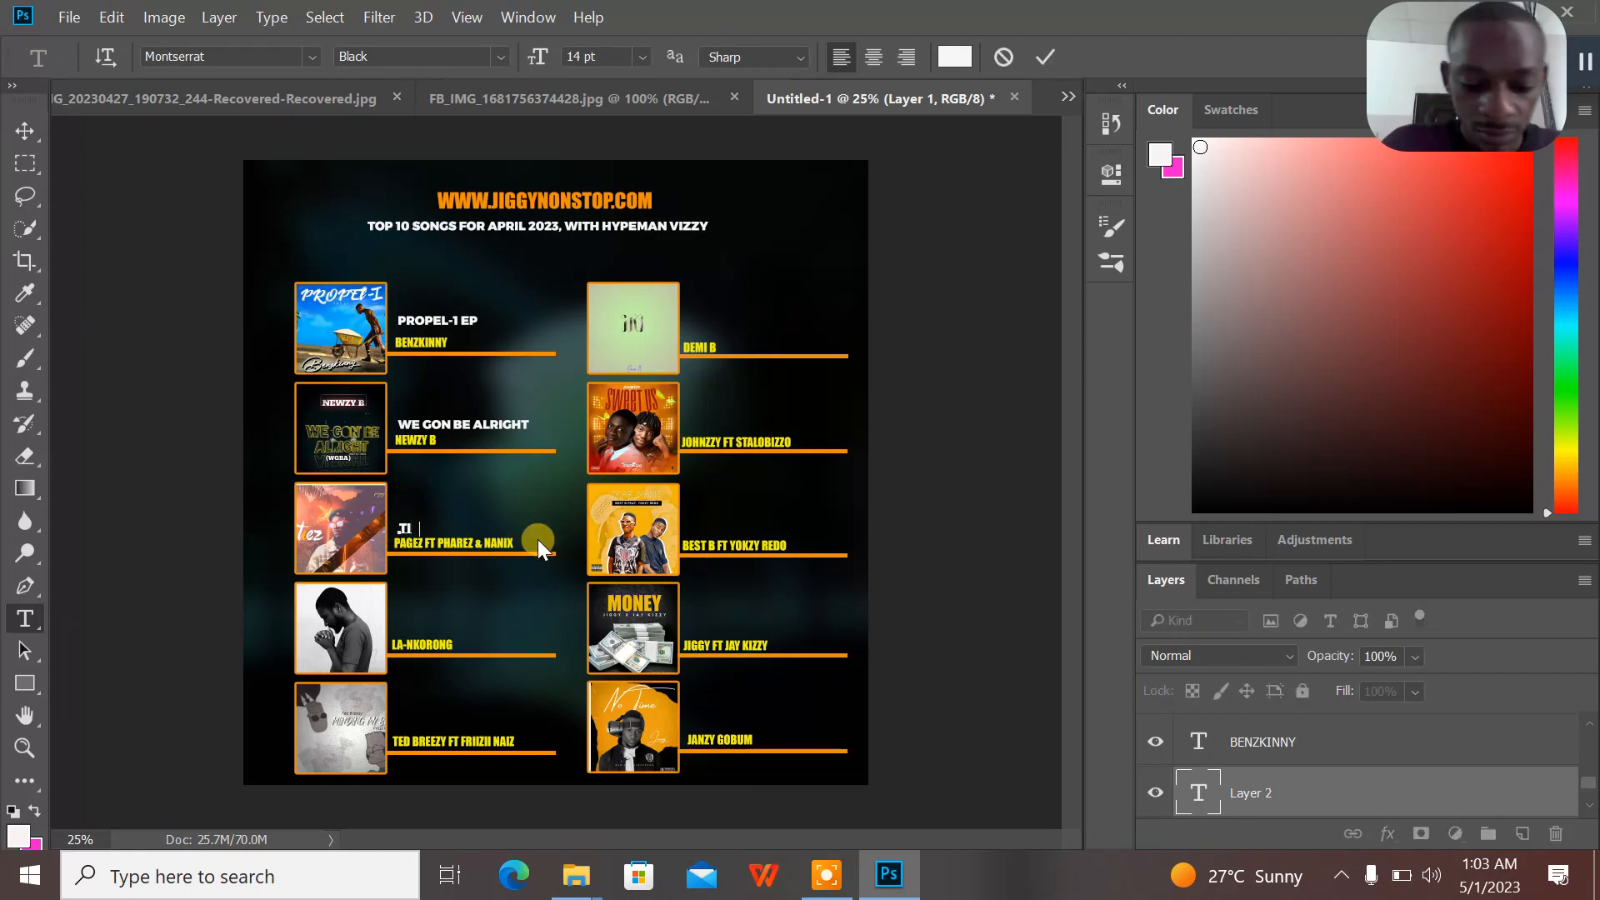
type("Z")
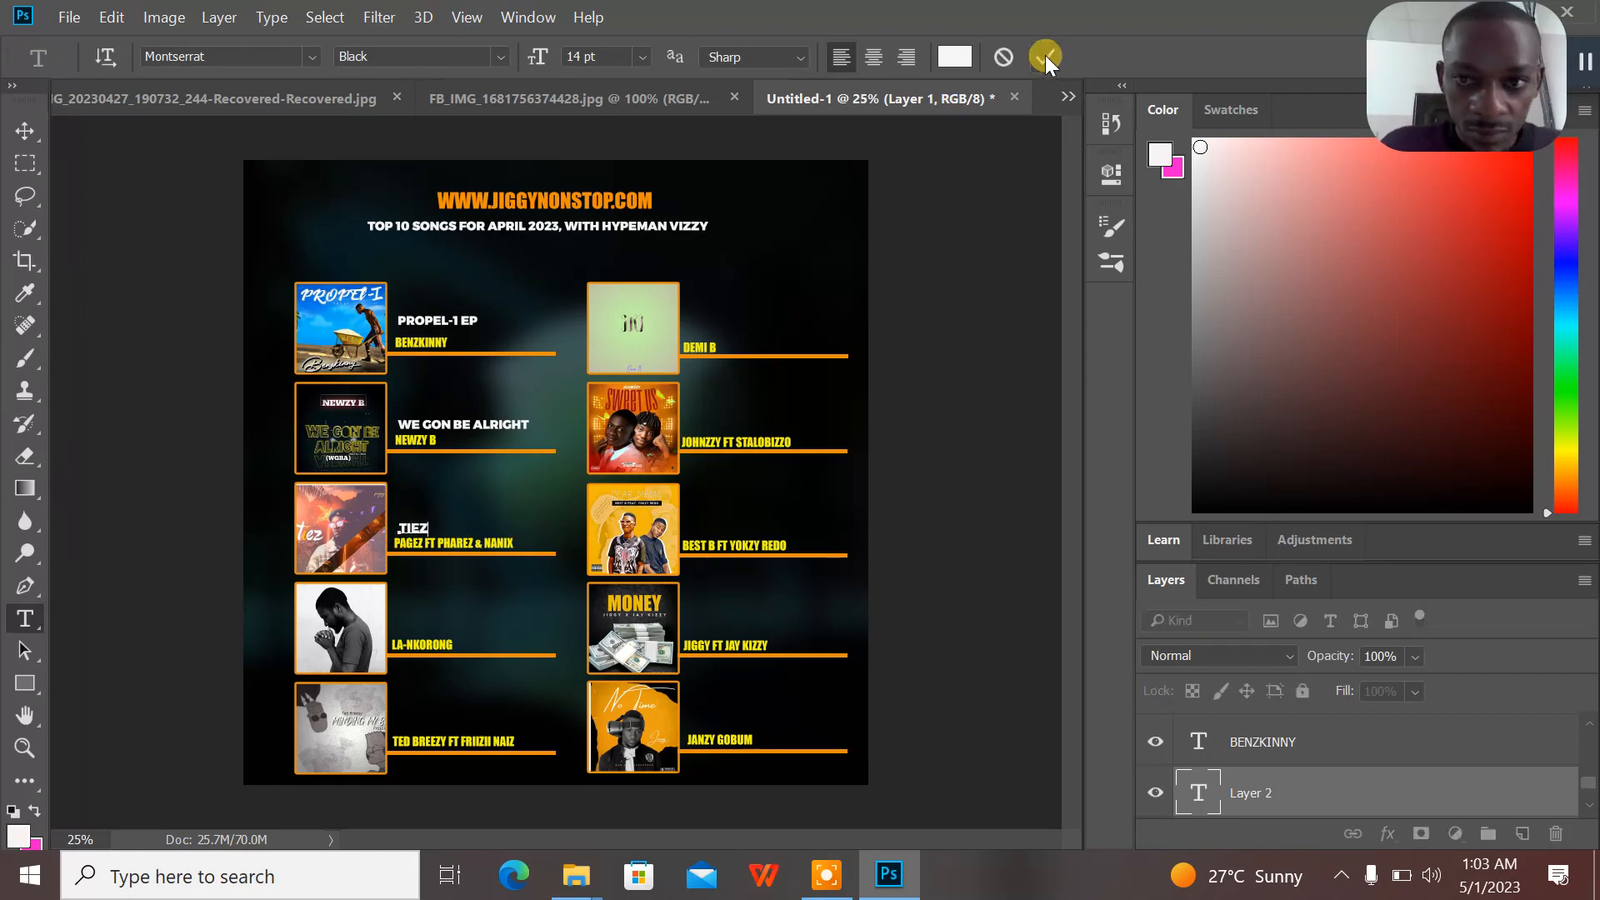
left_click(1045, 55)
- Add the song title "YA ALLAH NA" beside the fourth left-column cover and align it with the artist caption below
left_click(398, 633)
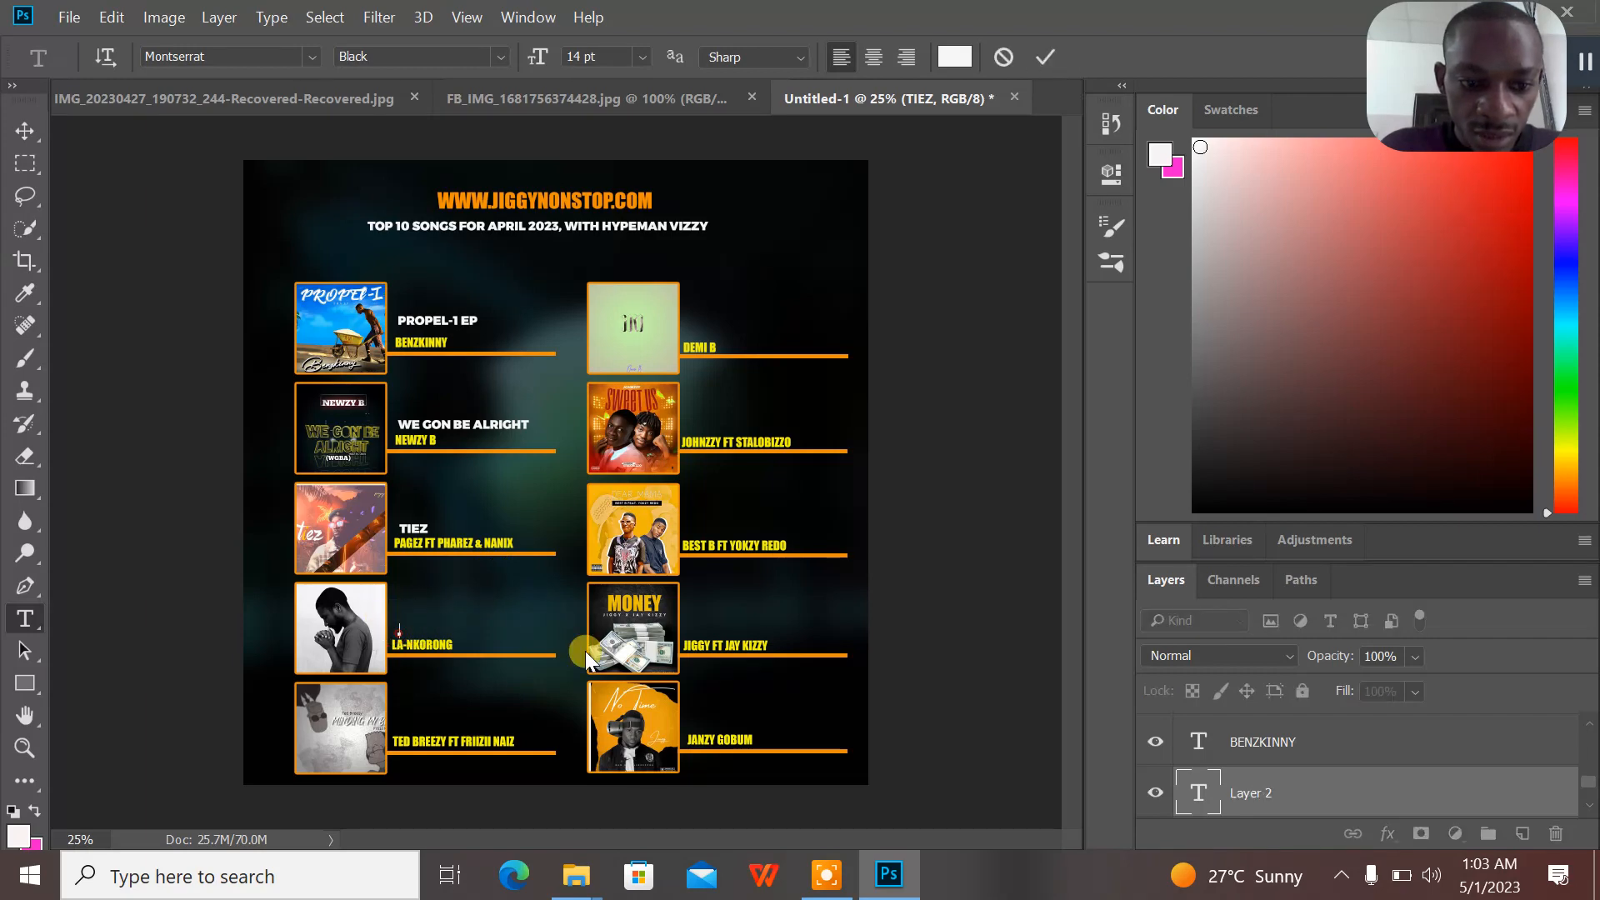
type("YA ALLAH NA")
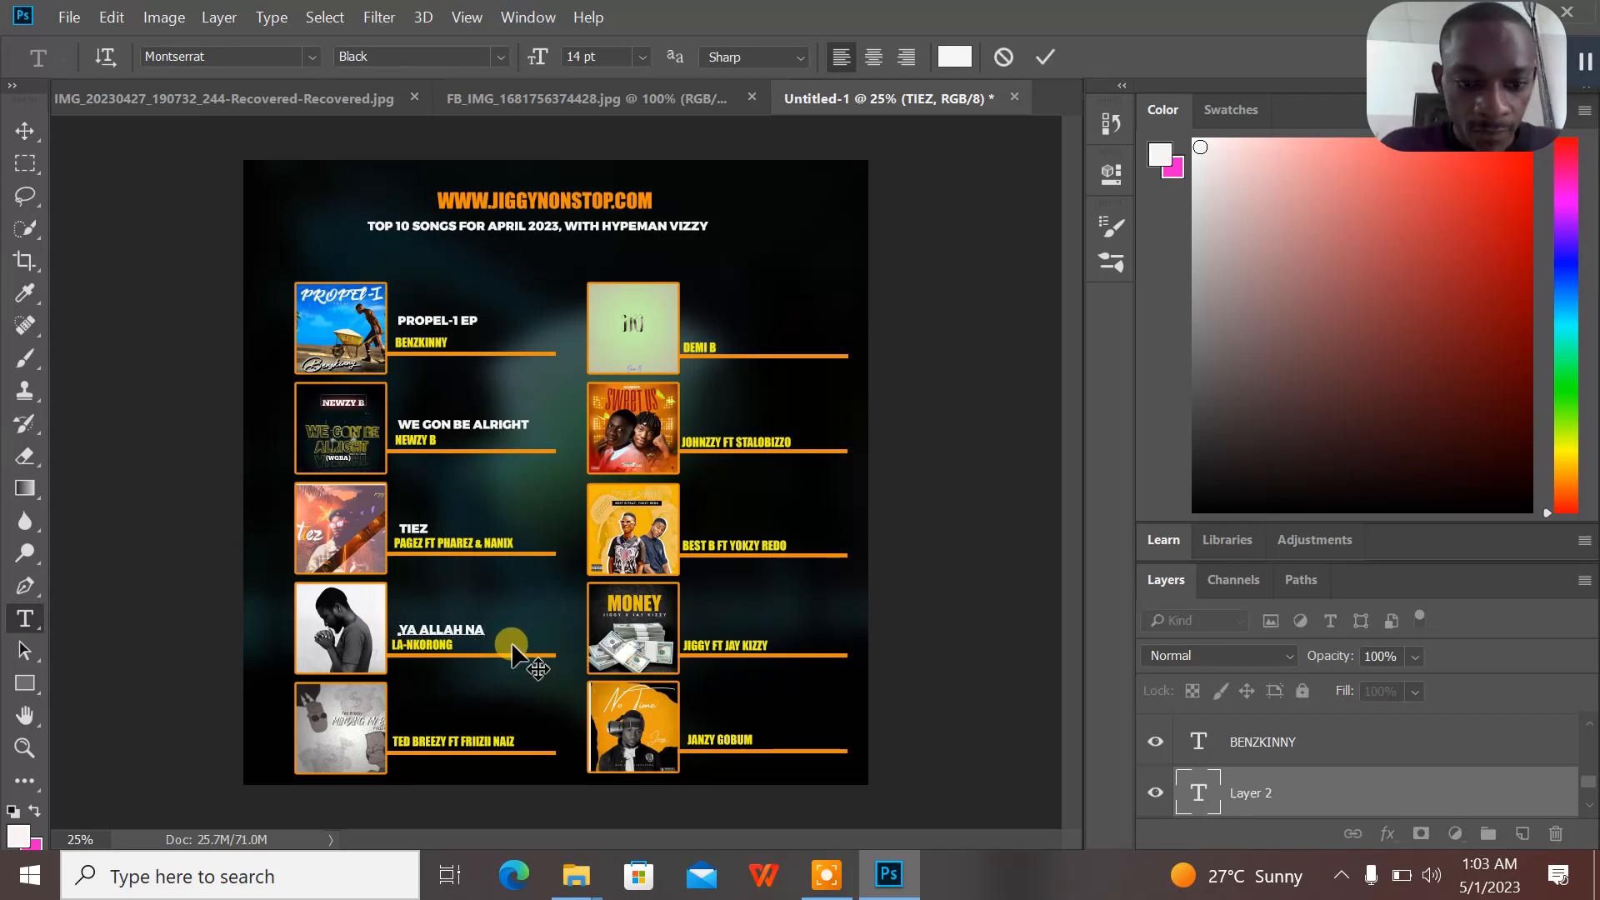
left_click_drag(514, 650, 500, 648)
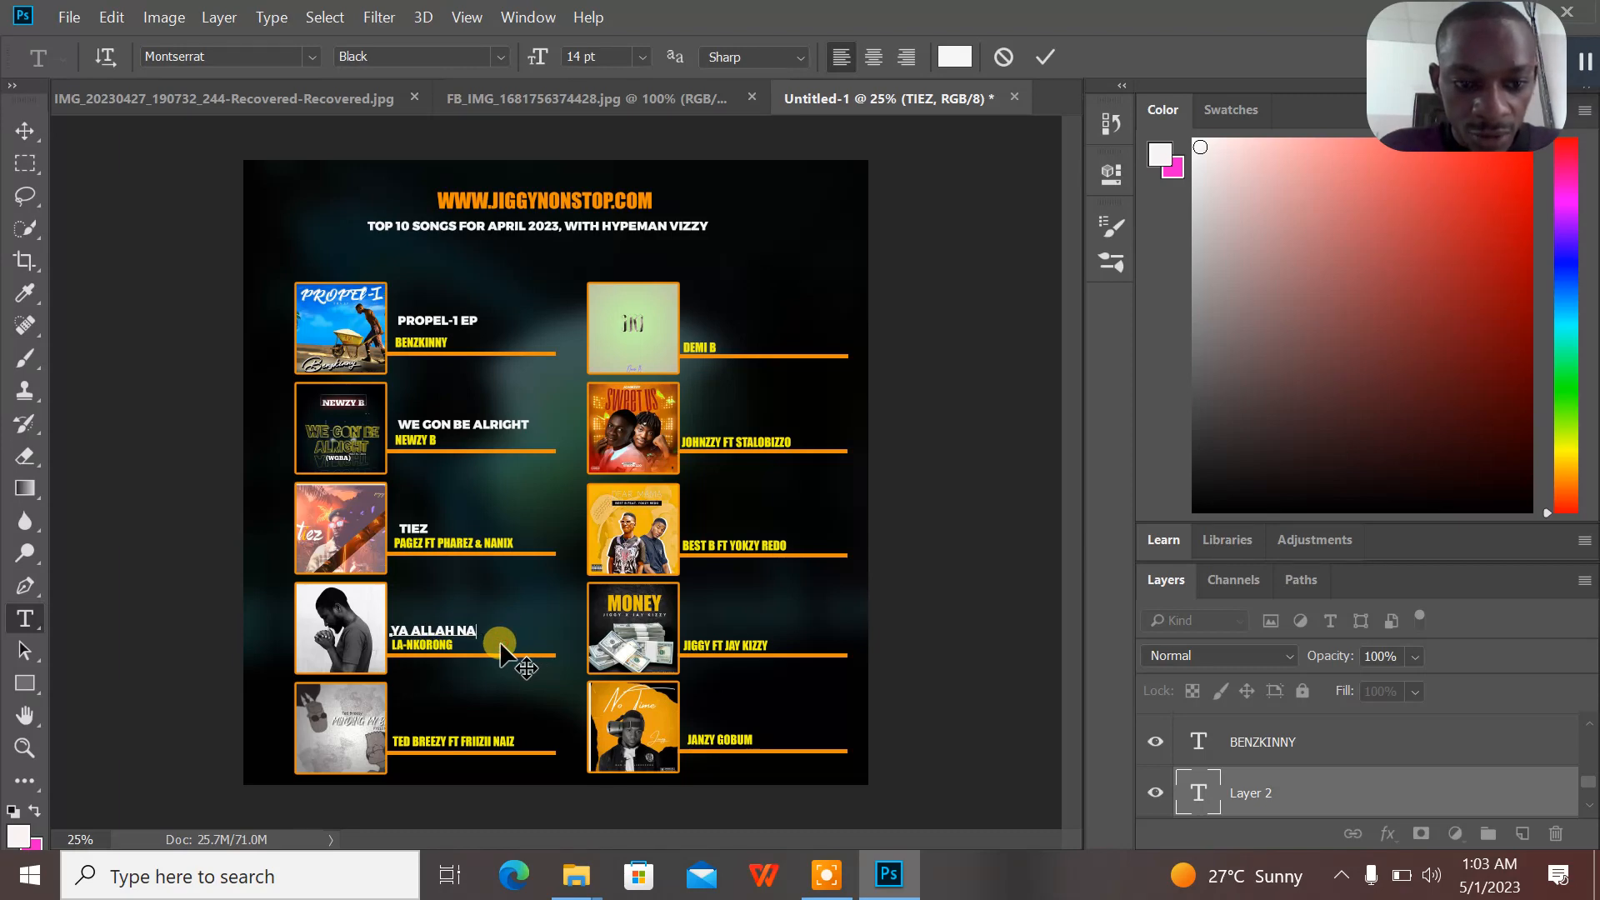
left_click(1217, 191)
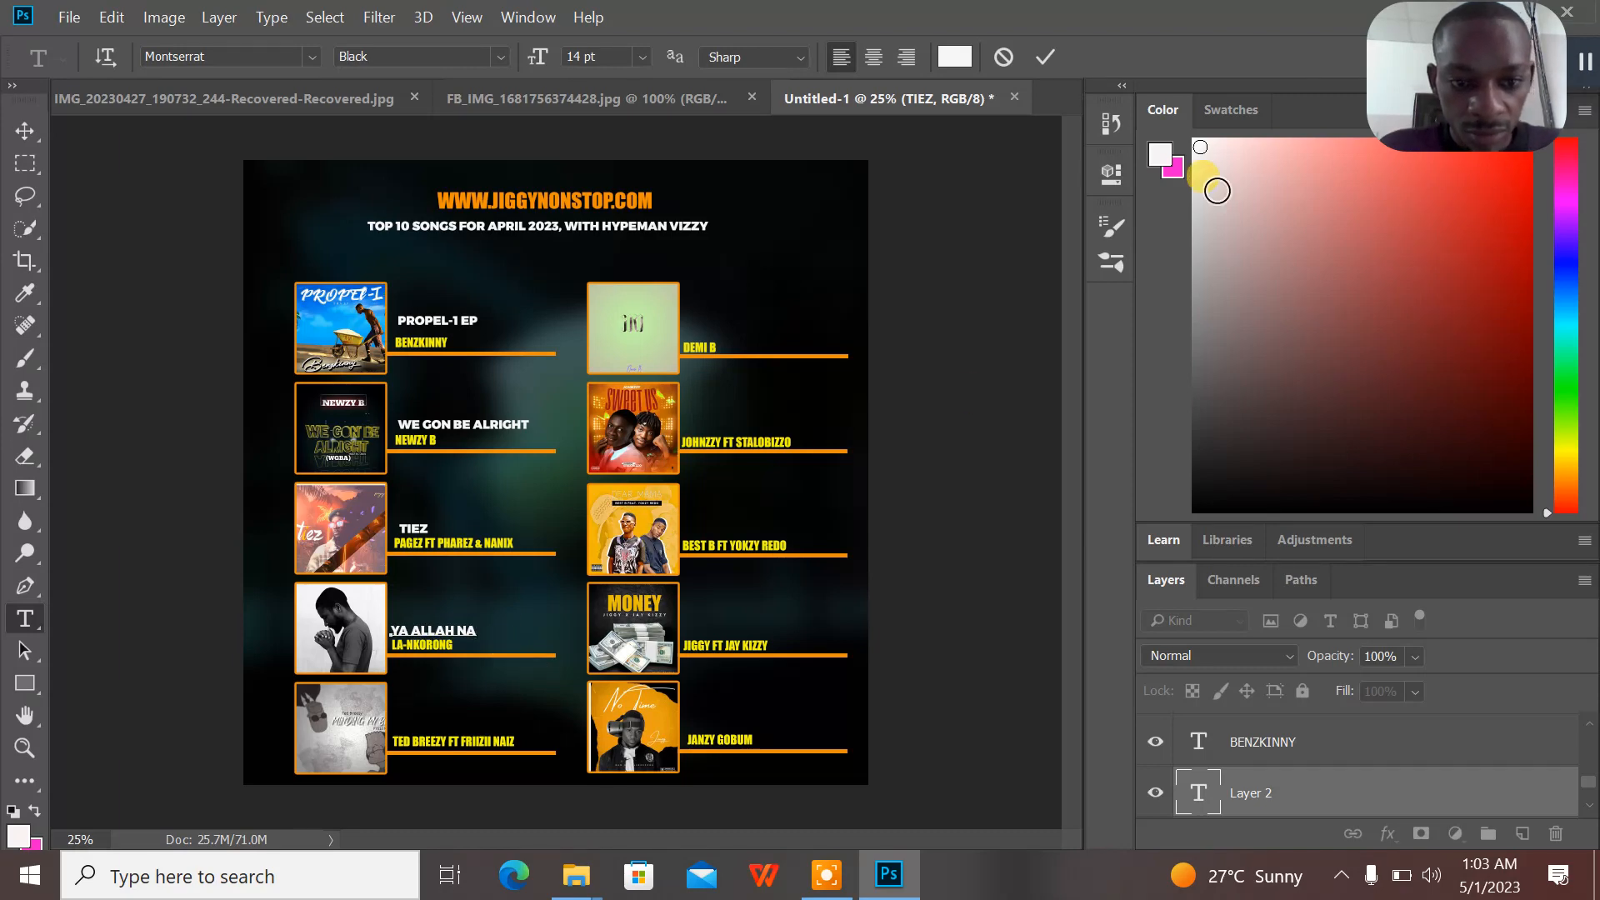
left_click(1047, 62)
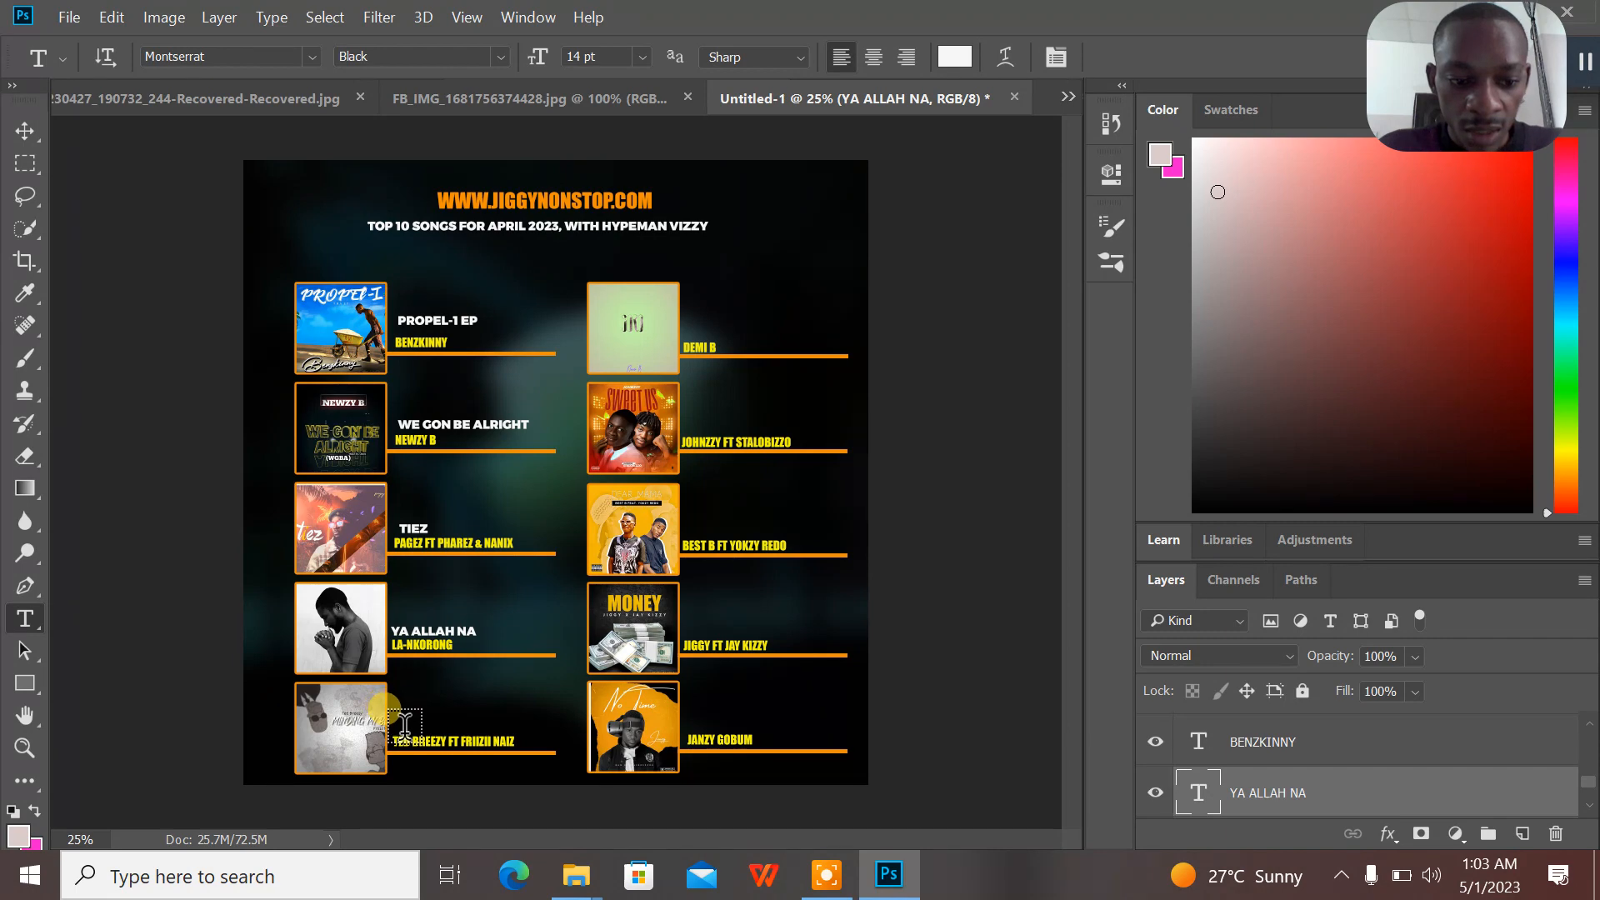
- Add the song title "MINDING MY BIZ" beside the fifth left-column cover and align it with the artist caption below
left_click(403, 729)
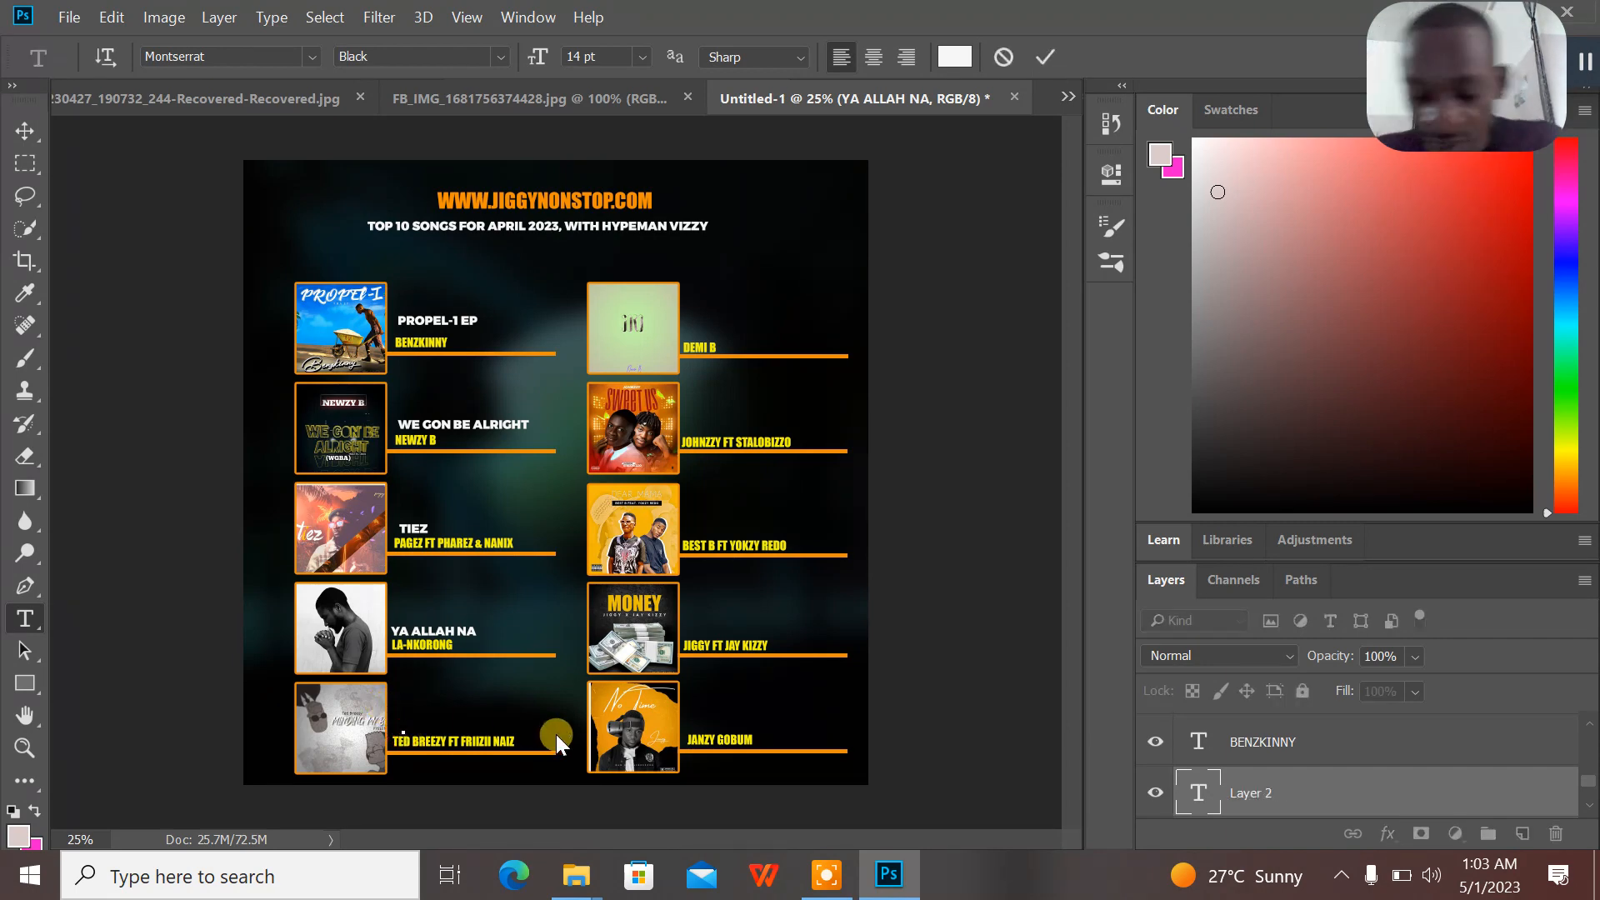
type("MINDING")
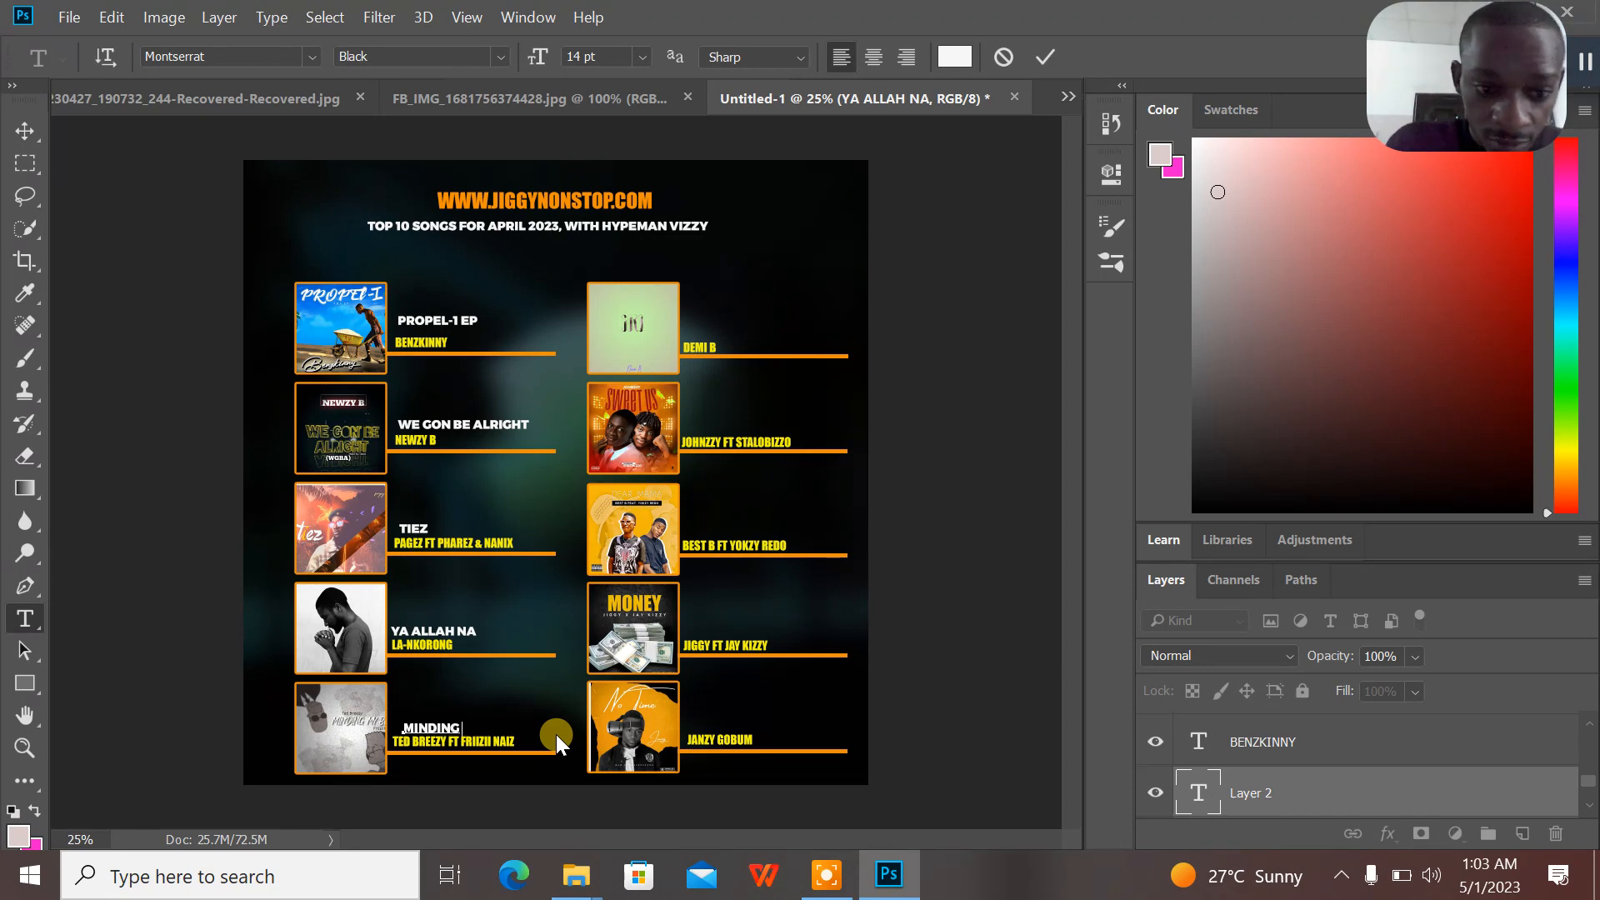
type(" M Y BIZ")
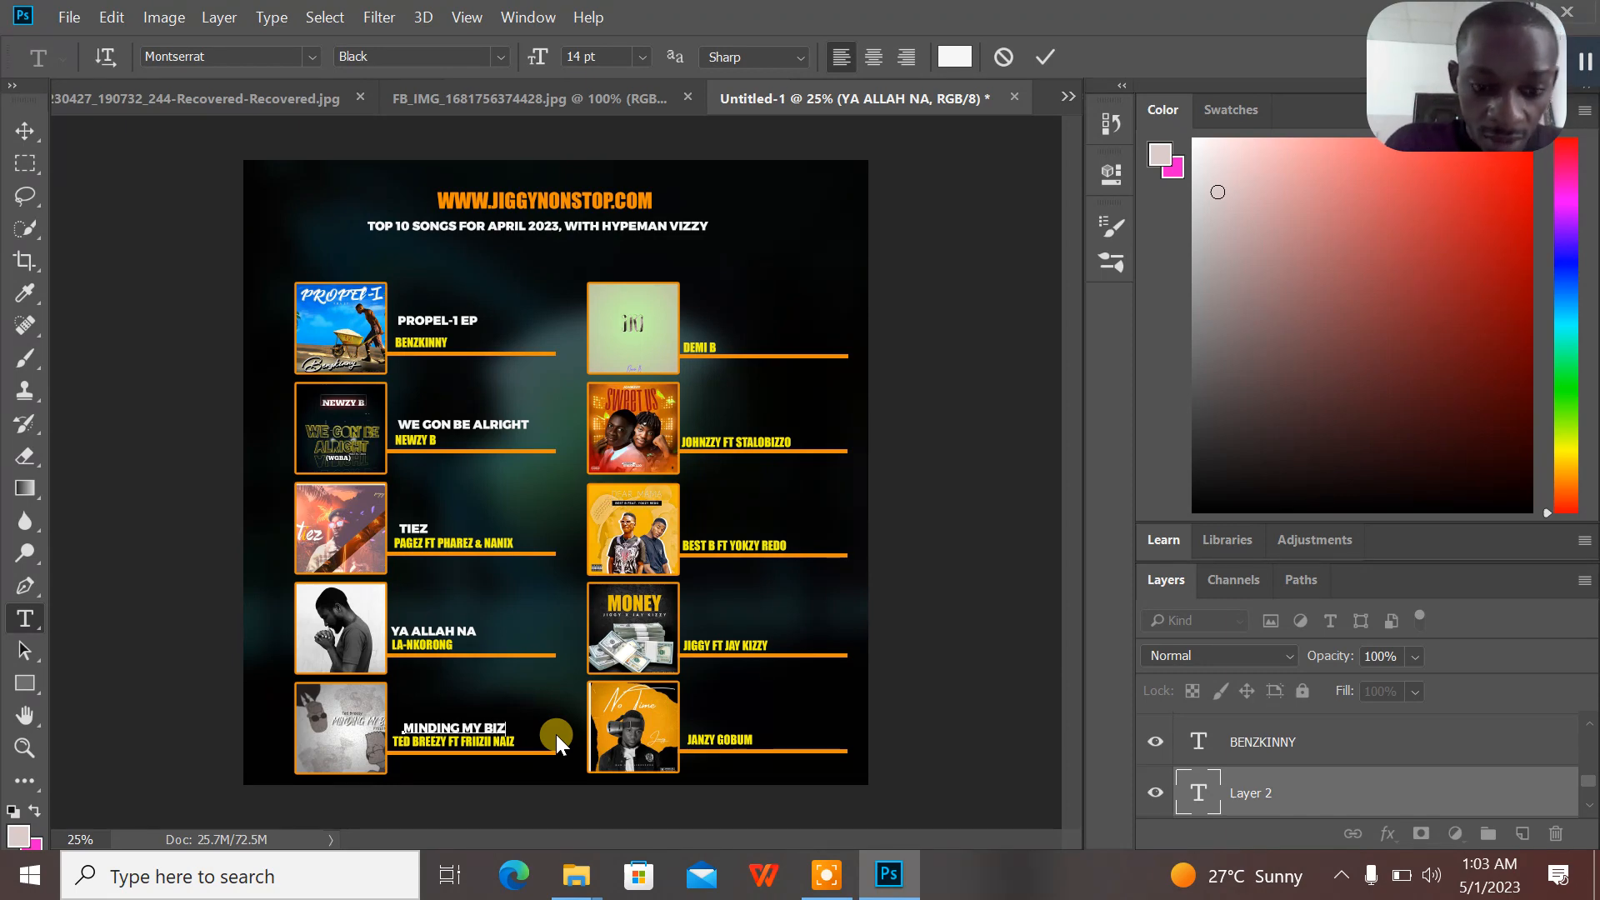
left_click_drag(522, 735, 510, 735)
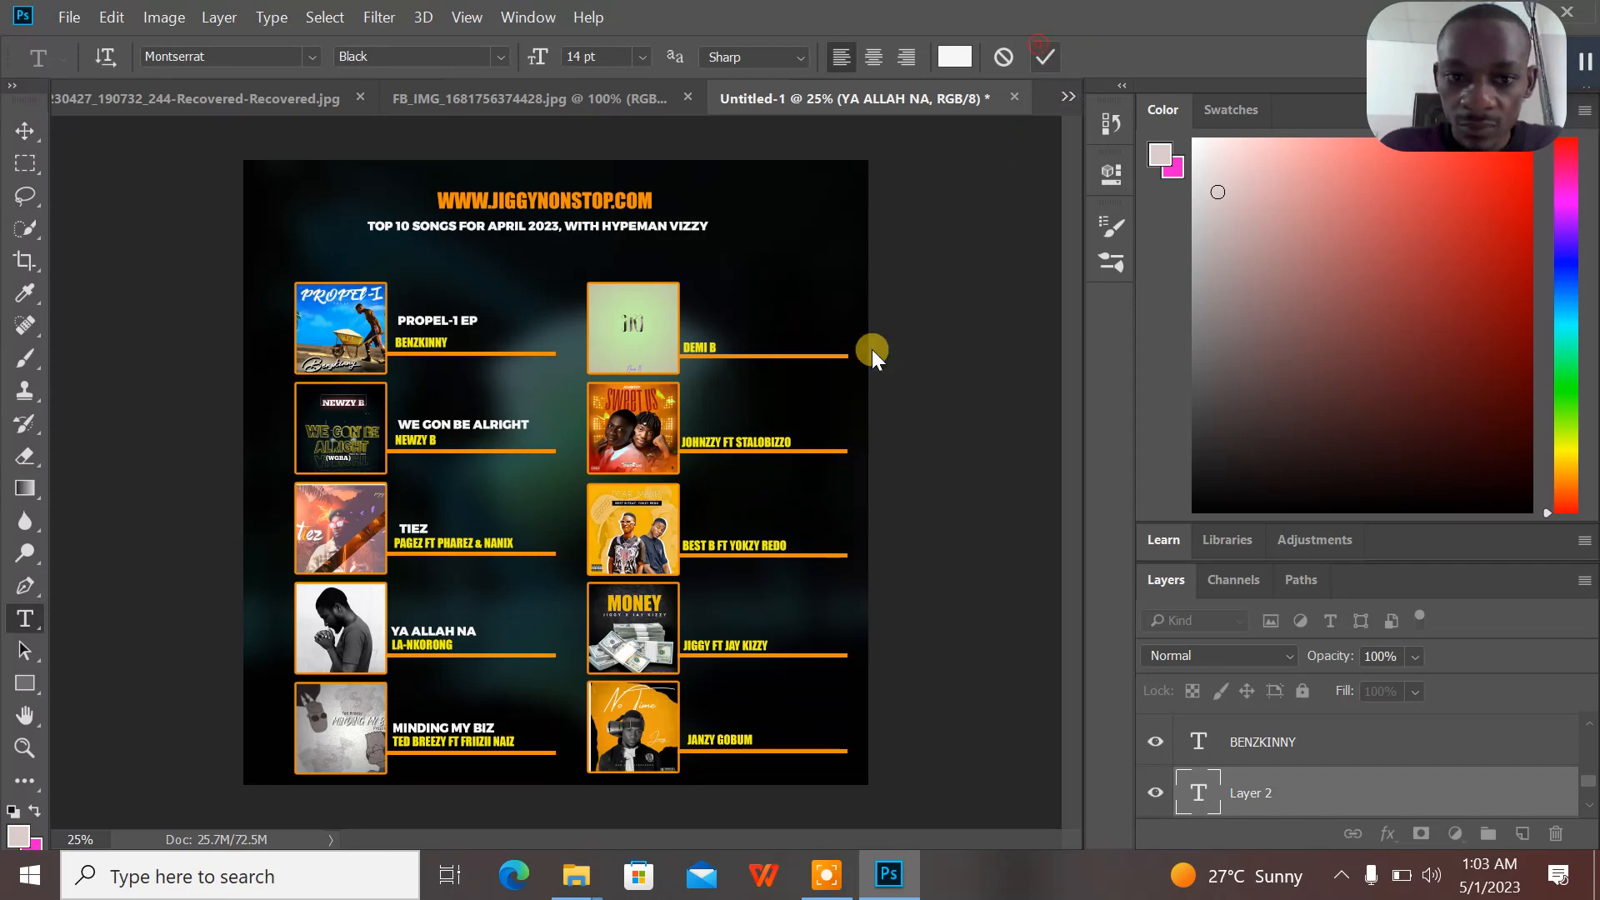
- Add the song title "SORO" beside the first right-column cover, positioned just above the artist caption
left_click(697, 338)
type("SORO")
left_click_drag(744, 335, 738, 335)
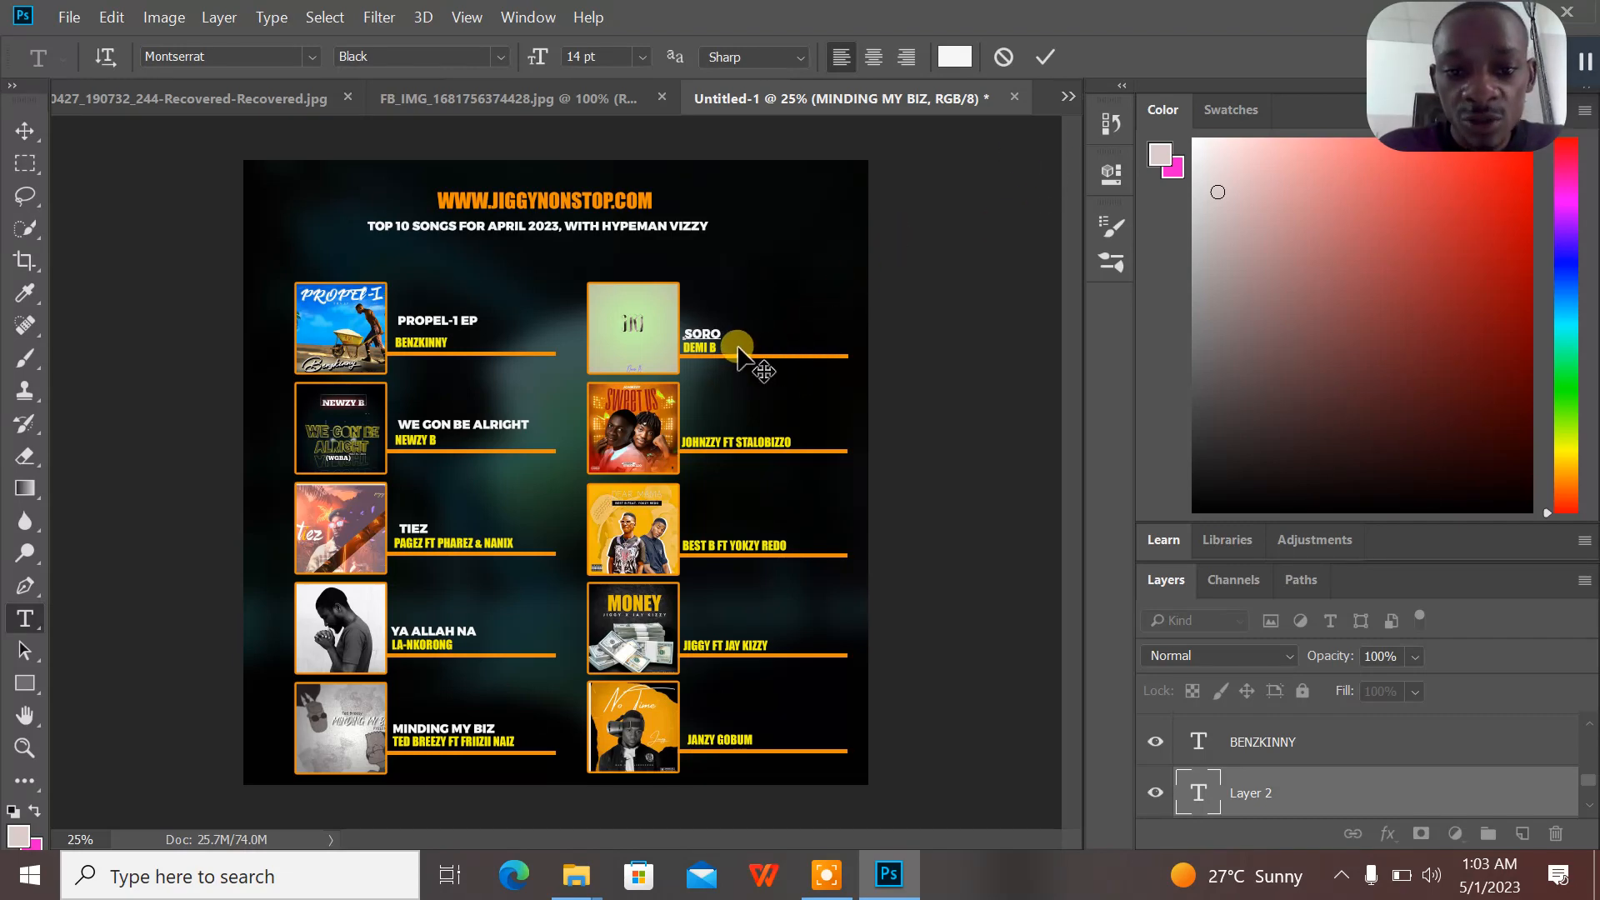
left_click_drag(738, 348, 735, 347)
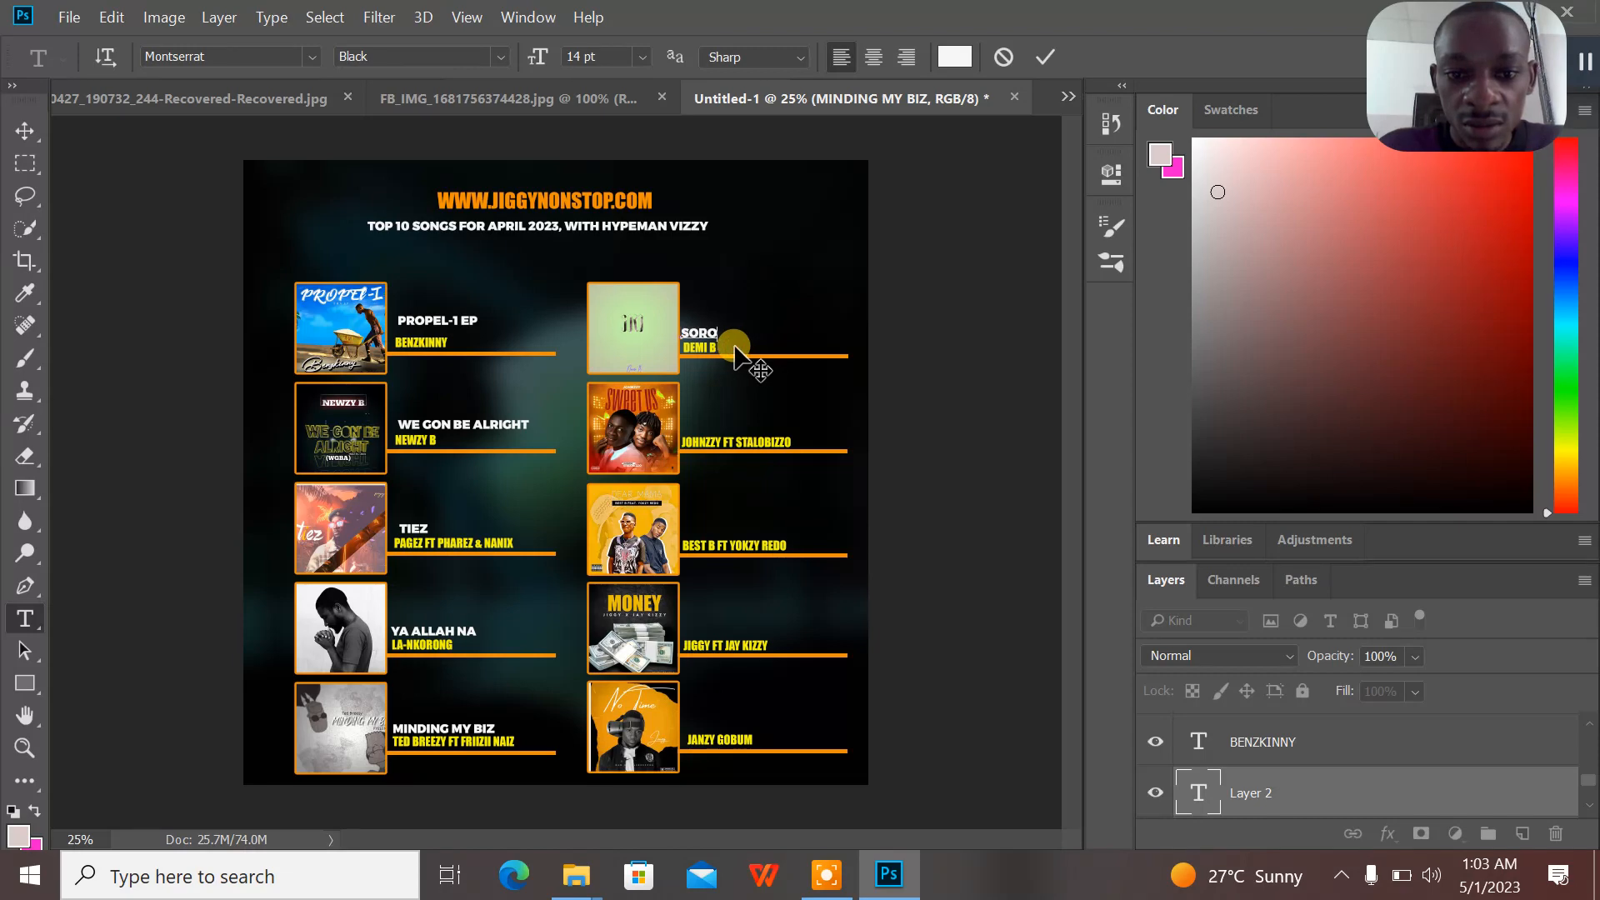
left_click(1042, 57)
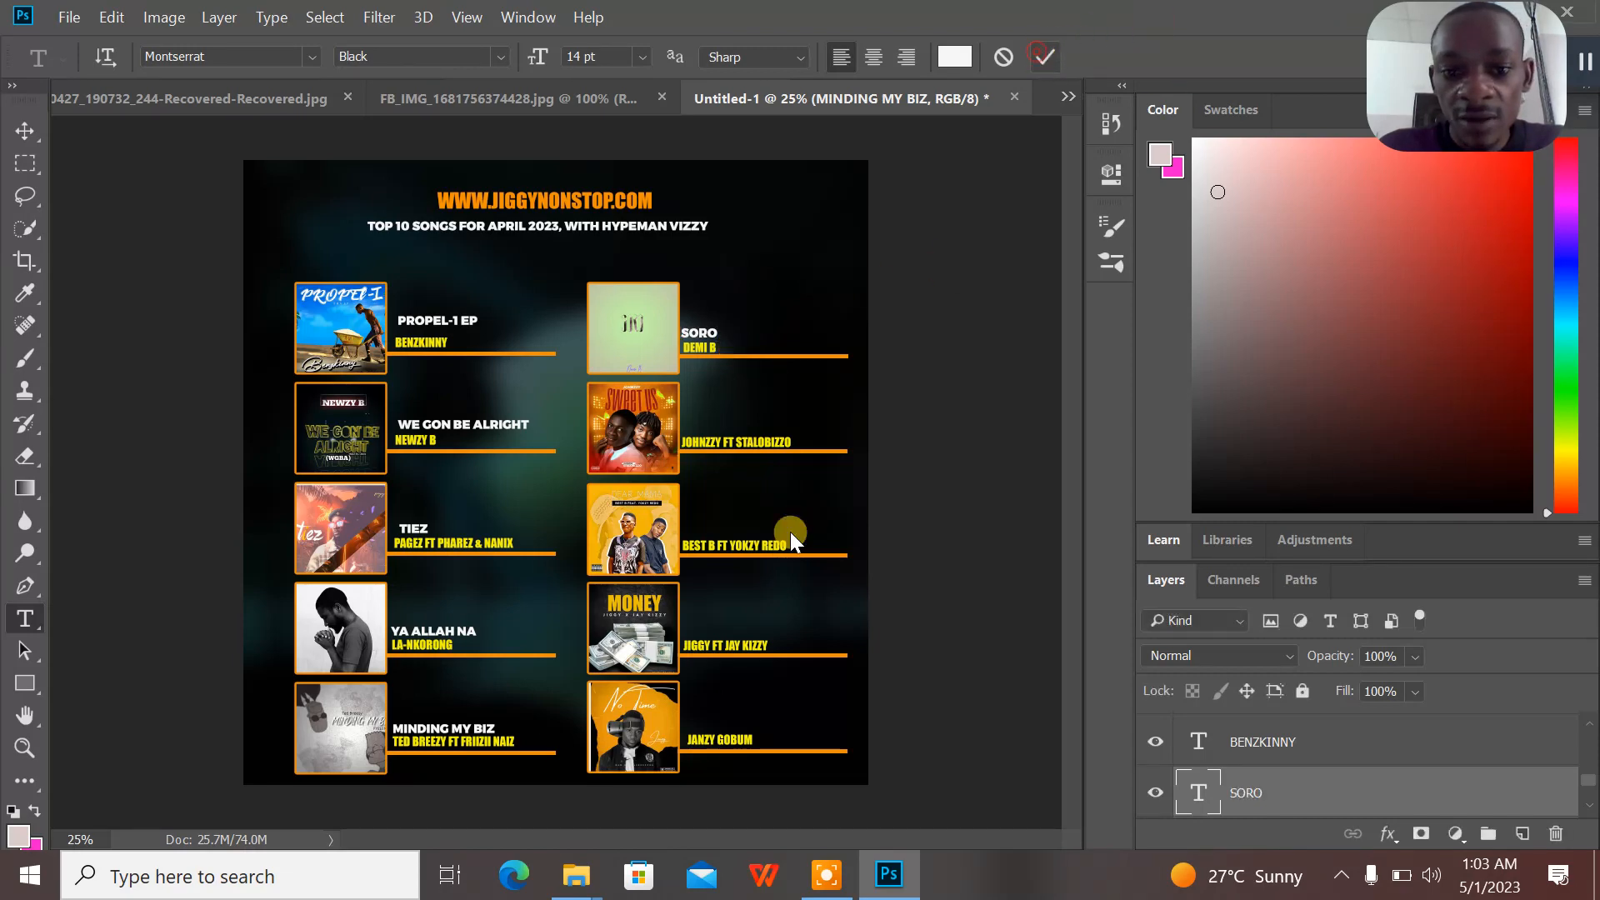
- Add the song title "SWEET US" beside the second right-column cover, moved close above the artist caption
left_click(689, 419)
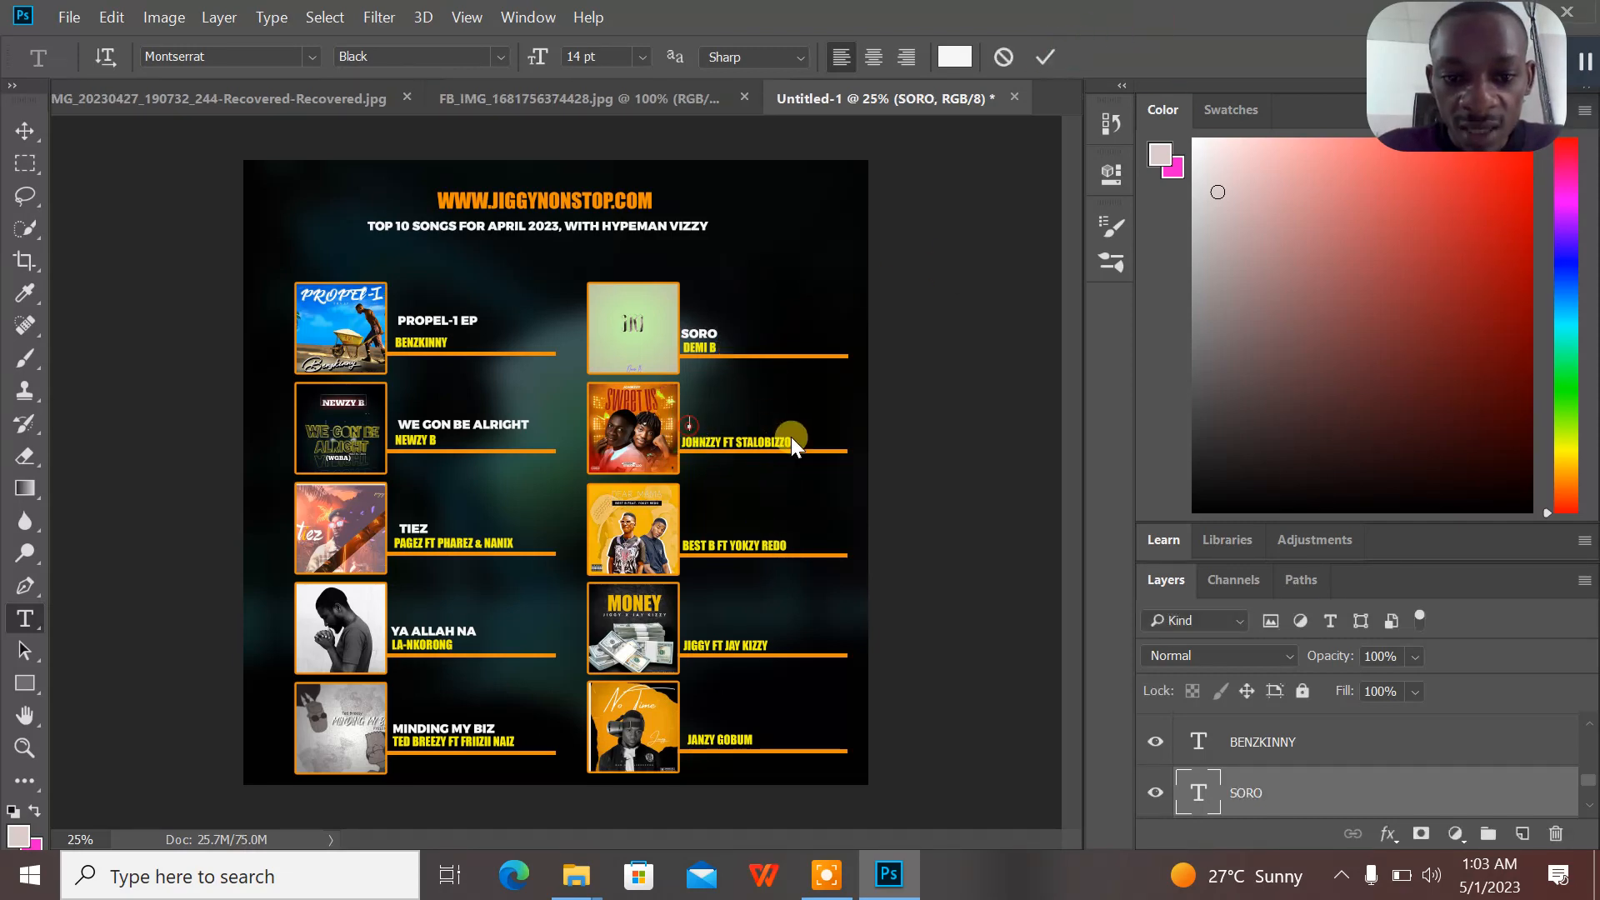
type("WEE T US")
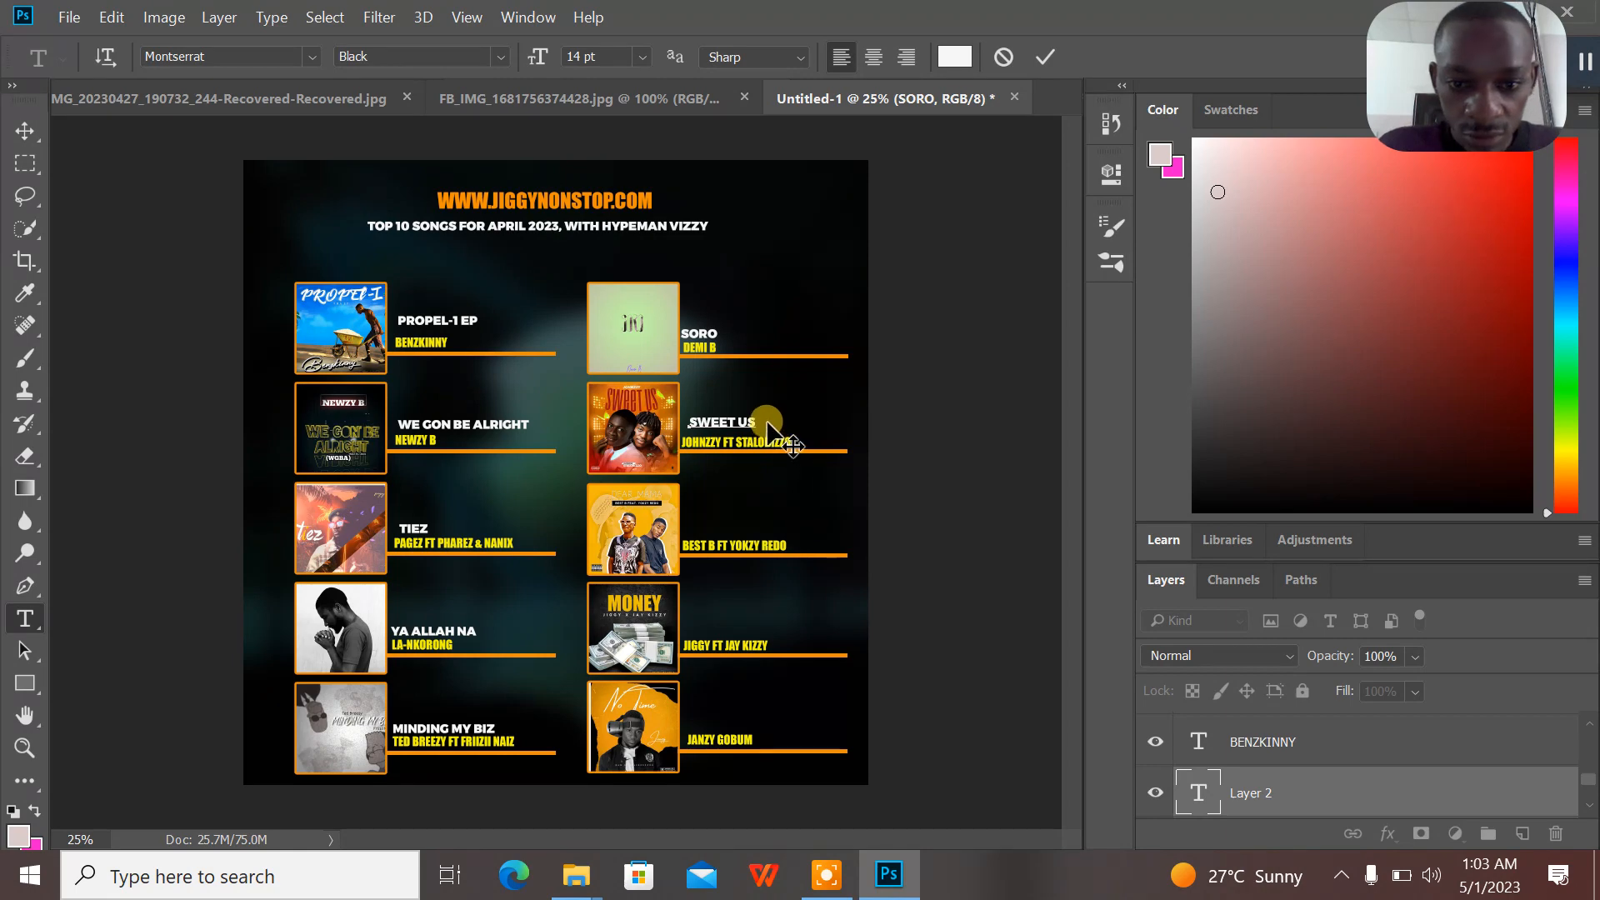
left_click_drag(764, 425, 758, 430)
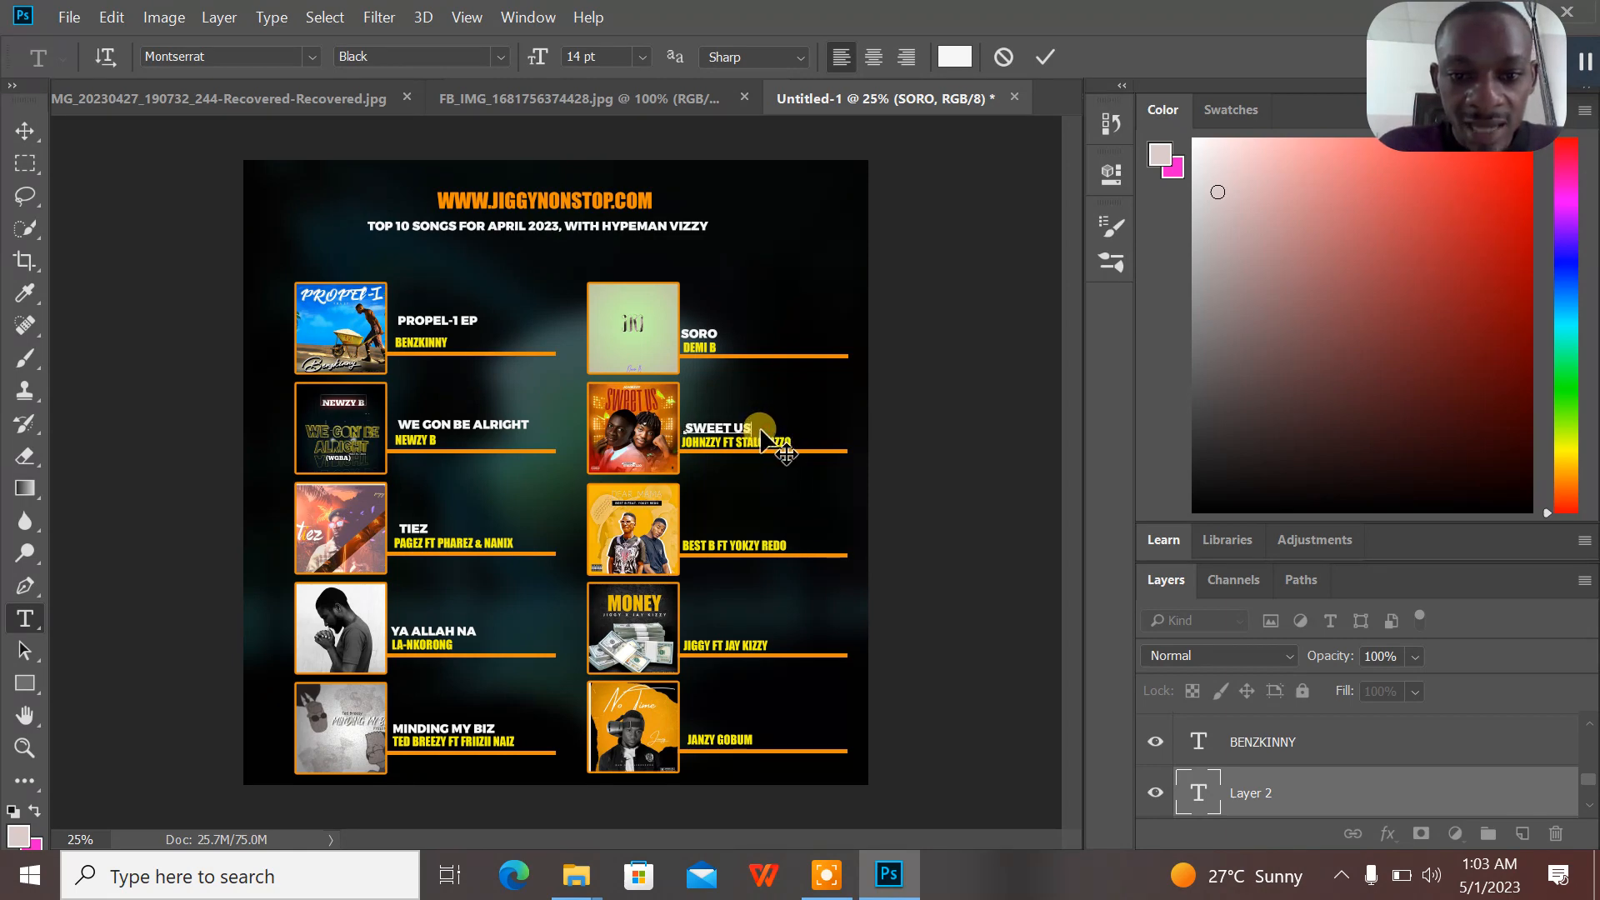
left_click(1043, 58)
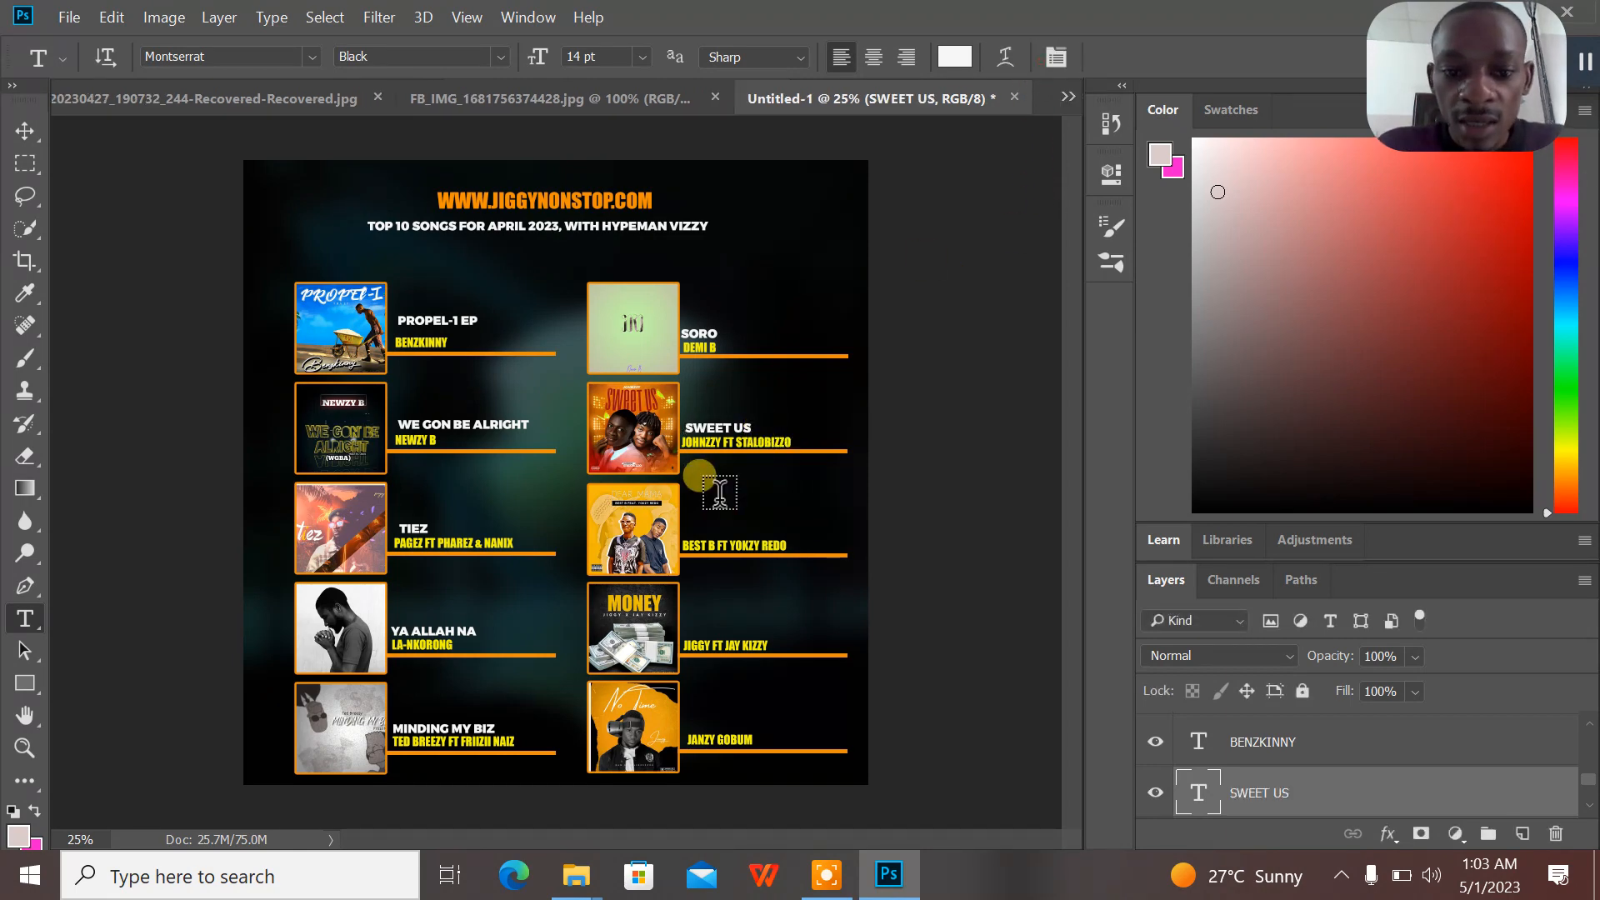
- Add the song title "DEAR MAMA" above the artist caption beside the third right-column cover
type("D")
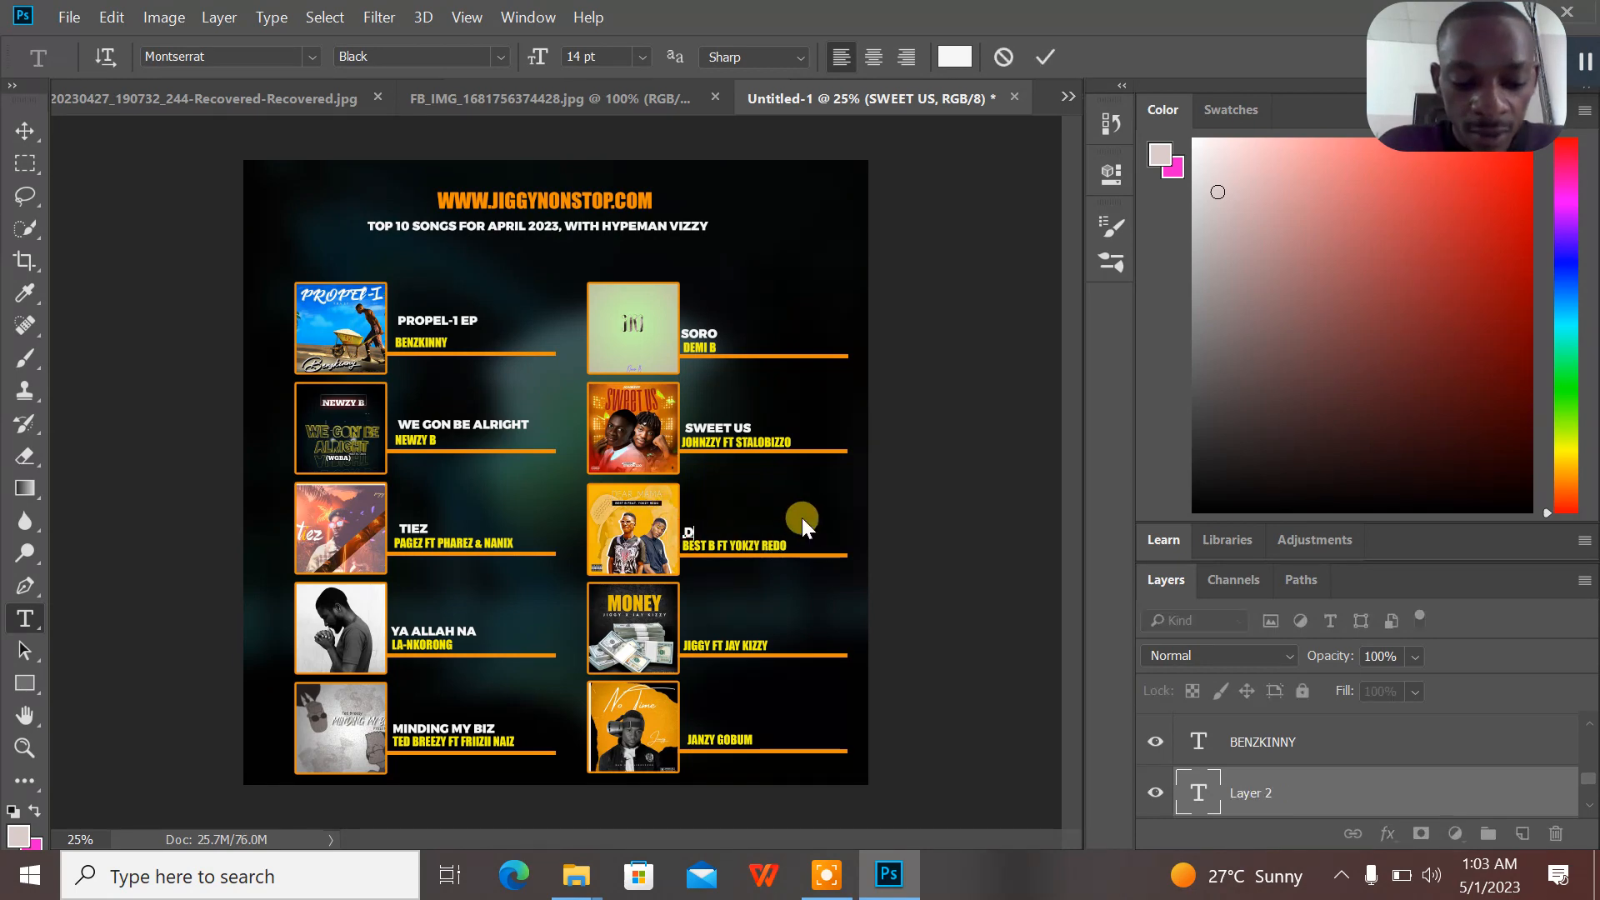
type("EAR MAMA")
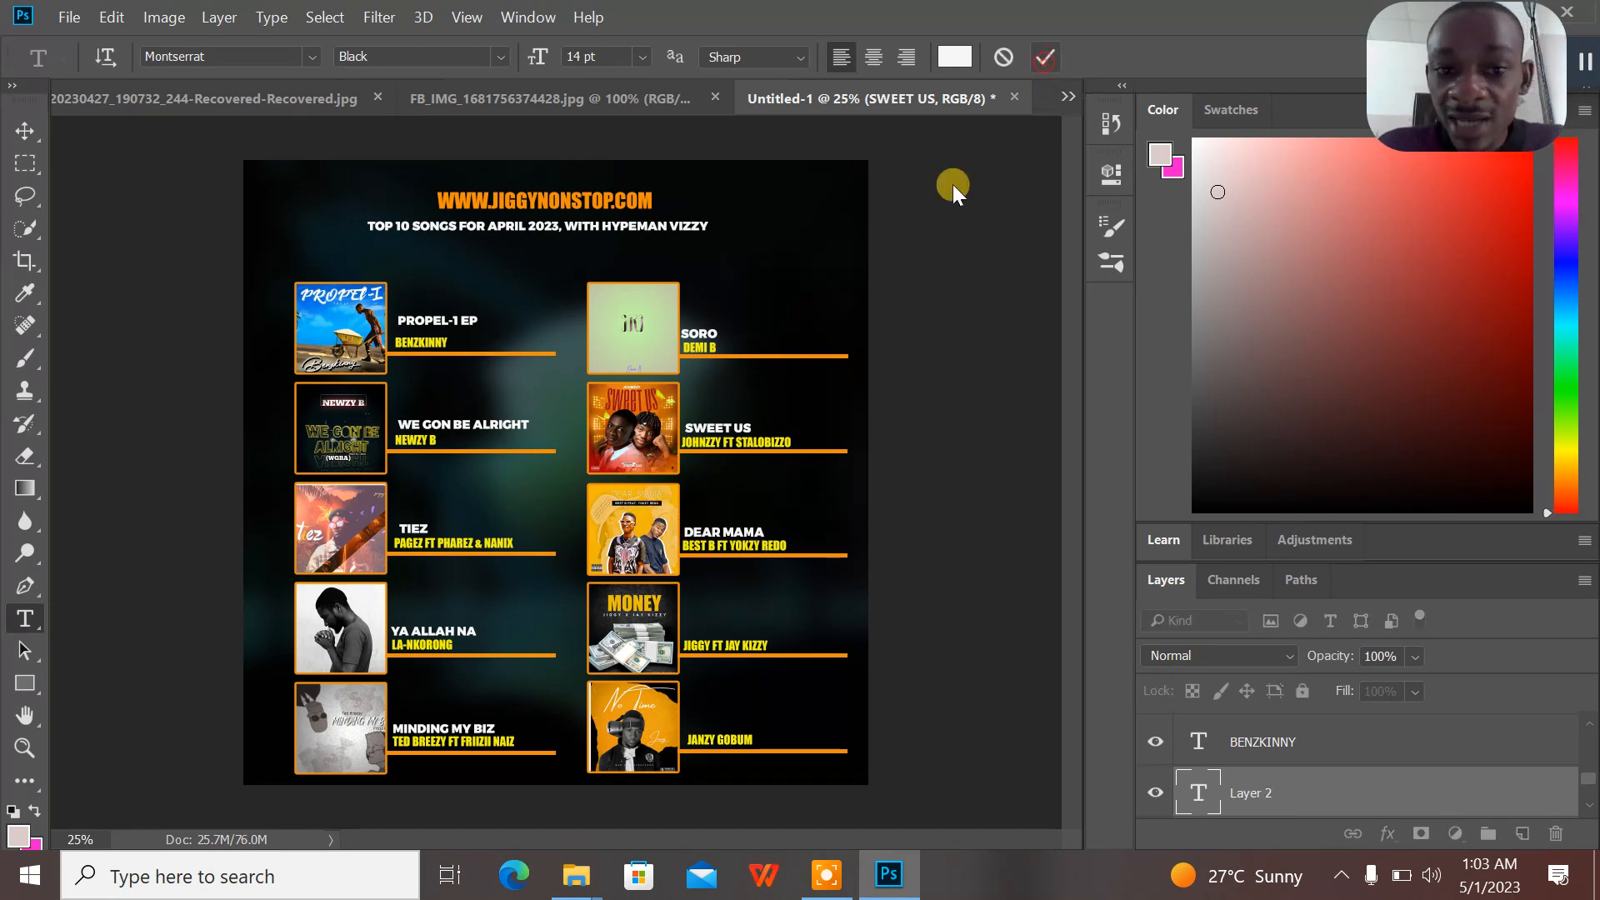
left_click(1045, 63)
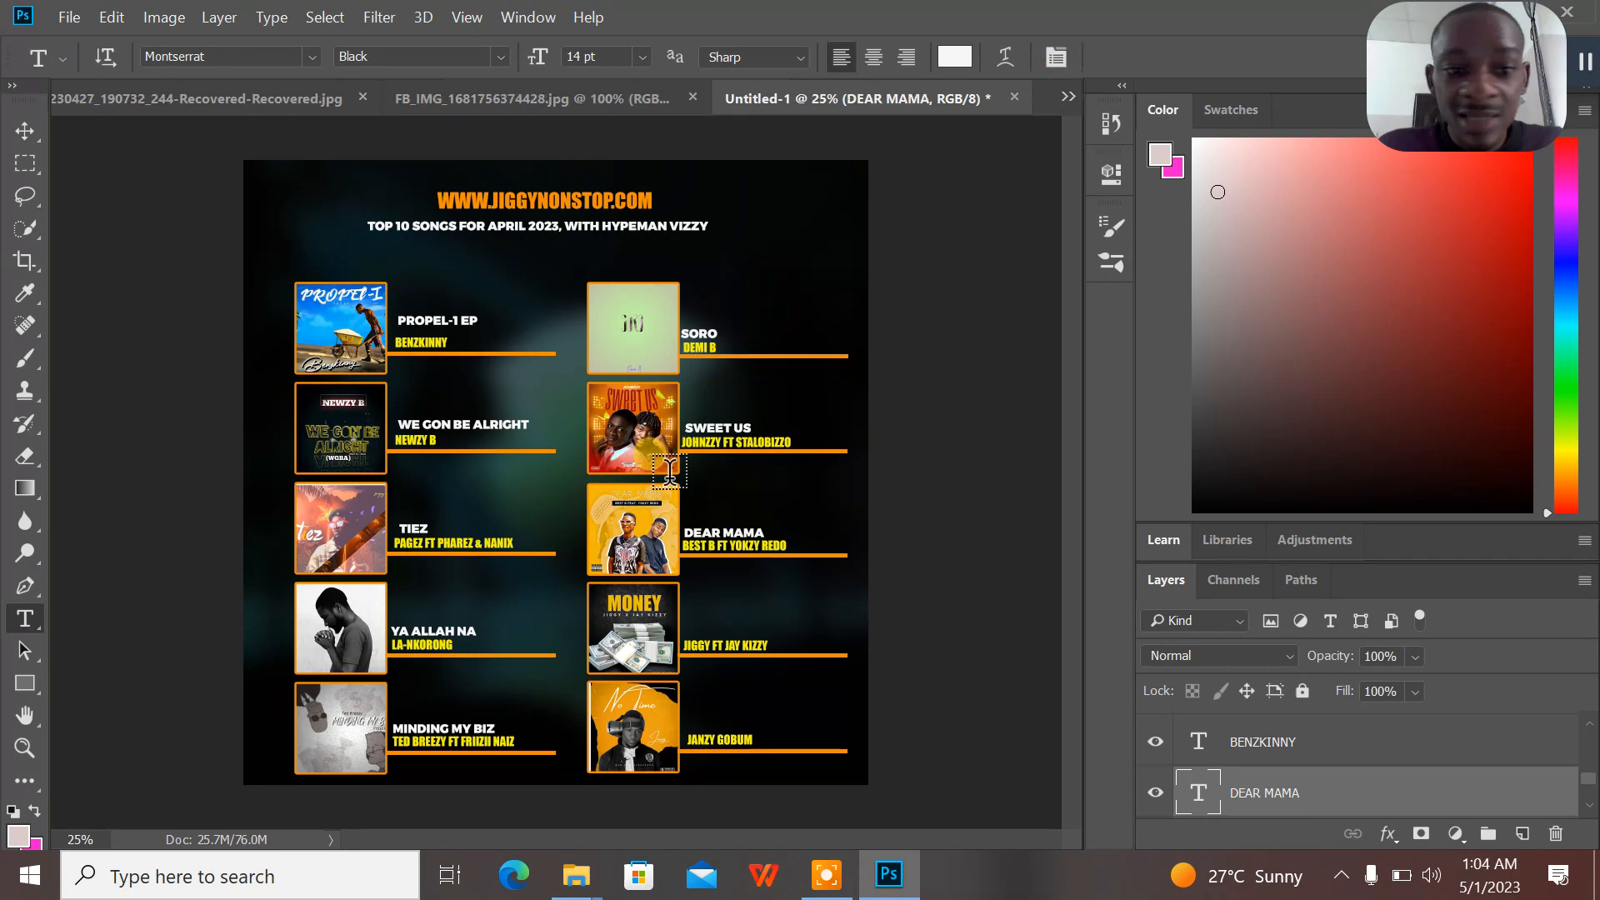
- Add the song title "MONEY" beside the fourth right-column cover and align it with the artist caption below
left_click(687, 635)
type("MONEY")
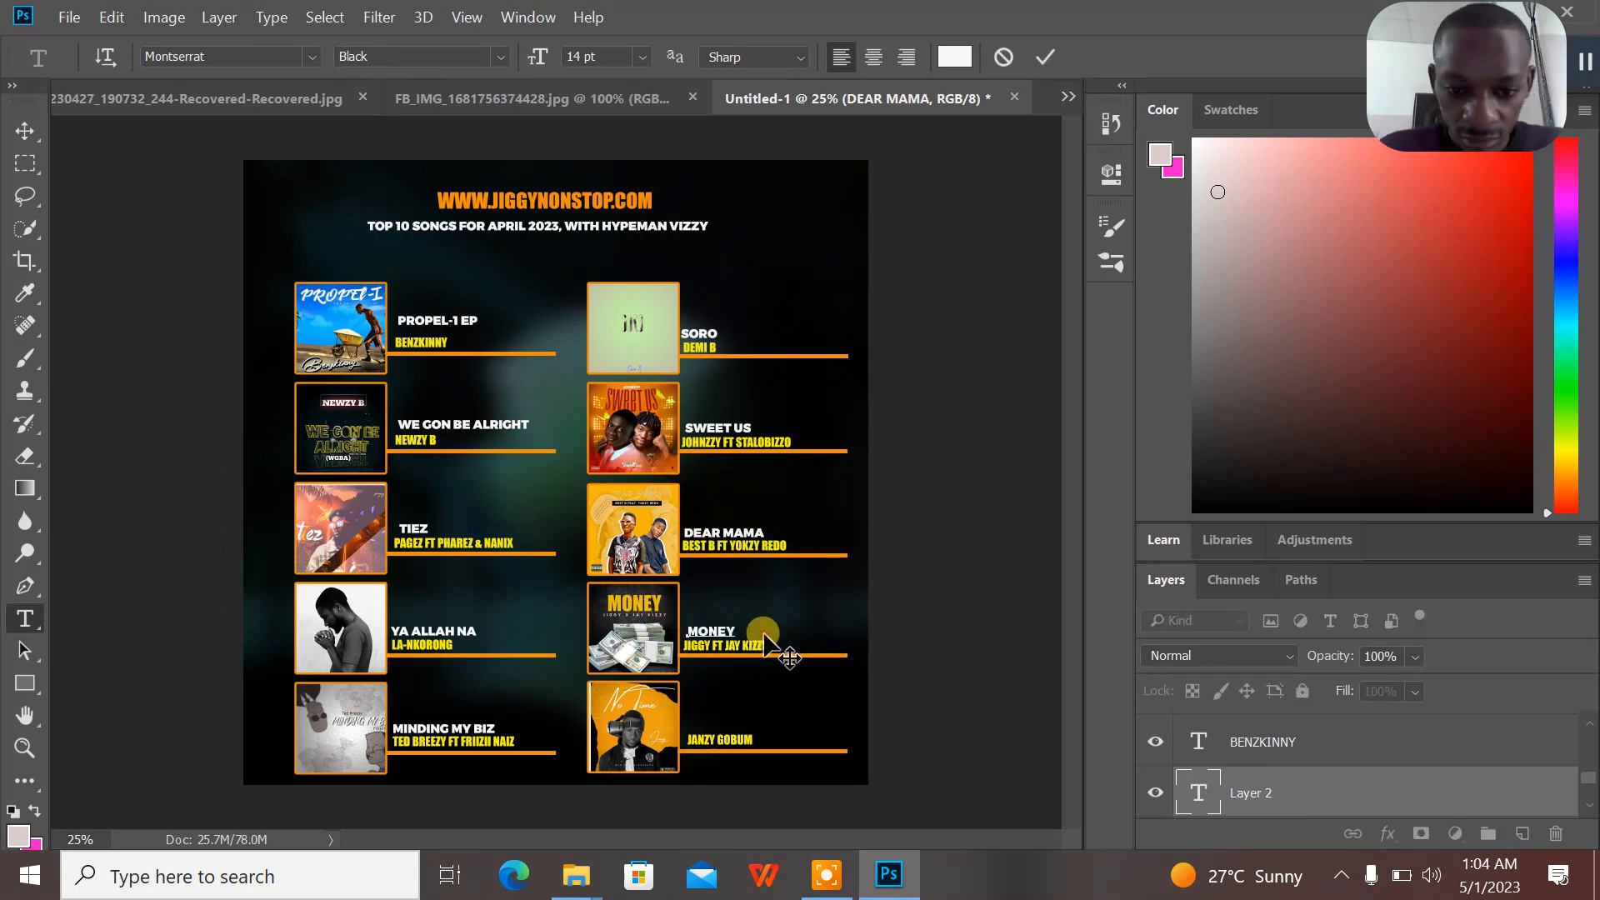
left_click_drag(764, 633, 760, 631)
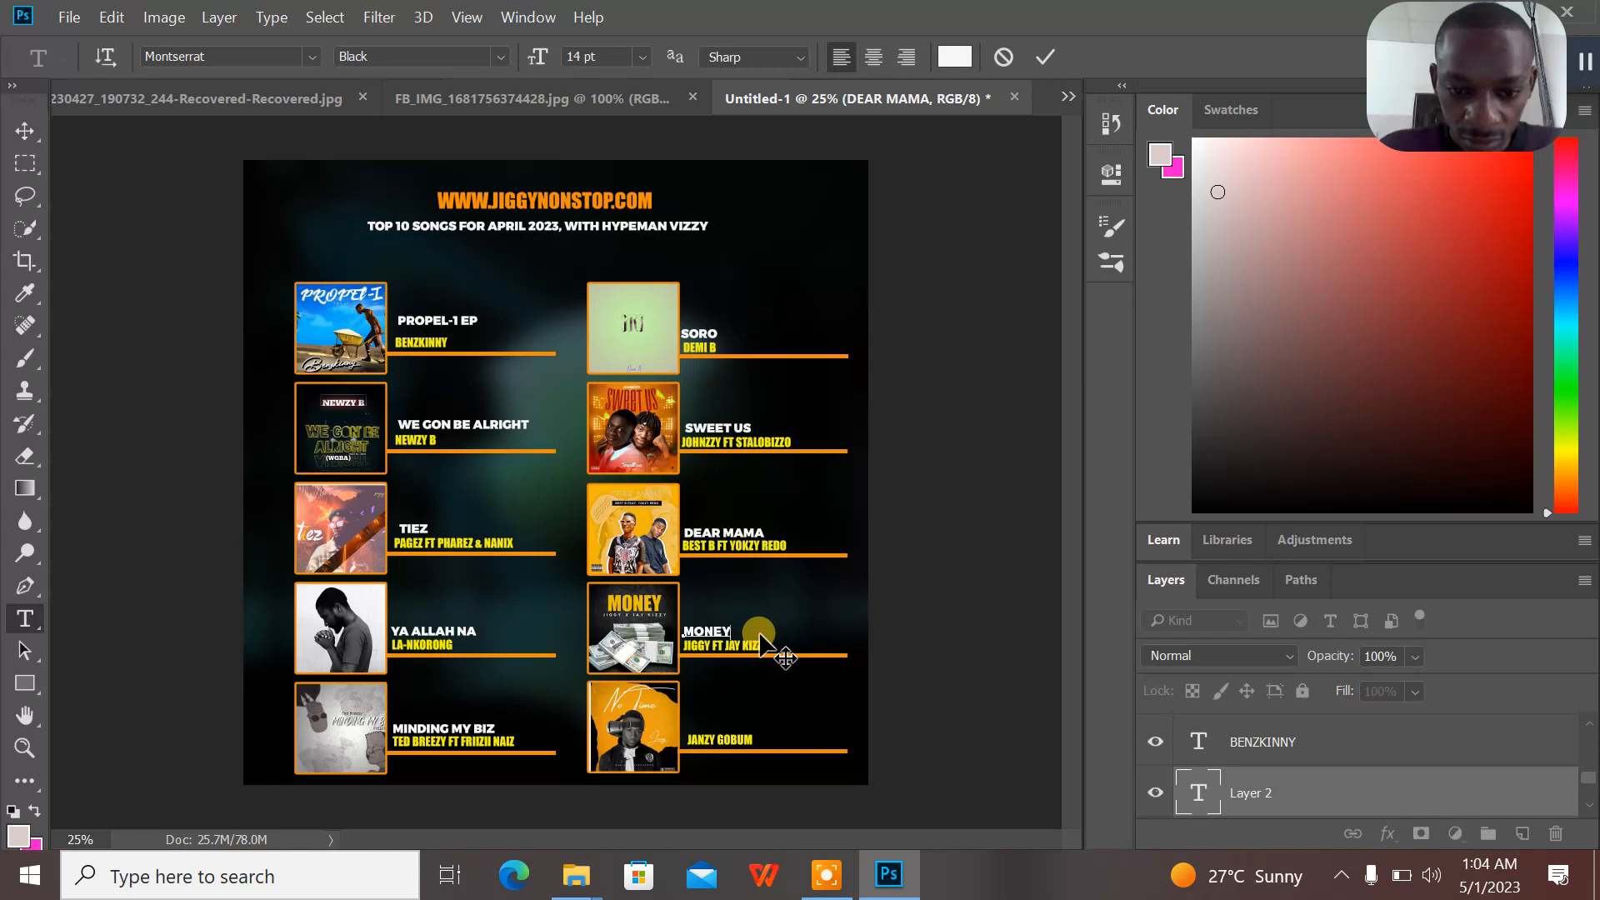
left_click(1043, 57)
left_click(691, 727)
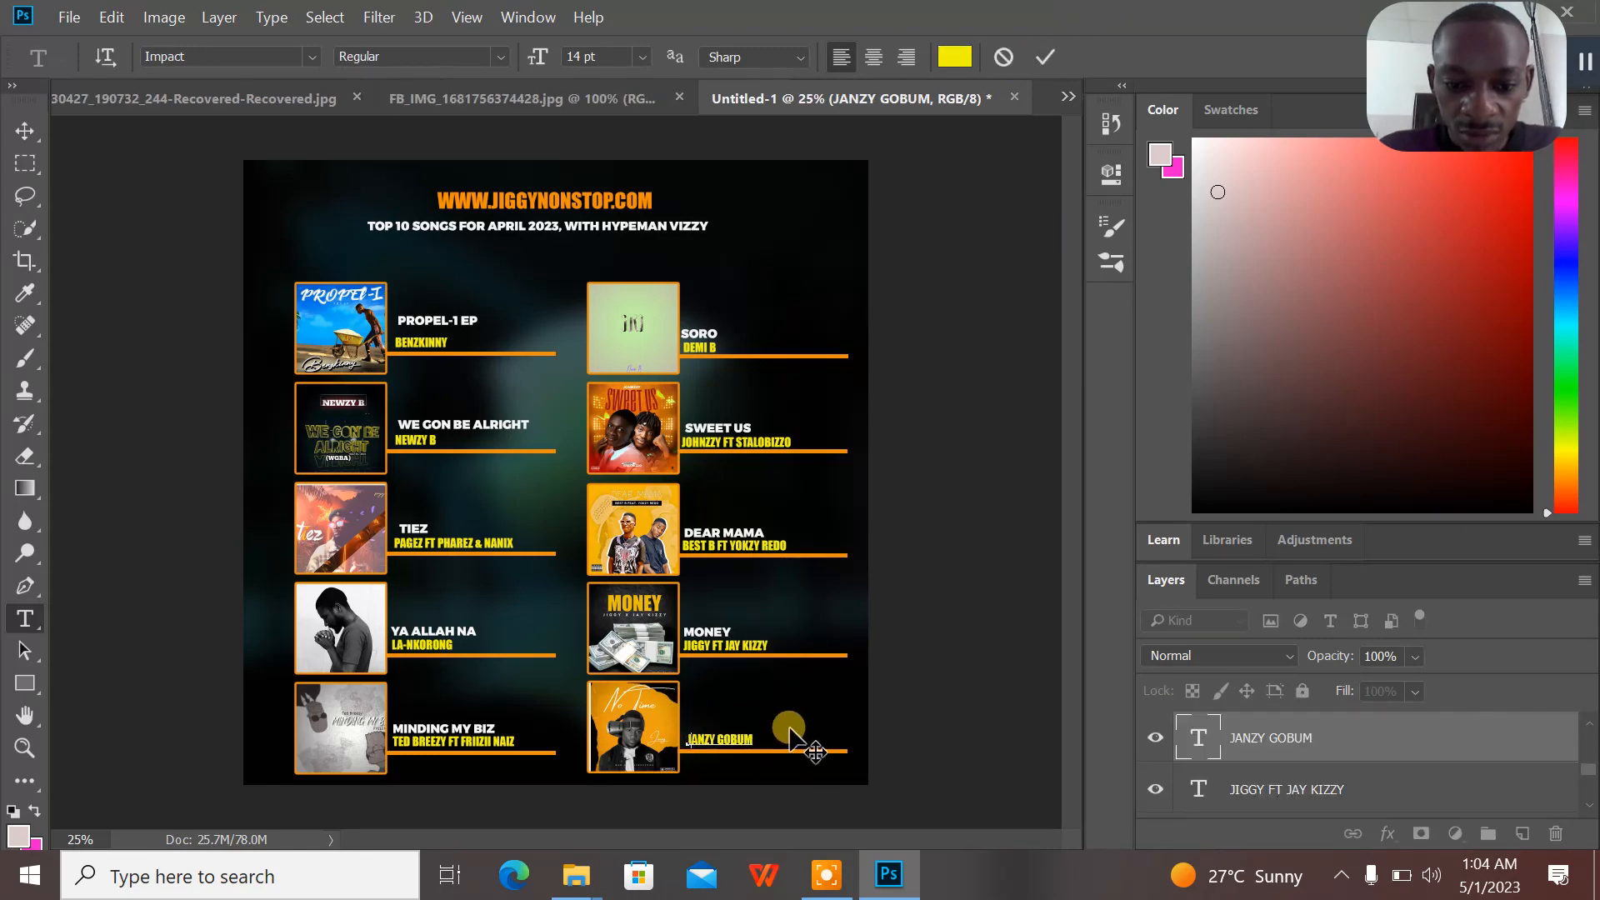
type("NO")
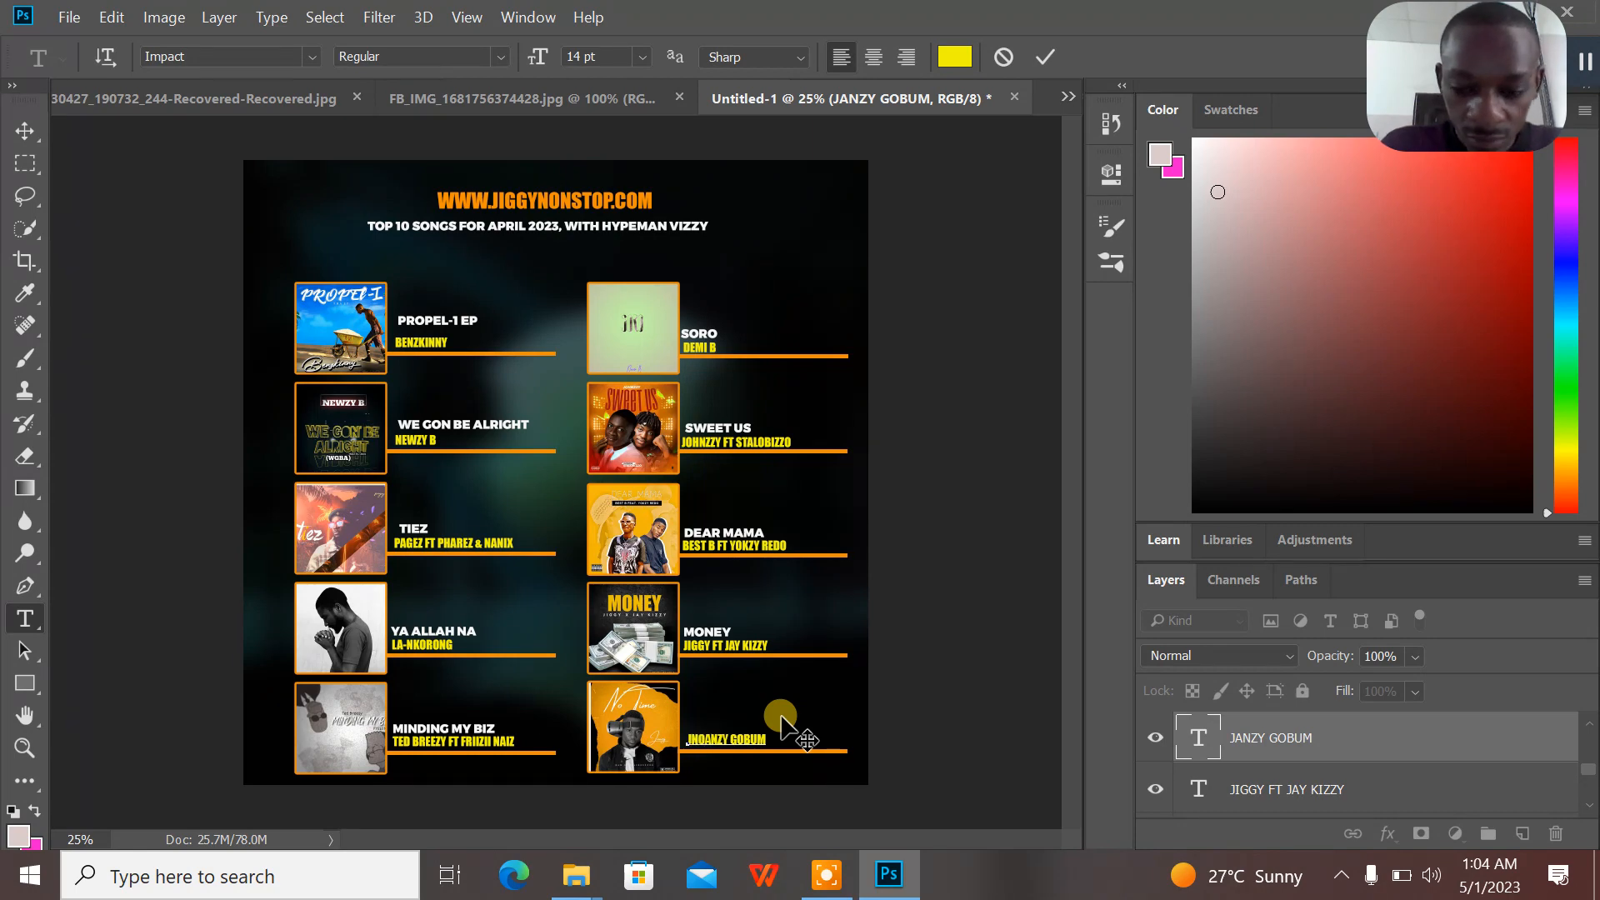
key("BackSpace")
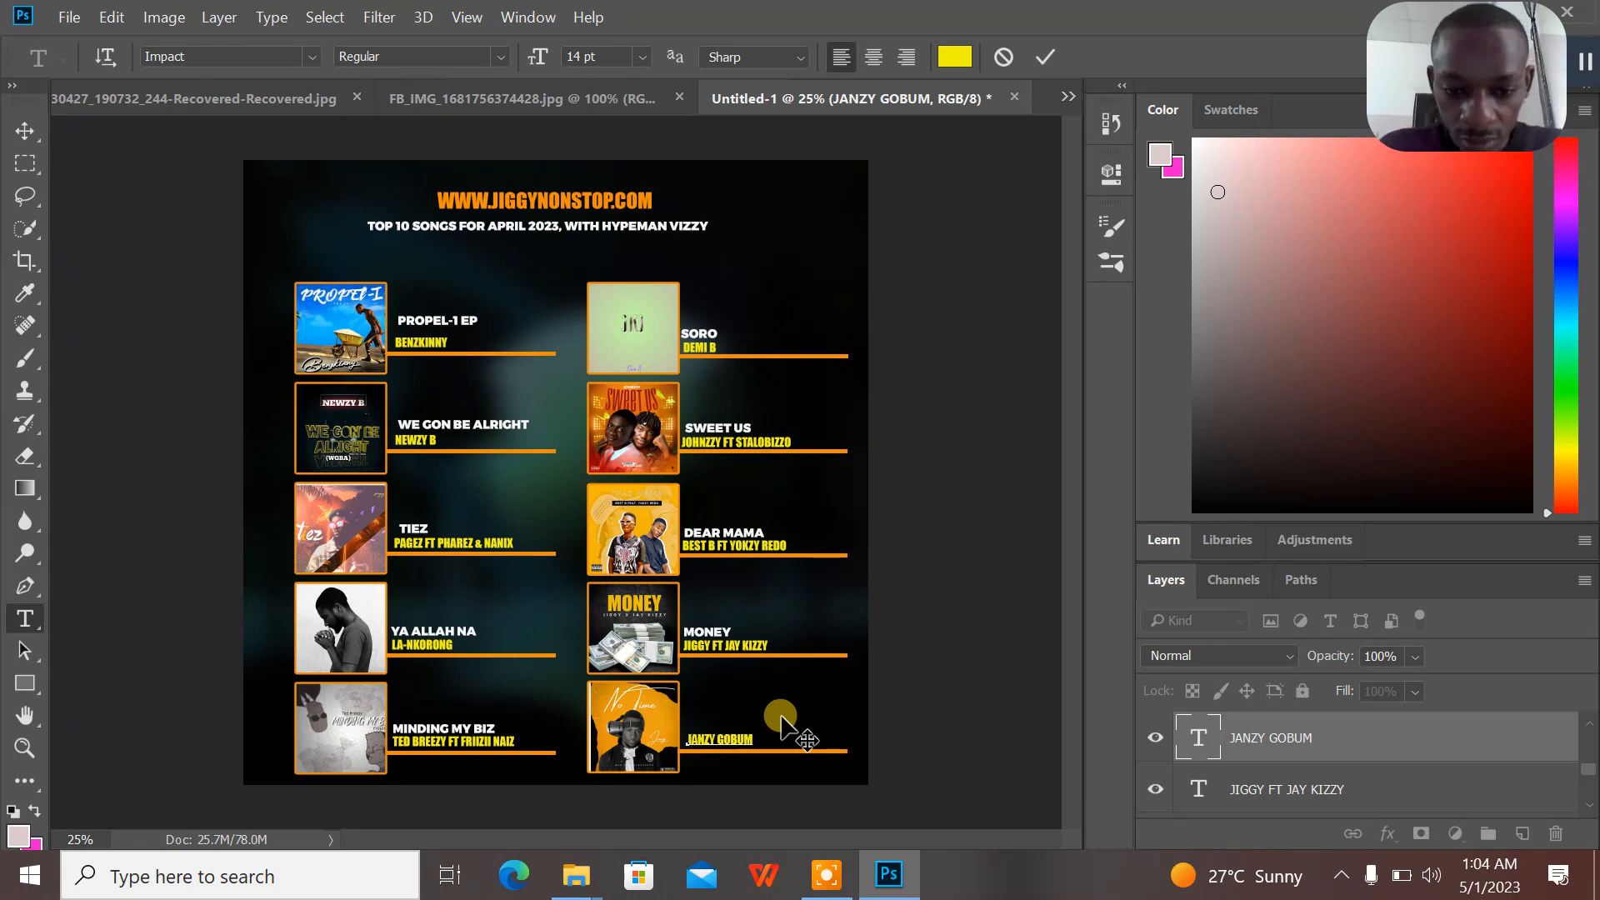
left_click(1045, 56)
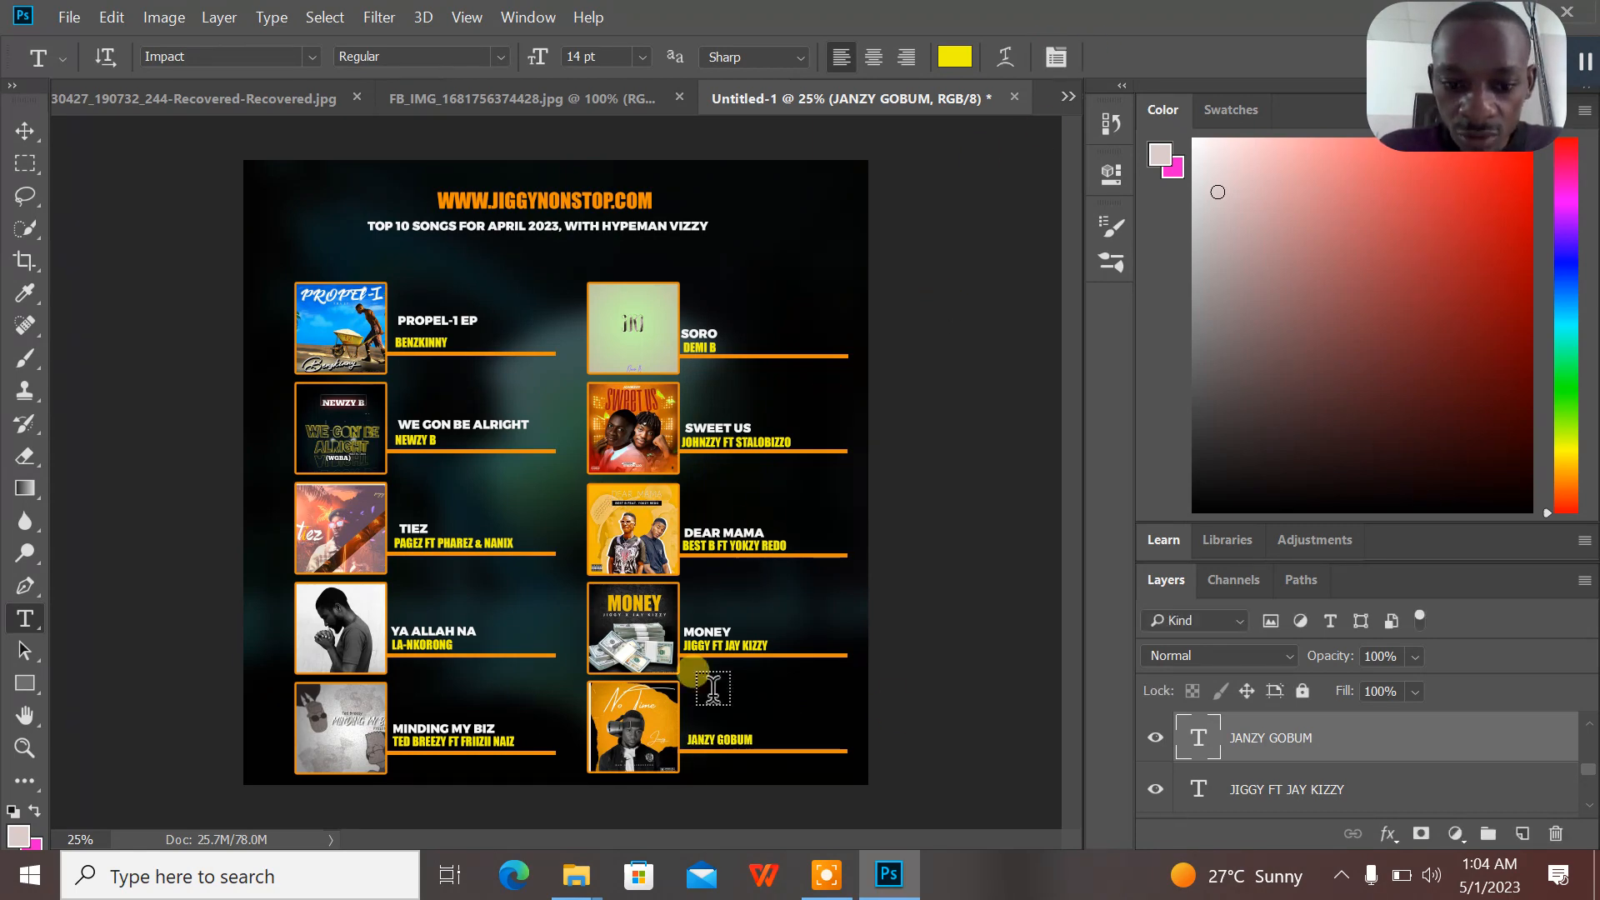
- Add the song title "NO TIME" in white Montserrat Black just above the artist caption beside the fifth right-column cover
left_click(703, 718)
type("MONEY")
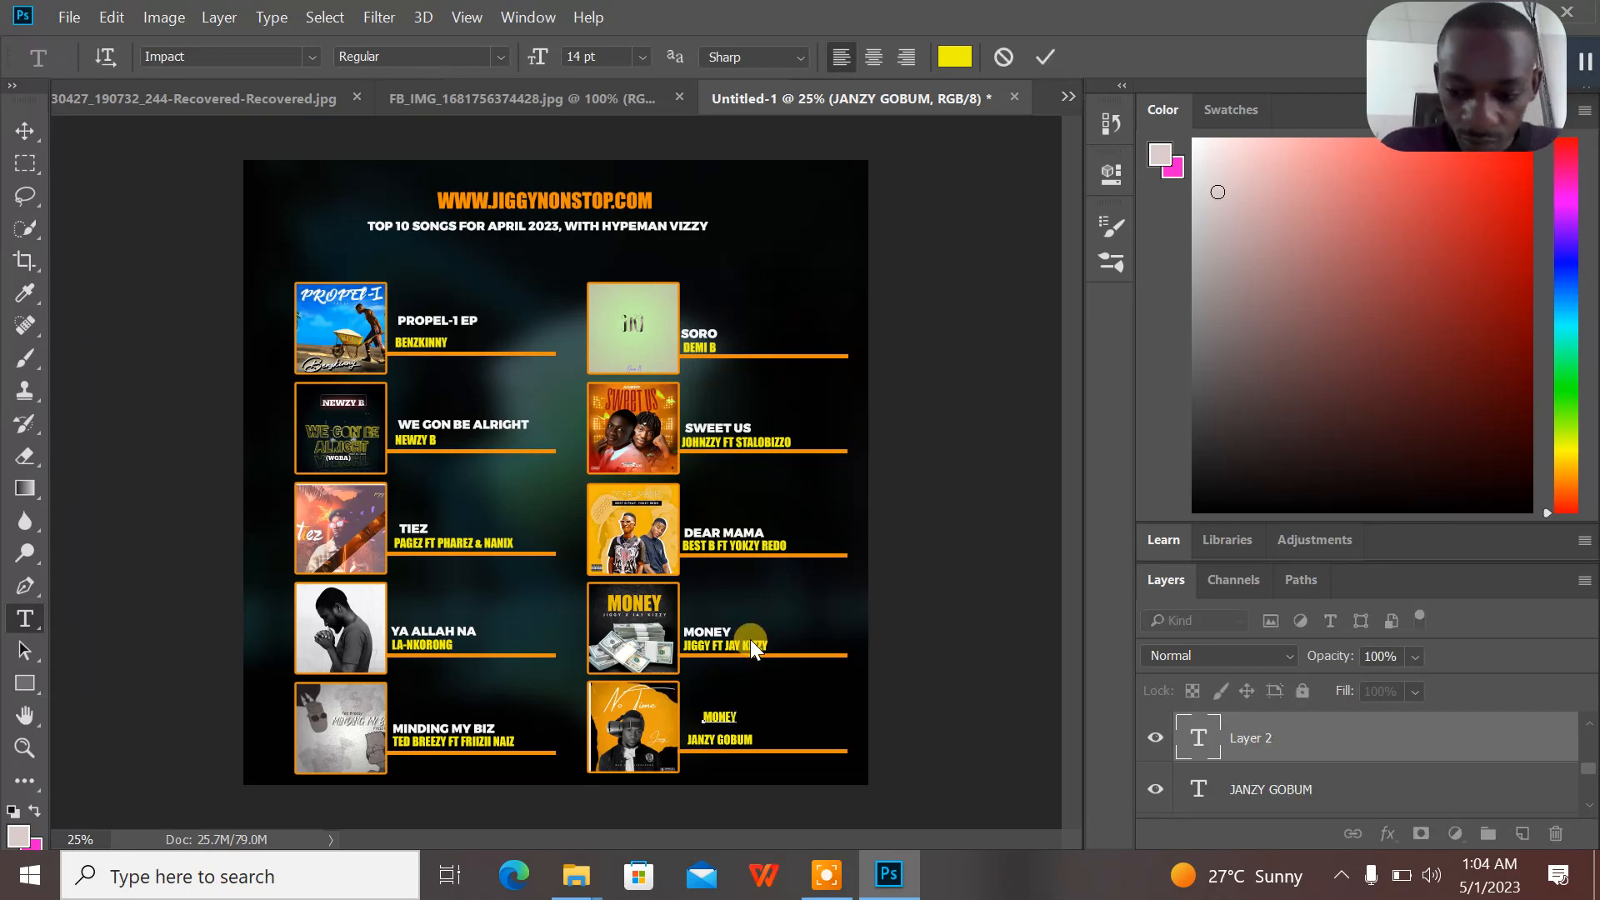
key("BackSpace")
key("BackSpace")
key("BackSpace")
key("BackSpace")
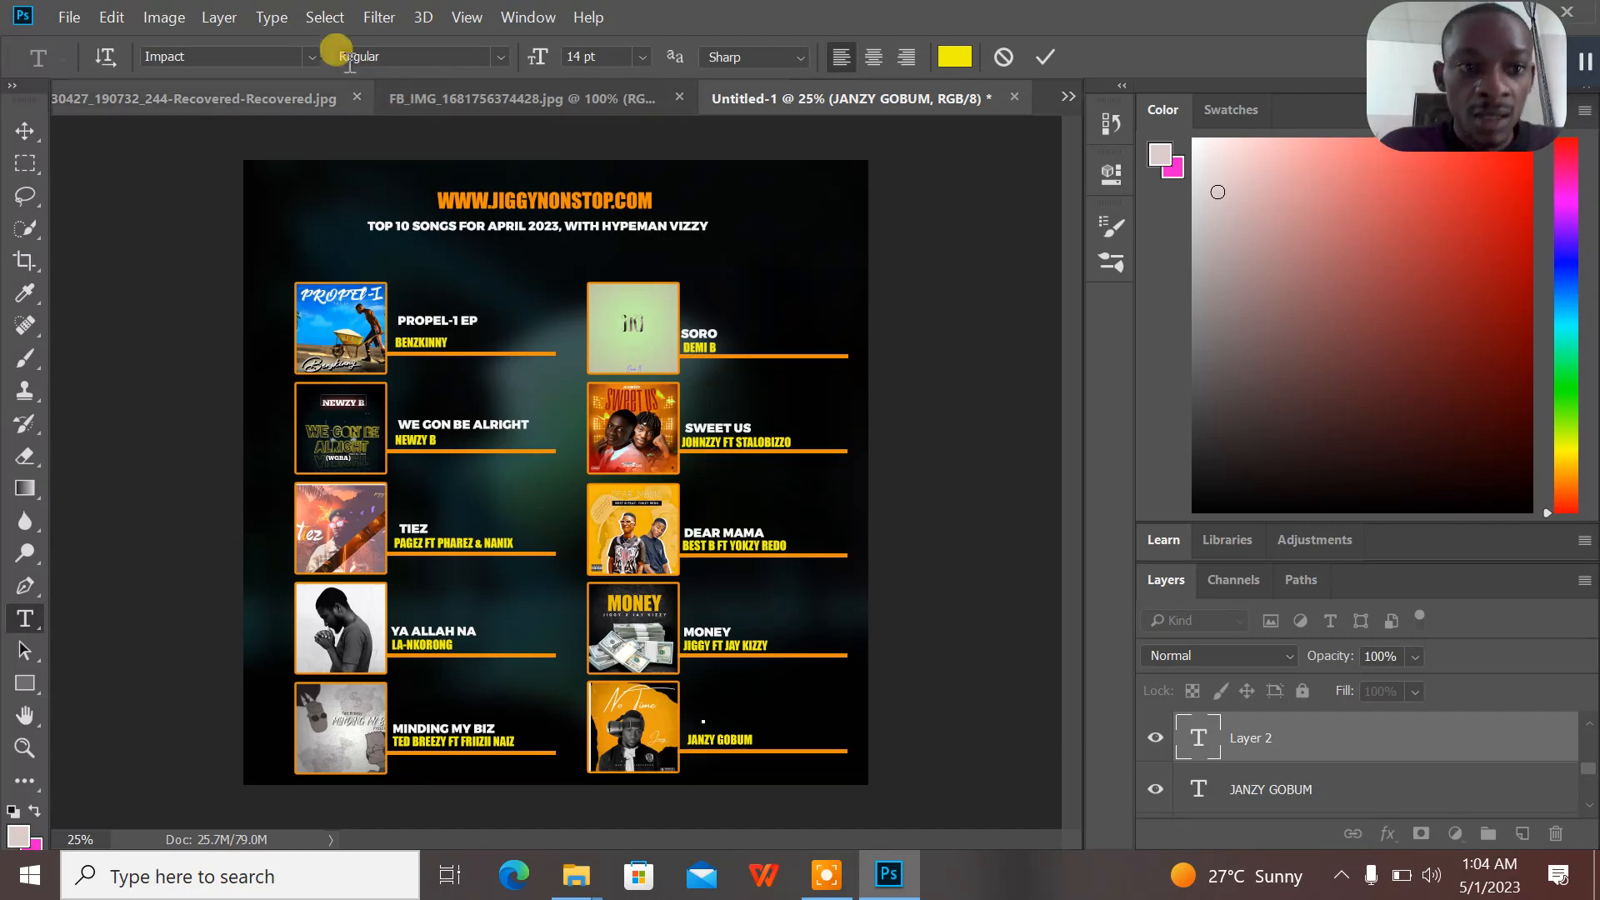
left_click(311, 55)
left_click(470, 142)
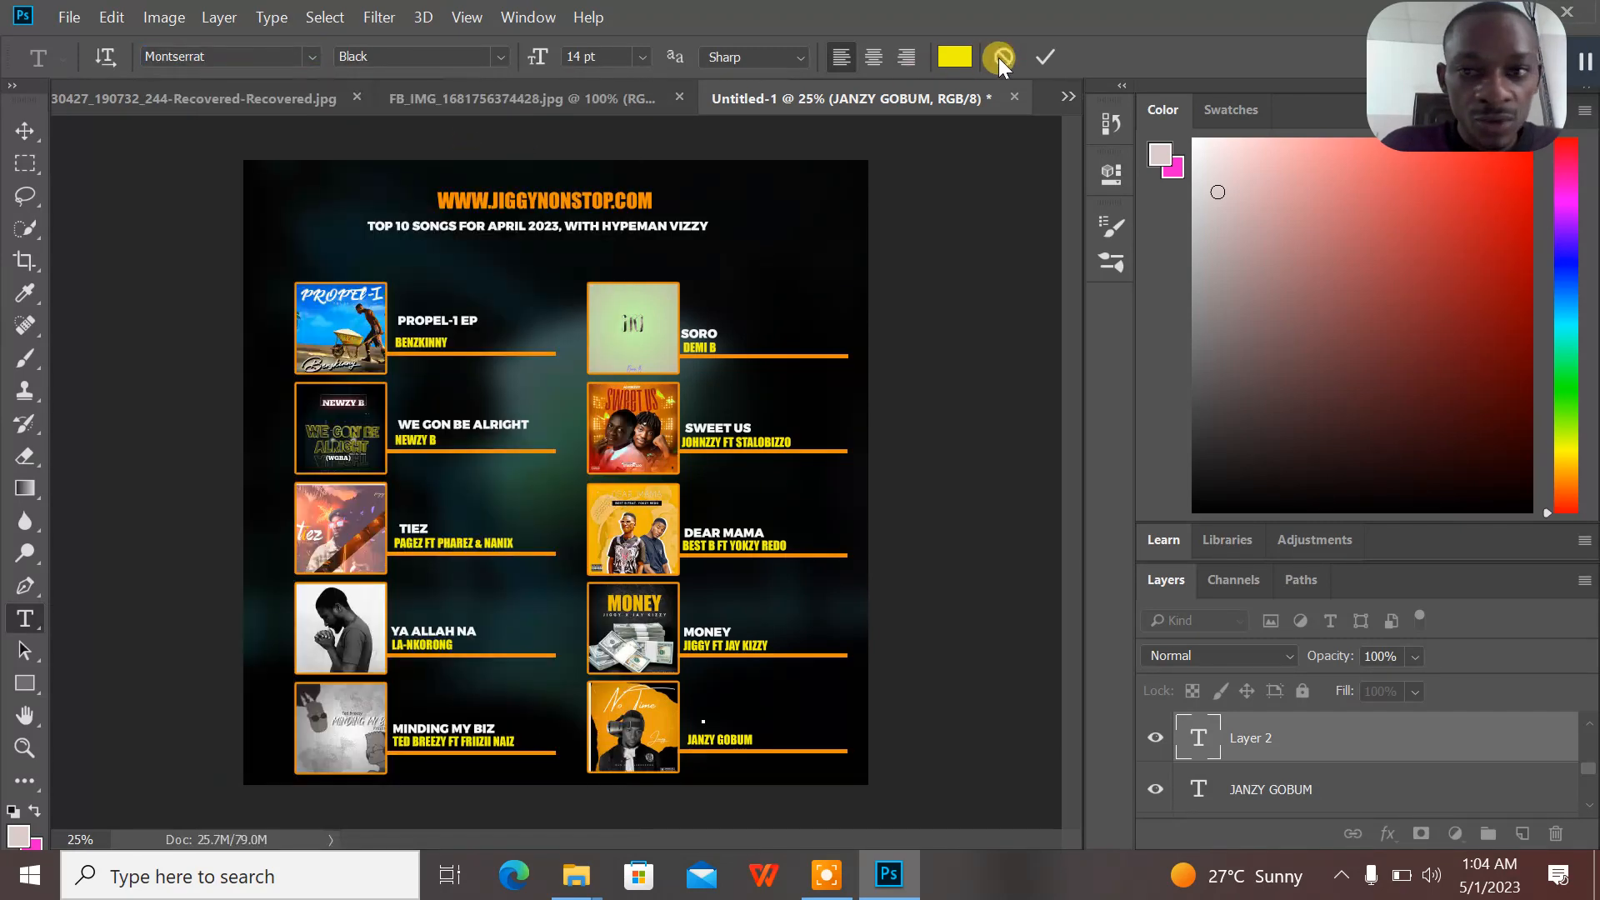
left_click(972, 60)
left_click(770, 151)
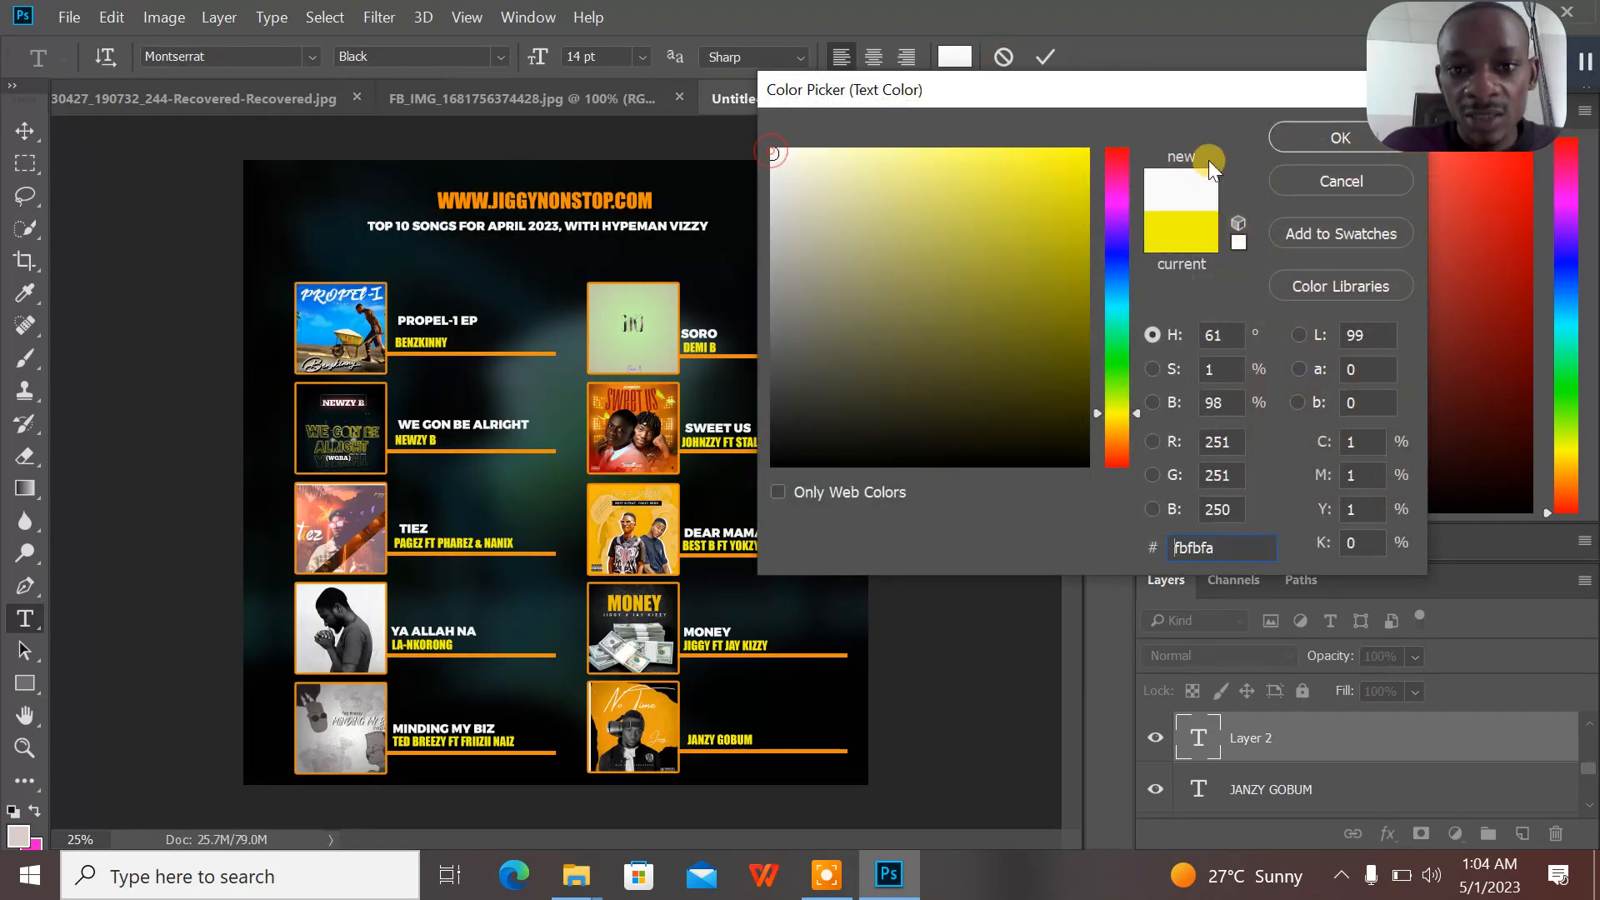
left_click(1298, 137)
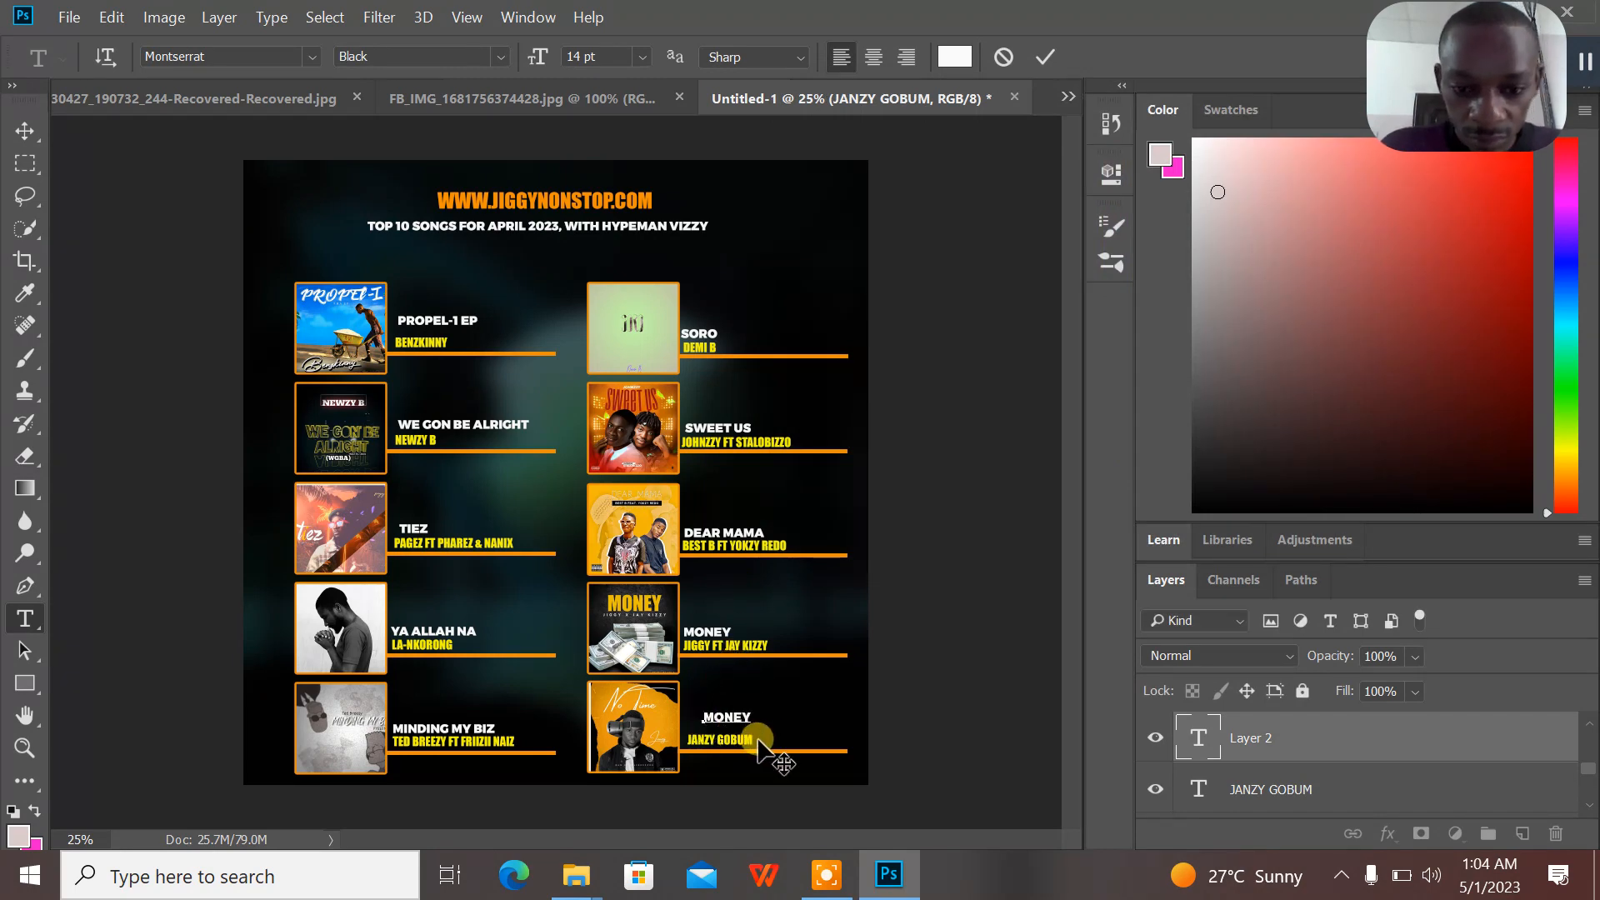
left_click_drag(762, 731, 744, 740)
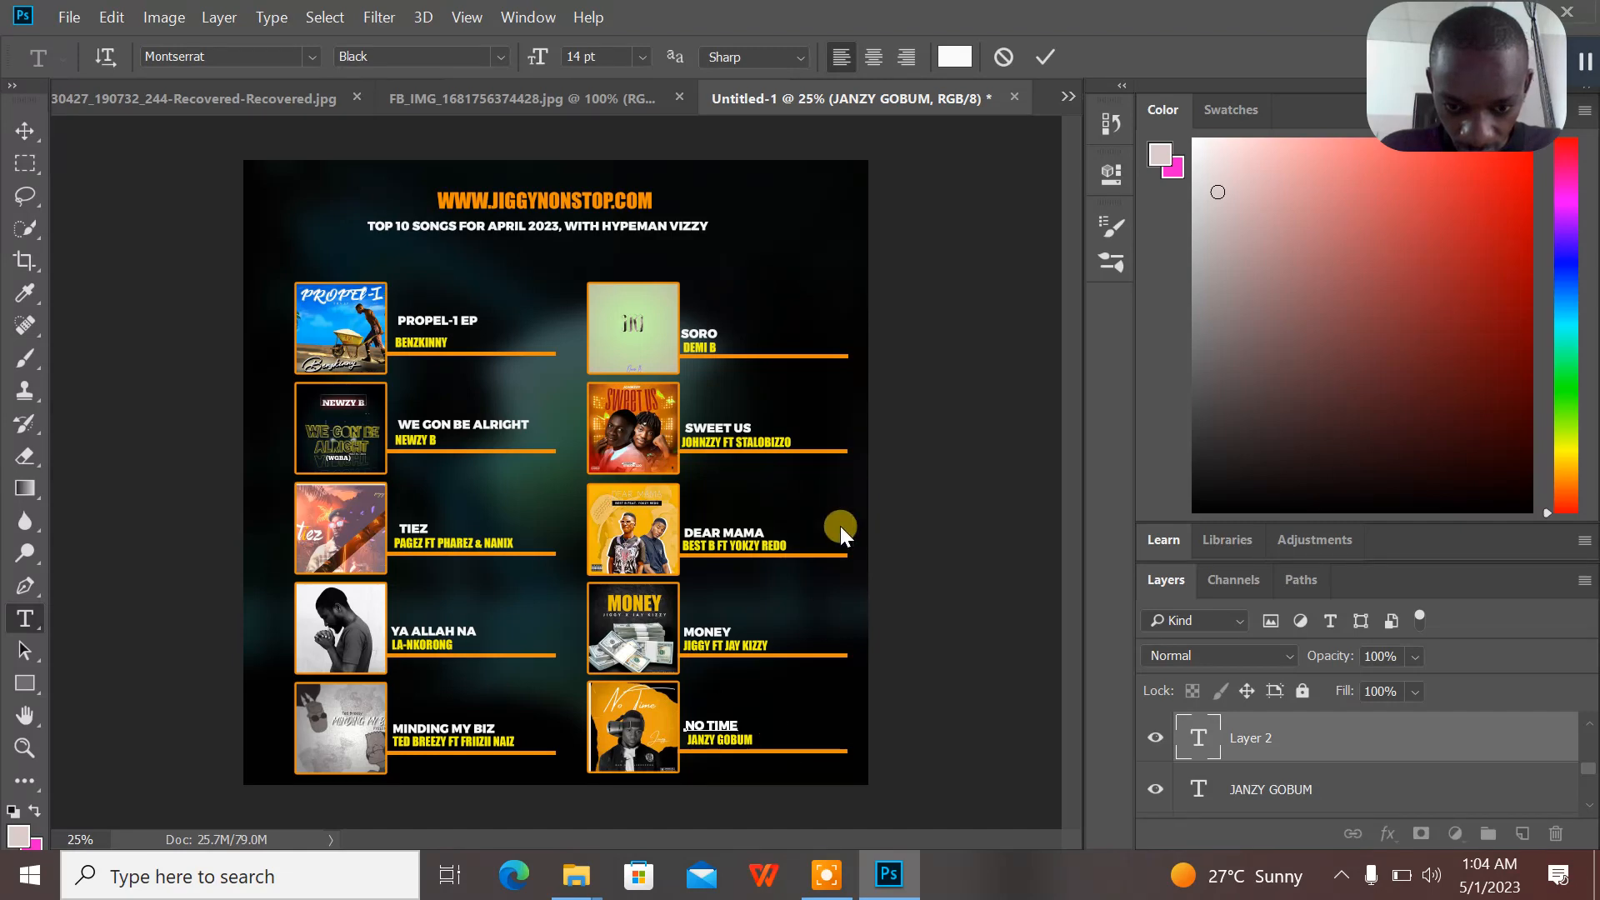
left_click(936, 178)
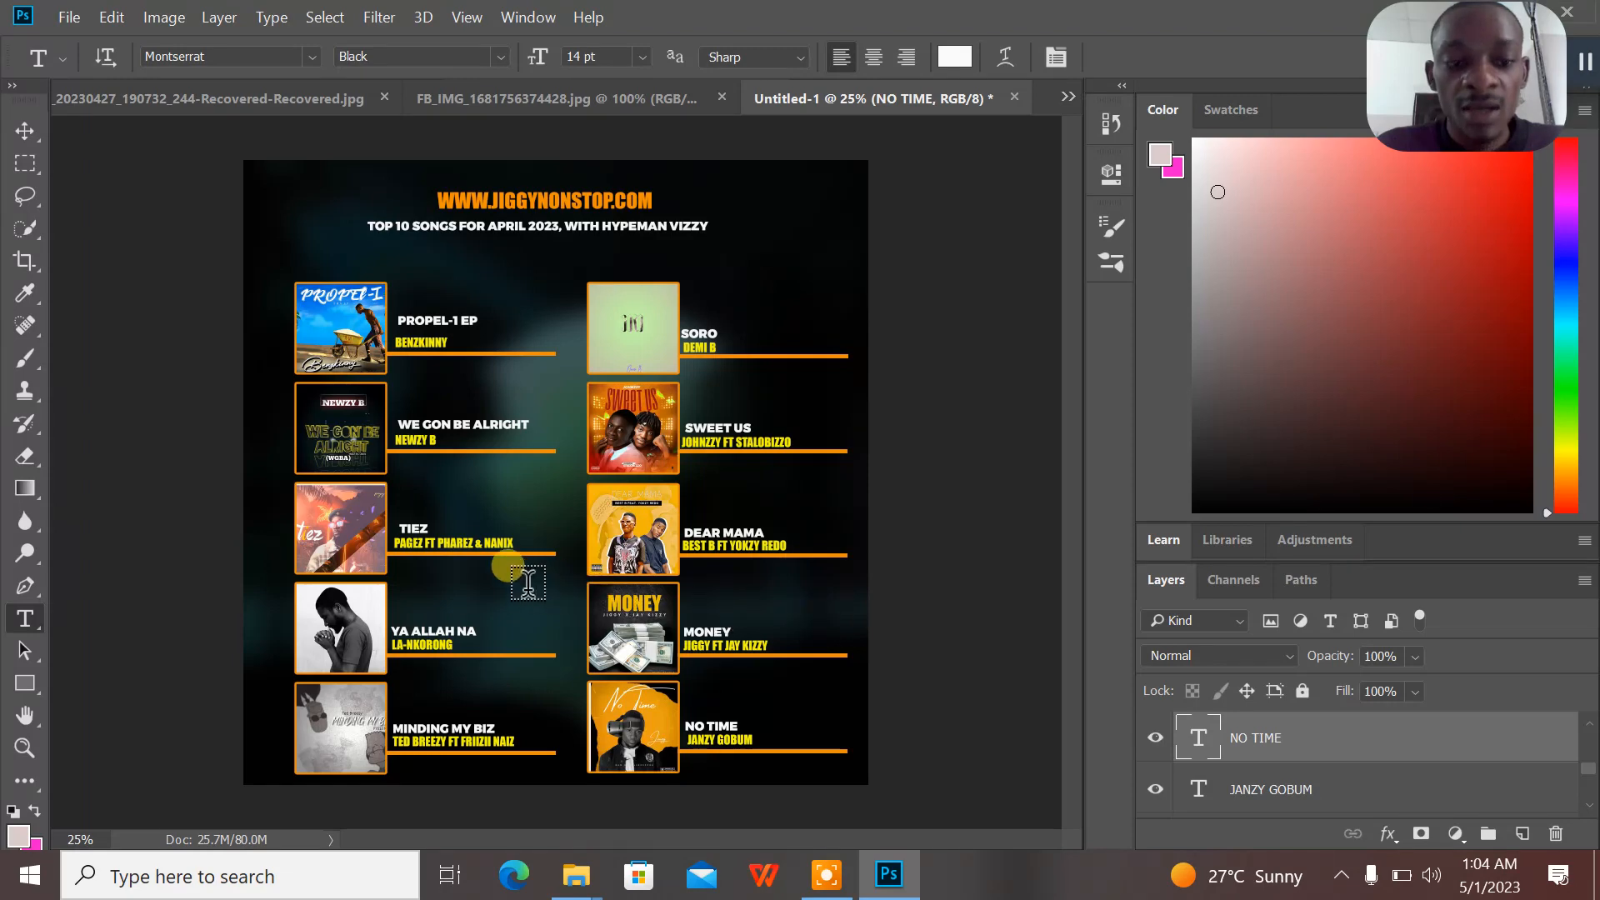
- Check the layout of the reference flyer FB_IMG_1681756374428.jpg and return to the Untitled-1 flyer
left_click(625, 100)
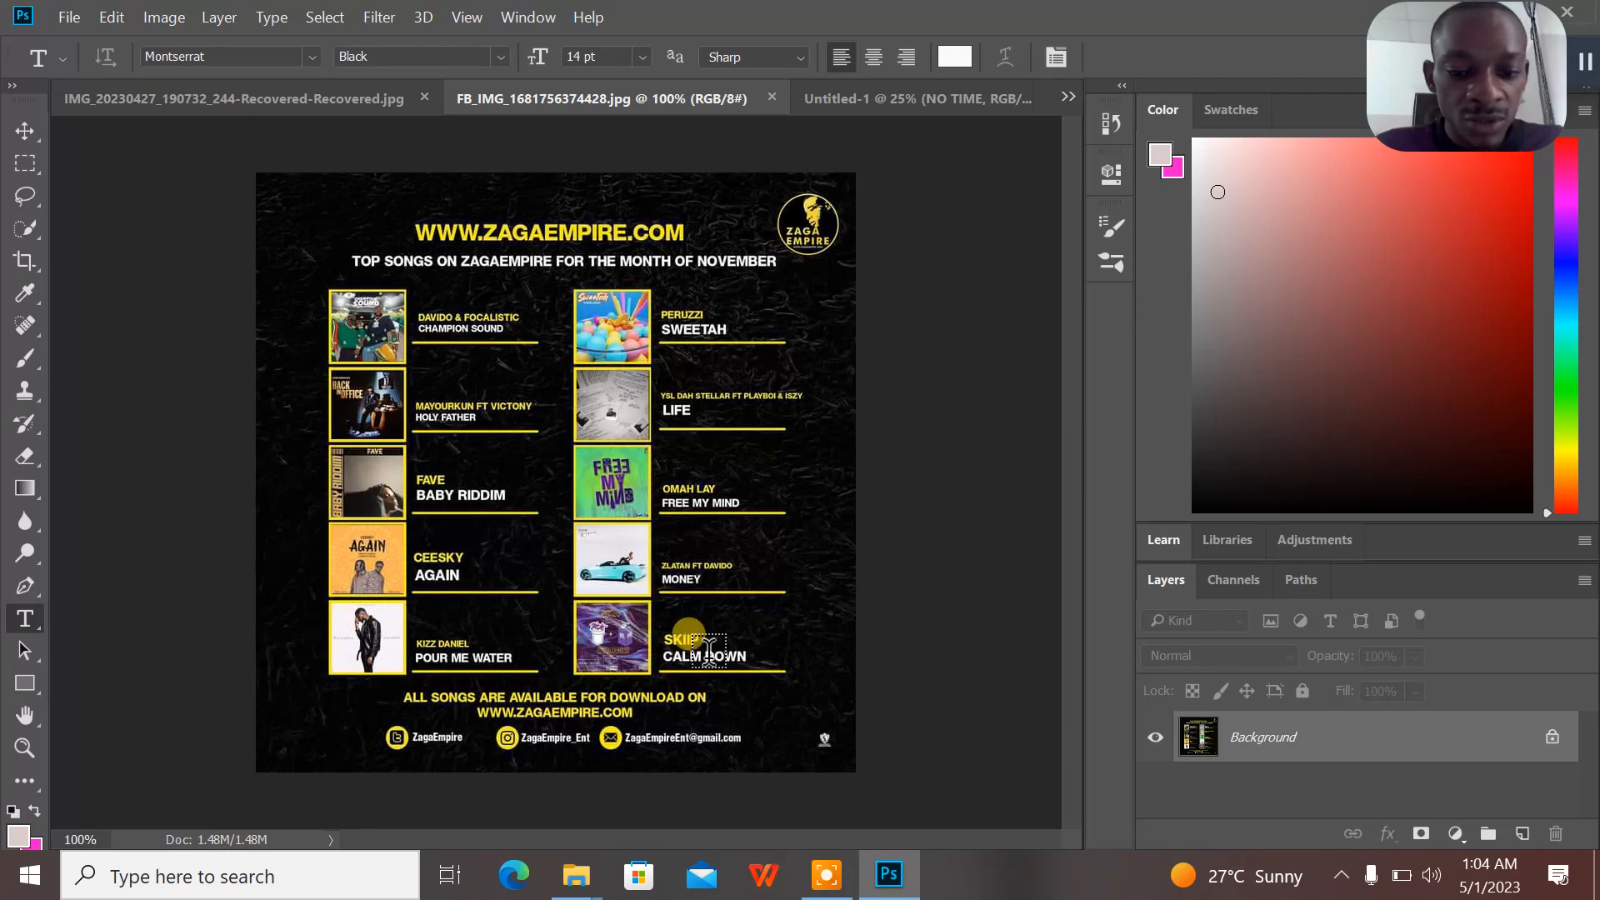
left_click(898, 100)
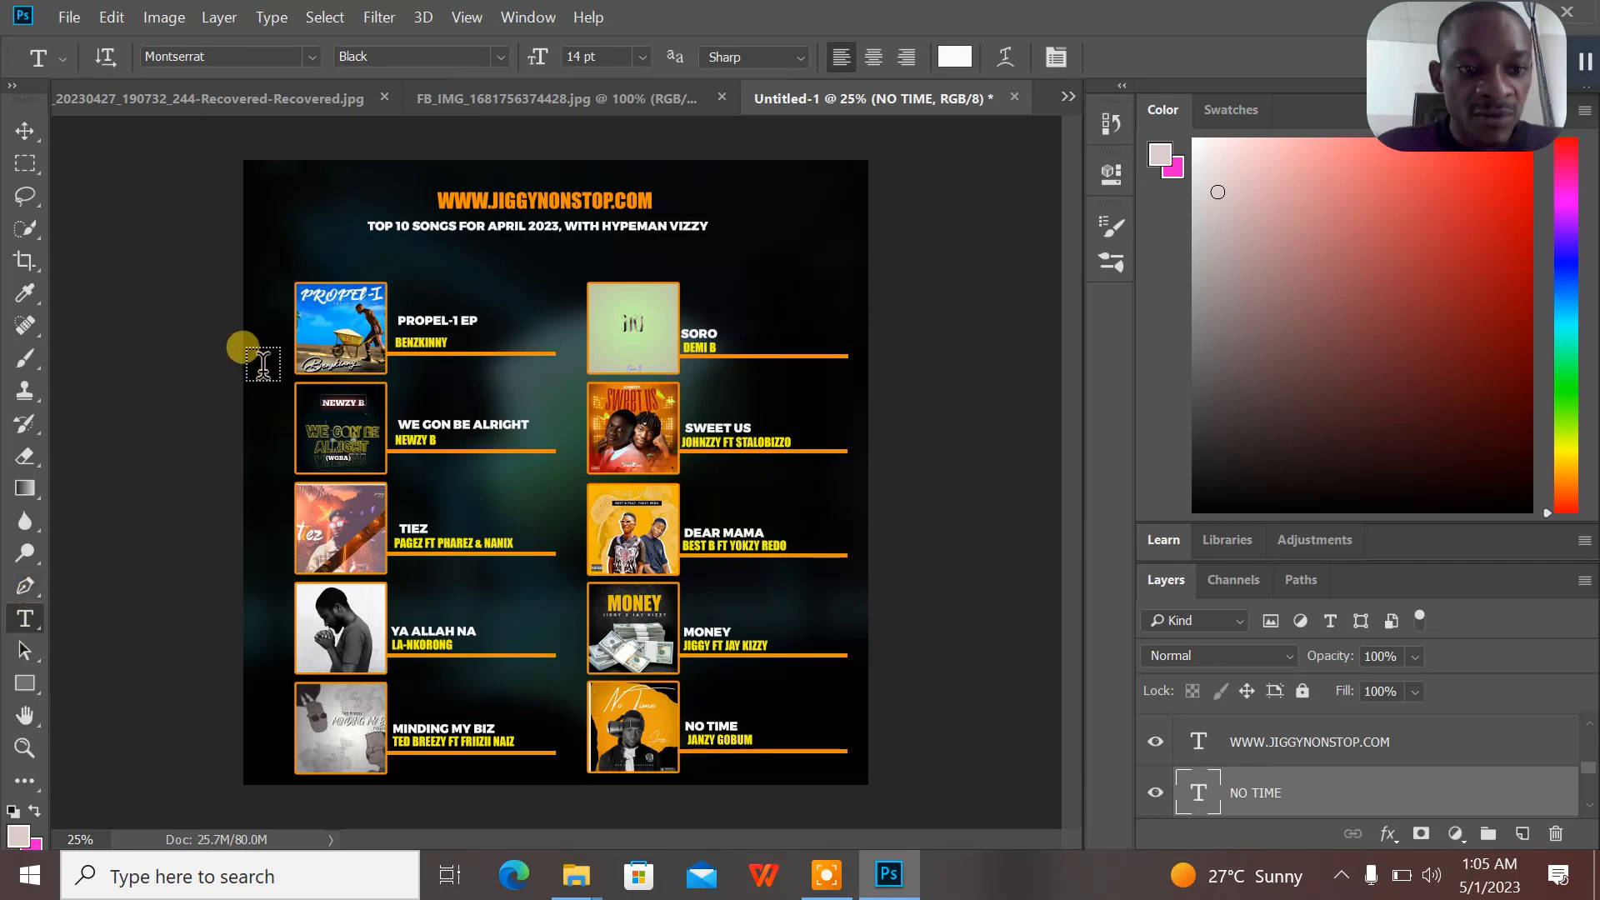
- Add the number "1" as text in the empty area above the right column, set in the Chicago font
left_click(277, 329)
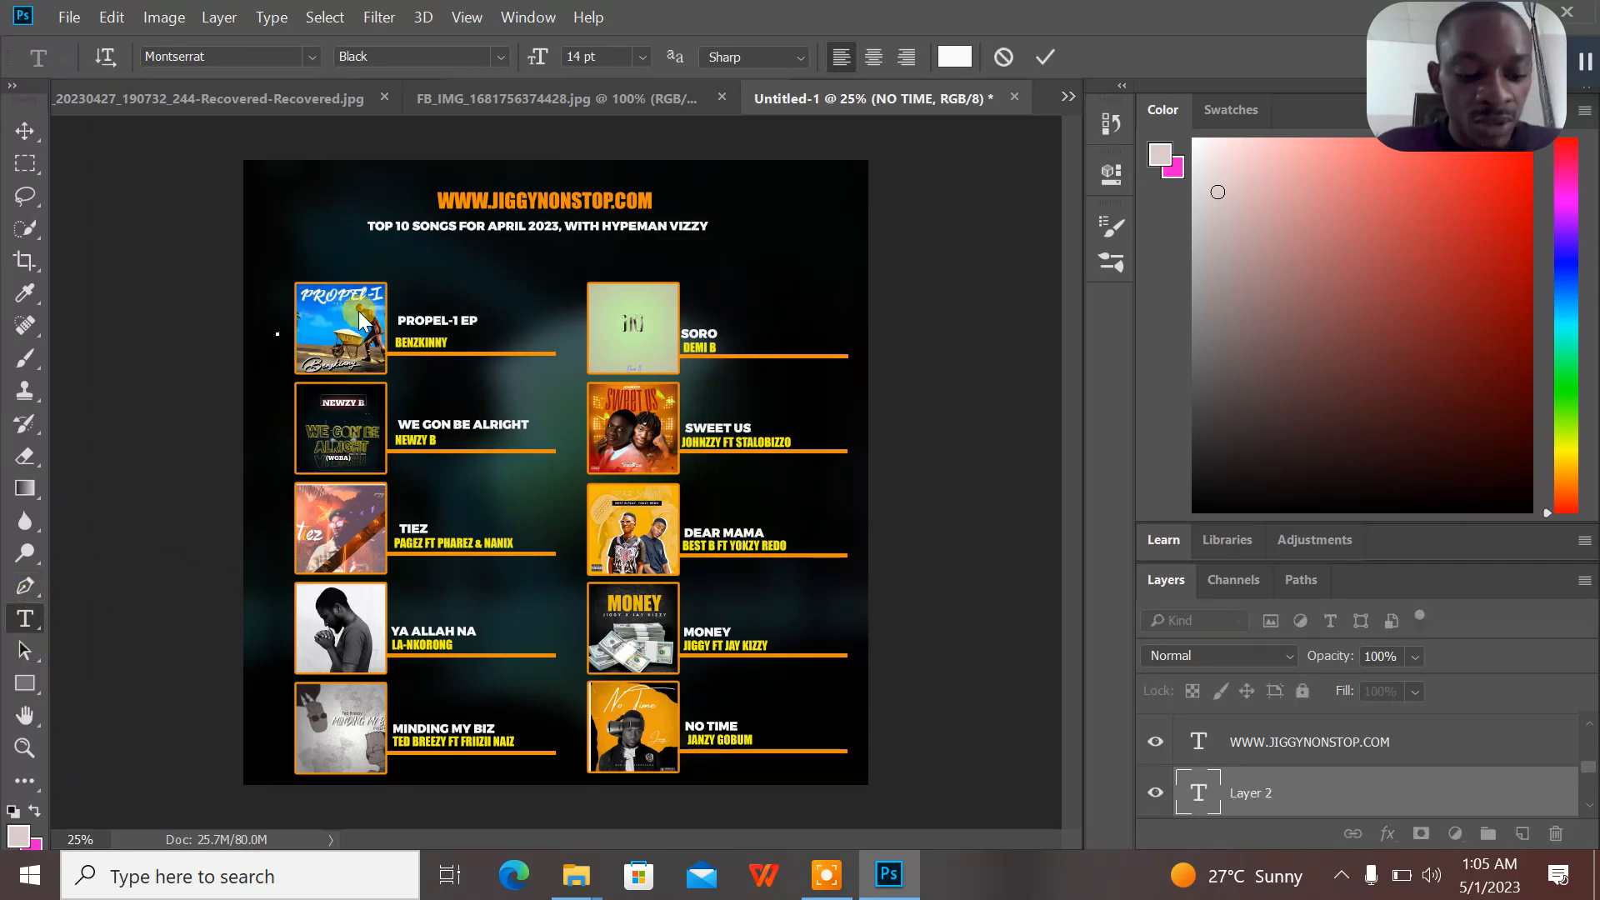
left_click(1046, 55)
left_click(805, 243)
type("1")
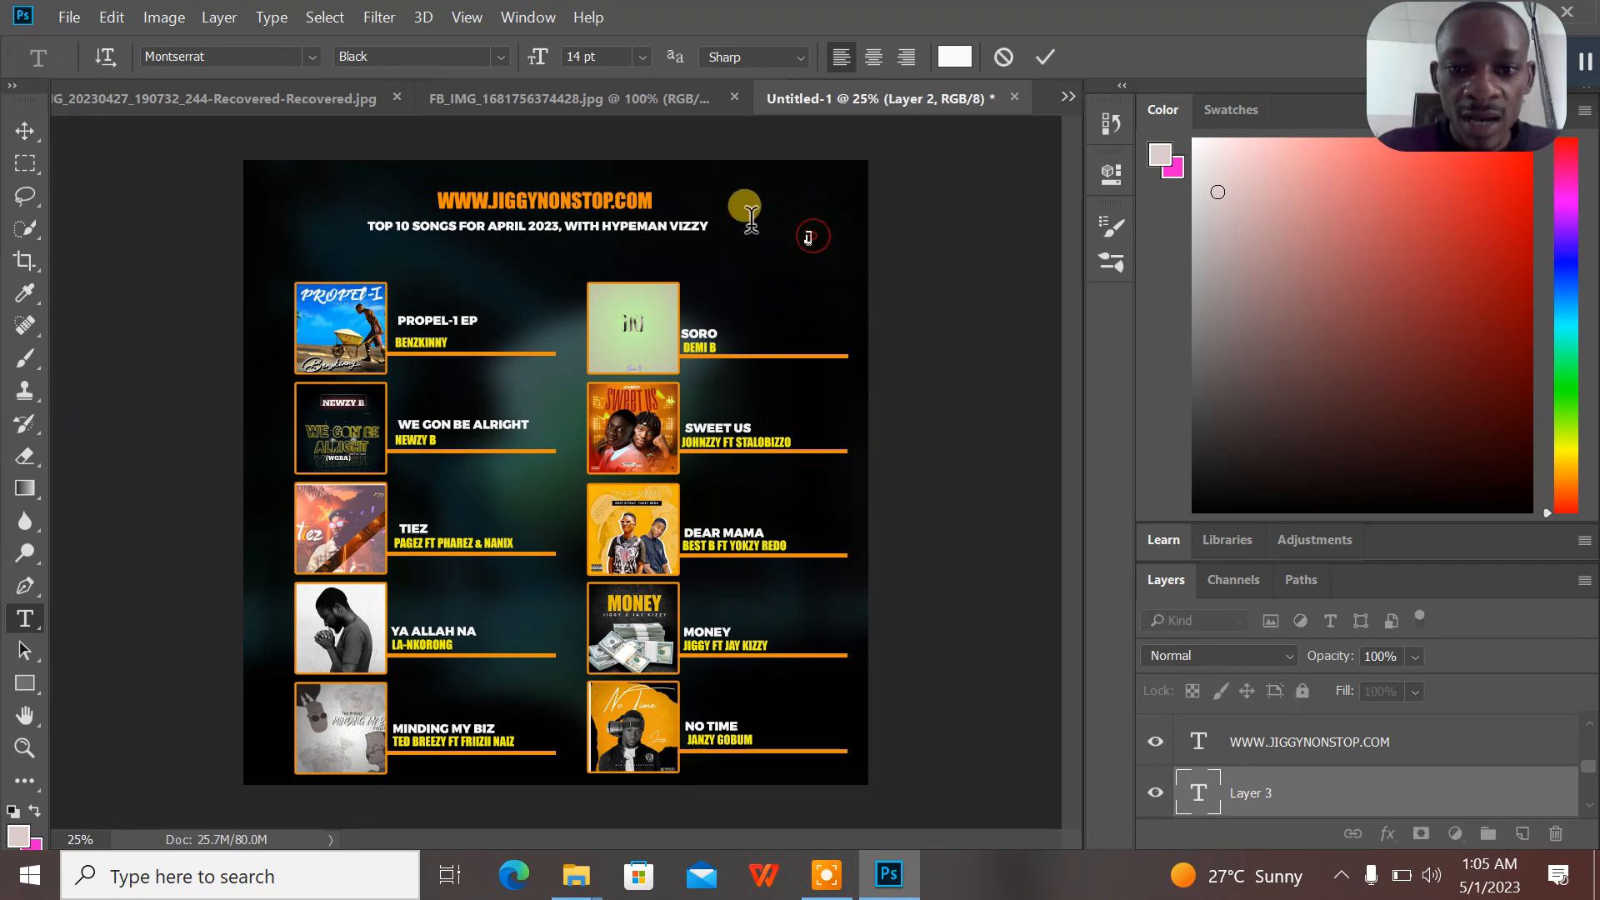
left_click(313, 55)
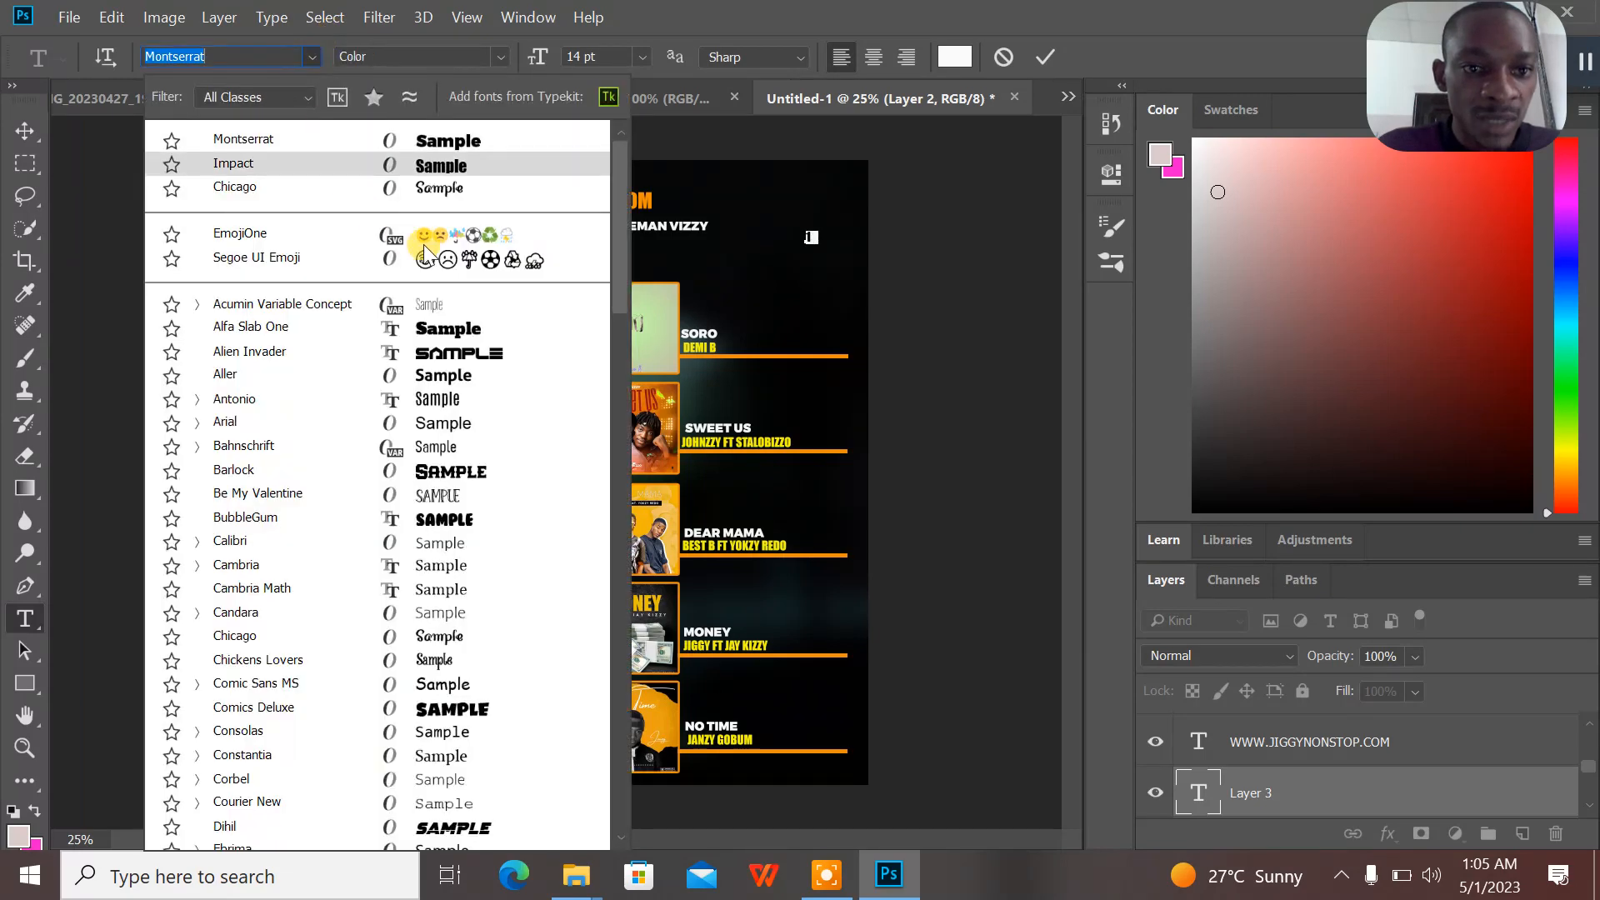
scroll(620, 262, "down", 3)
scroll(607, 282, "up", 2)
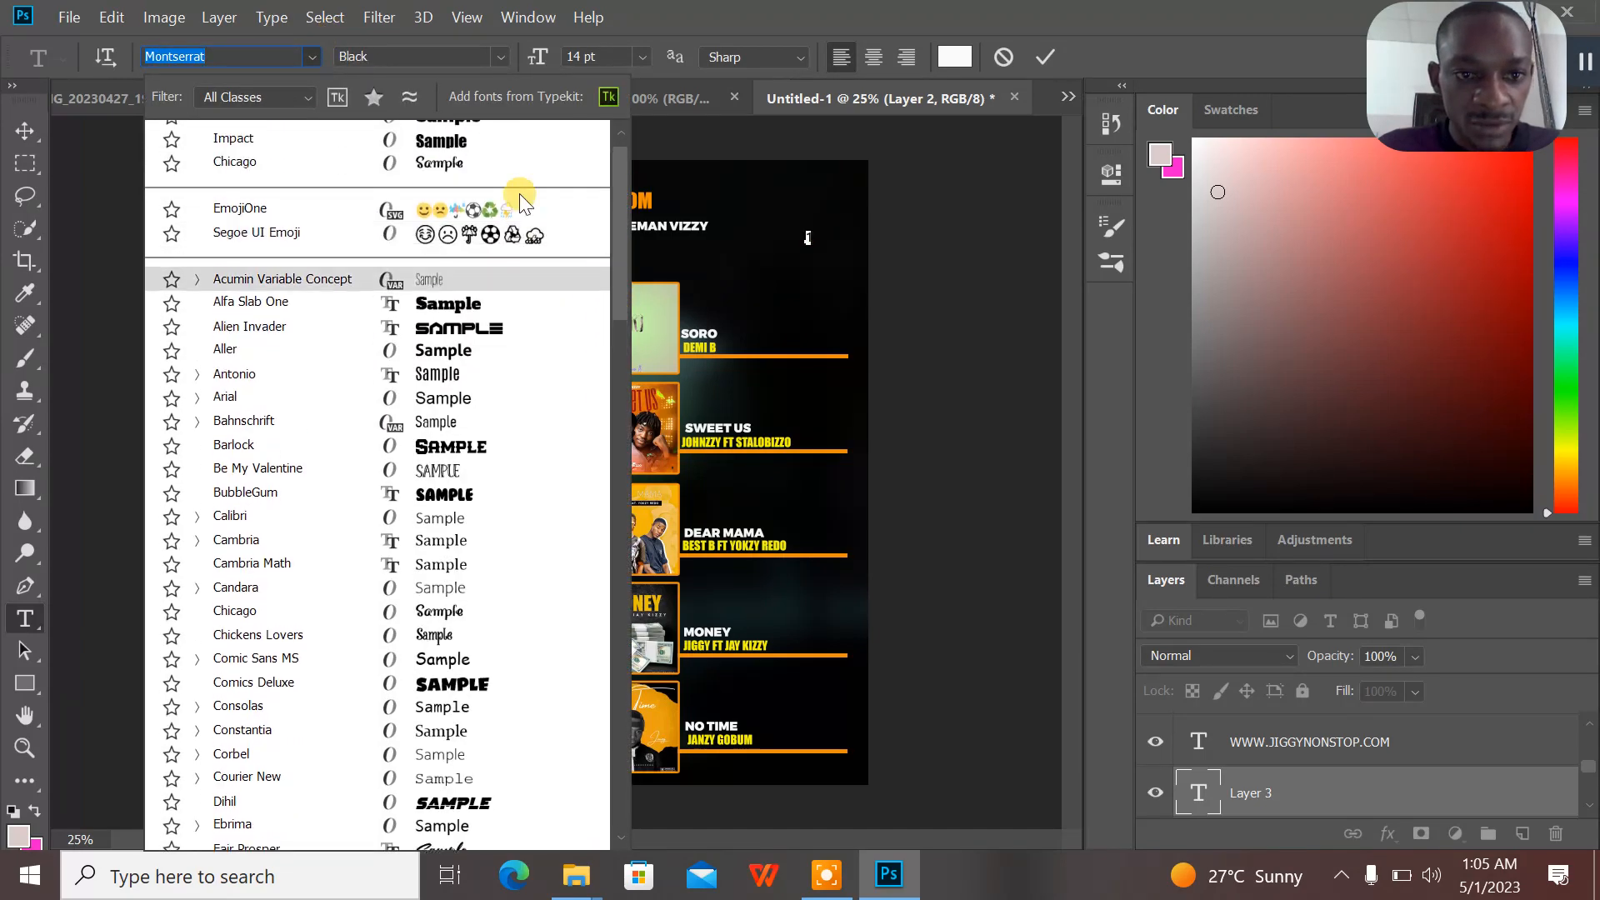
left_click(478, 167)
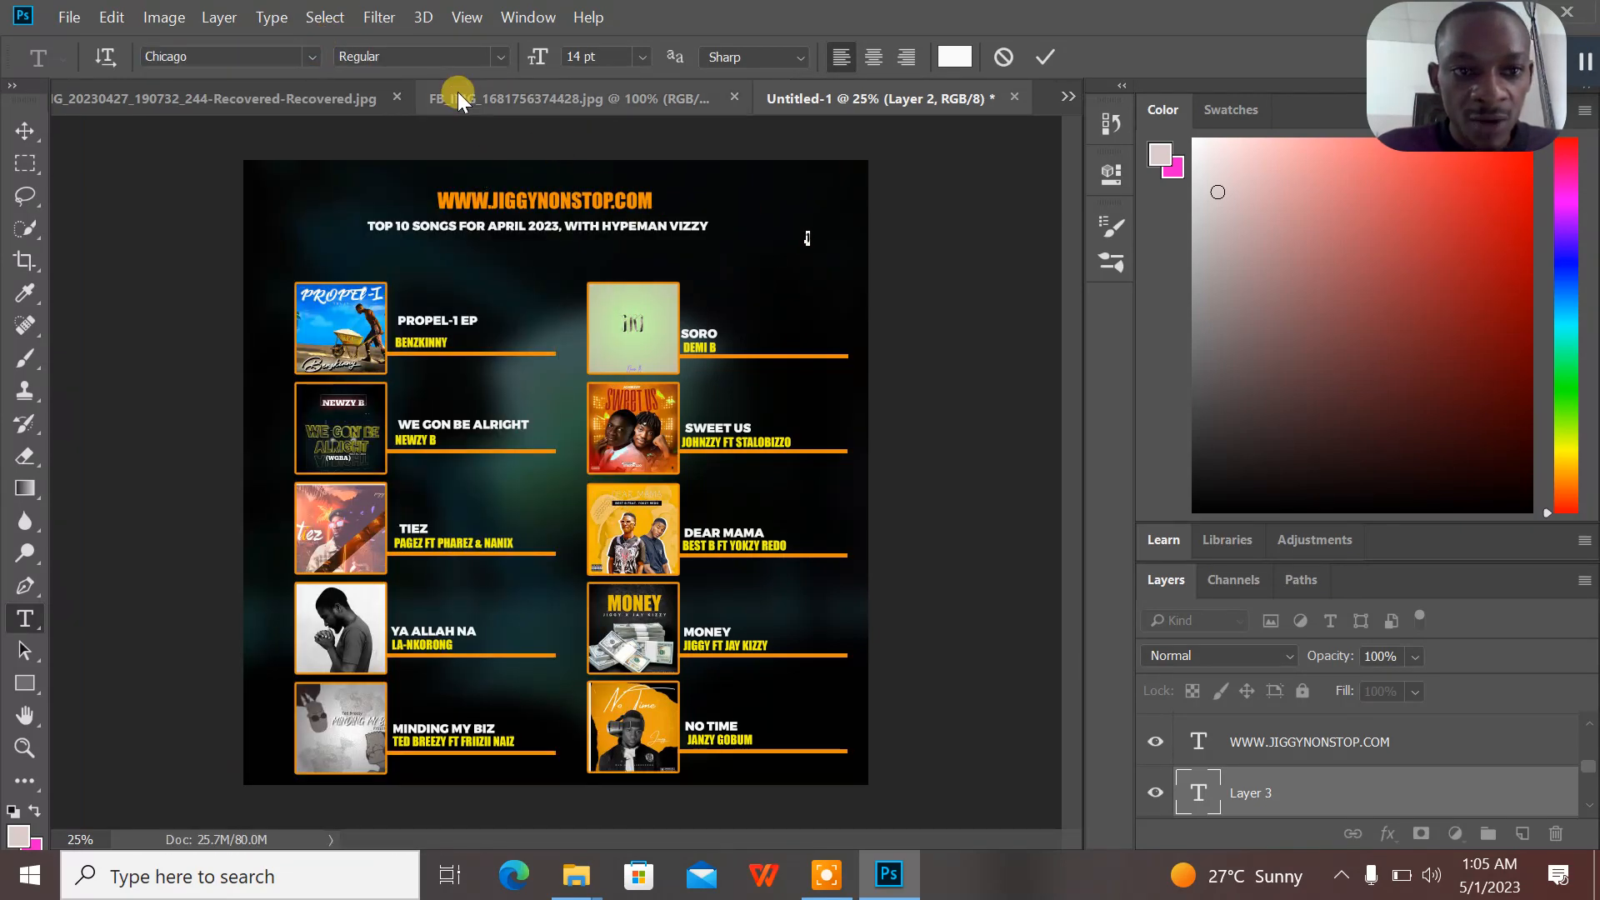
- Set the number "1" to 24 pt and rotate it slightly
left_click(640, 57)
left_click(618, 258)
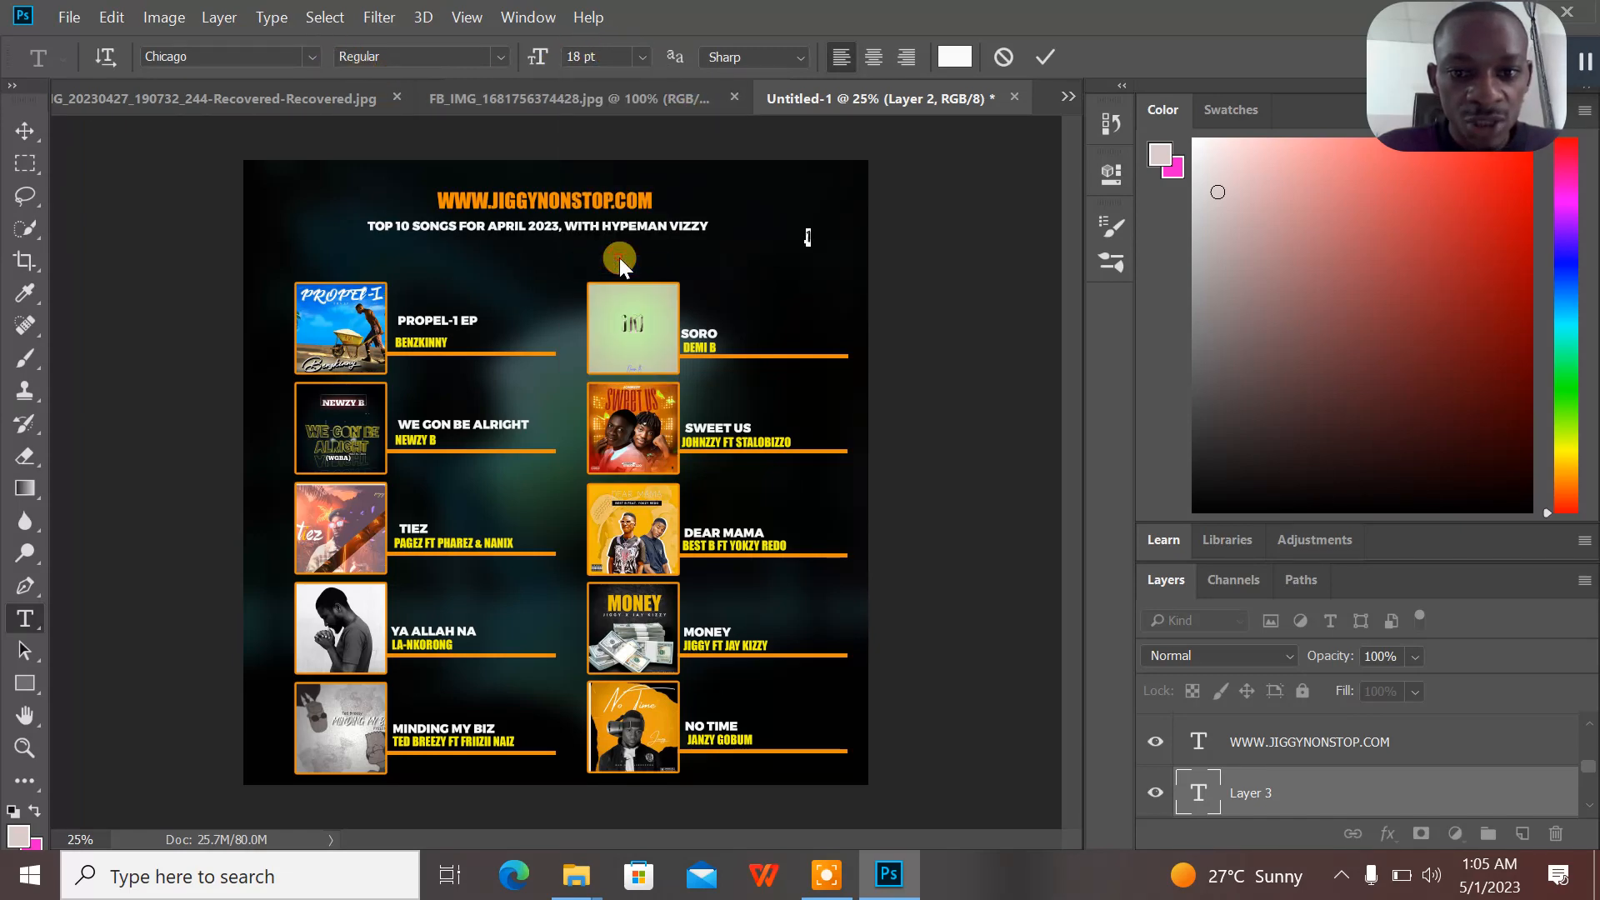
left_click(642, 65)
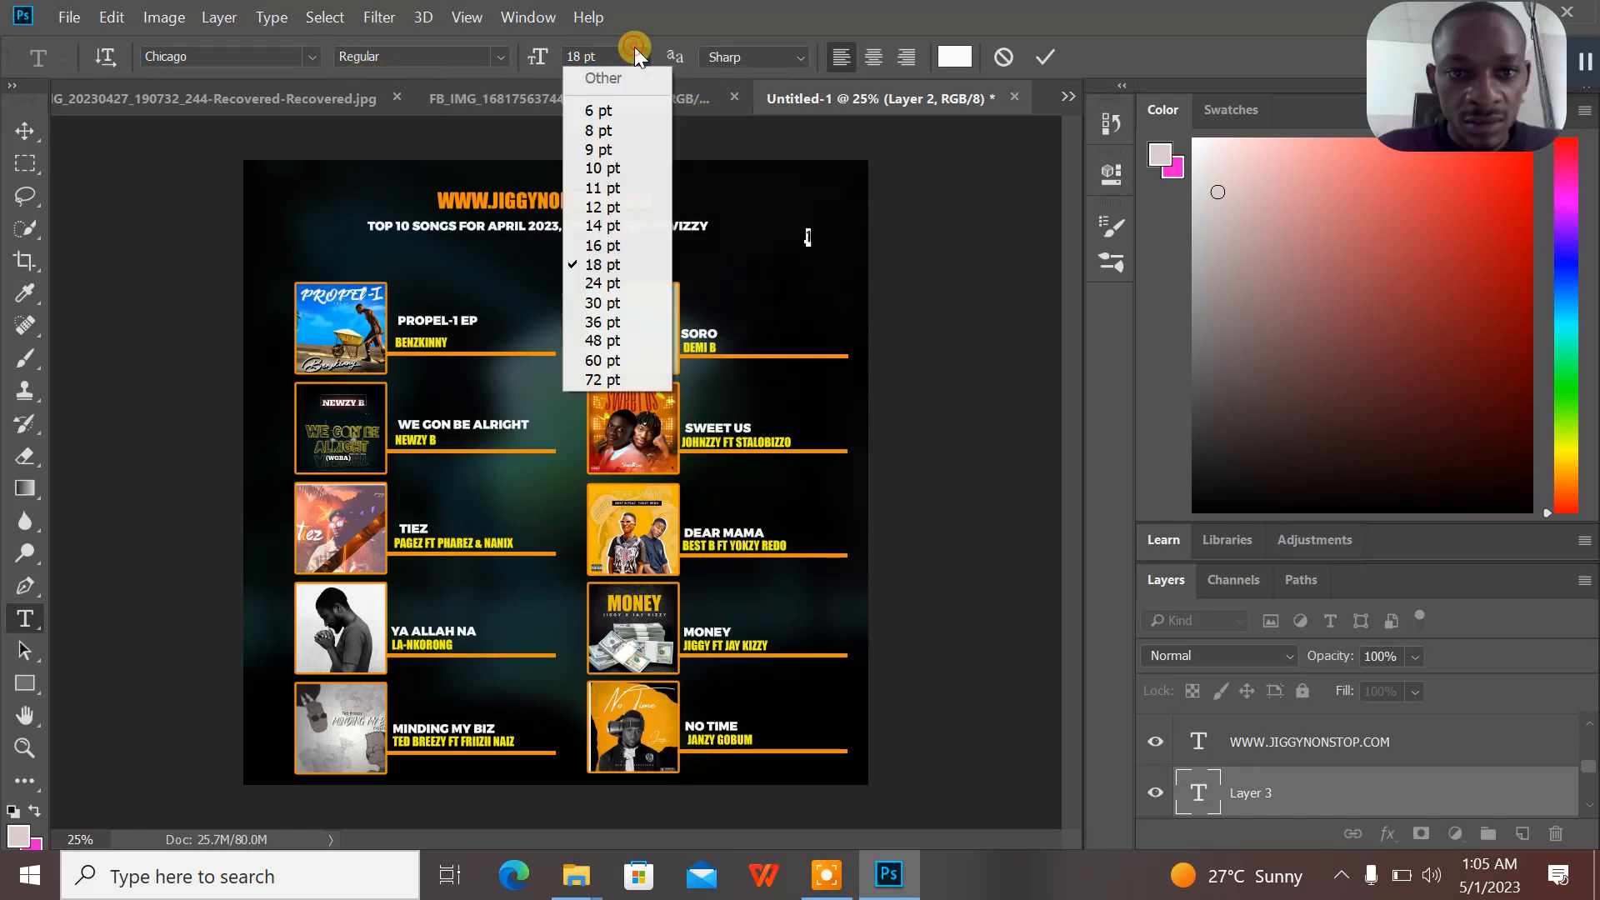
left_click(639, 288)
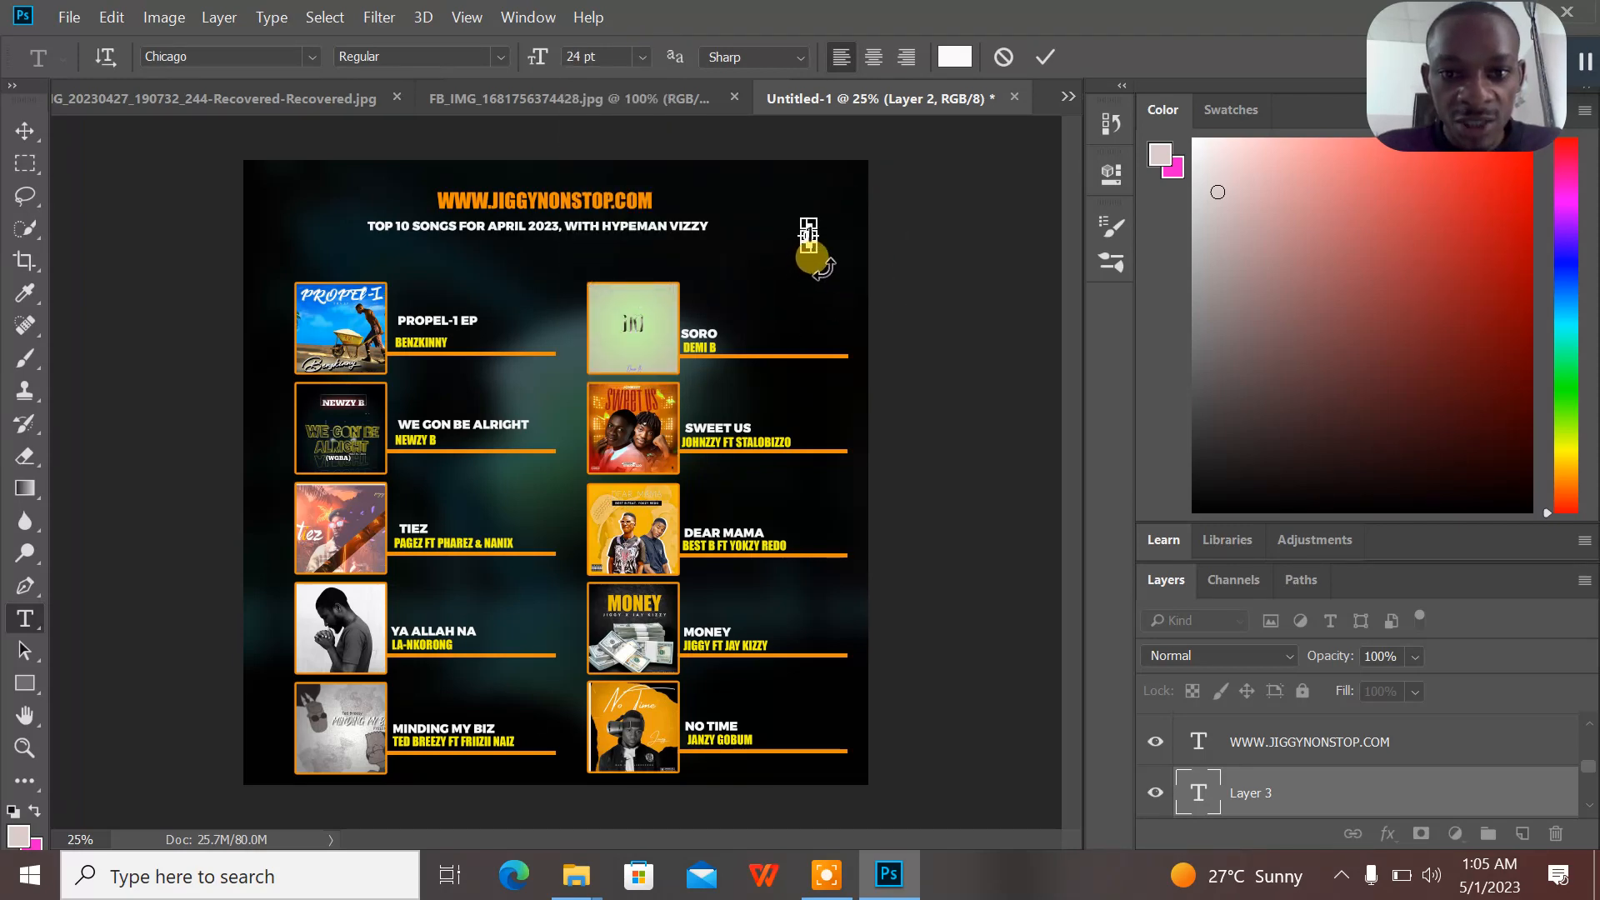
left_click_drag(811, 257, 821, 263)
left_click(954, 58)
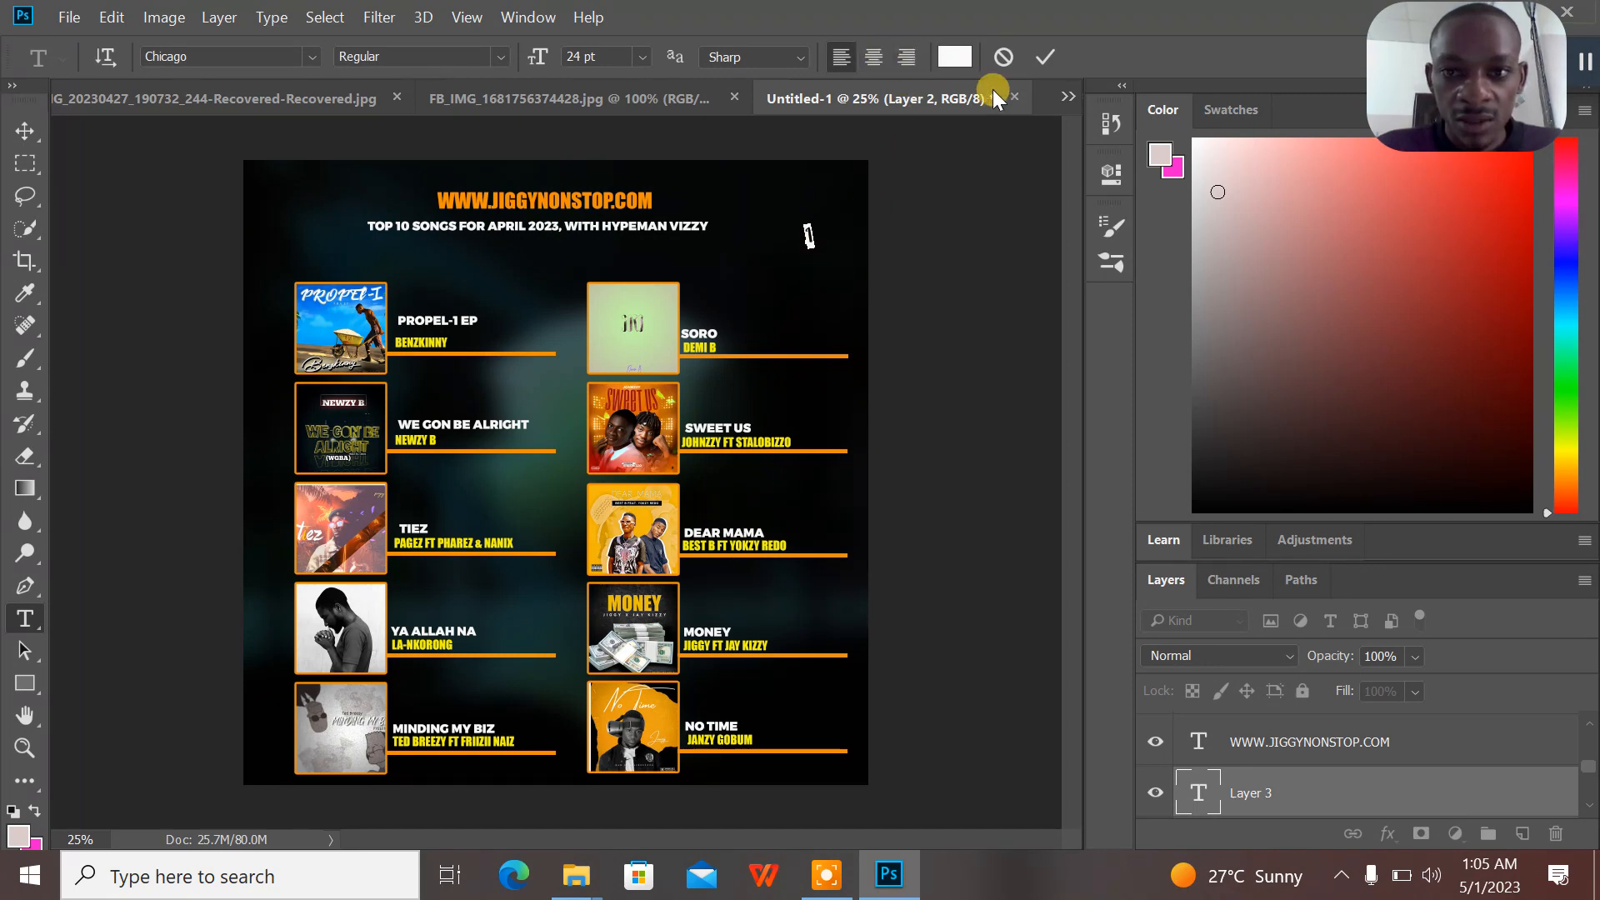
- Move the "1" beside the upper-left corner of the PROPEL-1 cover and place its layer above the benzkinny layer
left_click_drag(813, 245, 571, 385)
left_click_drag(325, 365, 309, 318)
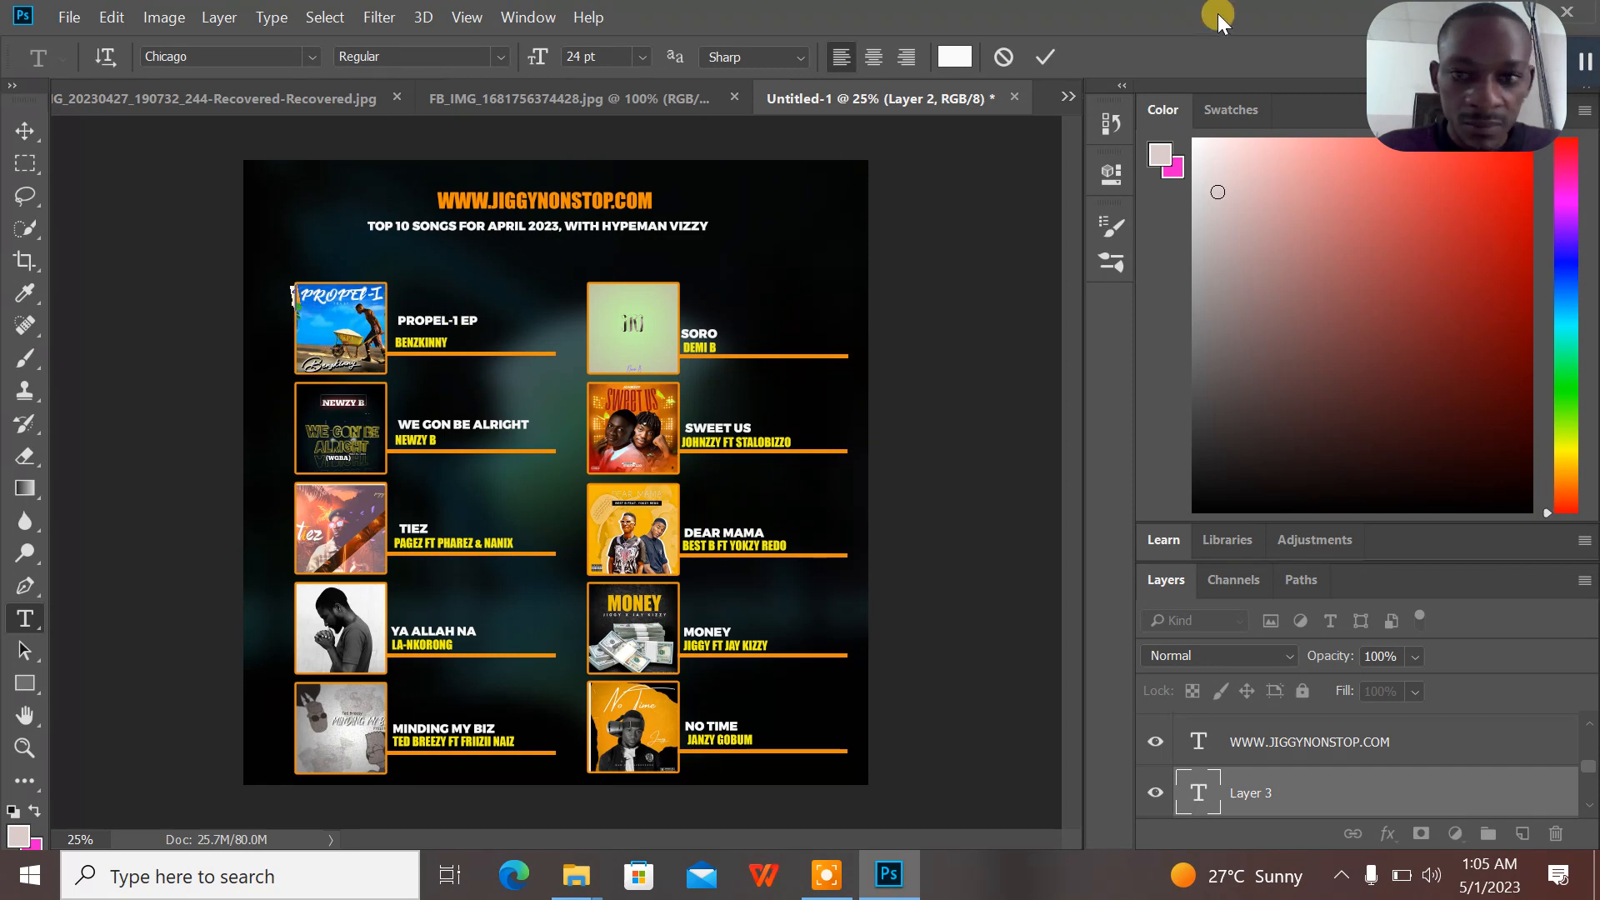
left_click(1045, 59)
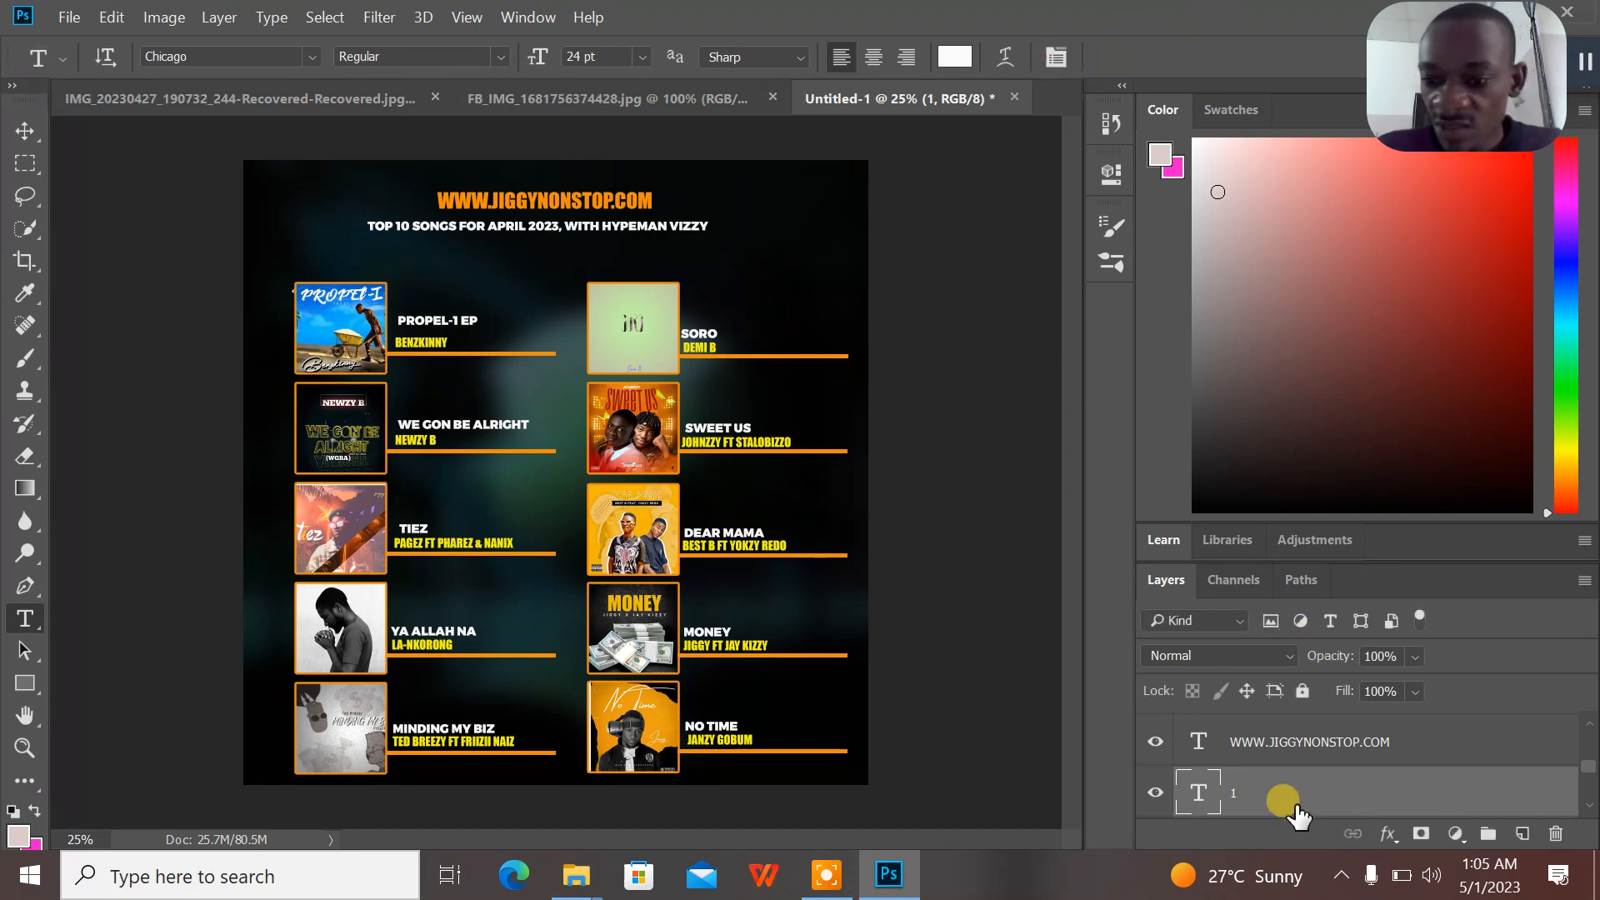
left_click_drag(1285, 812, 1245, 704)
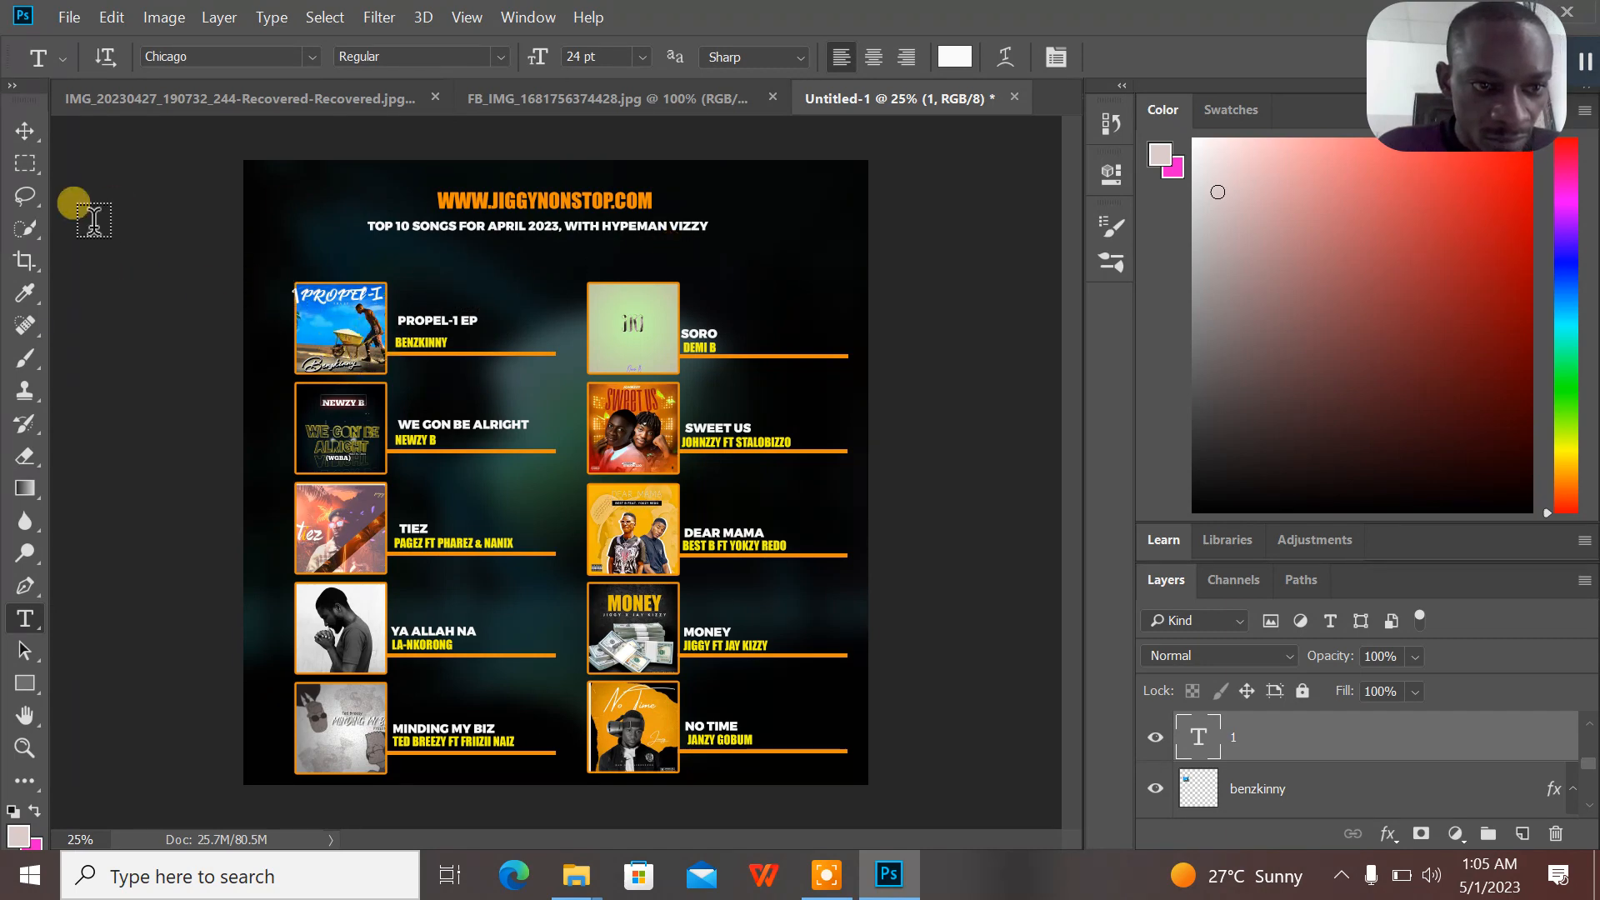
left_click(25, 133)
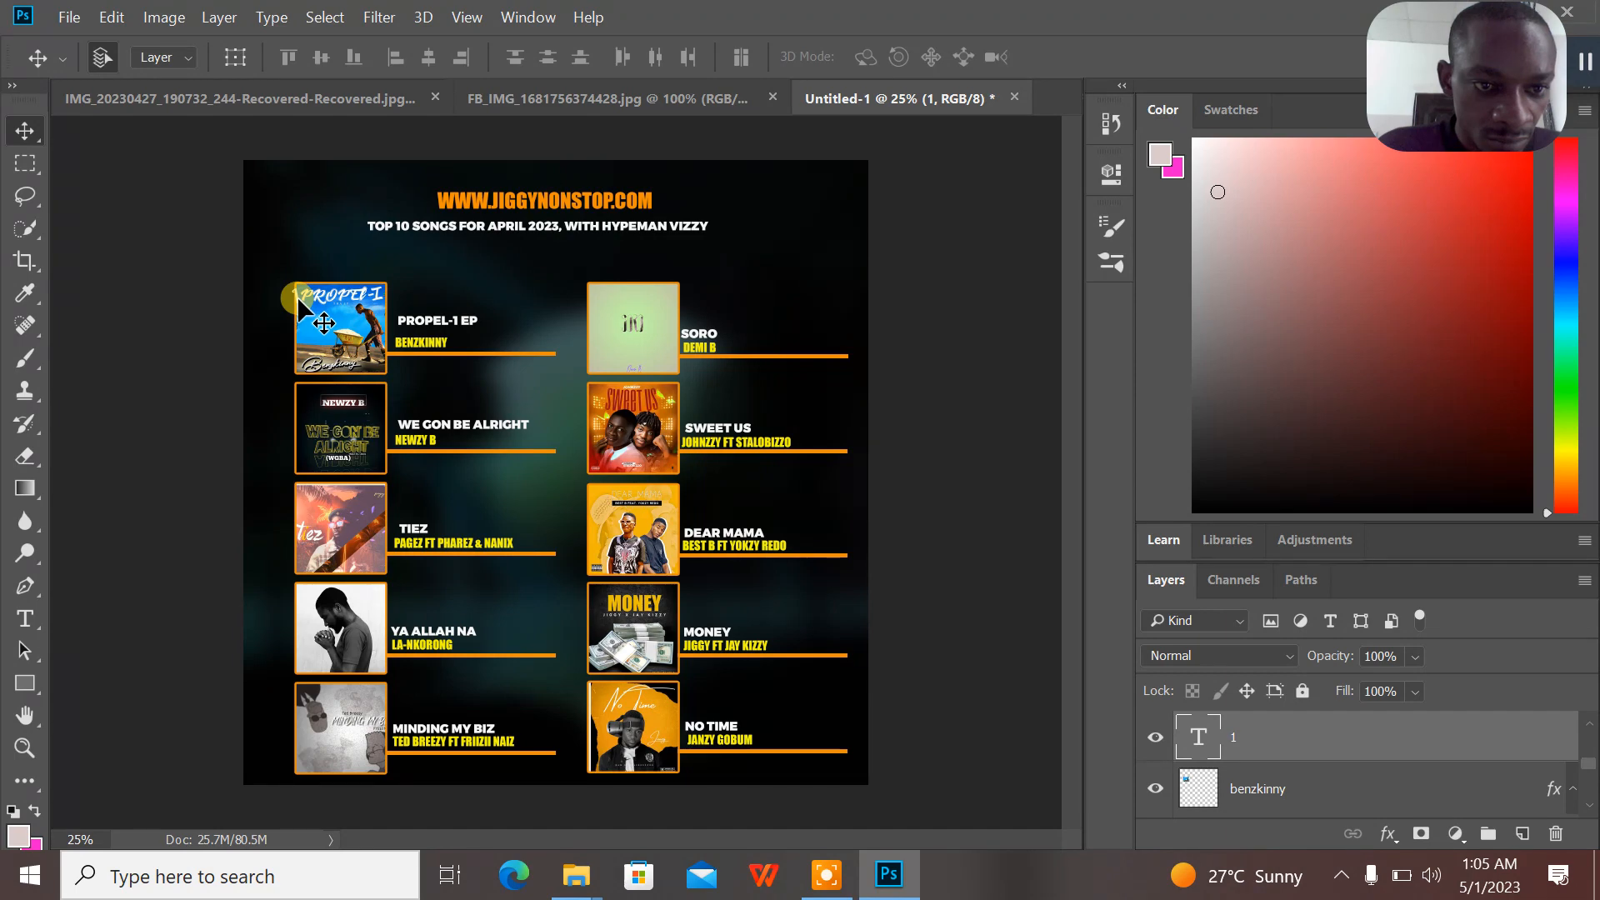
left_click_drag(298, 298, 291, 299)
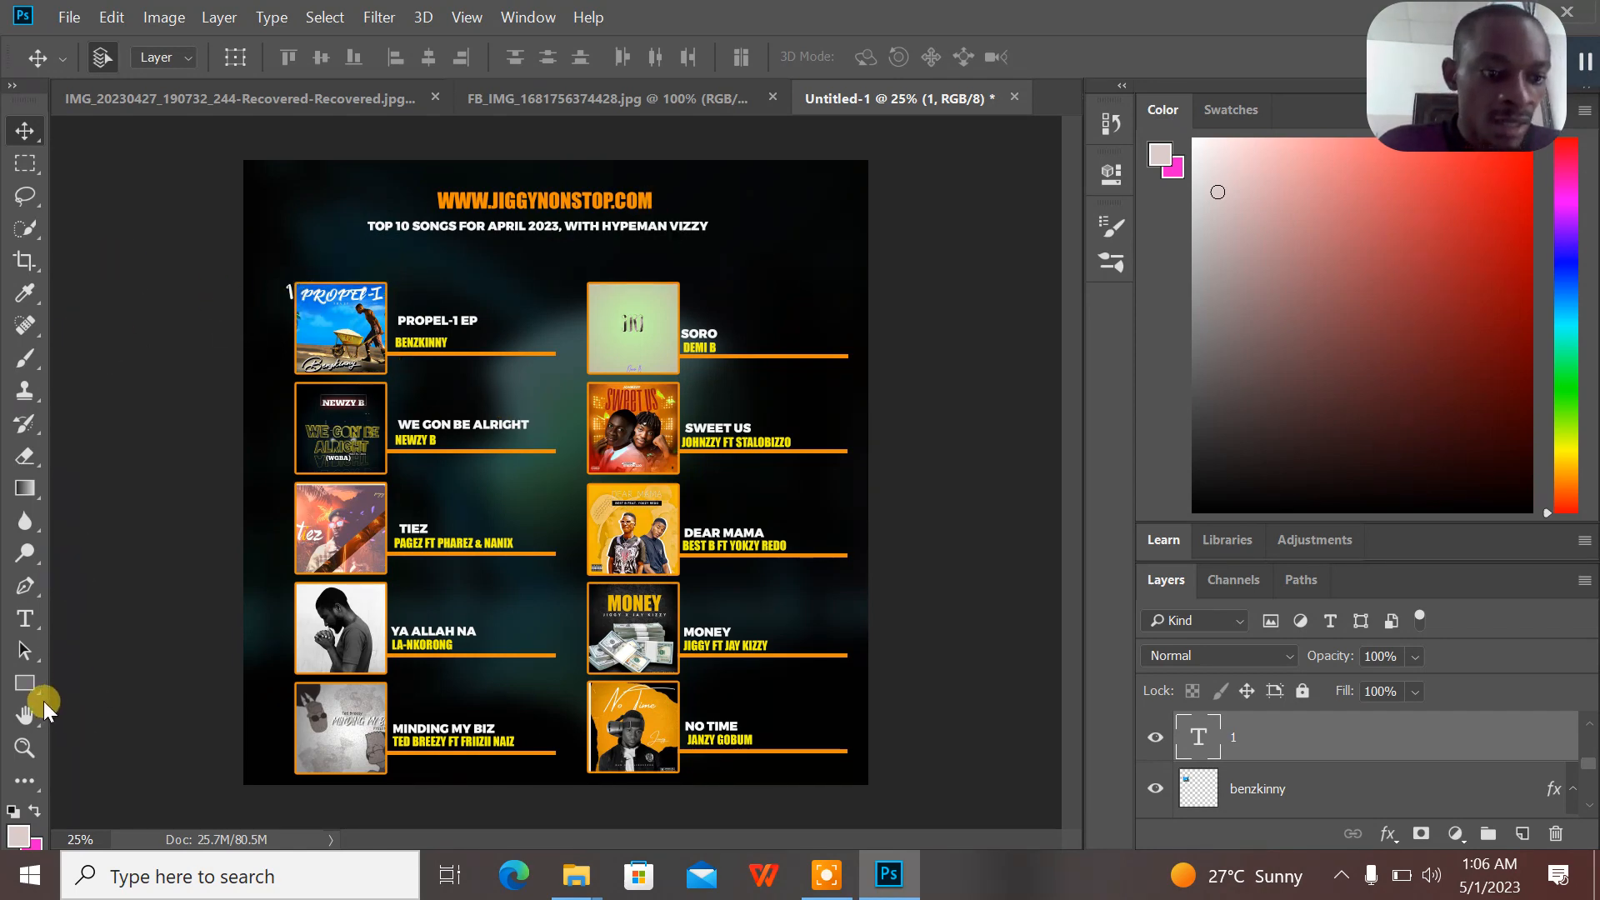
- Add the number "2" in the same style at the upper-left corner of the second left-column cover
left_click(24, 618)
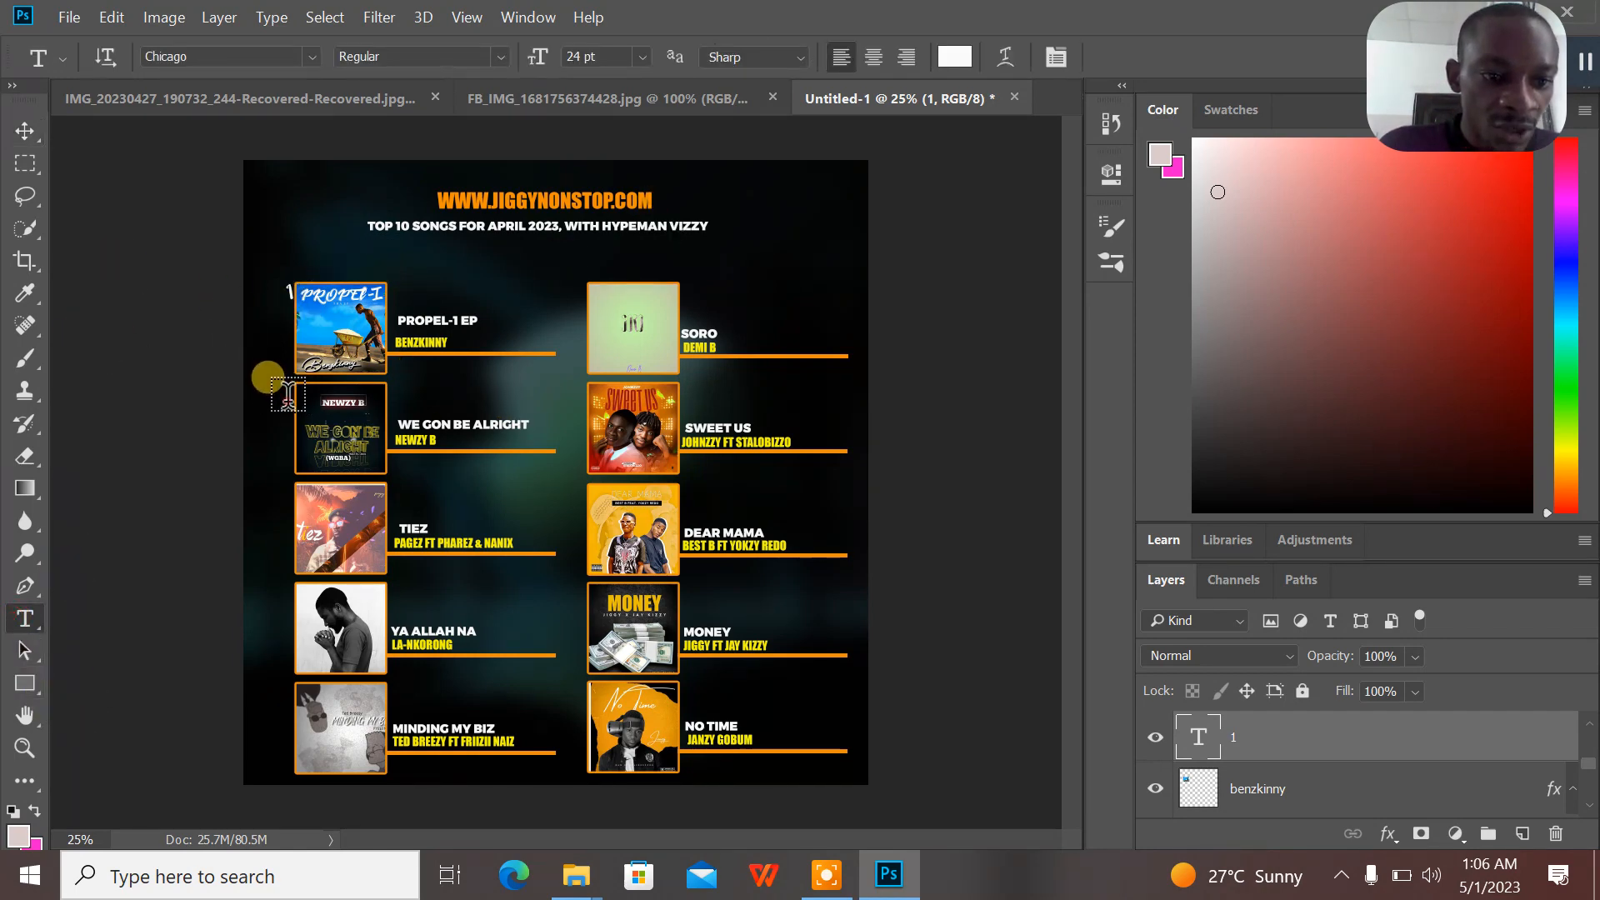
left_click(292, 397)
type("2")
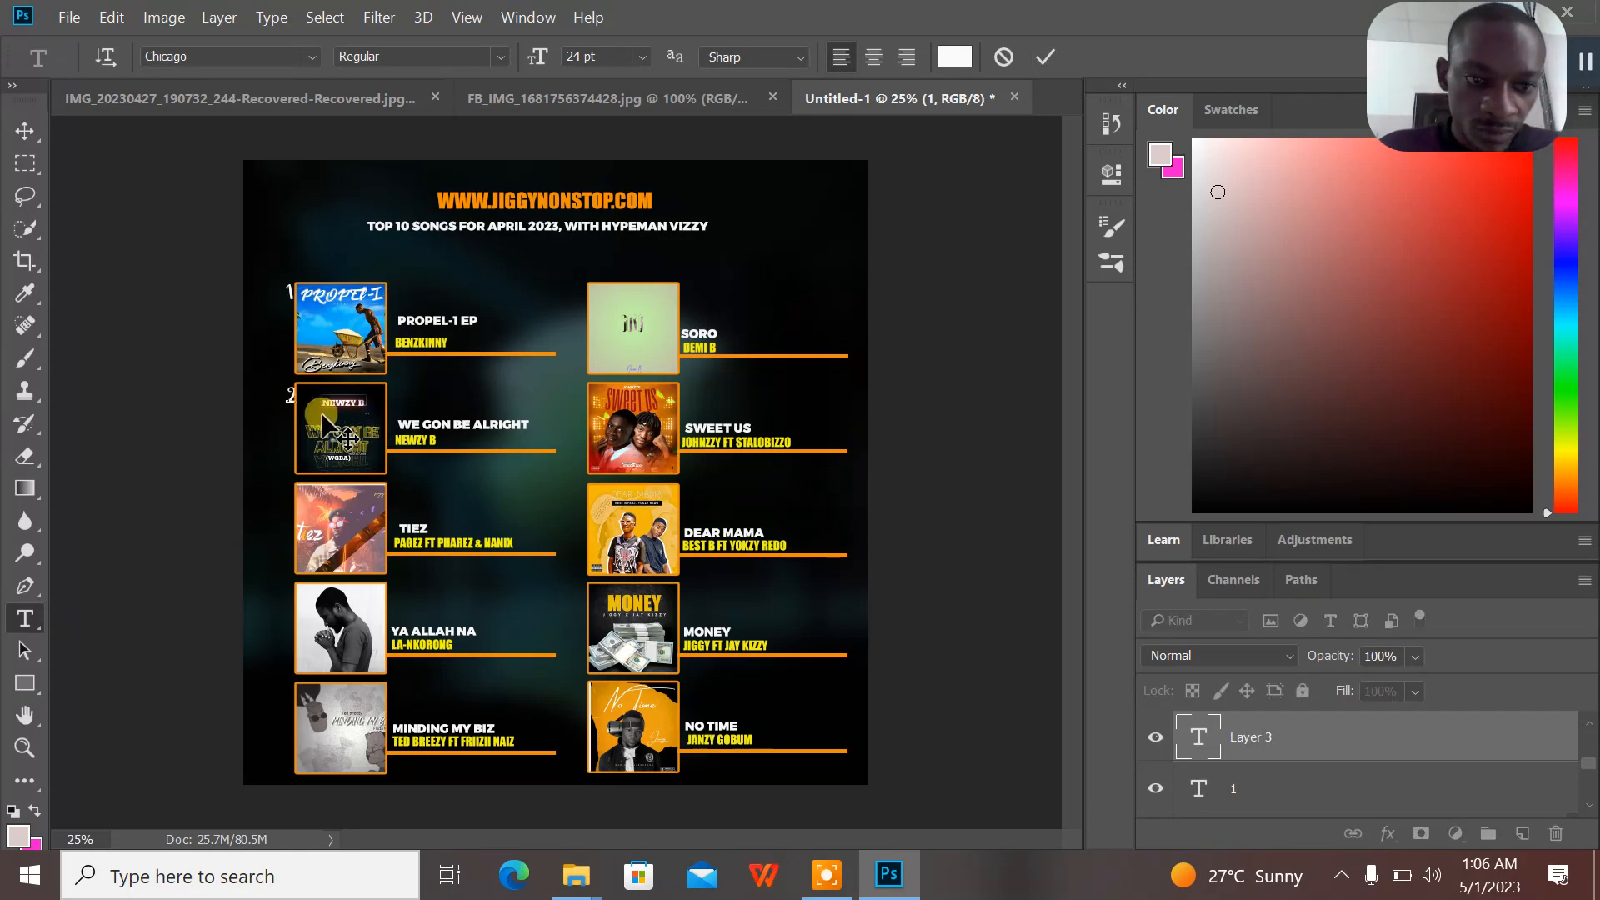
key("ctrl")
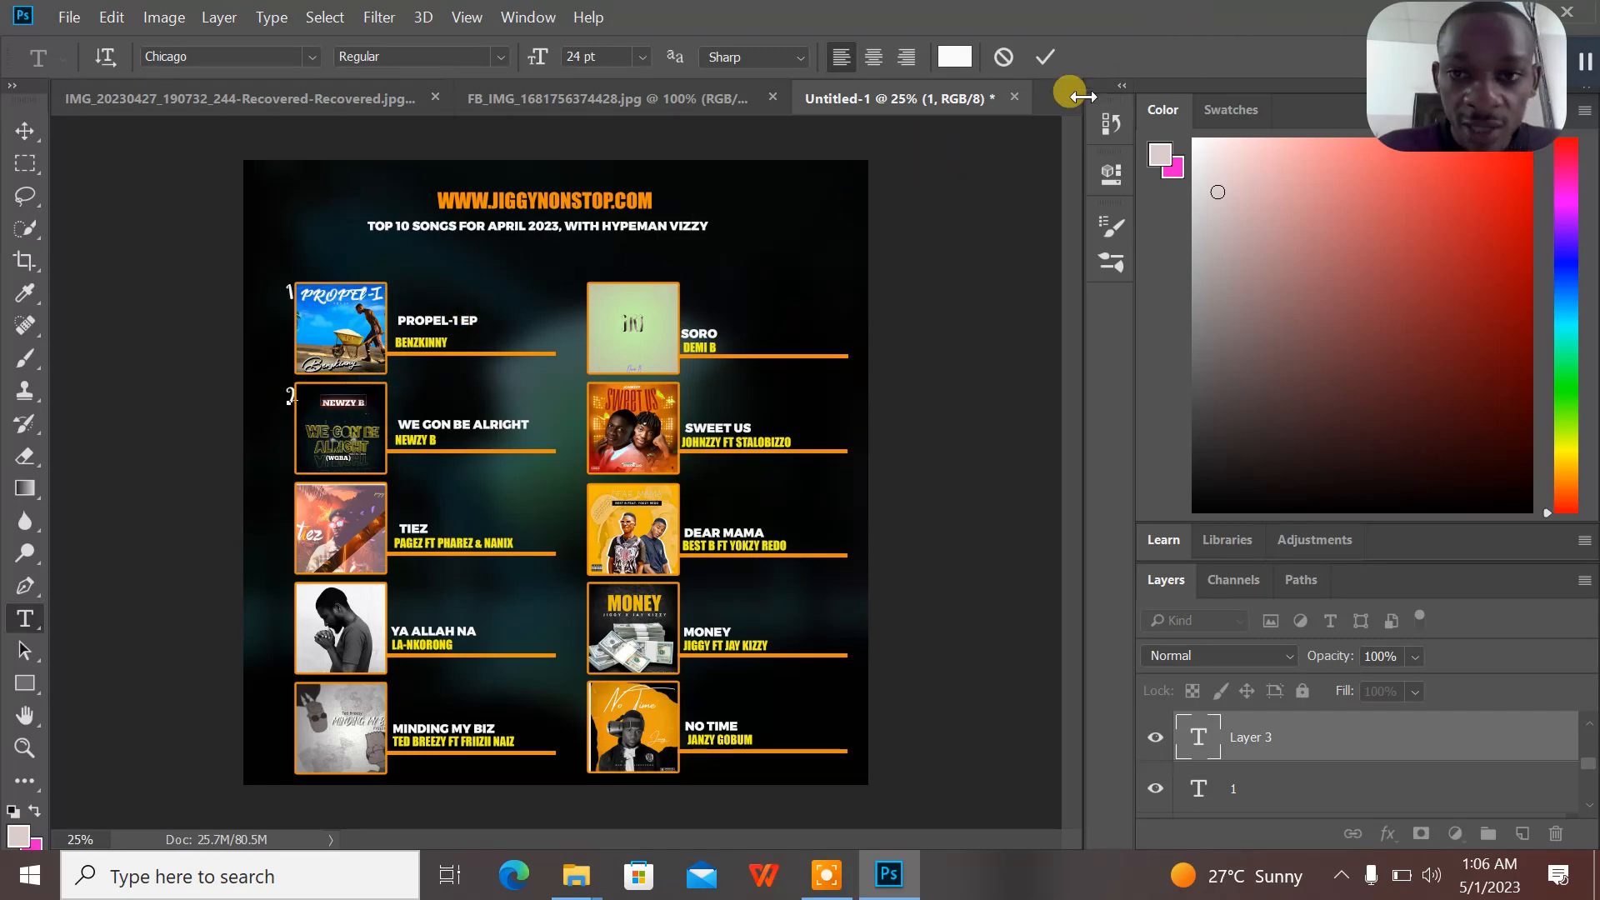
left_click(1045, 56)
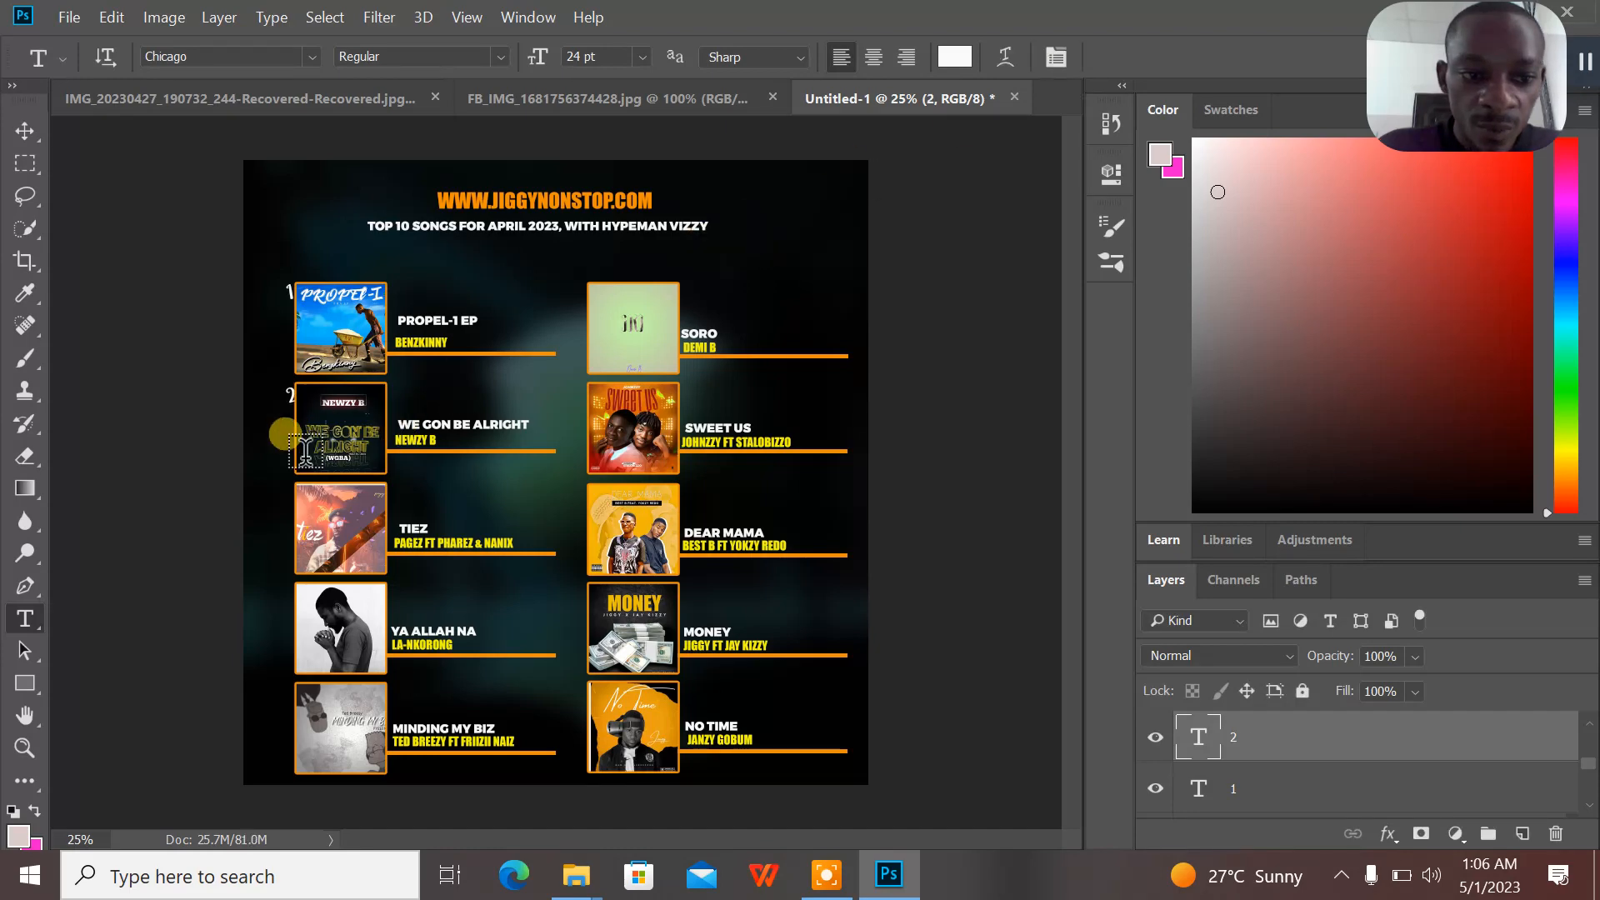
left_click(293, 504)
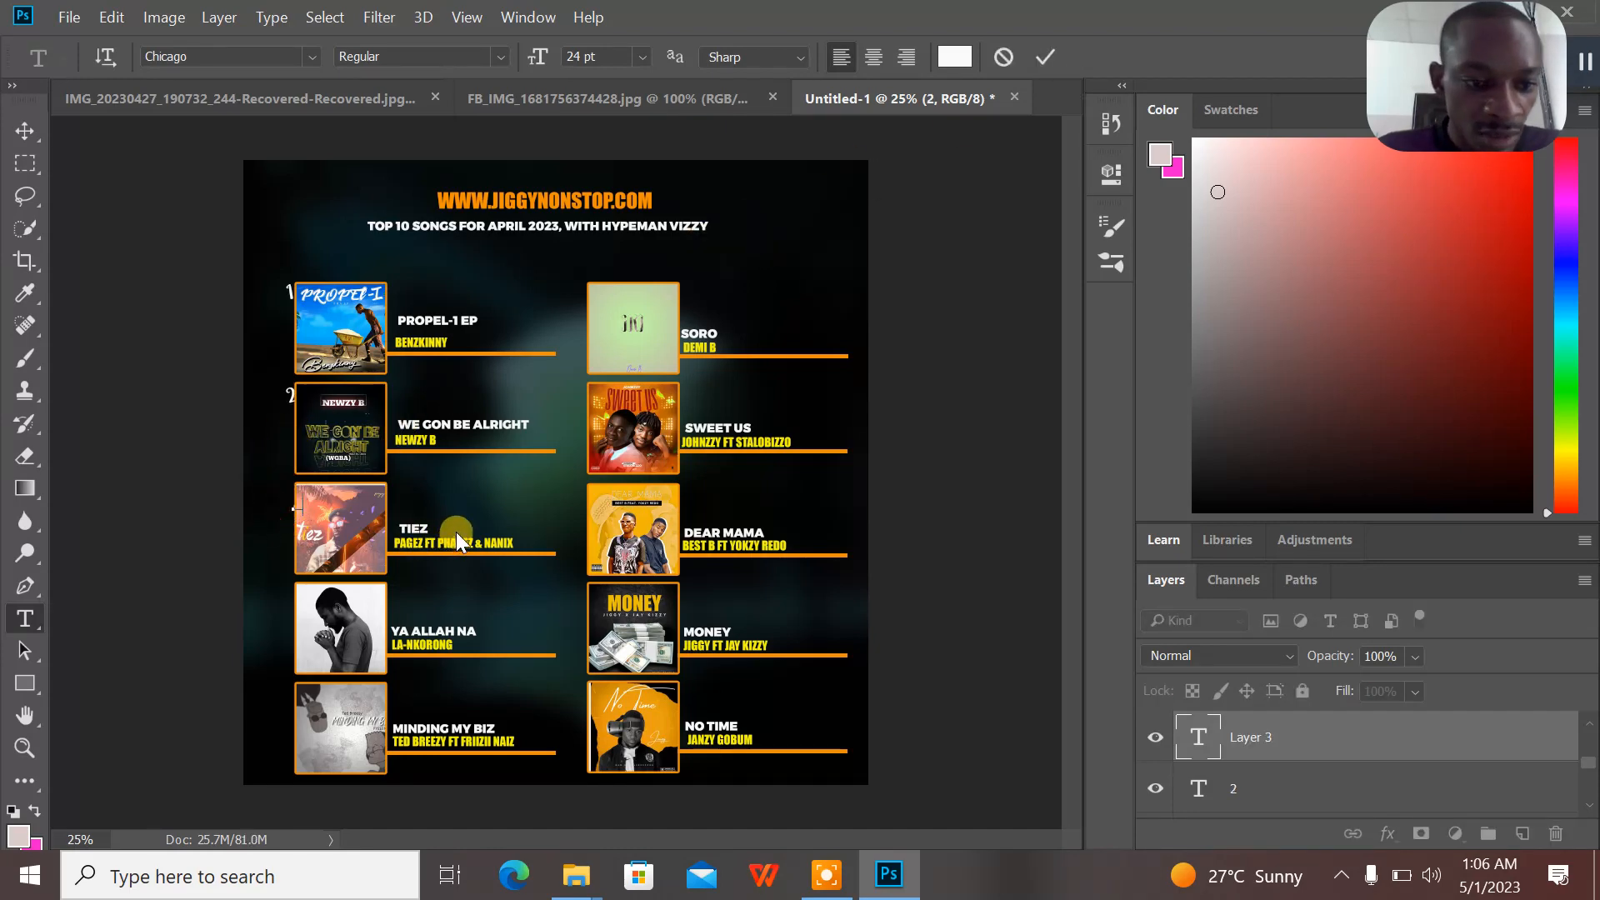
type("3")
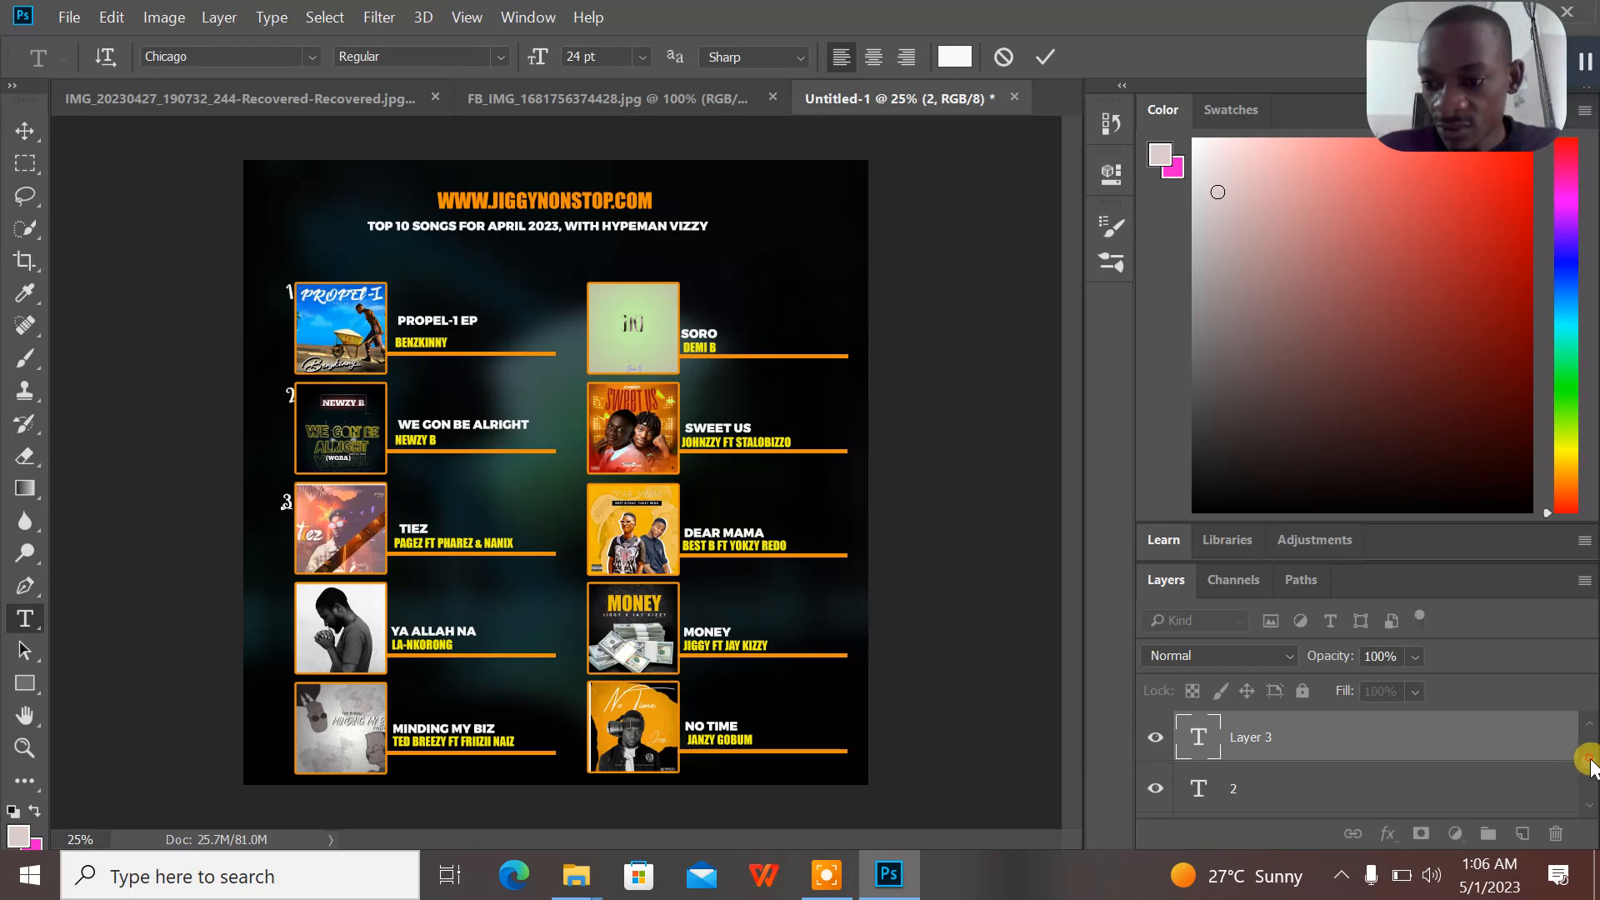
scroll(1582, 761, "down", 3)
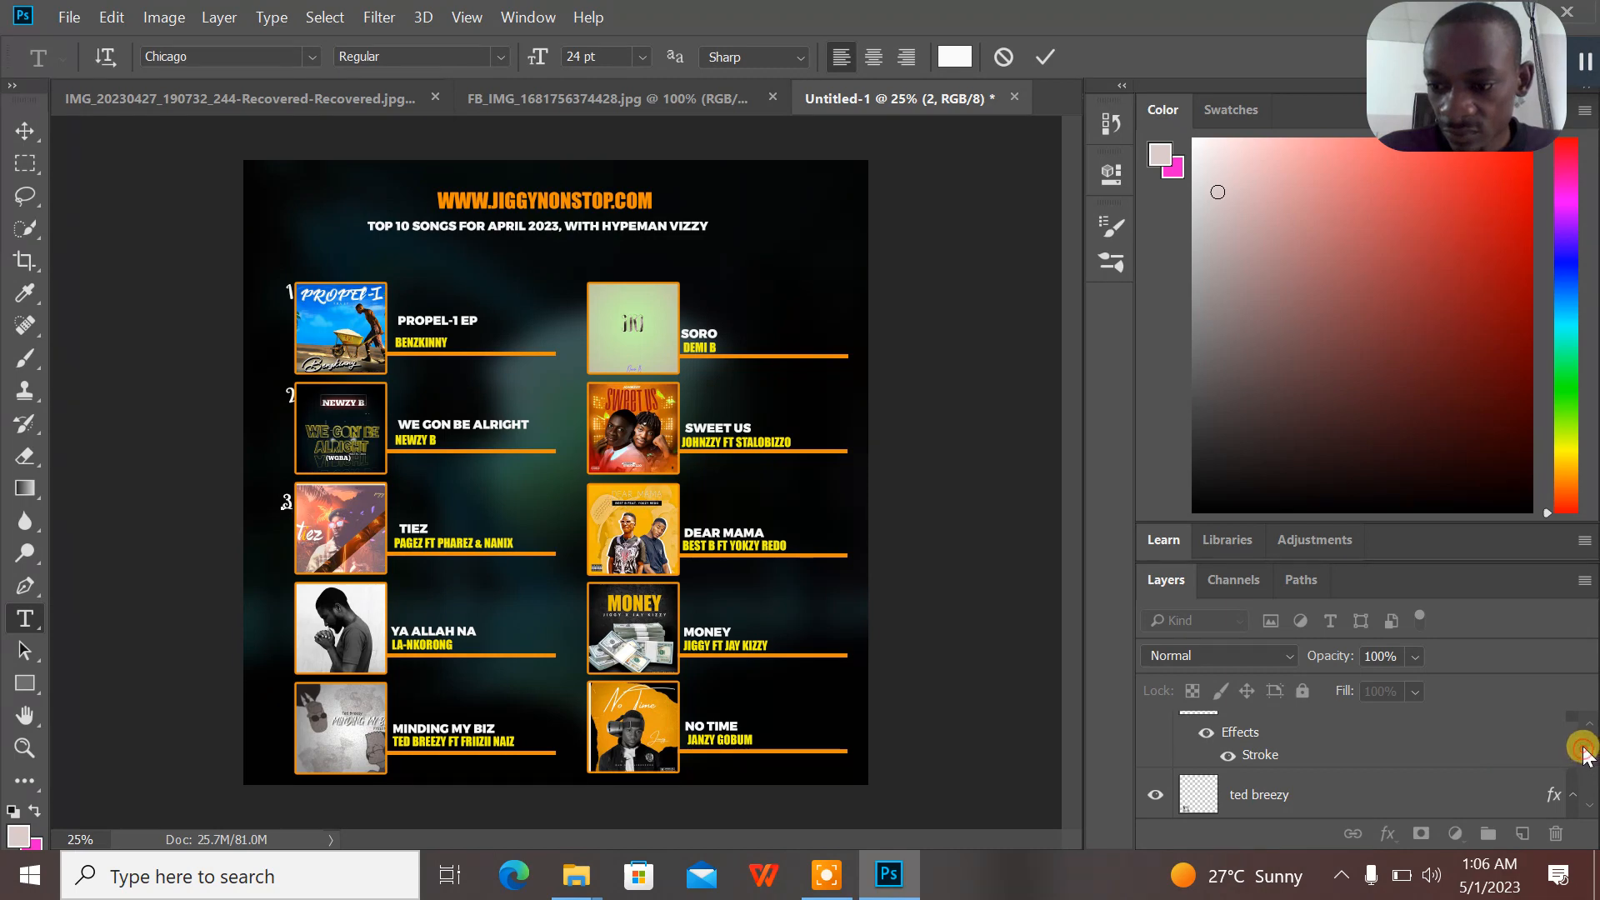
scroll(1581, 753, "down", 3)
left_click(1367, 732)
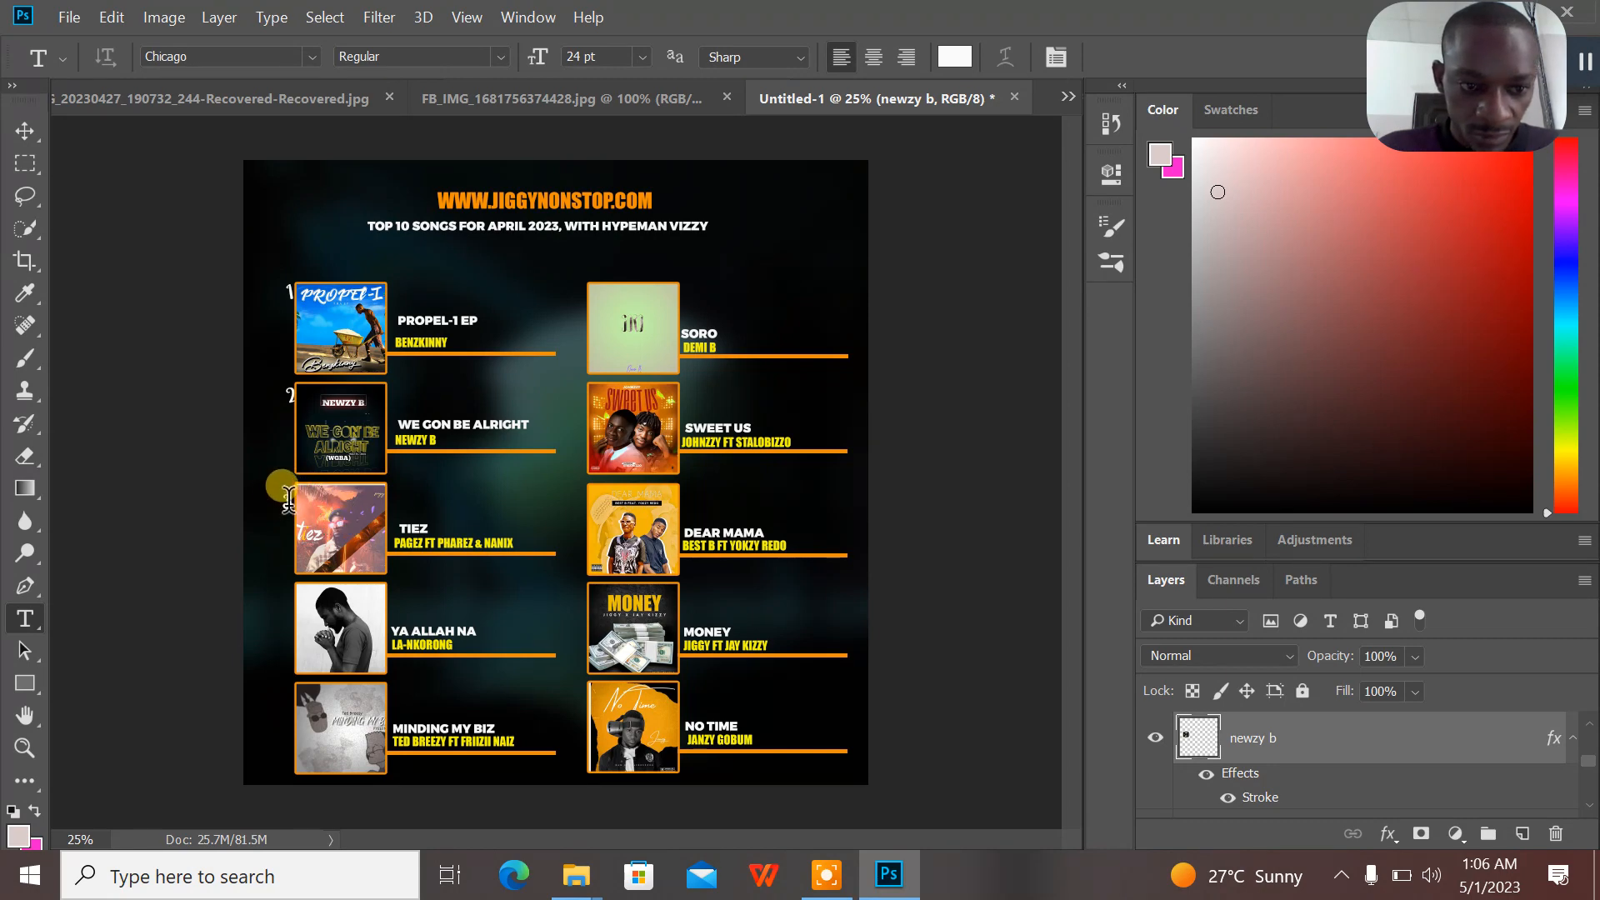
left_click(289, 499)
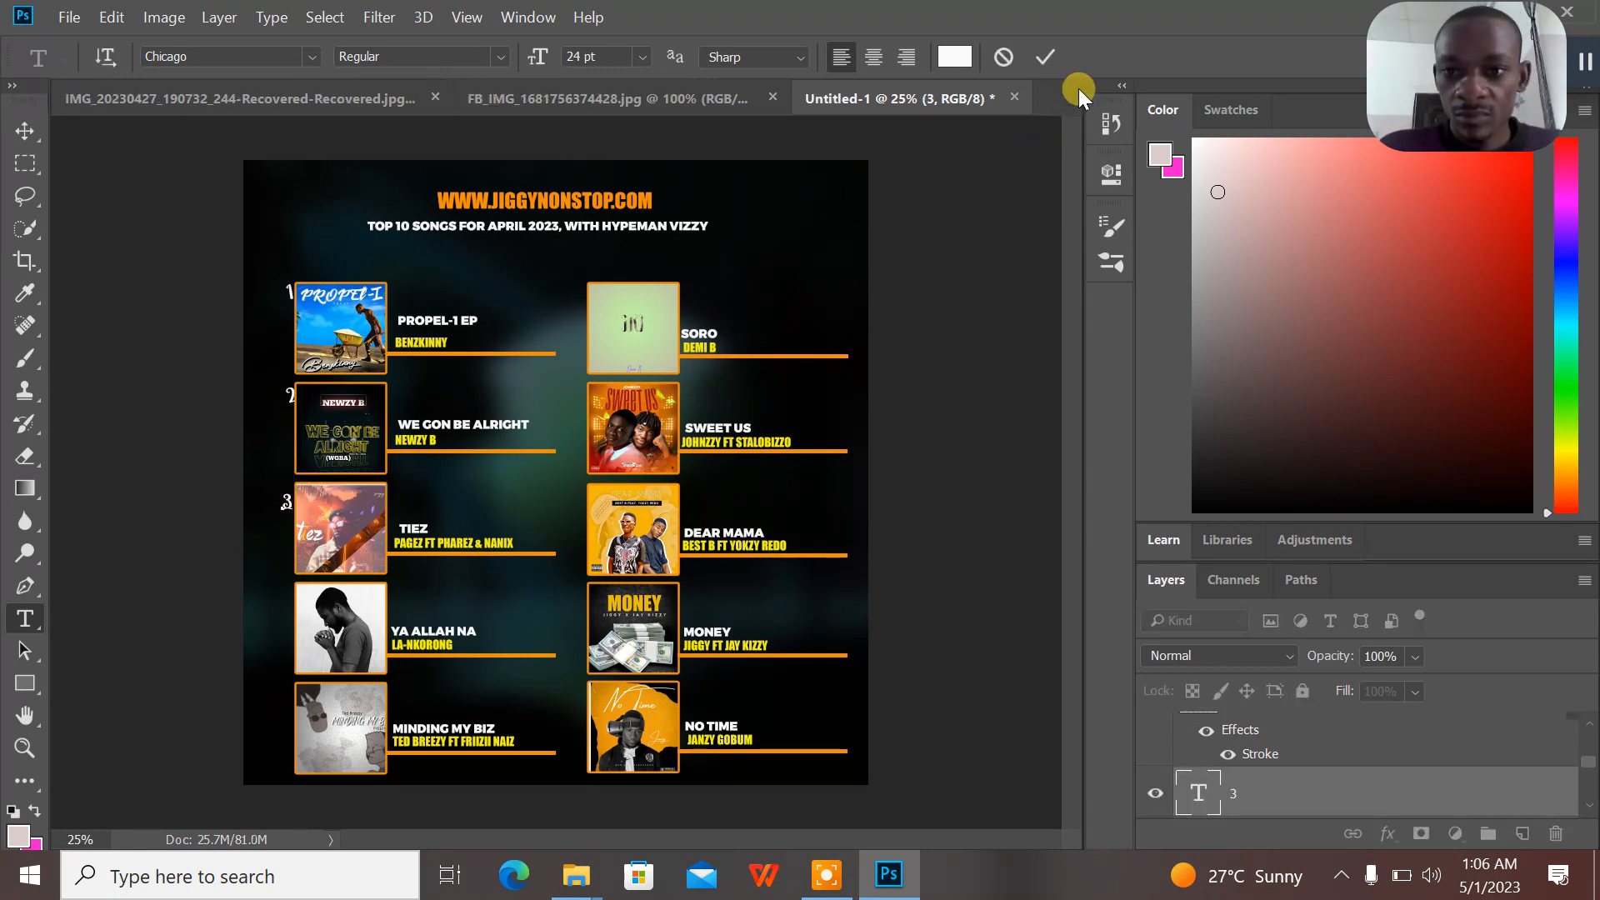
left_click(1051, 52)
key("Delete")
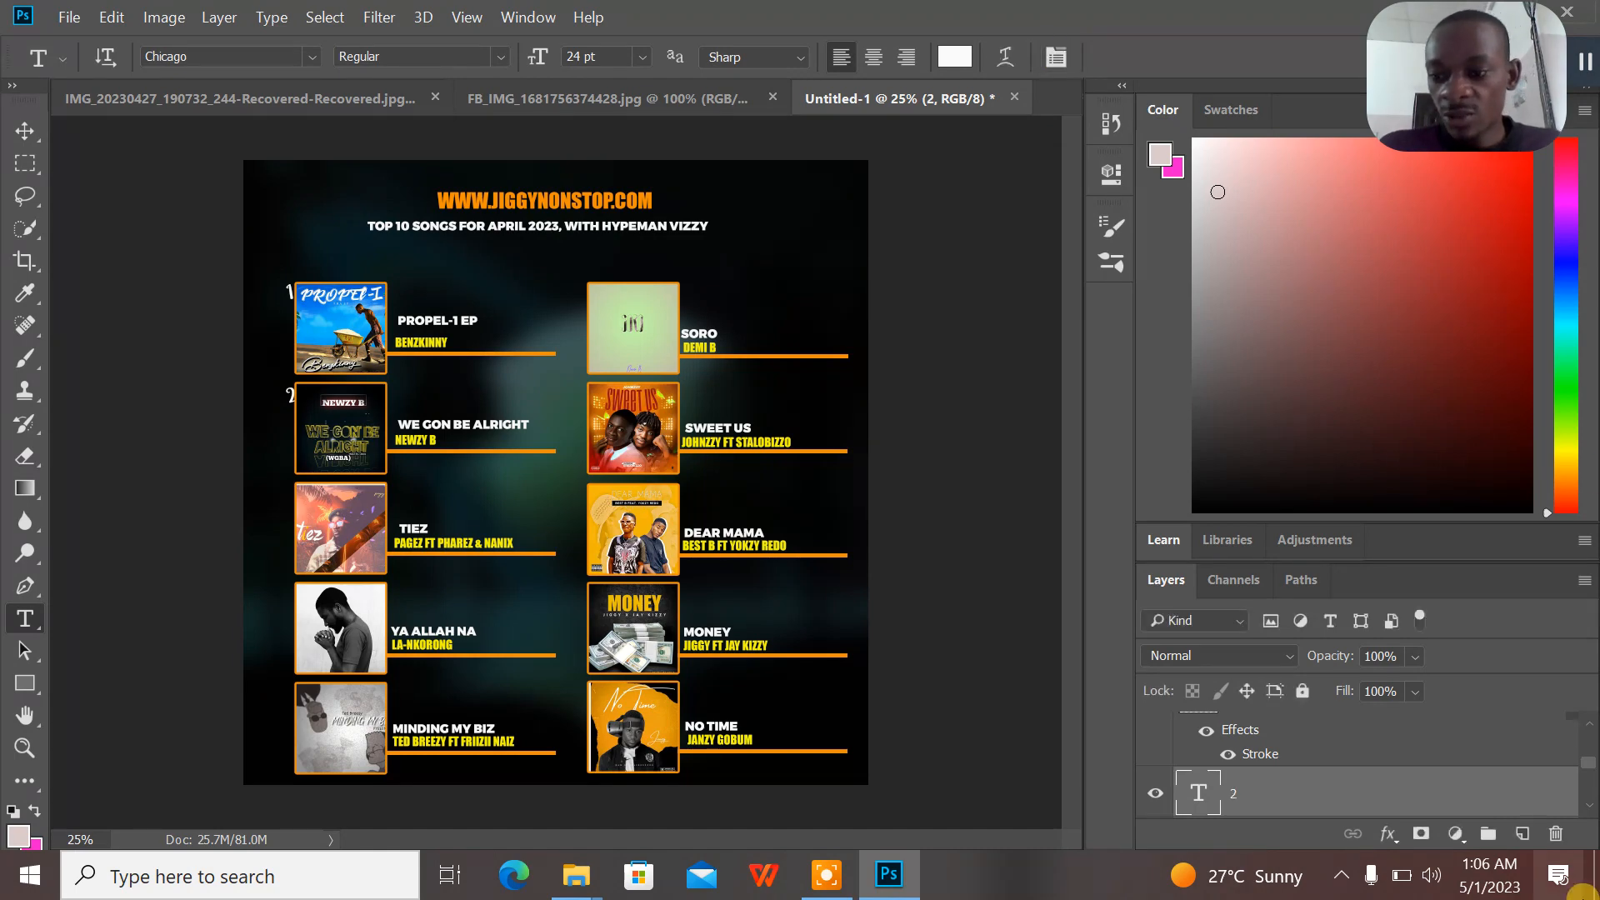
- Add the number "3" on a new text layer above all others, slightly tilted at the upper-left corner of the TIEZ cover
left_click_drag(1588, 762, 1550, 676)
left_click_drag(1586, 752, 1579, 719)
left_click(1360, 737)
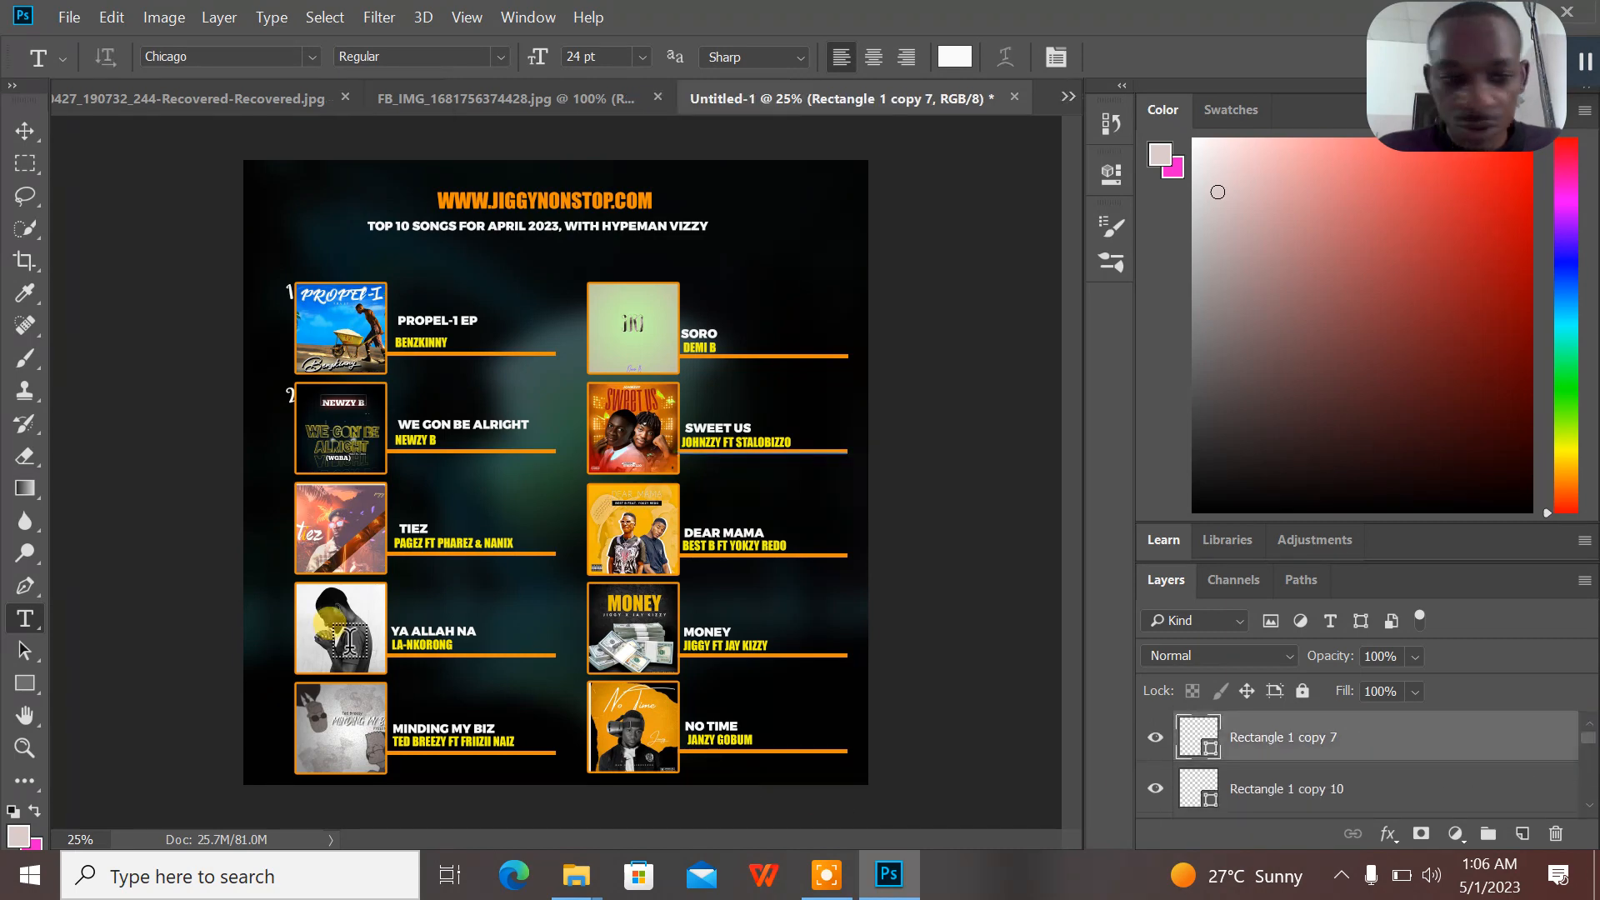
left_click(282, 510)
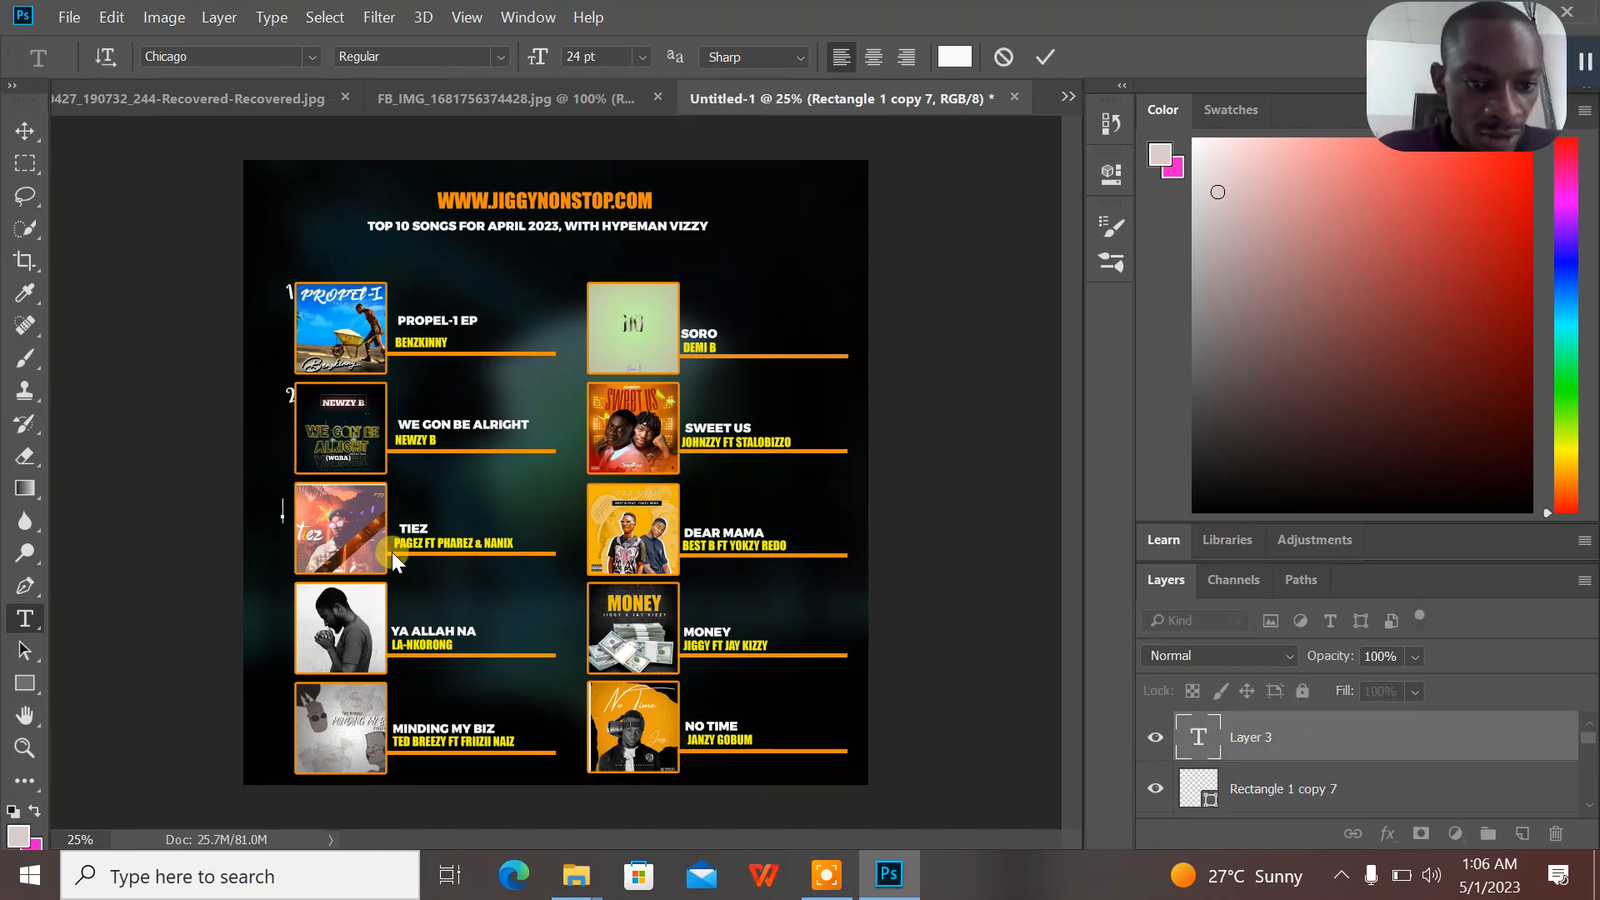
type("3")
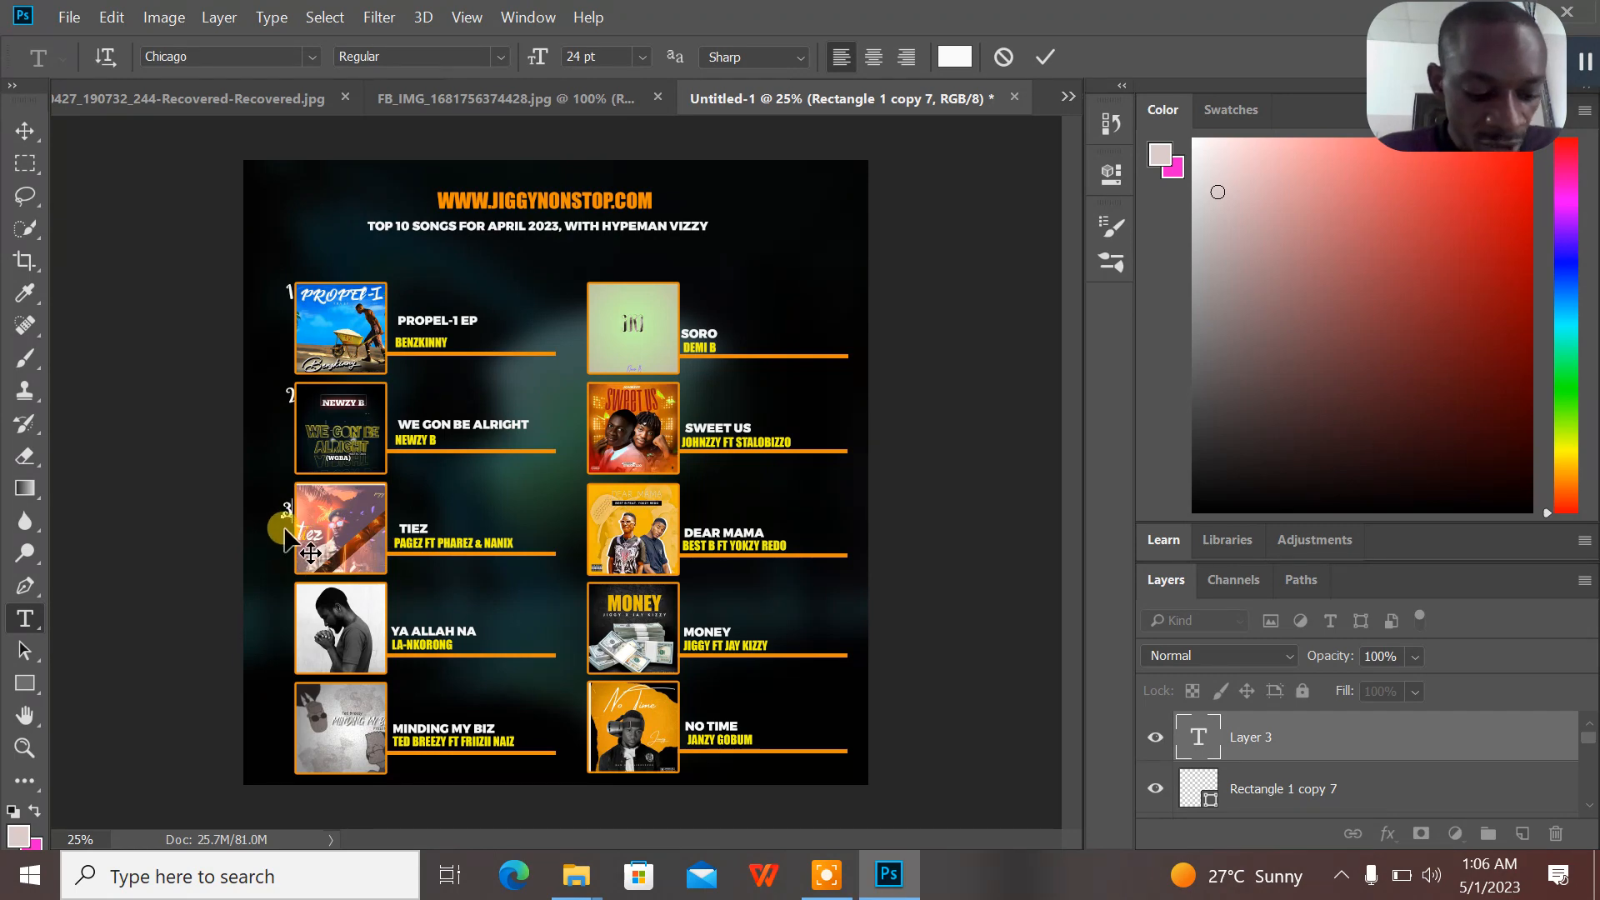
left_click_drag(293, 540, 308, 527)
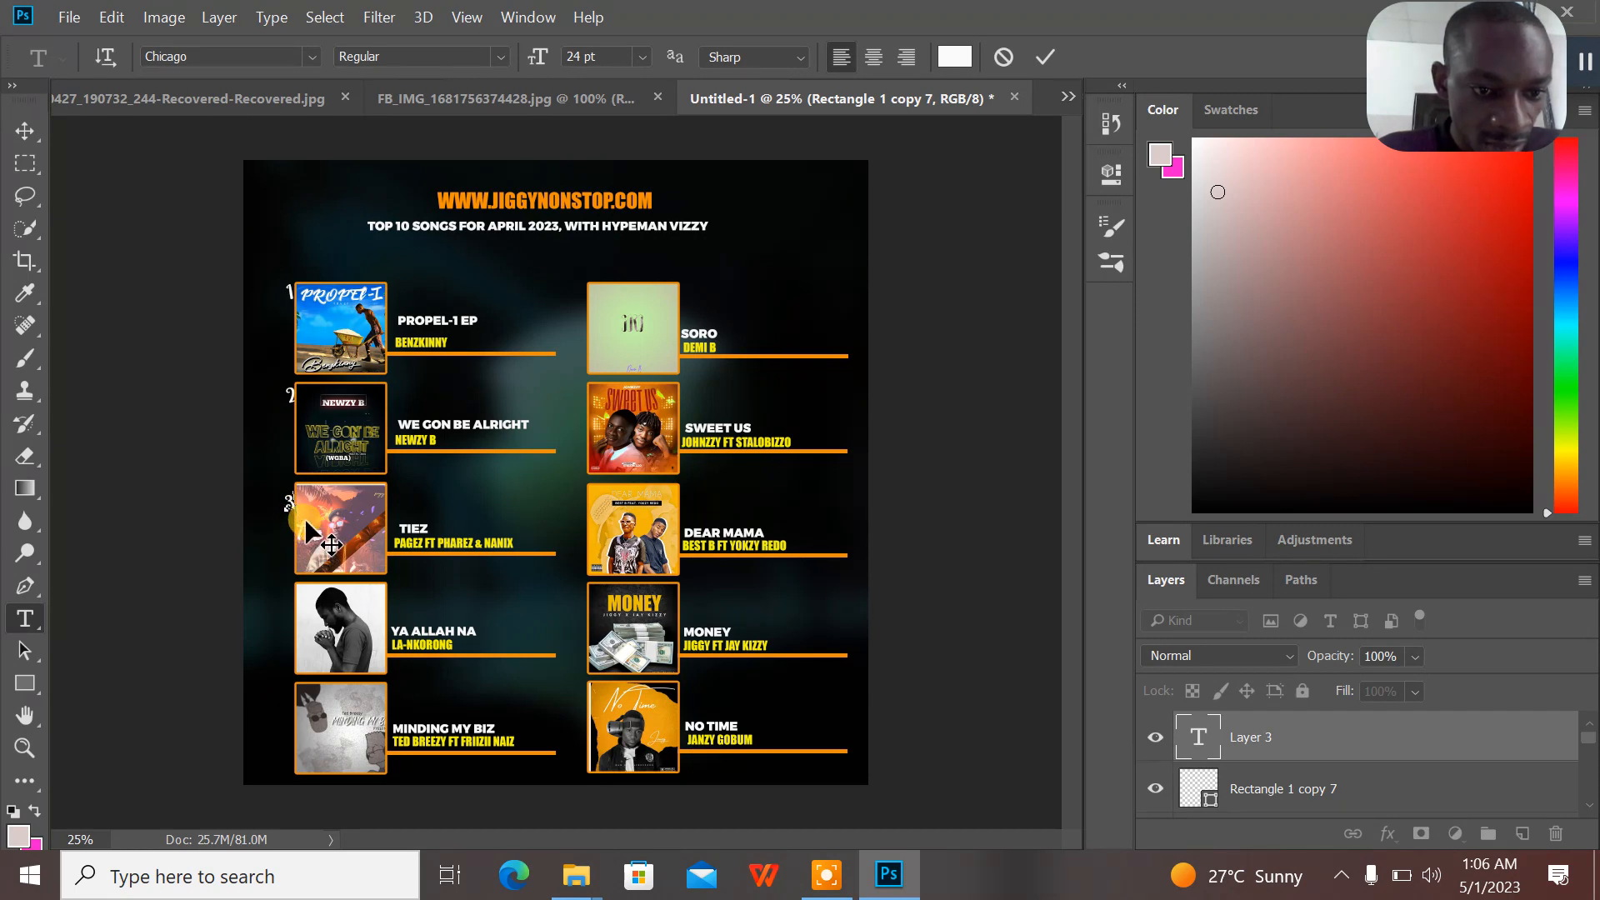
left_click(1044, 57)
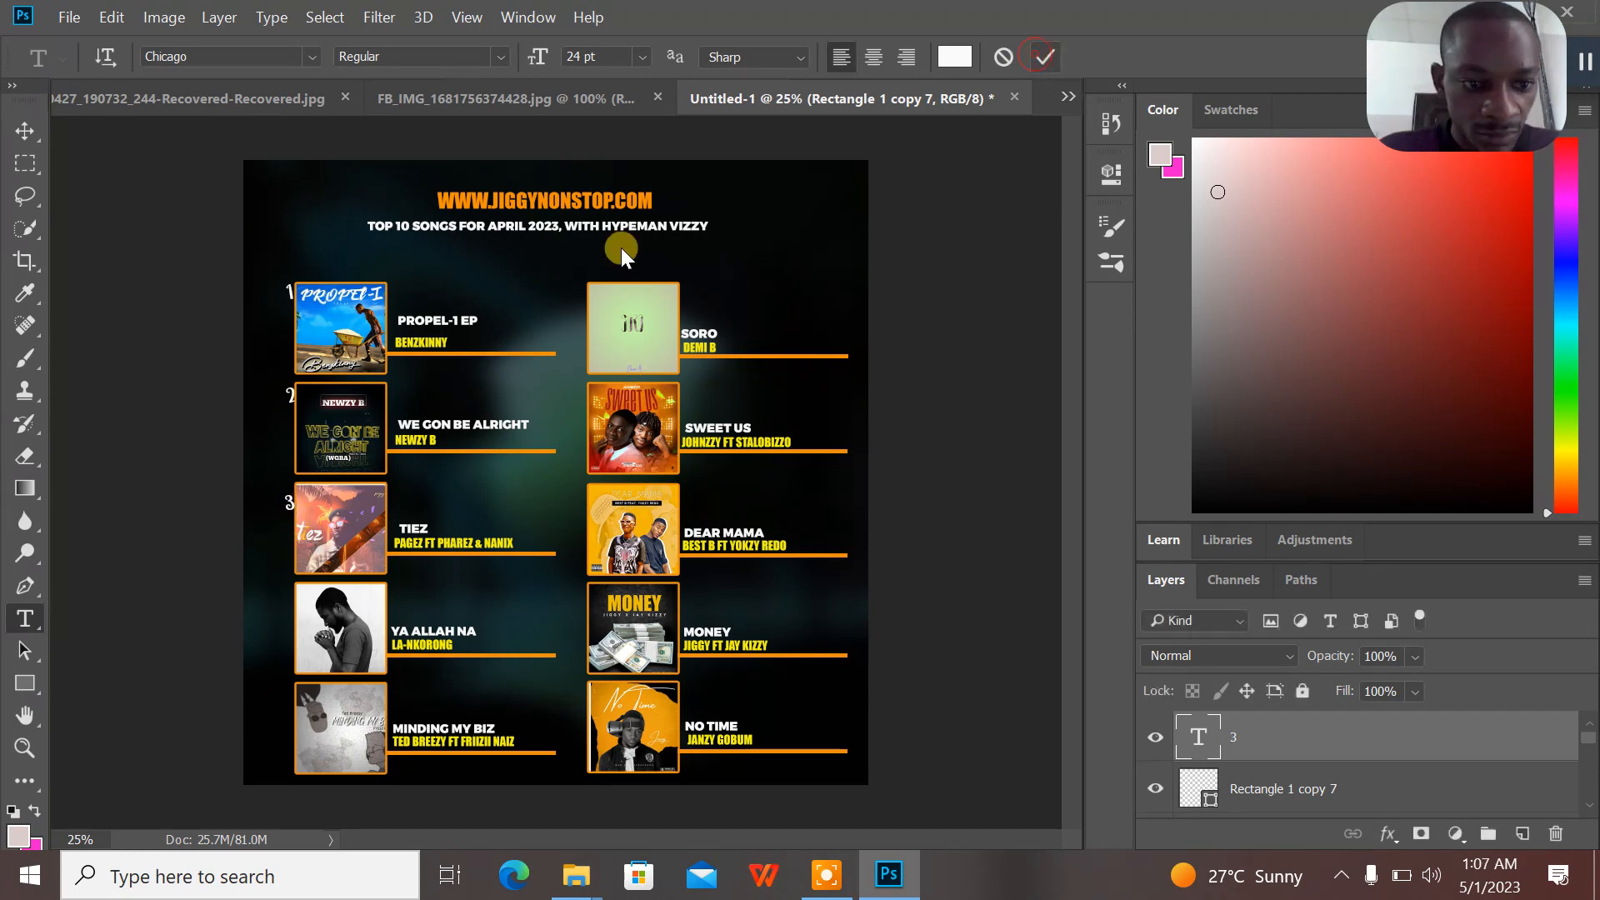
- Add the number "4" as text, rotate it slightly counter-clockwise and place it at the upper-left corner of the YA ALLAH NA cover
left_click(287, 601)
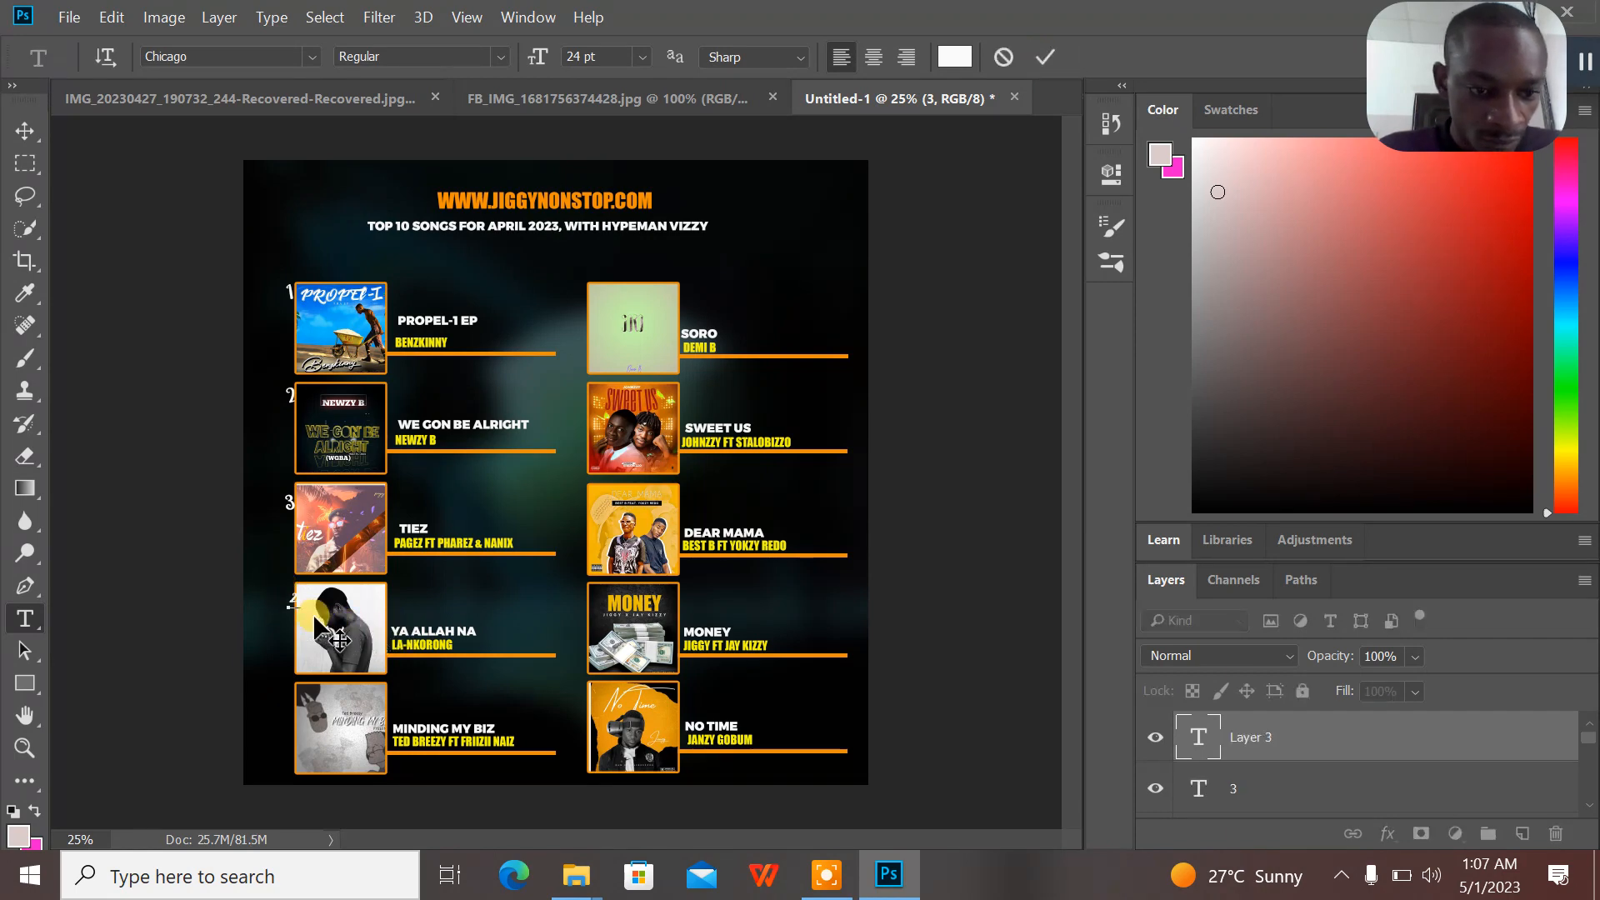
key("ctrl")
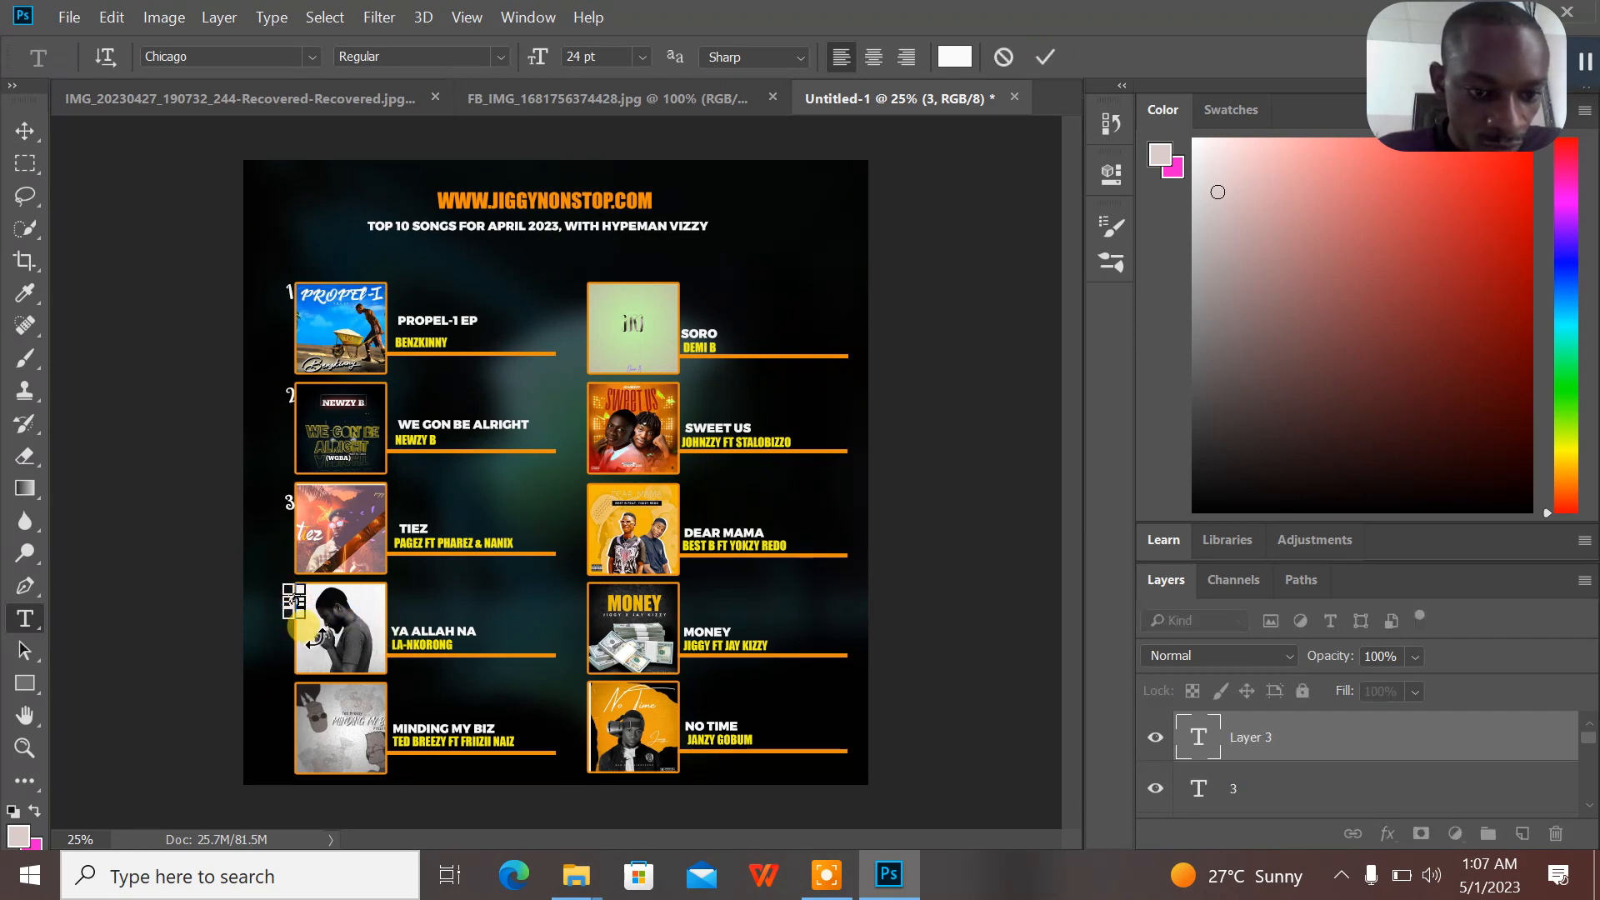
left_click_drag(316, 637, 297, 615)
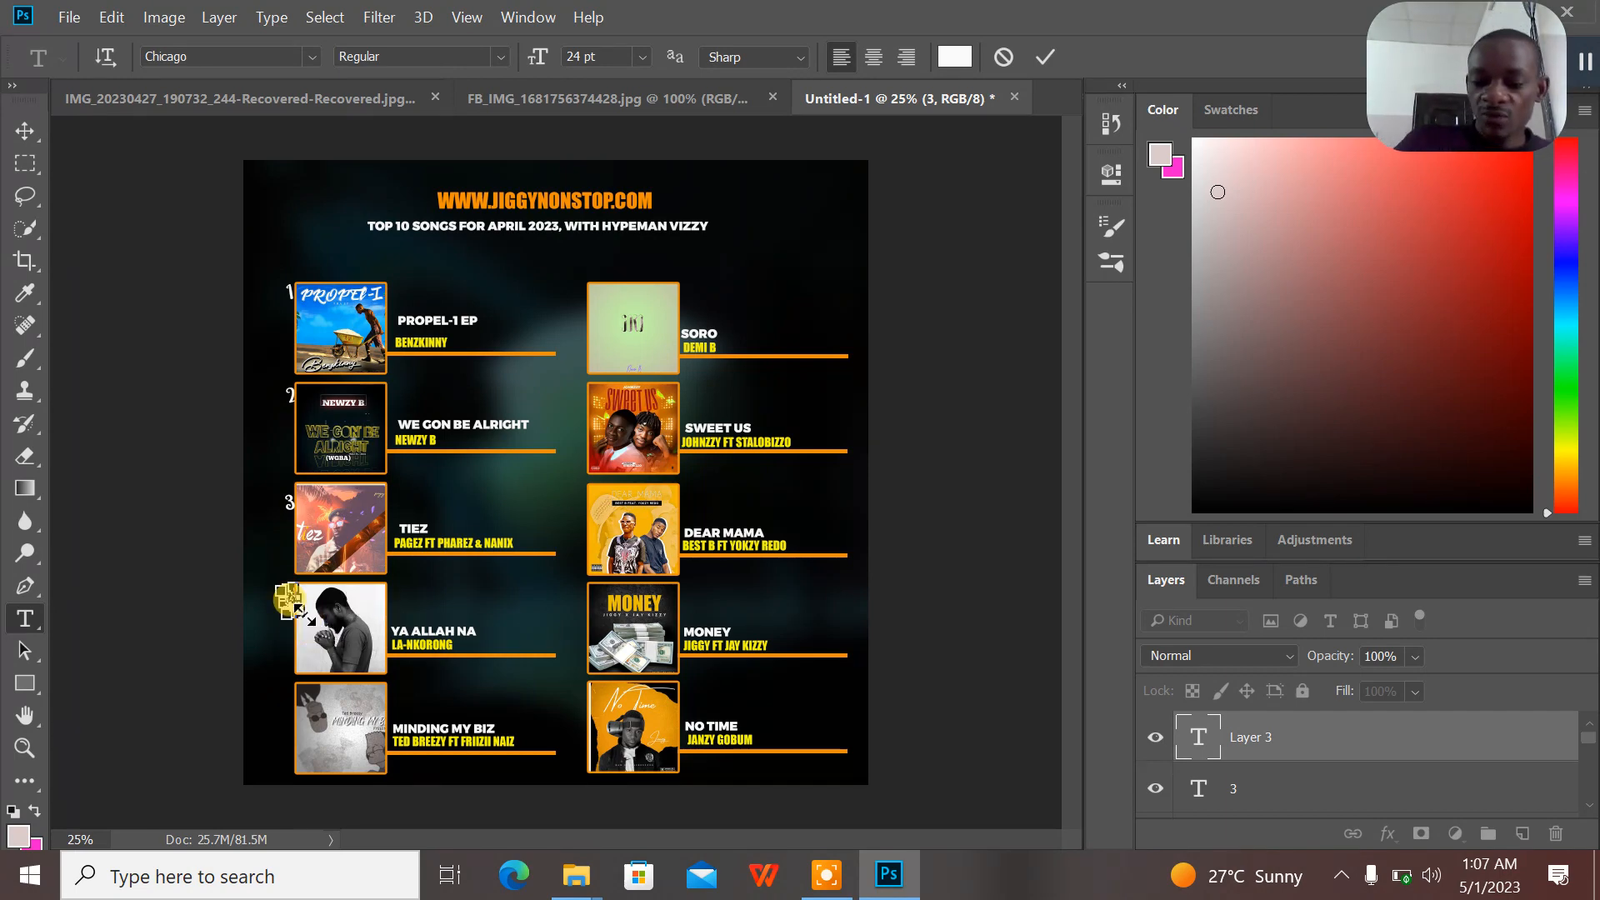
key("XF86MonBrightnessUp")
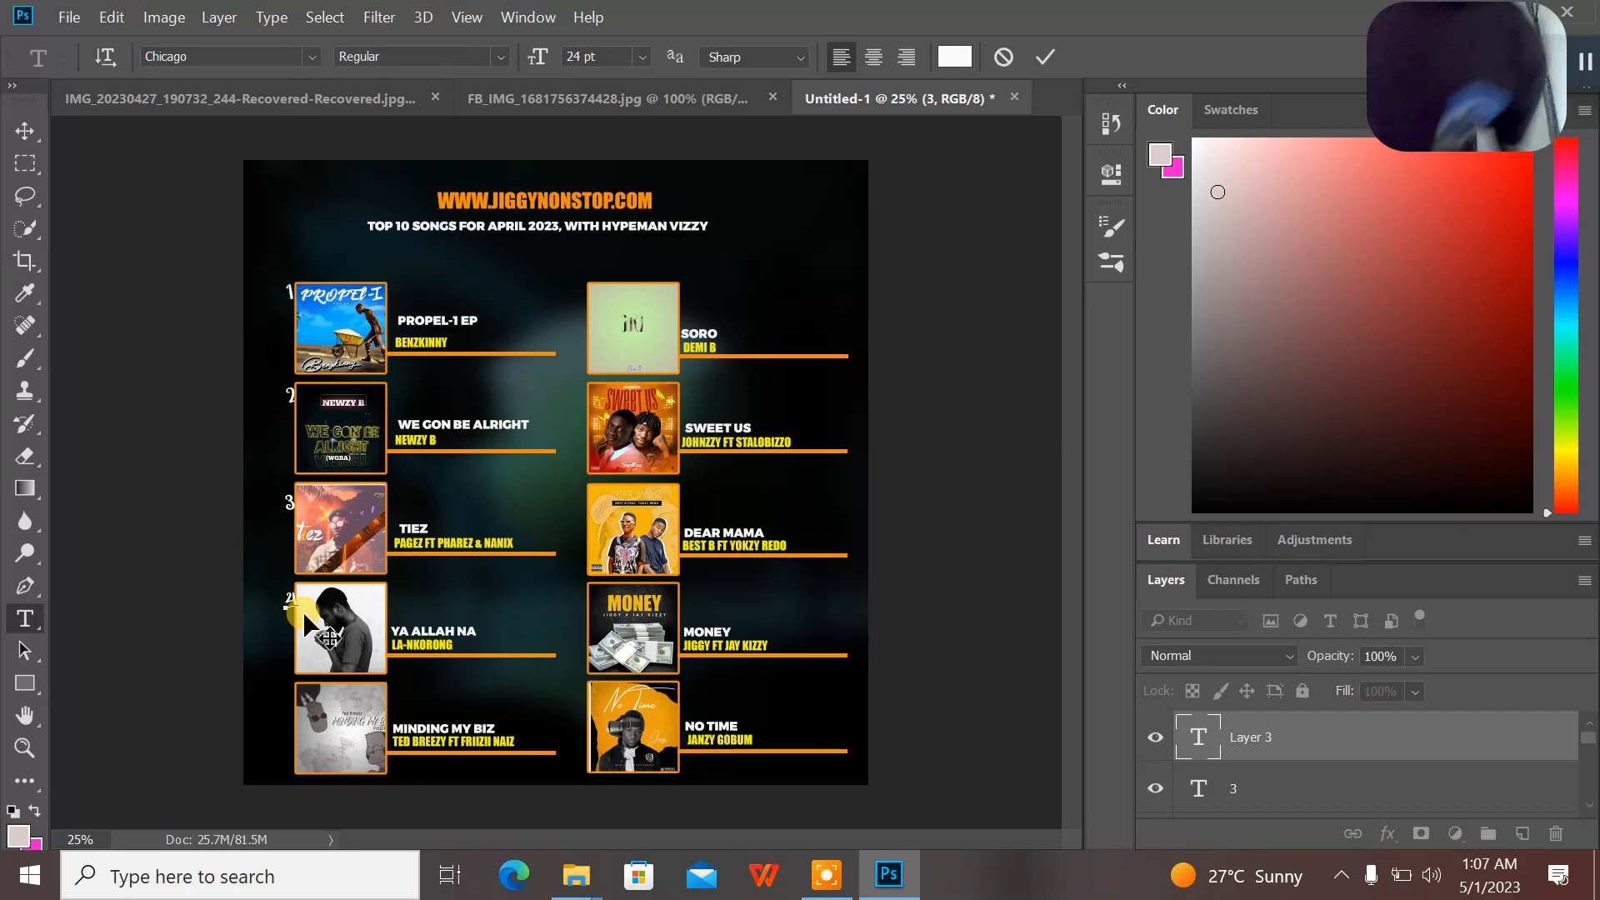
key("XF86MonBrightnessUp")
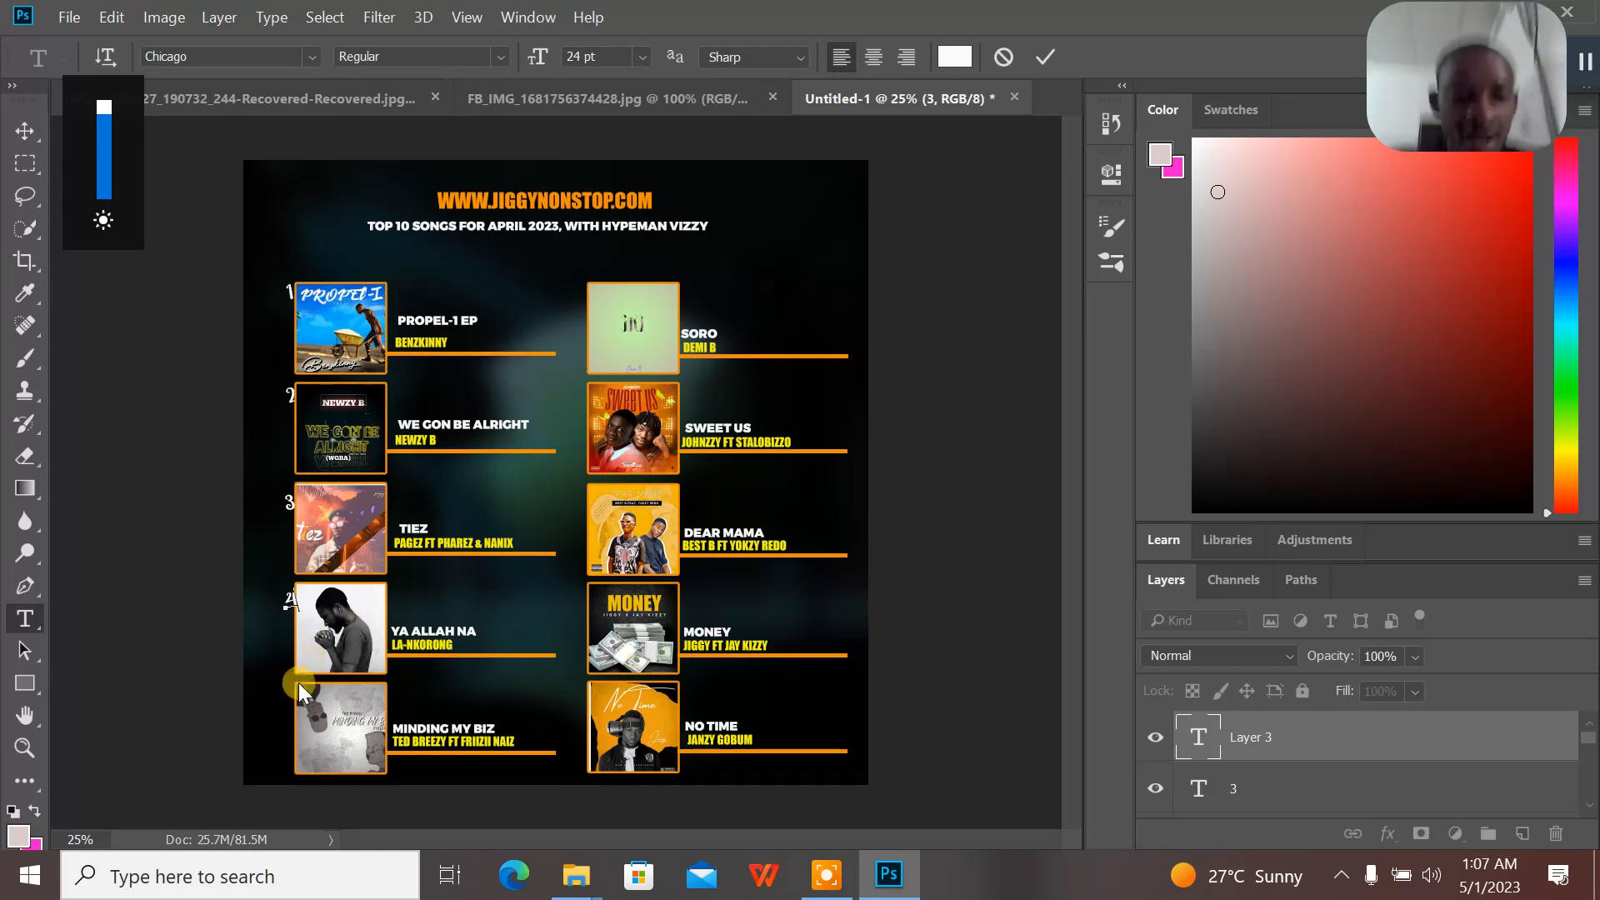
left_click(1047, 55)
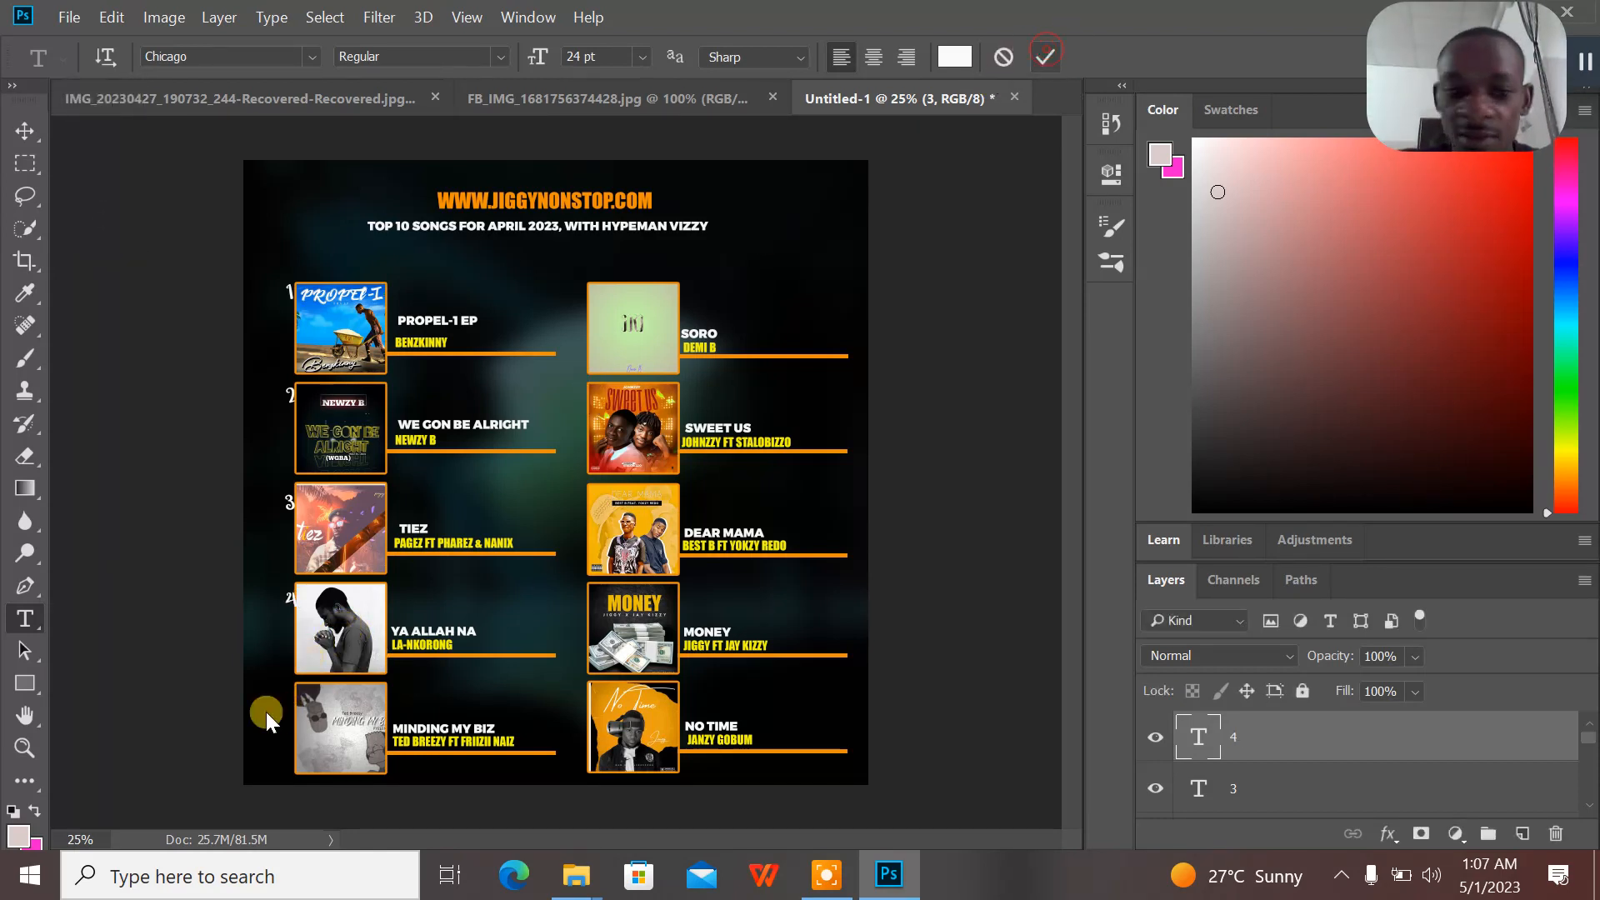
- Add the number "5" in the same tilted style at the upper-left corner of the MINDING MY BIZ cover
left_click(289, 706)
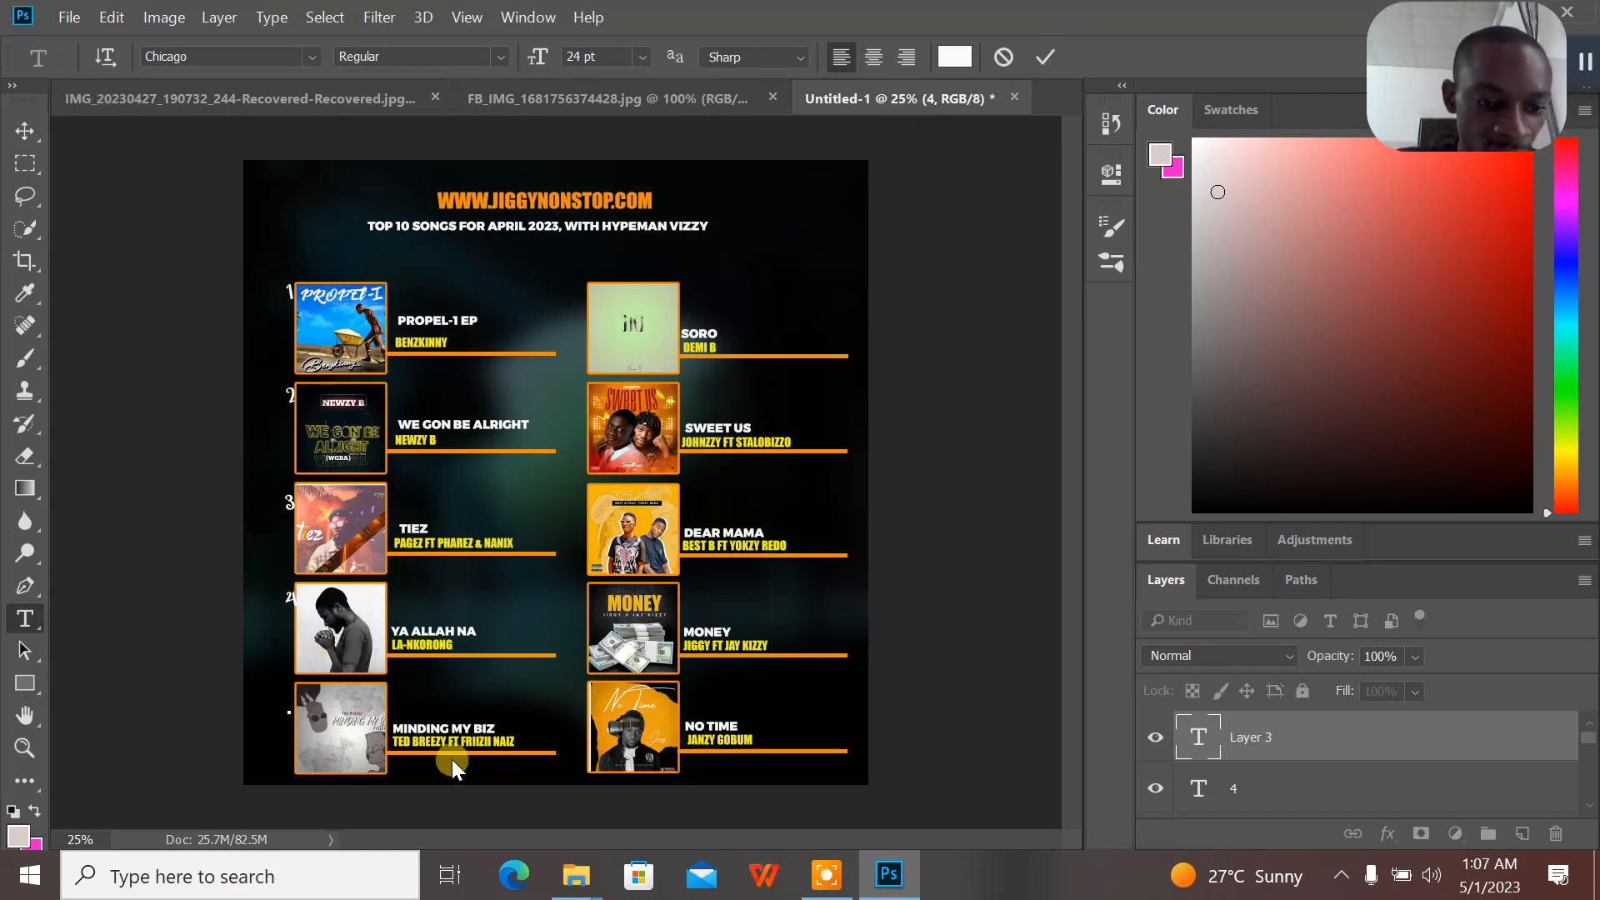
type("5")
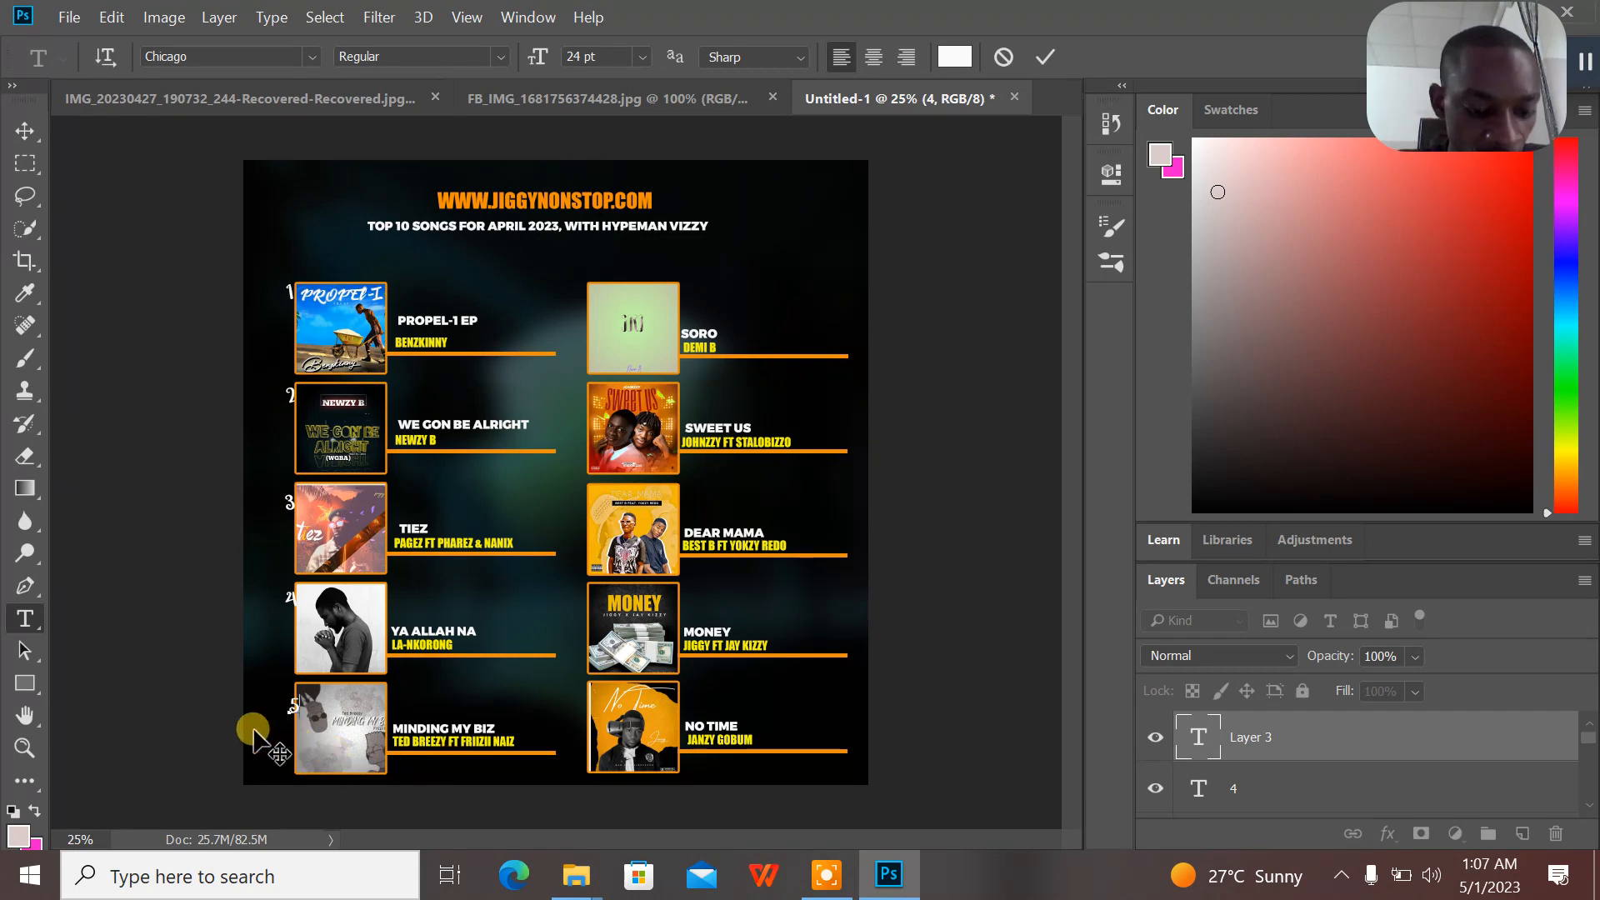
left_click_drag(303, 737, 320, 730)
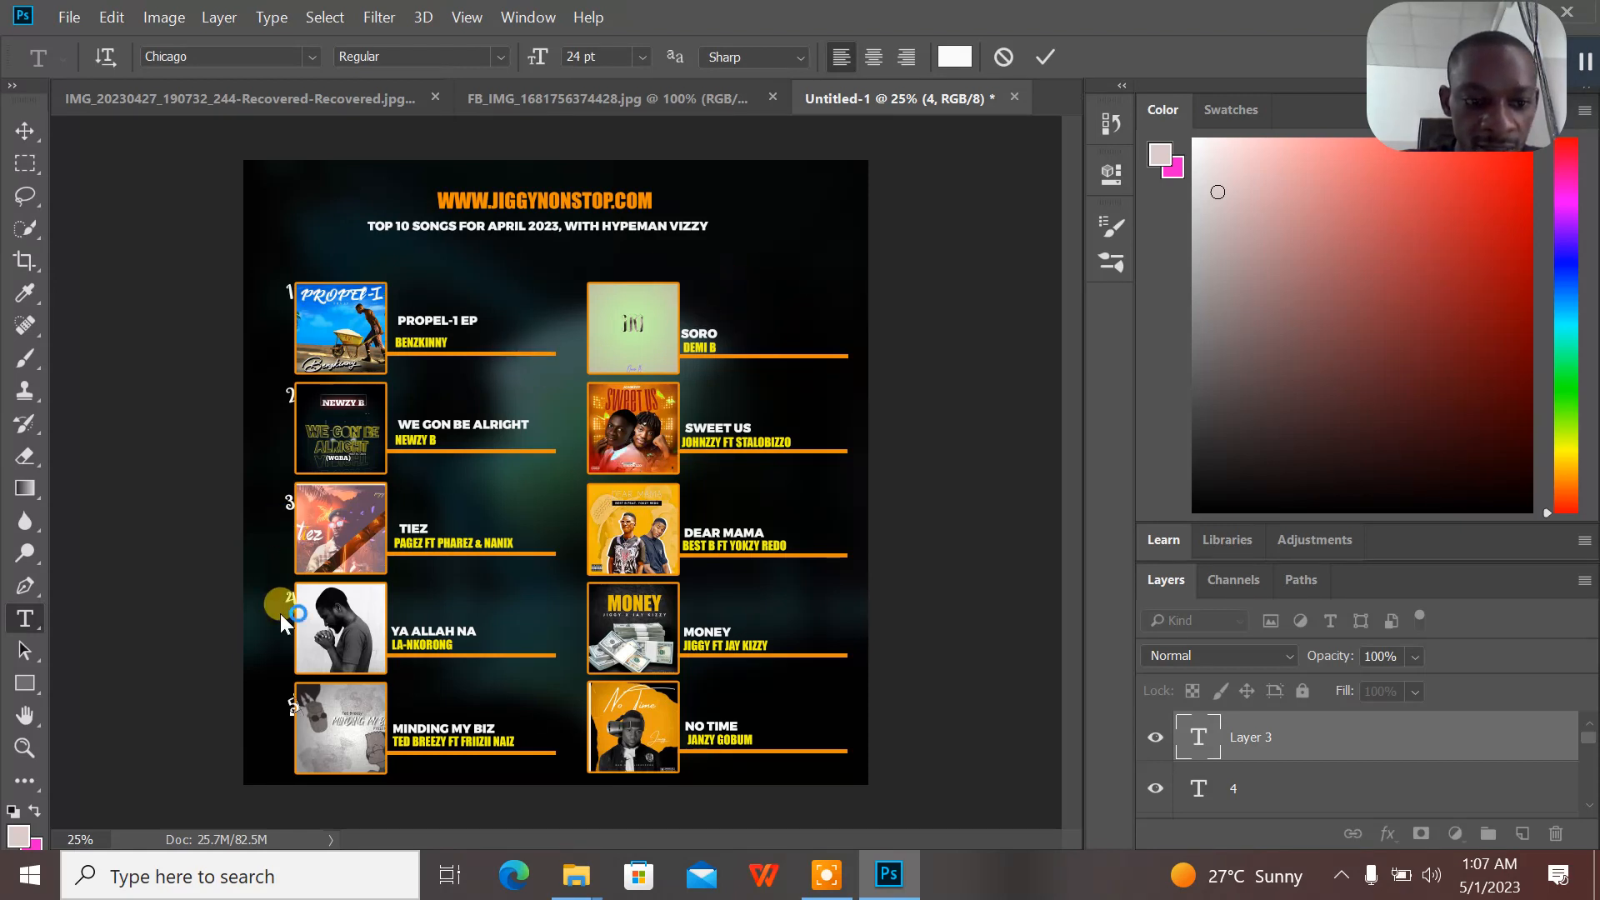
left_click_drag(316, 711, 338, 730)
left_click(791, 265)
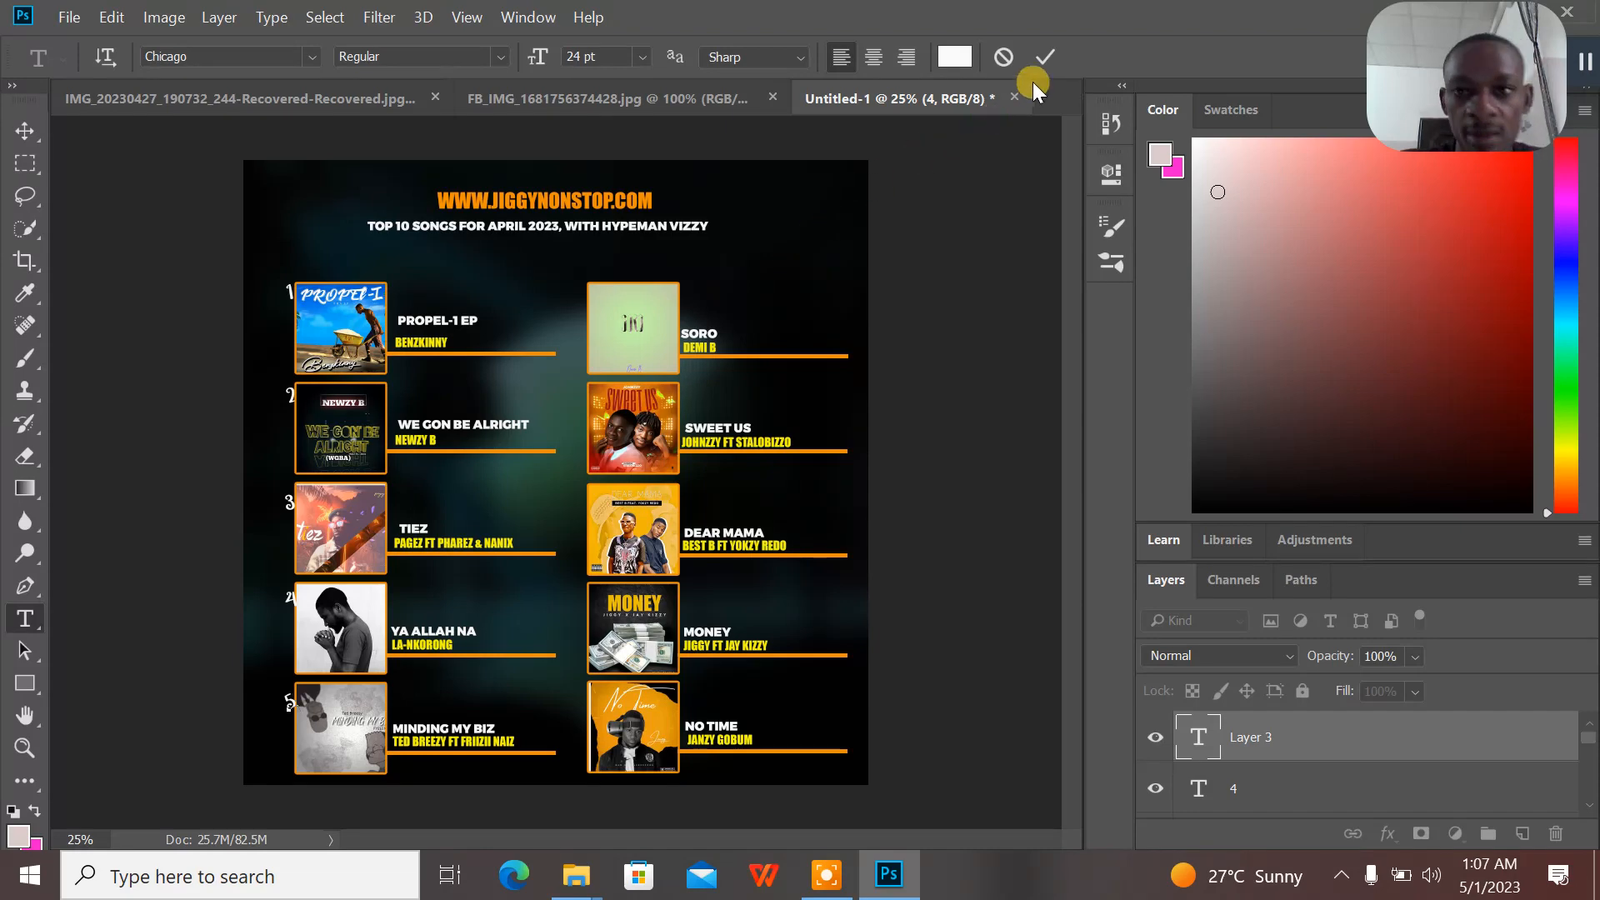
left_click(1043, 58)
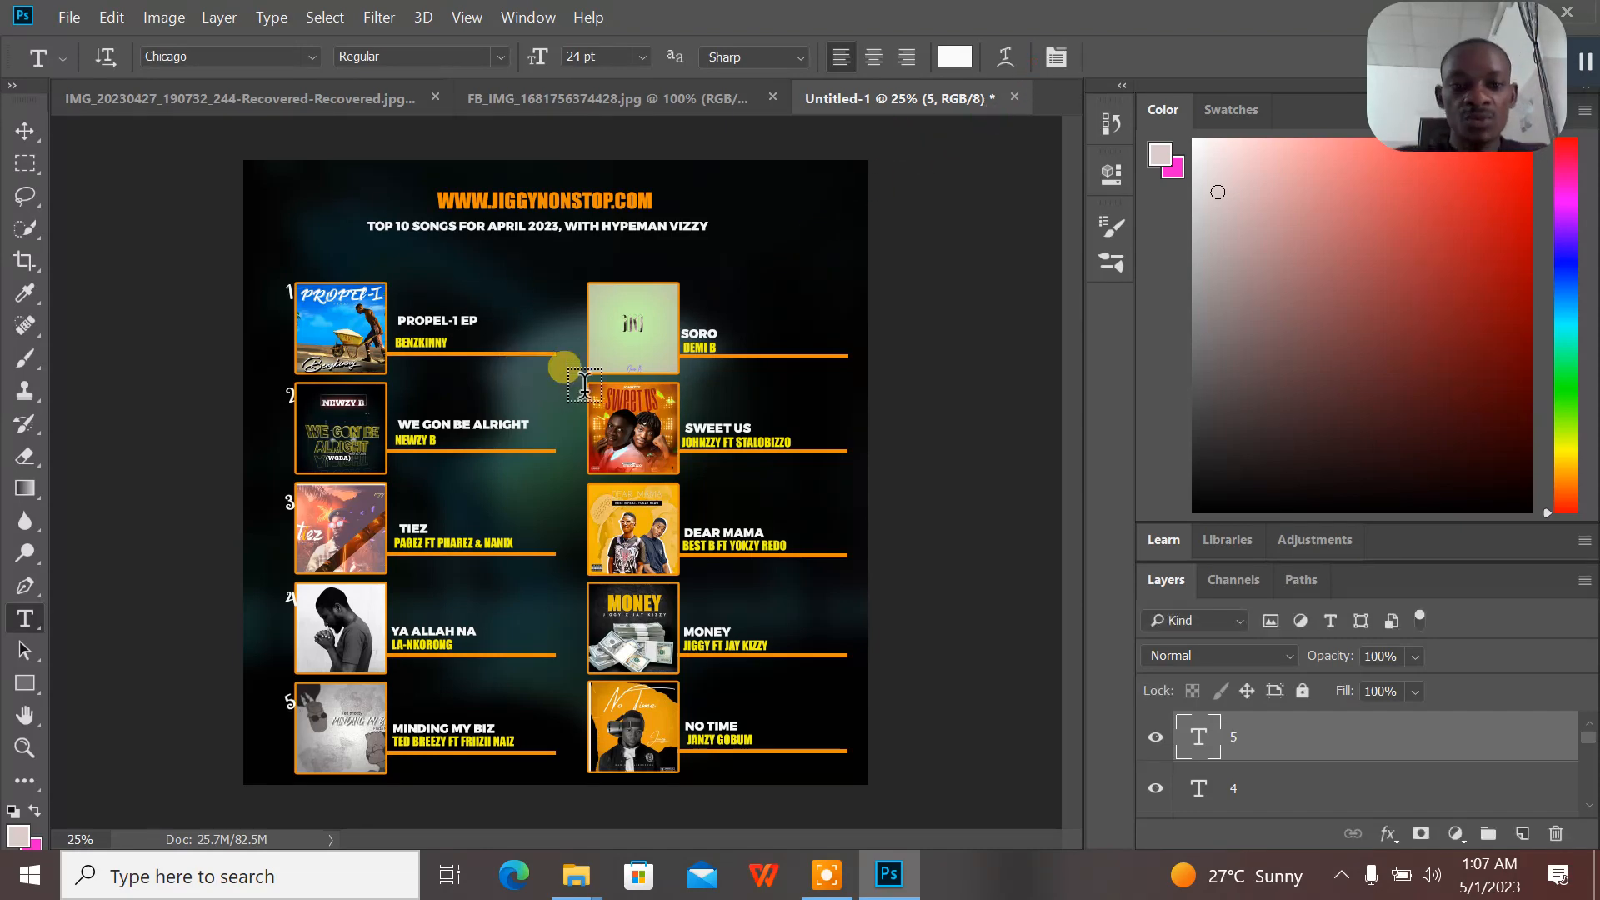
- Add the number "6" in the same tilted style at the upper-left corner of the SORO cover
left_click(581, 293)
type("6")
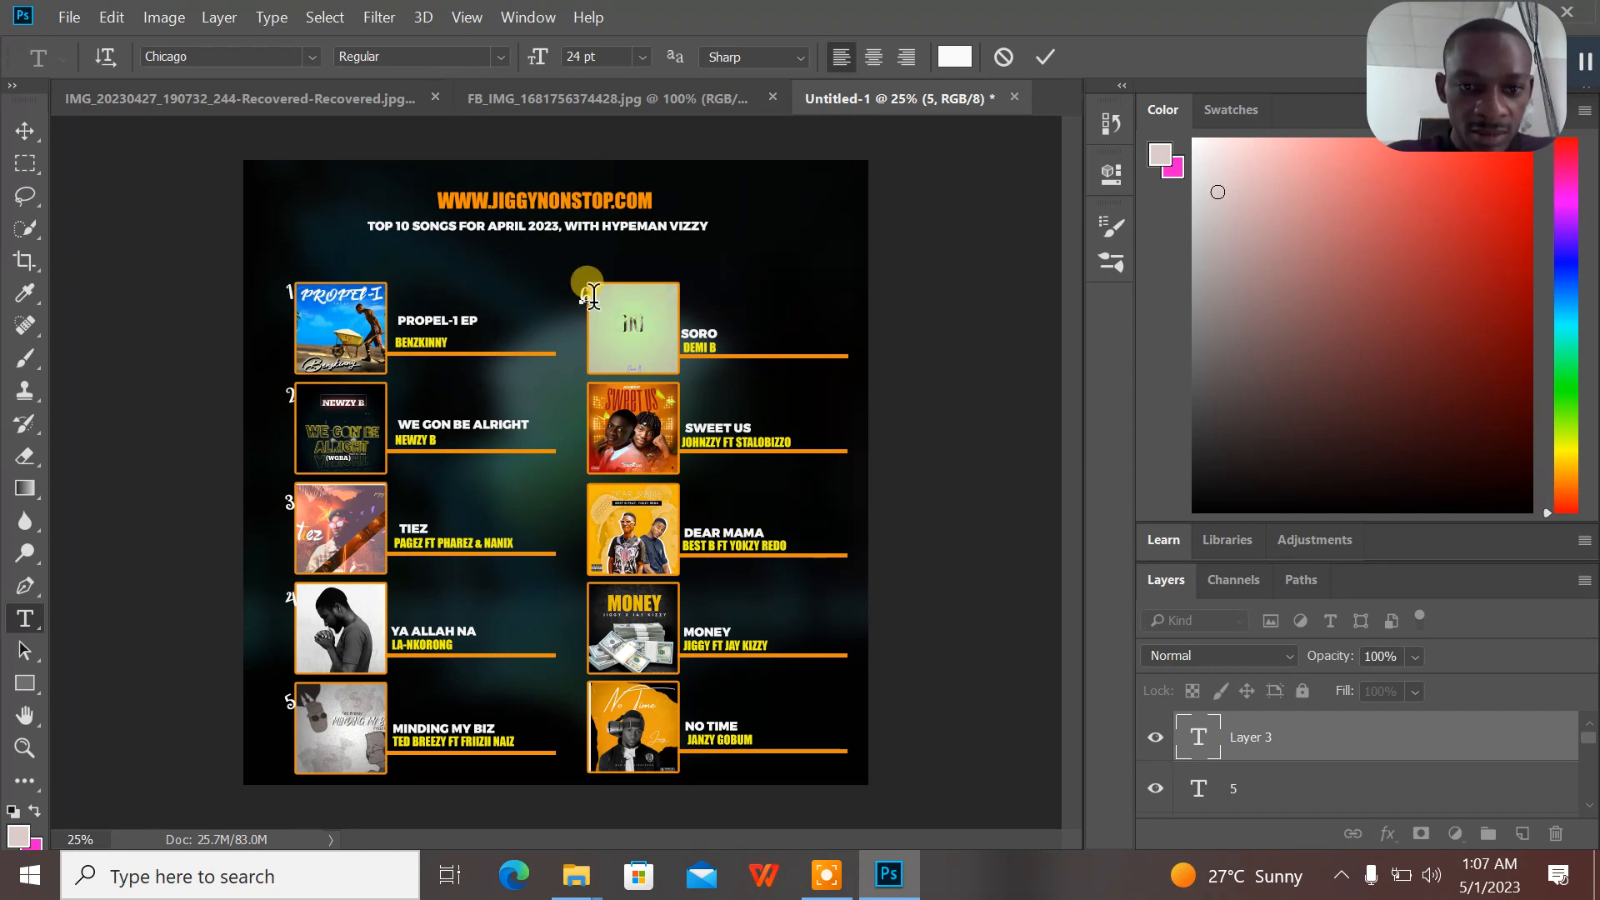
left_click_drag(599, 304, 595, 323)
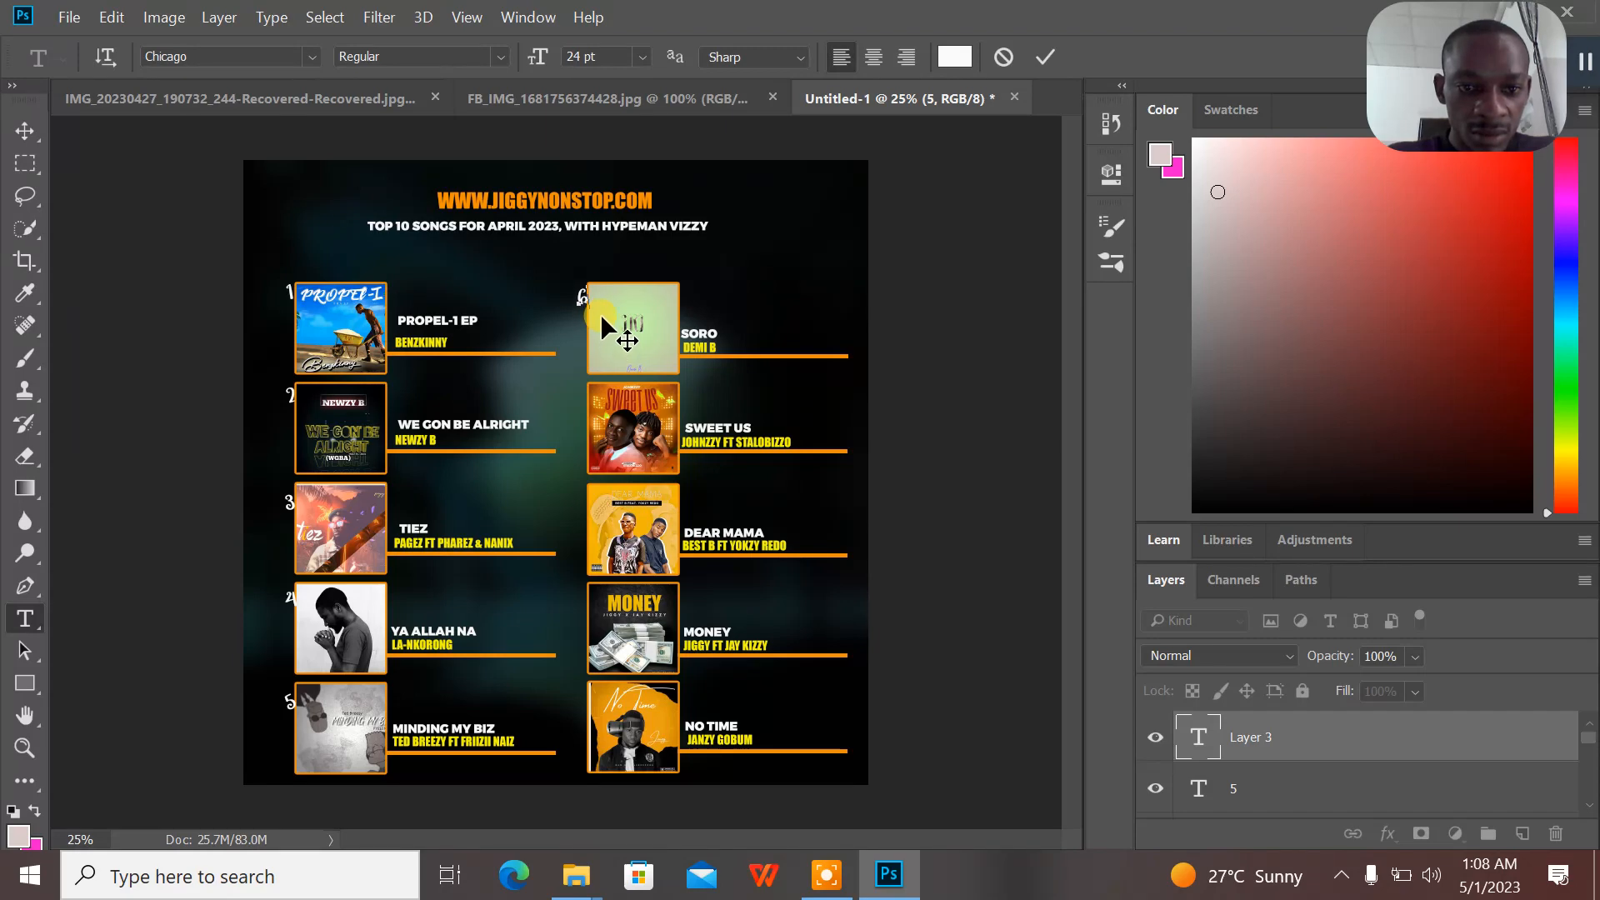
left_click(1040, 56)
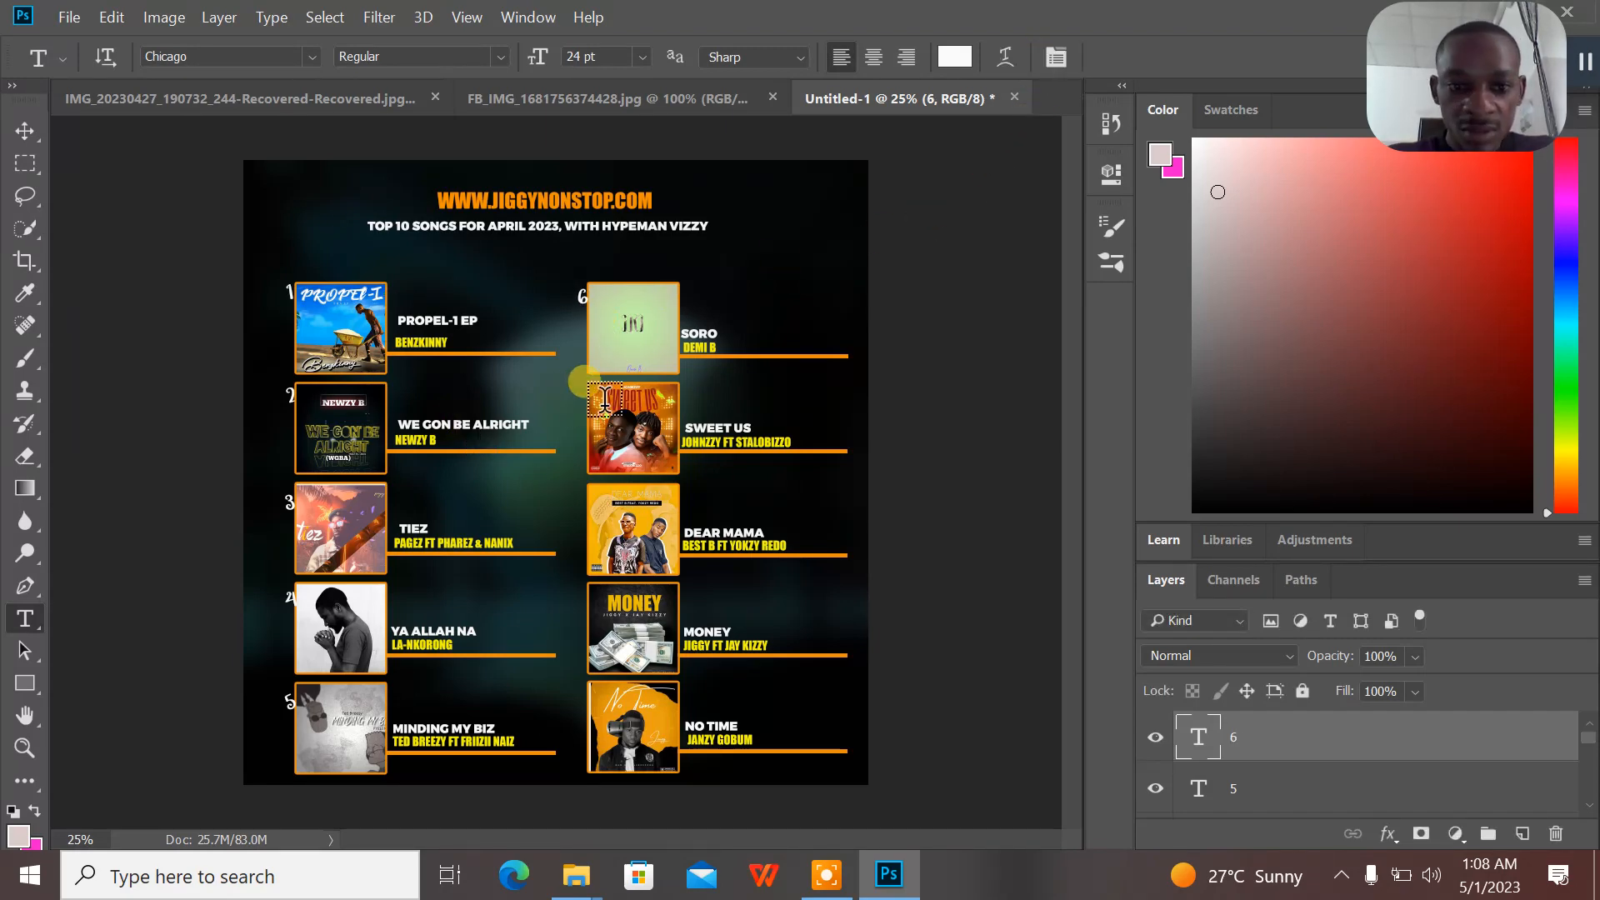
- Add the number "7" as text, rotate it slightly counter-clockwise and place it at the upper-left corner of the SWEET US cover
left_click(571, 401)
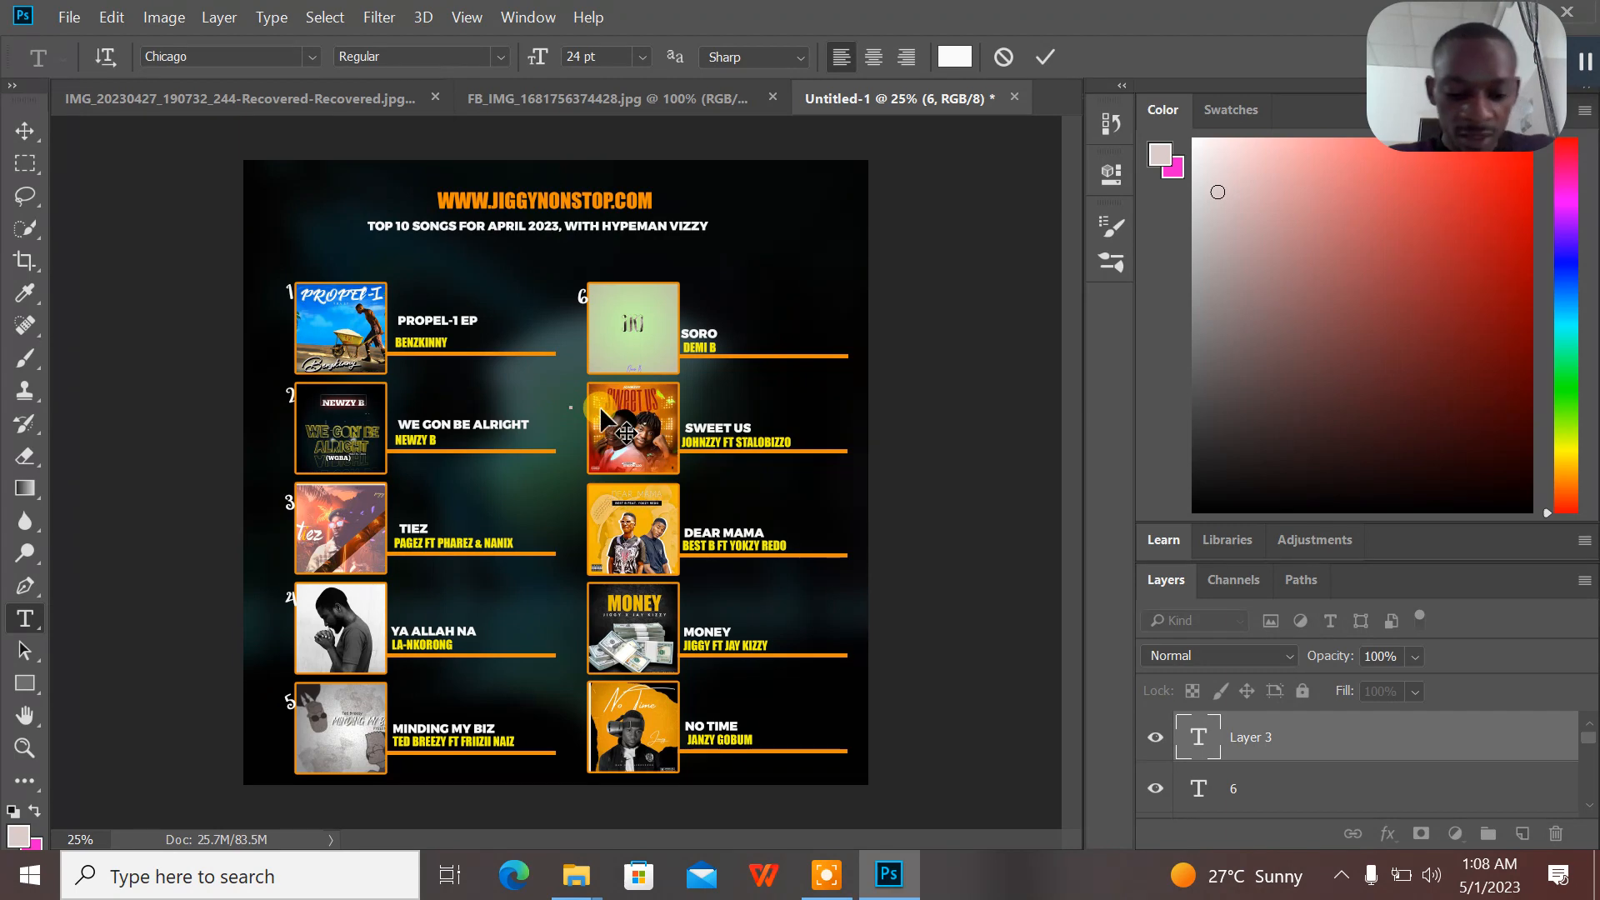
key("ctrl+a")
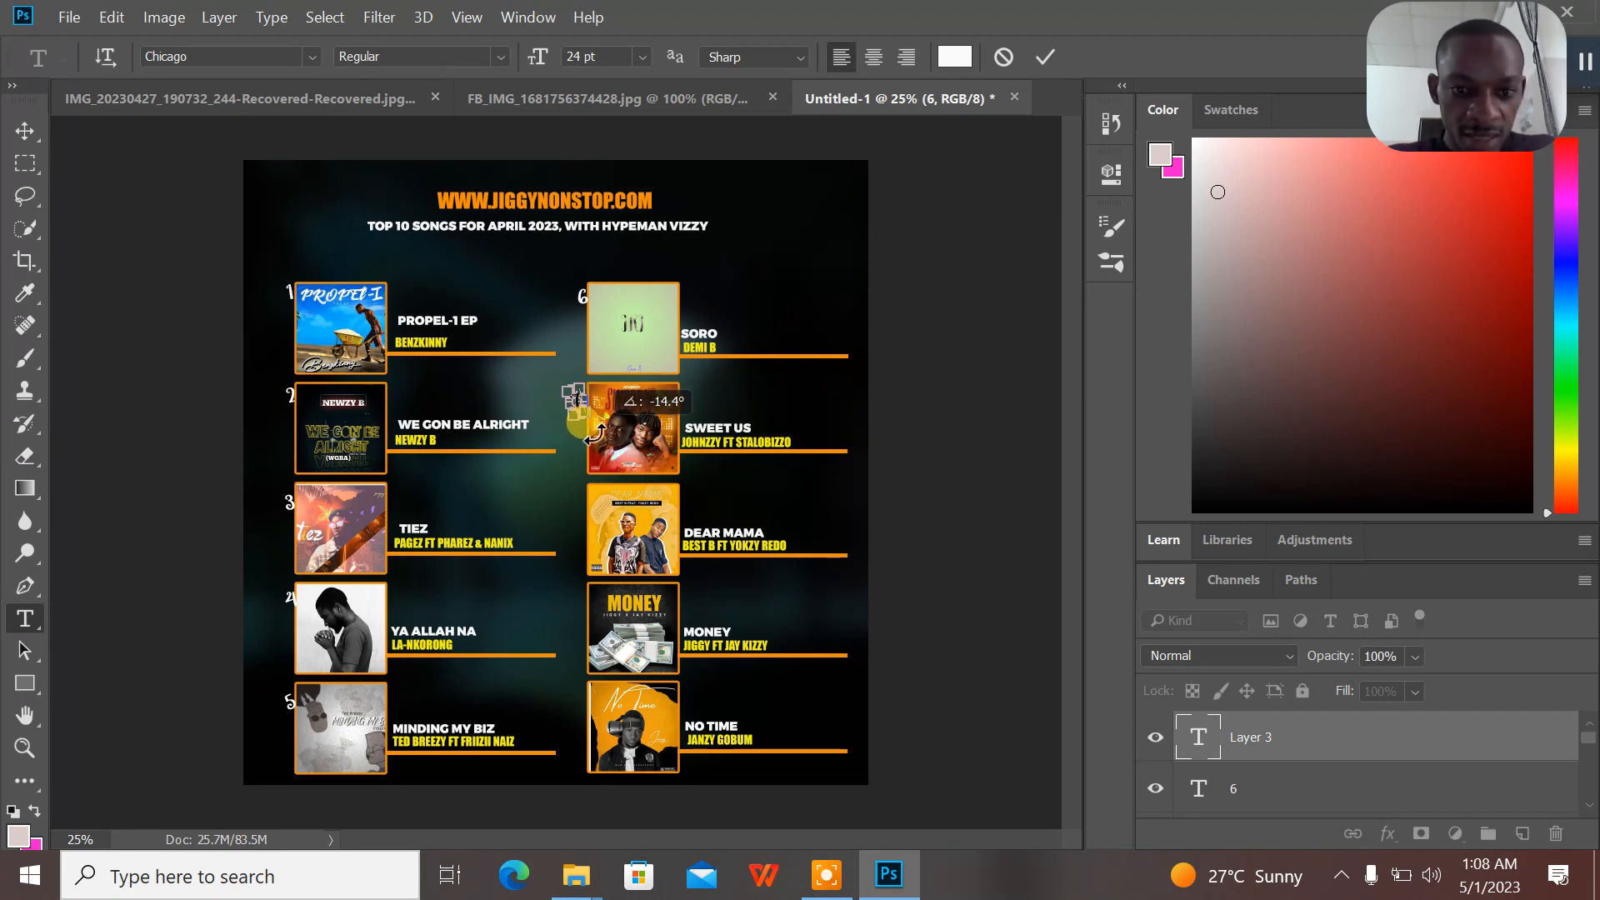
left_click(586, 431)
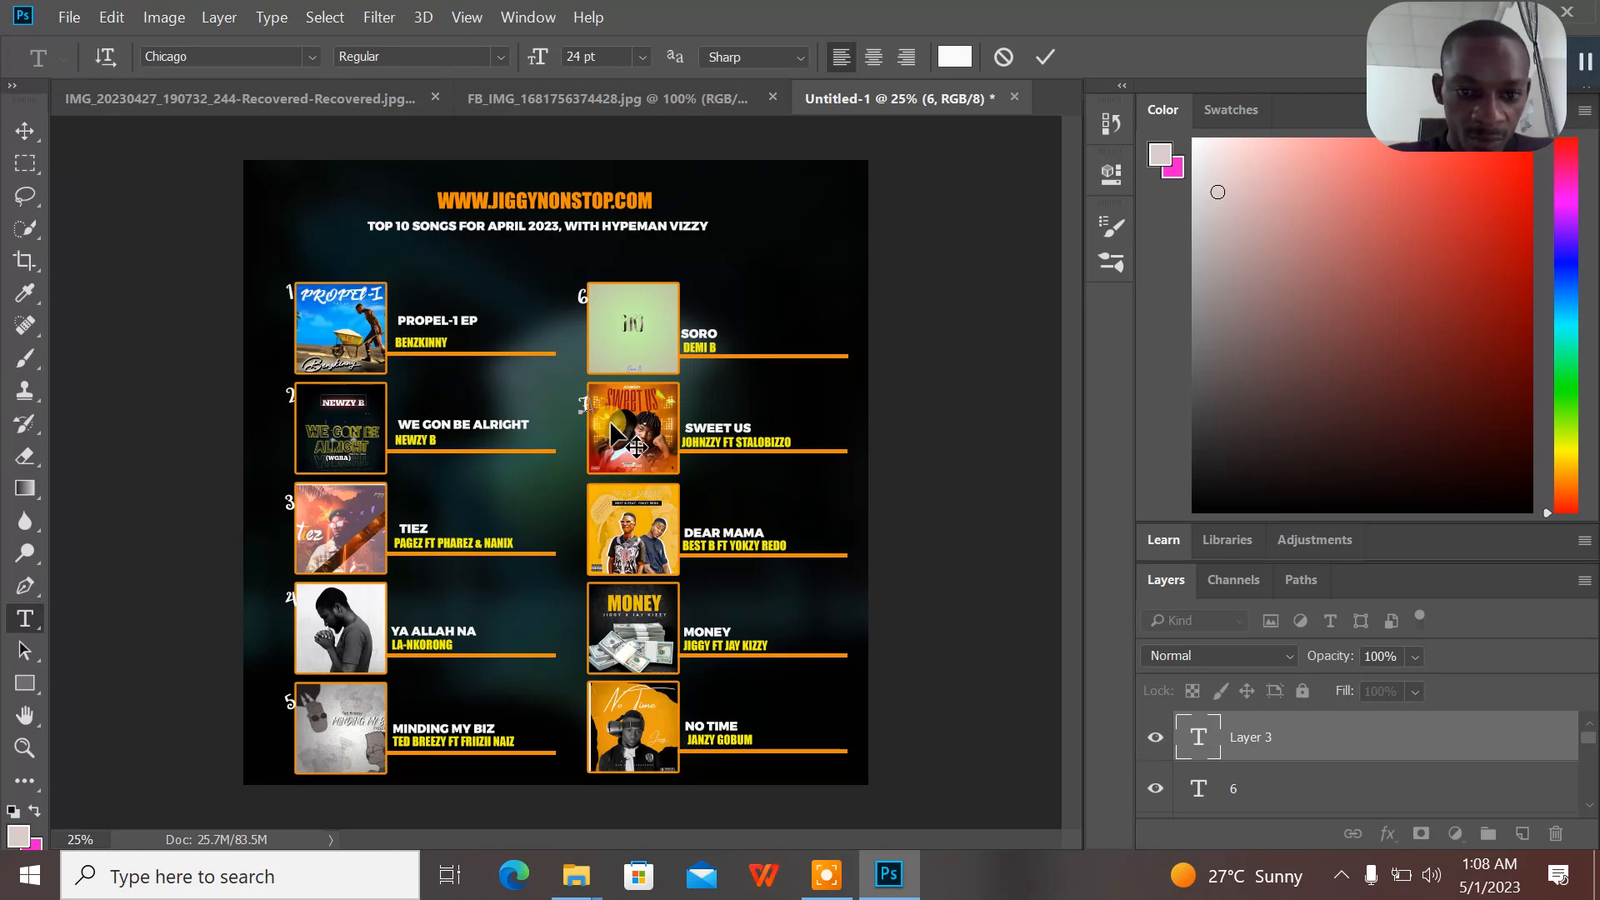
left_click(1043, 62)
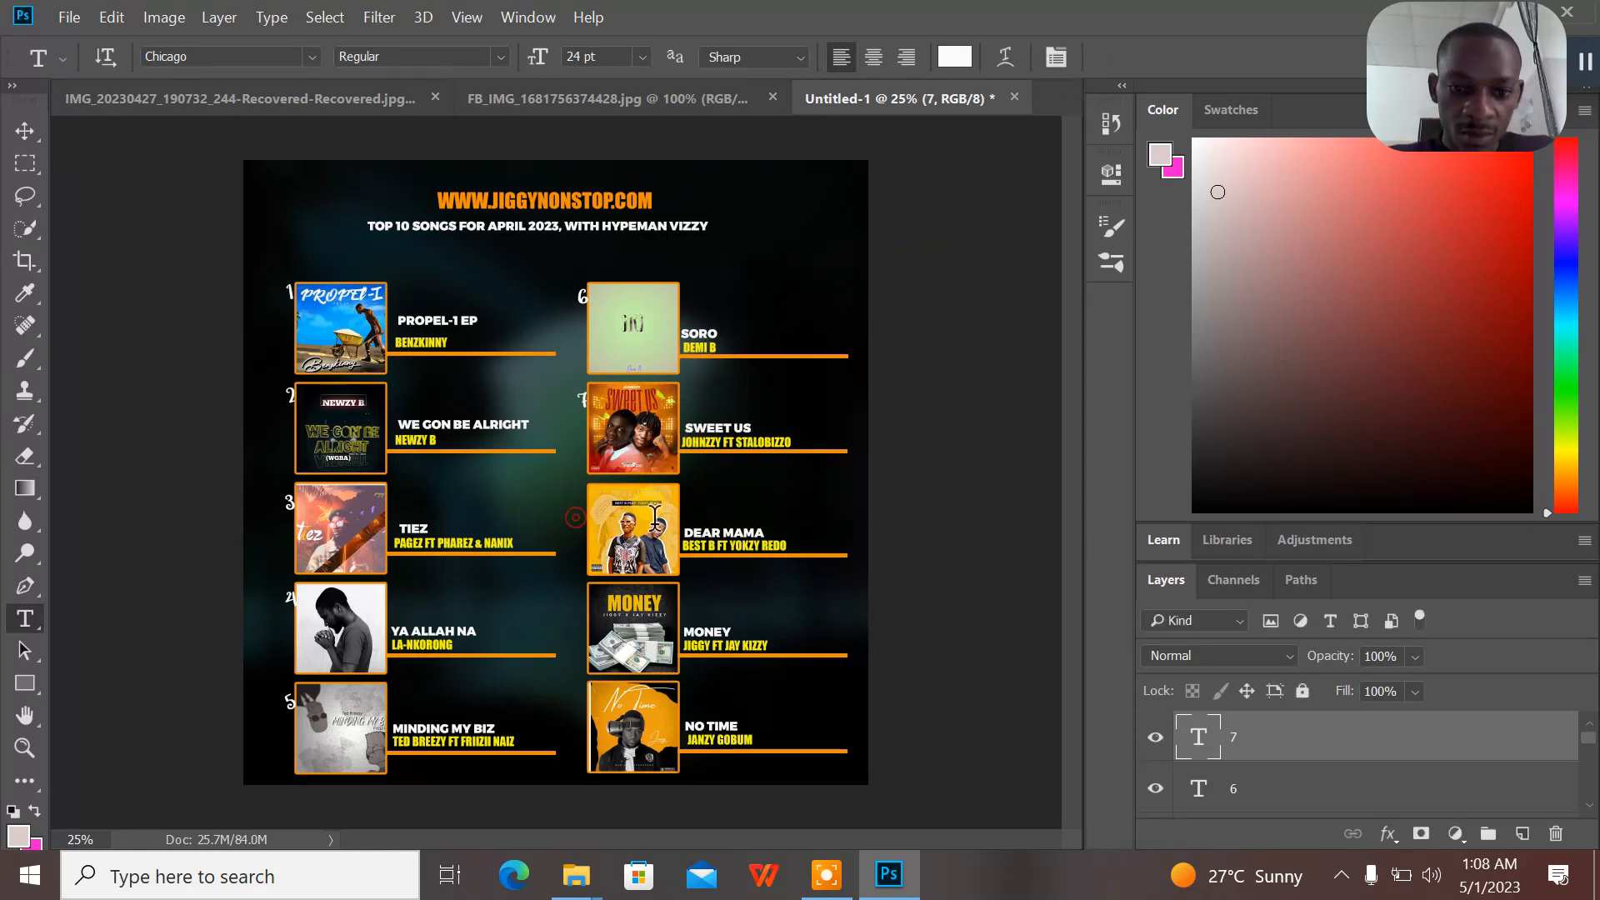
- Add the number "8" as text, tilt it slightly and place it at the upper-left corner of the DEAR MAMA cover
left_click(575, 517)
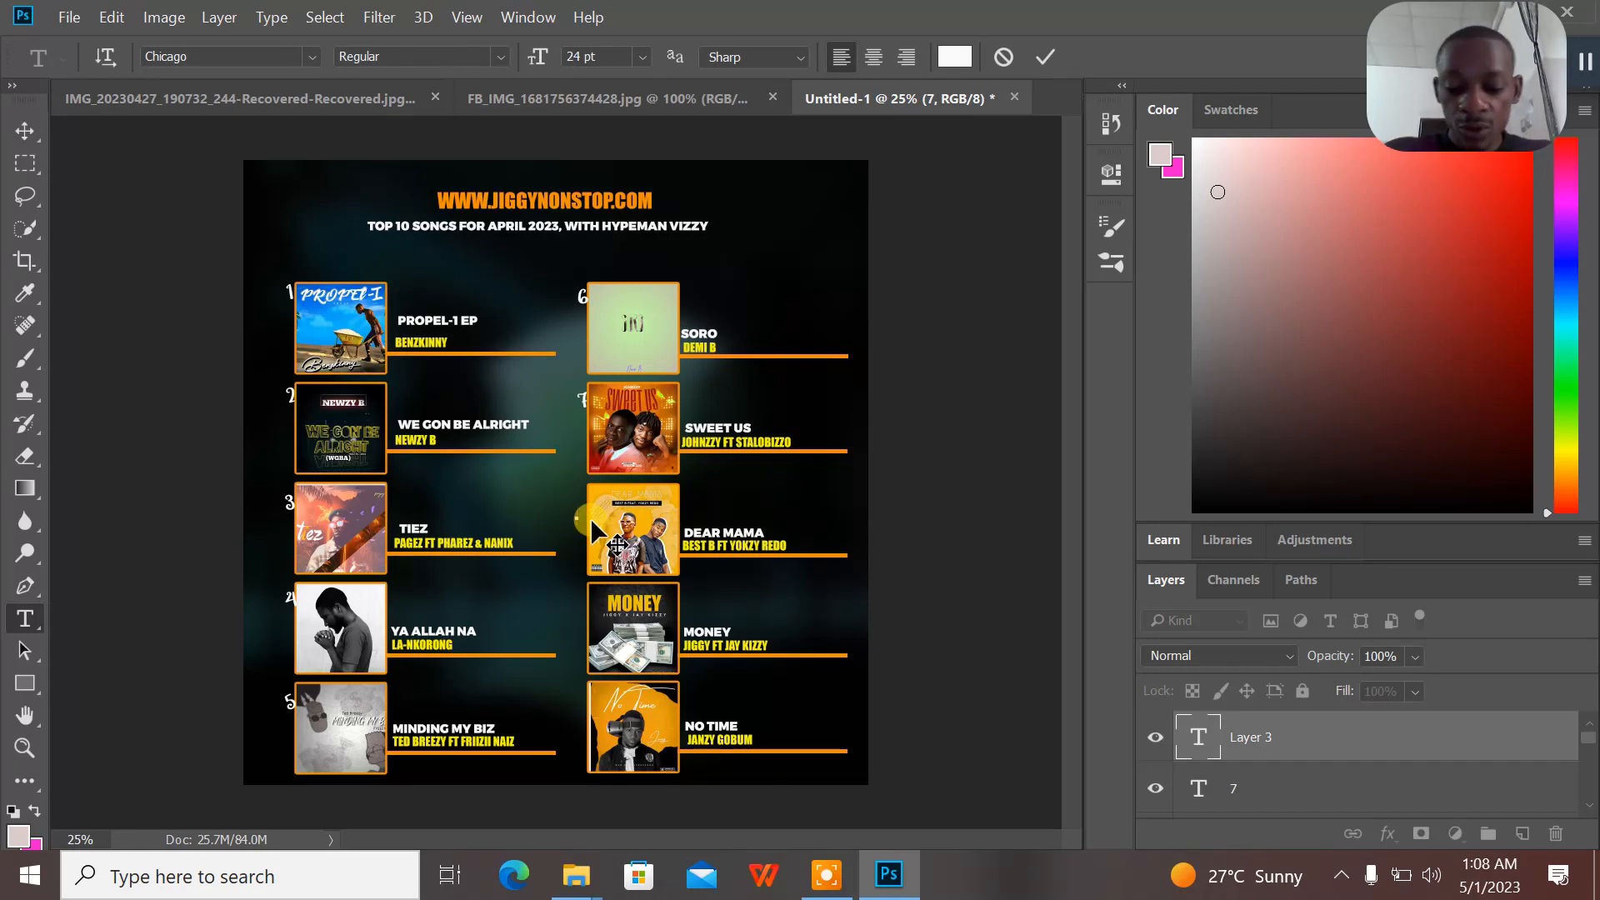
type("8")
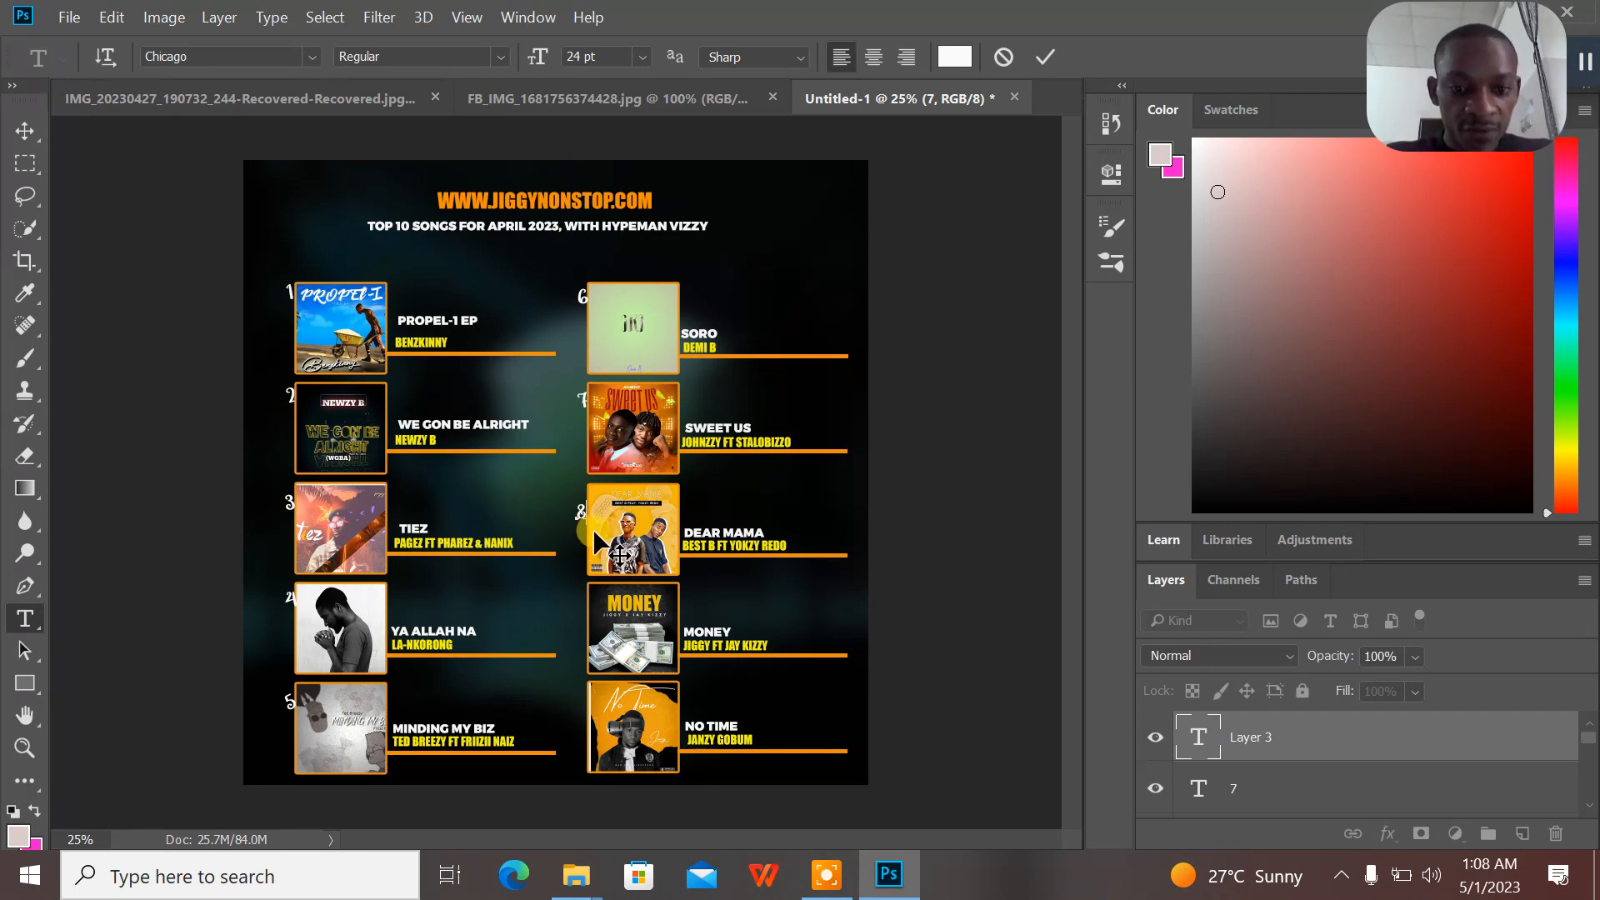
key("ctrl")
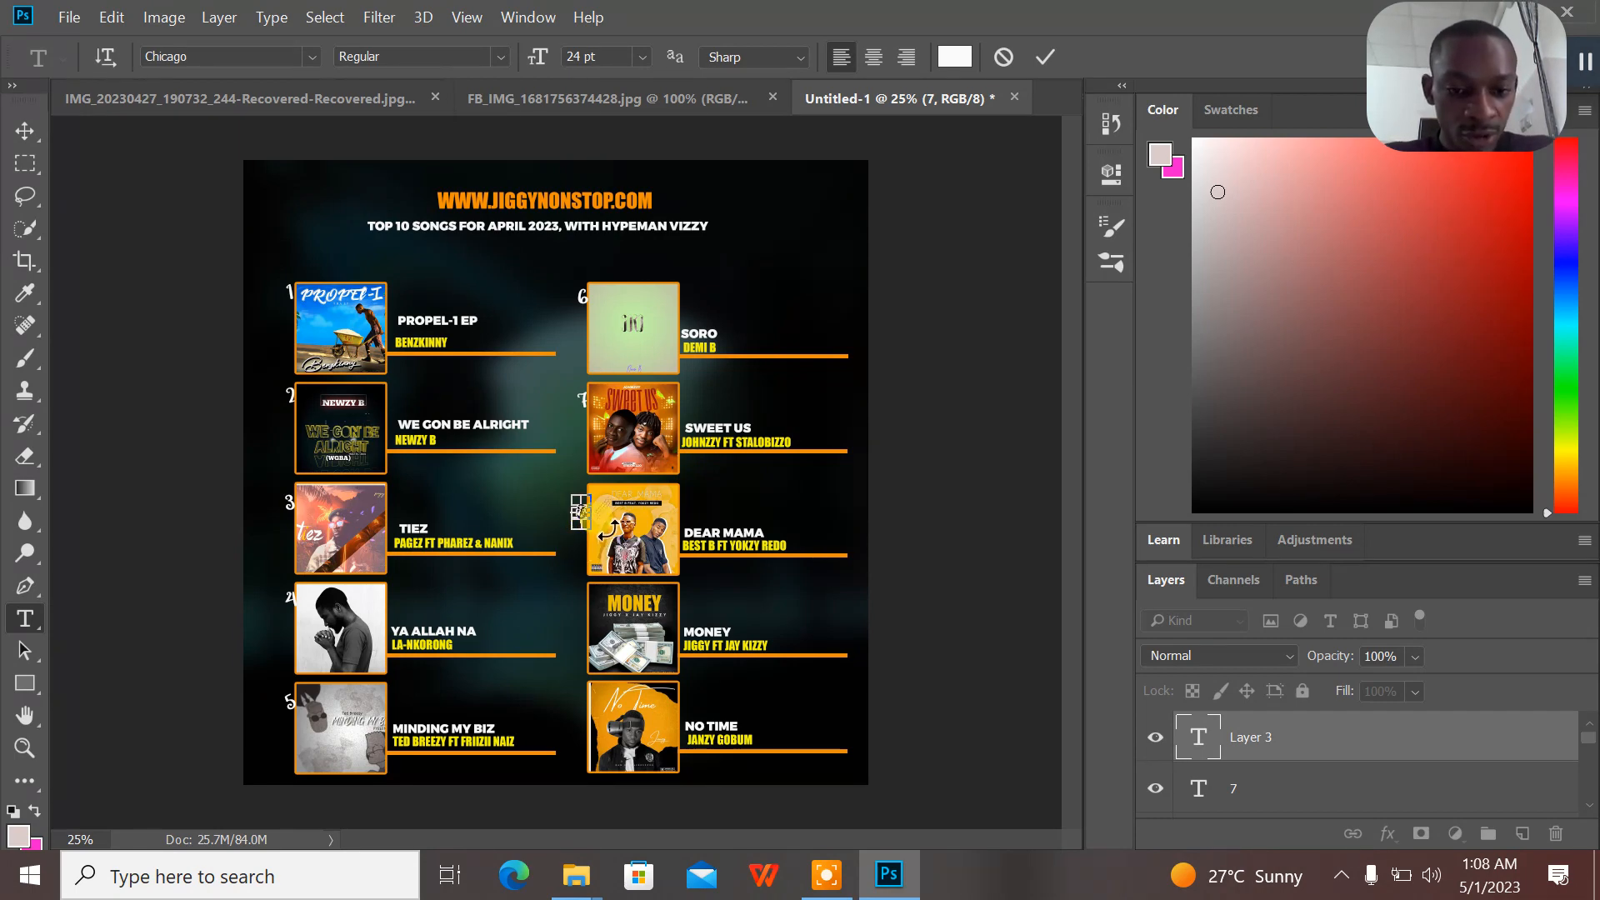
mouse_move(606, 540)
left_mouse_down()
mouse_move(611, 529)
mouse_move(595, 539)
left_mouse_up()
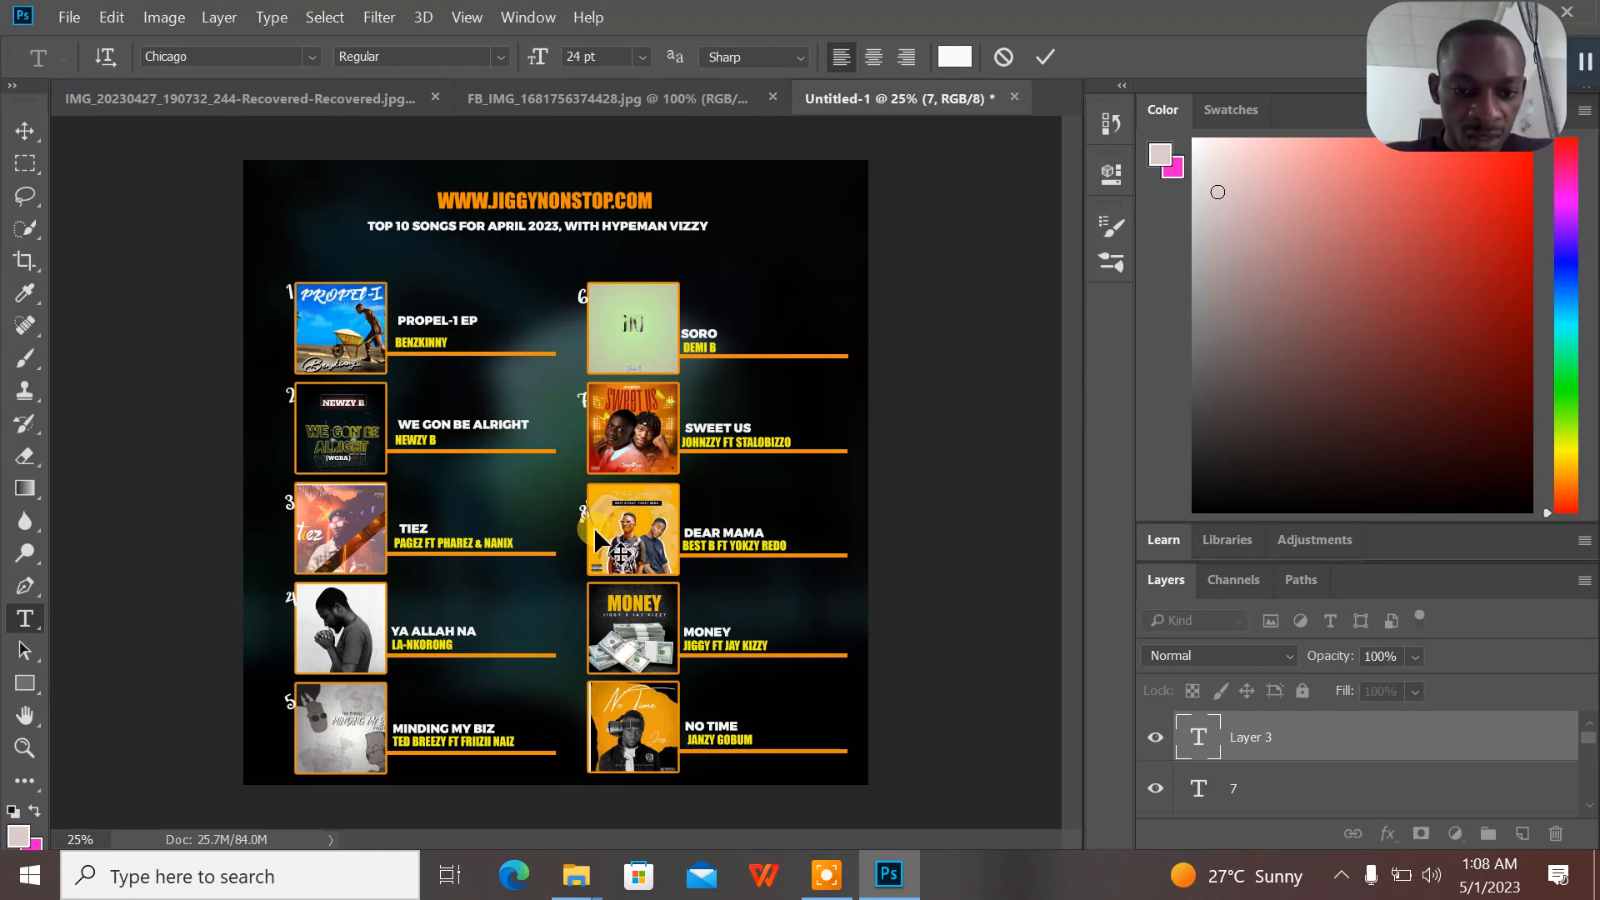
left_click(1047, 57)
left_click(568, 598)
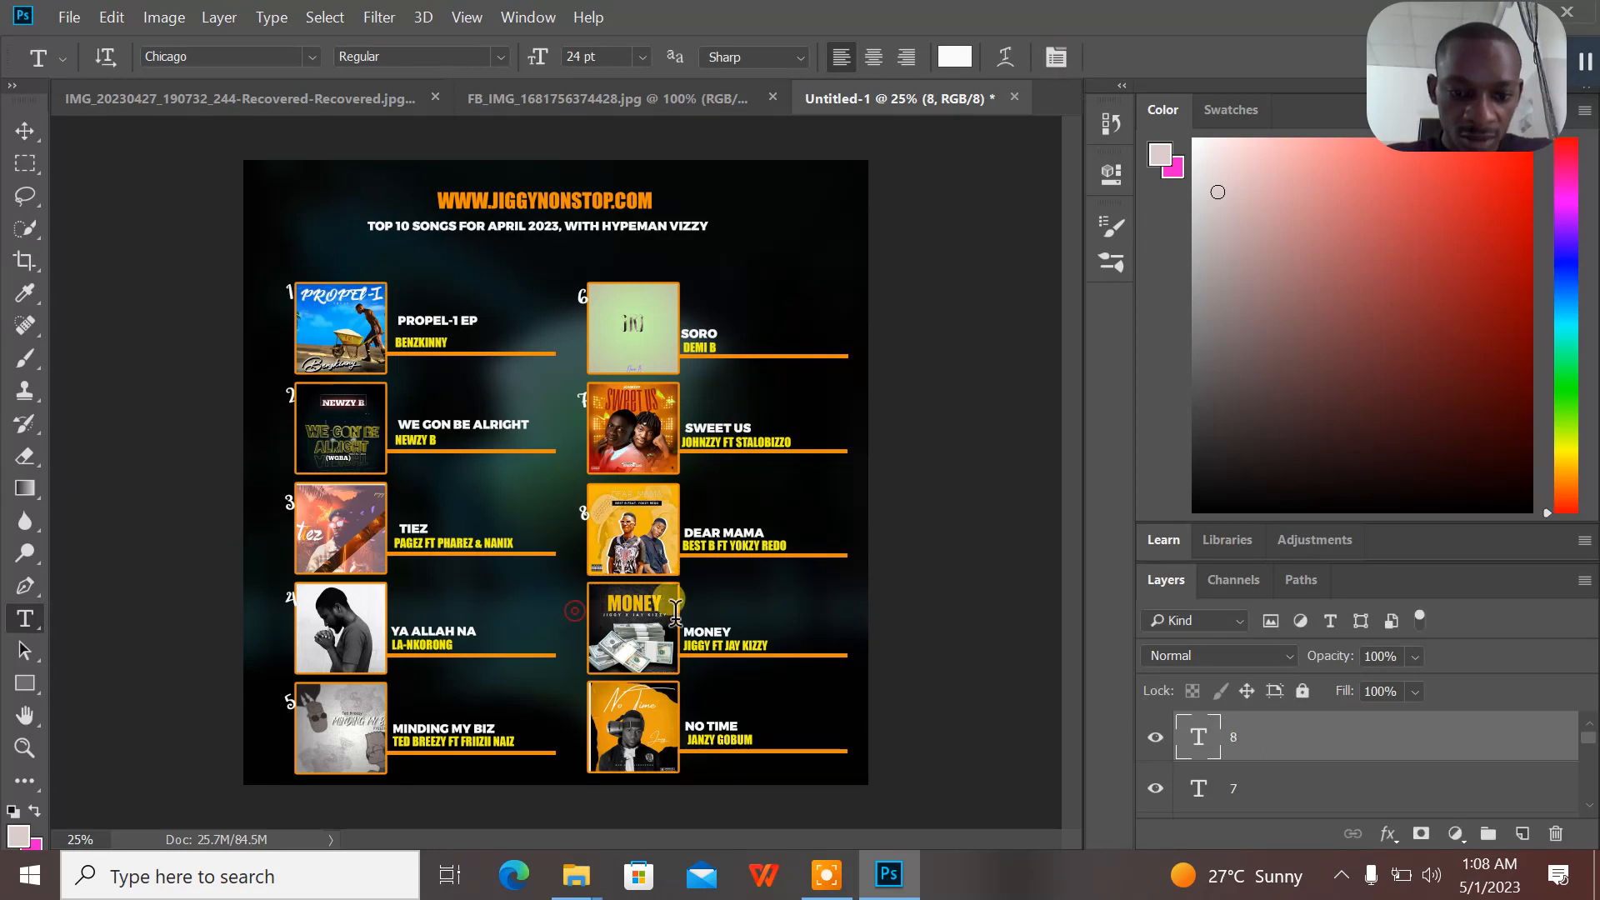
left_click(730, 606)
key("9")
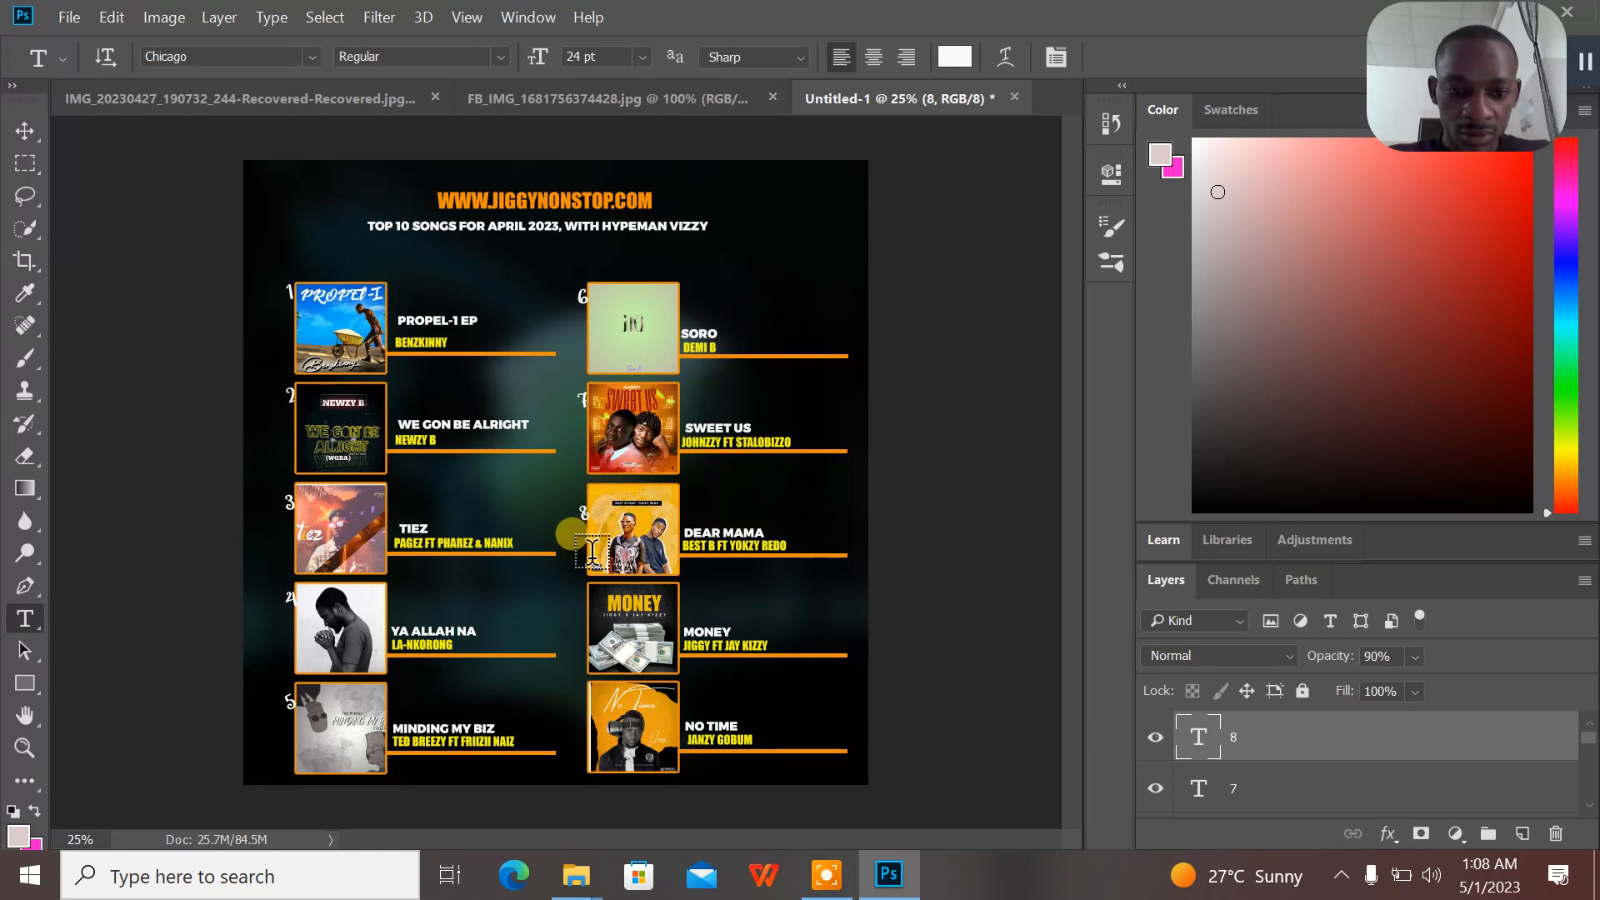
- Add the number "9" as text, rotate it slightly counter-clockwise and place it at the upper-left corner of the MONEY cover
left_click(566, 621)
type("9")
key("ctrl")
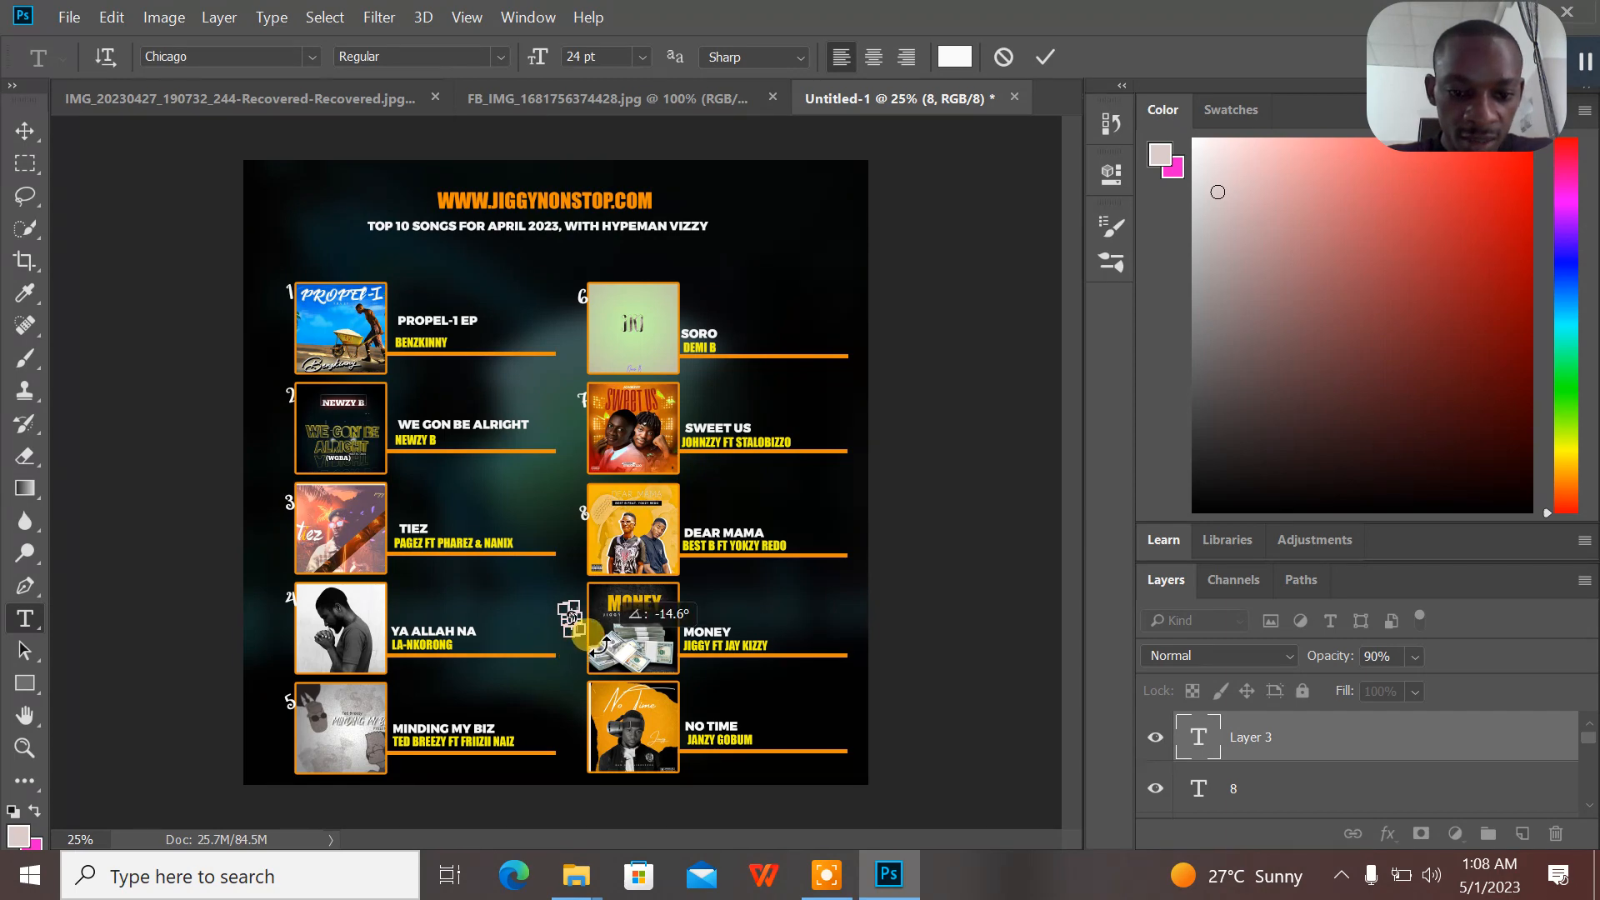
left_click_drag(598, 644, 597, 625)
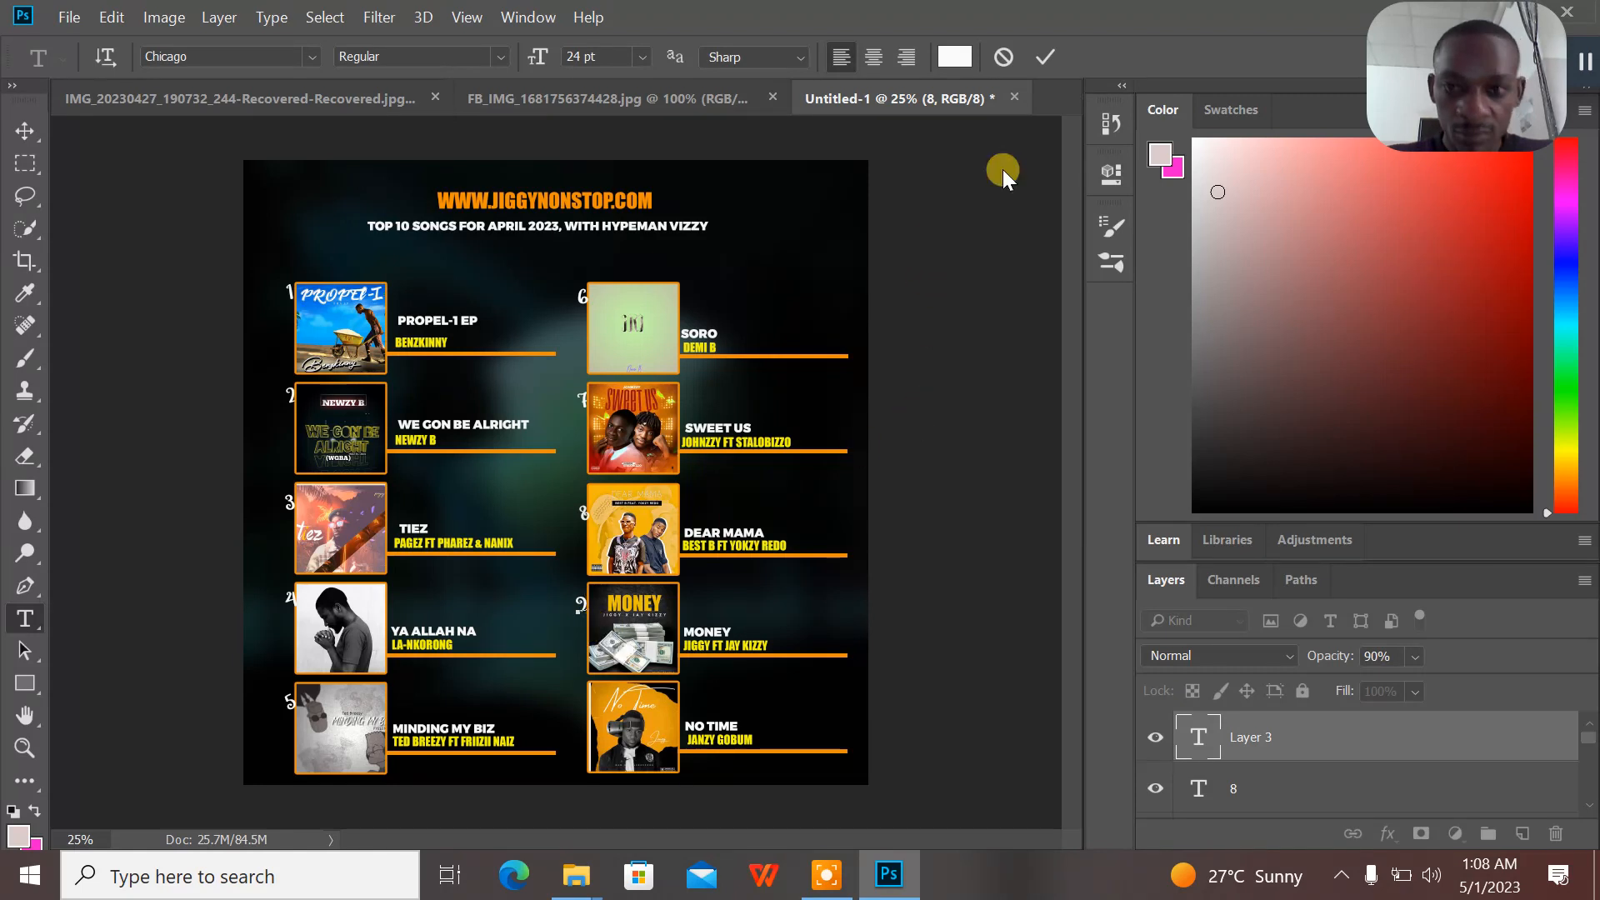
left_click(1033, 65)
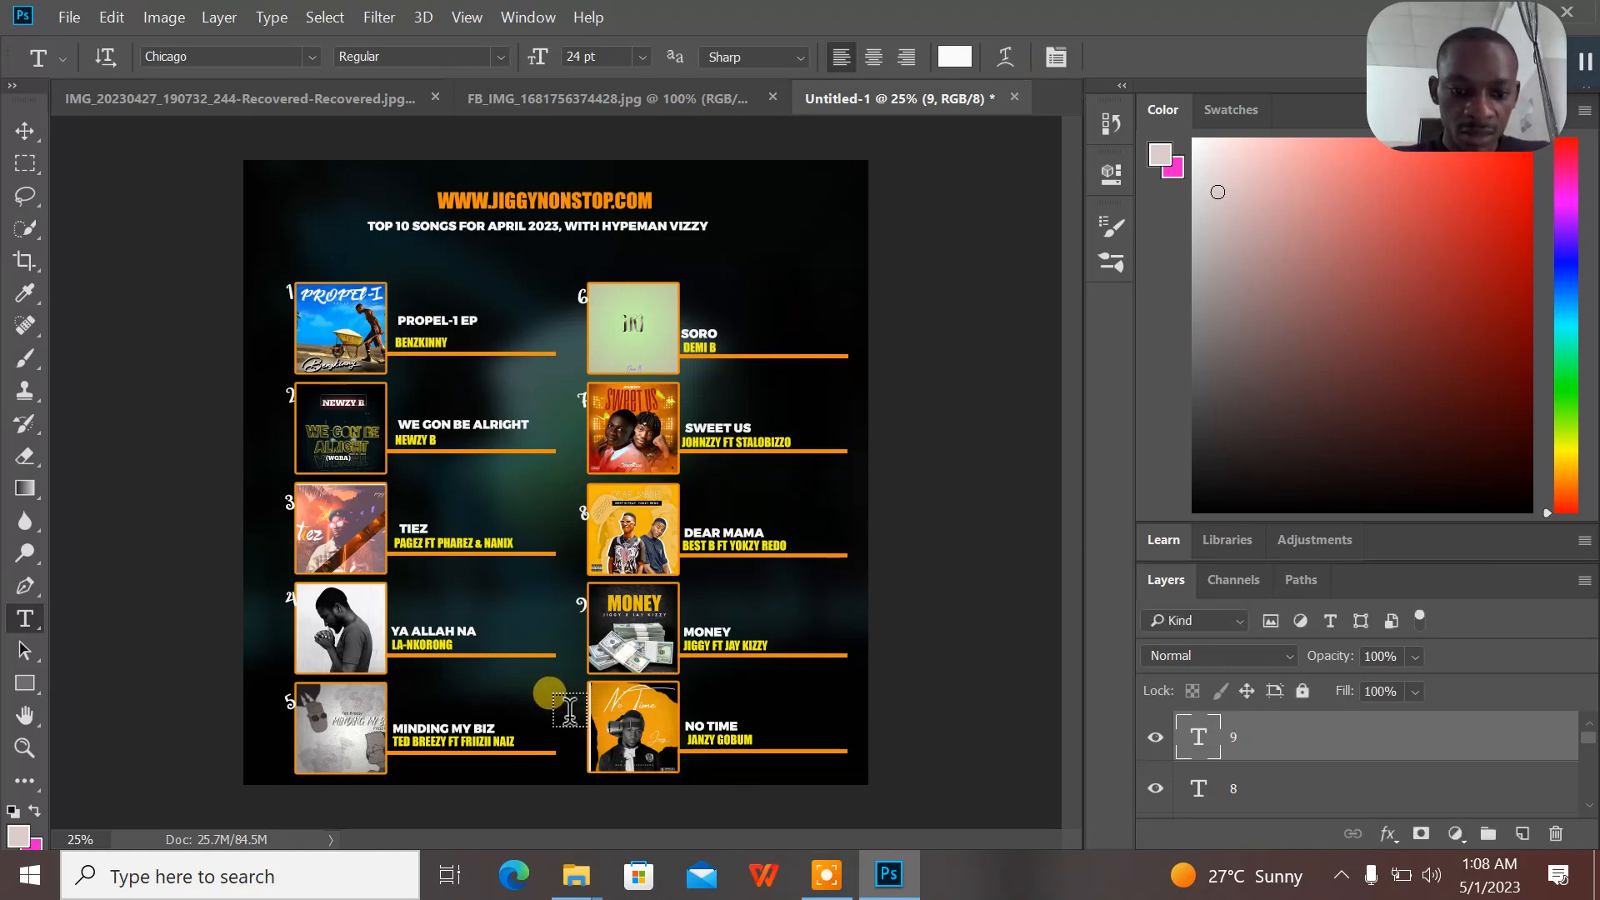
- Add the number "10" as text, tilt it slightly and place it at the upper-left corner of the NO TIME cover
left_click(572, 709)
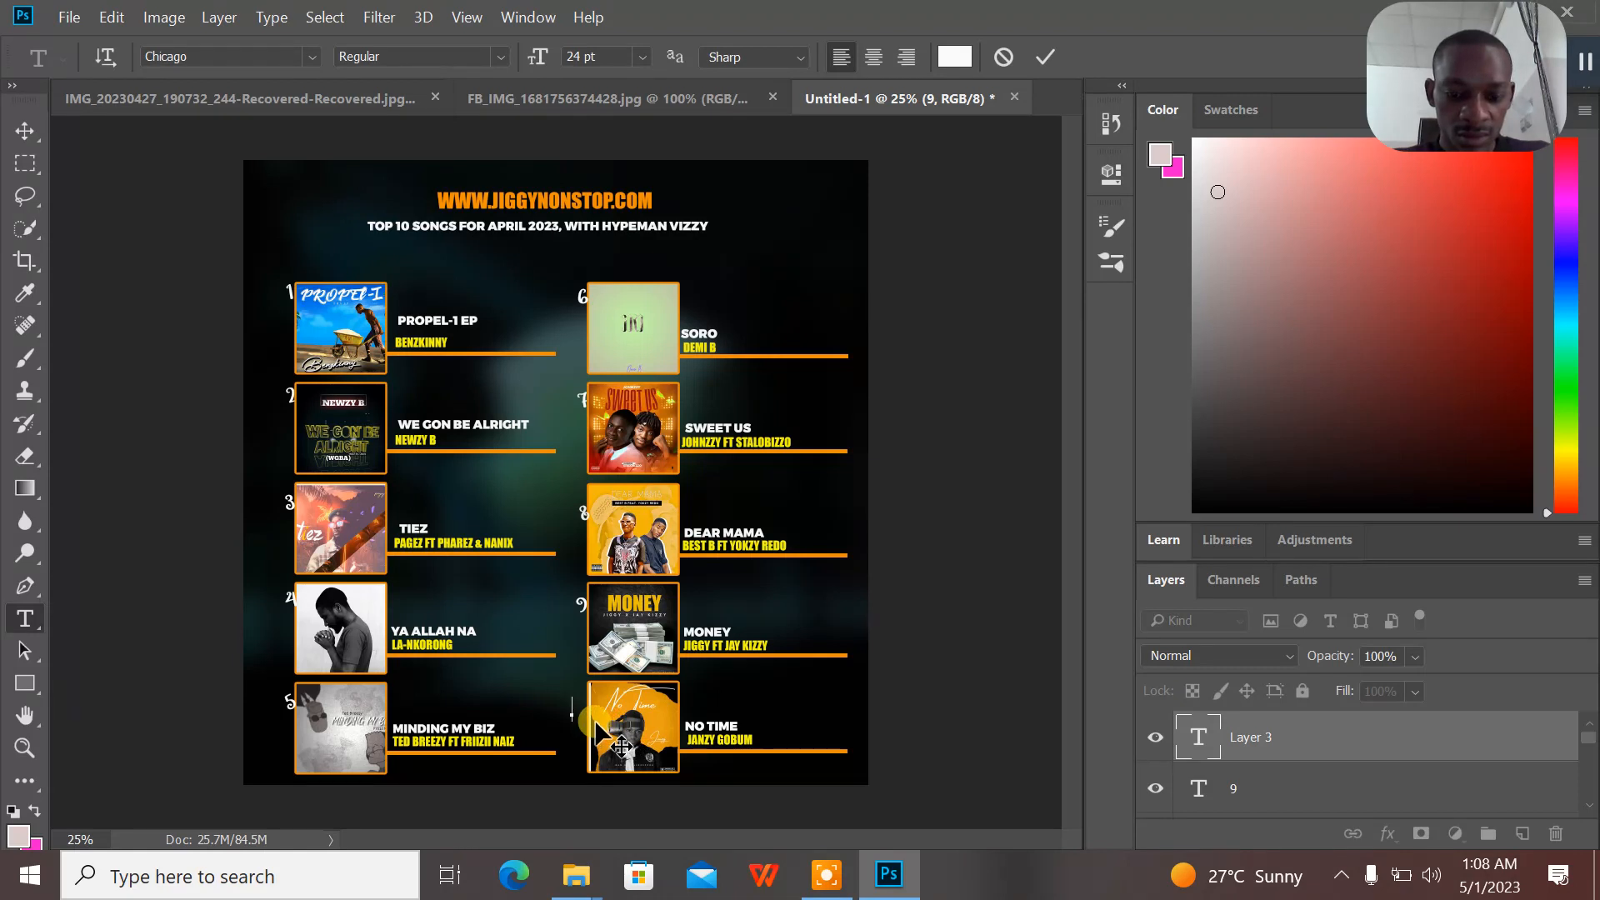
key("ctrl")
left_click_drag(590, 737, 603, 727)
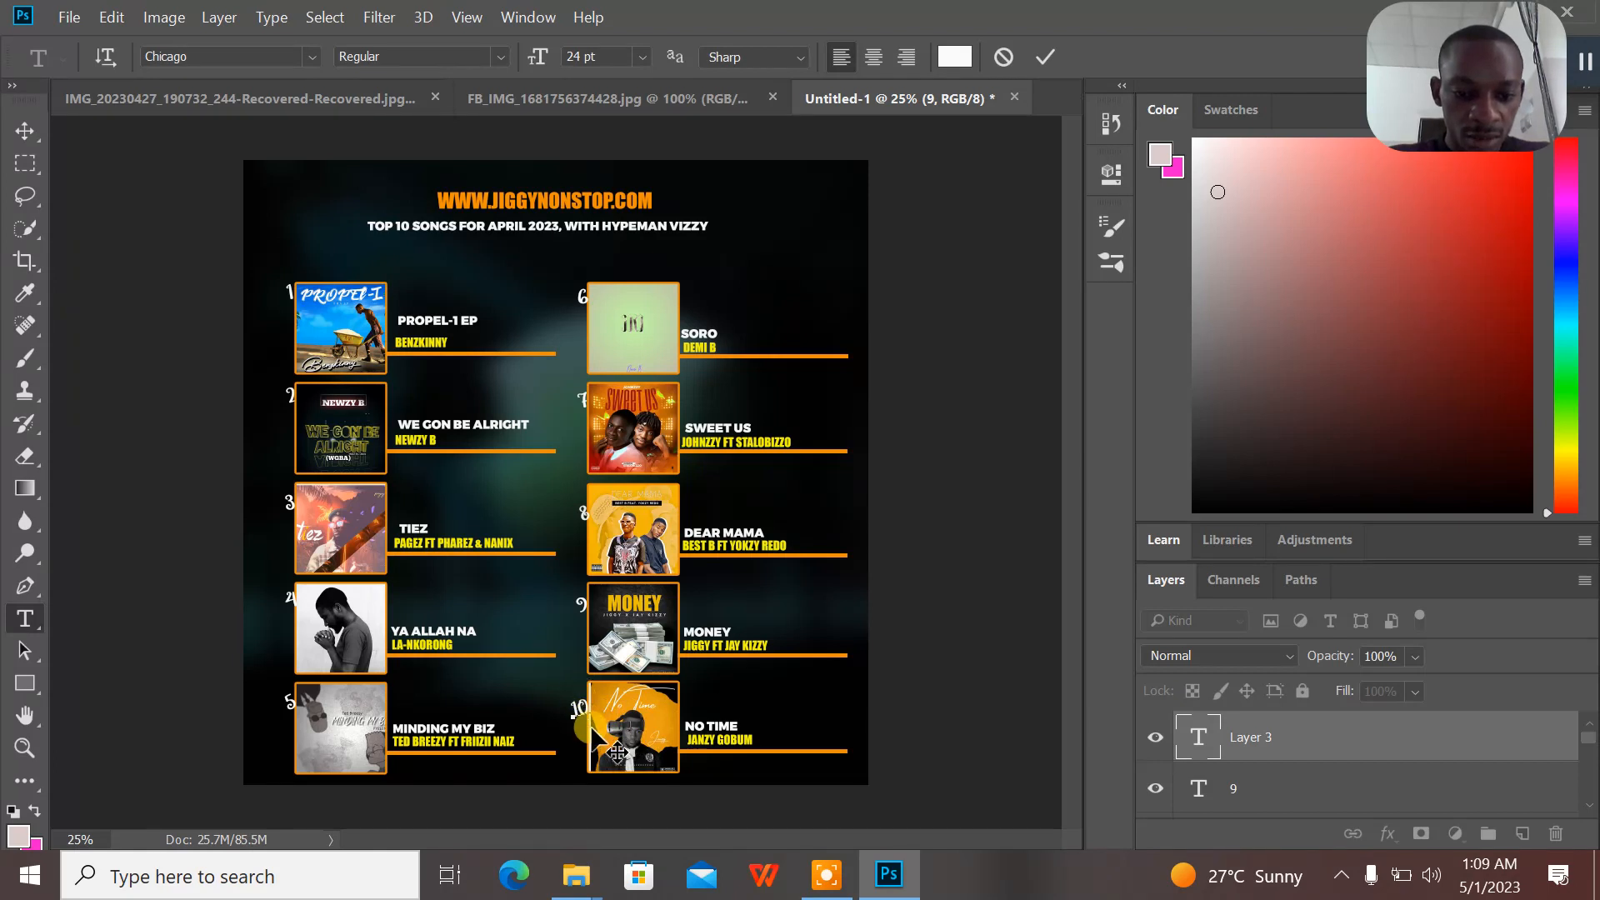
left_click(1045, 56)
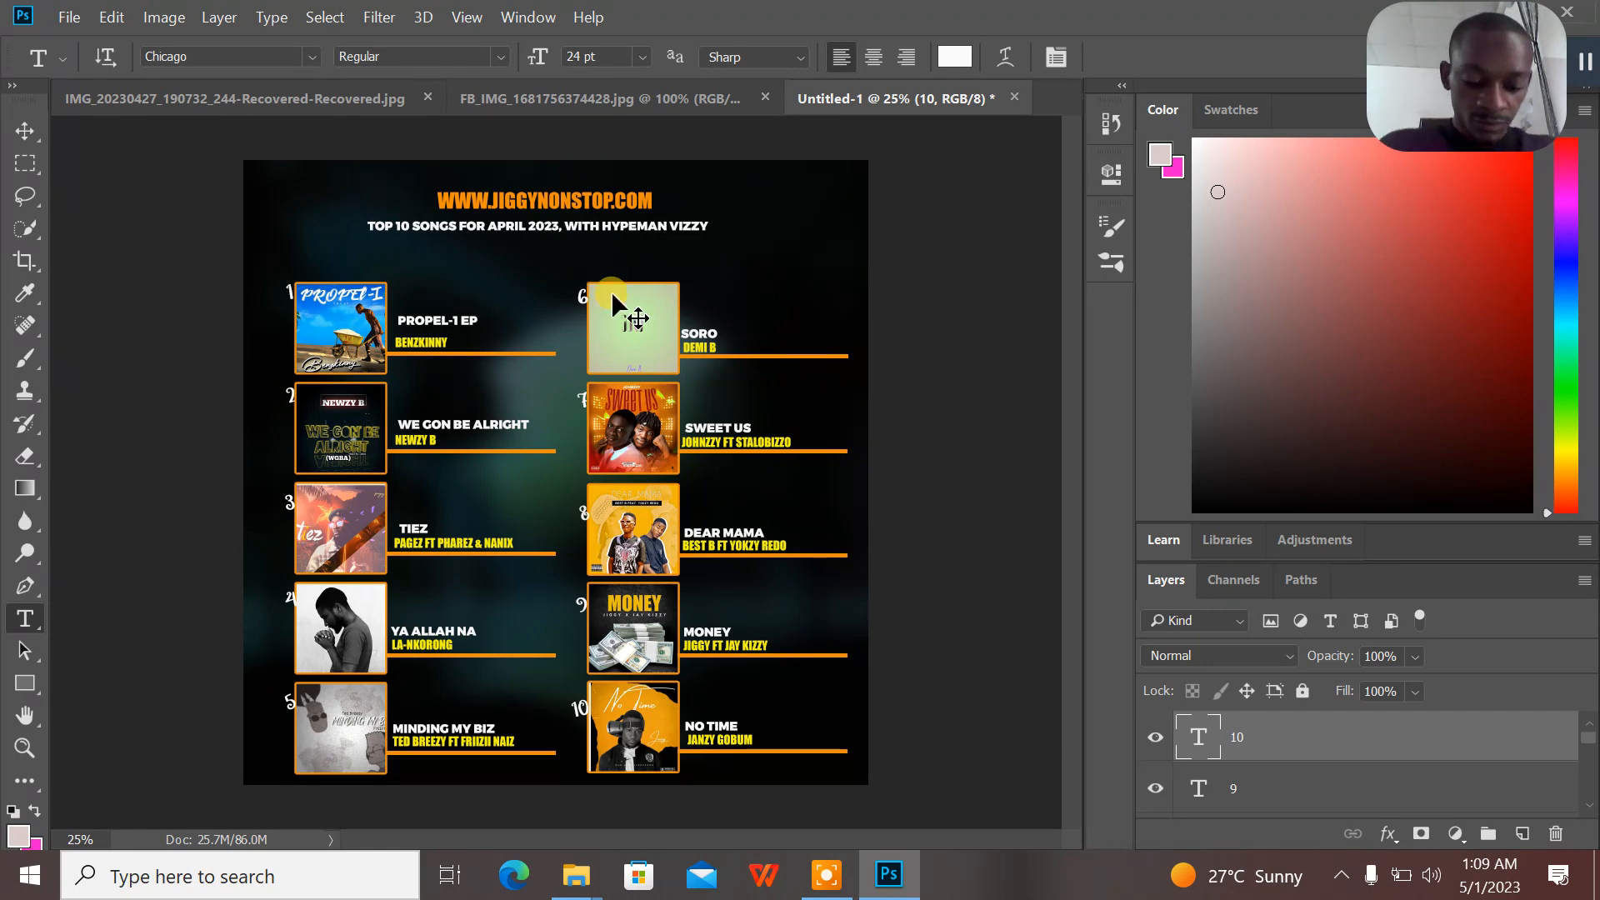
- Save a copy of the flyer to the Desktop as a JPEG named "TOP 10" at maximum quality 12
key("ctrl+shift+s")
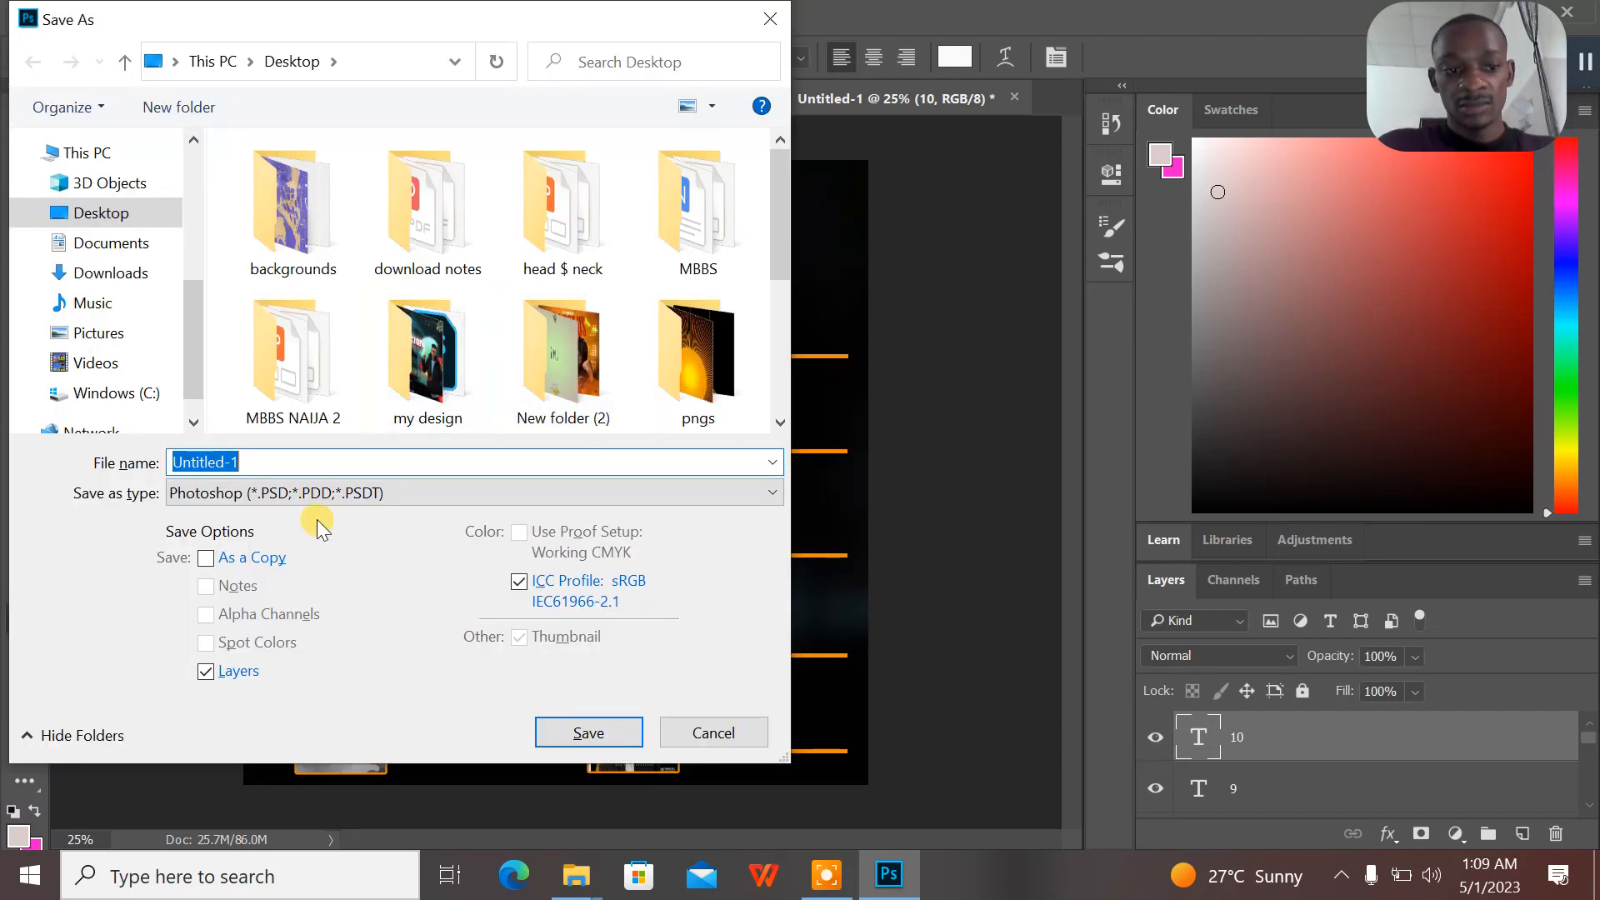
type("TOP 10")
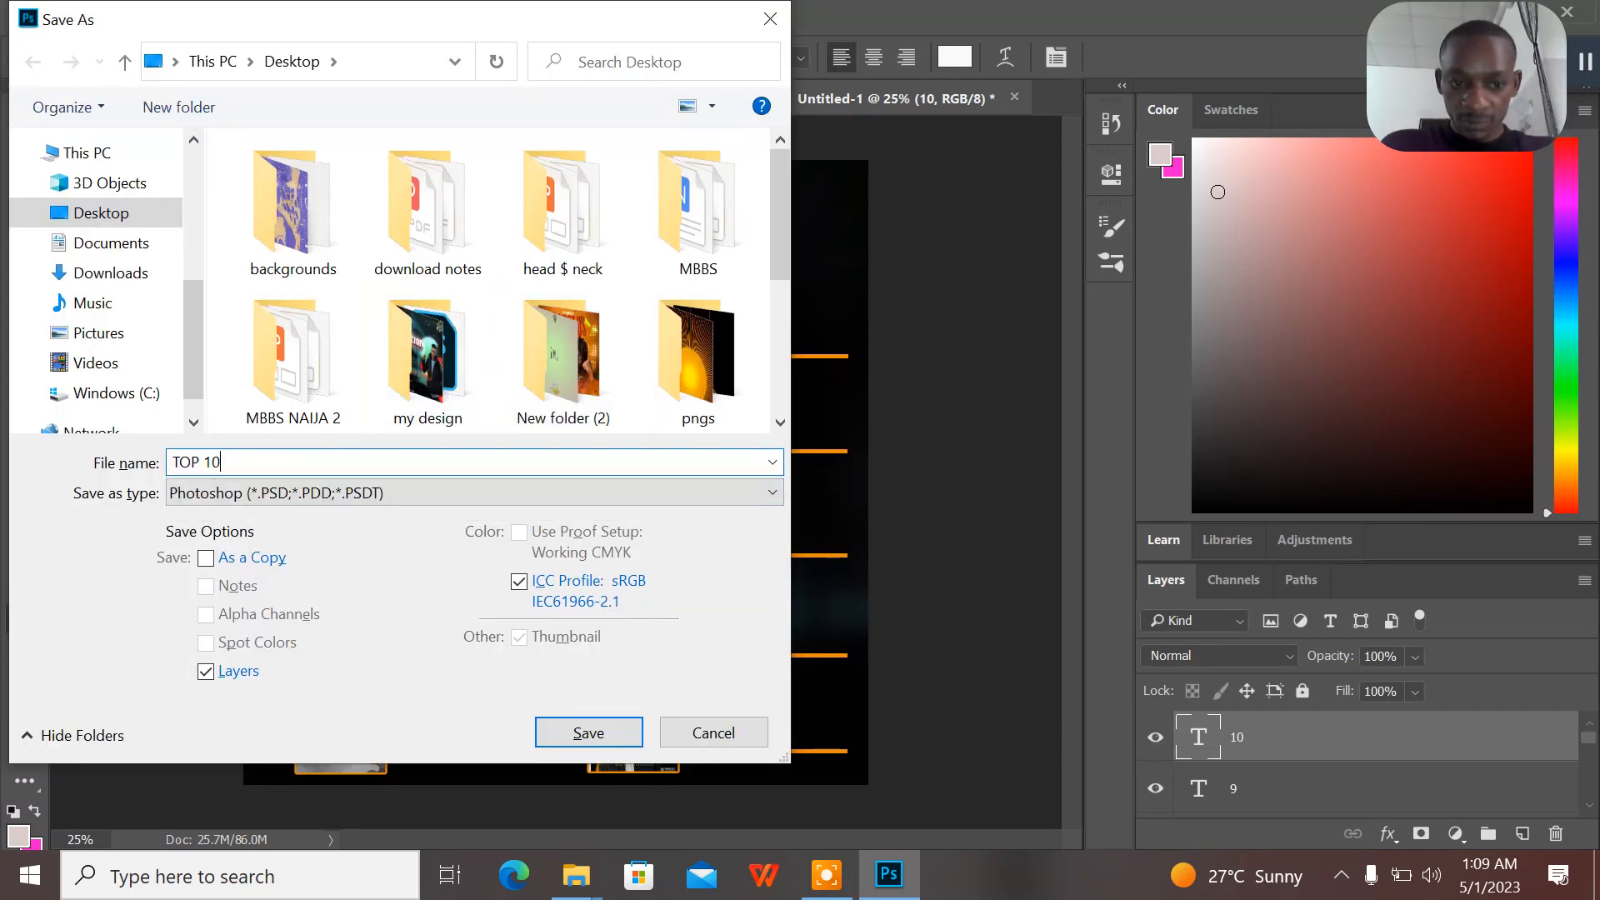
left_click(341, 493)
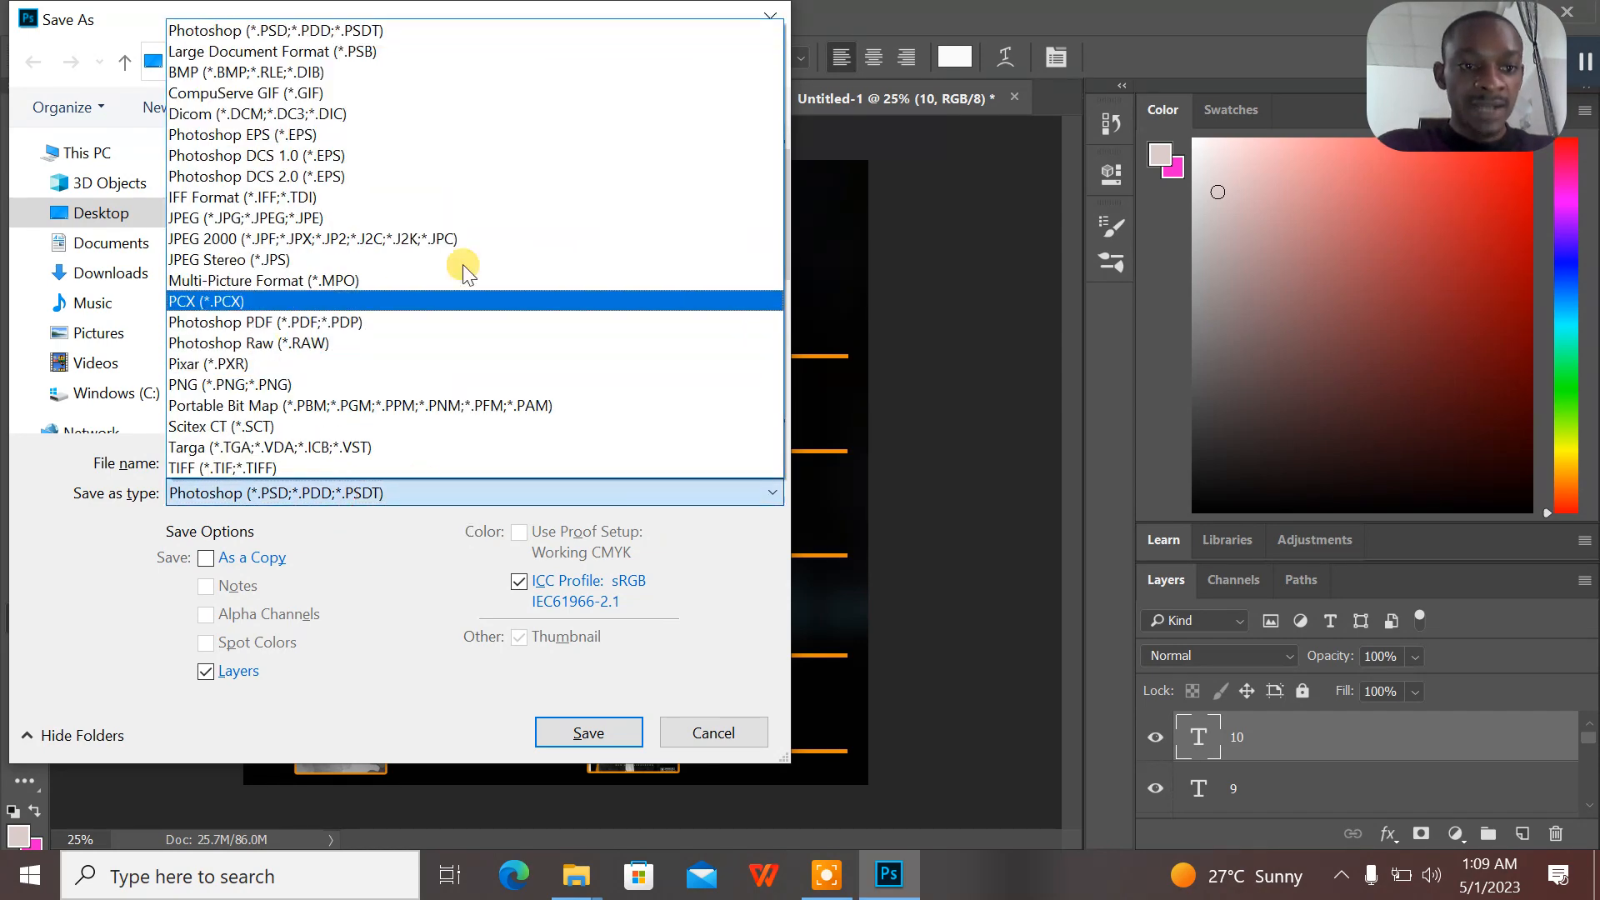
left_click(356, 218)
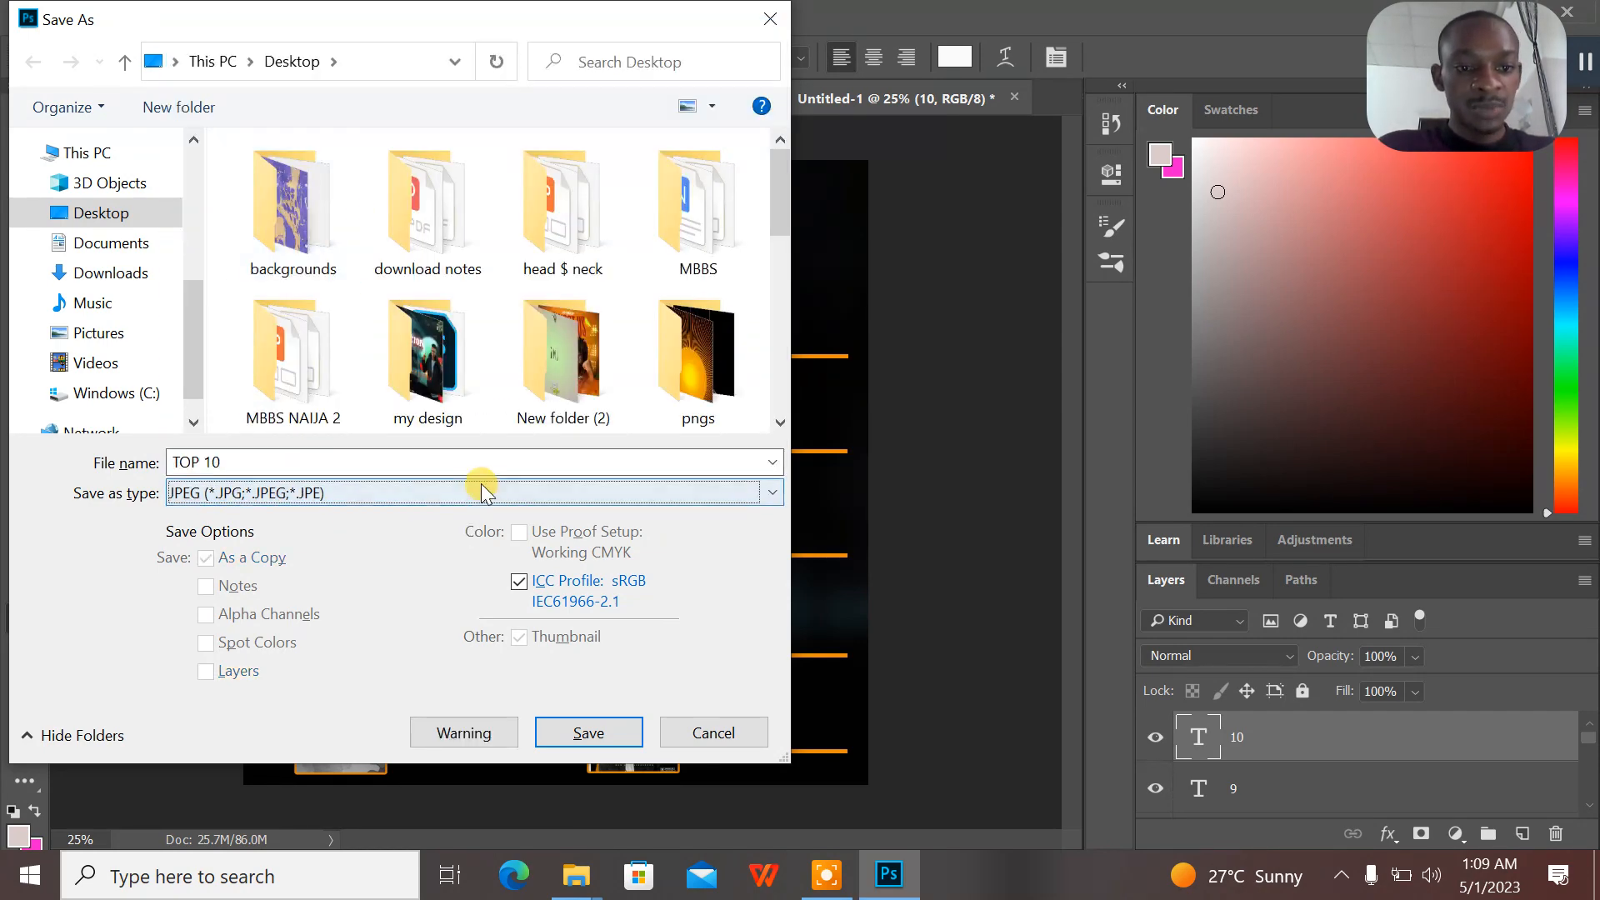
left_click(572, 733)
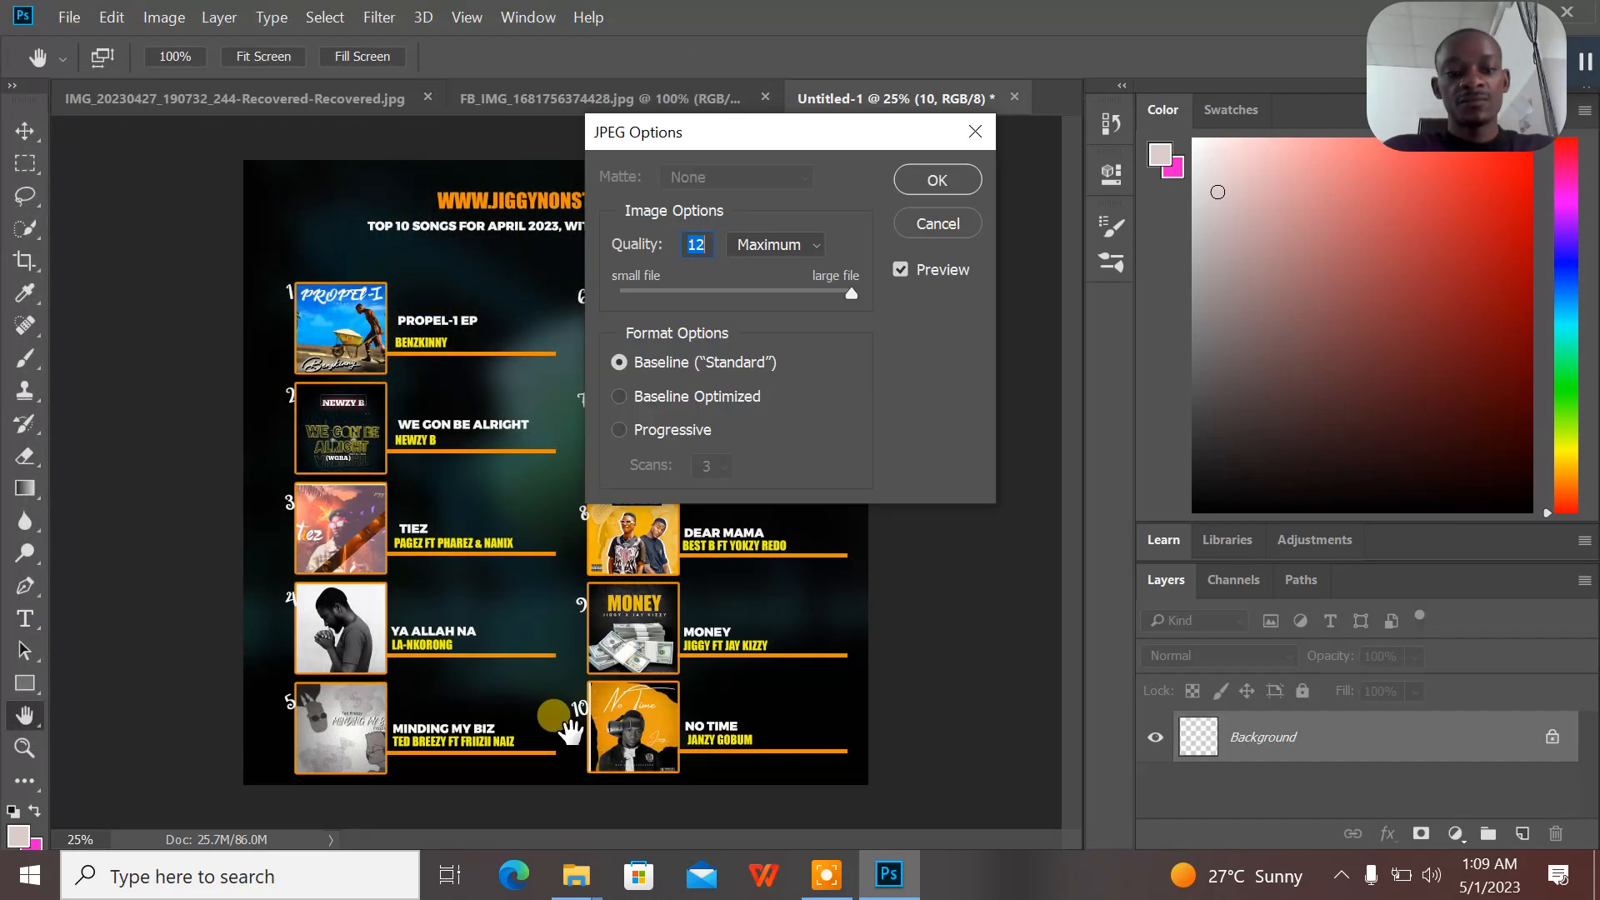
left_click(923, 178)
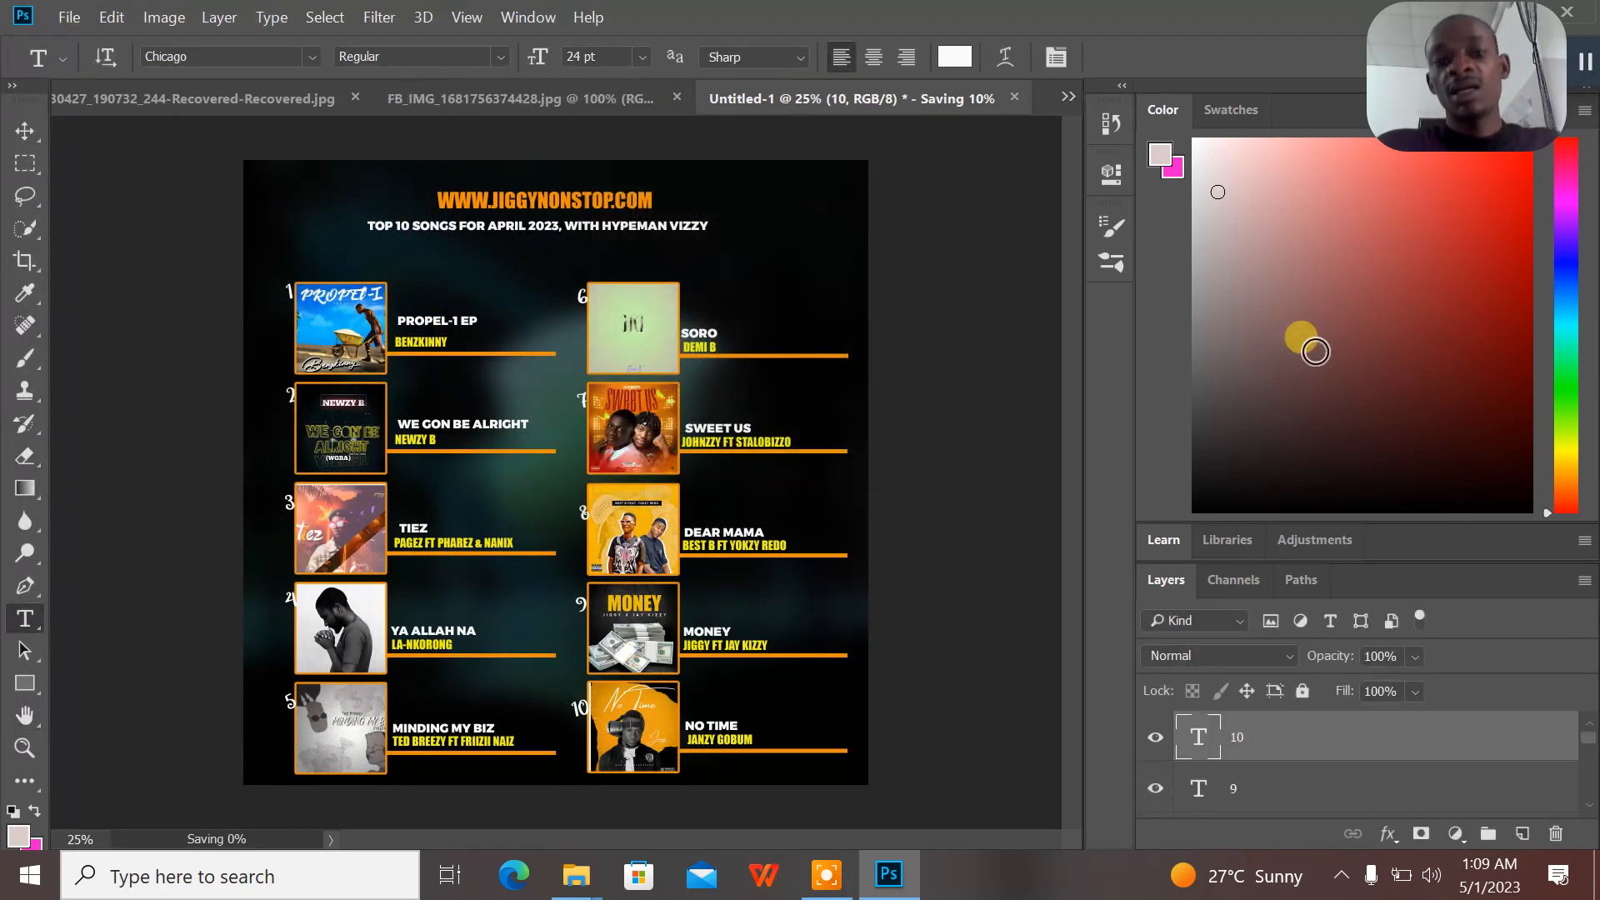
- Minimize the Photoshop window and close the New folder (2) window to get to the desktop
left_click_drag(1453, 50, 1480, 104)
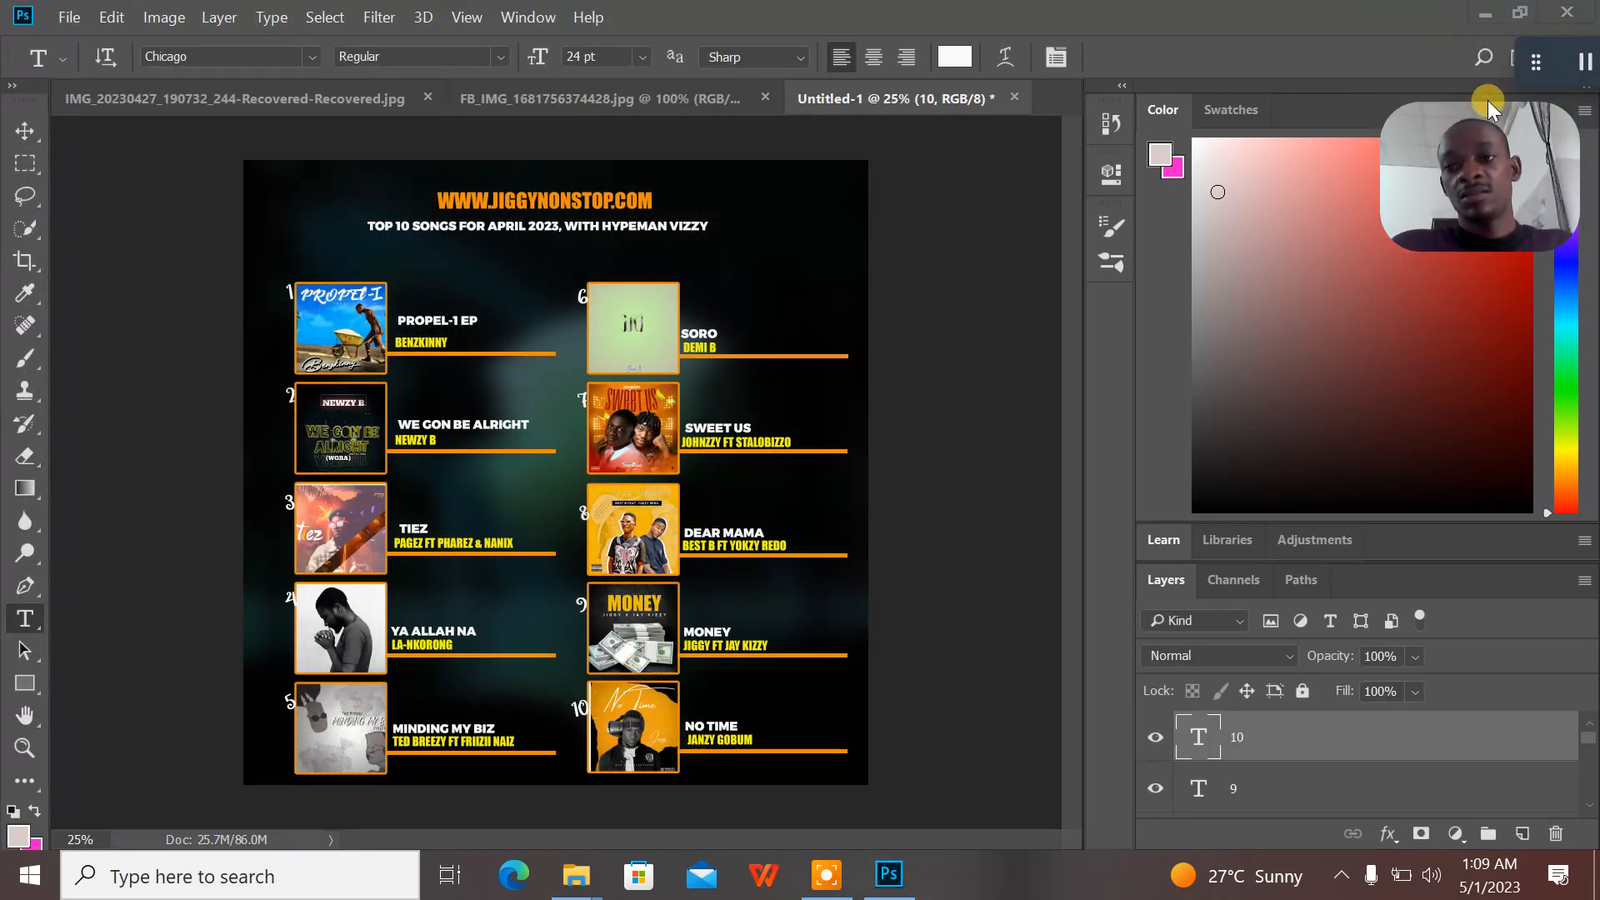
left_click(1488, 18)
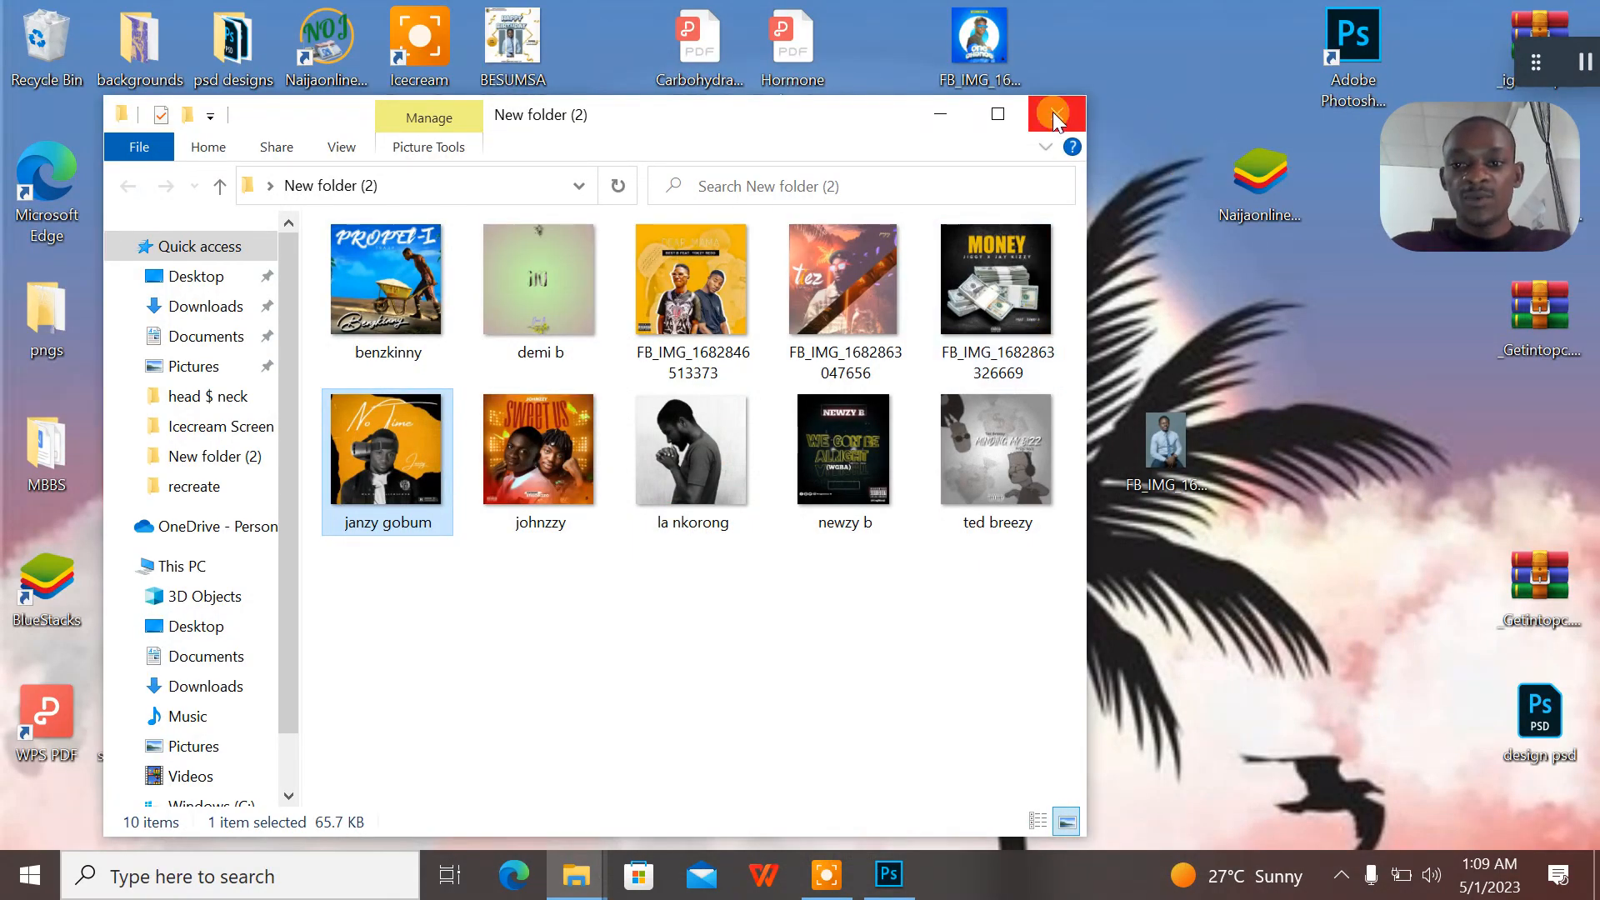
left_click(1051, 108)
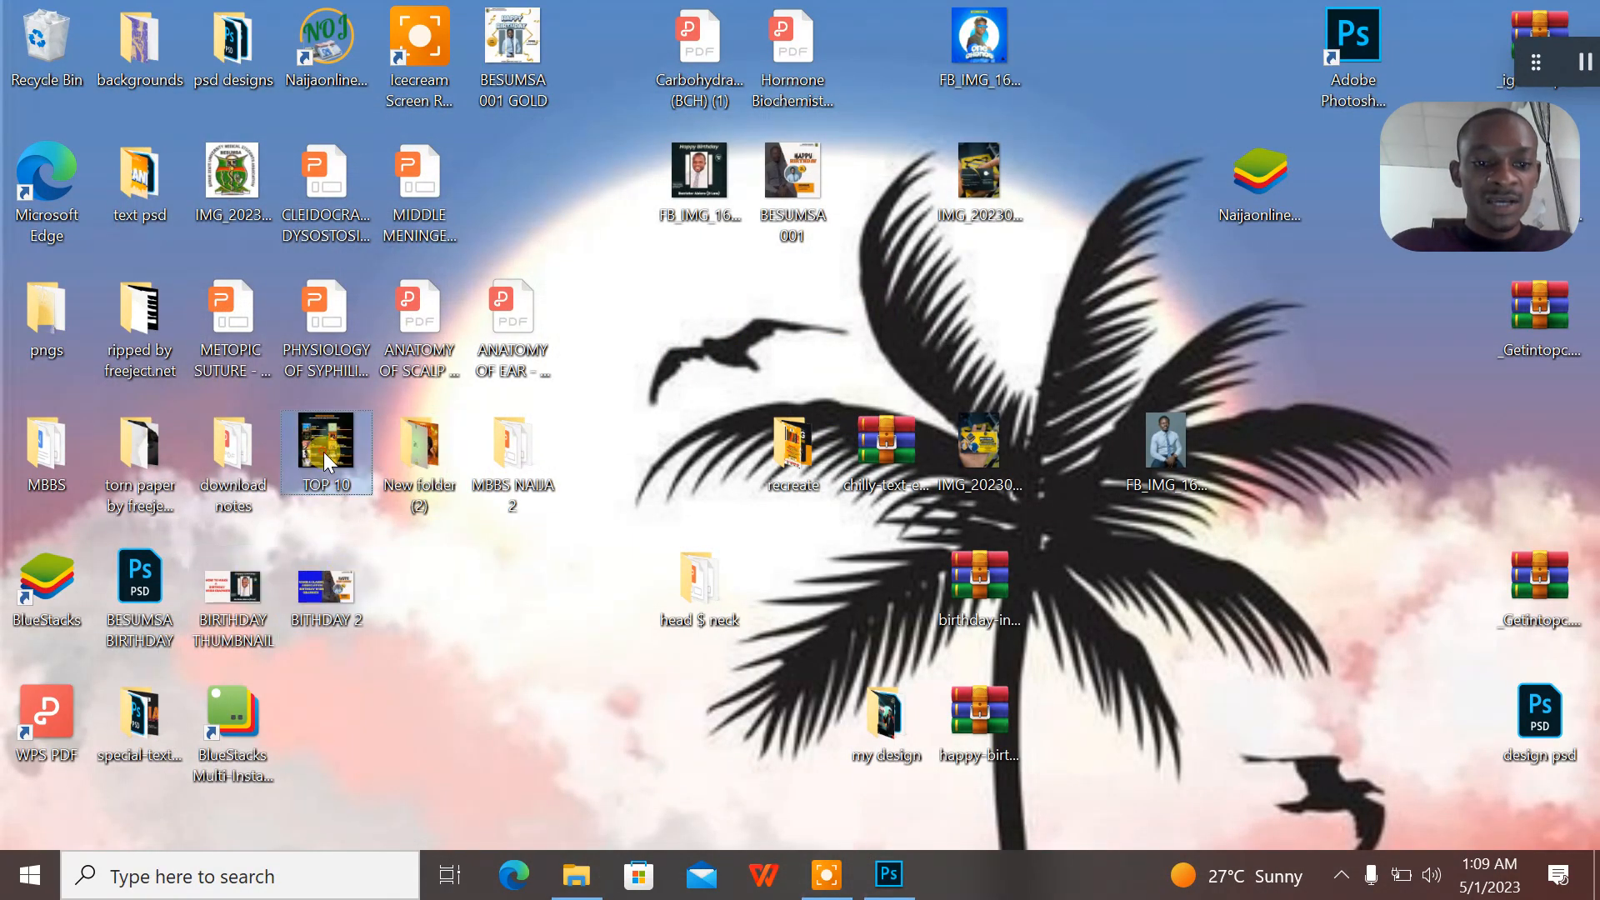